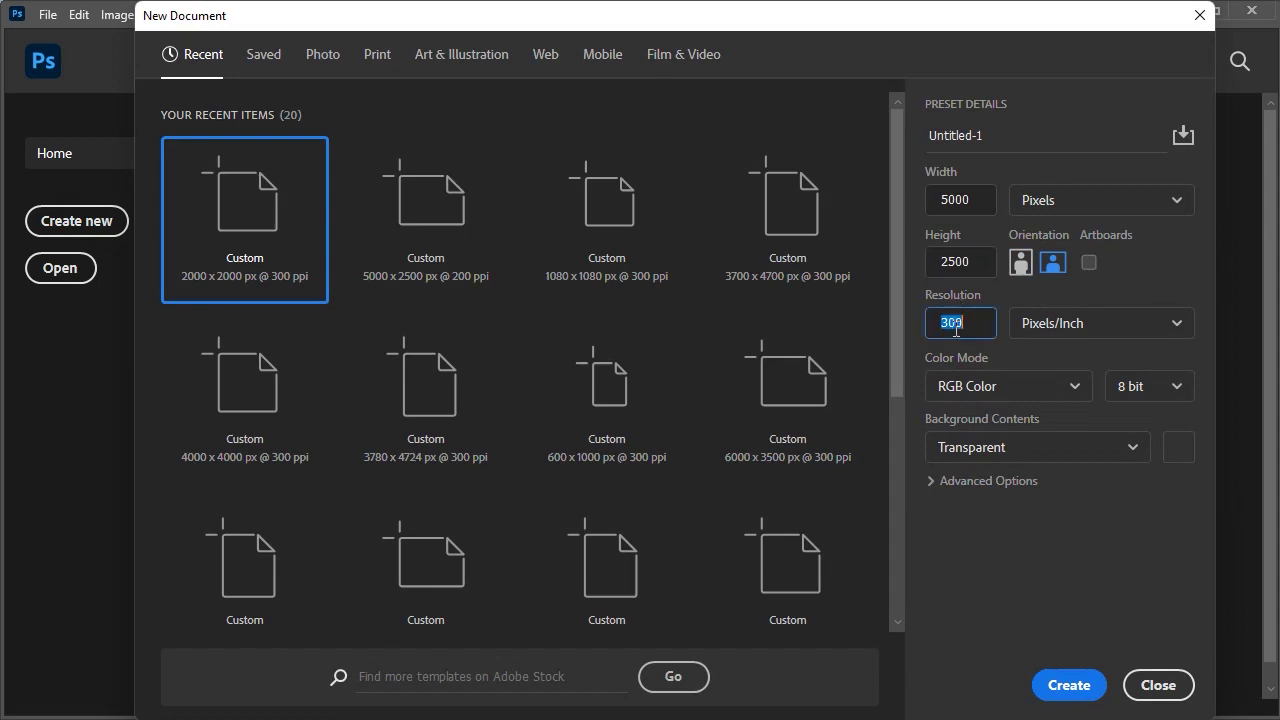
# - Create a blank transparent 5000×2500 px canvas and open the shutterstock beach photo
pyautogui.click(1068, 685)
pyautogui.hotkey('alt', 'Tab')
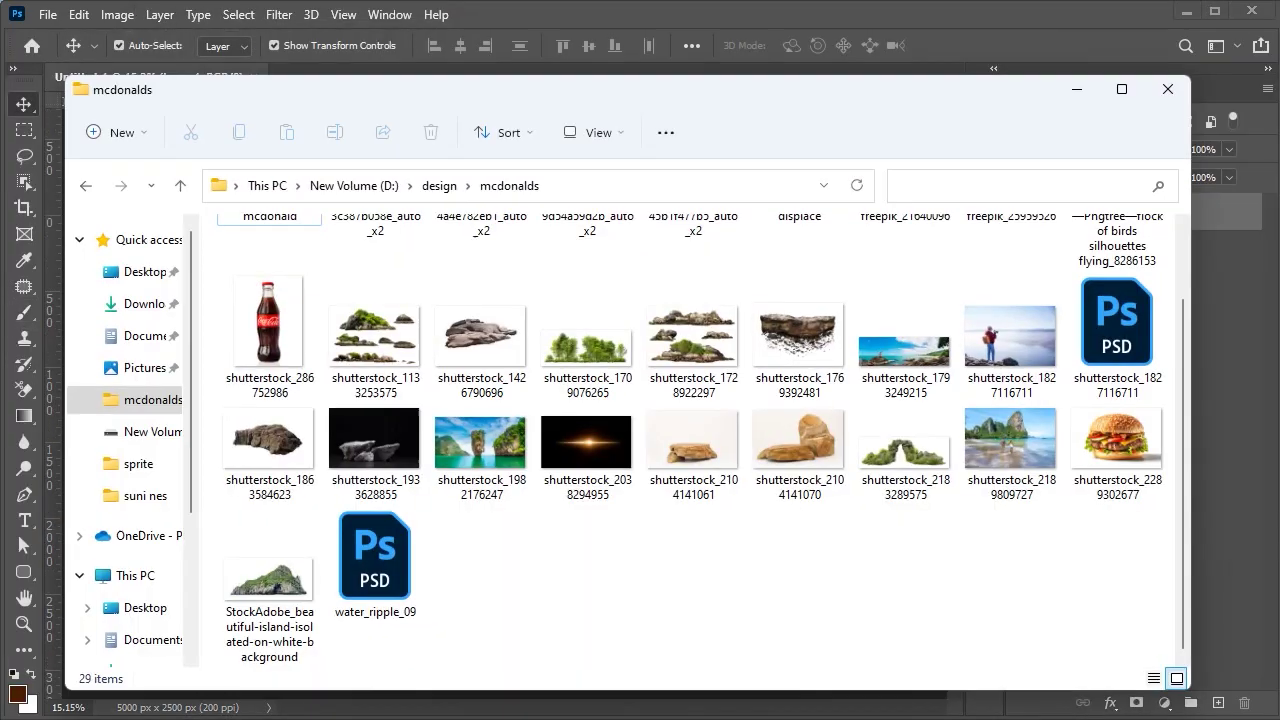
pyautogui.press('Return')
# - Marquee-select the beach and sea below the shoreline and delete them
pyautogui.press('m')
pyautogui.moveTo(116, 418); pyautogui.dragTo(260, 507)
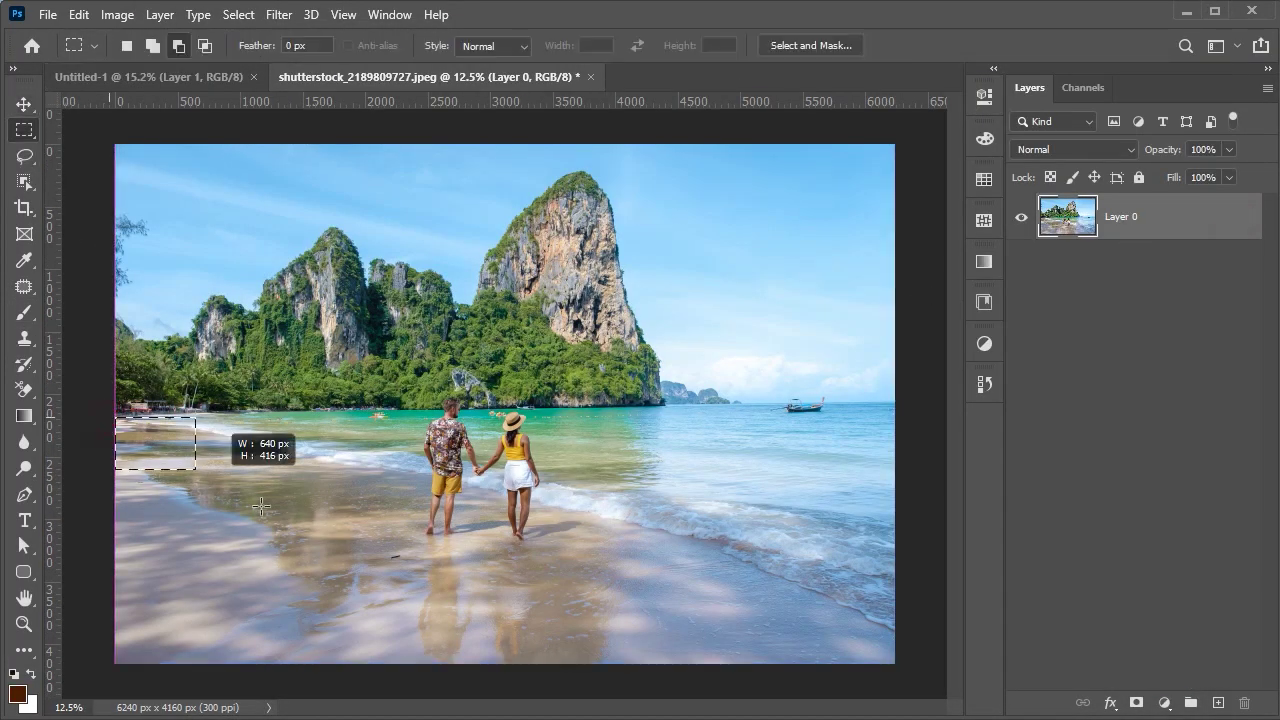
pyautogui.moveTo(790, 608); pyautogui.dragTo(895, 663)
pyautogui.press('Delete')
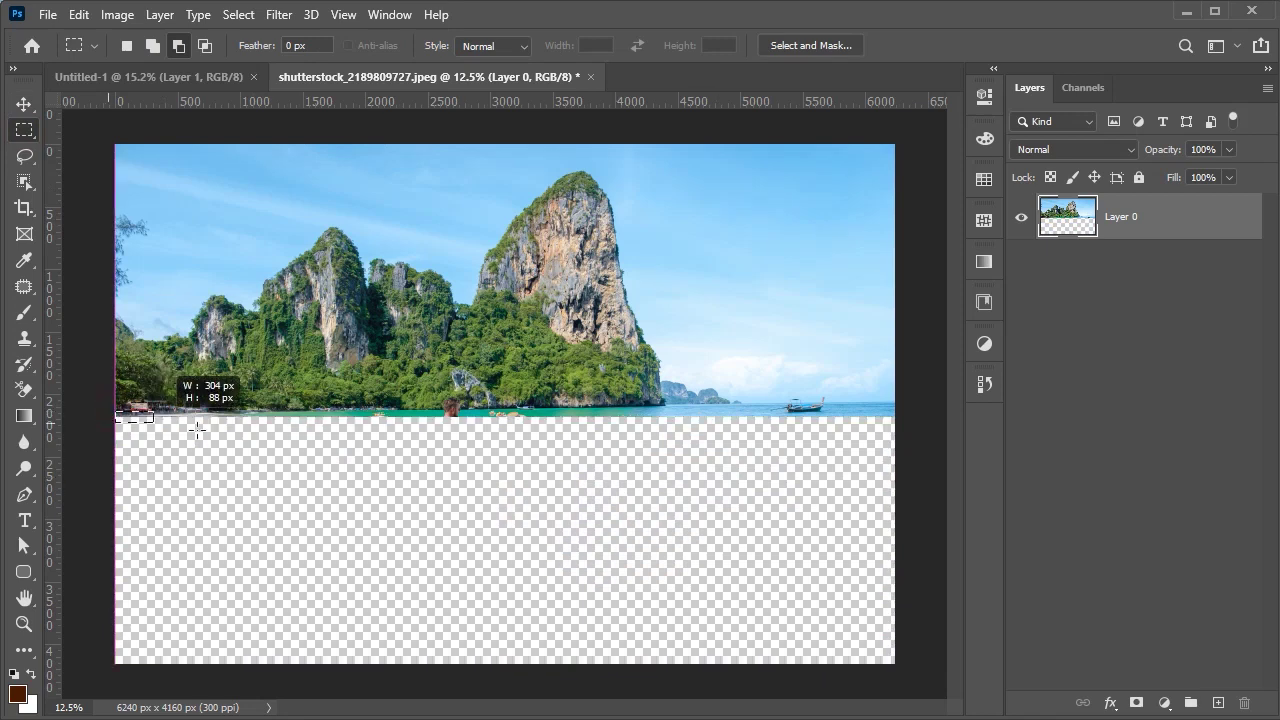
pyautogui.press('v')
pyautogui.click(1164, 703)
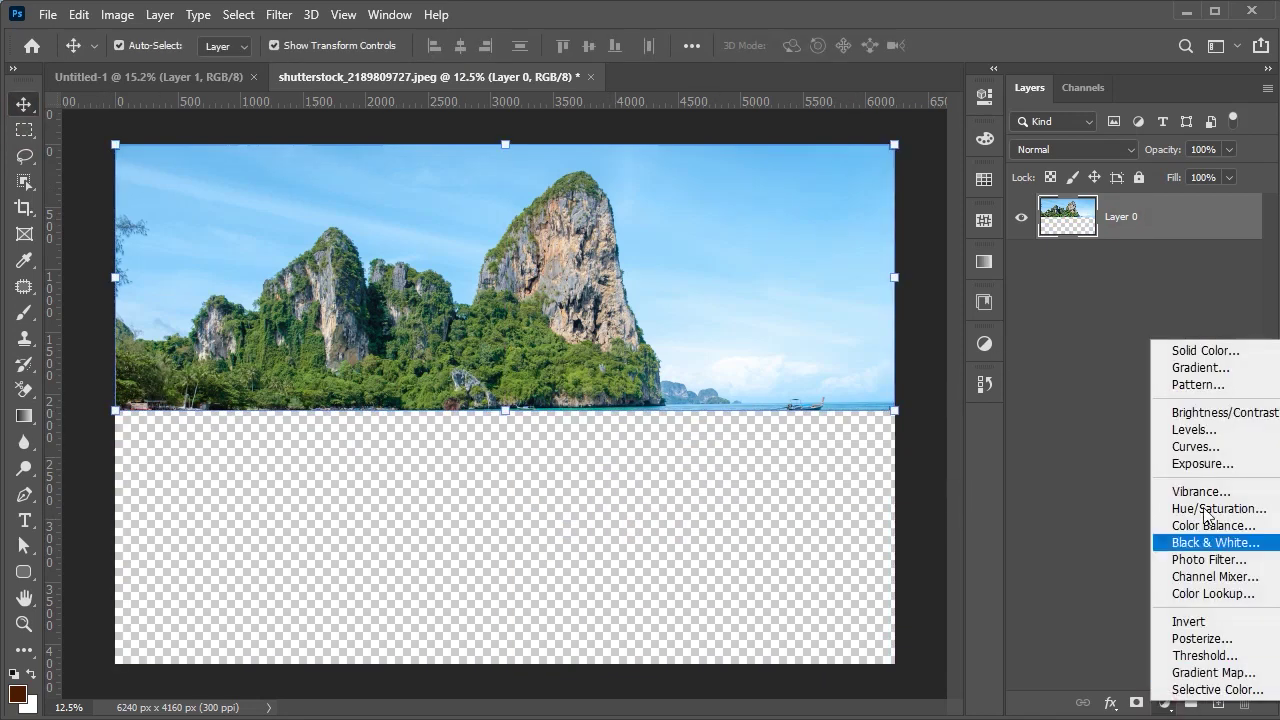
# - Add Black & White (Blues raised) and high-contrast Levels adjustments so the sky turns white
pyautogui.click(1212, 545)
pyautogui.moveTo(801, 388); pyautogui.dragTo(913, 388)
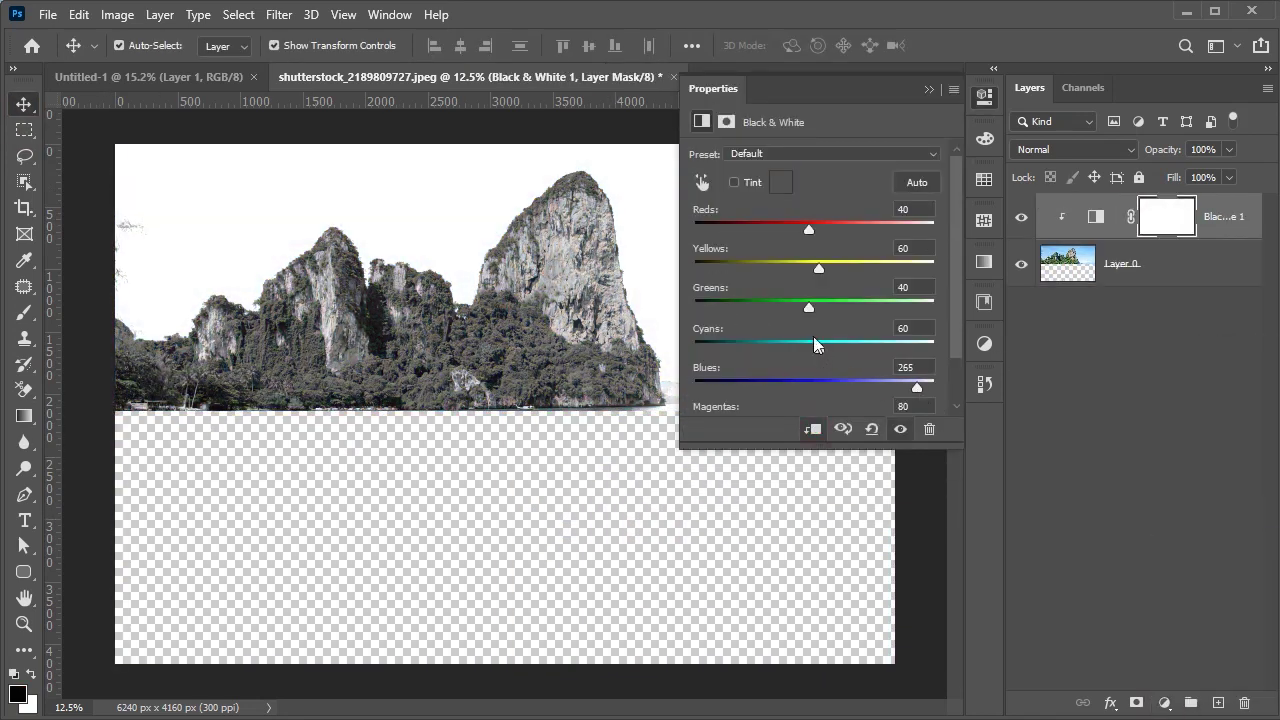
pyautogui.click(1164, 703)
pyautogui.click(1180, 443)
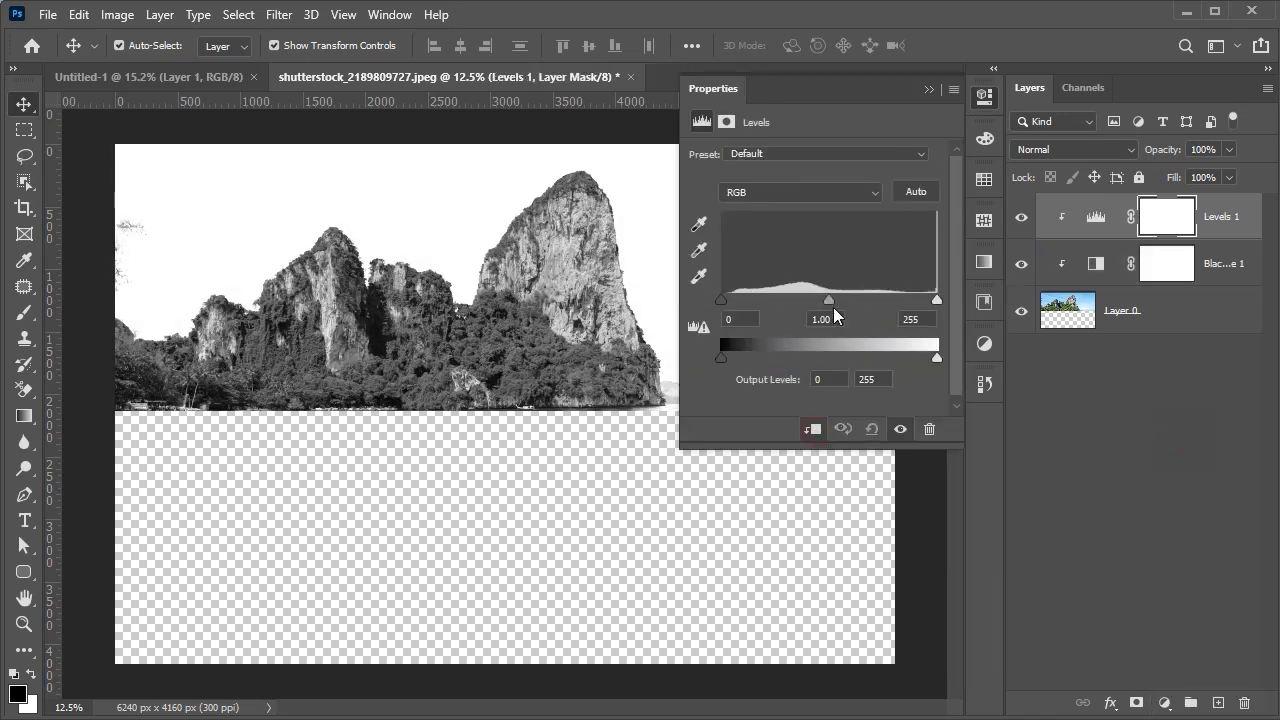
pyautogui.moveTo(829, 300); pyautogui.dragTo(936, 300)
pyautogui.click(929, 89)
# - Mask Layer 0 from the Blue channel, invert it, and delete both adjustment layers
pyautogui.click(1180, 310)
pyautogui.click(1083, 87)
pyautogui.click(1045, 201)
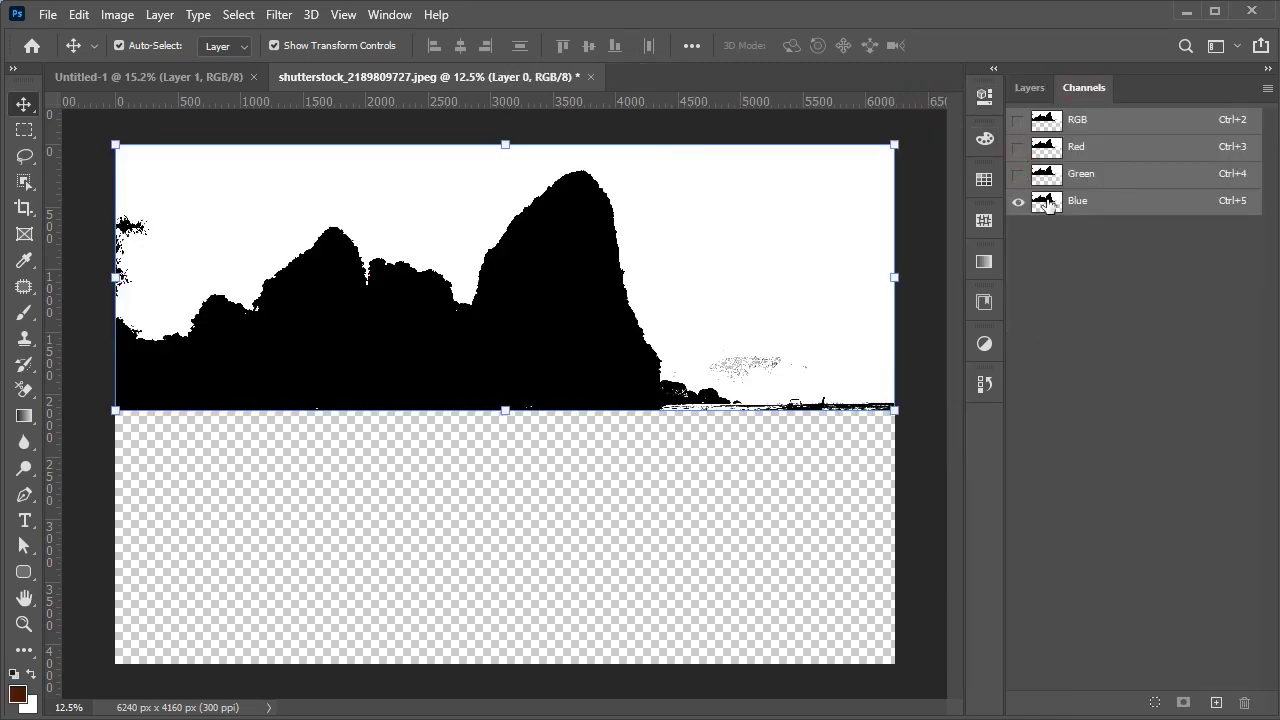
pyautogui.keyDown('ctrl'); pyautogui.click(1045, 120); pyautogui.keyUp('ctrl')
pyautogui.click(1029, 87)
pyautogui.click(1136, 703)
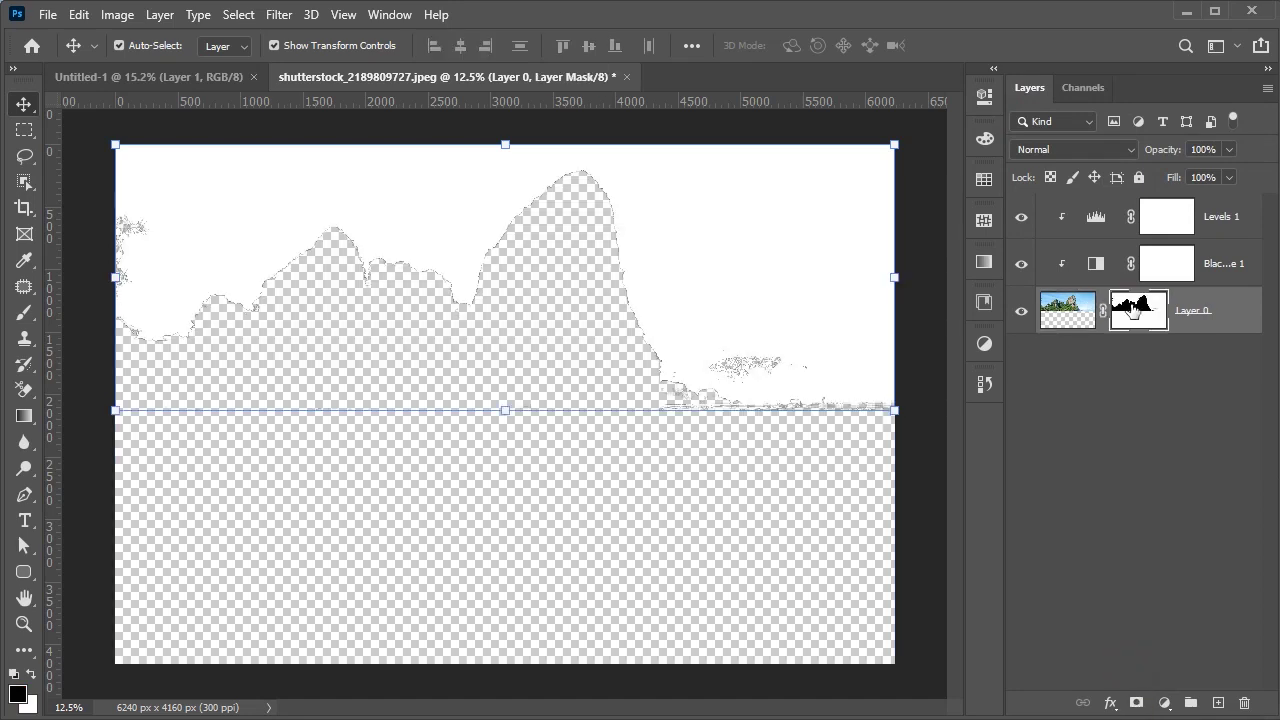
pyautogui.hotkey('ctrl', 'i')
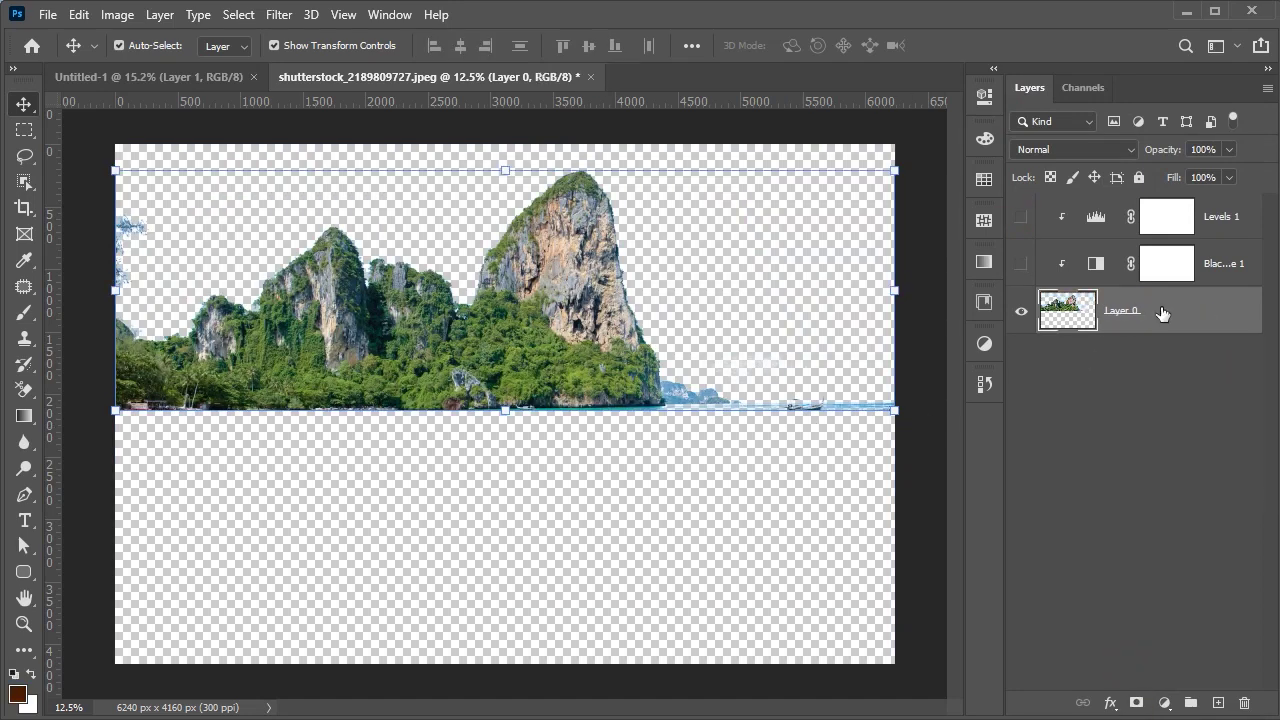
pyautogui.moveTo(1140, 322); pyautogui.dragTo(1244, 703)
pyautogui.click(1136, 703)
# - Paint black on the mask to hide the distant islands and water strip
pyautogui.press('b')
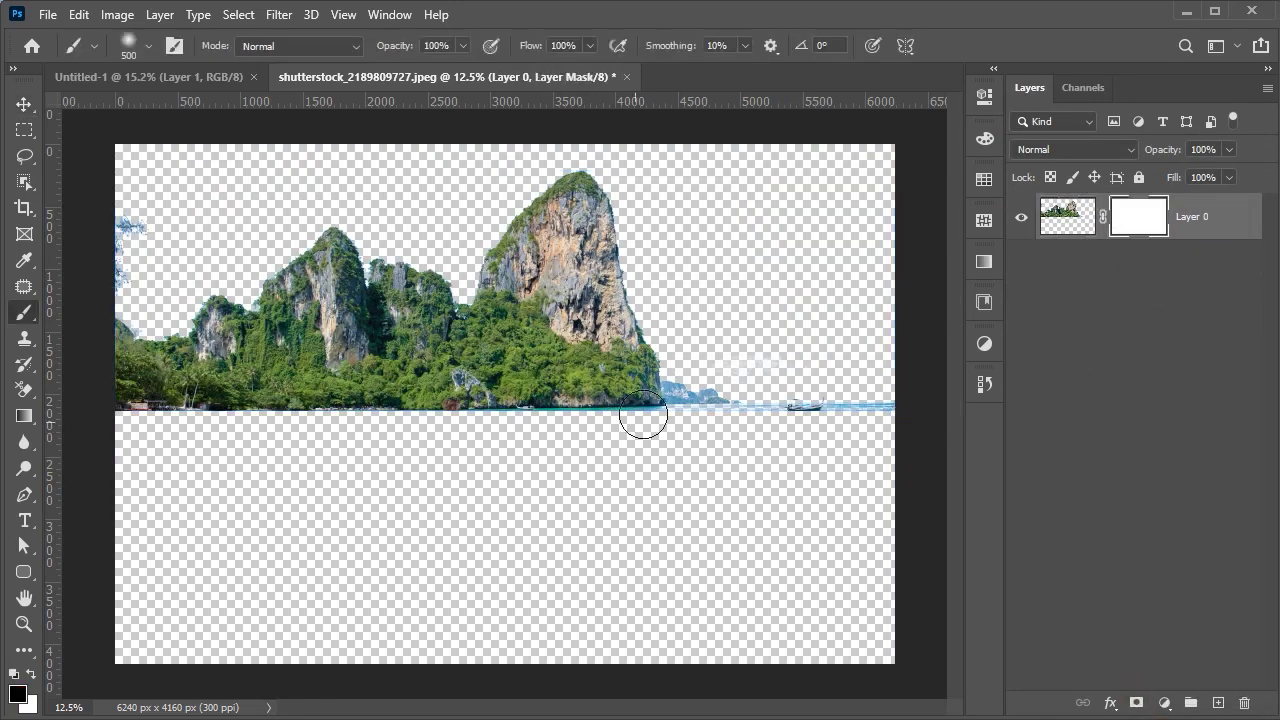
pyautogui.scroll(3, 631, 429)
pyautogui.scroll(2, 540, 485)
pyautogui.press('[')
pyautogui.press('[')
pyautogui.press('[')
pyautogui.scroll(2, 451, 463)
pyautogui.scroll(3, 451, 463)
pyautogui.moveTo(430, 500)
pyautogui.mouseDown()
pyautogui.moveTo(383, 491)
pyautogui.moveTo(306, 386)
pyautogui.moveTo(327, 553)
pyautogui.mouseUp()
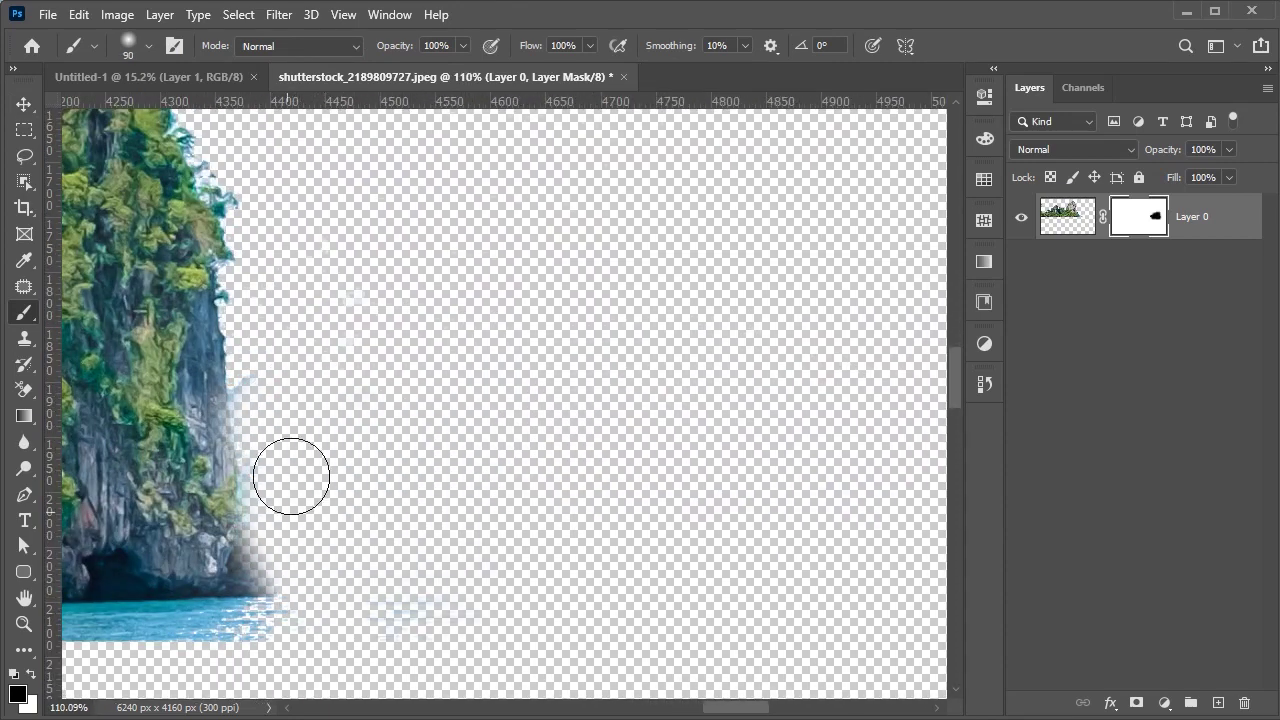
pyautogui.scroll(-7, 314, 639)
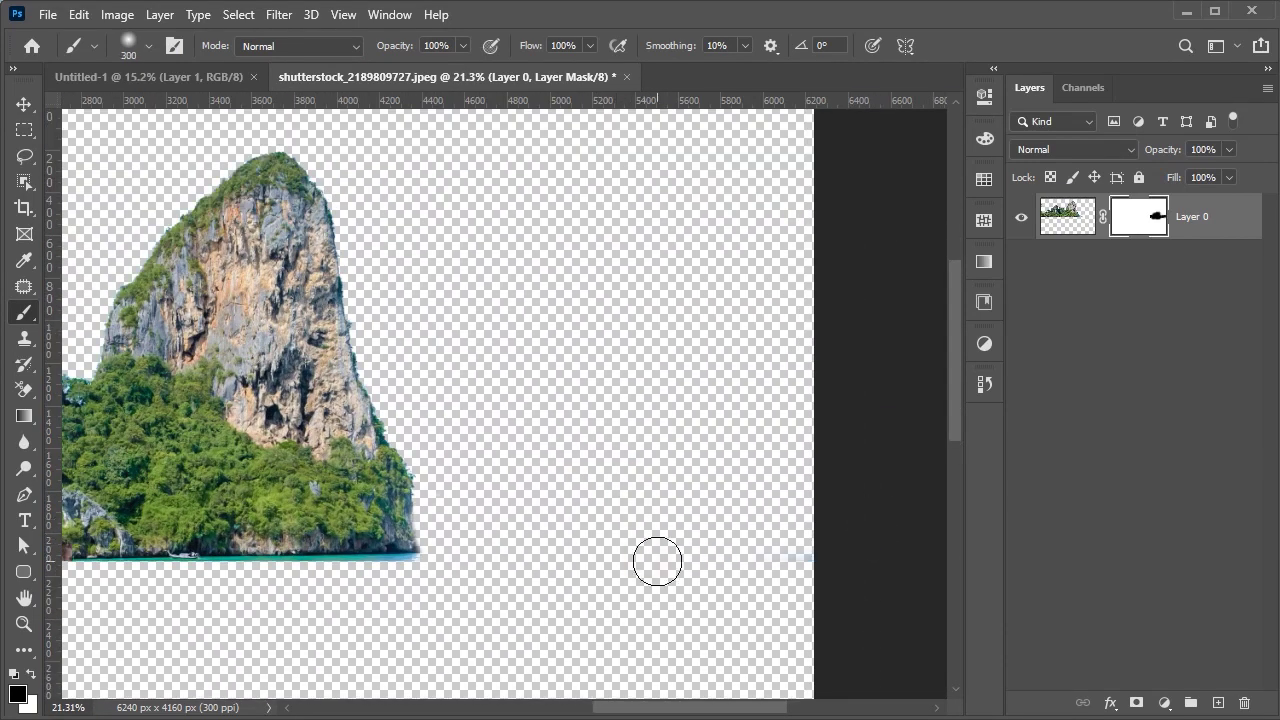
pyautogui.scroll(-2, 657, 561)
pyautogui.press(']')
pyautogui.press(']')
pyautogui.press(']')
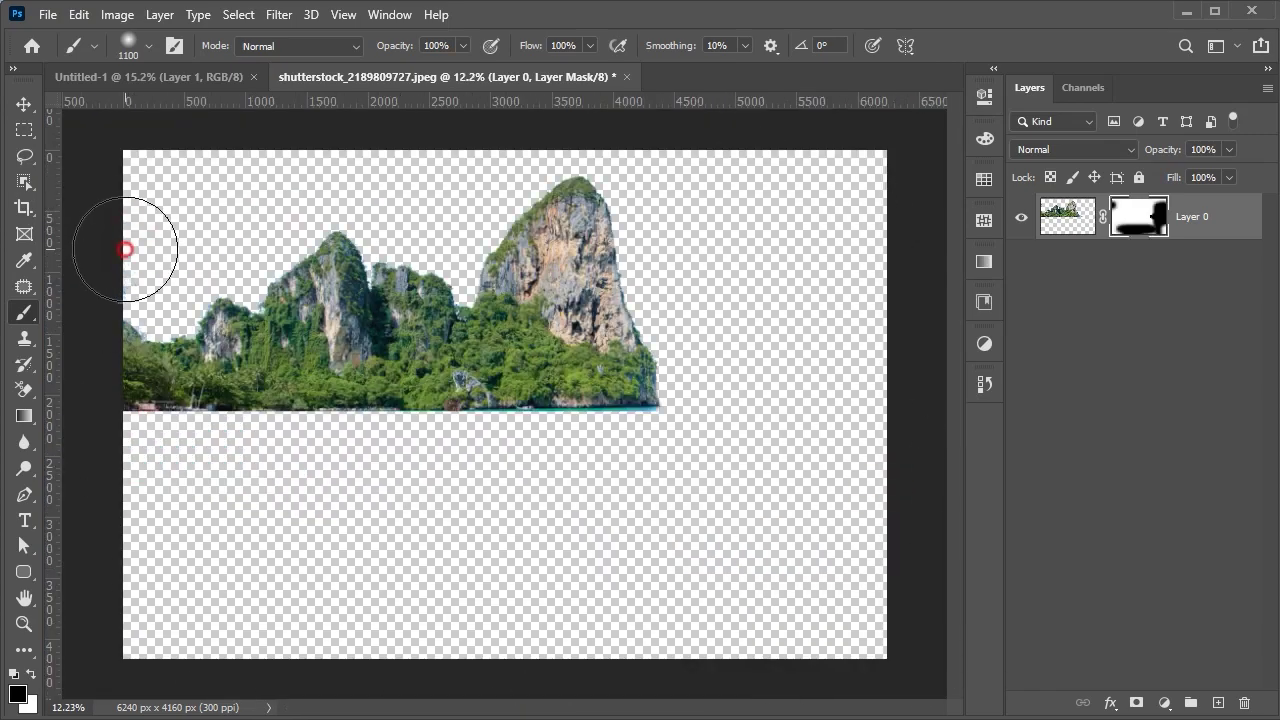
pyautogui.scroll(3, 196, 214)
pyautogui.scroll(2, 486, 257)
pyautogui.press('[')
pyautogui.press('[')
pyautogui.press('[')
pyautogui.scroll(1, 450, 456)
pyautogui.press('[')
pyautogui.press('[')
pyautogui.press('[')
pyautogui.scroll(1, 500, 457)
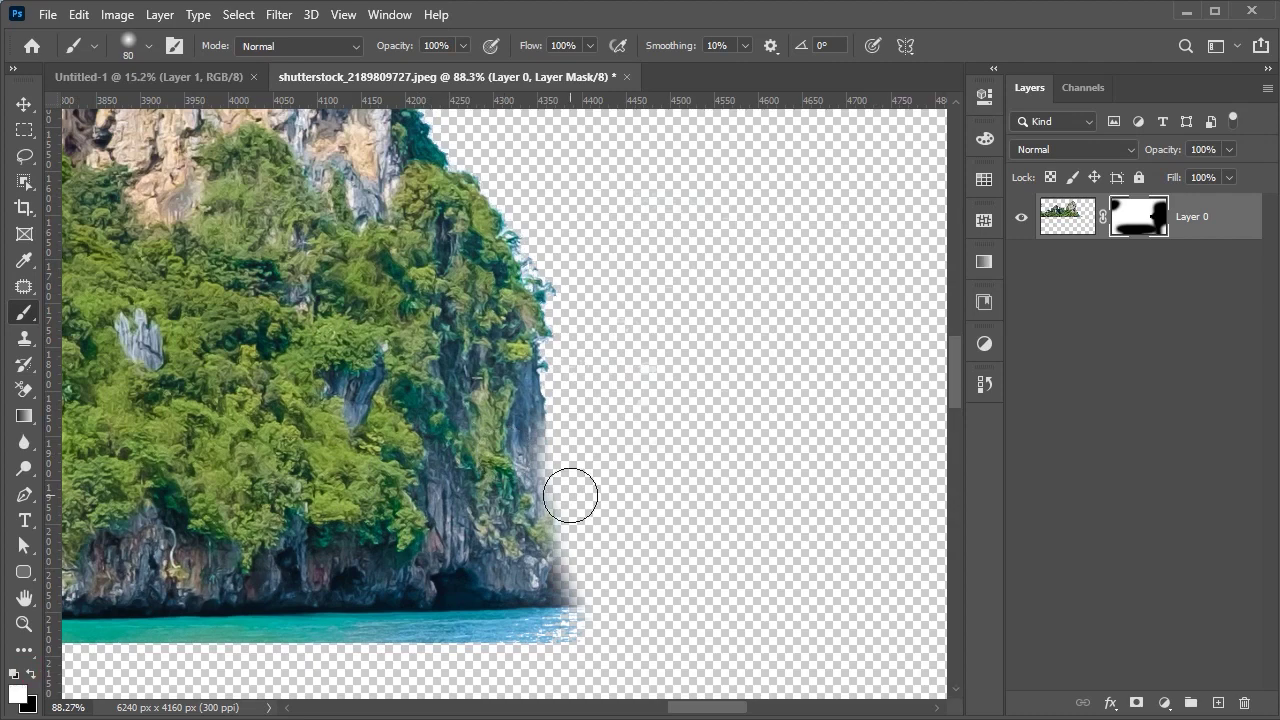
pyautogui.scroll(1, 570, 496)
pyautogui.scroll(-3, 495, 562)
pyautogui.scroll(-5, 323, 500)
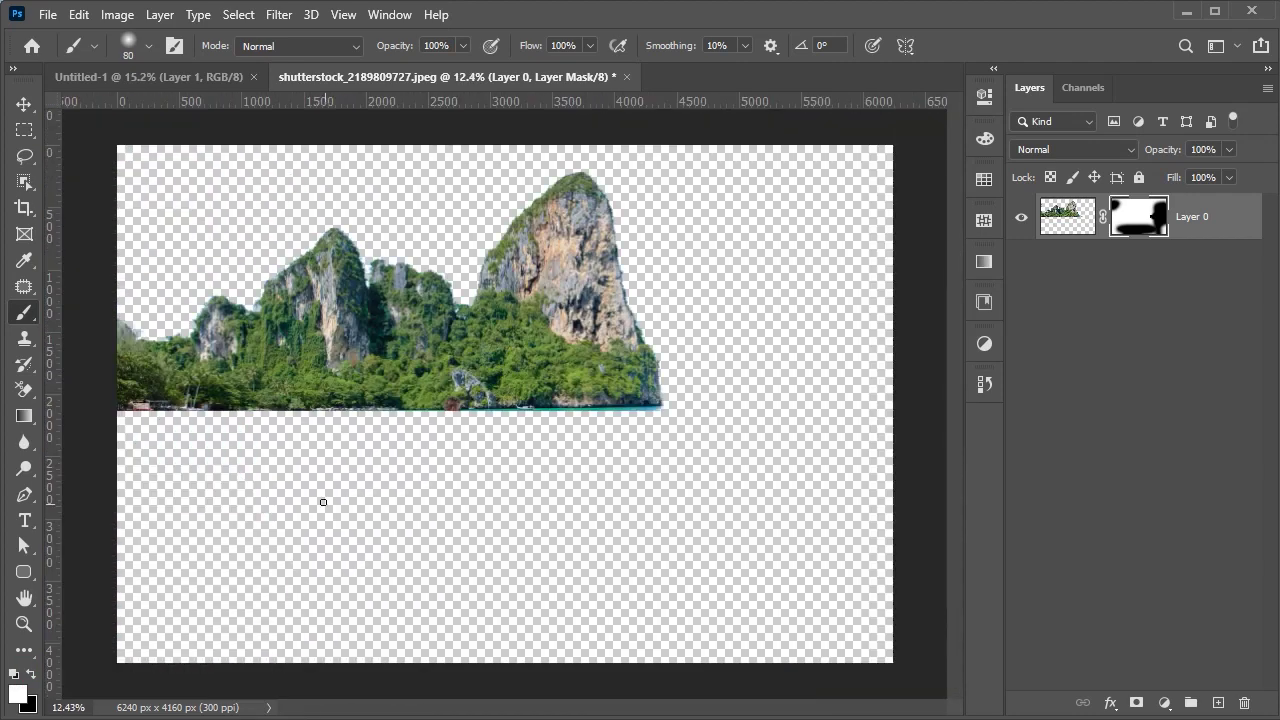
# - Apply the layer mask and drag the mountain cutout into Untitled-1
pyautogui.press('v')
pyautogui.rightClick(1138, 216)
pyautogui.click(1200, 275)
pyautogui.scroll(-1, 500, 280)
pyautogui.moveTo(500, 280); pyautogui.dragTo(480, 410)
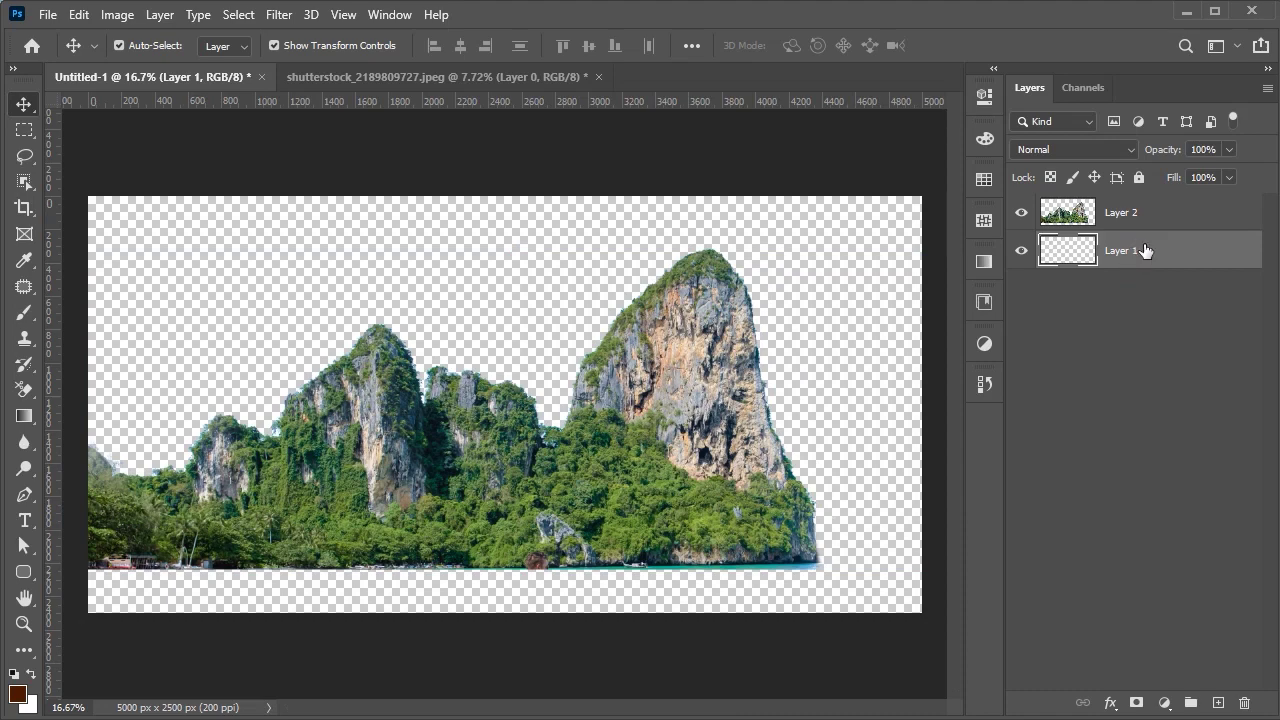
# - Delete empty Layer 1, rename the cutout 'mountain 1', and convert it to a smart object
pyautogui.press('Delete')
pyautogui.doubleClick(1137, 213)
pyautogui.write('mountain')
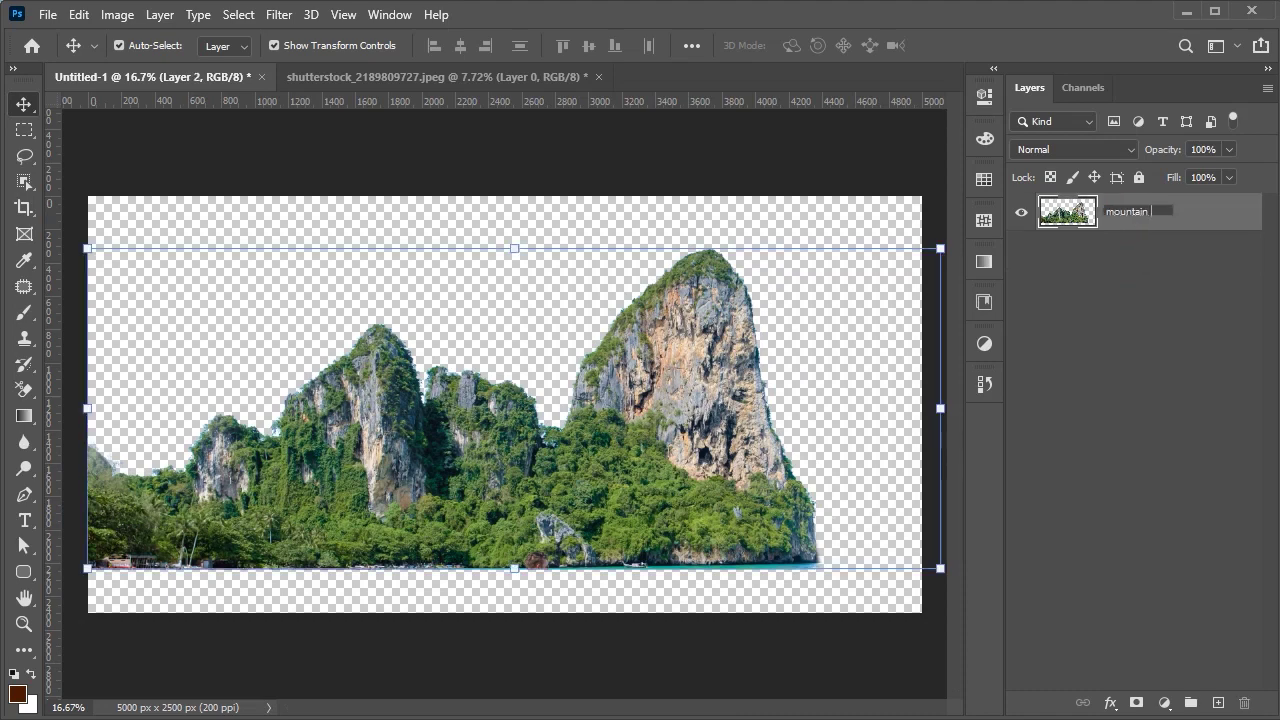
pyautogui.write('1')
pyautogui.rightClick(1064, 212)
pyautogui.click(1063, 274)
# - Mirror mountain 1, scale it to about 58%, and place it on the canvas's right side
pyautogui.hotkey('ctrl', 't')
pyautogui.scroll(-1, 543, 398)
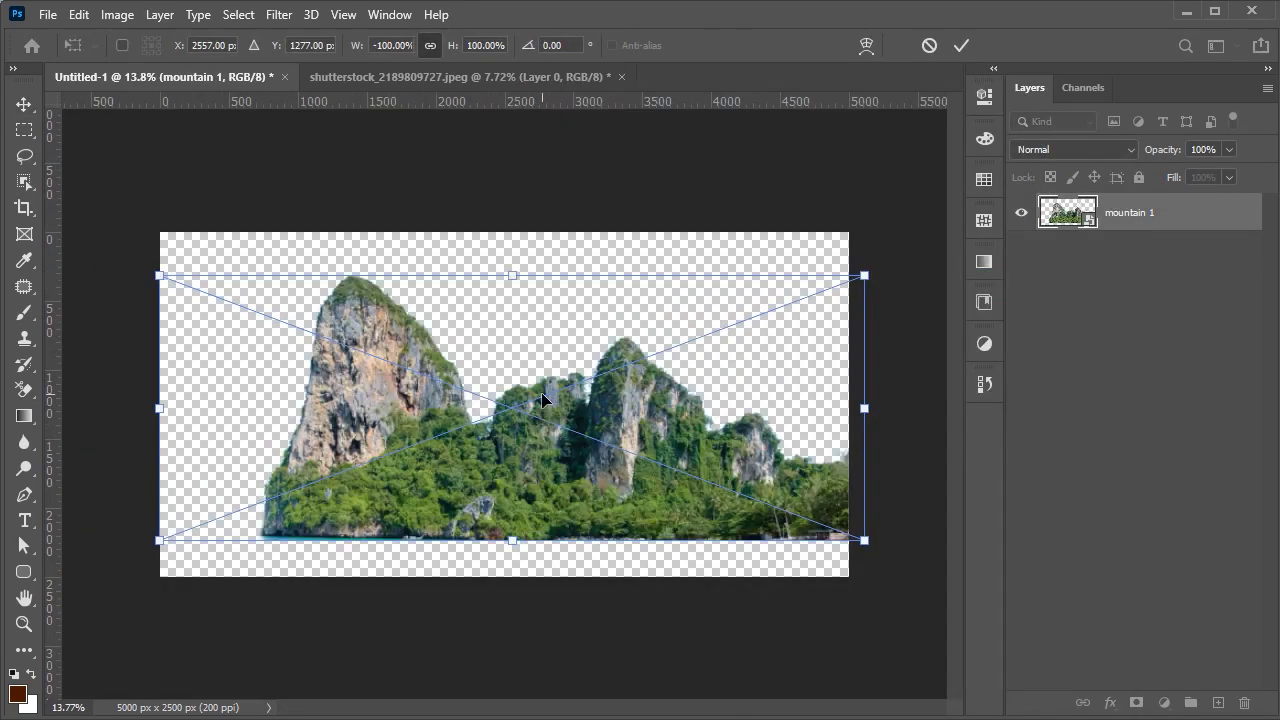
pyautogui.moveTo(512, 540); pyautogui.dragTo(531, 477)
pyautogui.scroll(1, 531, 477)
pyautogui.scroll(-1, 600, 390)
pyautogui.moveTo(626, 399); pyautogui.dragTo(727, 403)
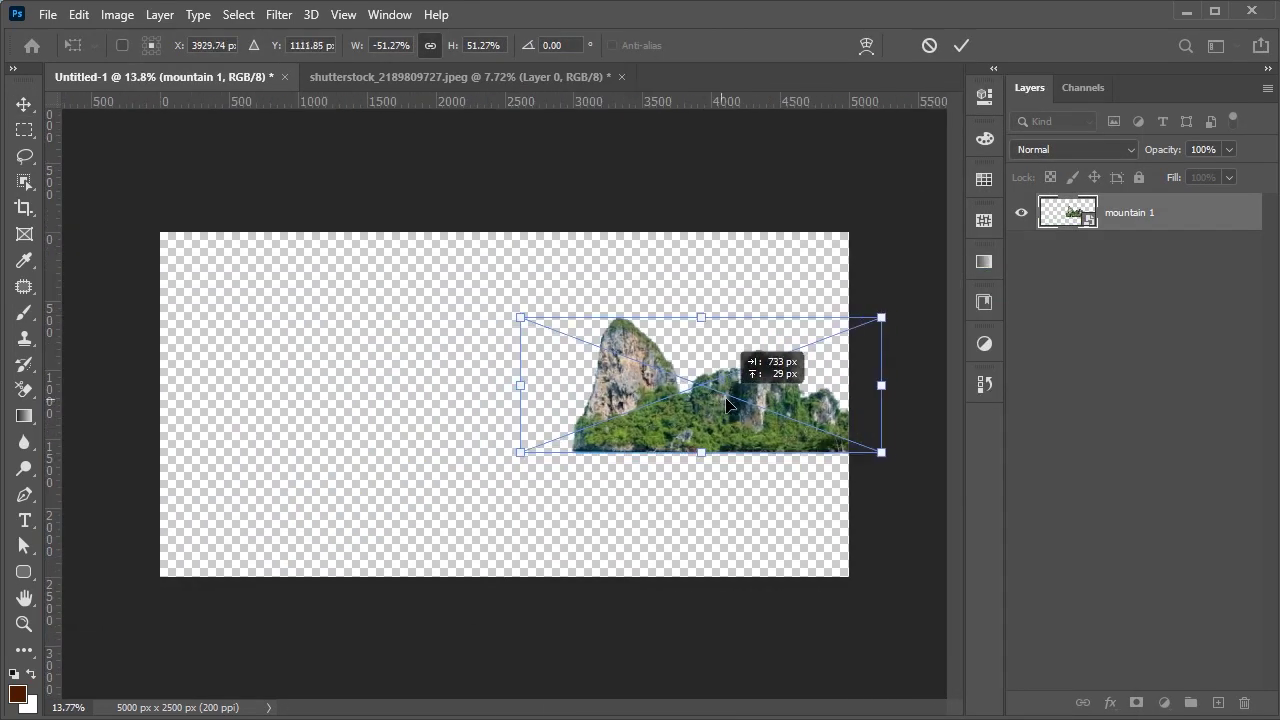
pyautogui.moveTo(701, 452); pyautogui.dragTo(708, 462)
pyautogui.moveTo(666, 414); pyautogui.dragTo(685, 418)
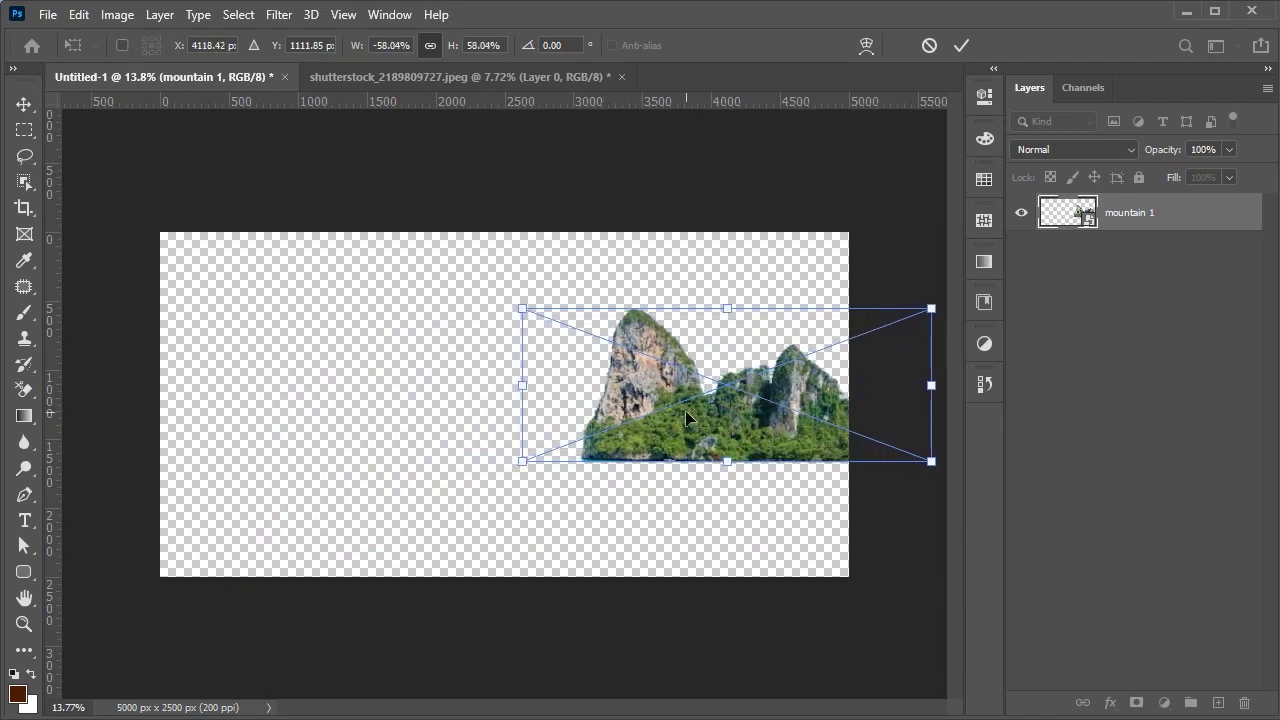
pyautogui.press('Return')
pyautogui.click(546, 76)
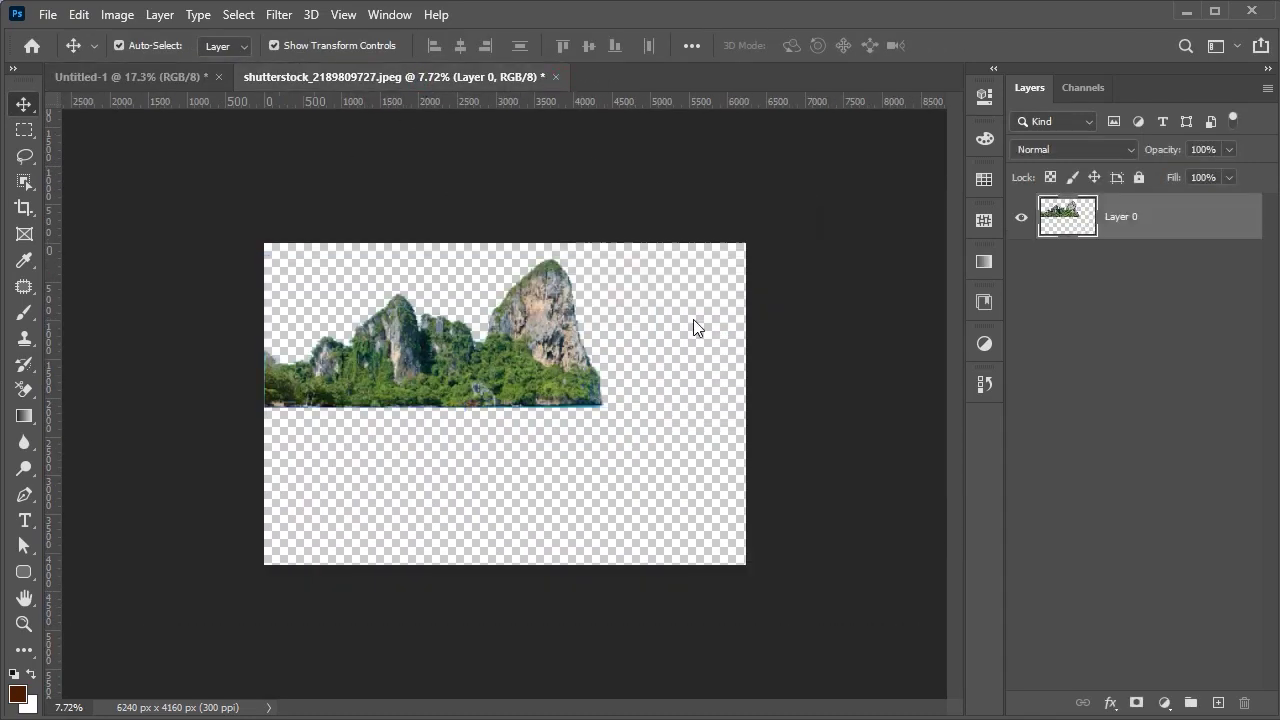
# - Select mountain 1 with Object Selection and enter Select and Mask, zooming in on its edges
pyautogui.scroll(10, 722, 307)
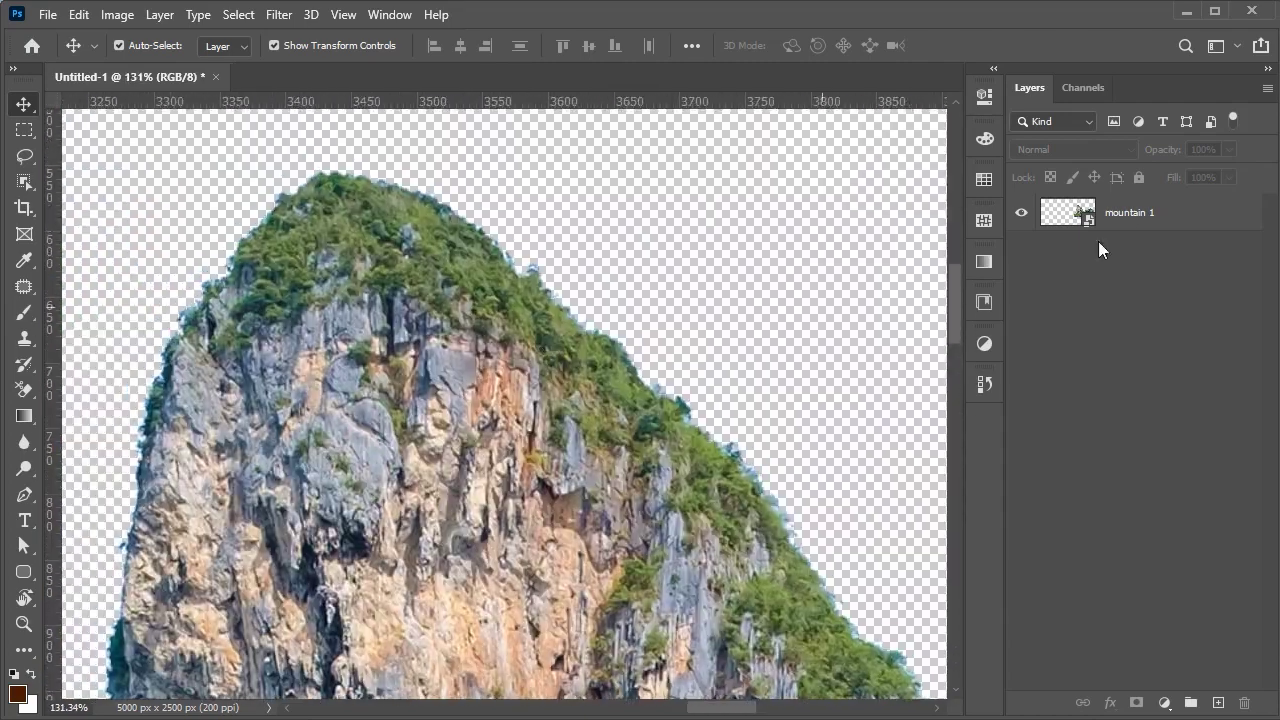
pyautogui.rightClick(1110, 212)
pyautogui.press('Escape')
pyautogui.press('w')
pyautogui.scroll(-8, 535, 415)
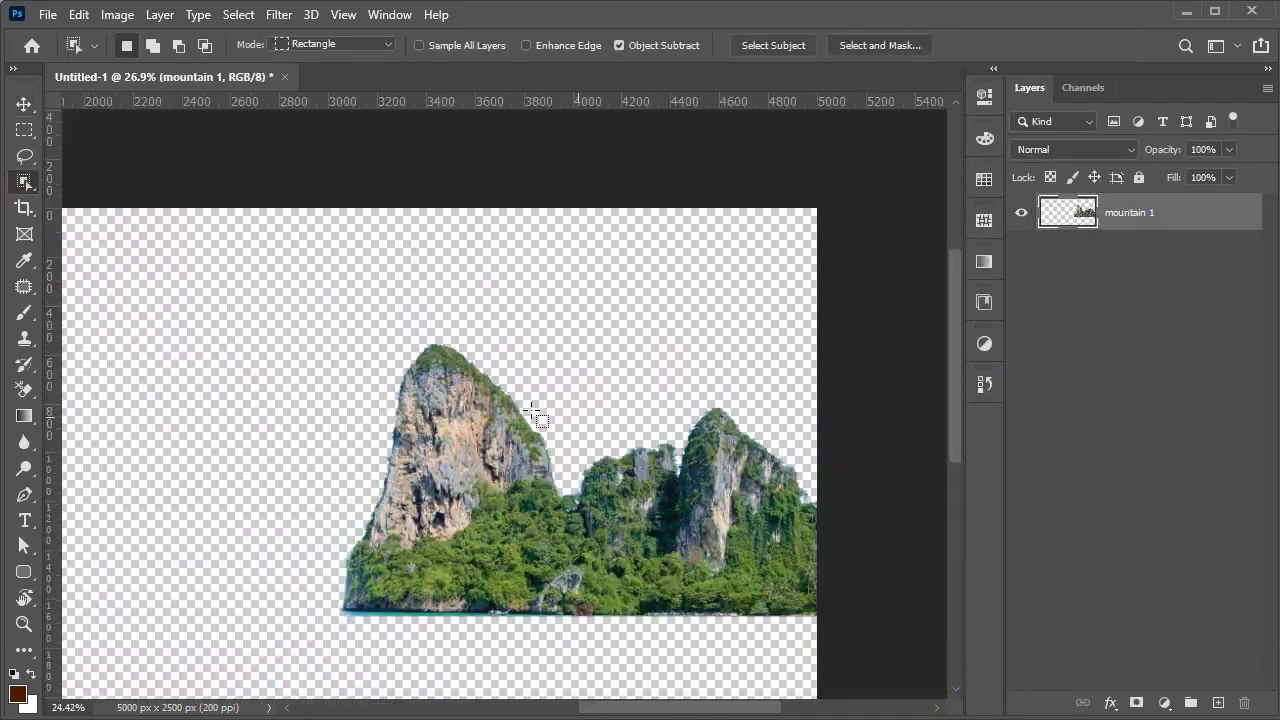
pyautogui.click(852, 45)
pyautogui.press('z')
pyautogui.scroll(6, 447, 595)
pyautogui.scroll(-1, 447, 595)
pyautogui.moveTo(447, 595); pyautogui.dragTo(250, 555)
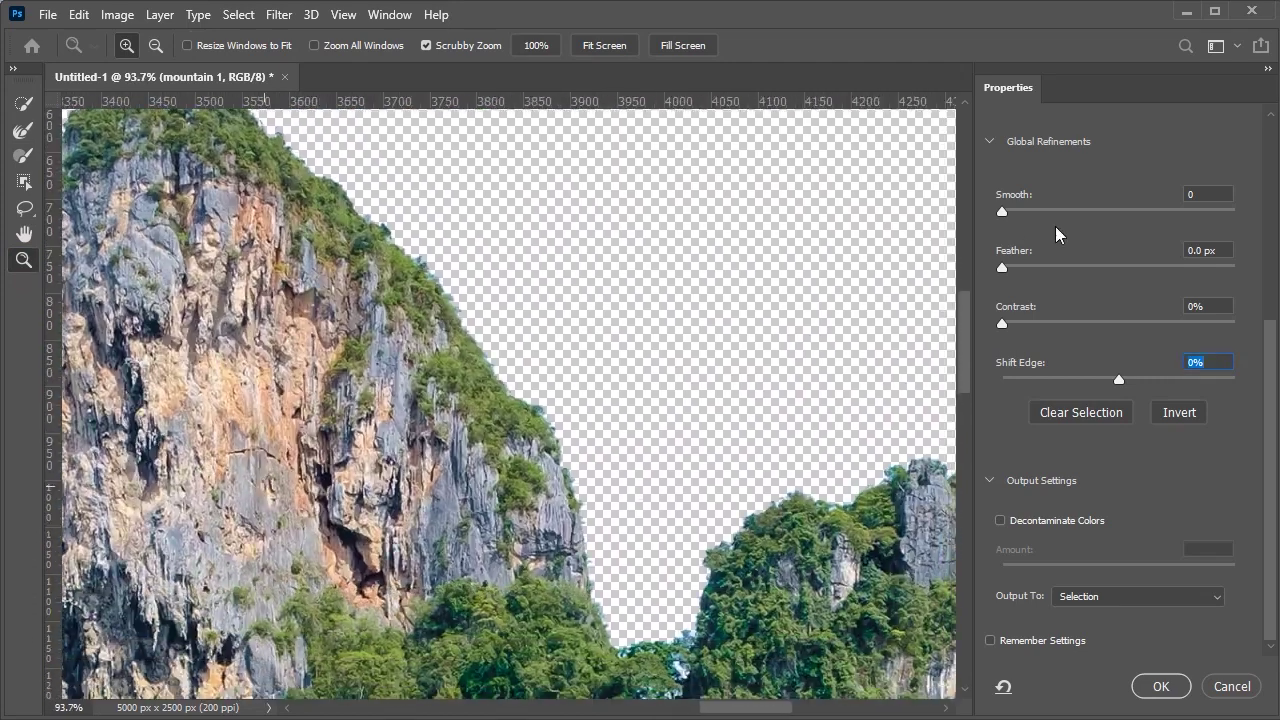
pyautogui.scroll(2, 1022, 290)
pyautogui.scroll(3, 1022, 290)
# - Refine edges with Radius 2 px, Smooth 9, Feather 1 px and Shift Edge −13%
pyautogui.click(1022, 284)
pyautogui.moveTo(1001, 449); pyautogui.dragTo(1023, 450)
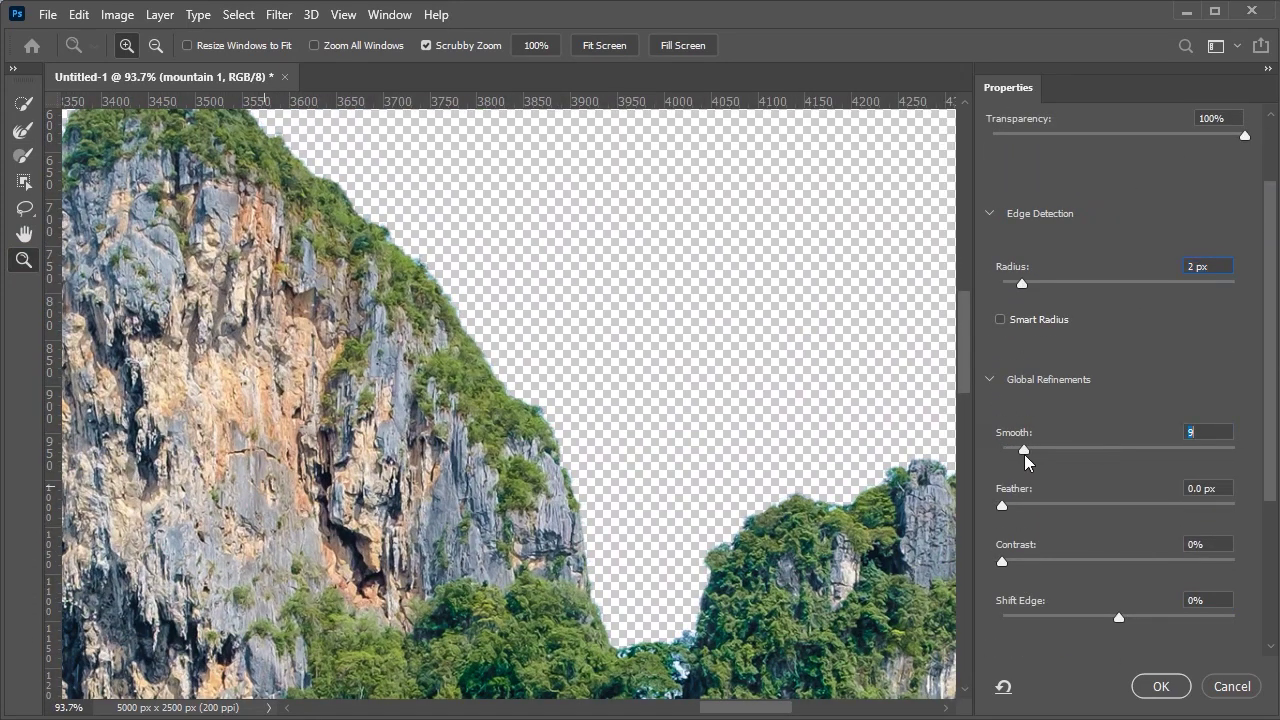
pyautogui.moveTo(1002, 505); pyautogui.dragTo(1011, 505)
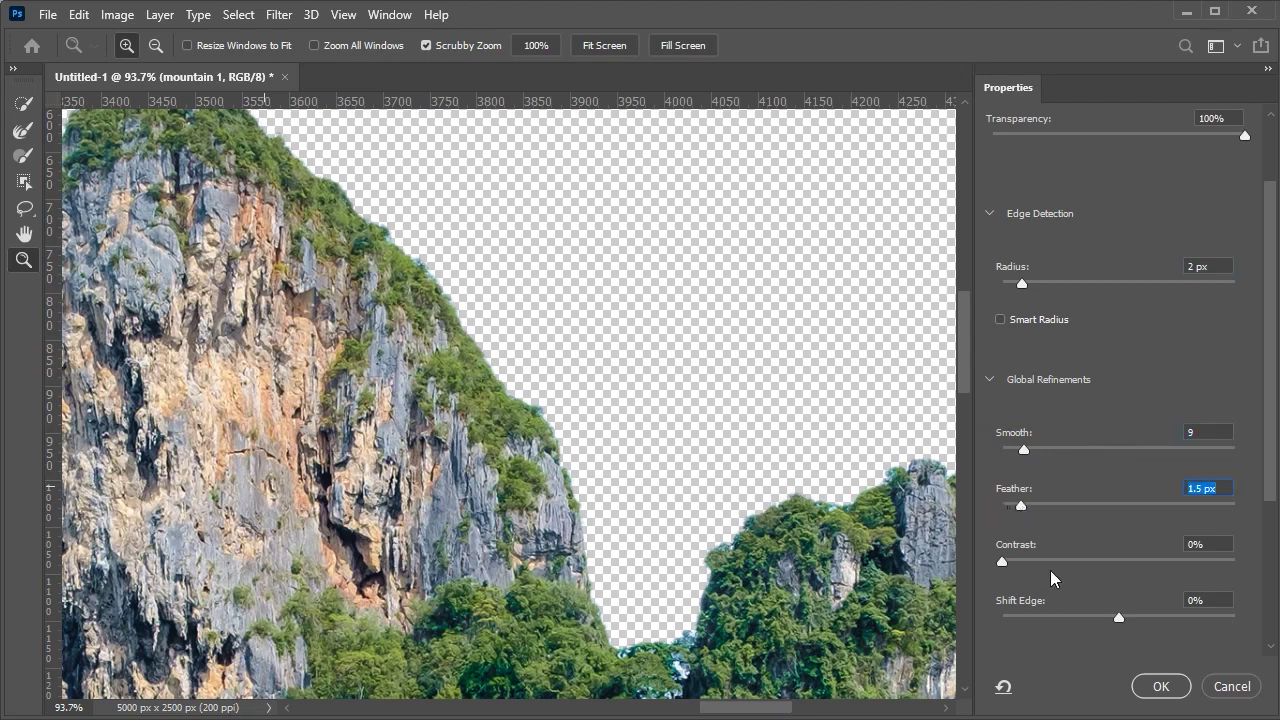
pyautogui.moveTo(1119, 618); pyautogui.dragTo(1103, 618)
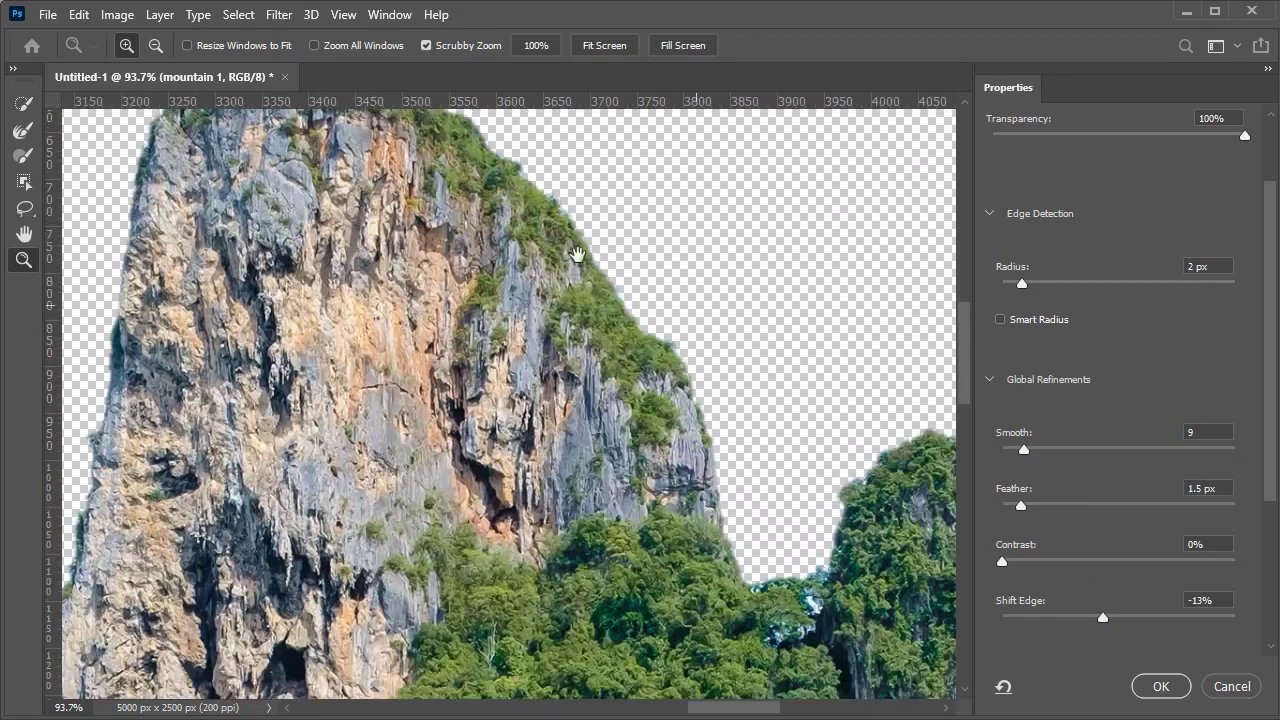
pyautogui.moveTo(666, 543); pyautogui.dragTo(548, 388)
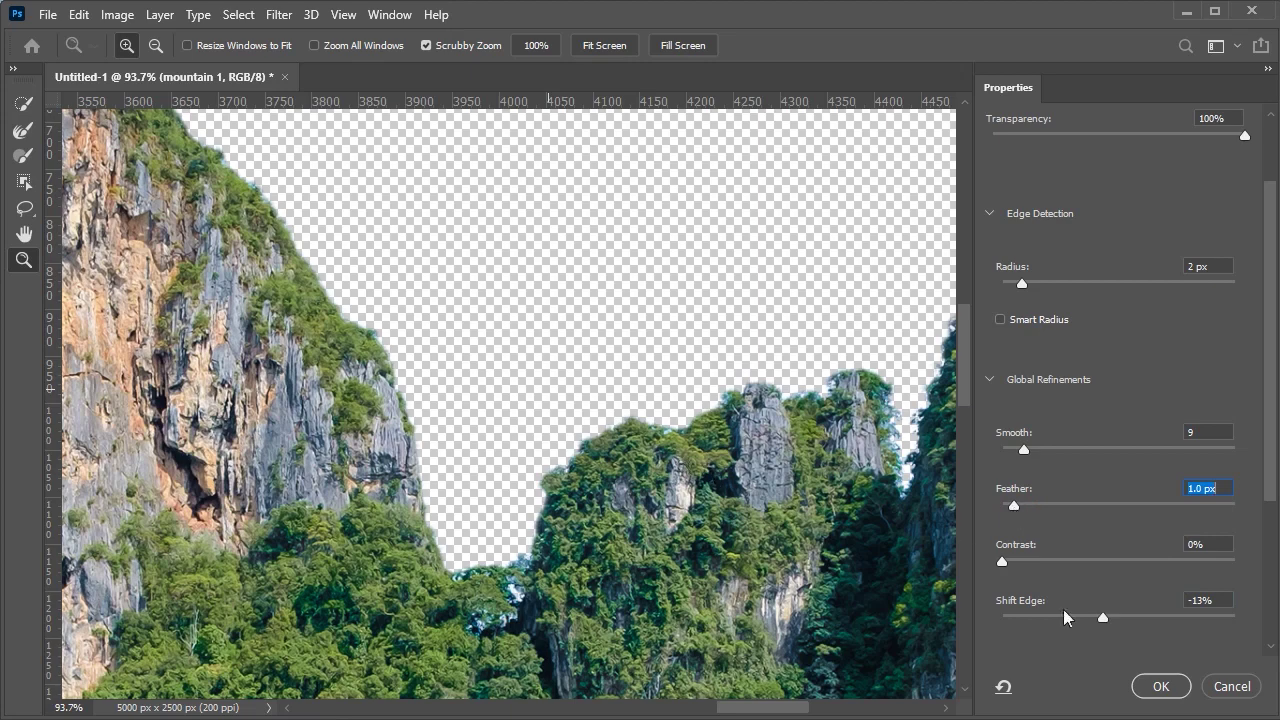
pyautogui.click(1160, 686)
# - Convert mountain 1 to a smart object, save as Untitled-1.psd, and open the second island photo
pyautogui.scroll(-5, 543, 408)
pyautogui.press('v')
pyautogui.rightClick(1150, 212)
pyautogui.click(1063, 277)
pyautogui.hotkey('ctrl', '0')
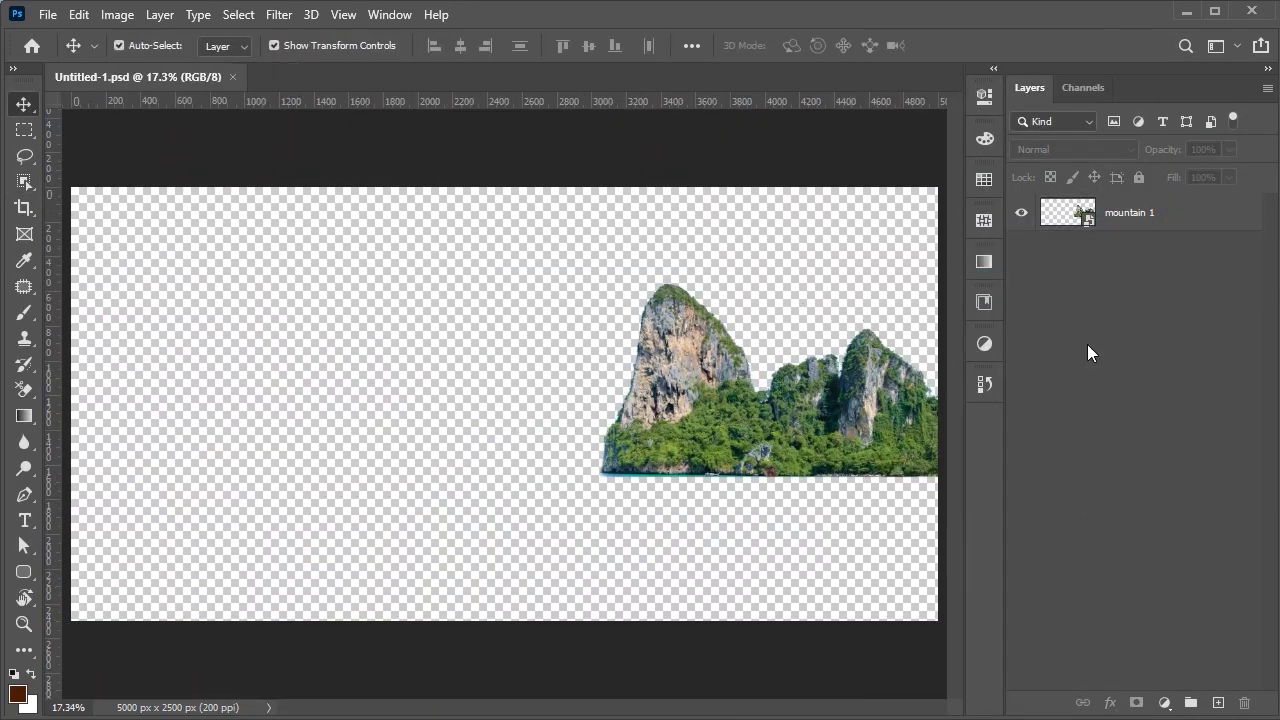
pyautogui.hotkey('alt', 'Tab')
pyautogui.doubleClick(400, 520)
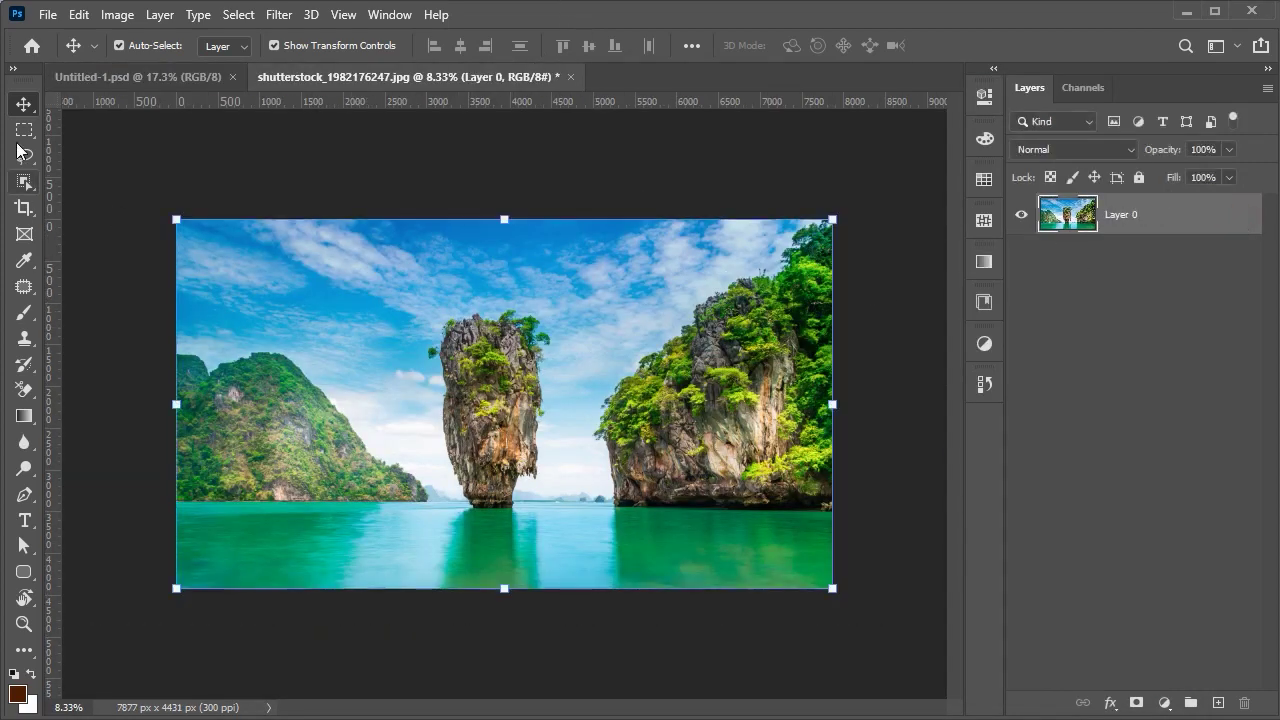
# - Copy the right cliff and rock tower onto their own layers and hide the original photo
pyautogui.click(24, 129)
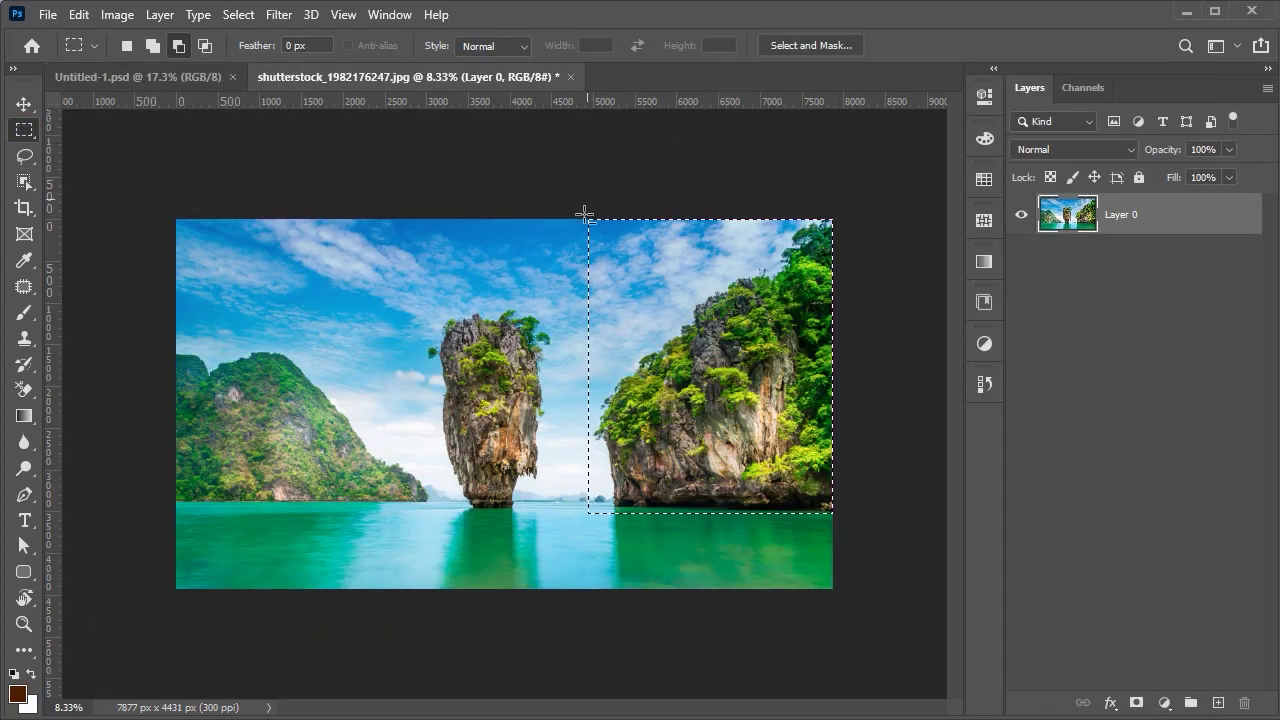
pyautogui.hotkey('ctrl', 'v')
pyautogui.scroll(2, 552, 437)
pyautogui.scroll(3, 551, 593)
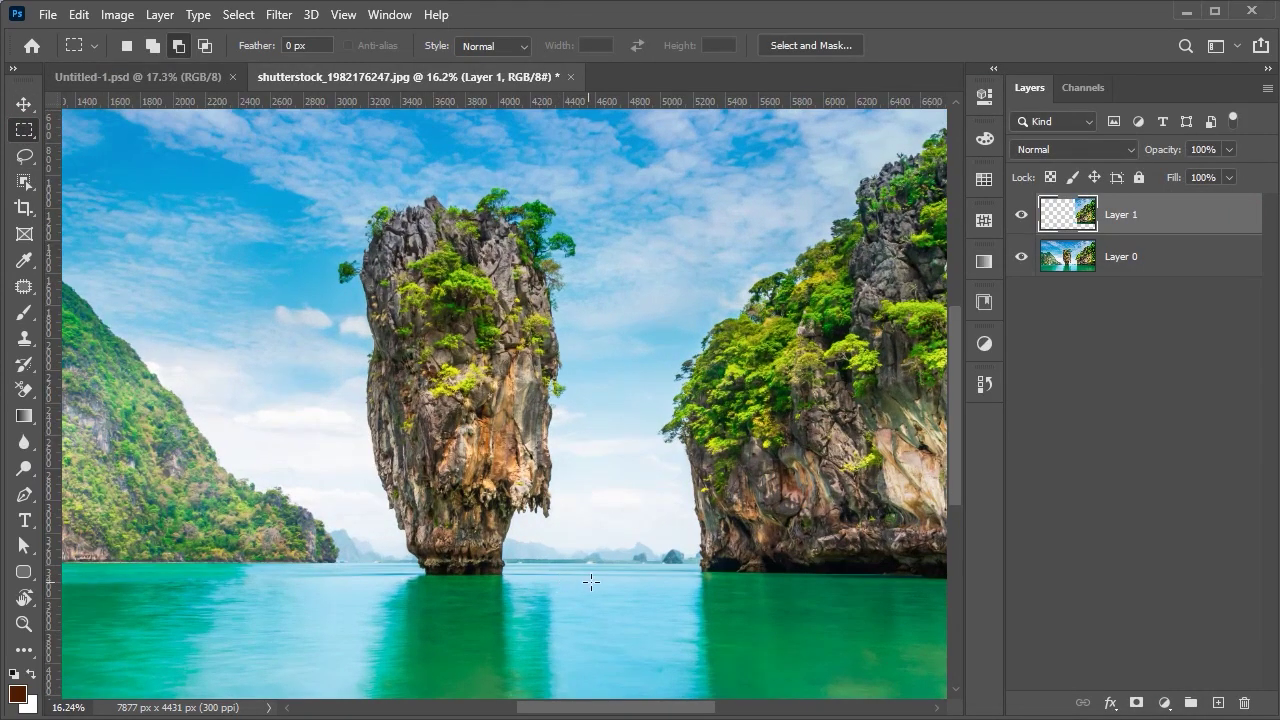
pyautogui.hotkey('ctrl', 'j')
pyautogui.press('Return')
pyautogui.click(1140, 256)
pyautogui.hotkey('ctrl', 'j')
pyautogui.press('v')
pyautogui.moveTo(1021, 298); pyautogui.dragTo(1021, 256)
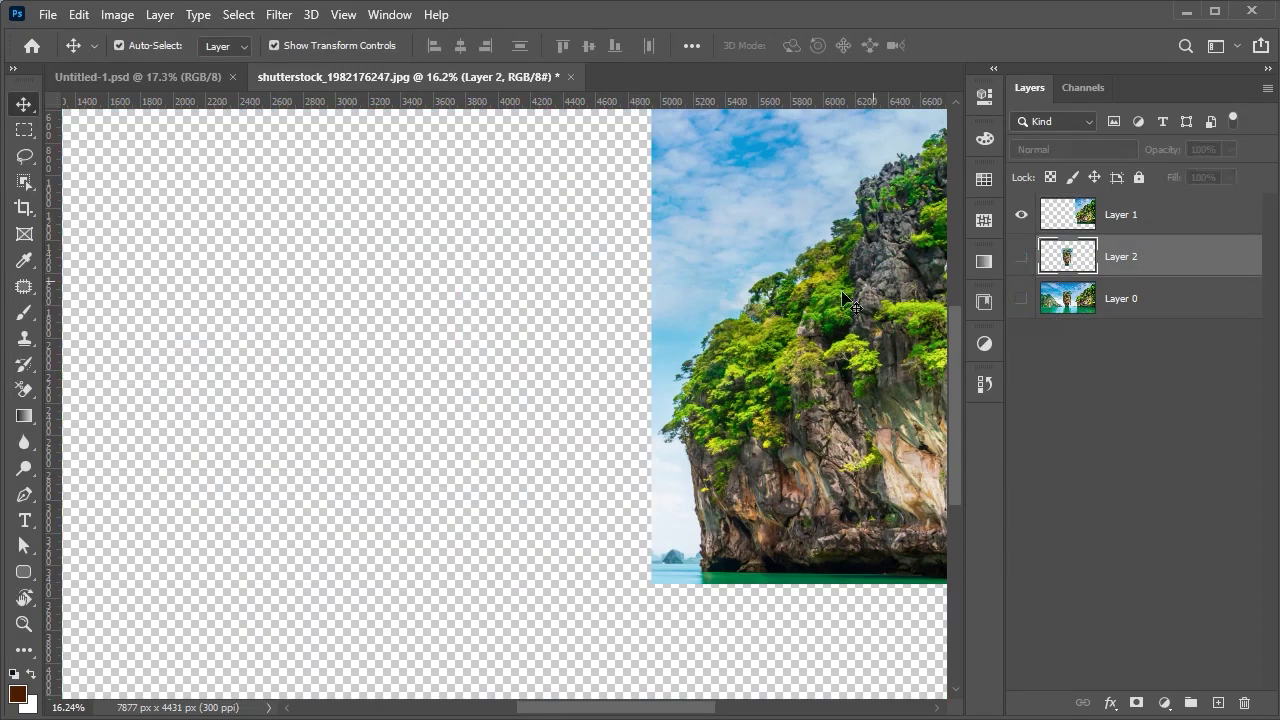
pyautogui.scroll(-1, 848, 300)
# - Add a Black & White adjustment clipped to Layer 1: Blues and Cyans up, Greens and Yellows down
pyautogui.click(1140, 214)
pyautogui.click(1164, 703)
pyautogui.click(1200, 543)
pyautogui.click(811, 429)
pyautogui.moveTo(799, 387); pyautogui.dragTo(980, 398)
pyautogui.moveTo(869, 358); pyautogui.dragTo(886, 360)
pyautogui.moveTo(815, 311); pyautogui.dragTo(697, 308)
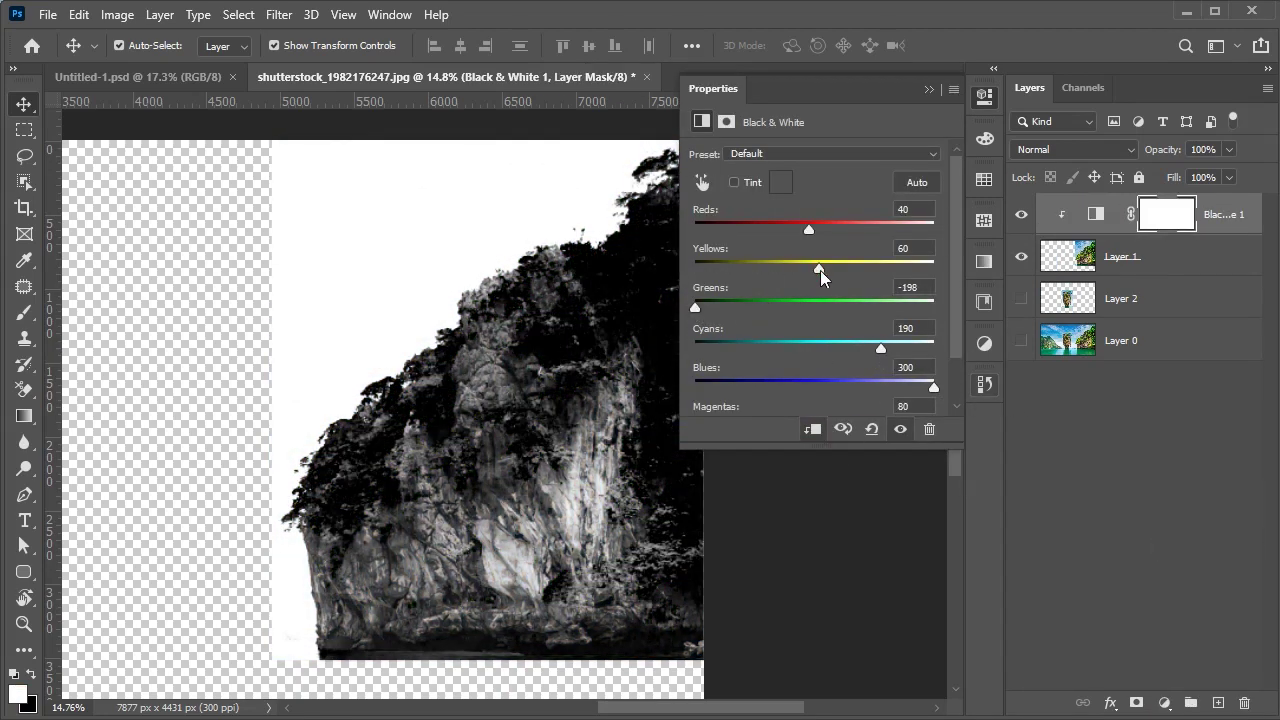
pyautogui.moveTo(820, 271); pyautogui.dragTo(695, 269)
pyautogui.moveTo(815, 241); pyautogui.dragTo(873, 240)
pyautogui.click(929, 89)
# - Add a Levels adjustment darkening midtones so the cliff turns solid black
pyautogui.click(1164, 703)
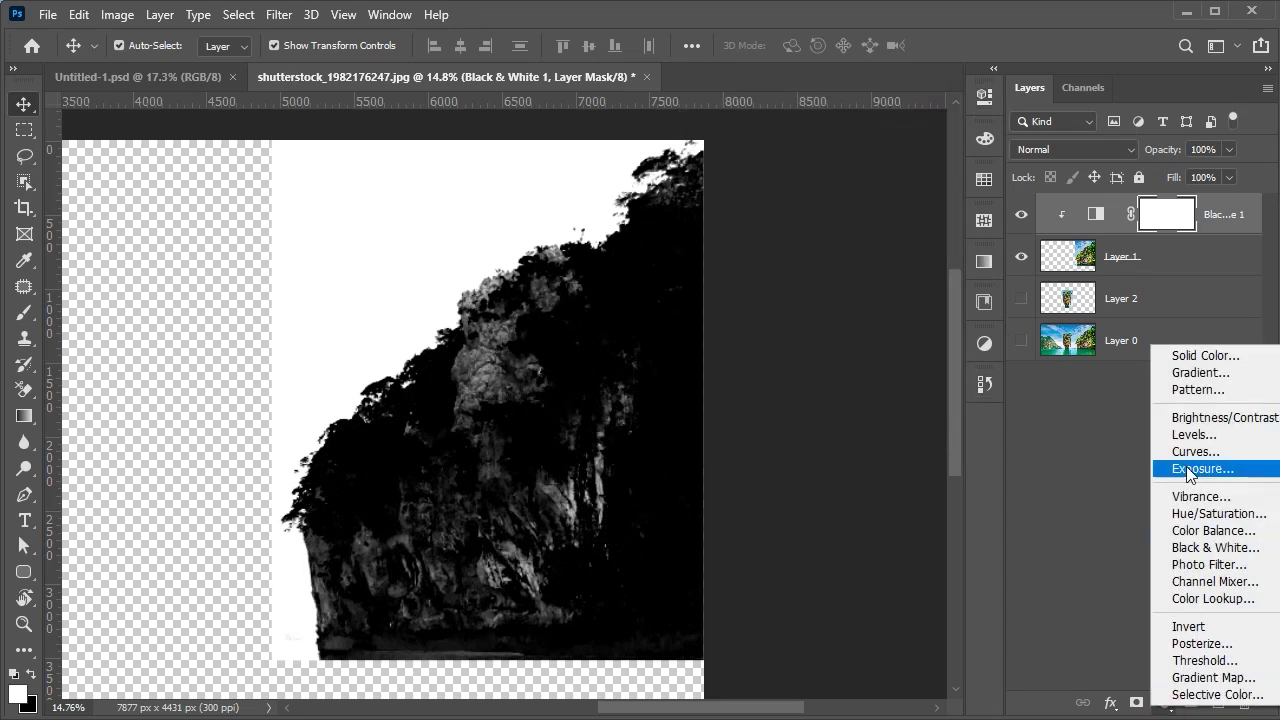
pyautogui.click(1186, 451)
pyautogui.moveTo(829, 299); pyautogui.dragTo(930, 300)
pyautogui.click(929, 89)
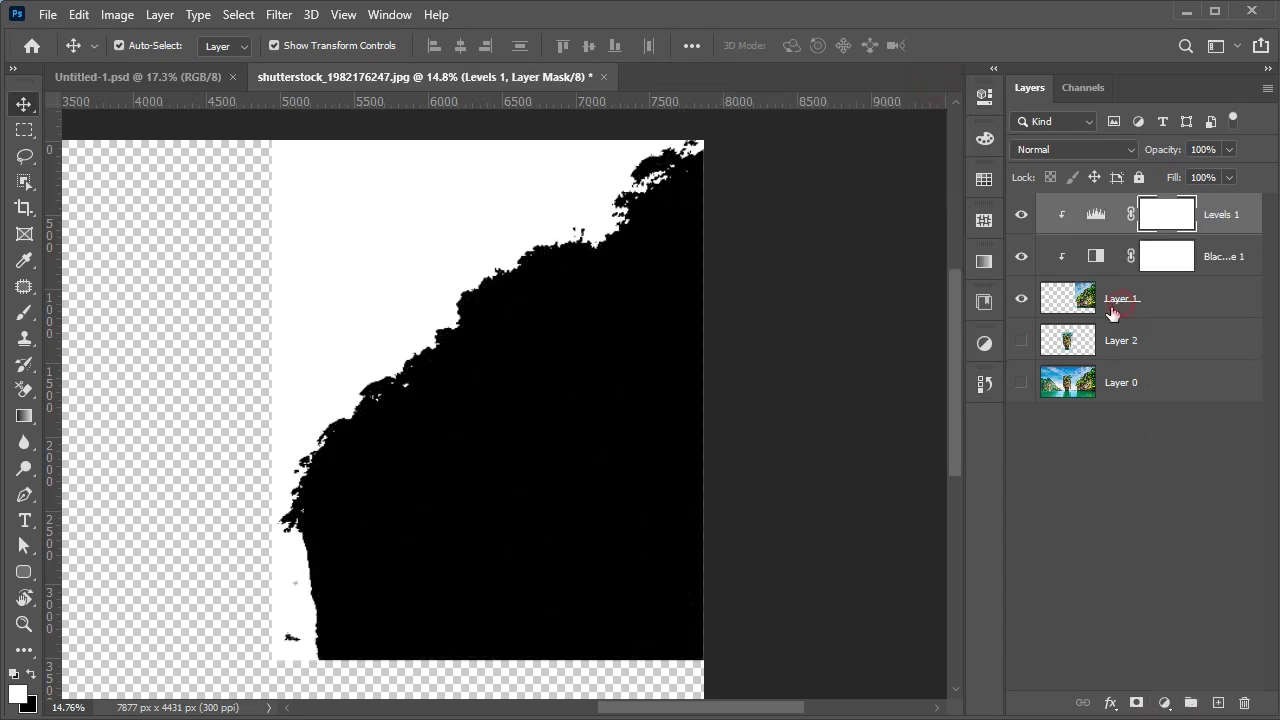
# - Mask Layer 1 with the inverted Red channel selection and delete both adjustment layers
pyautogui.click(1121, 298)
pyautogui.click(1083, 88)
pyautogui.click(1081, 166)
pyautogui.click(1018, 143)
pyautogui.click(1019, 168)
pyautogui.click(1045, 145)
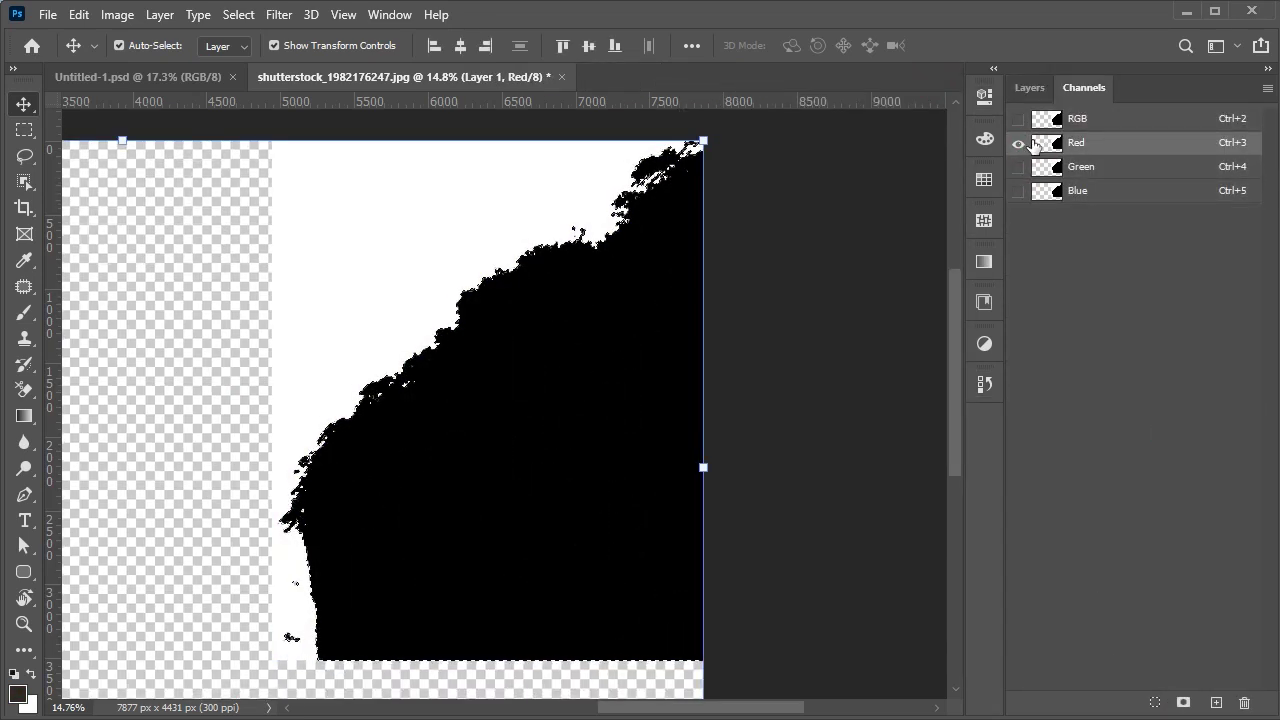
pyautogui.click(1029, 87)
pyautogui.click(1136, 703)
pyautogui.hotkey('ctrl', 'i')
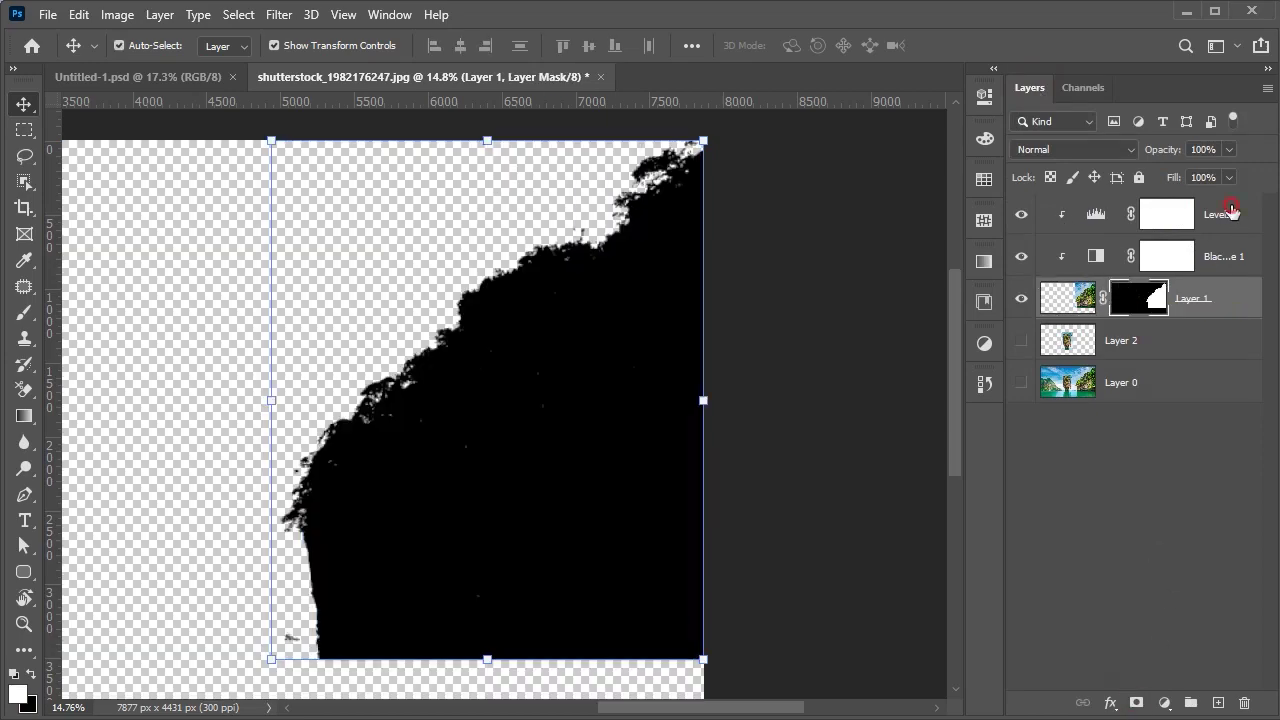
pyautogui.click(1197, 214)
pyautogui.keyDown('shift'); pyautogui.click(1197, 256); pyautogui.keyUp('shift')
pyautogui.press('Delete')
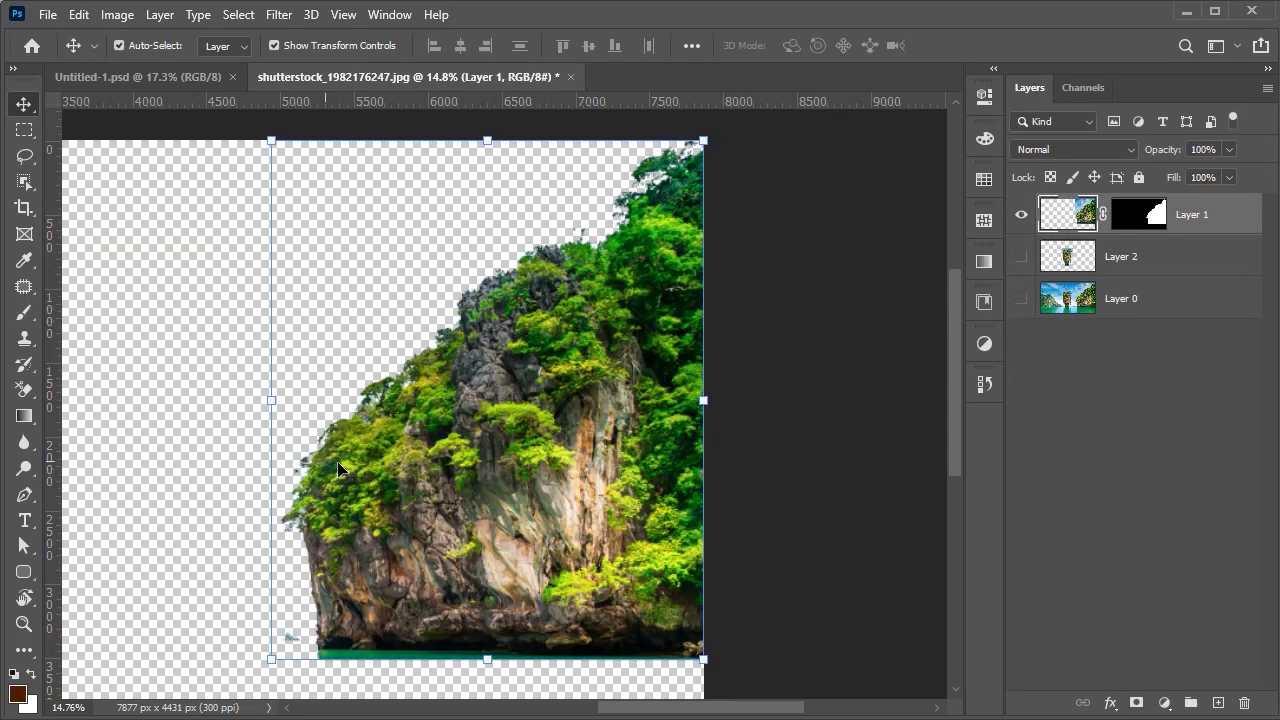
# - Apply Layer 1's mask permanently and clear away the leftover white mask area
pyautogui.scroll(3, 740, 265)
pyautogui.scroll(-3, 740, 265)
pyautogui.rightClick(1139, 214)
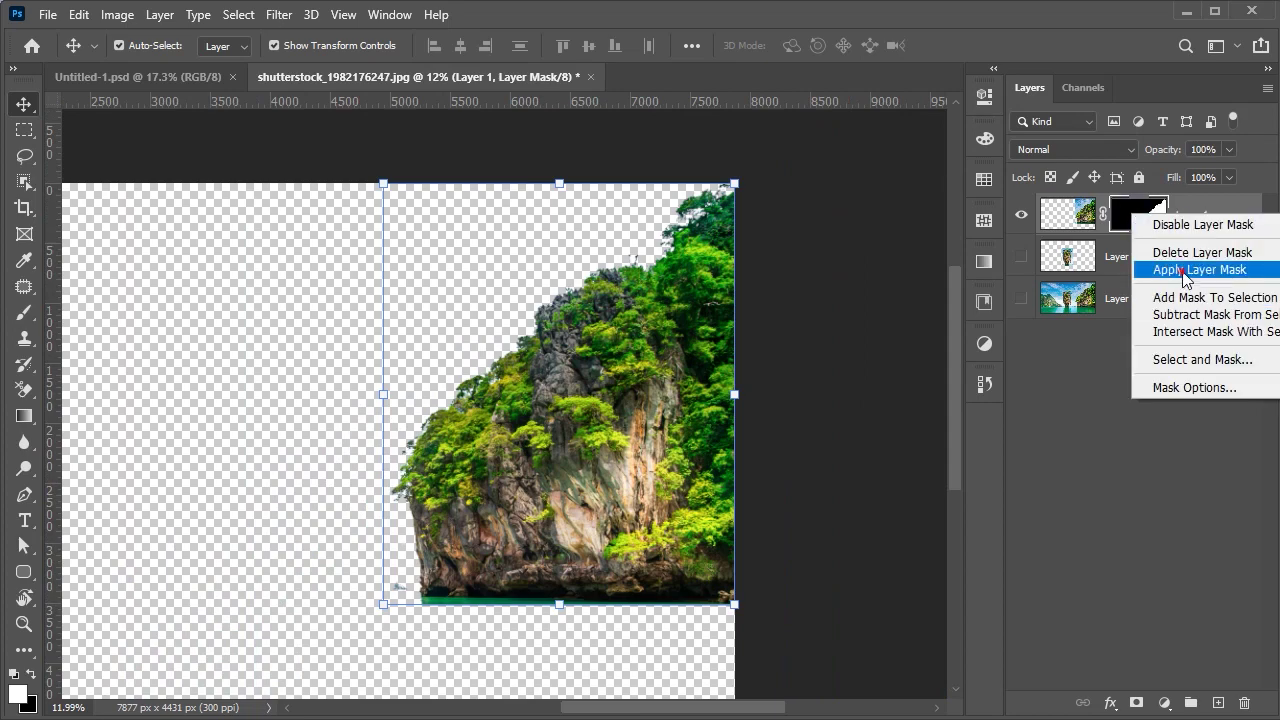
pyautogui.click(1120, 271)
pyautogui.scroll(1, 400, 577)
pyautogui.press('b')
pyautogui.scroll(3, 420, 600)
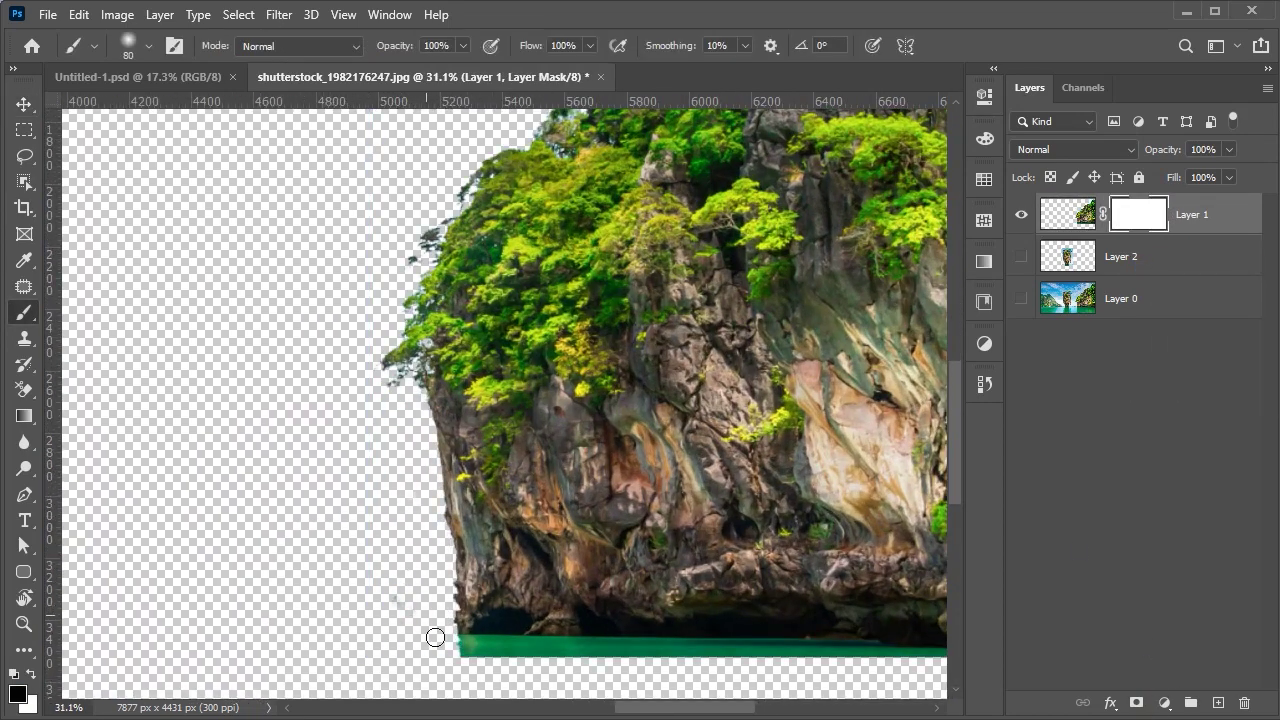
pyautogui.scroll(-3, 356, 647)
pyautogui.moveTo(1128, 208); pyautogui.dragTo(1244, 703)
# - Carry the cliff into Untitled-1 and rename the new layer 'mountain 2'
pyautogui.press('v')
pyautogui.moveTo(800, 297); pyautogui.dragTo(481, 358)
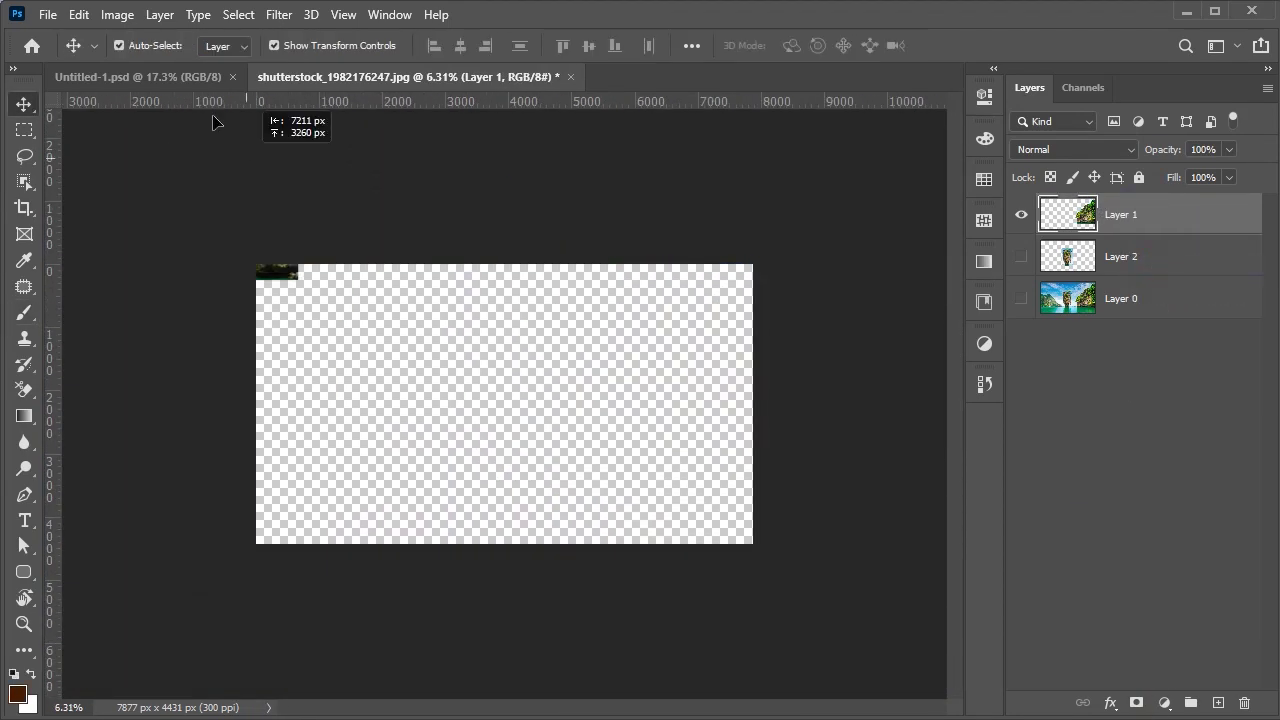
pyautogui.doubleClick(1122, 212)
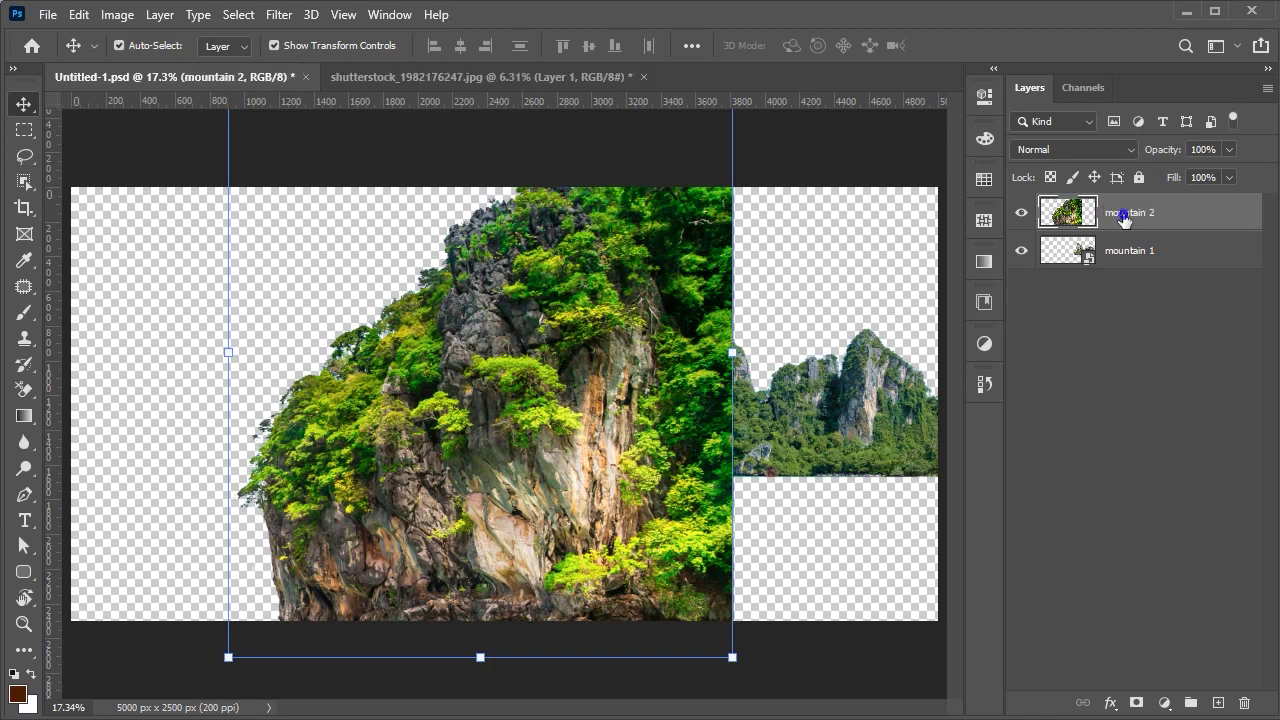
# - Scale mountain 2 down to about 35% and place it at the left of the canvas
pyautogui.hotkey('ctrl', 't')
pyautogui.scroll(-2, 480, 400)
pyautogui.moveTo(486, 571); pyautogui.dragTo(488, 453)
pyautogui.scroll(2, 453, 391)
pyautogui.rightClick(470, 391)
pyautogui.moveTo(492, 386); pyautogui.dragTo(346, 386)
pyautogui.moveTo(243, 244); pyautogui.dragTo(257, 263)
pyautogui.moveTo(358, 412); pyautogui.dragTo(326, 427)
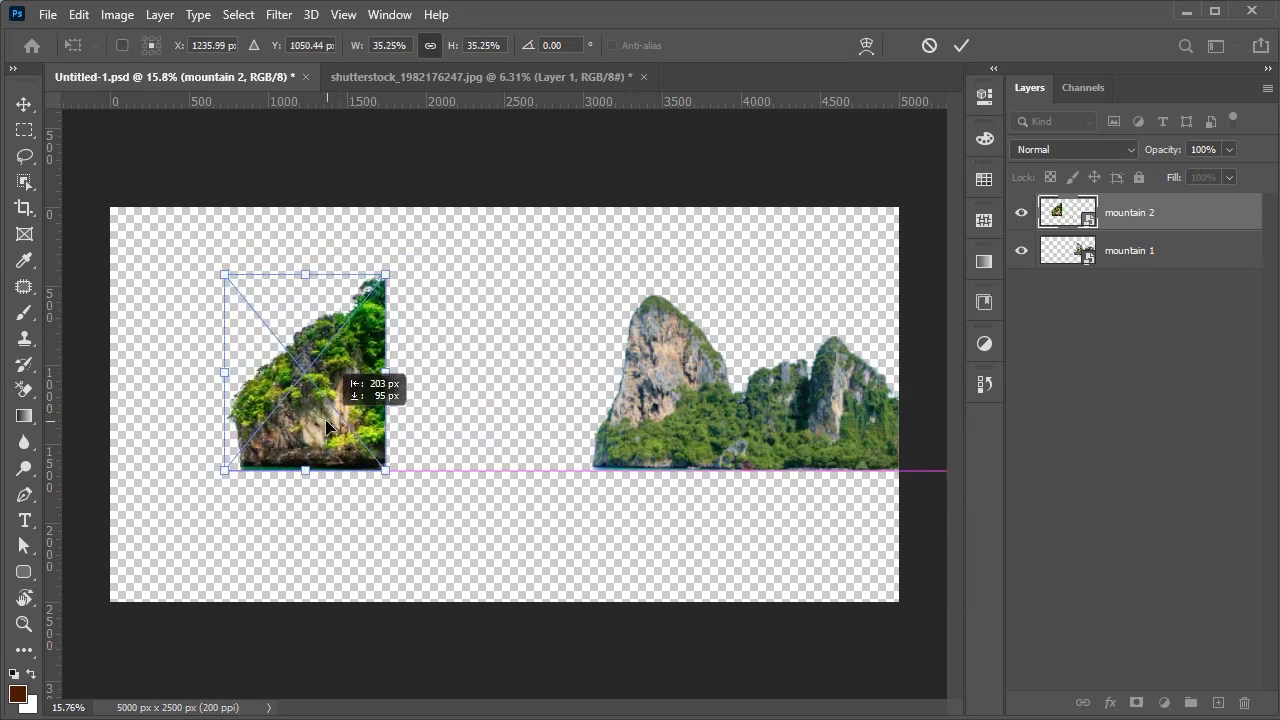
pyautogui.press('Return')
# - Nudge mountain 1 right and line up mountain 2's base with it
pyautogui.moveTo(737, 422); pyautogui.dragTo(791, 418)
pyautogui.moveTo(350, 415); pyautogui.dragTo(343, 413)
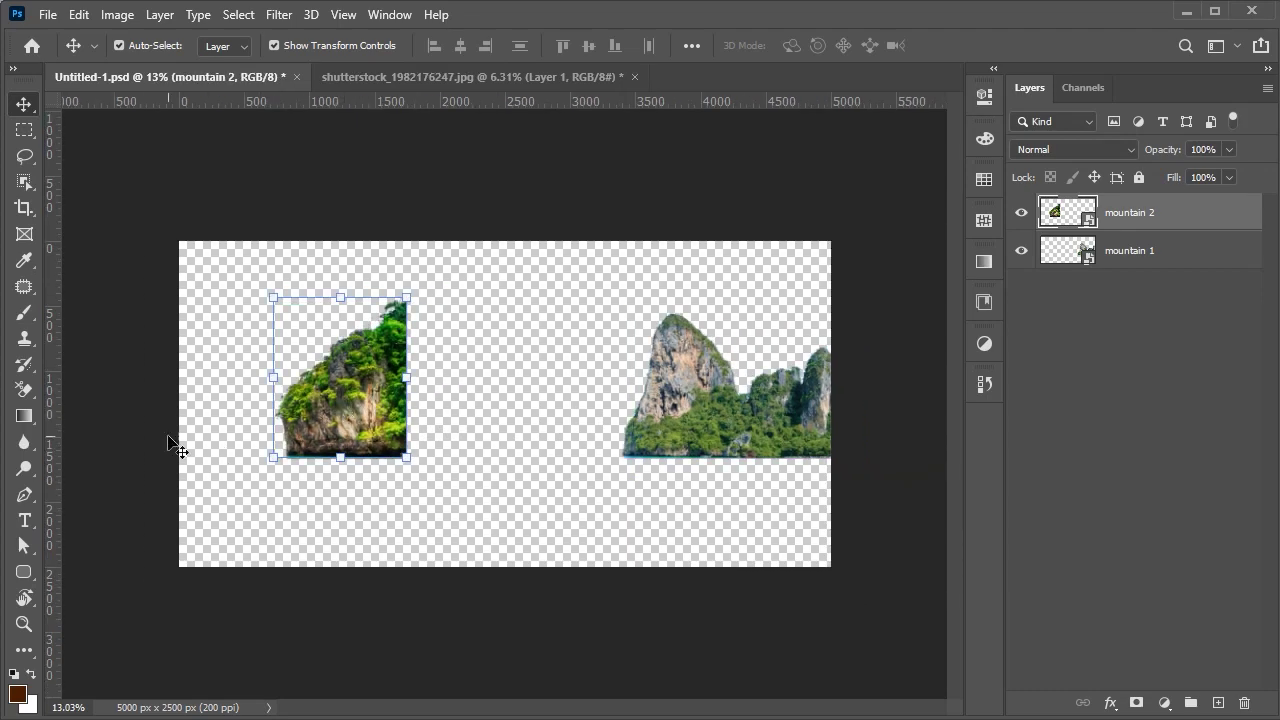
pyautogui.click(178, 445)
pyautogui.hotkey('ctrl', '0')
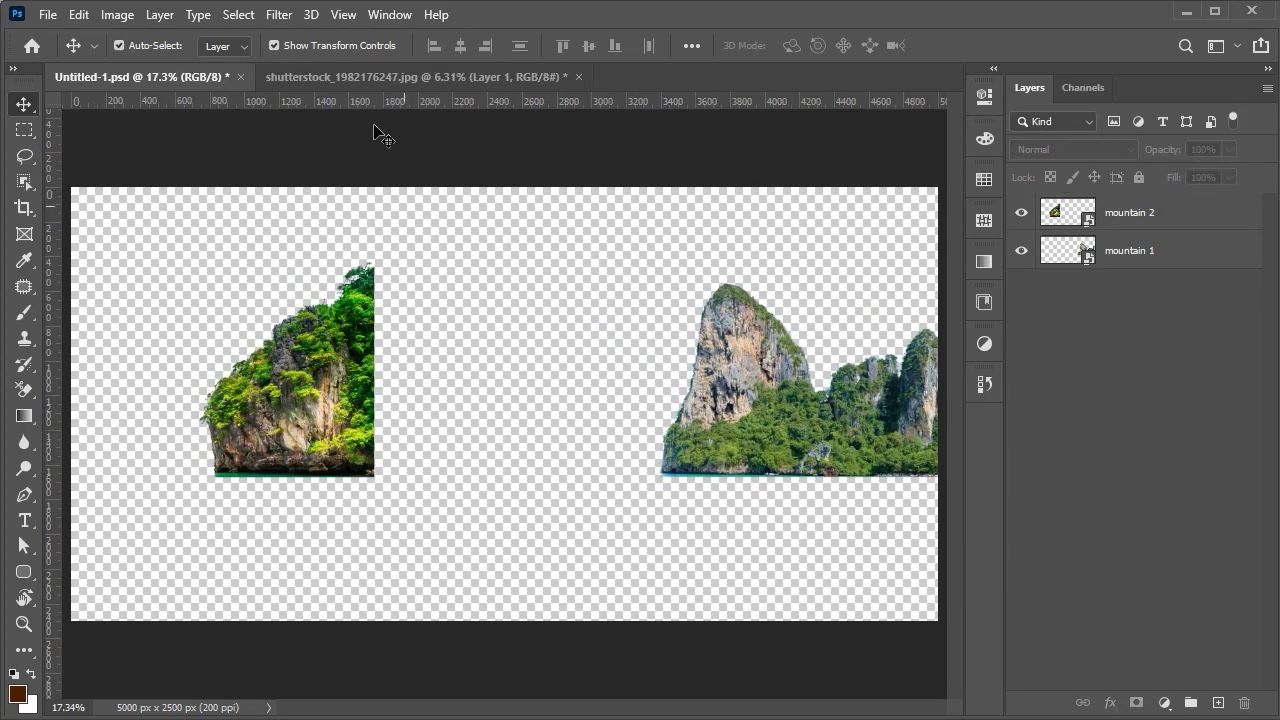
pyautogui.click(387, 78)
# - Show the rock tower Layer 2 and add a Black & White adjustment whitening the sky and darkening the rock
pyautogui.keyDown('alt'); pyautogui.click(1021, 256); pyautogui.keyUp('alt')
pyautogui.click(1120, 256)
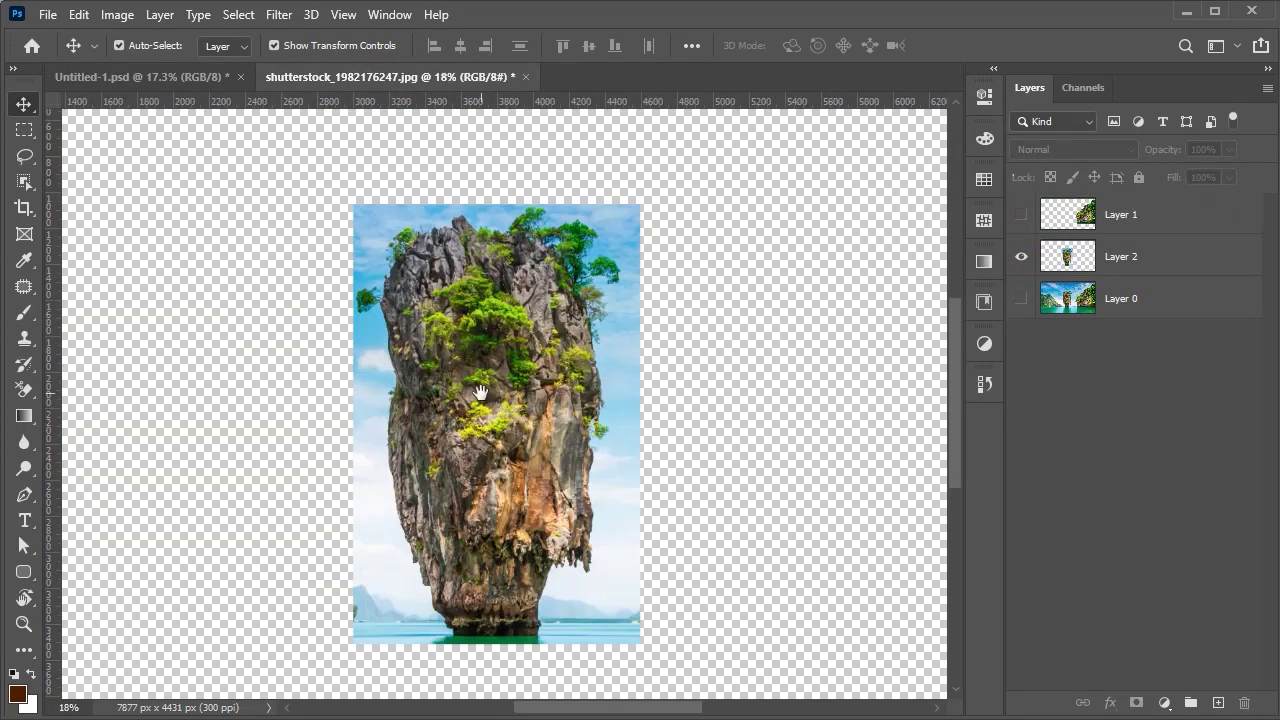
pyautogui.keyDown('alt'); pyautogui.scroll(3, 760, 337); pyautogui.keyUp('alt')
pyautogui.click(1163, 703)
pyautogui.click(1200, 556)
pyautogui.moveTo(820, 348); pyautogui.dragTo(904, 348)
pyautogui.moveTo(801, 387); pyautogui.dragTo(933, 387)
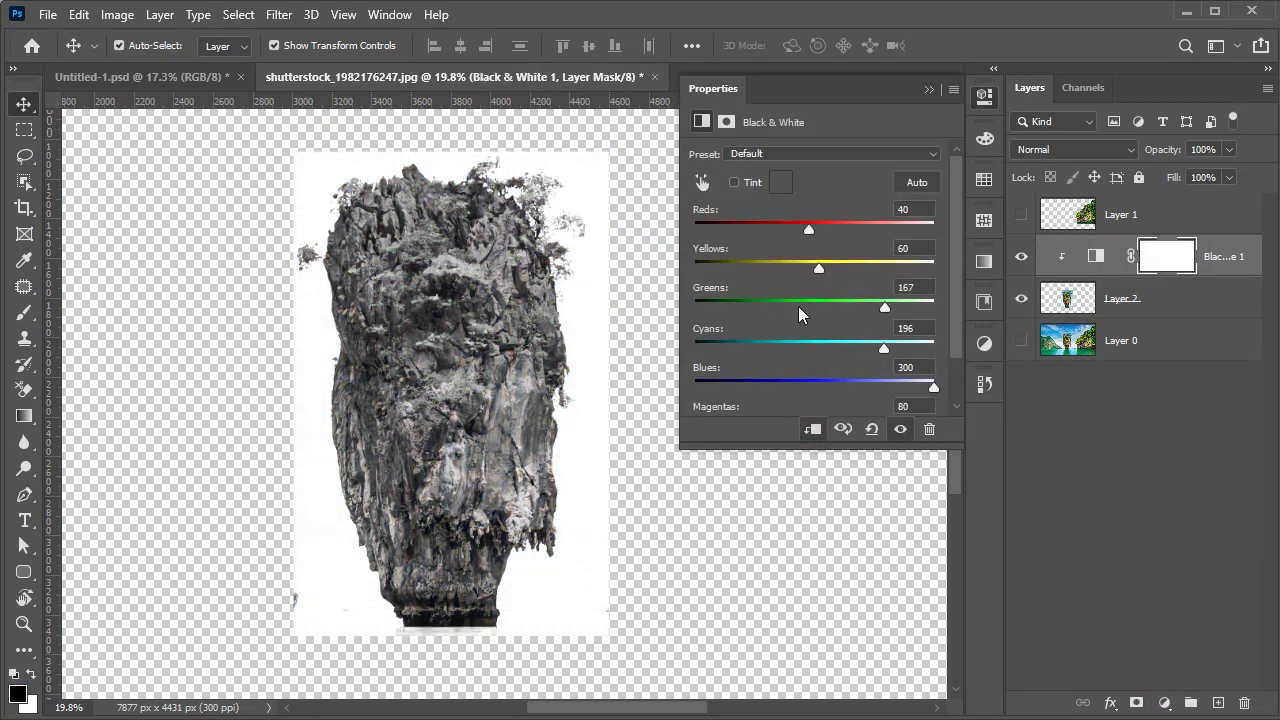
pyautogui.moveTo(808, 307); pyautogui.dragTo(694, 307)
pyautogui.moveTo(819, 268); pyautogui.dragTo(694, 268)
pyautogui.moveTo(808, 229); pyautogui.dragTo(760, 229)
# - Add a Levels adjustment darkening the midtones so the rock turns solid black
pyautogui.click(1163, 703)
pyautogui.click(1195, 437)
pyautogui.moveTo(829, 300); pyautogui.dragTo(919, 301)
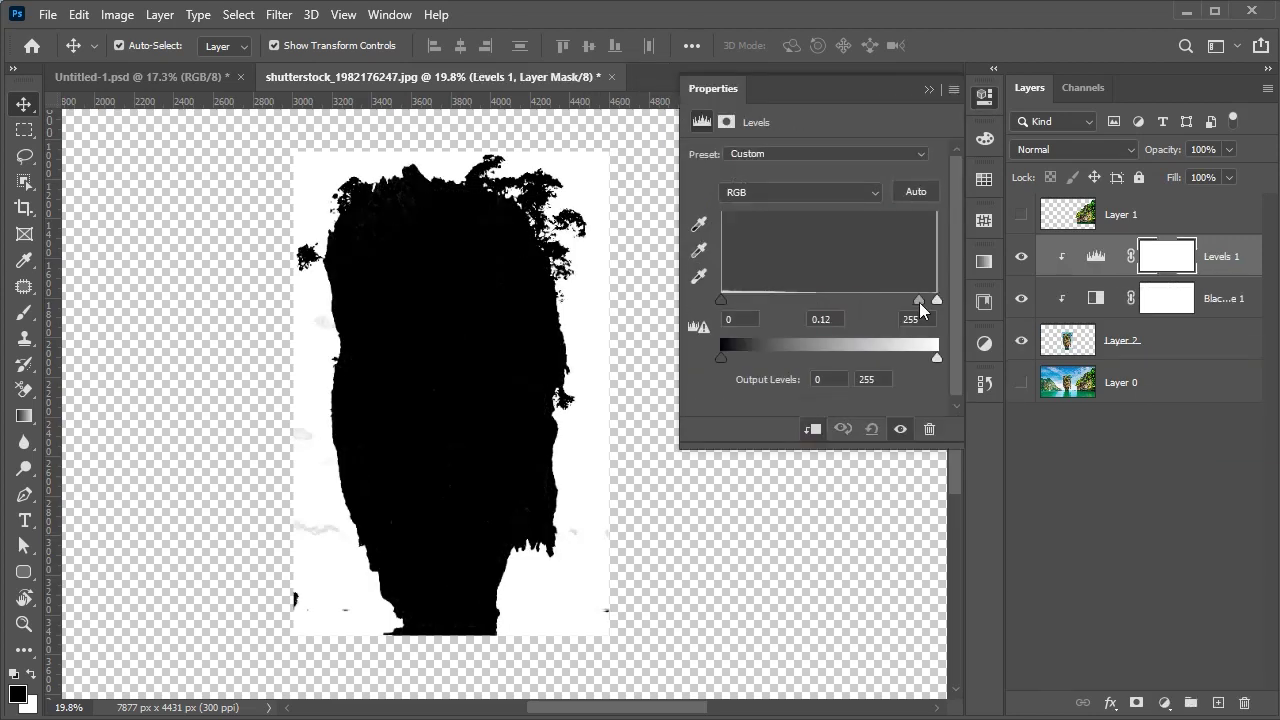
pyautogui.click(985, 96)
# - Load the Blue channel as a selection and use it as Layer 2's mask
pyautogui.click(1120, 340)
pyautogui.click(1083, 87)
pyautogui.click(1018, 166)
pyautogui.click(1047, 193)
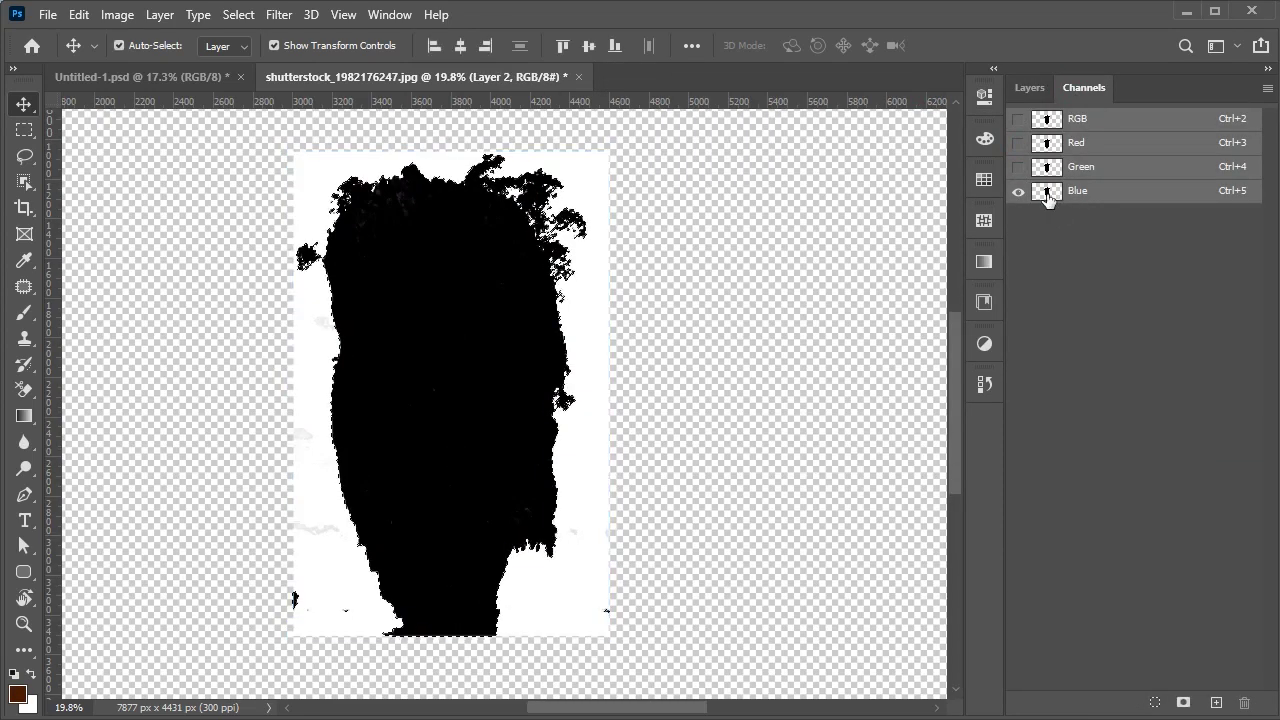
pyautogui.click(1029, 87)
pyautogui.click(1138, 340)
# - Remove the two adjustment layers and invert Layer 2's mask so the rock shows
pyautogui.click(1021, 297)
pyautogui.hotkey('ctrl', '0')
pyautogui.click(1210, 256)
pyautogui.press('Delete')
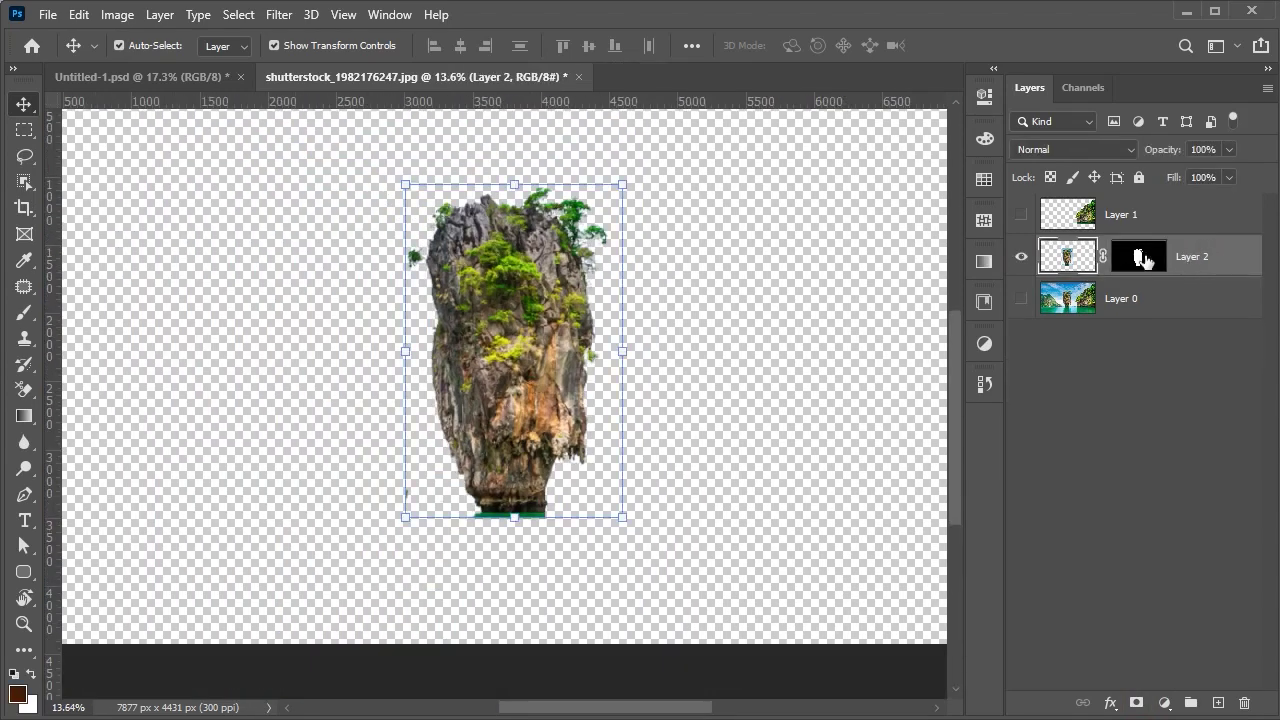
pyautogui.press('b')
pyautogui.scroll(5, 410, 265)
pyautogui.scroll(-5, 465, 232)
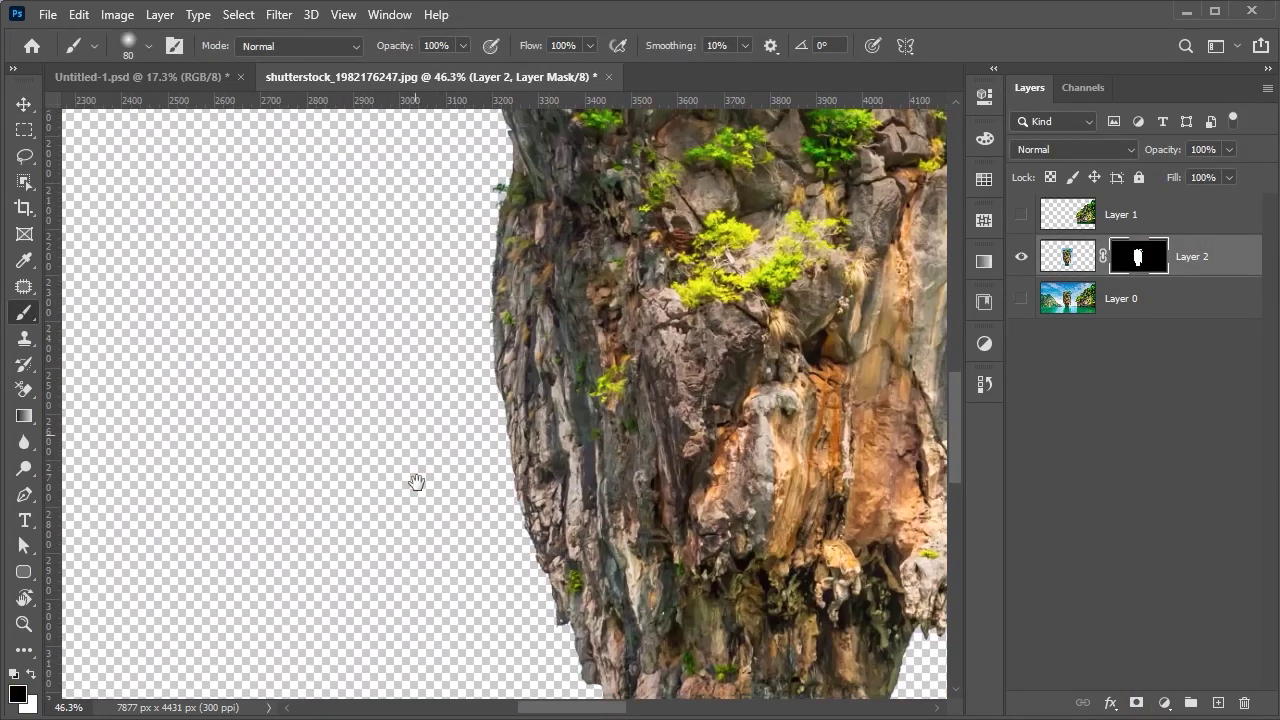
pyautogui.scroll(-5, 423, 229)
pyautogui.scroll(-3, 386, 537)
# - Apply the rock's mask, carry it into Untitled-1 and convert it to a Smart Object
pyautogui.hotkey('ctrl', '0')
pyautogui.press('v')
pyautogui.rightClick(1138, 256)
pyautogui.click(1200, 326)
pyautogui.moveTo(505, 428); pyautogui.dragTo(385, 362)
pyautogui.rightClick(1130, 215)
pyautogui.click(1100, 280)
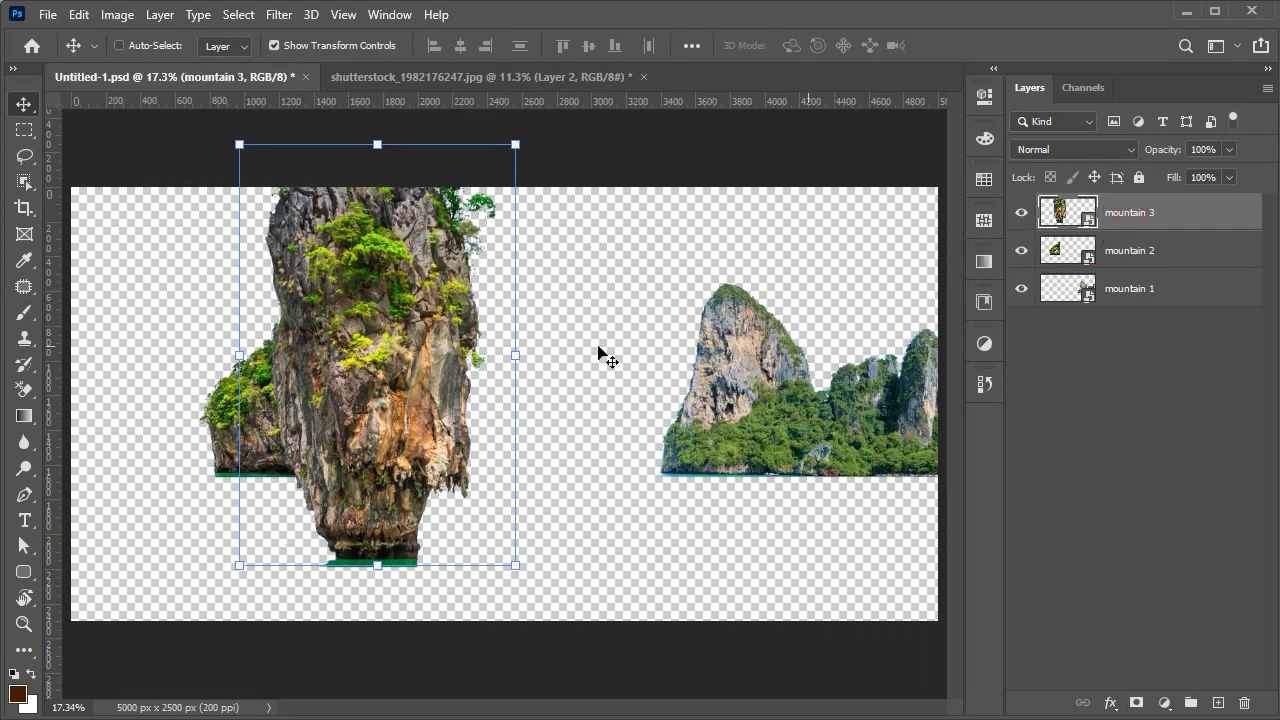
# - Scale mountain 3 to about 54% and set it beside mountain 2 on the left
pyautogui.hotkey('ctrl', 't')
pyautogui.moveTo(377, 565); pyautogui.dragTo(377, 470)
pyautogui.scroll(2, 376, 290)
pyautogui.moveTo(480, 507)
pyautogui.mouseDown()
pyautogui.moveTo(383, 507)
pyautogui.moveTo(370, 520)
pyautogui.mouseUp()
pyautogui.scroll(2, 390, 450)
pyautogui.scroll(2, 393, 440)
pyautogui.moveTo(393, 440); pyautogui.dragTo(425, 427)
pyautogui.scroll(-3, 425, 427)
pyautogui.scroll(-1, 425, 427)
pyautogui.press('Return')
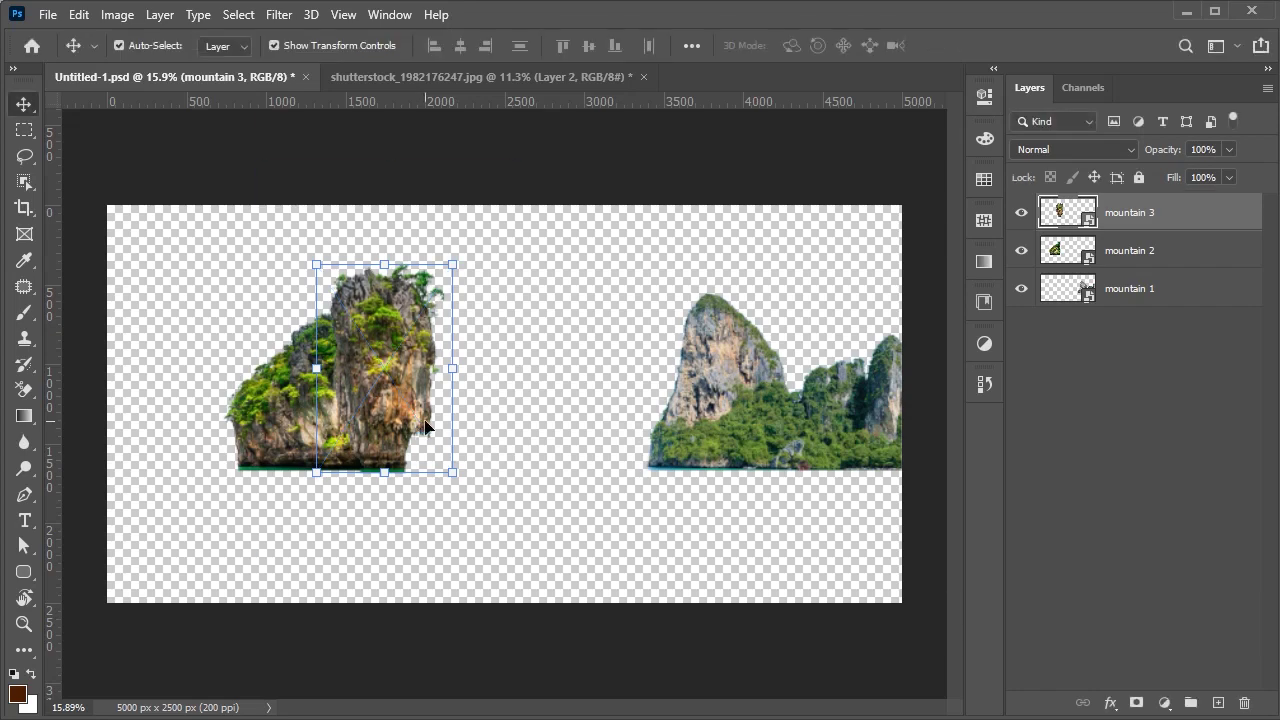
pyautogui.hotkey('ctrl', '0')
pyautogui.click(152, 388)
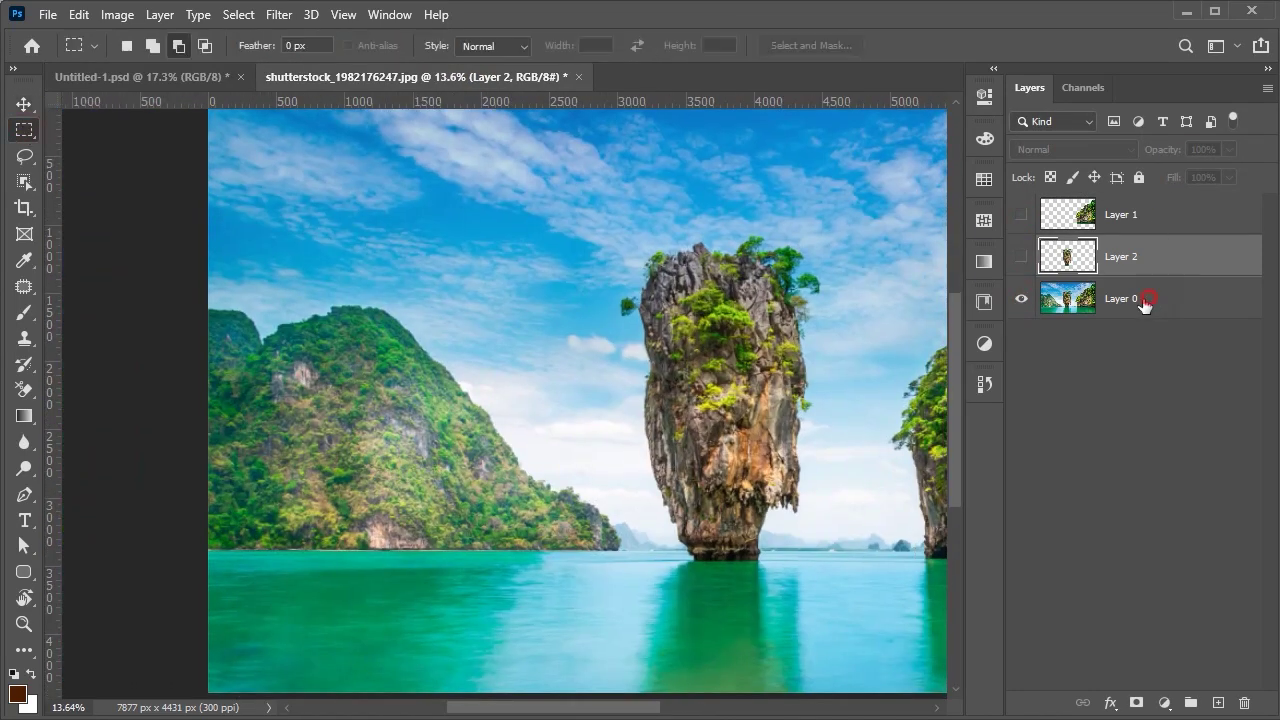
# - Copy the green mountain on the left of Layer 0 onto a new Layer 3 and hide Layer 0
pyautogui.click(1145, 303)
pyautogui.moveTo(627, 557); pyautogui.dragTo(524, 523)
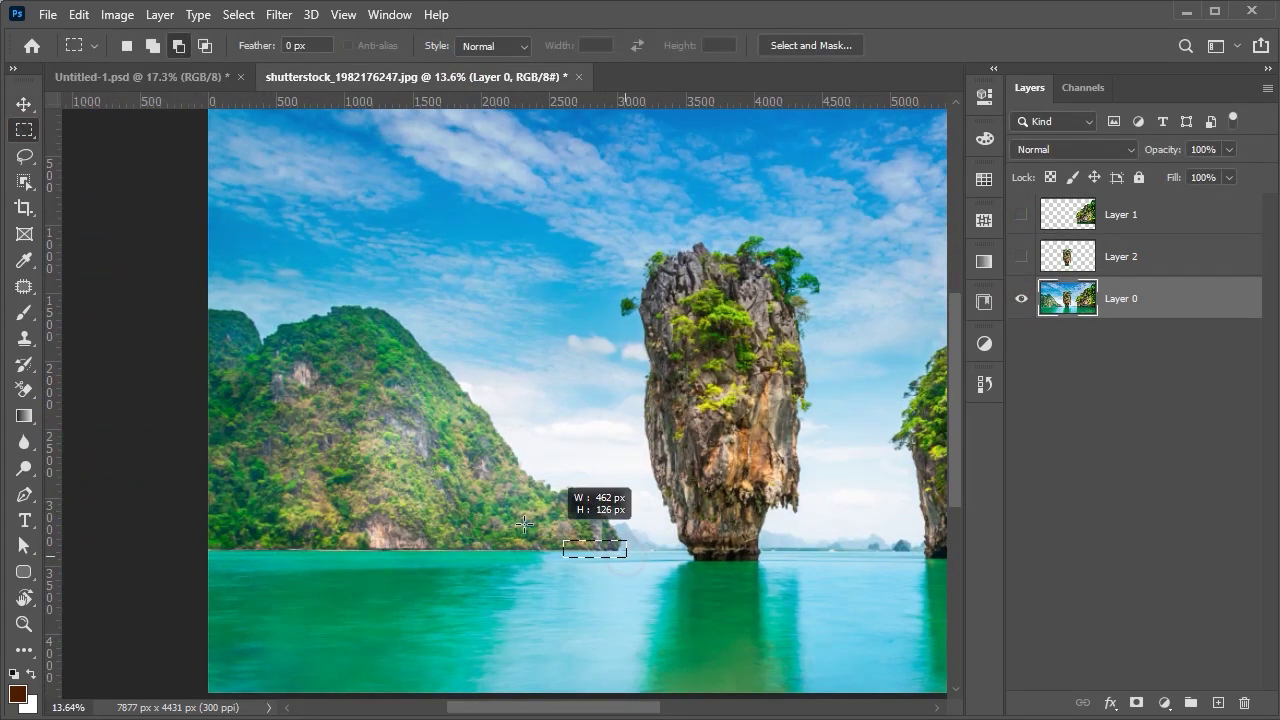
pyautogui.hotkey('ctrl', 'j')
pyautogui.press('v')
pyautogui.click(1021, 340)
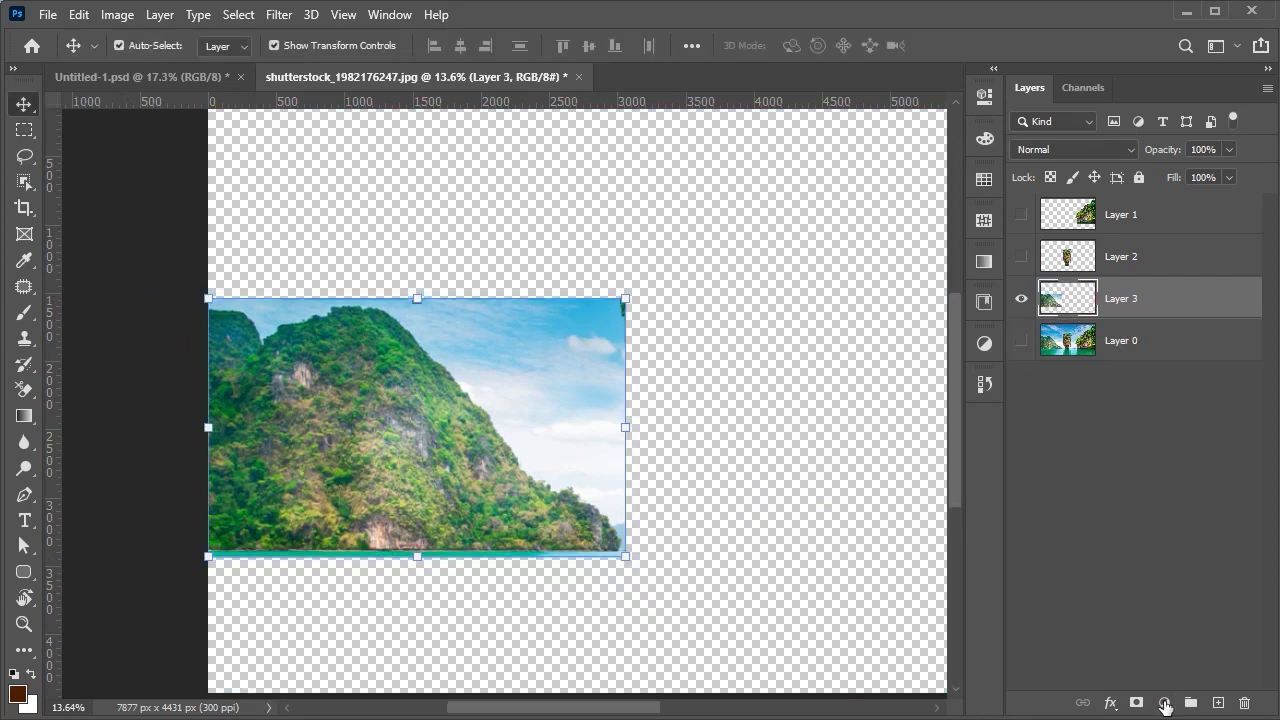
# - Add a clipped Black & White adjustment raising Blues and Cyans, lowering Greens and Yellows
pyautogui.click(1163, 703)
pyautogui.click(1200, 534)
pyautogui.click(812, 429)
pyautogui.moveTo(818, 388); pyautogui.dragTo(940, 388)
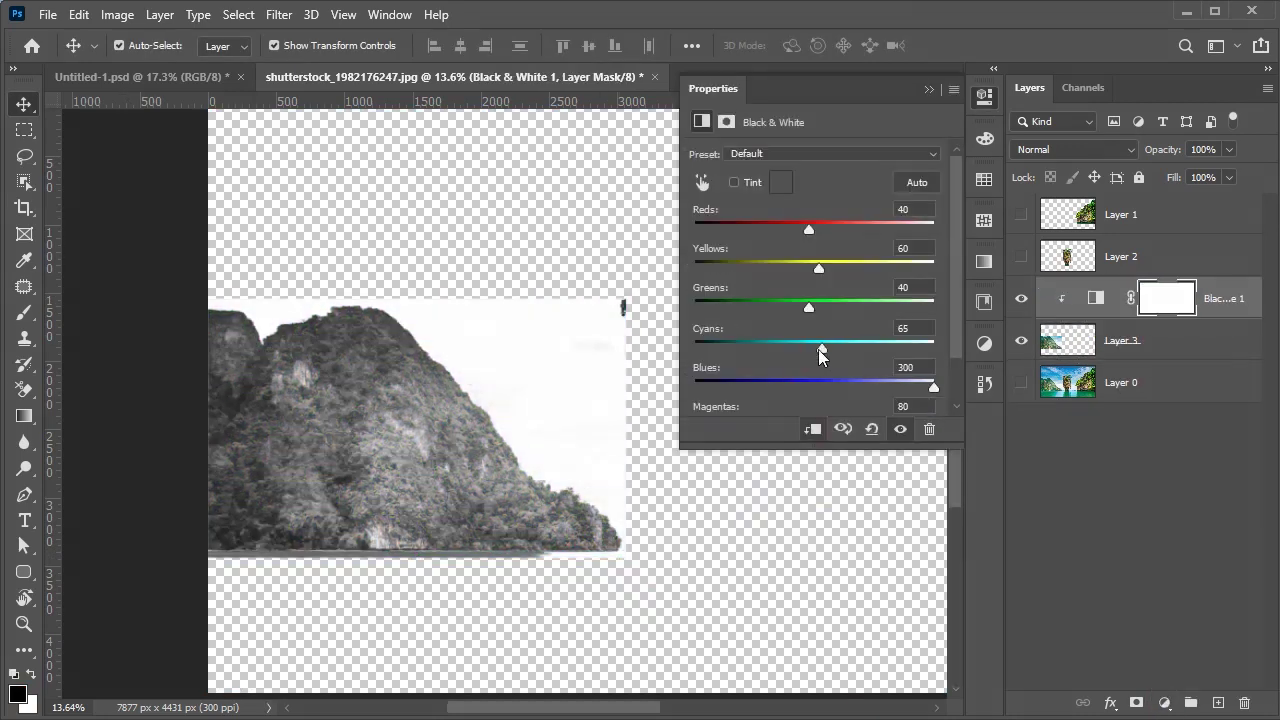
pyautogui.moveTo(822, 355); pyautogui.dragTo(838, 363)
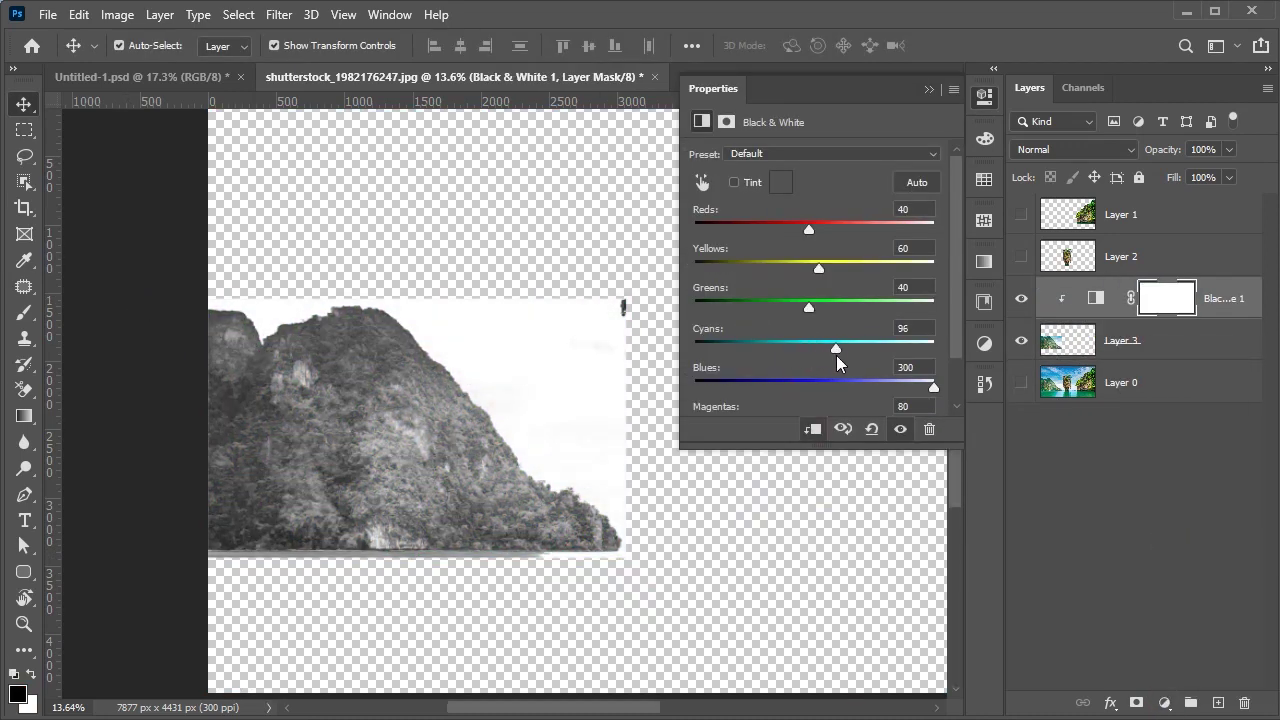
pyautogui.moveTo(810, 307); pyautogui.dragTo(721, 307)
pyautogui.moveTo(819, 268); pyautogui.dragTo(694, 268)
pyautogui.moveTo(809, 229); pyautogui.dragTo(880, 231)
pyautogui.click(928, 90)
# - Add a Levels adjustment darkening midtones and raising the black point so the mountain turns black
pyautogui.click(1163, 703)
pyautogui.click(1185, 432)
pyautogui.moveTo(829, 300); pyautogui.dragTo(944, 300)
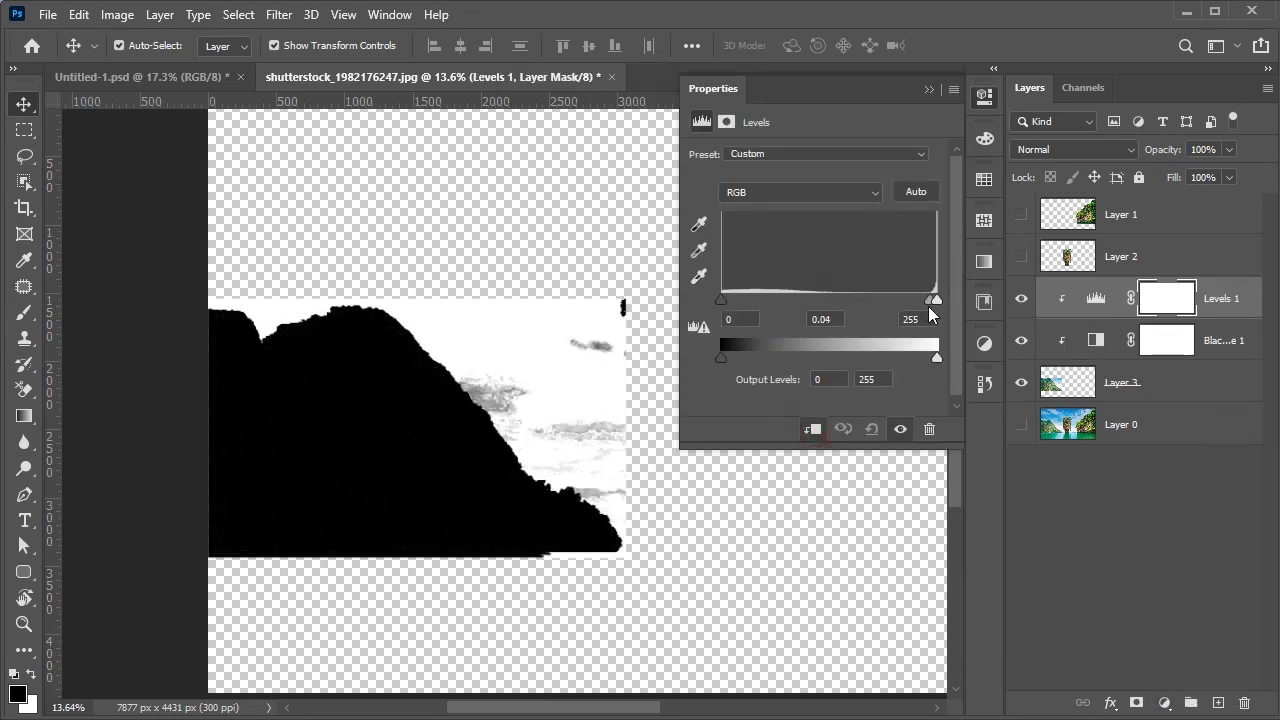
pyautogui.moveTo(721, 300); pyautogui.dragTo(731, 300)
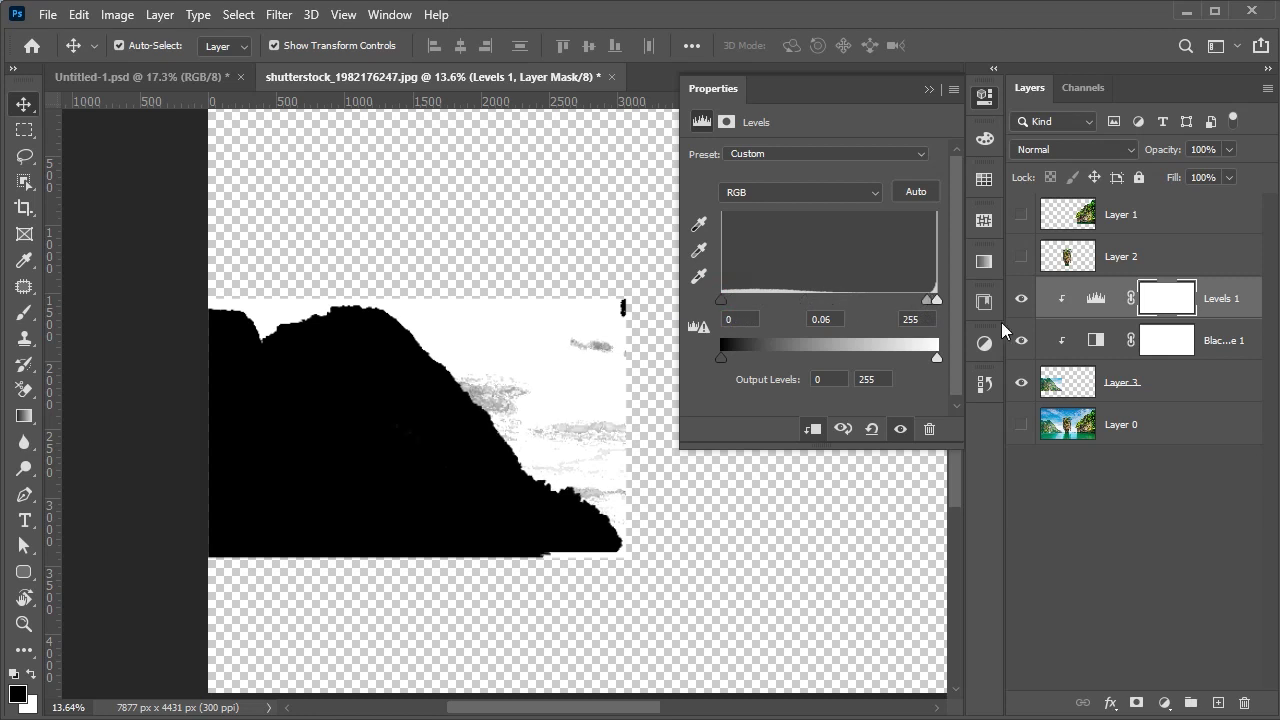
pyautogui.click(928, 89)
# - Load the Blue channel as a selection and add it as Layer 3's mask
pyautogui.click(1120, 382)
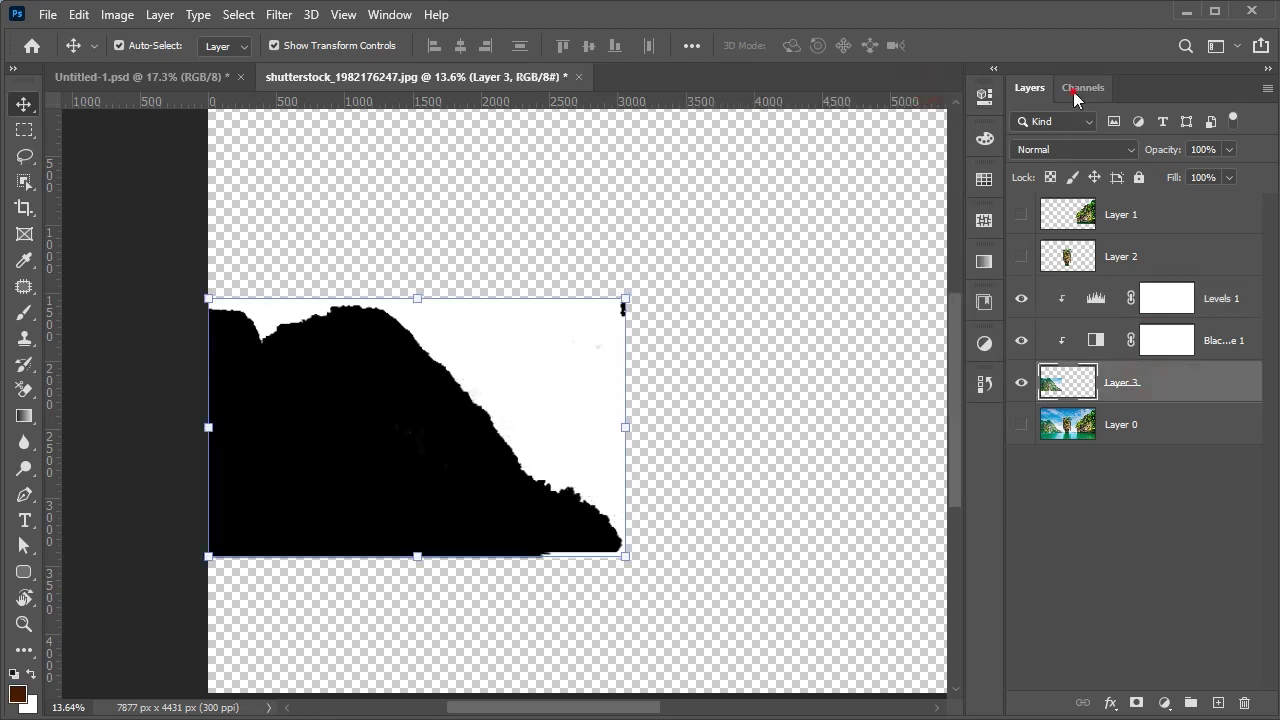
pyautogui.click(1083, 87)
pyautogui.click(1048, 191)
pyautogui.click(1029, 87)
pyautogui.click(1163, 703)
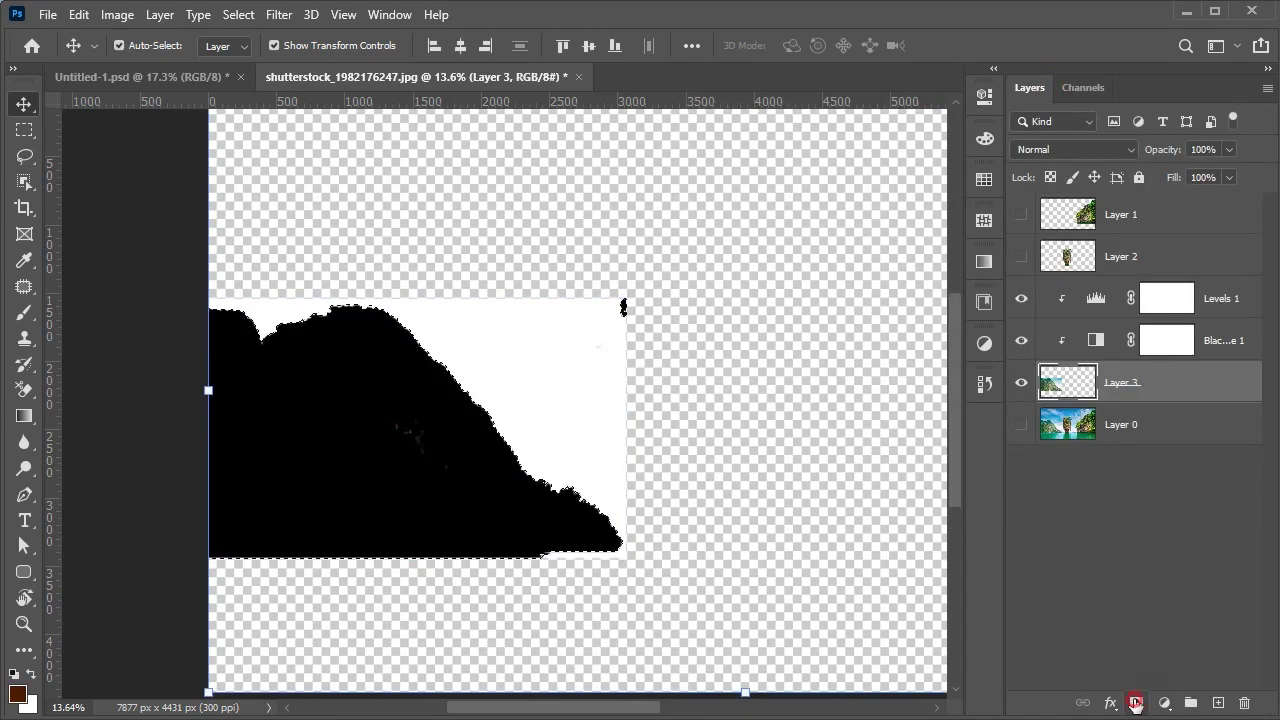
# - Hide the two adjustment layers and refine Layer 3's mask with the brush
pyautogui.moveTo(1021, 298); pyautogui.dragTo(1021, 340)
pyautogui.scroll(2, 586, 391)
pyautogui.scroll(1, 554, 366)
pyautogui.press('b')
pyautogui.scroll(2, 597, 296)
pyautogui.scroll(-1, 484, 558)
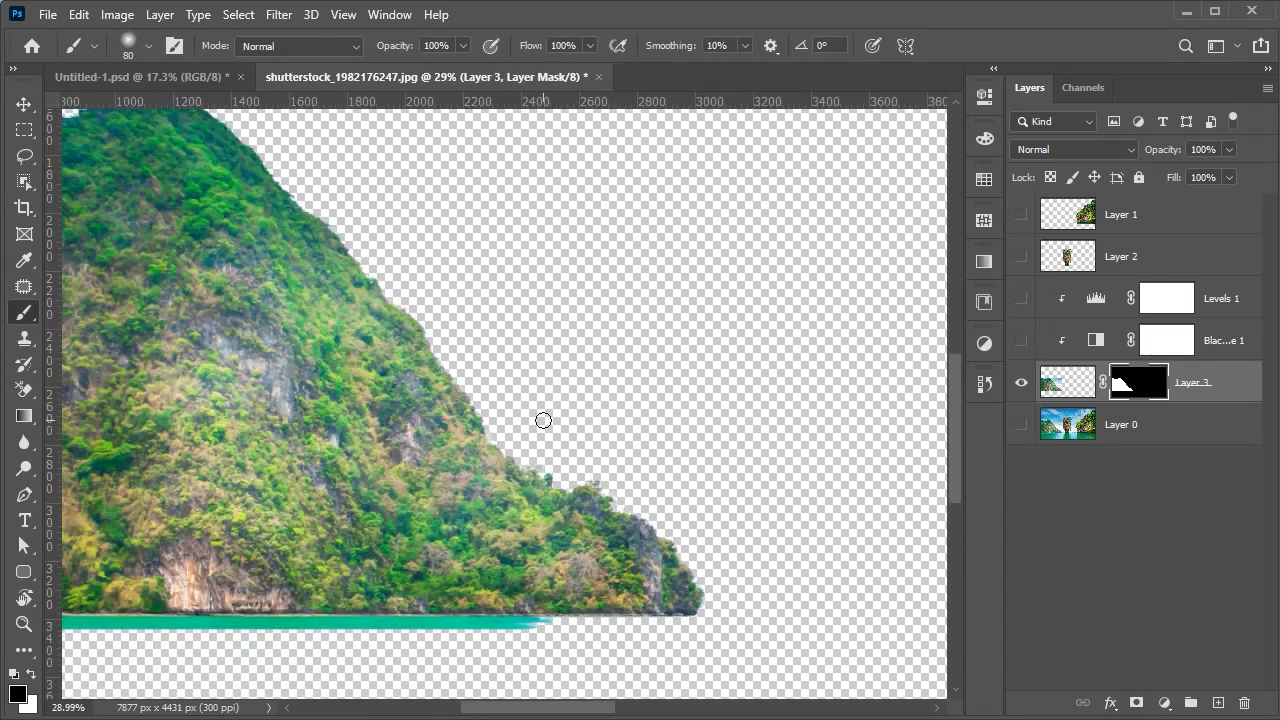
pyautogui.scroll(-2, 543, 420)
pyautogui.scroll(-1, 543, 420)
# - Delete the Levels and Black & White layers and carry the mountain into Untitled-1
pyautogui.press('v')
pyautogui.click(1230, 345)
pyautogui.keyDown('shift'); pyautogui.click(1219, 300); pyautogui.keyUp('shift')
pyautogui.press('Delete')
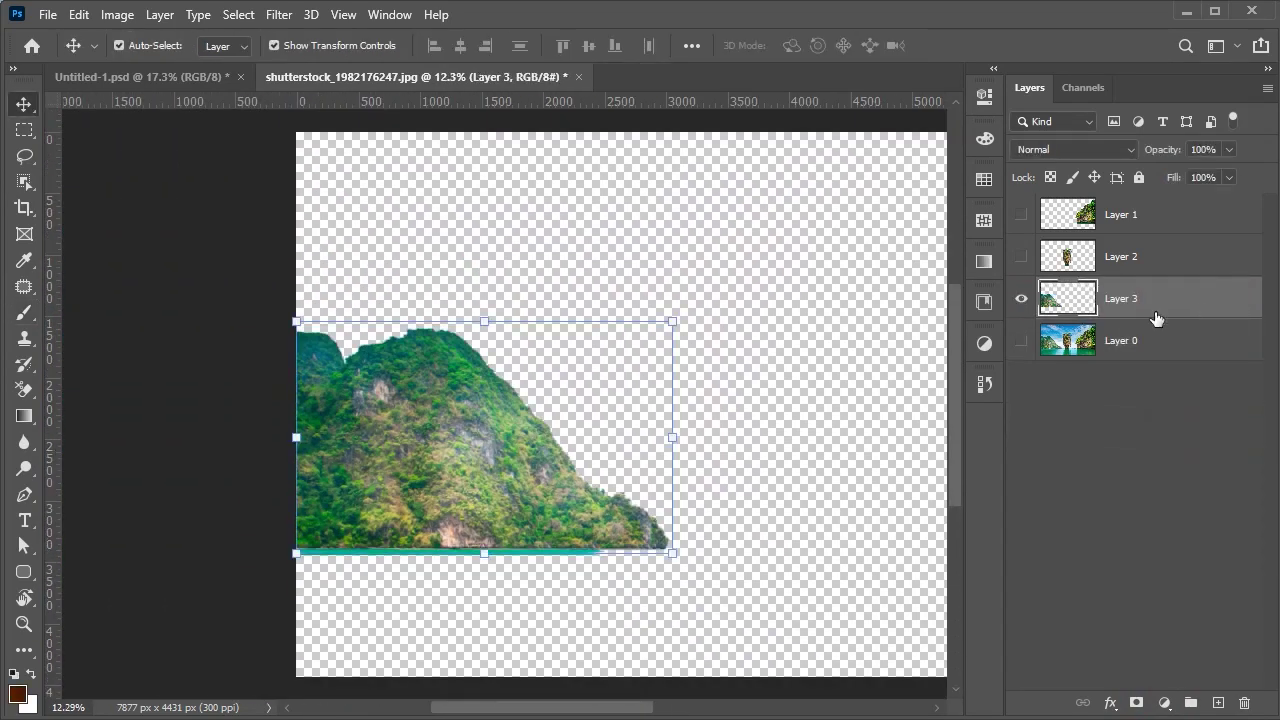
pyautogui.moveTo(450, 450); pyautogui.dragTo(618, 437)
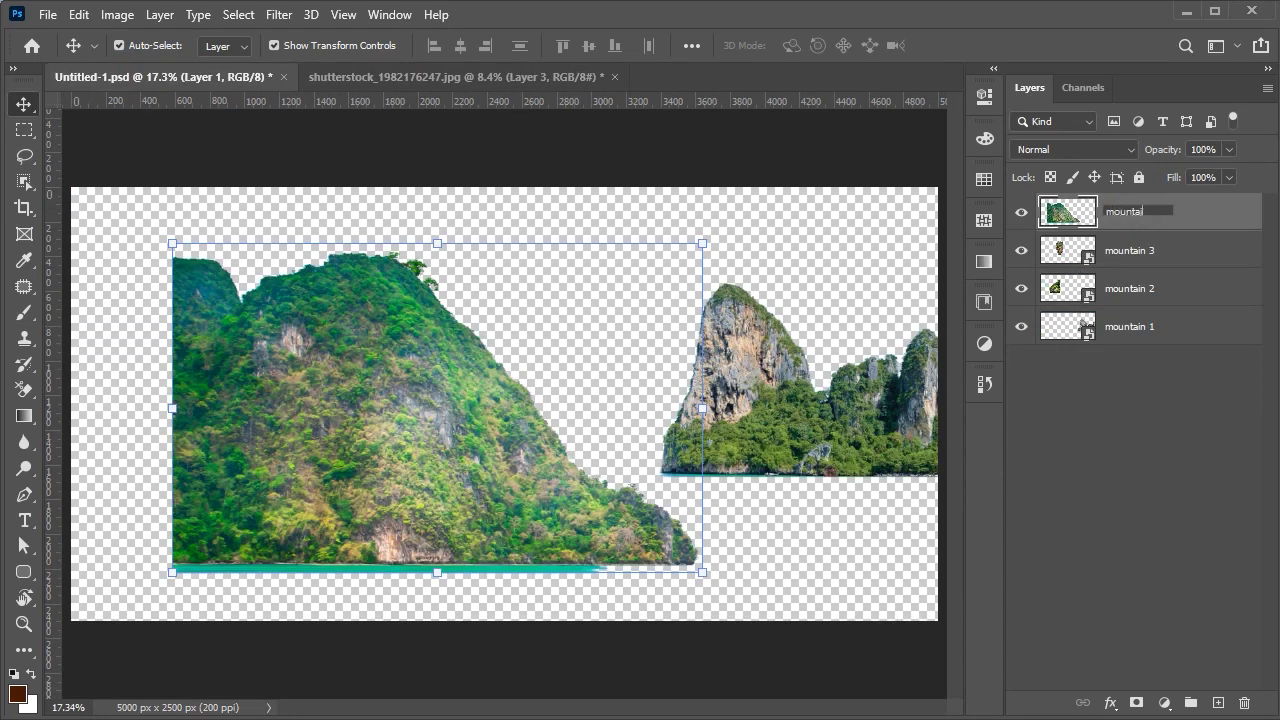
# - Convert the mountain 4 layer to a Smart Object
pyautogui.rightClick(1156, 217)
pyautogui.click(960, 278)
pyautogui.scroll(-2, 444, 409)
pyautogui.scroll(-1, 444, 409)
pyautogui.scroll(2, 438, 411)
# - Scale mountain 4 to 66.65%, move it far left and send it behind the other mountains
pyautogui.hotkey('ctrl', 't')
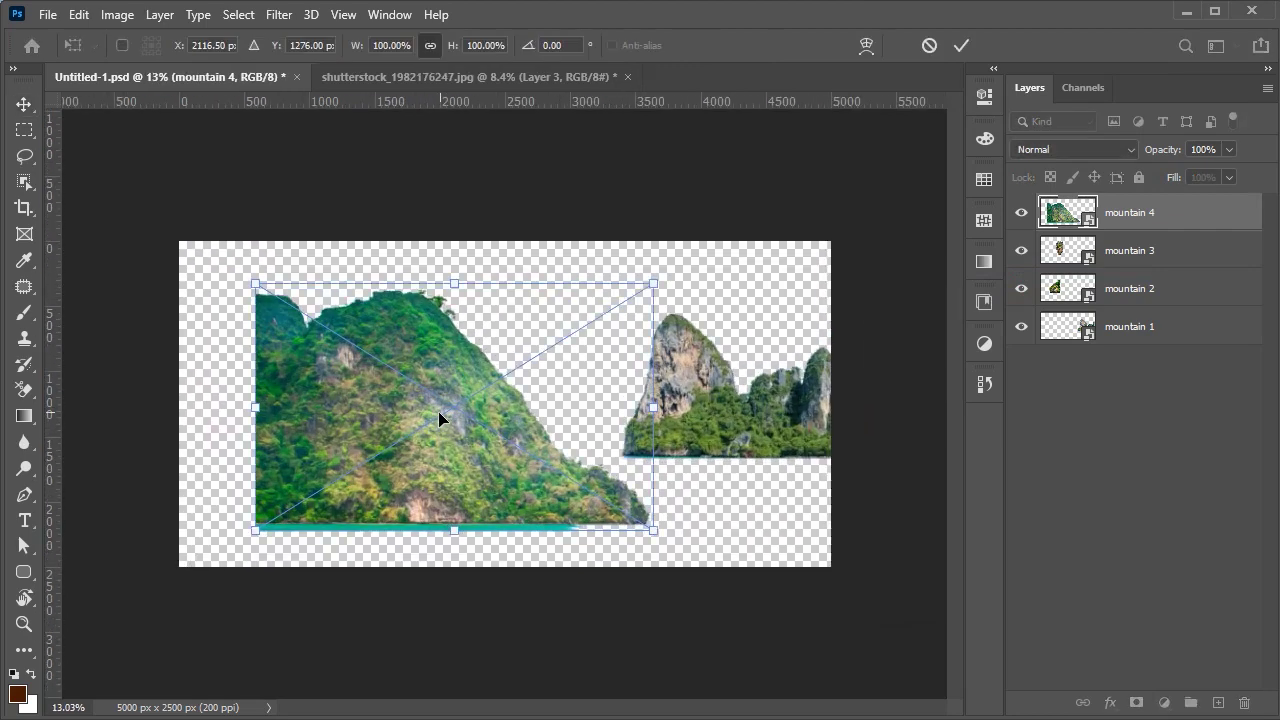
pyautogui.scroll(1, 438, 418)
pyautogui.moveTo(443, 549)
pyautogui.mouseDown()
pyautogui.moveTo(440, 480)
pyautogui.moveTo(136, 432)
pyautogui.mouseUp()
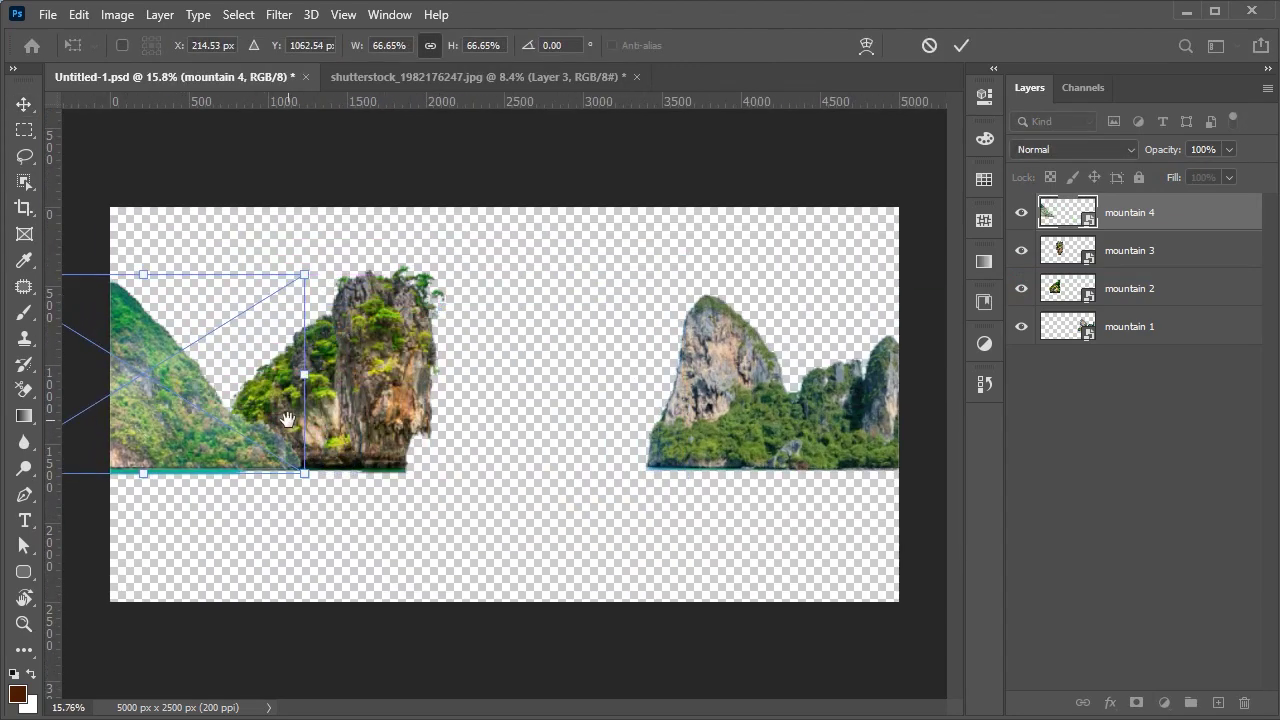
pyautogui.scroll(-1, 287, 418)
pyautogui.moveTo(233, 428); pyautogui.dragTo(243, 428)
pyautogui.press('Return')
pyautogui.hotkey('ctrl', 'shift', '[')
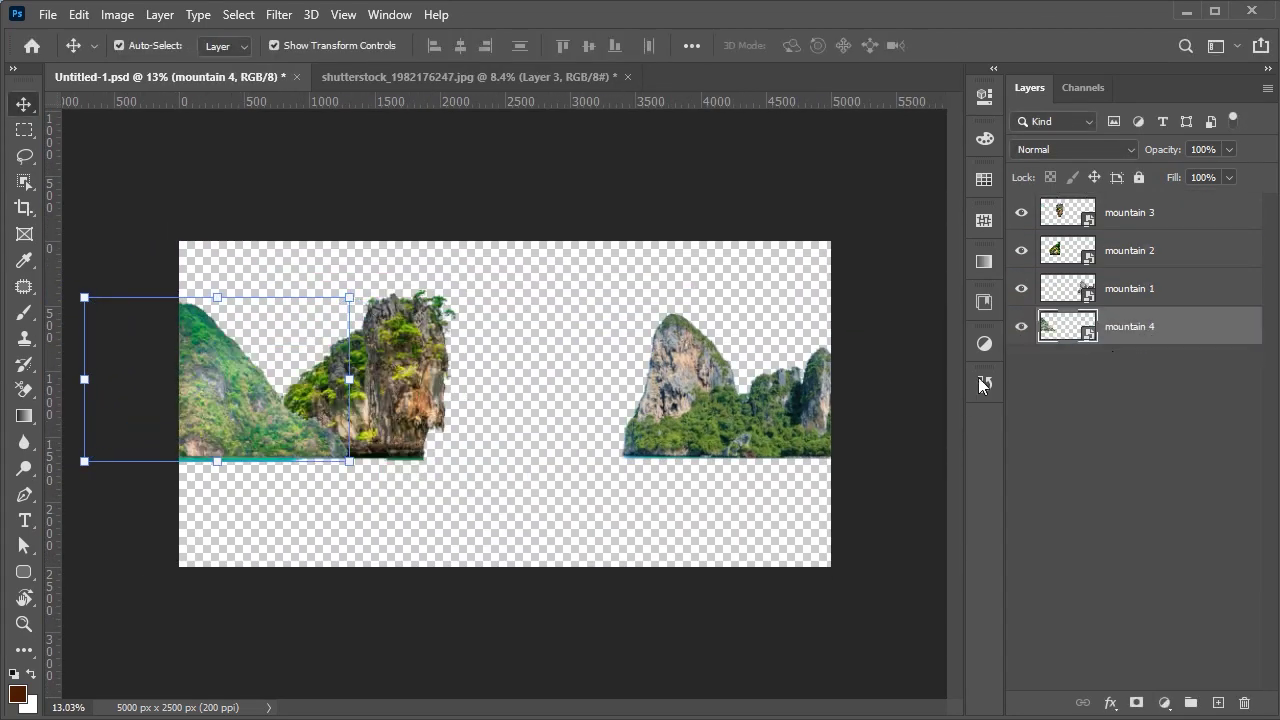
pyautogui.hotkey('ctrl', '0')
pyautogui.scroll(-1, 492, 405)
# - Close the source mountain image without saving changes
pyautogui.click(480, 77)
pyautogui.click(572, 78)
pyautogui.click(634, 289)
pyautogui.click(748, 442)
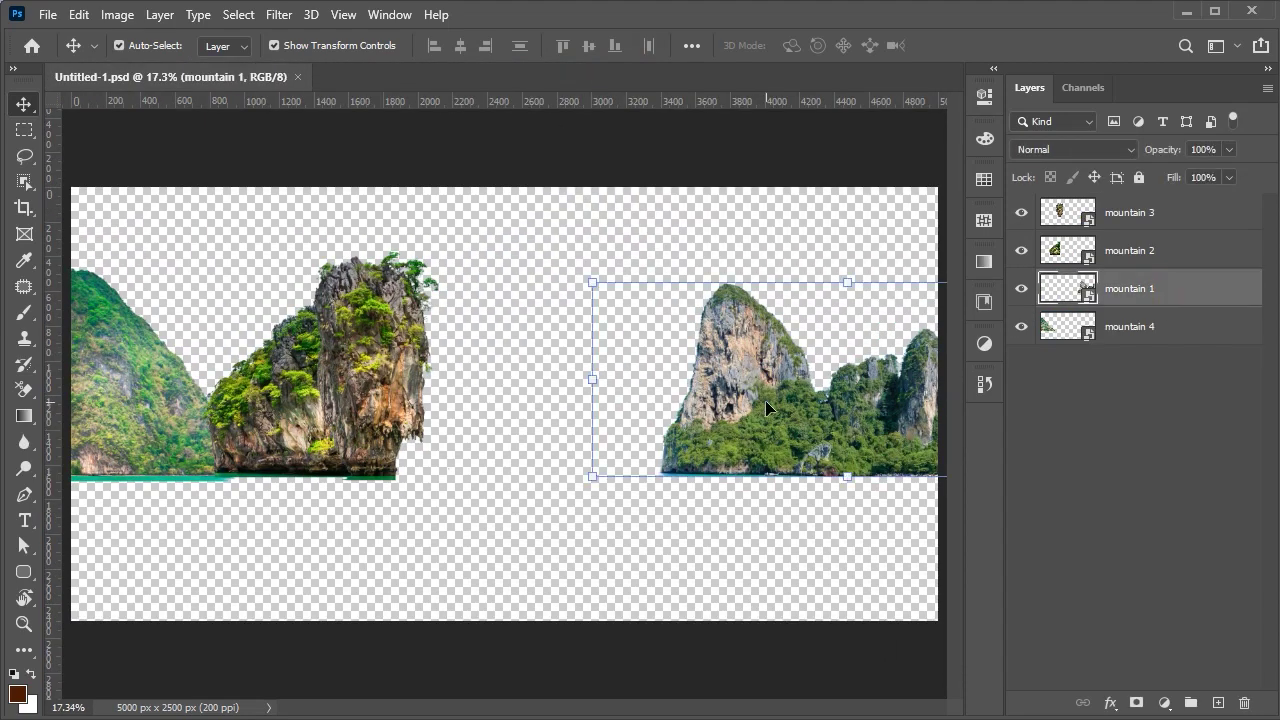
# - Add a Levels adjustment clipped to mountain 1
pyautogui.click(1164, 703)
pyautogui.click(1186, 434)
pyautogui.click(814, 430)
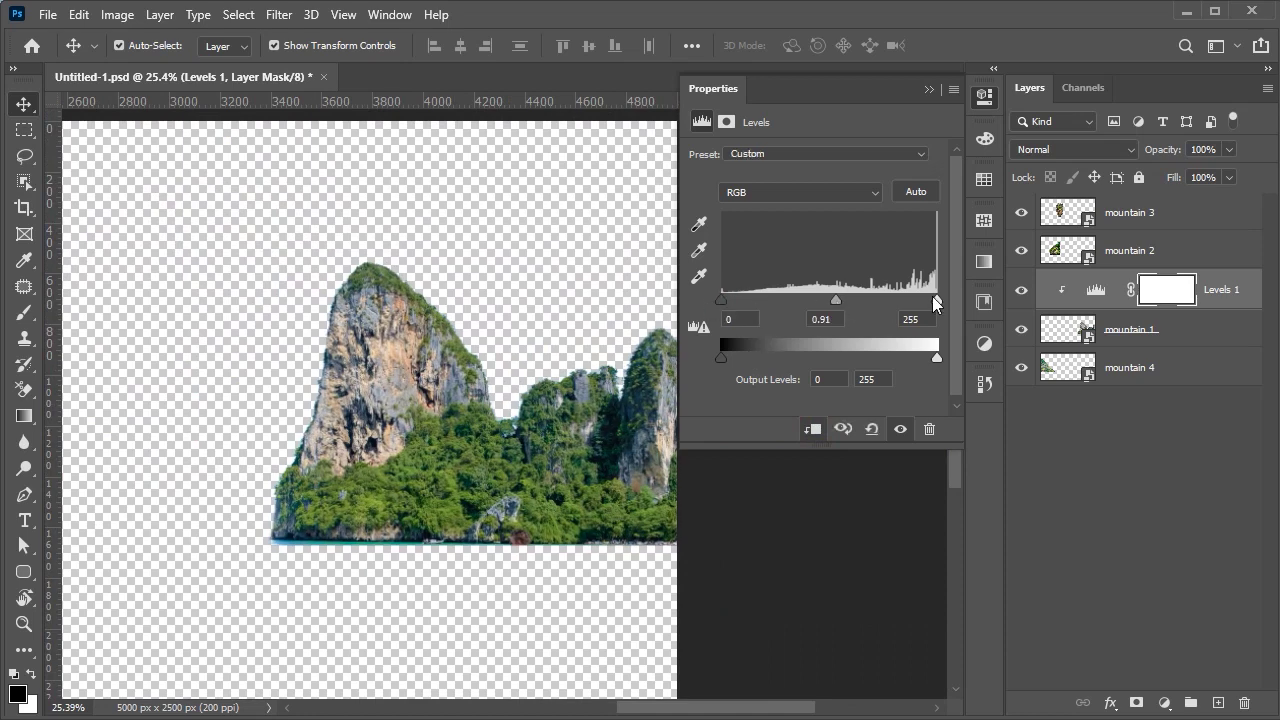
pyautogui.click(929, 89)
# - Add a Curves adjustment that slightly darkens mountain 1's midtones
pyautogui.click(1164, 703)
pyautogui.click(1222, 450)
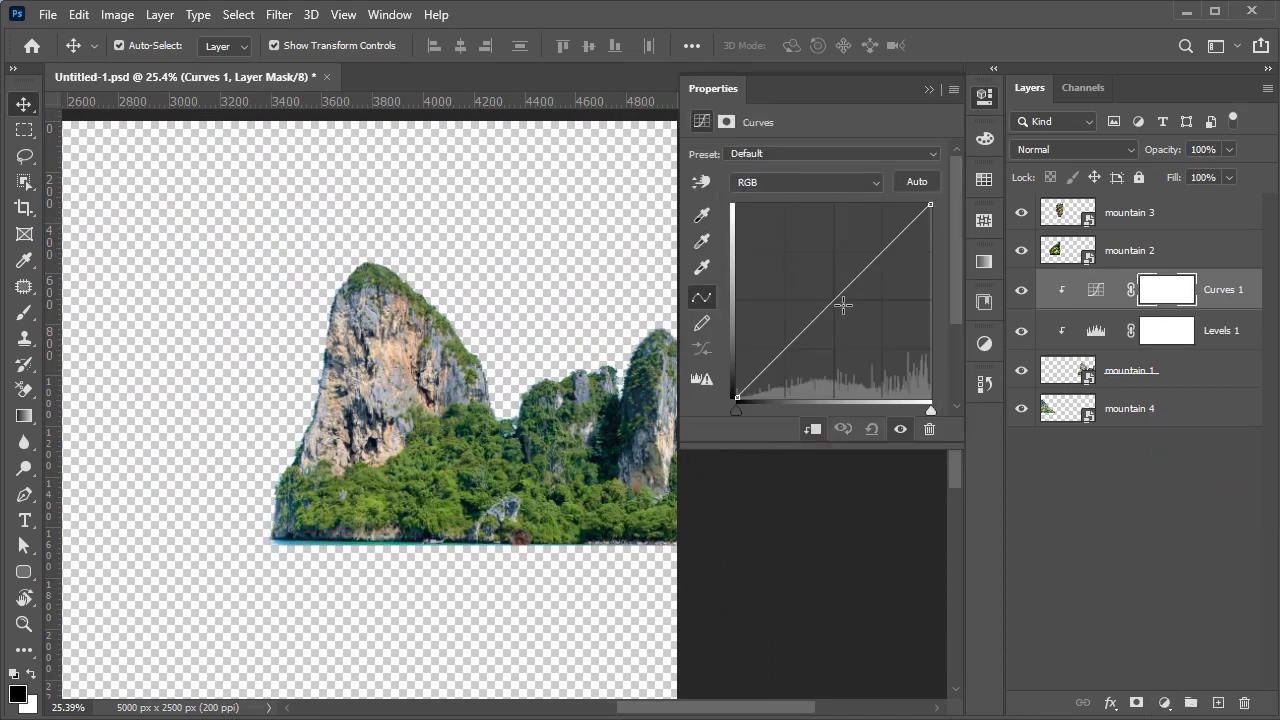
pyautogui.moveTo(833, 305); pyautogui.dragTo(835, 310)
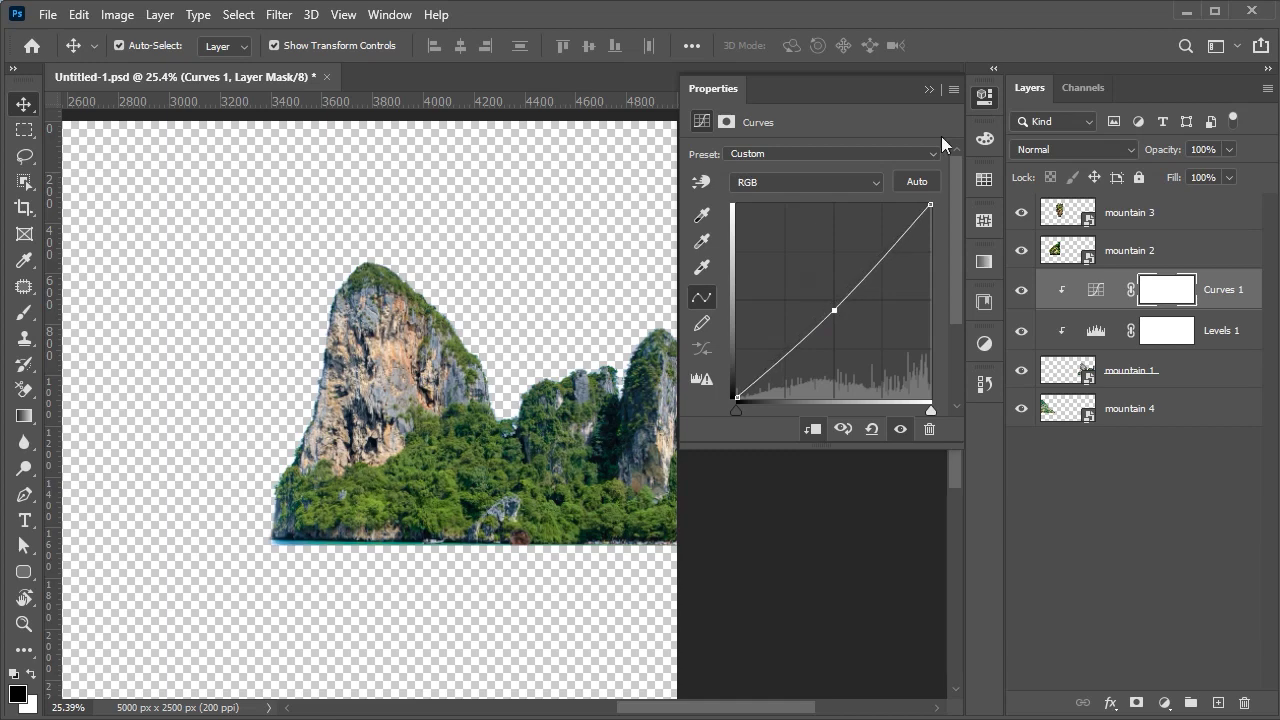
pyautogui.click(929, 89)
# - Add a Brightness/Contrast adjustment with brightness raised to 15
pyautogui.click(1164, 703)
pyautogui.click(1128, 414)
pyautogui.moveTo(814, 211)
pyautogui.mouseDown()
pyautogui.moveTo(844, 252)
pyautogui.moveTo(801, 250)
pyautogui.mouseUp()
pyautogui.click(929, 89)
# - Add a Color Balance shifting midtones toward cyan and tinting highlights green-yellow
pyautogui.click(1164, 703)
pyautogui.click(1200, 560)
pyautogui.moveTo(804, 233); pyautogui.dragTo(782, 264)
pyautogui.moveTo(788, 199); pyautogui.dragTo(778, 199)
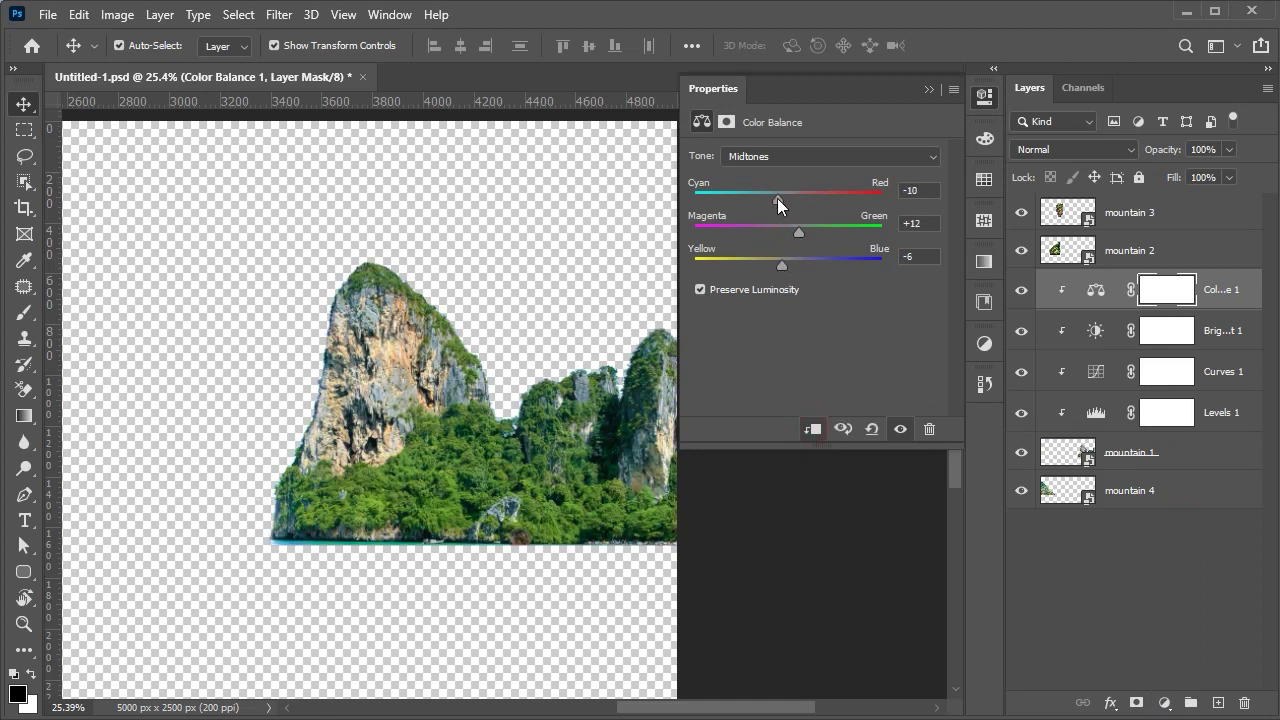
pyautogui.click(790, 156)
pyautogui.click(780, 182)
pyautogui.moveTo(790, 265)
pyautogui.mouseDown()
pyautogui.moveTo(800, 199)
pyautogui.moveTo(794, 264)
pyautogui.mouseUp()
pyautogui.click(790, 157)
pyautogui.click(984, 97)
pyautogui.scroll(-2, 408, 466)
pyautogui.scroll(1, 850, 435)
pyautogui.scroll(1, 850, 435)
# - Add a Selective Color adjustment tweaking the black amount in Neutrals
pyautogui.click(1164, 703)
pyautogui.click(800, 176)
pyautogui.click(815, 337)
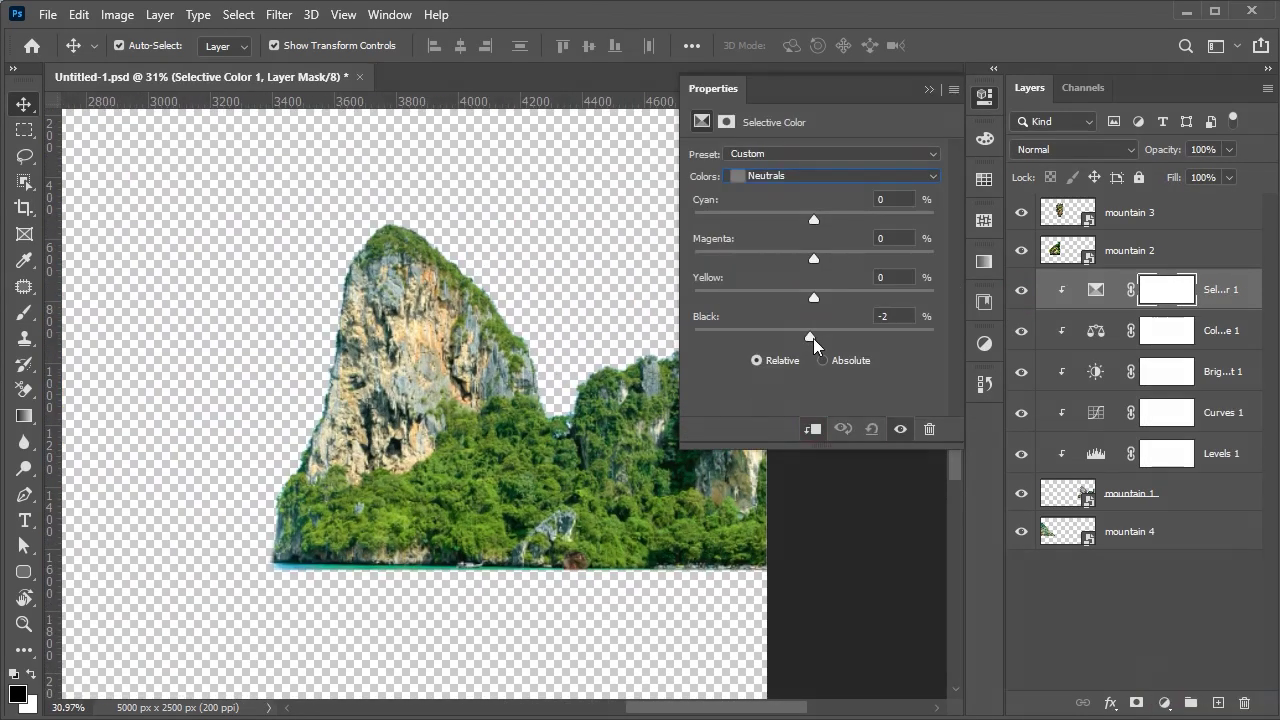
pyautogui.moveTo(815, 344); pyautogui.dragTo(818, 360)
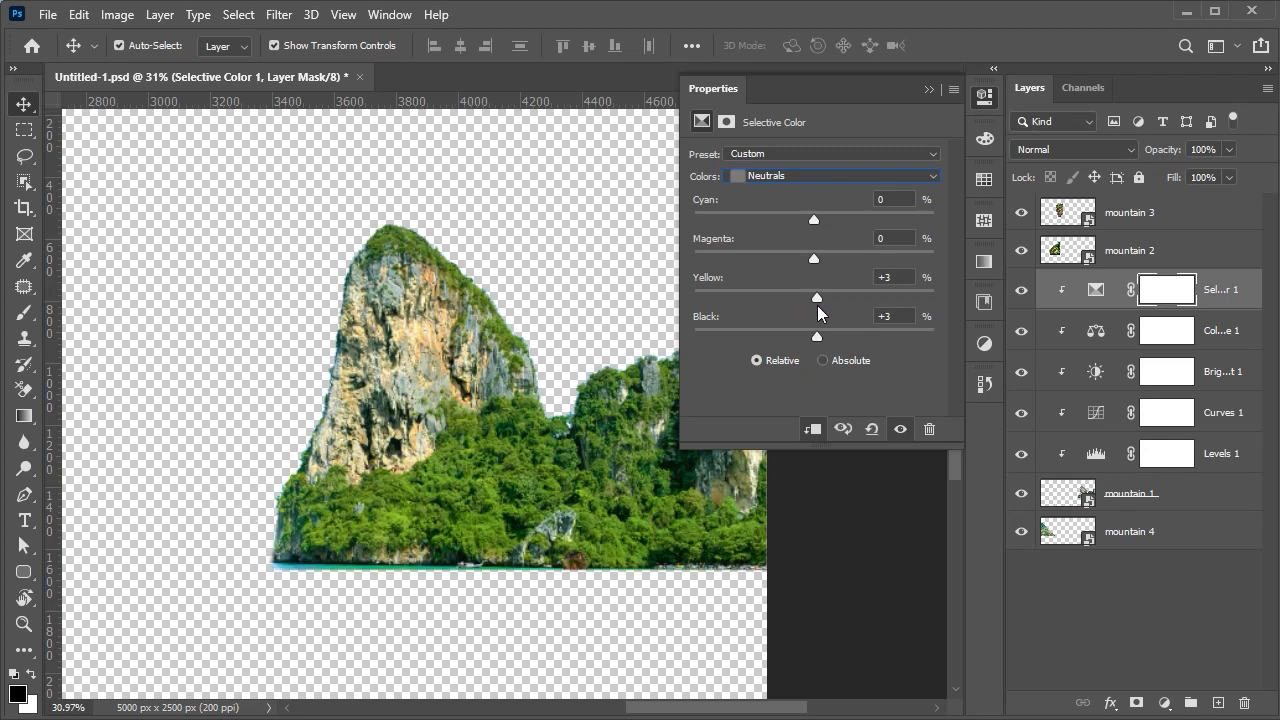
pyautogui.click(928, 89)
# - Select mountain 1 together with all its adjustment layers
pyautogui.scroll(-3, 498, 492)
pyautogui.click(352, 380)
pyautogui.scroll(2, 352, 380)
pyautogui.click(1130, 493)
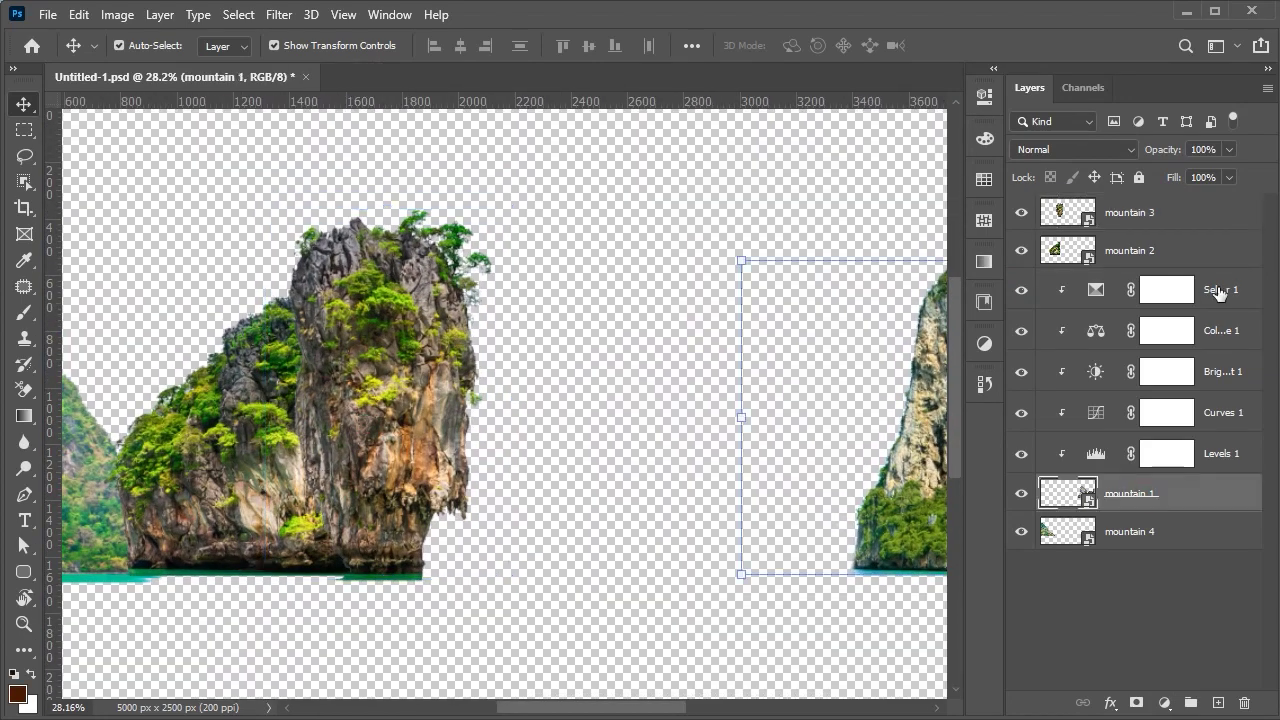
pyautogui.scroll(-3, 846, 514)
pyautogui.keyDown('ctrl'); pyautogui.click(1163, 506); pyautogui.keyUp('ctrl')
# - Group mountain 1 with its adjustments and name the group mountain 1
pyautogui.keyDown('shift'); pyautogui.click(1220, 289); pyautogui.keyUp('shift')
pyautogui.hotkey('ctrl', 'g')
pyautogui.doubleClick(1100, 282)
pyautogui.write('mountai')
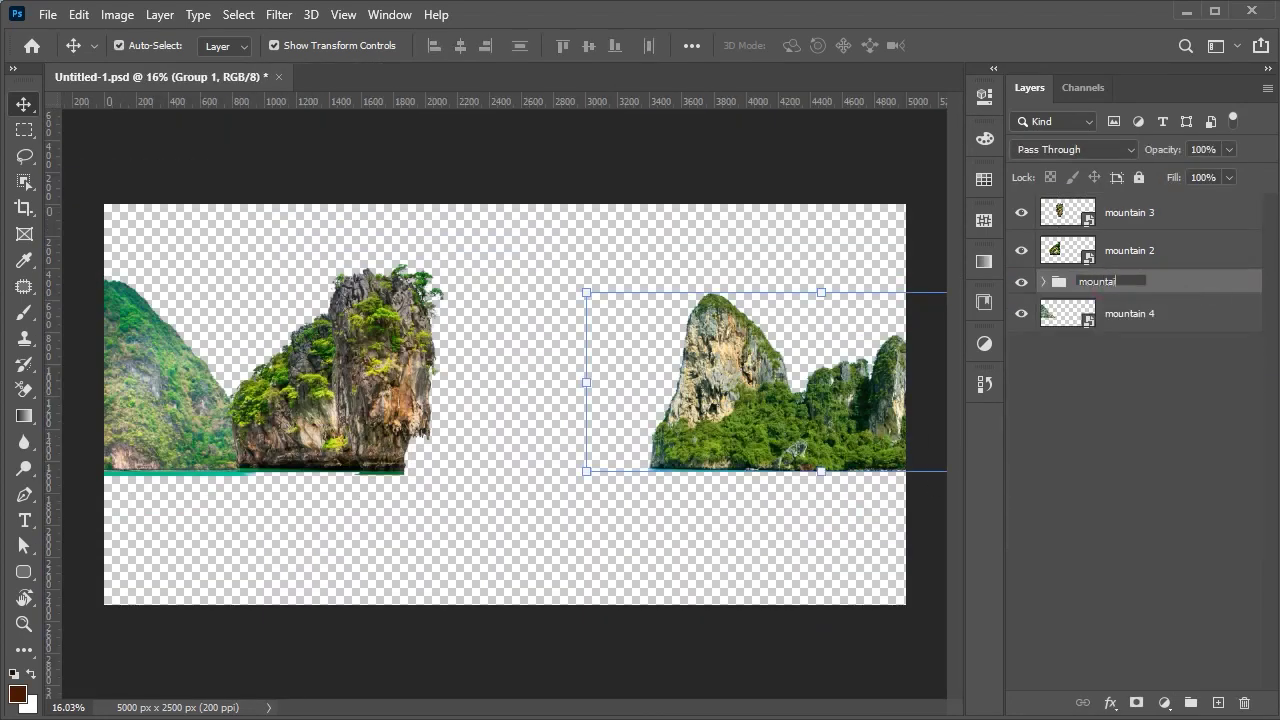
pyautogui.write('n 1')
pyautogui.press('Return')
pyautogui.click(1021, 250)
# - Add a Levels adjustment clipped to mountain 3 with midtone level 1.14
pyautogui.click(1130, 212)
pyautogui.click(1163, 703)
pyautogui.click(1194, 435)
pyautogui.hotkey('ctrl', 'alt', 'g')
pyautogui.moveTo(835, 303); pyautogui.dragTo(819, 301)
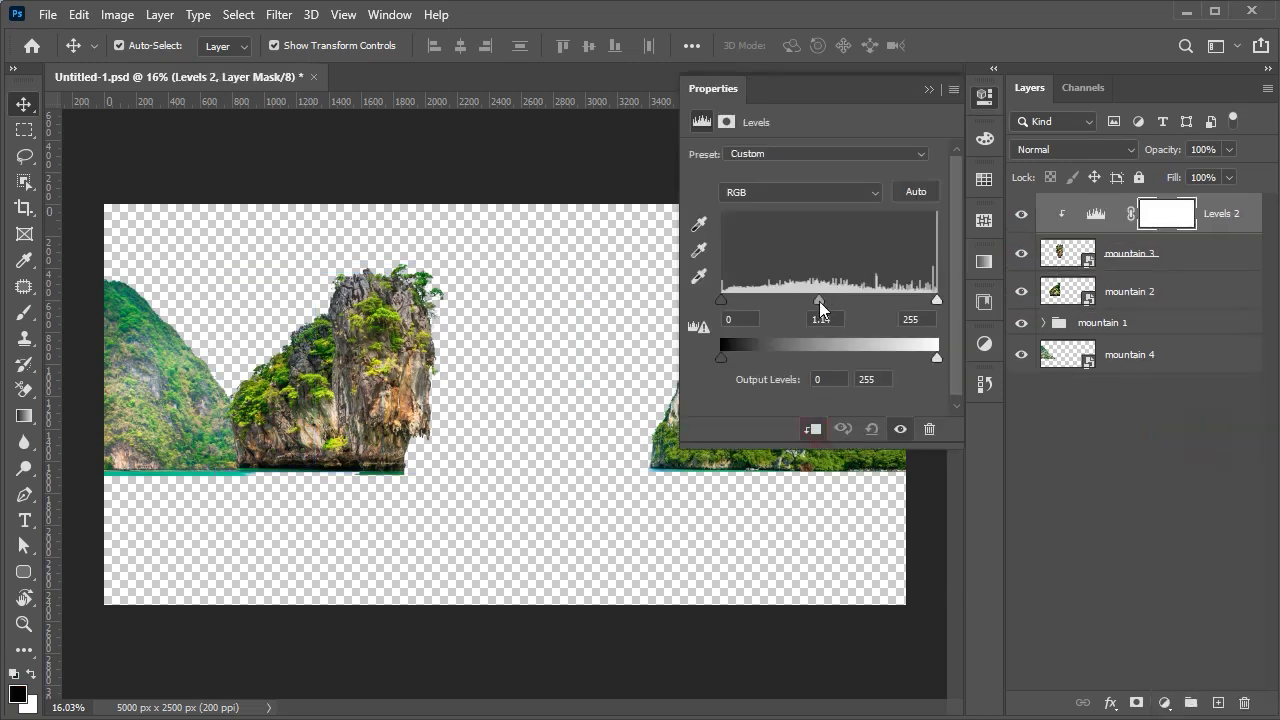
pyautogui.click(929, 89)
pyautogui.scroll(3, 300, 370)
pyautogui.moveTo(363, 363); pyautogui.dragTo(283, 377)
# - Add a Curves adjustment pulling the midpoint down to darken mountain 3
pyautogui.click(1163, 703)
pyautogui.click(1188, 443)
pyautogui.moveTo(834, 298); pyautogui.dragTo(837, 316)
pyautogui.click(930, 89)
# - Add a clipped Brightness/Contrast with brightness 10 and contrast -3
pyautogui.click(1163, 703)
pyautogui.click(1130, 428)
pyautogui.click(812, 429)
pyautogui.moveTo(814, 210); pyautogui.dragTo(807, 249)
pyautogui.click(930, 89)
# - Add a Color Balance with midtones less green, strongly cyan, and highlights warmed yellow
pyautogui.click(1163, 703)
pyautogui.click(1213, 527)
pyautogui.moveTo(794, 233); pyautogui.dragTo(784, 262)
pyautogui.moveTo(788, 199)
pyautogui.mouseDown()
pyautogui.moveTo(771, 208)
pyautogui.moveTo(781, 211)
pyautogui.mouseUp()
pyautogui.click(790, 156)
pyautogui.click(791, 198)
pyautogui.moveTo(788, 265)
pyautogui.mouseDown()
pyautogui.moveTo(807, 236)
pyautogui.moveTo(796, 204)
pyautogui.mouseUp()
# - Push the Color Balance shadows toward blue and slightly toward cyan
pyautogui.click(799, 156)
pyautogui.click(790, 175)
pyautogui.moveTo(788, 265)
pyautogui.mouseDown()
pyautogui.moveTo(813, 265)
pyautogui.moveTo(794, 265)
pyautogui.mouseUp()
pyautogui.click(768, 157)
pyautogui.moveTo(788, 199); pyautogui.dragTo(778, 200)
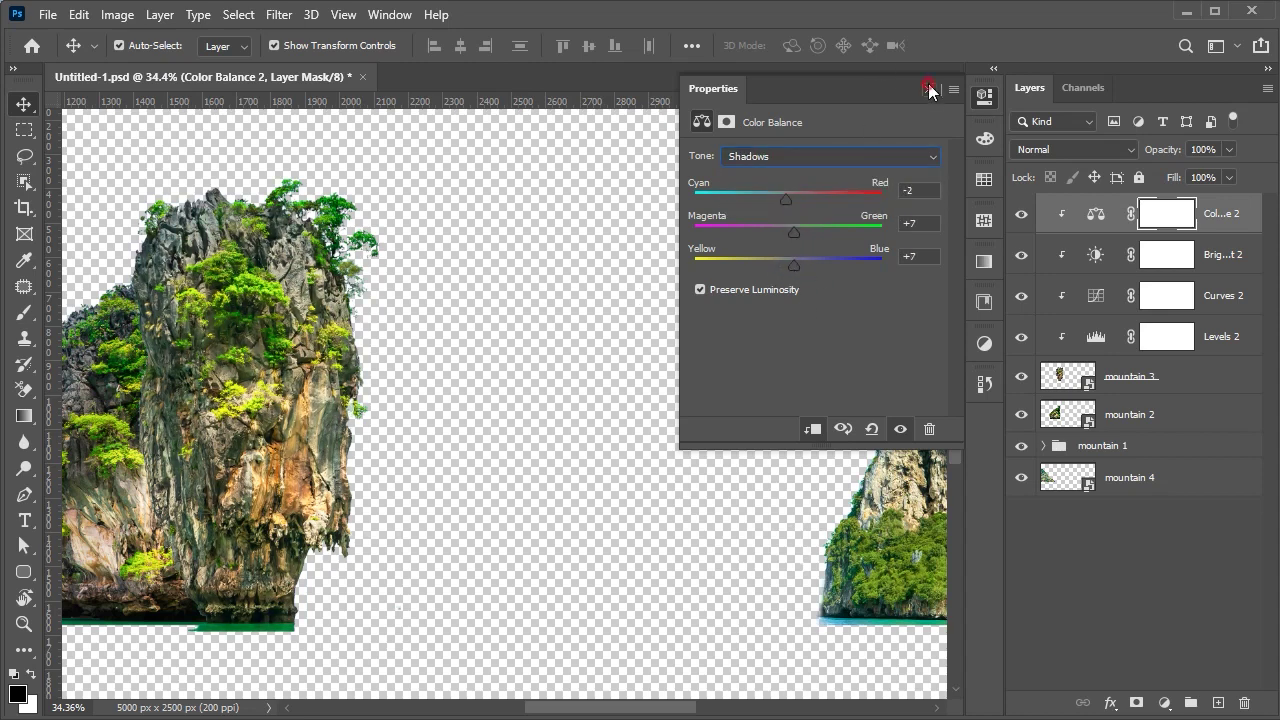
pyautogui.click(928, 89)
# - Fit the canvas, toggle adjustments to compare, and select Levels 2
pyautogui.hotkey('ctrl', '0')
pyautogui.moveTo(1021, 213)
pyautogui.mouseDown()
pyautogui.moveTo(1026, 298)
pyautogui.moveTo(1021, 213)
pyautogui.mouseUp()
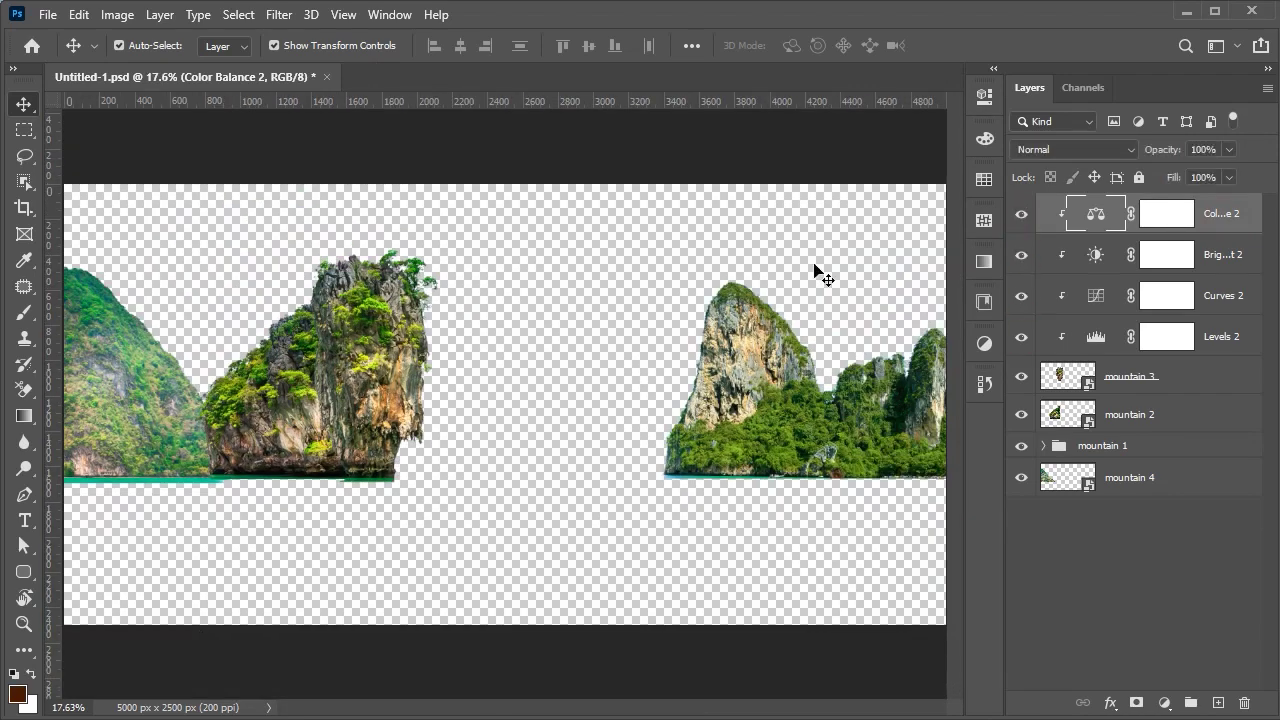
pyautogui.scroll(-2, 448, 369)
pyautogui.scroll(4, 448, 369)
pyautogui.click(1167, 336)
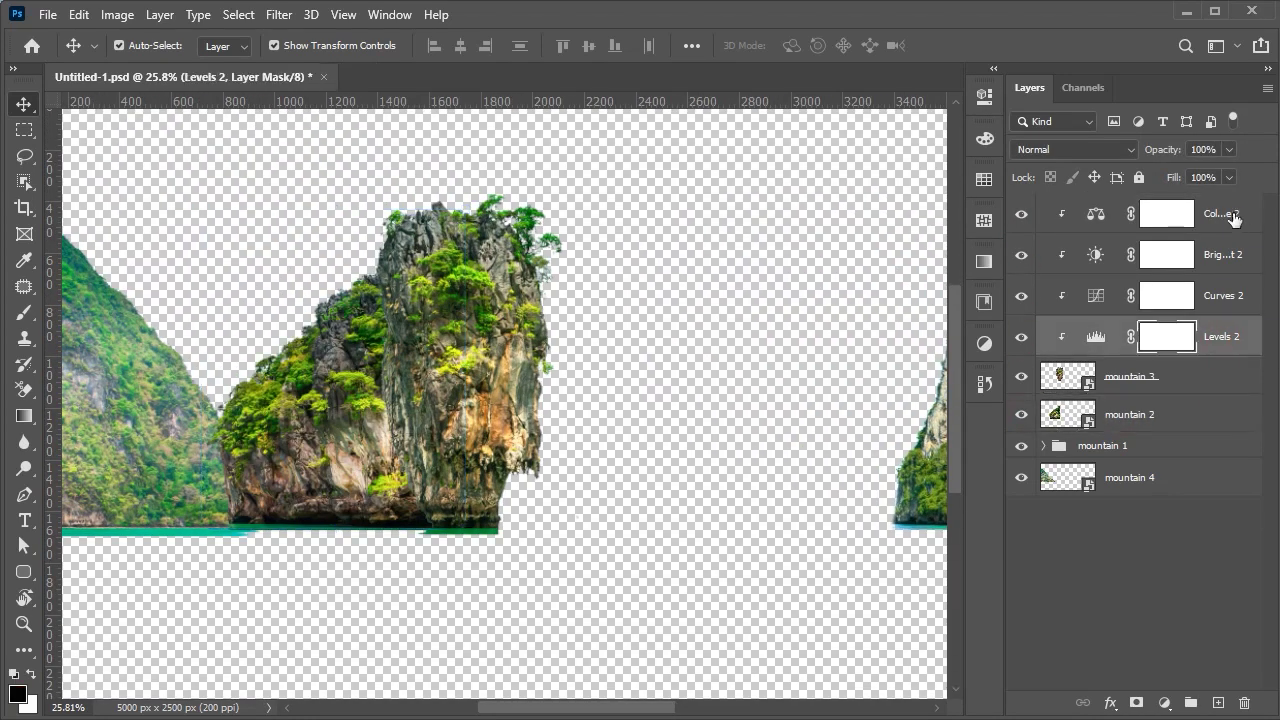
# - Duplicate mountain 3's adjustments onto mountain 2, clip them, and delete the Color Balance copy
pyautogui.keyDown('shift'); pyautogui.click(1232, 213); pyautogui.keyUp('shift')
pyautogui.moveTo(1223, 334); pyautogui.dragTo(1168, 396)
pyautogui.hotkey('ctrl', 'alt', 'g')
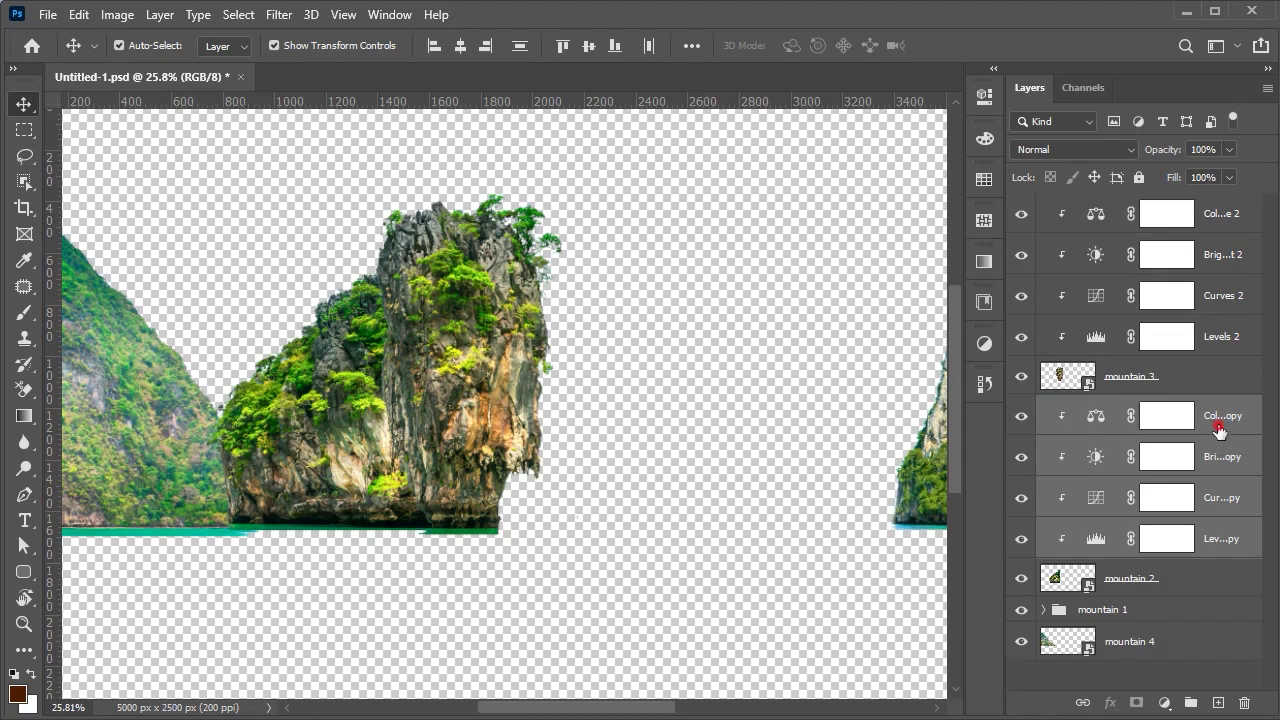
pyautogui.click(1219, 431)
pyautogui.press('Delete')
# - Add a Levels adjustment clipped to mountain 4 with a shifted midtone
pyautogui.scroll(-2, 303, 474)
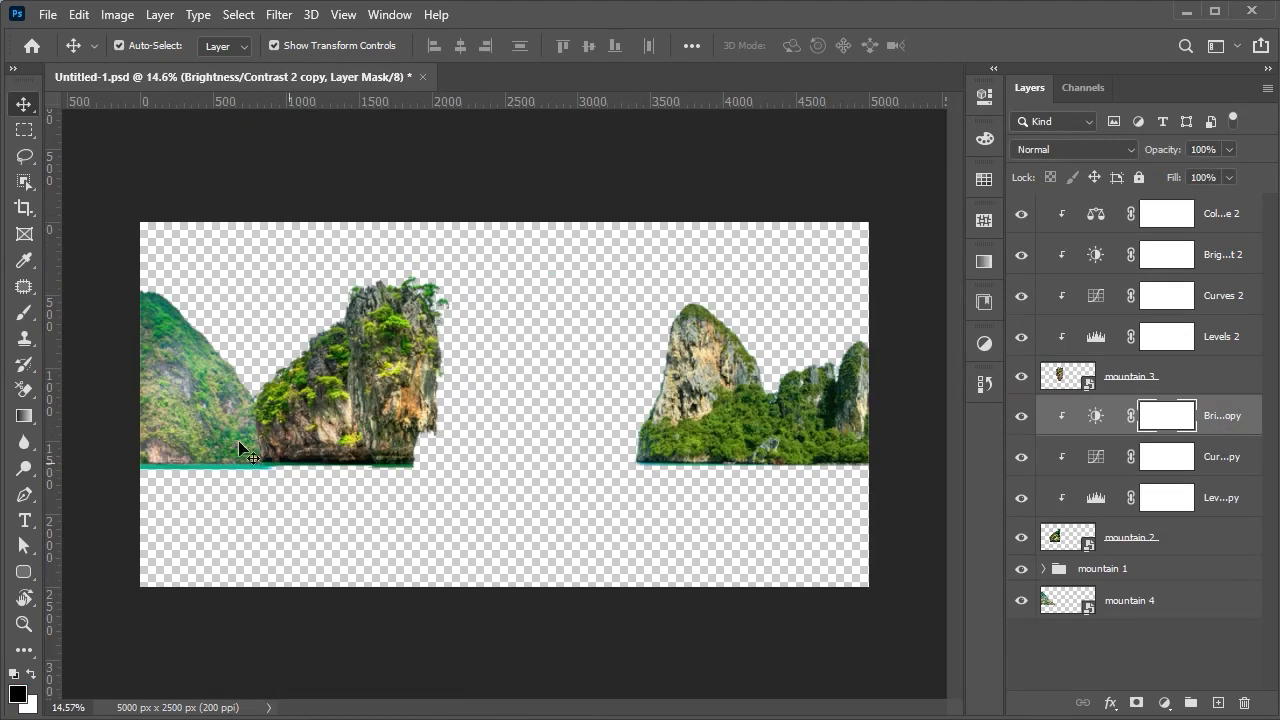
pyautogui.click(156, 393)
pyautogui.click(1130, 600)
pyautogui.scroll(2, 147, 356)
pyautogui.click(1164, 703)
pyautogui.click(1195, 430)
pyautogui.click(812, 428)
pyautogui.moveTo(829, 299); pyautogui.dragTo(837, 299)
# - Copy a Curves adjustment onto mountain 4 and darken it slightly
pyautogui.moveTo(1222, 456)
pyautogui.mouseDown()
pyautogui.moveTo(1207, 455)
pyautogui.moveTo(1200, 590)
pyautogui.mouseUp()
pyautogui.moveTo(840, 290); pyautogui.dragTo(848, 295)
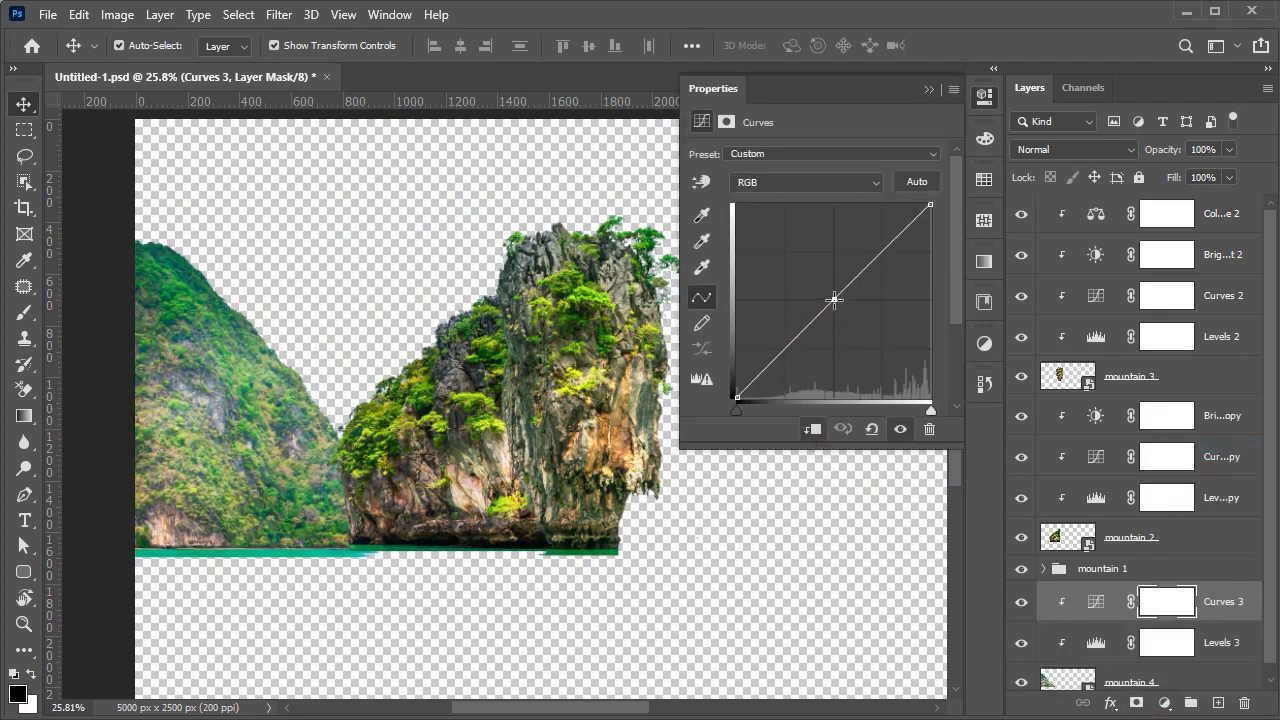
pyautogui.click(929, 90)
# - Add a Color Balance with midtones toward yellow (-8), green and red
pyautogui.click(1164, 703)
pyautogui.click(1195, 530)
pyautogui.moveTo(790, 266); pyautogui.dragTo(782, 265)
pyautogui.moveTo(787, 232); pyautogui.dragTo(796, 205)
# - Tint the Color Balance shadows toward blue, green and red
pyautogui.hotkey('alt', '1')
pyautogui.moveTo(782, 265)
pyautogui.mouseDown()
pyautogui.moveTo(804, 235)
pyautogui.moveTo(793, 243)
pyautogui.mouseUp()
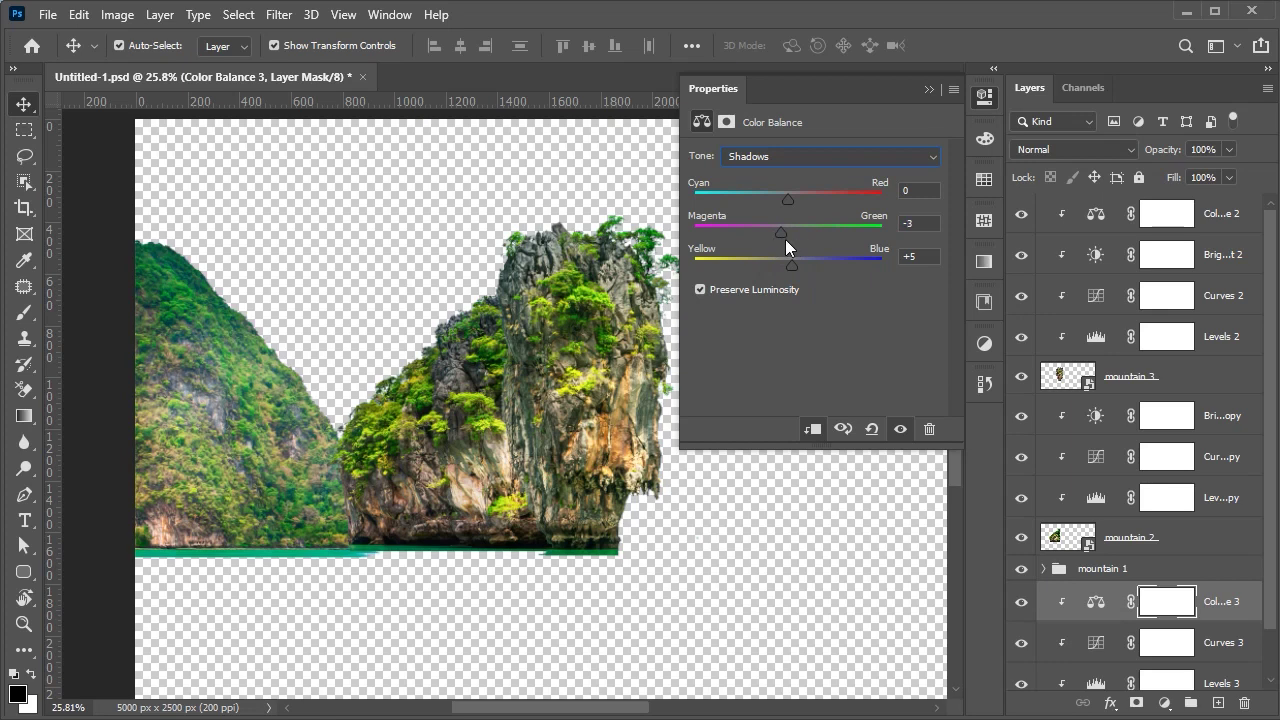
pyautogui.moveTo(788, 199); pyautogui.dragTo(810, 204)
pyautogui.click(788, 157)
pyautogui.click(792, 204)
# - Tint the Color Balance 3 highlights toward yellow and green
pyautogui.moveTo(789, 266); pyautogui.dragTo(804, 202)
pyautogui.click(928, 89)
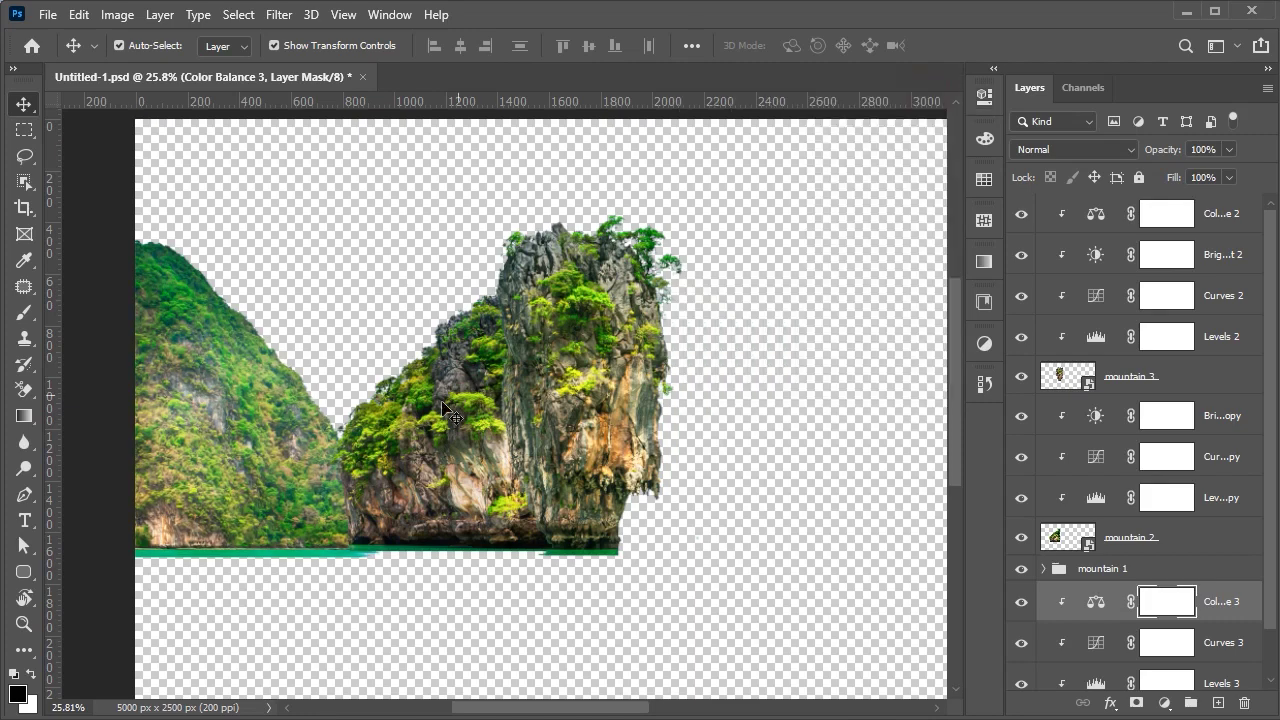
pyautogui.scroll(-3, 500, 420)
pyautogui.scroll(-1, 1187, 593)
# - Group mountain 4 with its adjustments and name the group mountain 4
pyautogui.keyDown('shift'); pyautogui.click(1187, 620); pyautogui.keyUp('shift')
pyautogui.hotkey('ctrl', 'g')
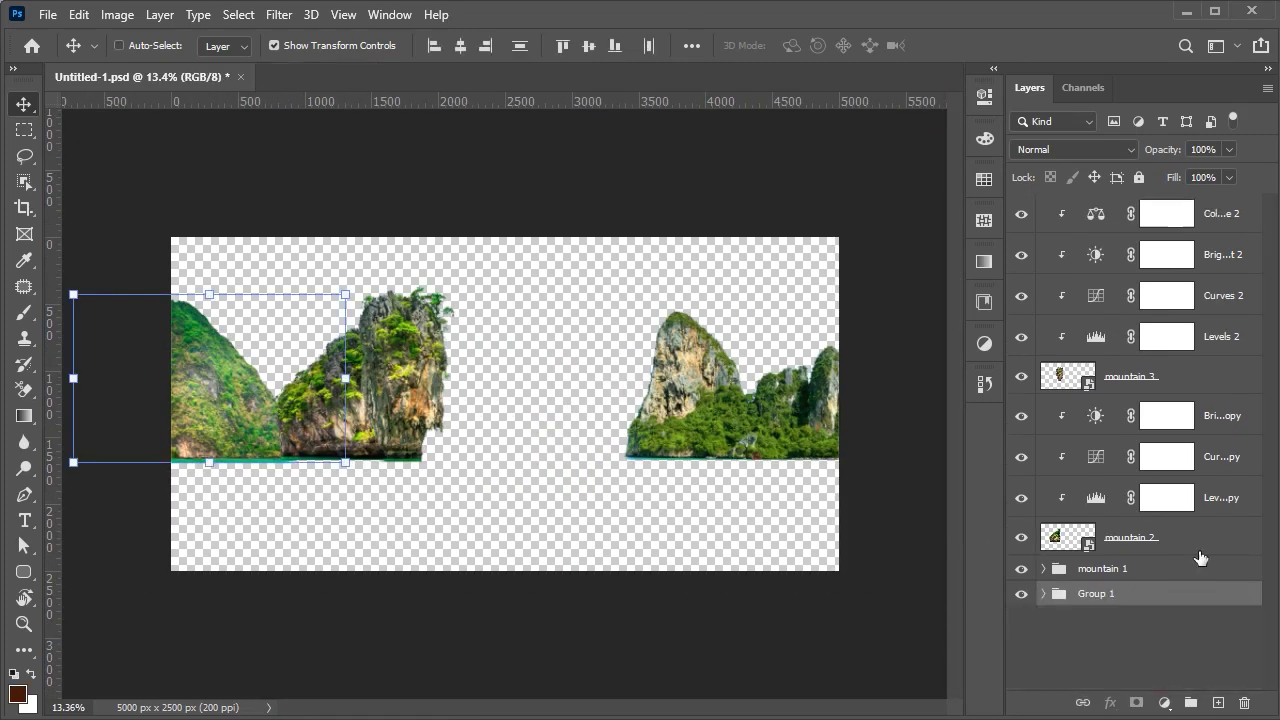
pyautogui.doubleClick(1096, 593)
pyautogui.write('mountain 4')
# - Group mountain 2 and mountain 3 with their adjustments, naming mountain 3's group
pyautogui.click(1163, 551)
pyautogui.hotkey('ctrl', 'g')
pyautogui.click(1044, 408)
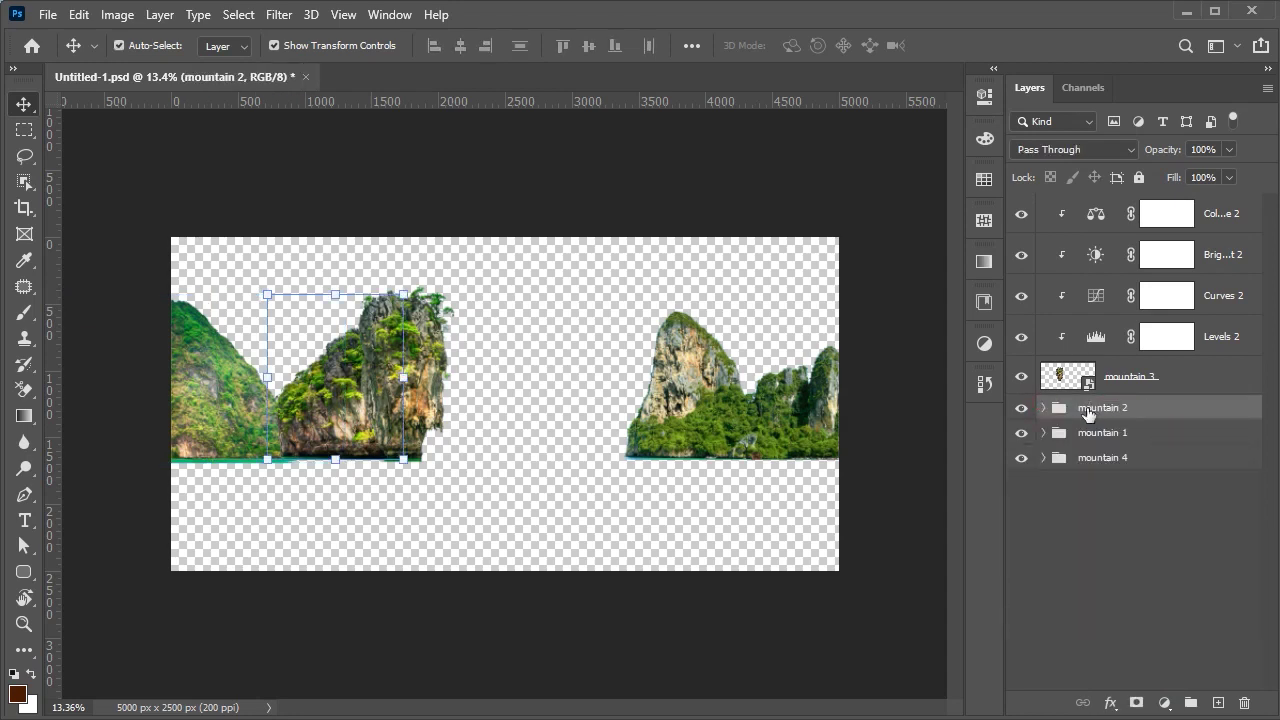
pyautogui.click(1130, 378)
pyautogui.hotkey('ctrl', 'g')
pyautogui.doubleClick(1114, 205)
pyautogui.write('m')
pyautogui.write(' 3')
pyautogui.click(886, 500)
# - Expand the mountain 1 group and select its mountain 1 image layer
pyautogui.hotkey('ctrl', '0')
pyautogui.click(1108, 280)
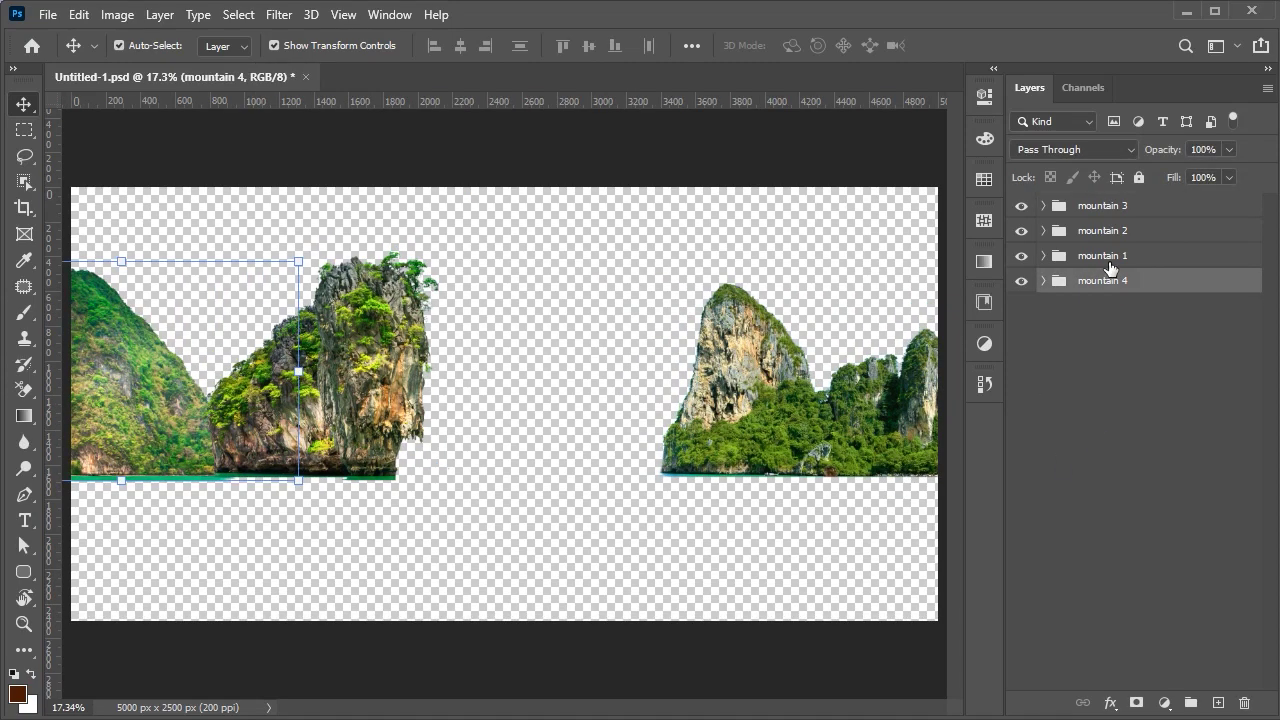
pyautogui.click(1100, 255)
pyautogui.click(1044, 255)
pyautogui.scroll(5, 865, 439)
pyautogui.click(1157, 491)
pyautogui.rightClick(1168, 500)
pyautogui.press('Escape')
# - Lasso the spot at mountain 1's waterline and erase it with Content-Aware Fill
pyautogui.press('l')
pyautogui.scroll(2, 558, 491)
pyautogui.moveTo(584, 425); pyautogui.dragTo(584, 400)
pyautogui.click(78, 14)
pyautogui.click(171, 317)
pyautogui.press('Return')
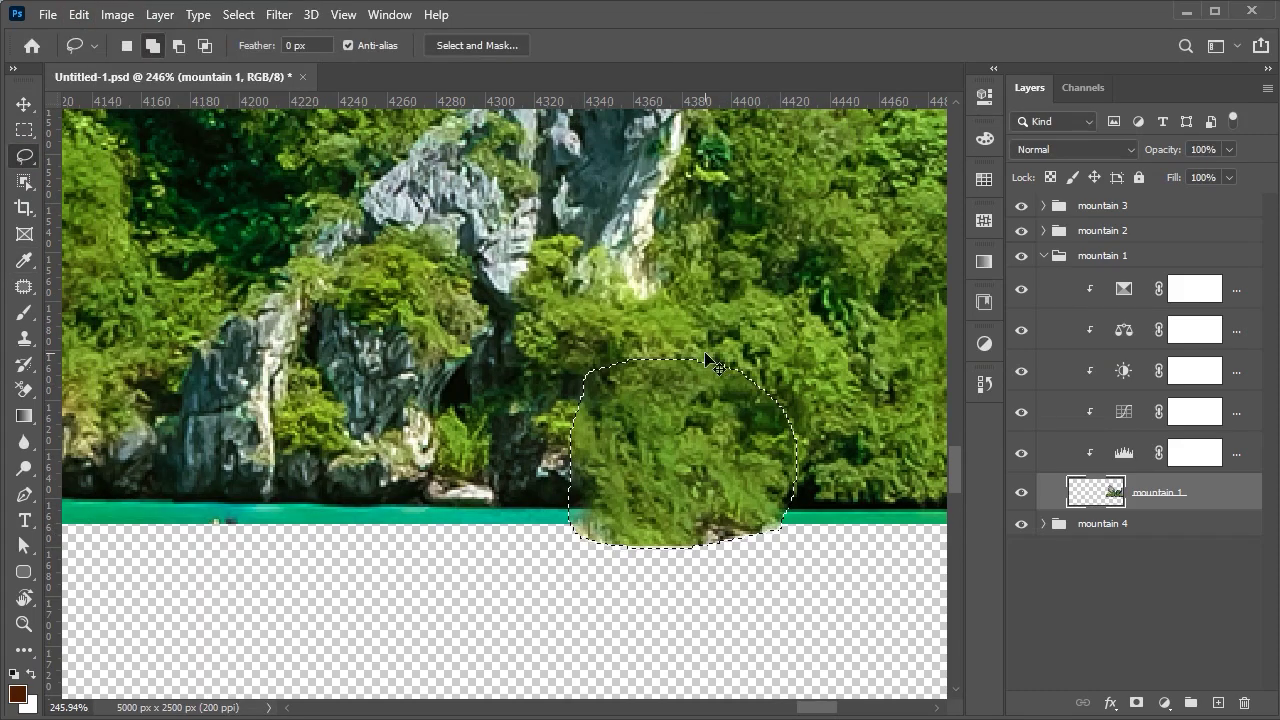
pyautogui.rightClick(1190, 495)
pyautogui.press('Escape')
# - Collapse the mountain 1 group, fit the canvas, and pick the rocky beach photo
pyautogui.scroll(-10, 738, 195)
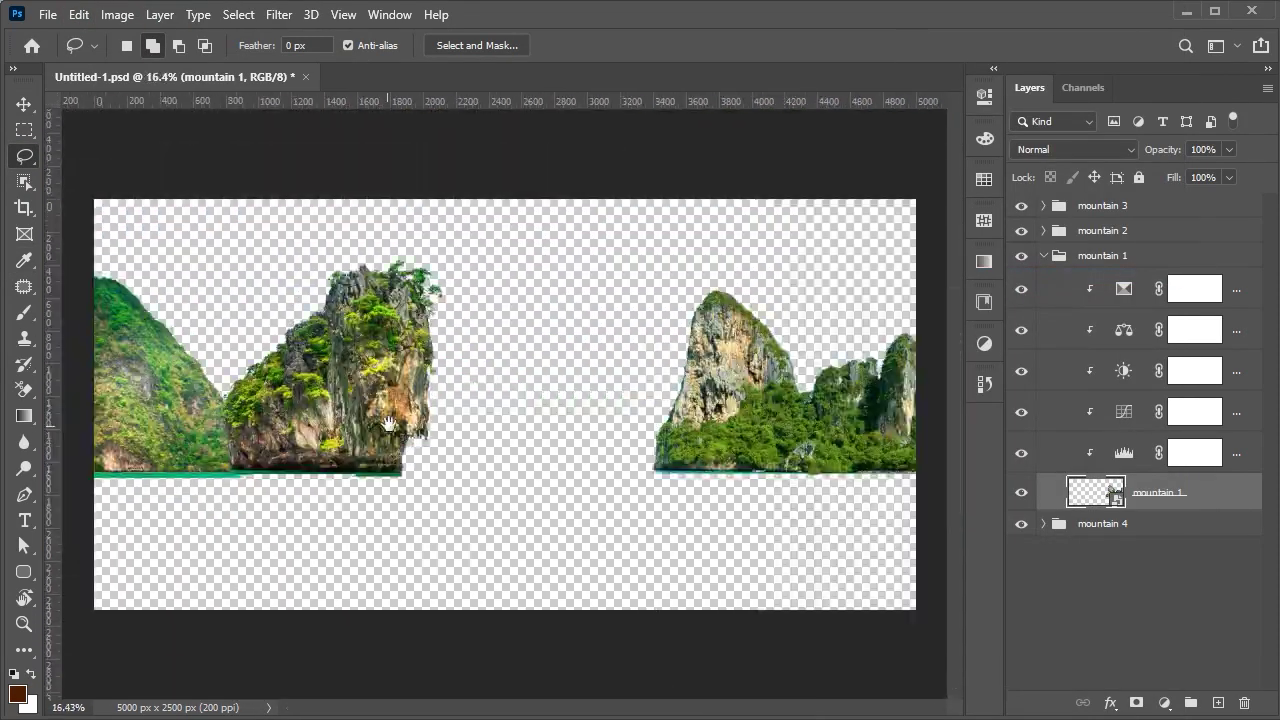
pyautogui.click(1044, 255)
pyautogui.press('v')
pyautogui.hotkey('ctrl', '0')
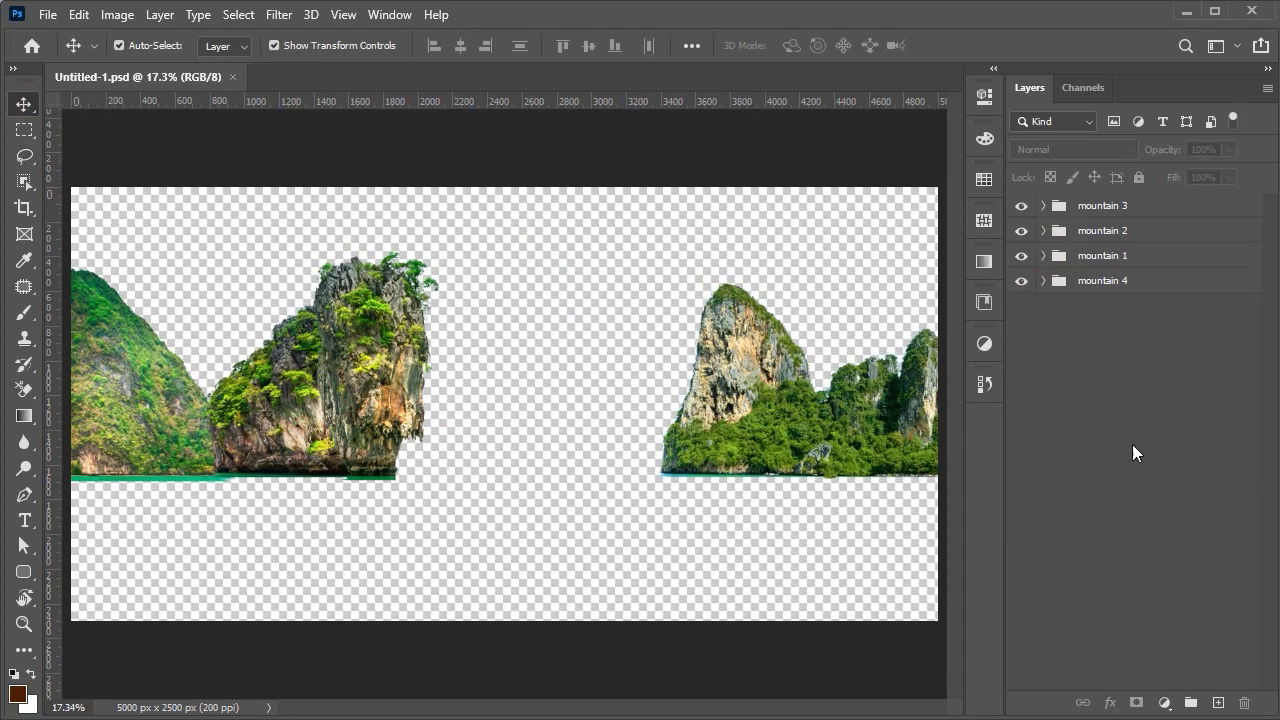
pyautogui.hotkey('alt', 'Tab')
pyautogui.click(908, 469)
# - Open the beach photo and erase the woman on the rock with a lasso and content-aware fill
pyautogui.doubleClick(908, 469)
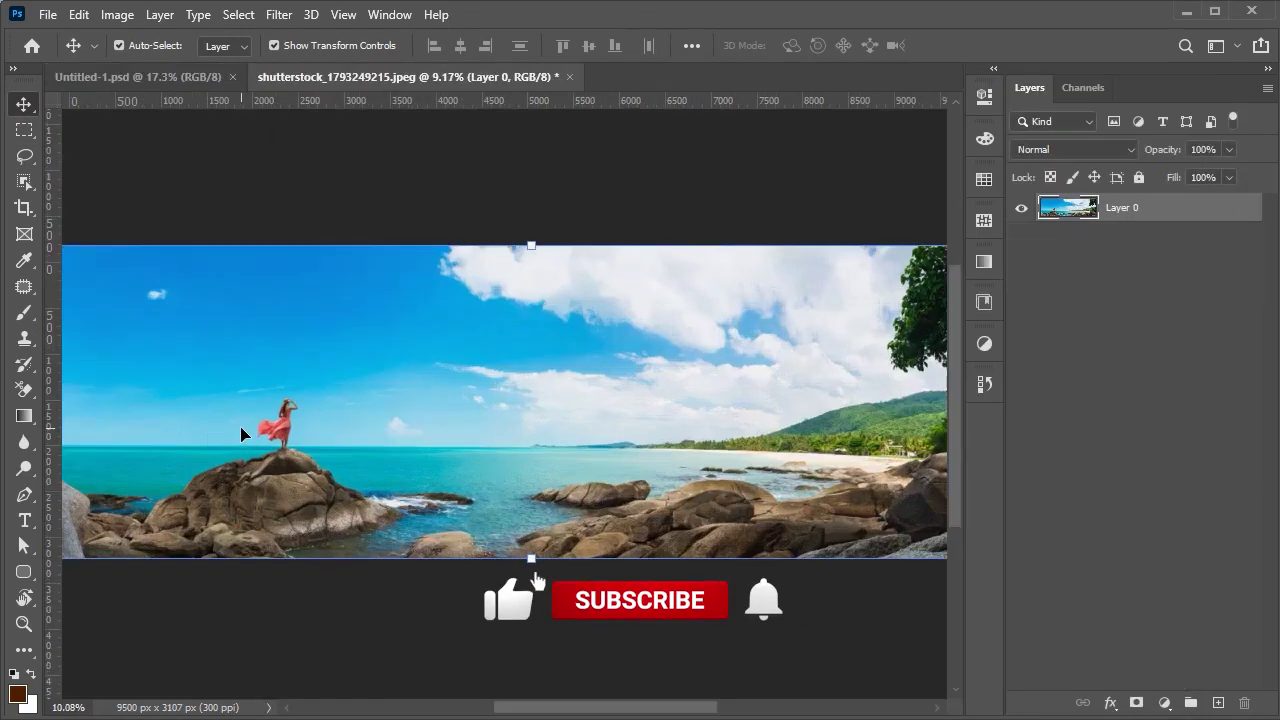
pyautogui.scroll(5, 290, 400)
pyautogui.press('l')
pyautogui.scroll(-1, 373, 549)
pyautogui.moveTo(493, 672)
pyautogui.mouseDown()
pyautogui.moveTo(576, 197)
pyautogui.moveTo(297, 590)
pyautogui.mouseUp()
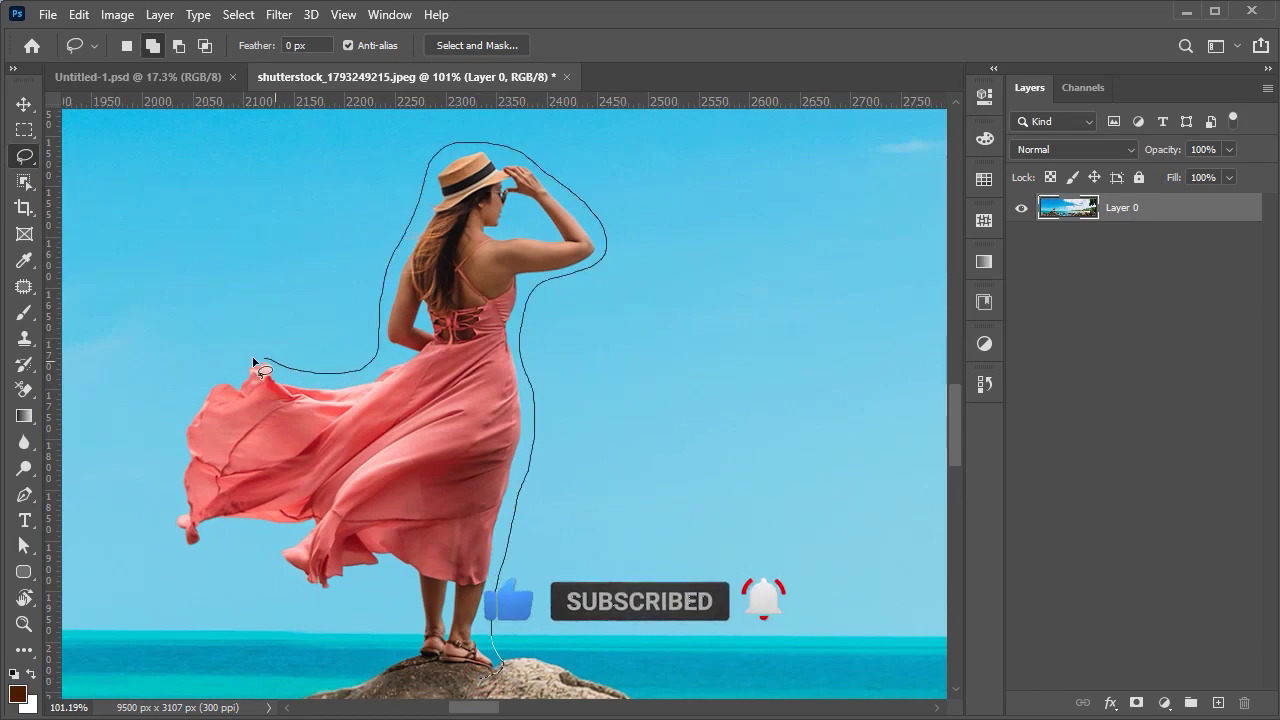
pyautogui.moveTo(491, 679); pyautogui.dragTo(497, 672)
pyautogui.click(78, 14)
pyautogui.click(80, 317)
pyautogui.click(806, 171)
pyautogui.hotkey('ctrl', 'd')
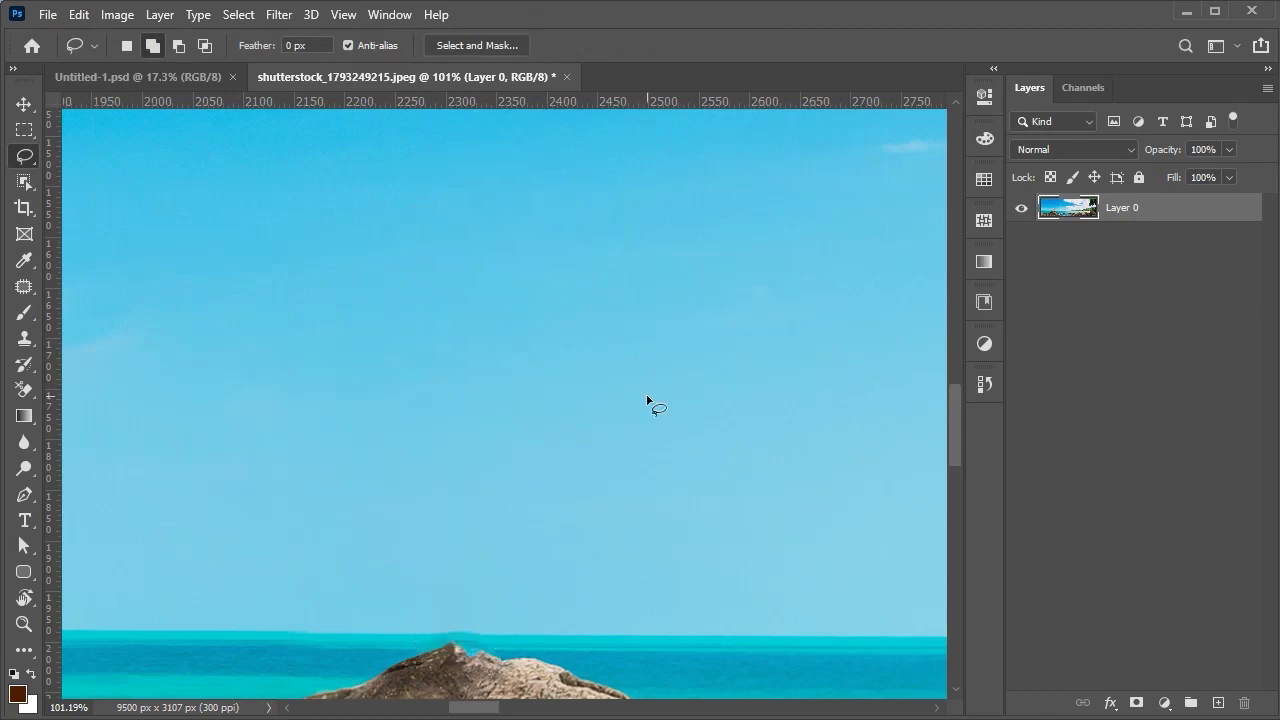
pyautogui.hotkey('ctrl', '0')
# - Select the water and rocks using the Quick Selection brush at 800 px
pyautogui.rightClick(24, 181)
pyautogui.click(80, 203)
pyautogui.click(235, 61)
pyautogui.write('800')
pyautogui.press('Return')
pyautogui.moveTo(140, 500)
pyautogui.mouseDown()
pyautogui.moveTo(705, 502)
pyautogui.moveTo(900, 420)
pyautogui.mouseUp()
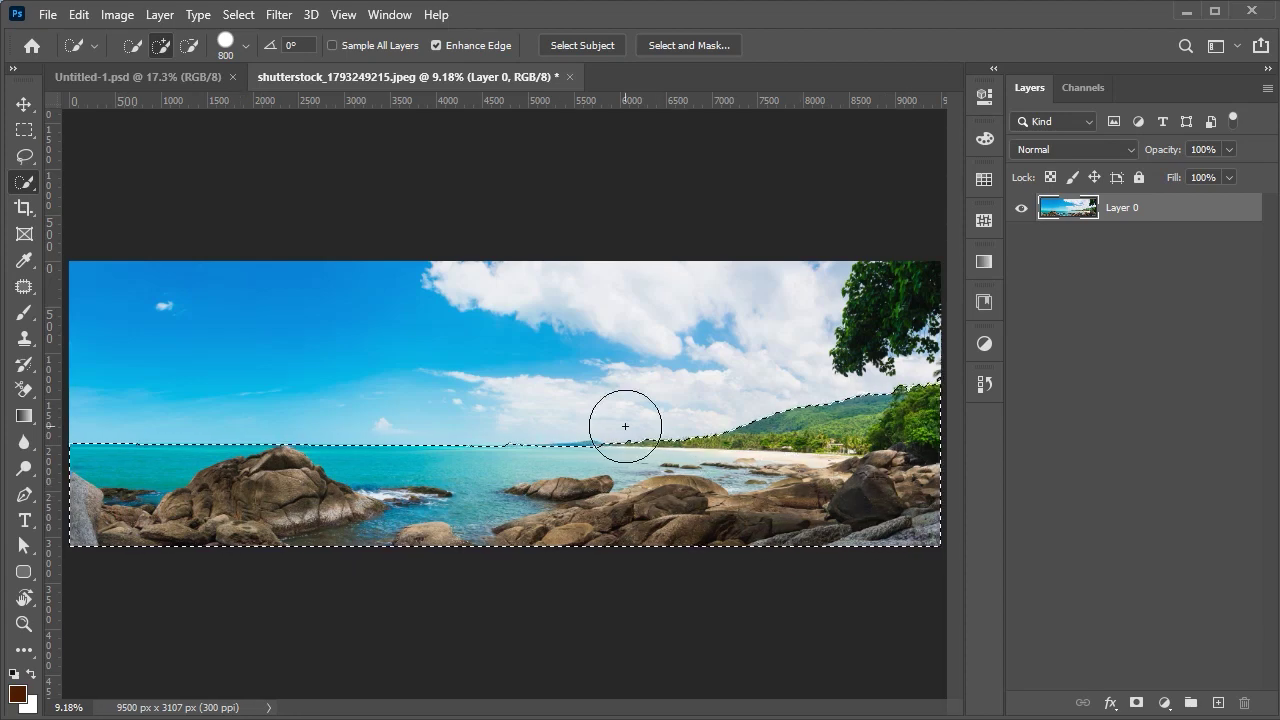
# - Copy the selected sea to its own layer and drag it into Untitled-1
pyautogui.hotkey('ctrl', 'j')
pyautogui.press('v')
pyautogui.moveTo(758, 428); pyautogui.dragTo(500, 400)
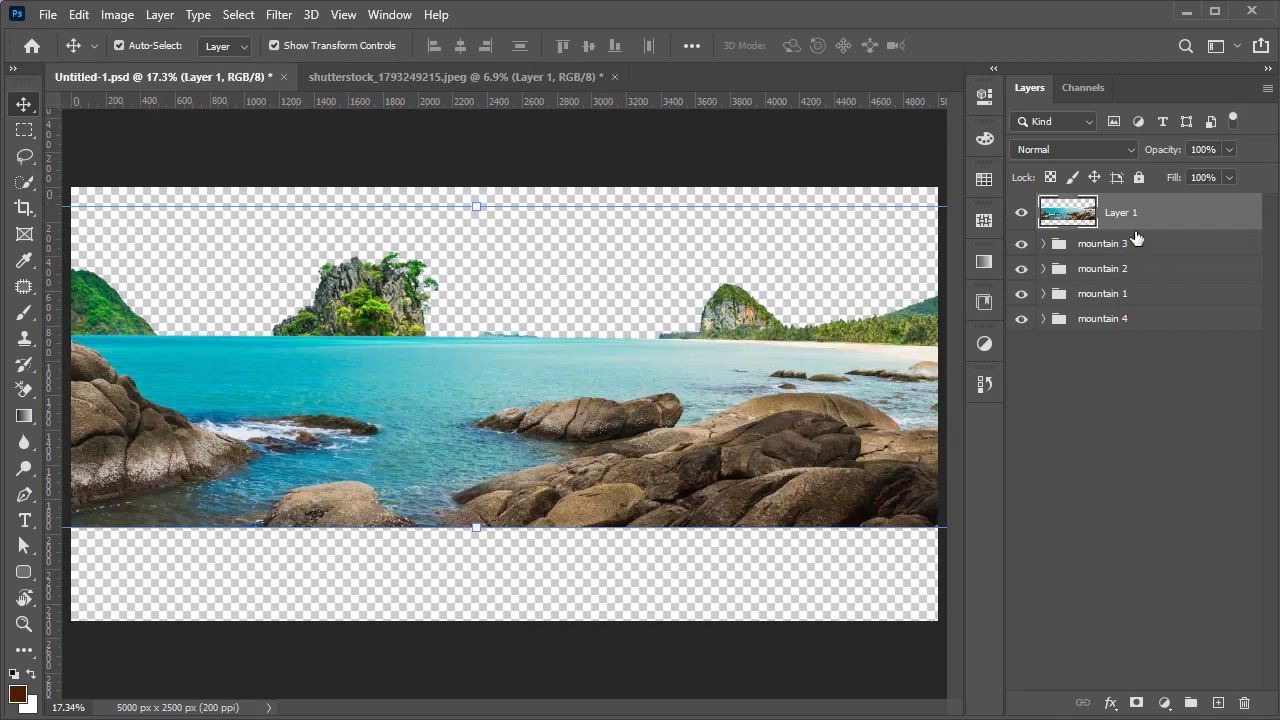
# - Name the new layer 'sea' and move it down in the composite
pyautogui.write('a')
pyautogui.rightClick(1135, 212)
pyautogui.press('Escape')
pyautogui.scroll(-3, 631, 380)
pyautogui.moveTo(571, 424)
pyautogui.mouseDown()
pyautogui.moveTo(572, 472)
pyautogui.moveTo(486, 480)
pyautogui.mouseUp()
# - Scale the sea layer to 74.66% and shift it 318 px right
pyautogui.hotkey('ctrl', 't')
pyautogui.scroll(-2, 485, 495)
pyautogui.scroll(2, 540, 430)
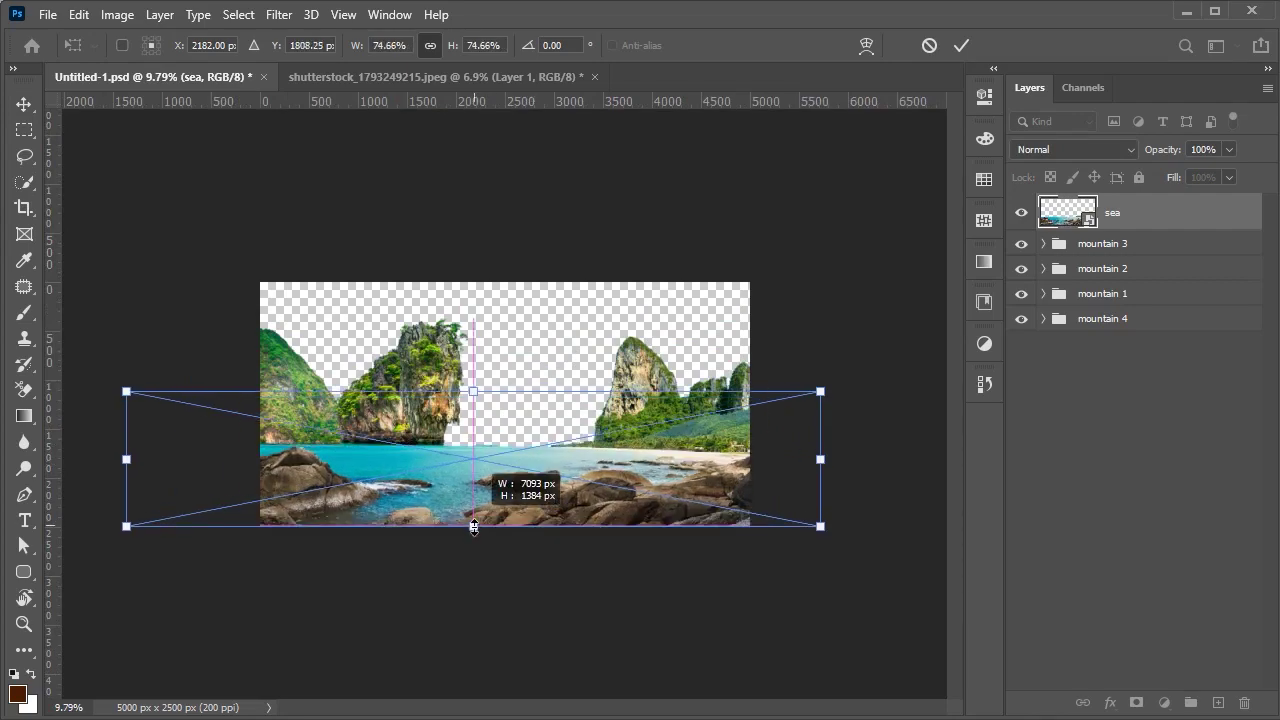
pyautogui.scroll(1, 560, 492)
pyautogui.moveTo(560, 492); pyautogui.dragTo(601, 490)
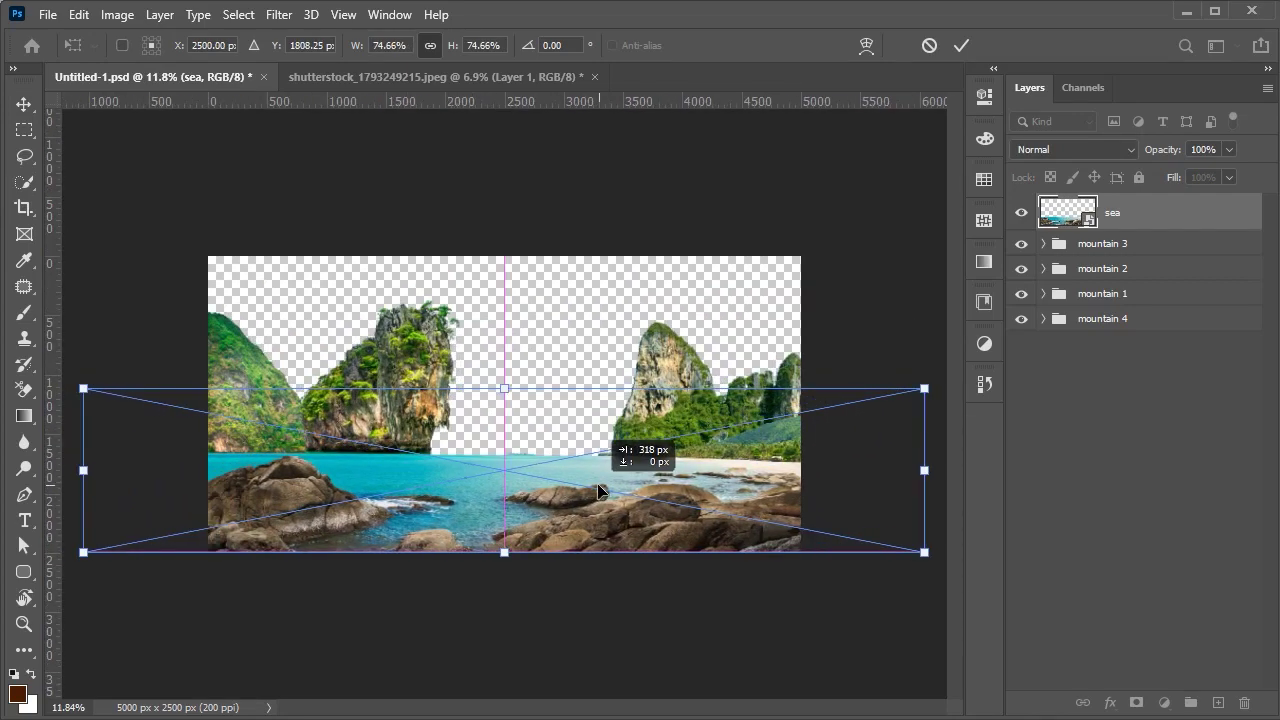
pyautogui.press('Return')
# - Rasterize the sea layer
pyautogui.scroll(3, 690, 515)
pyautogui.scroll(2, 690, 515)
pyautogui.scroll(1, 690, 515)
pyautogui.rightClick(1134, 212)
pyautogui.click(957, 374)
# - Pen-trace the treeline, turn it into a selection, and delete the hillside above the palms
pyautogui.press('p')
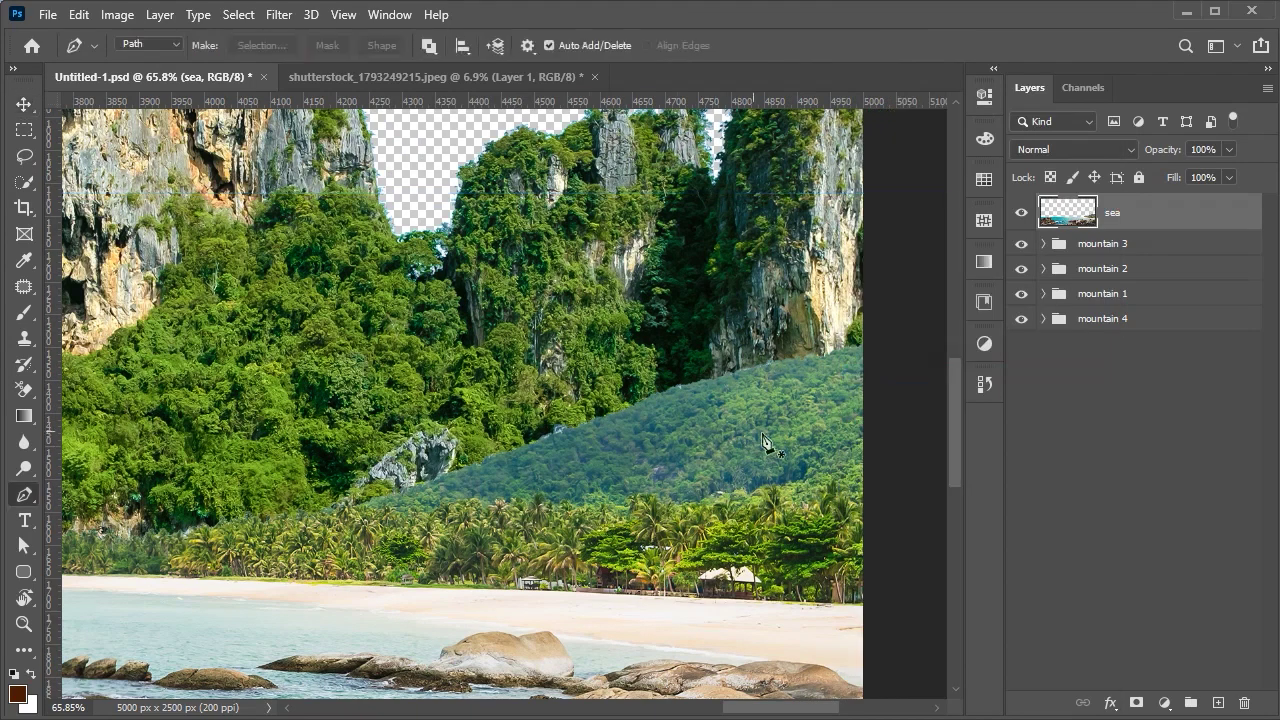
pyautogui.scroll(1, 767, 442)
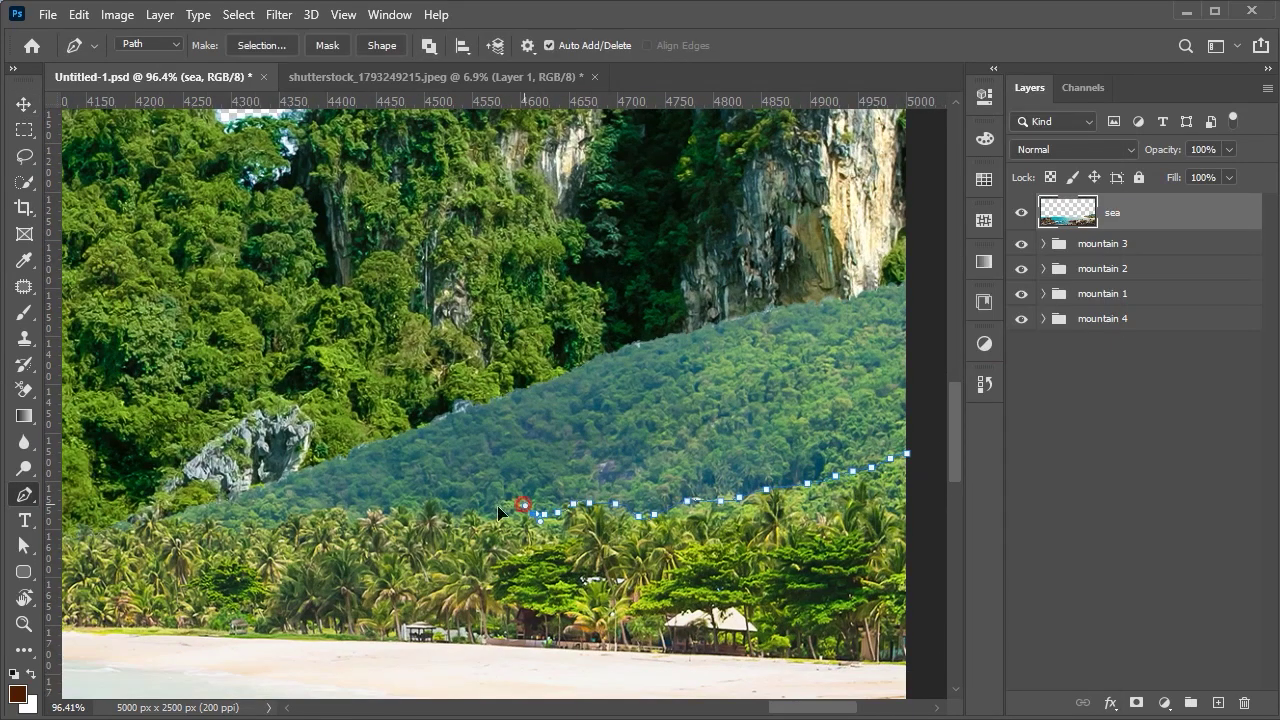
pyautogui.scroll(-1, 470, 262)
pyautogui.click(262, 45)
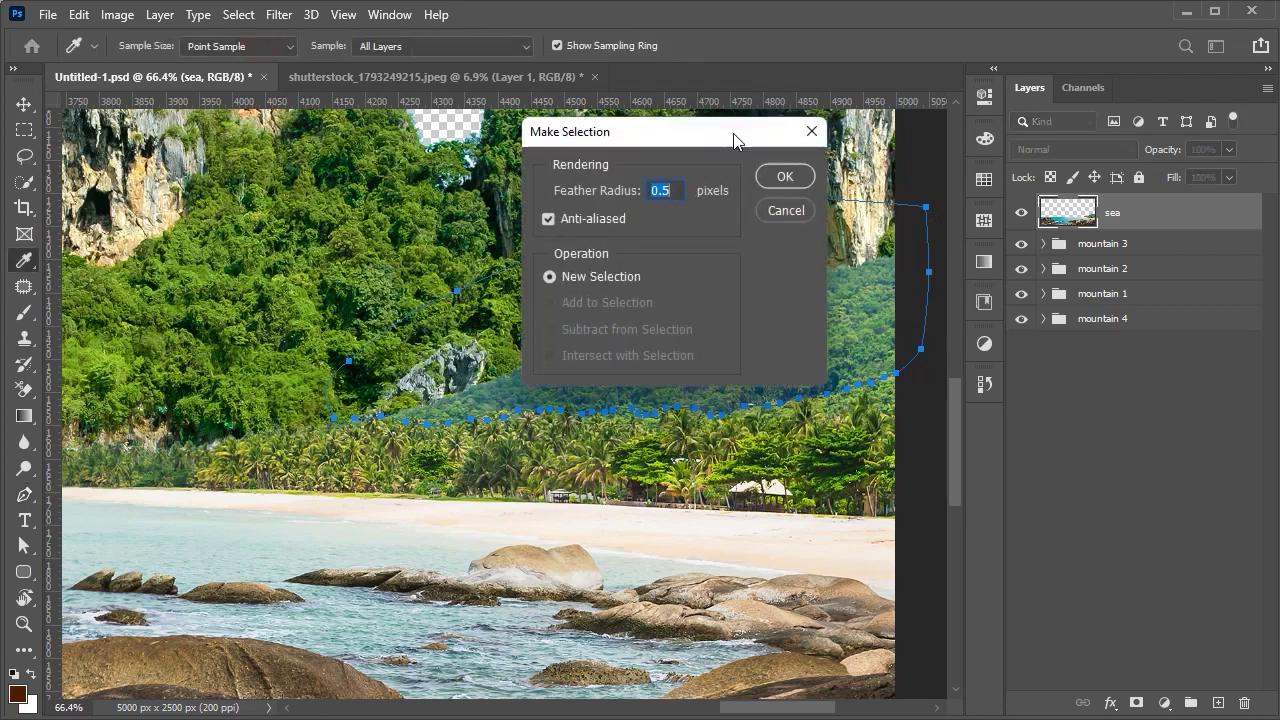
pyautogui.press('Return')
pyautogui.press('Delete')
pyautogui.hotkey('ctrl', 'd')
pyautogui.scroll(-3, 628, 333)
pyautogui.scroll(-2, 580, 394)
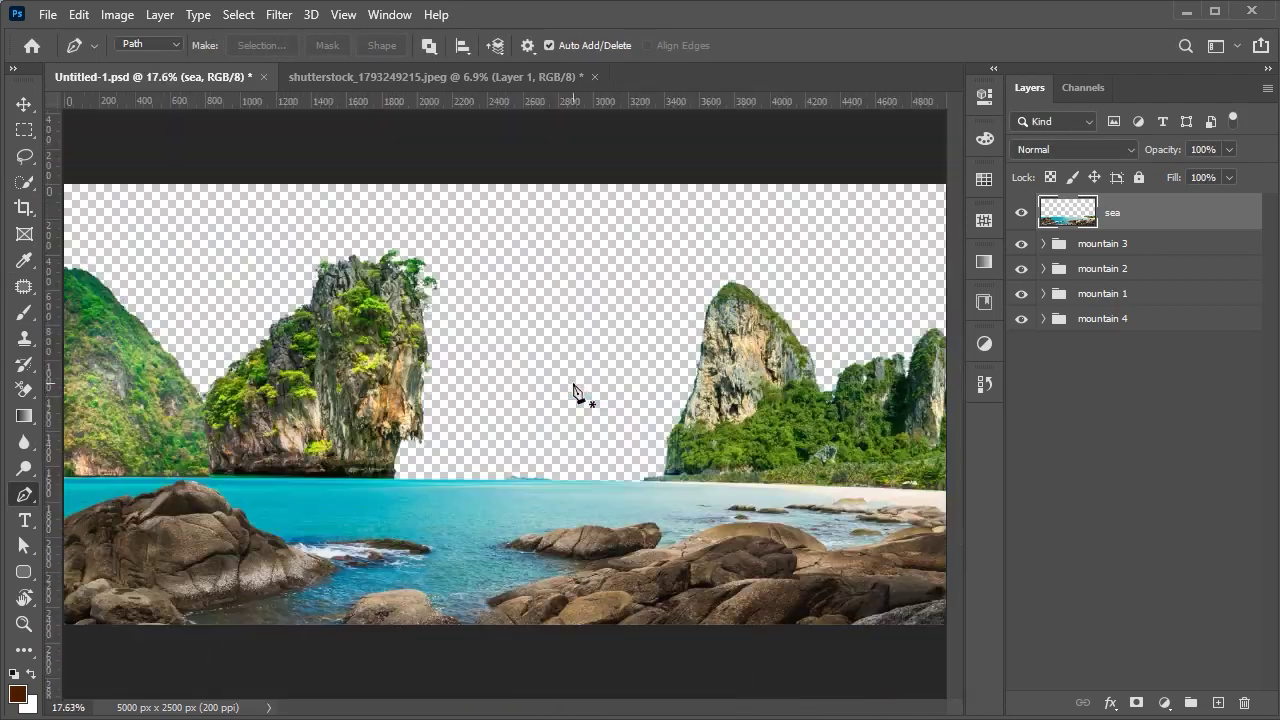
pyautogui.press('v')
pyautogui.rightClick(1121, 212)
# - Make the sea a Smart Object and add clipped Levels (darker midtones) and Curves adjustments
pyautogui.click(1021, 276)
pyautogui.click(1163, 703)
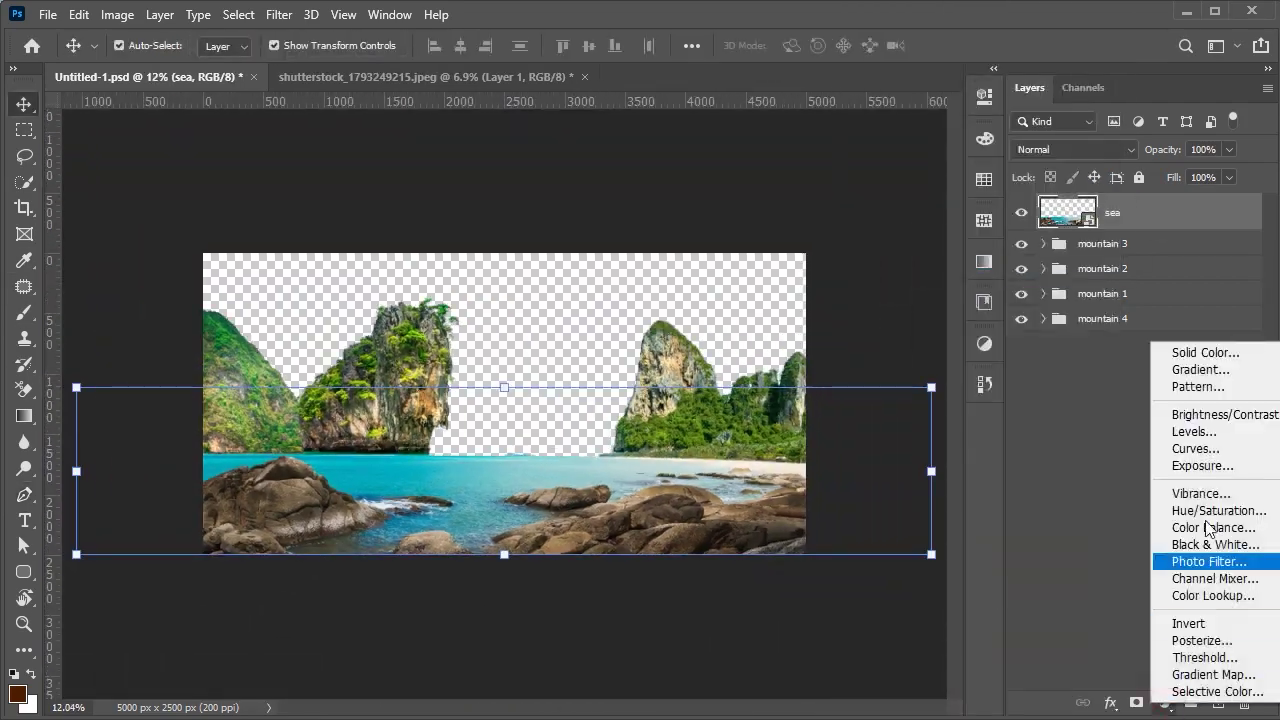
pyautogui.click(1190, 423)
pyautogui.moveTo(830, 299); pyautogui.dragTo(840, 299)
pyautogui.moveTo(936, 298); pyautogui.dragTo(929, 300)
pyautogui.click(928, 89)
pyautogui.click(1163, 703)
pyautogui.click(1175, 455)
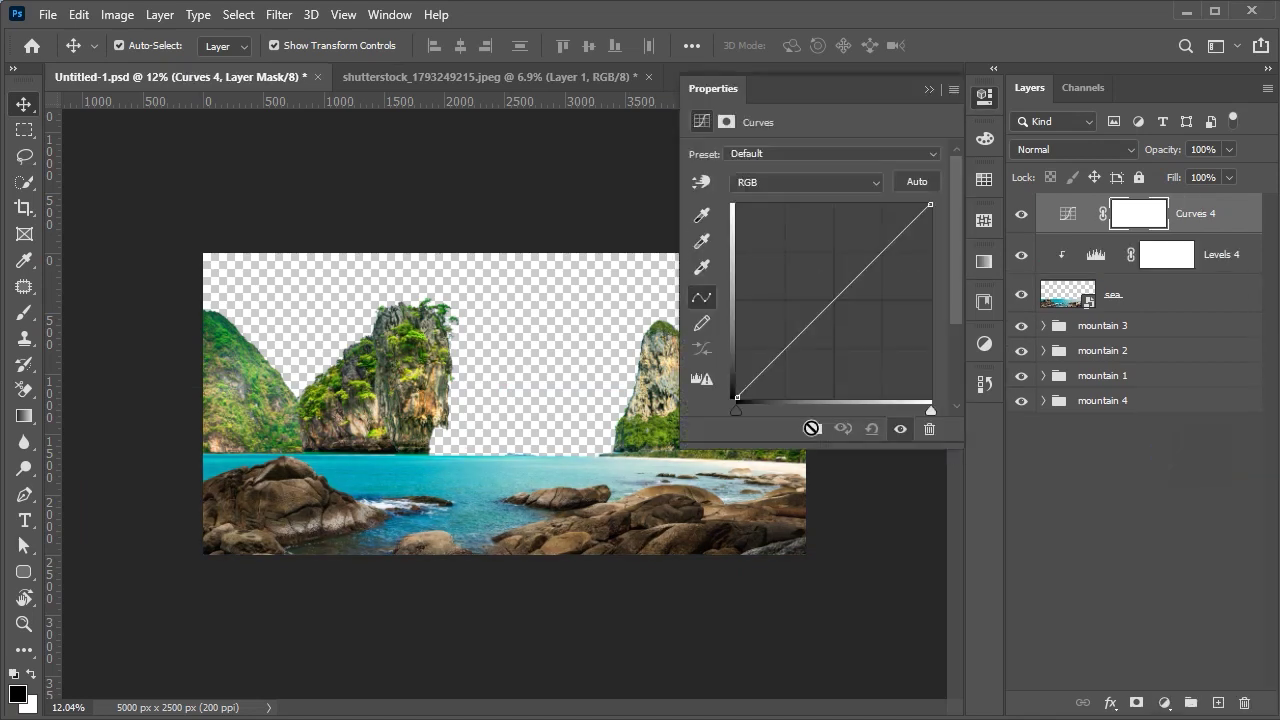
pyautogui.click(928, 89)
# - Add a clipped Color Balance shifting midtones toward cyan and adding blue to the shadows
pyautogui.click(1163, 703)
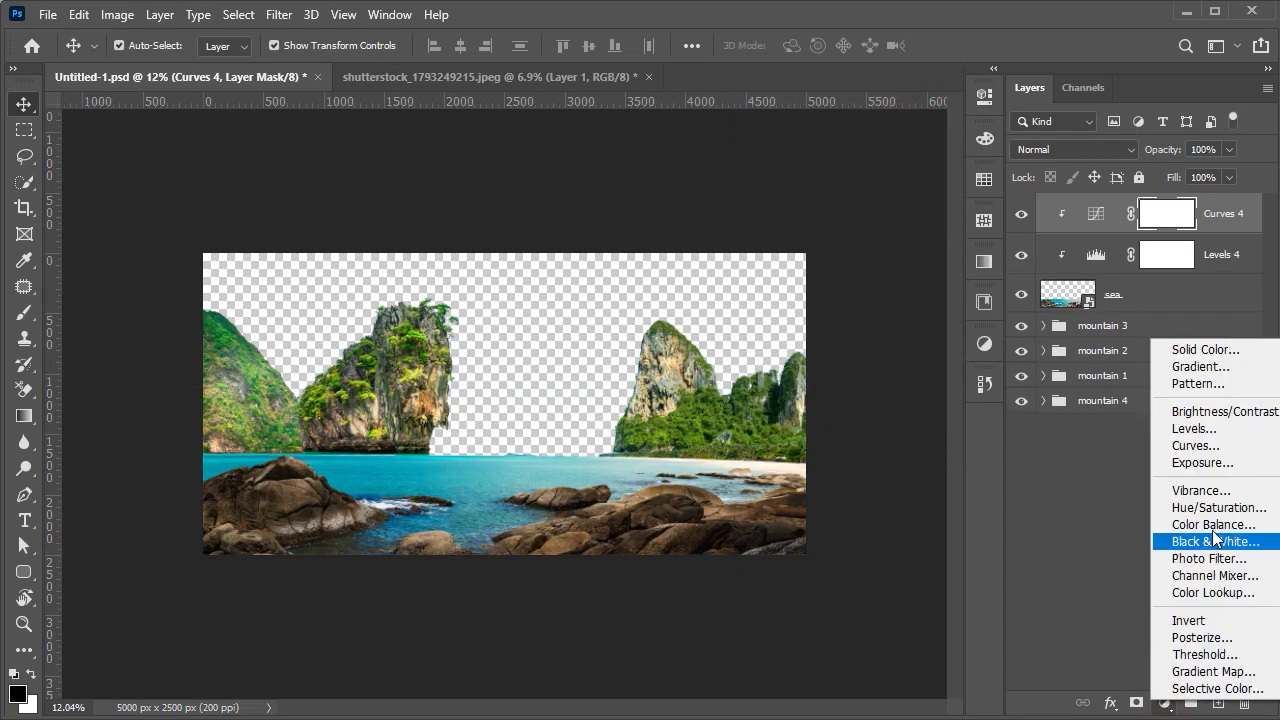
pyautogui.click(1175, 527)
pyautogui.moveTo(777, 267); pyautogui.dragTo(783, 264)
pyautogui.moveTo(788, 200); pyautogui.dragTo(773, 201)
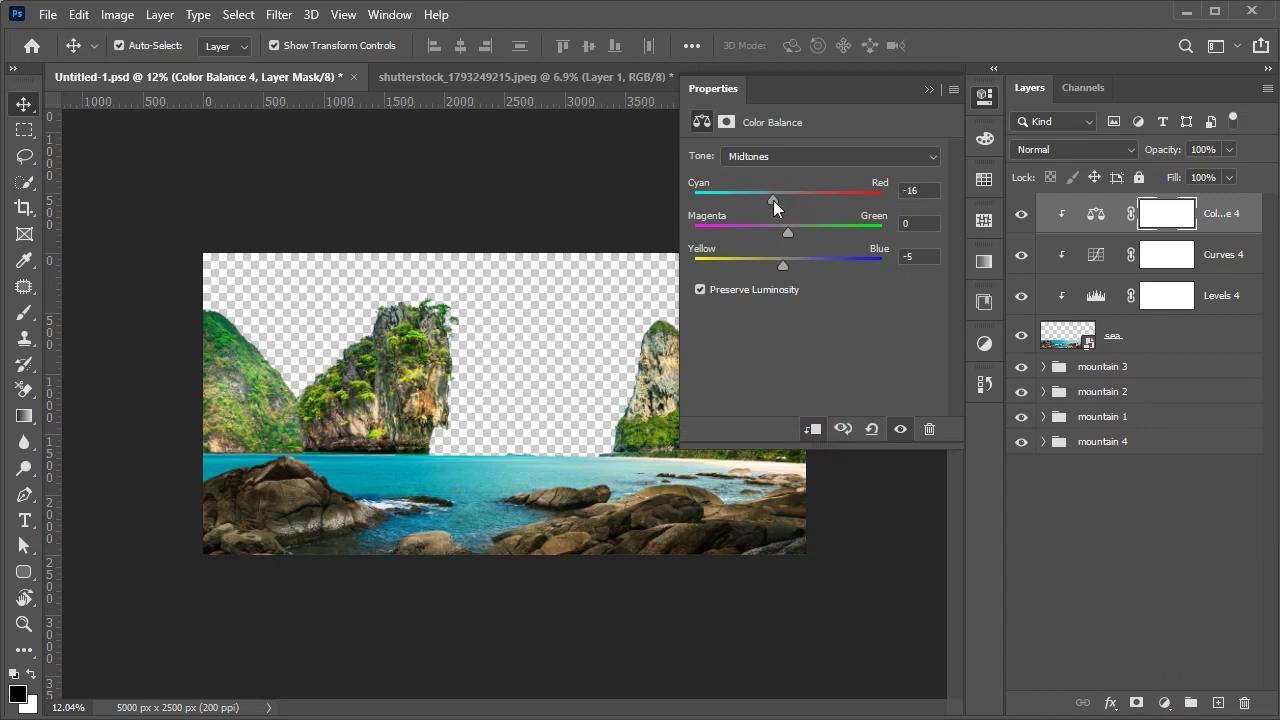
pyautogui.click(830, 156)
pyautogui.click(745, 171)
pyautogui.moveTo(776, 265); pyautogui.dragTo(781, 266)
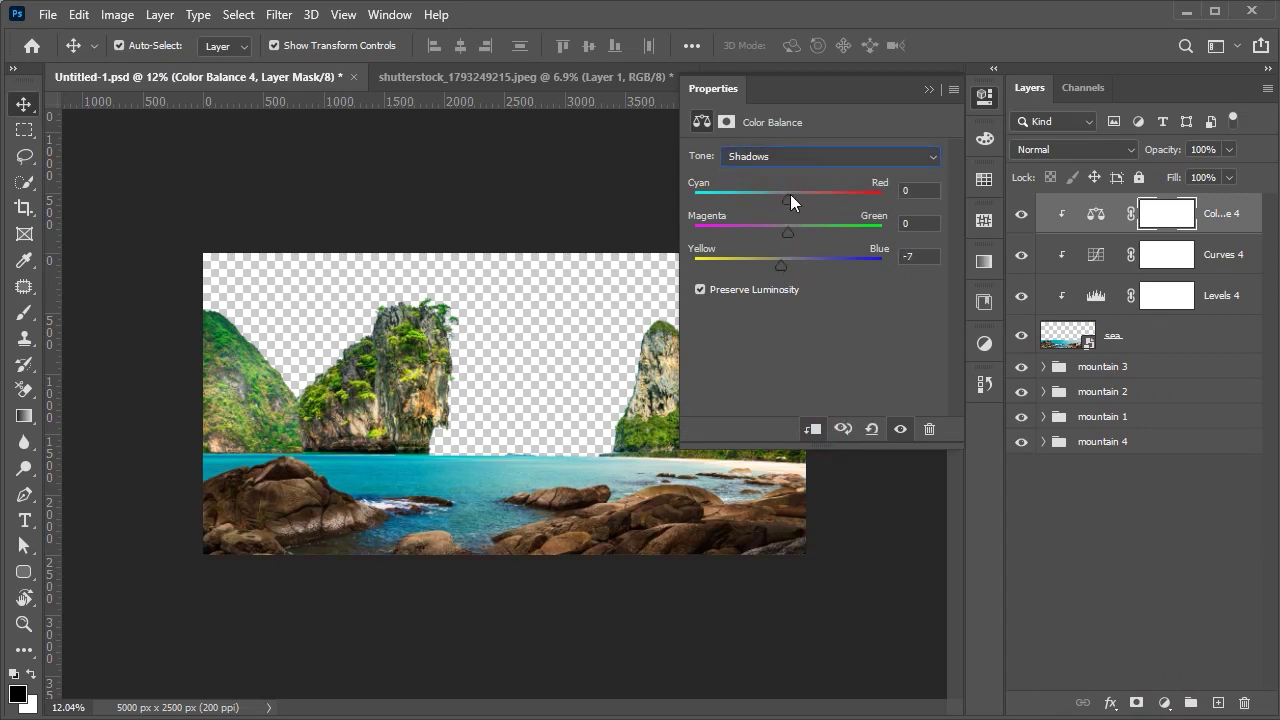
pyautogui.moveTo(790, 196); pyautogui.dragTo(784, 199)
pyautogui.click(928, 89)
# - Add a clipped Selective Color adjustment tuning the neutrals' black and colour mix
pyautogui.click(1163, 703)
pyautogui.click(1190, 690)
pyautogui.moveTo(814, 335); pyautogui.dragTo(821, 335)
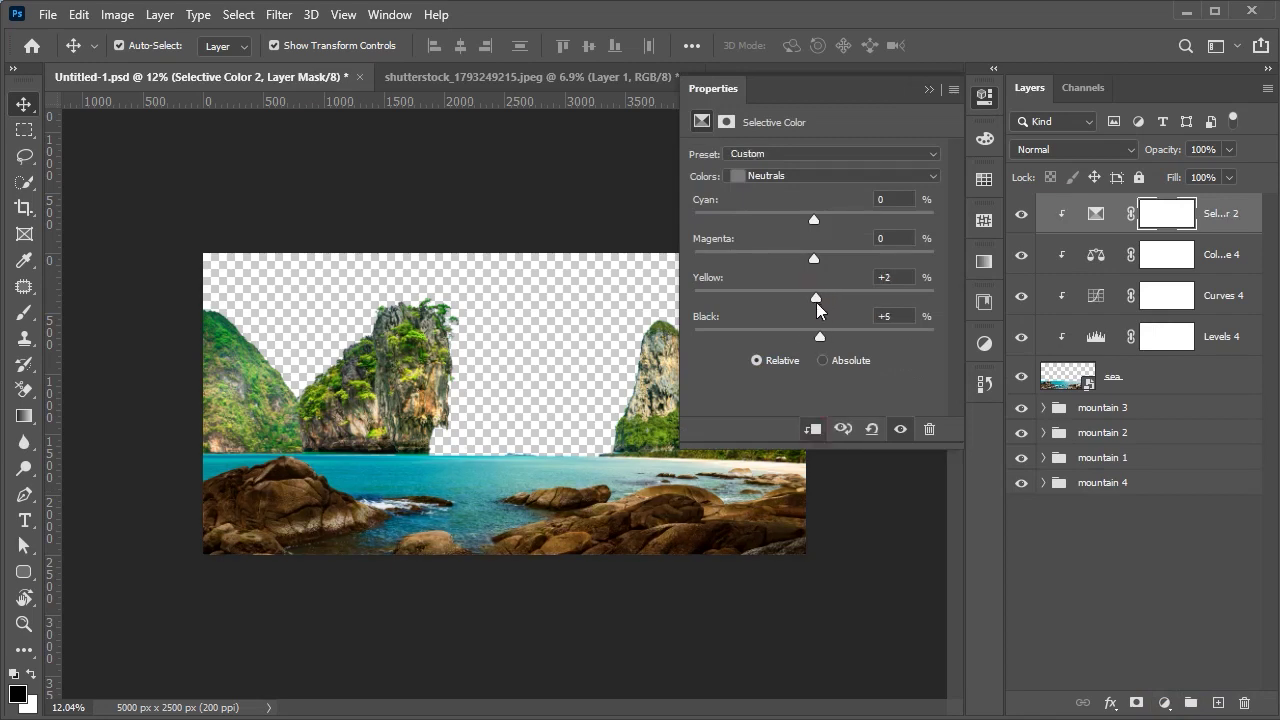
pyautogui.moveTo(814, 258); pyautogui.dragTo(817, 219)
pyautogui.click(928, 89)
# - Add a 3Strip Color Lookup to the sea at 63% opacity
pyautogui.click(1163, 703)
pyautogui.click(1200, 593)
pyautogui.click(839, 157)
pyautogui.click(839, 222)
pyautogui.scroll(-3, 825, 155)
pyautogui.scroll(-1, 825, 155)
pyautogui.scroll(-1, 825, 155)
pyautogui.scroll(-2, 825, 155)
pyautogui.scroll(-1, 825, 155)
pyautogui.scroll(5, 825, 155)
pyautogui.scroll(1, 825, 155)
pyautogui.click(825, 155)
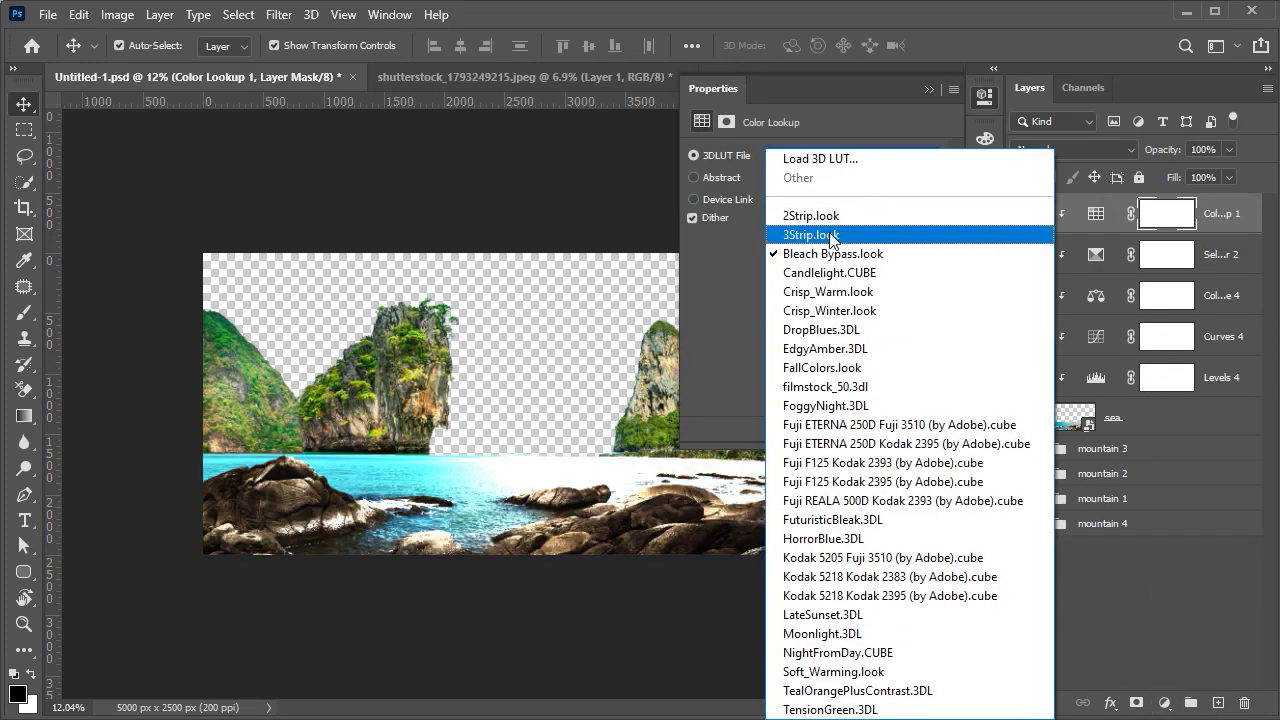
pyautogui.click(831, 235)
pyautogui.click(927, 90)
pyautogui.moveTo(1160, 150); pyautogui.dragTo(1140, 160)
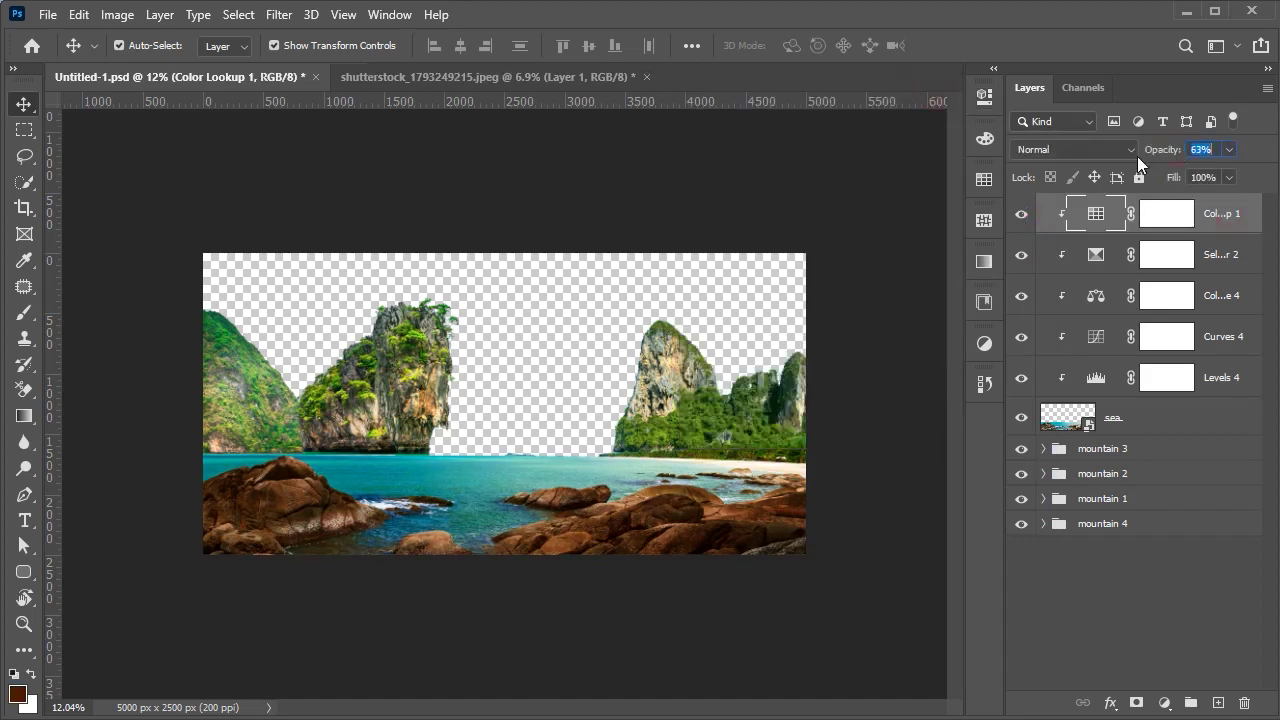
pyautogui.click(1021, 214)
# - Add a clipped, inverted-mask Levels at 0.86 and paint it onto the water near the rocks
pyautogui.click(1163, 703)
pyautogui.click(1125, 434)
pyautogui.moveTo(829, 299); pyautogui.dragTo(838, 298)
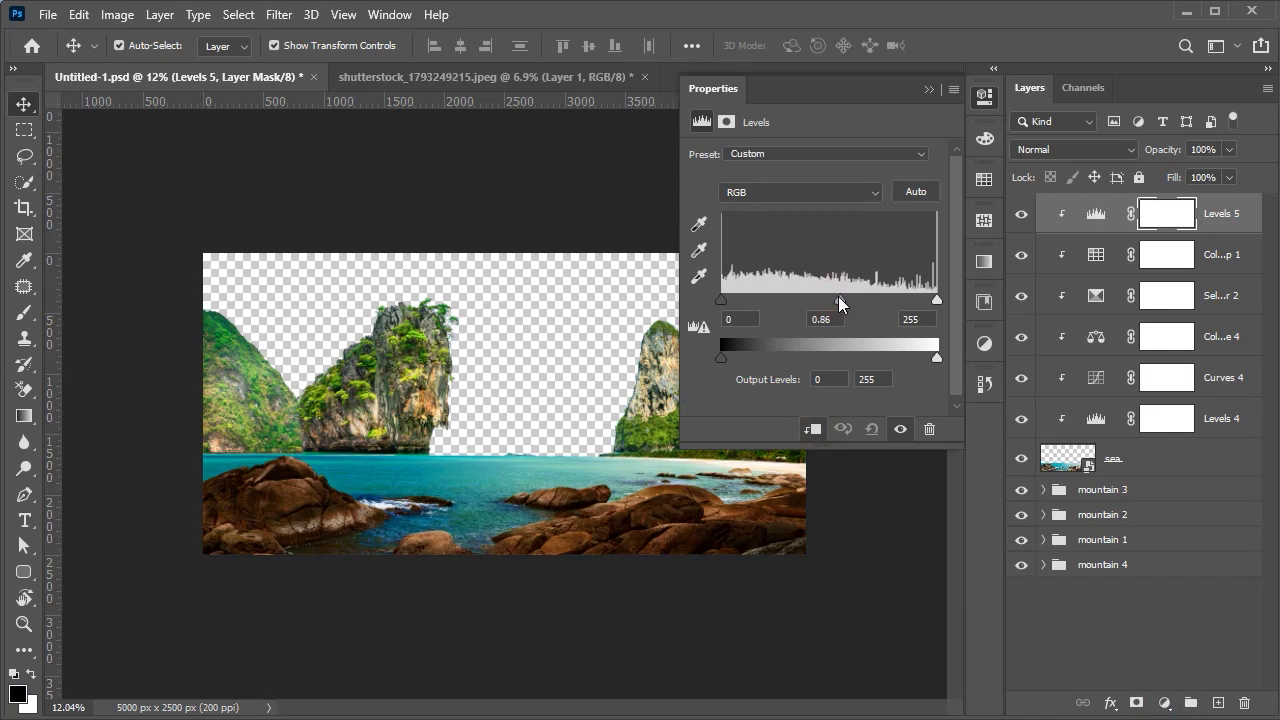
pyautogui.click(928, 89)
pyautogui.hotkey('ctrl', 'i')
pyautogui.press('b')
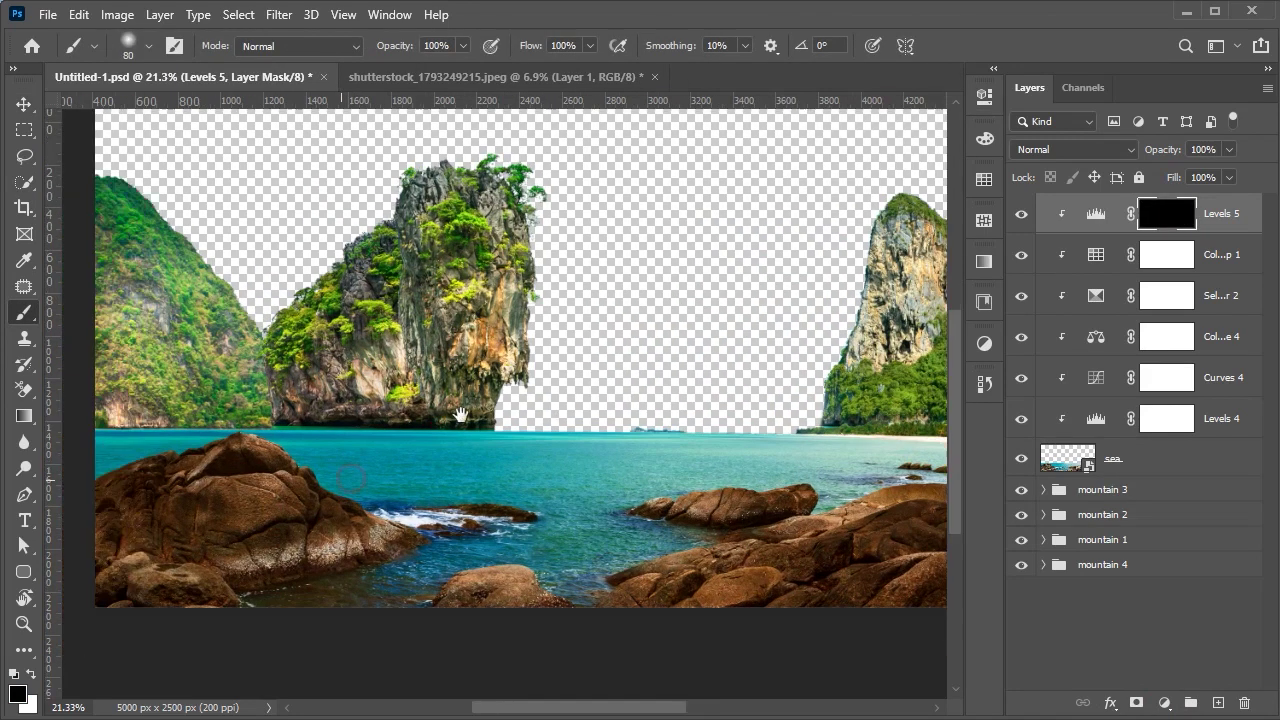
pyautogui.scroll(3, 525, 330)
pyautogui.press('x')
pyautogui.press(']')
pyautogui.click(396, 423)
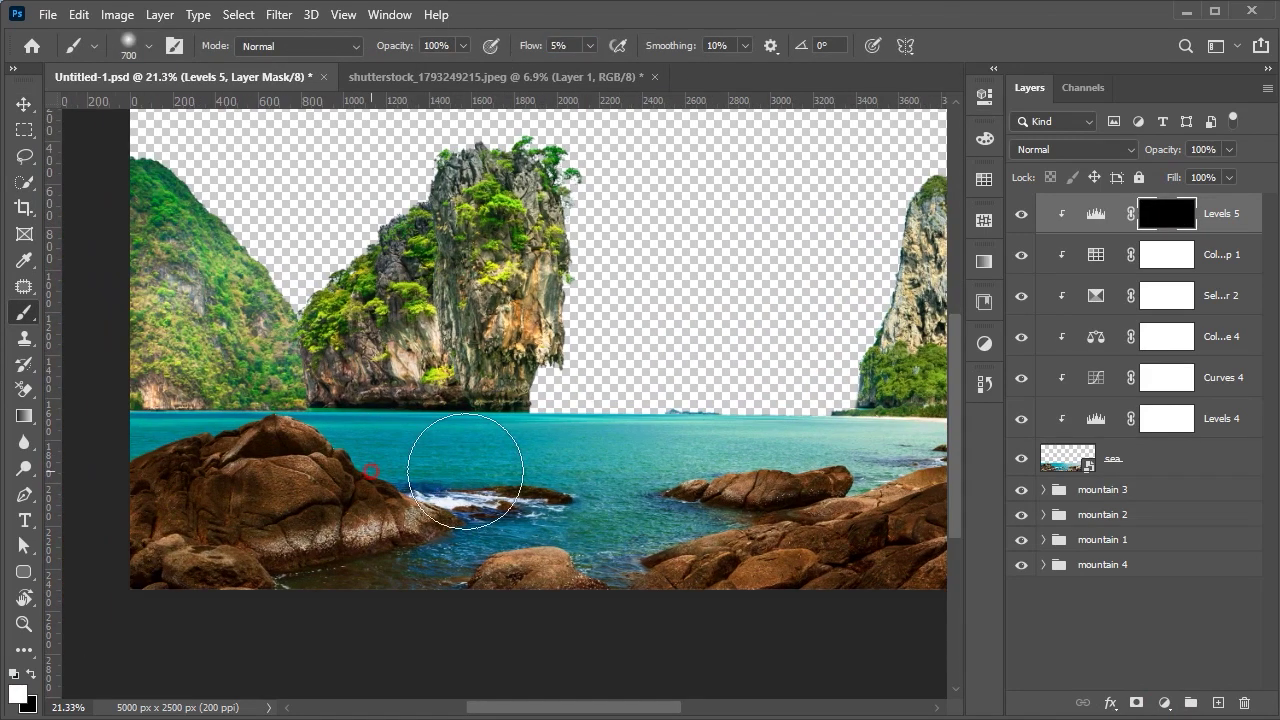
# - Select all layers from the top Levels adjustment down to the sea layer
pyautogui.hscroll(5, 427, 446)
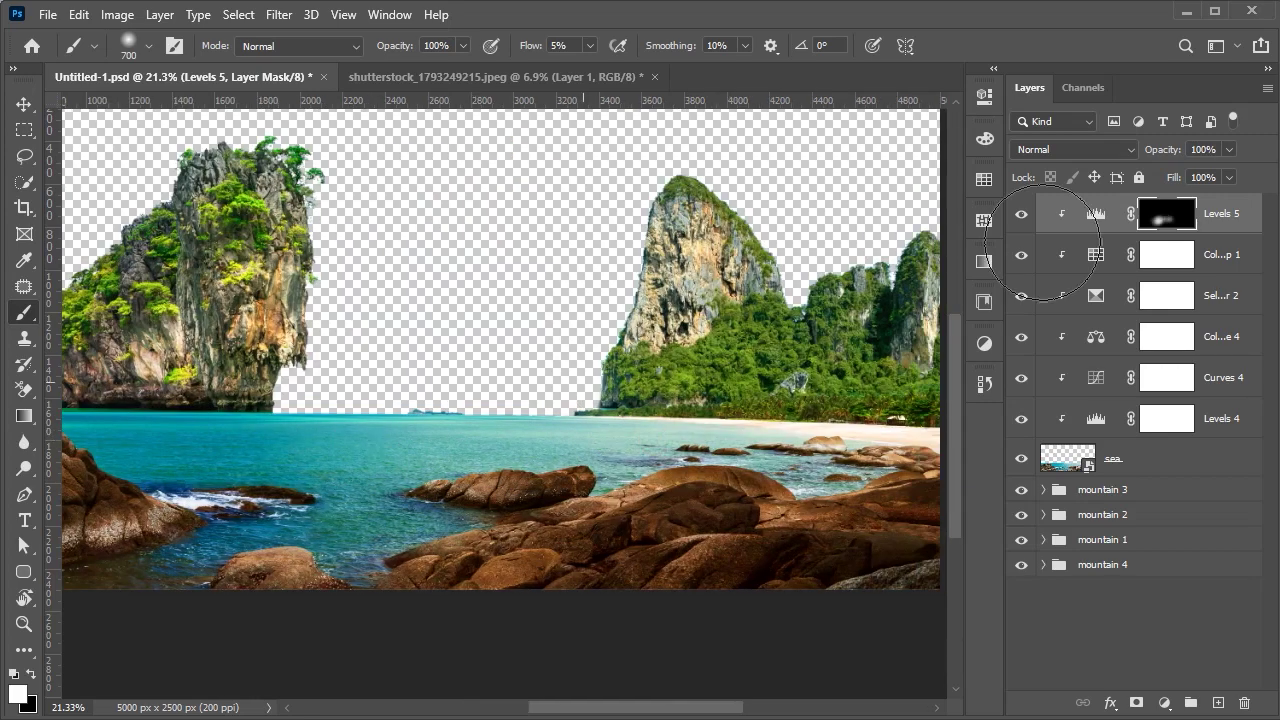
pyautogui.press('v')
pyautogui.scroll(-3, 639, 470)
pyautogui.click(1150, 458)
pyautogui.keyDown('shift'); pyautogui.click(1108, 213); pyautogui.keyUp('shift')
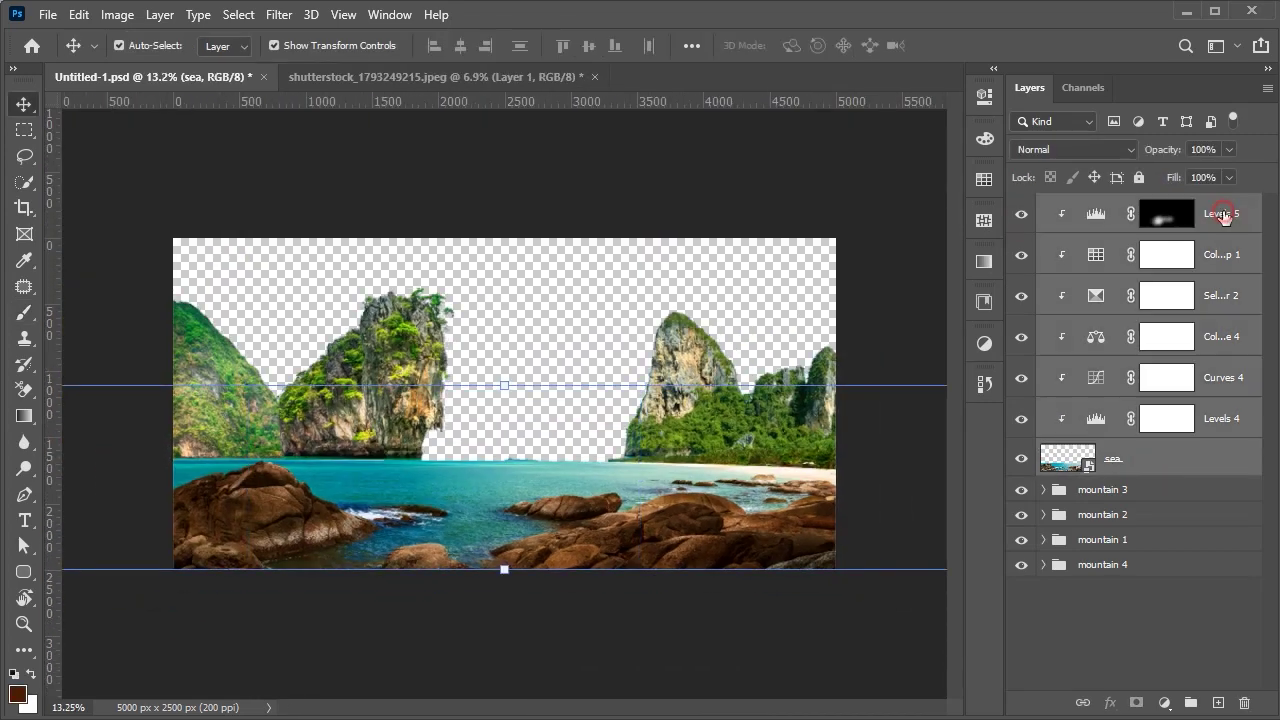
# - Group the sea layers as 'sea' and close the beach photo without saving
pyautogui.hotkey('ctrl', 'g')
pyautogui.doubleClick(1095, 206)
pyautogui.write('sea')
pyautogui.press('Return')
pyautogui.click(619, 76)
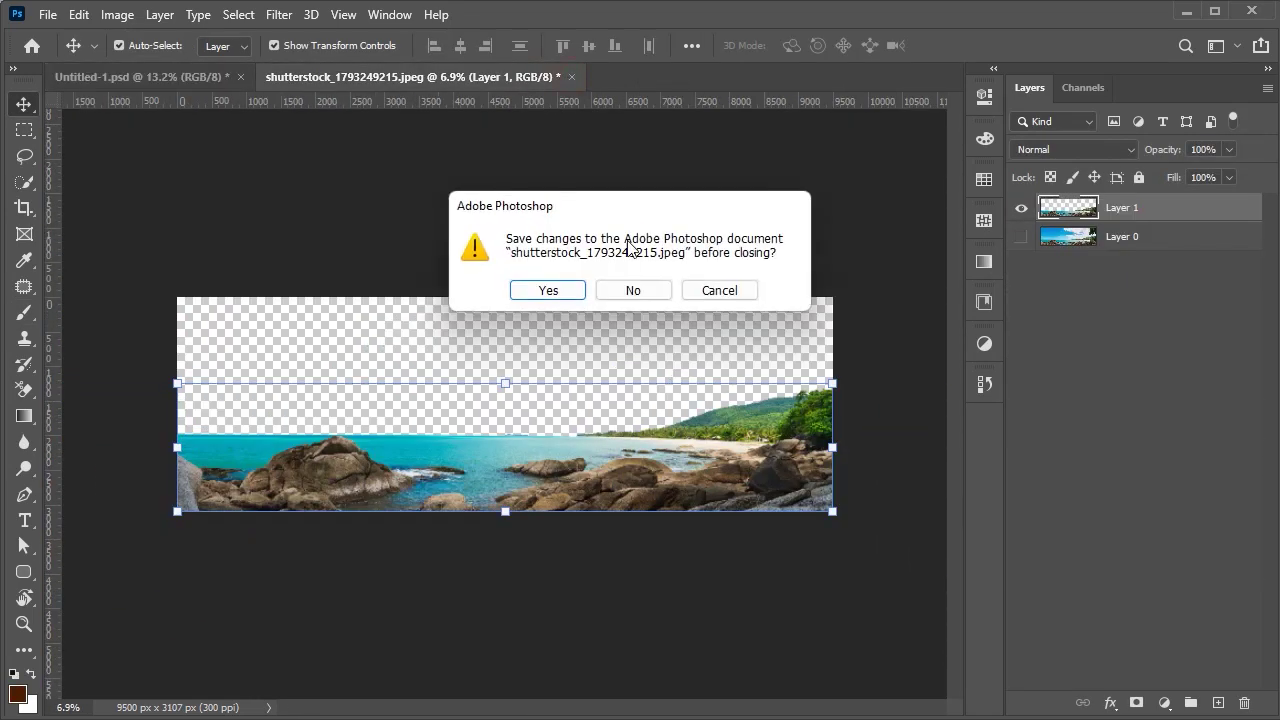
pyautogui.click(628, 289)
pyautogui.hotkey('ctrl', '0')
# - Add a clipped Color Lookup at the top of the sea group with an inverted mask
pyautogui.click(1043, 205)
pyautogui.click(1130, 238)
pyautogui.click(1164, 703)
pyautogui.click(1205, 597)
pyautogui.click(875, 157)
pyautogui.click(820, 497)
pyautogui.press('Down')
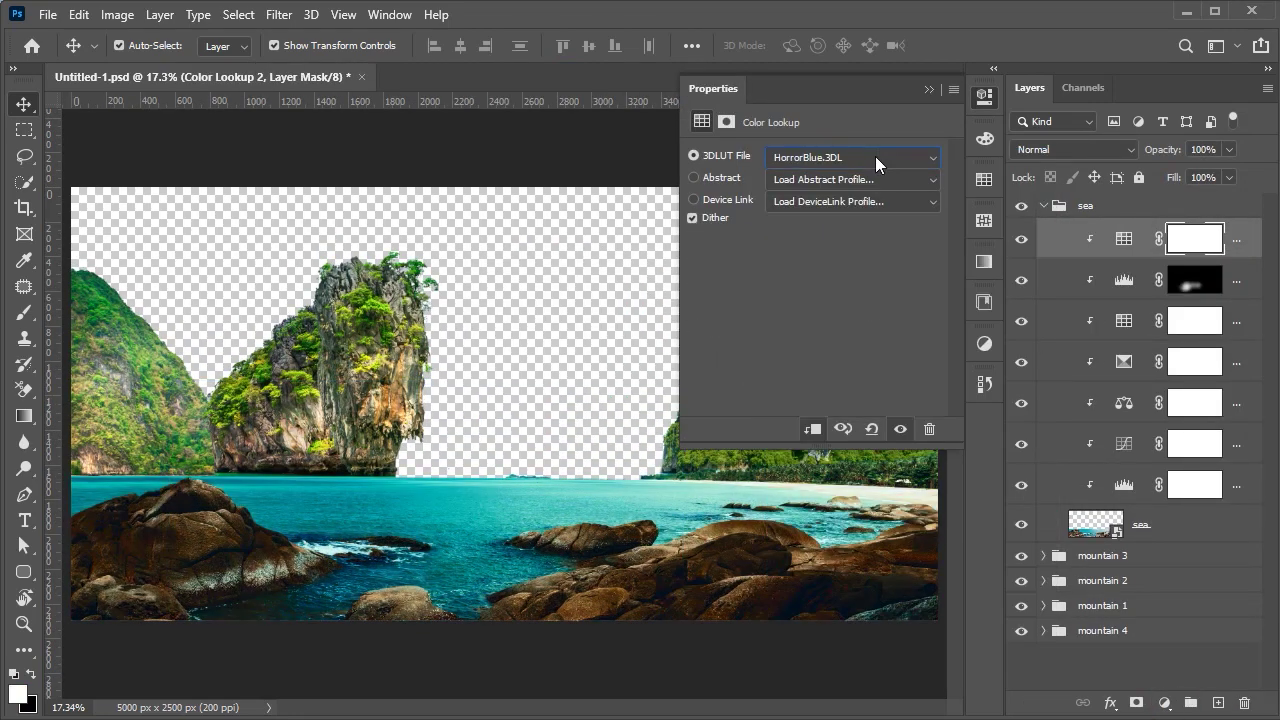
pyautogui.press('Down')
pyautogui.click(978, 193)
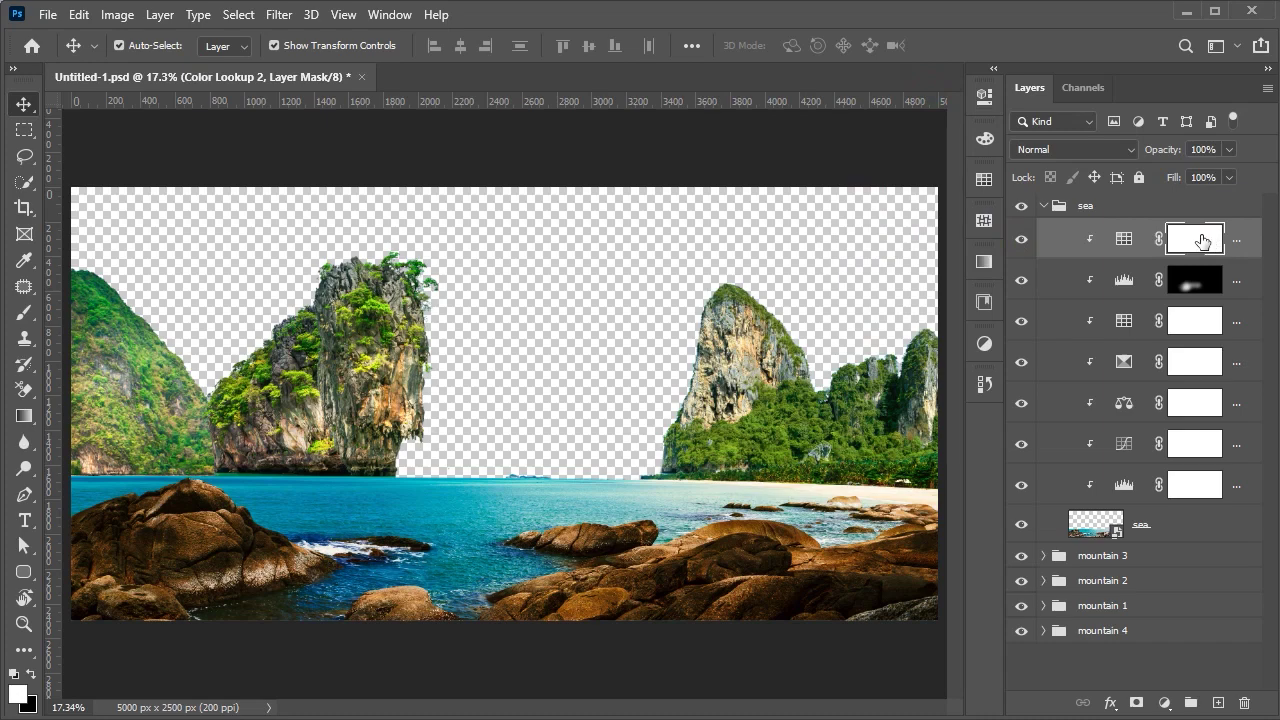
pyautogui.hotkey('ctrl', 'i')
# - Switch the new lookup's preset to NightFromDay
pyautogui.press('b')
pyautogui.scroll(-1, 511, 457)
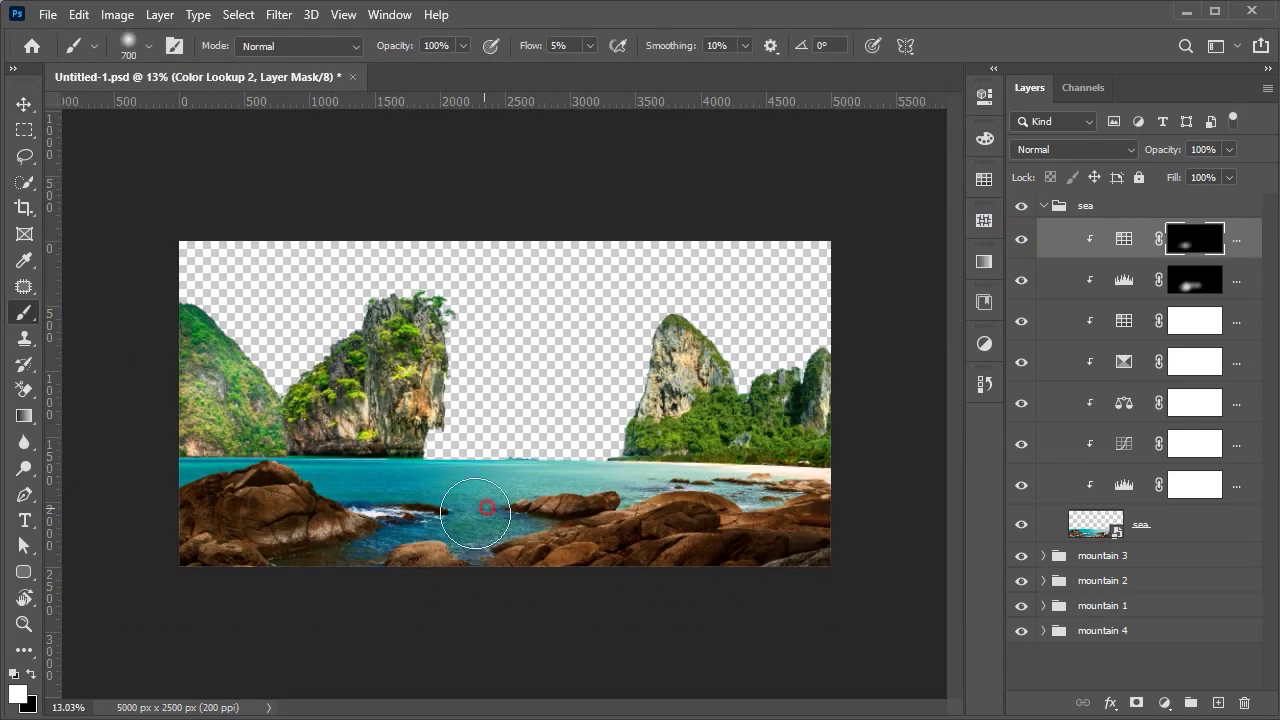
pyautogui.click(1021, 239)
pyautogui.hotkey('ctrl', '+')
pyautogui.click(1164, 703)
pyautogui.click(1200, 604)
pyautogui.click(857, 155)
pyautogui.click(857, 652)
pyautogui.click(985, 96)
# - Lower the NightFromDay lookup to 43% opacity, then hide it
pyautogui.hotkey('ctrl', '0')
pyautogui.click(1021, 239)
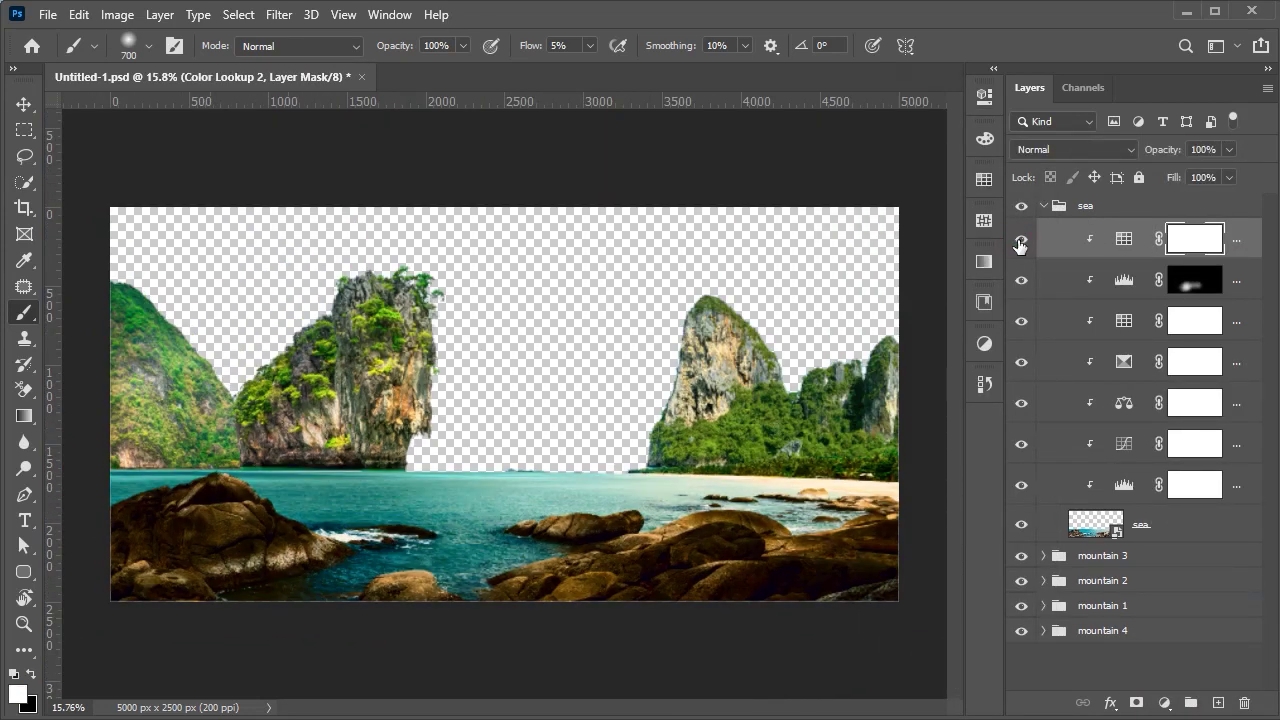
pyautogui.click(1237, 236)
pyautogui.moveTo(1172, 155); pyautogui.dragTo(1022, 244)
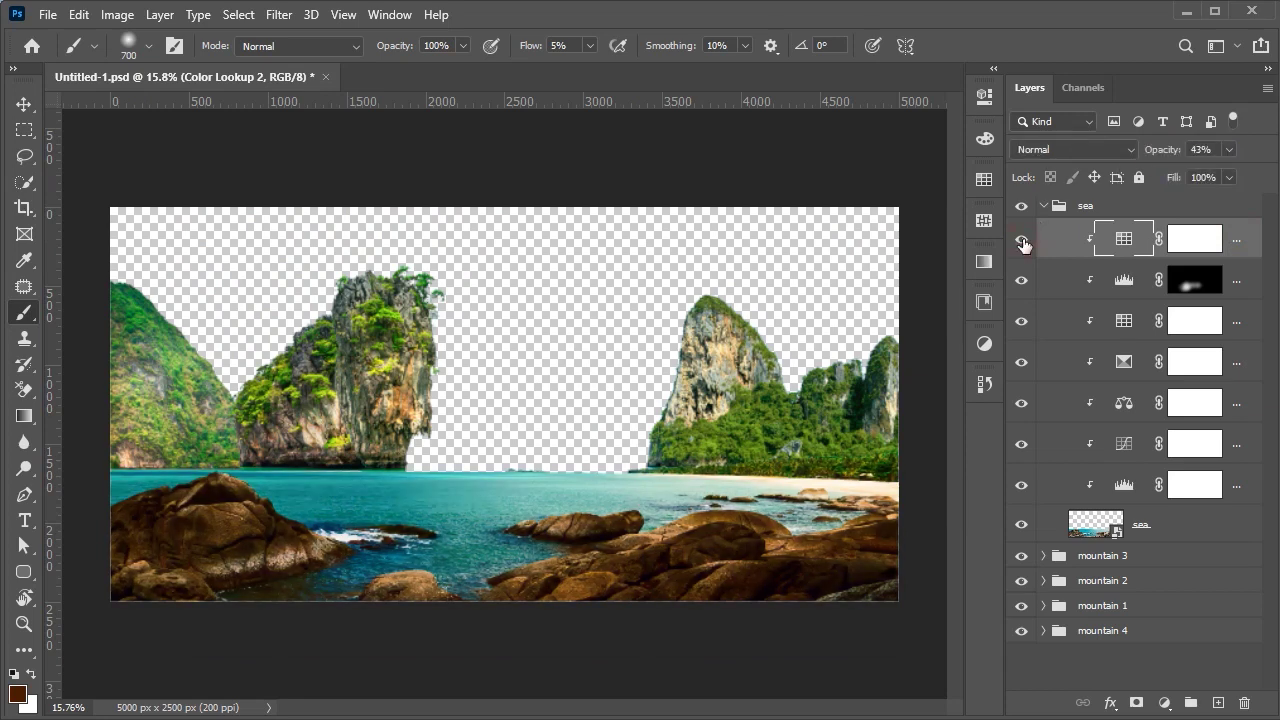
pyautogui.click(1021, 240)
pyautogui.click(1044, 206)
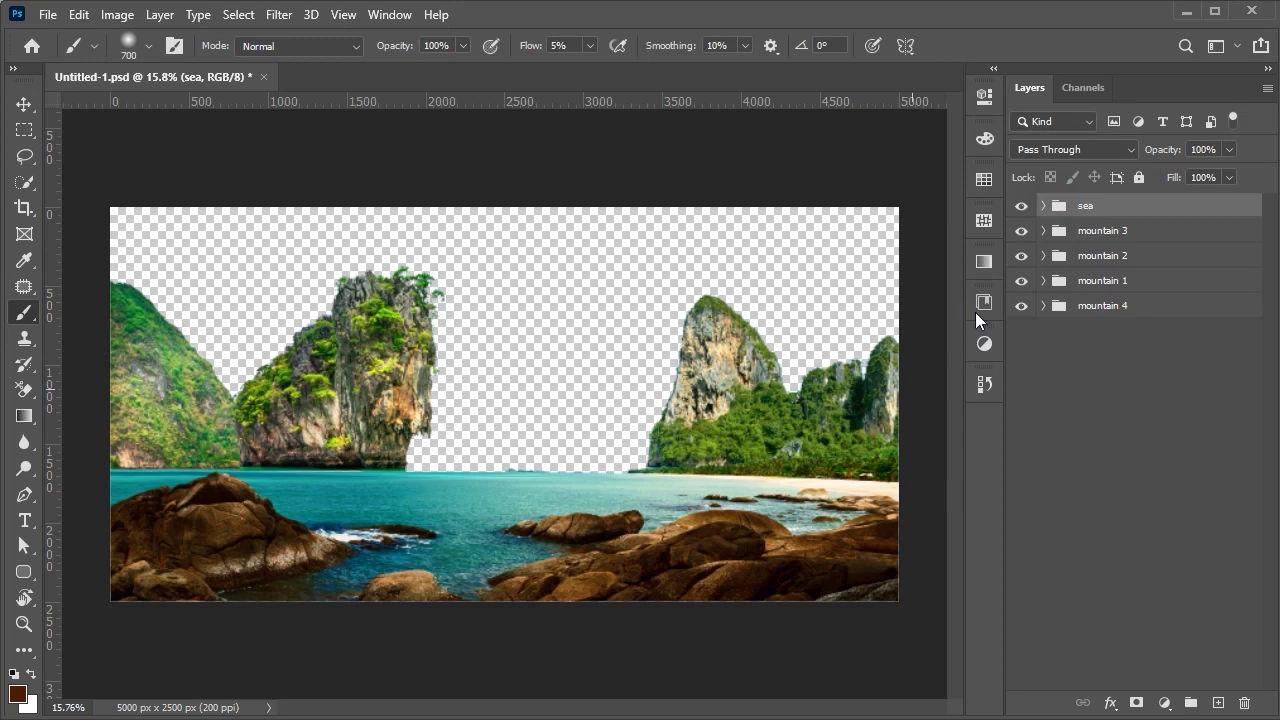
# - Add a clipped Curves darkening with an inverted mask painted onto the middle of the water
pyautogui.click(1164, 703)
pyautogui.click(1192, 449)
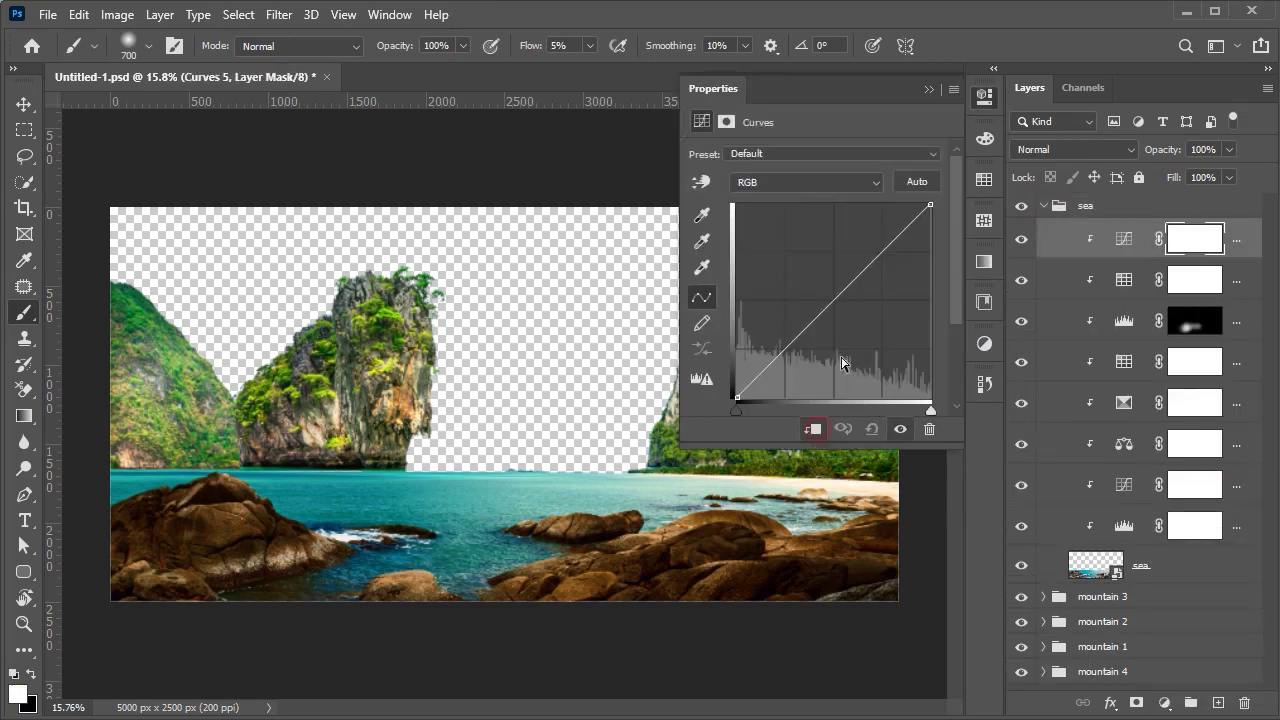
pyautogui.moveTo(842, 293); pyautogui.dragTo(842, 307)
pyautogui.click(929, 92)
pyautogui.hotkey('ctrl', 'i')
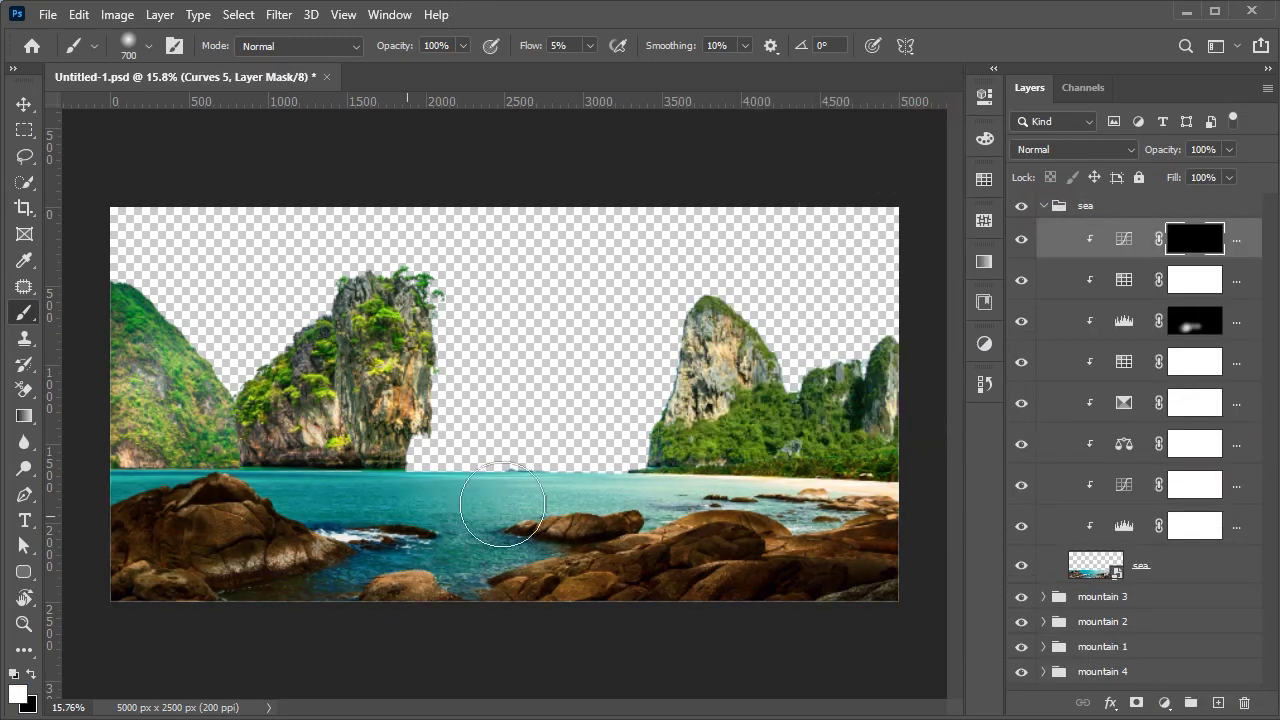
pyautogui.moveTo(569, 532); pyautogui.dragTo(515, 510)
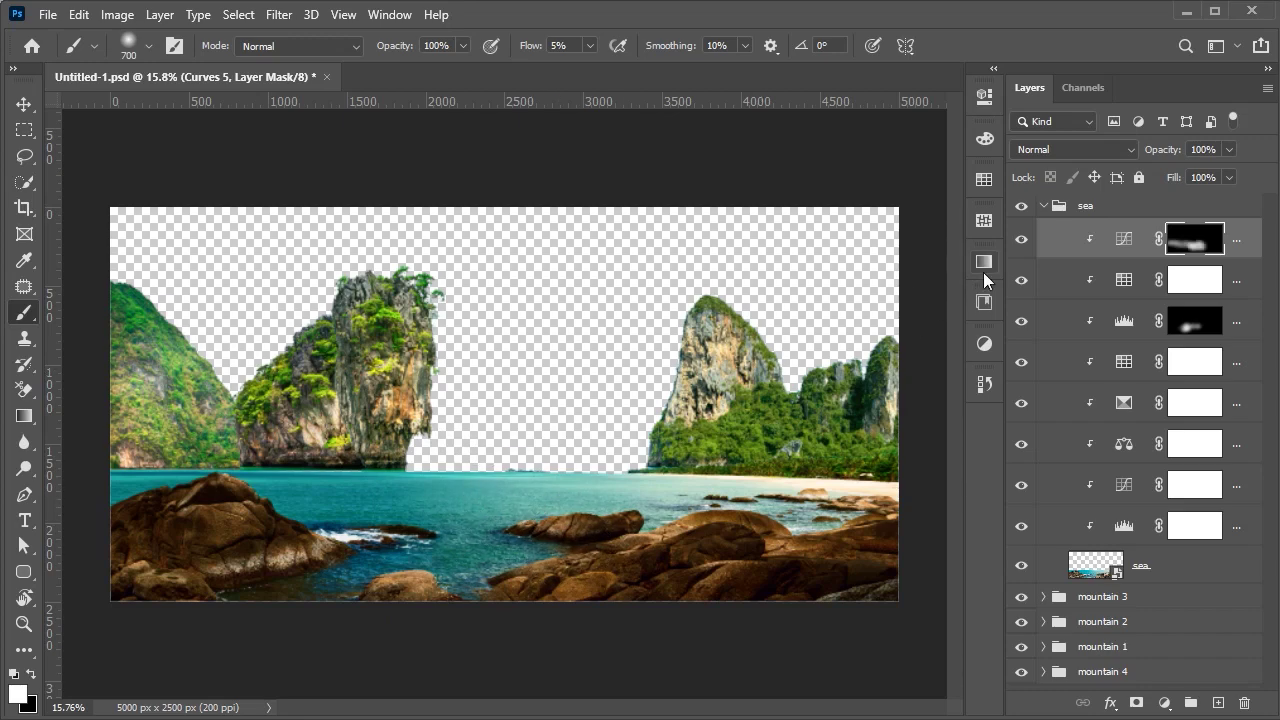
# - Add a Color Balance with Yellow–Blue at −4 and collapse the sea group
pyautogui.click(1164, 703)
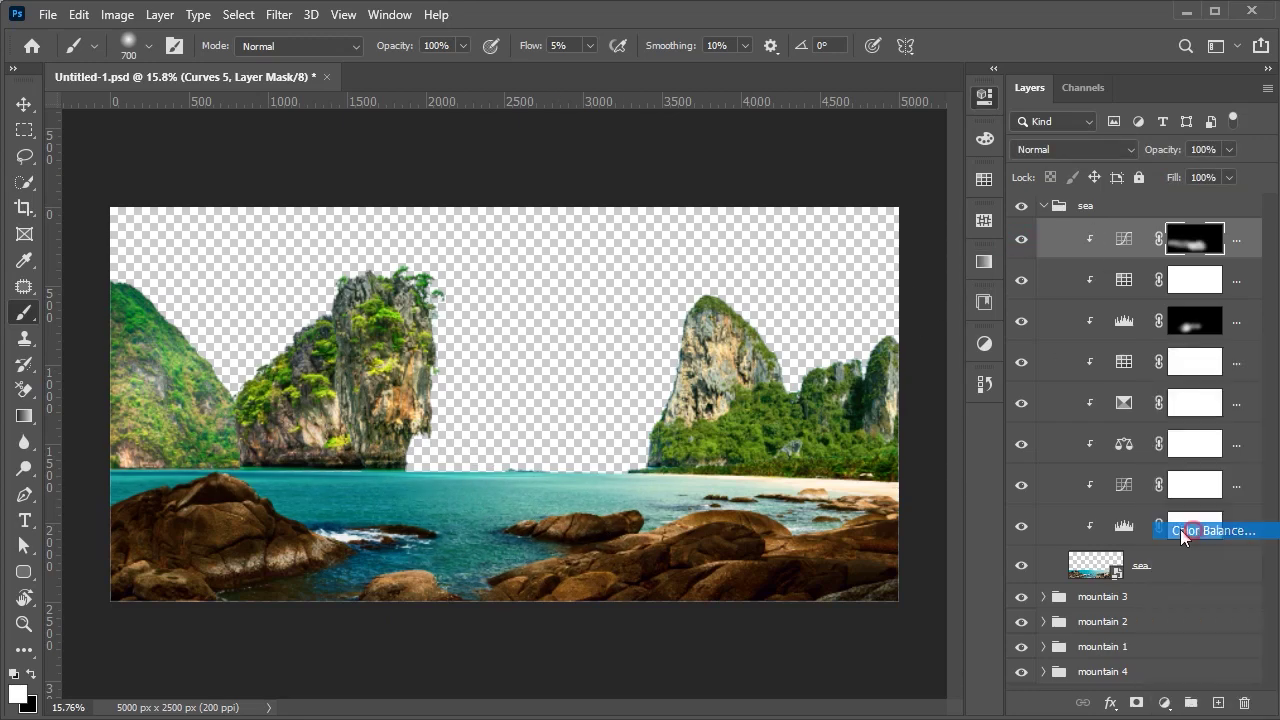
pyautogui.click(1180, 529)
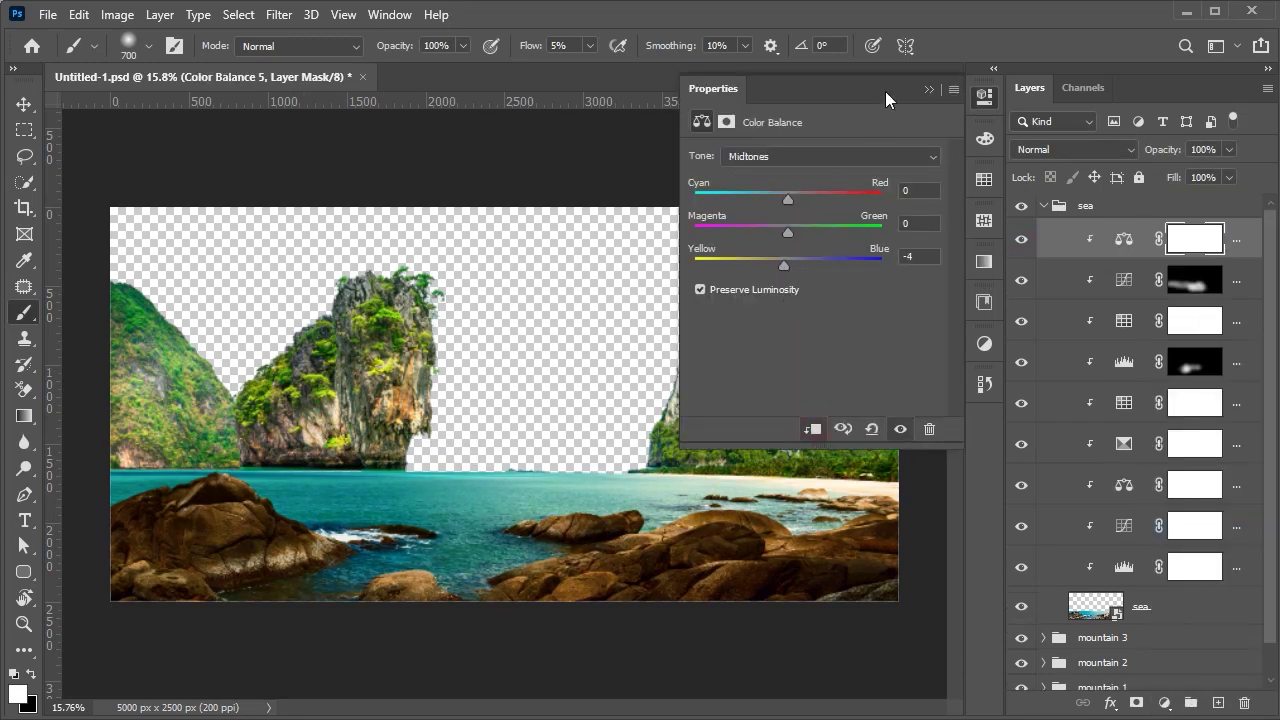
pyautogui.click(929, 88)
pyautogui.click(1044, 205)
# - Add a Black & White adjustment with colour sliders at -200 so the trees turn black
pyautogui.press('v')
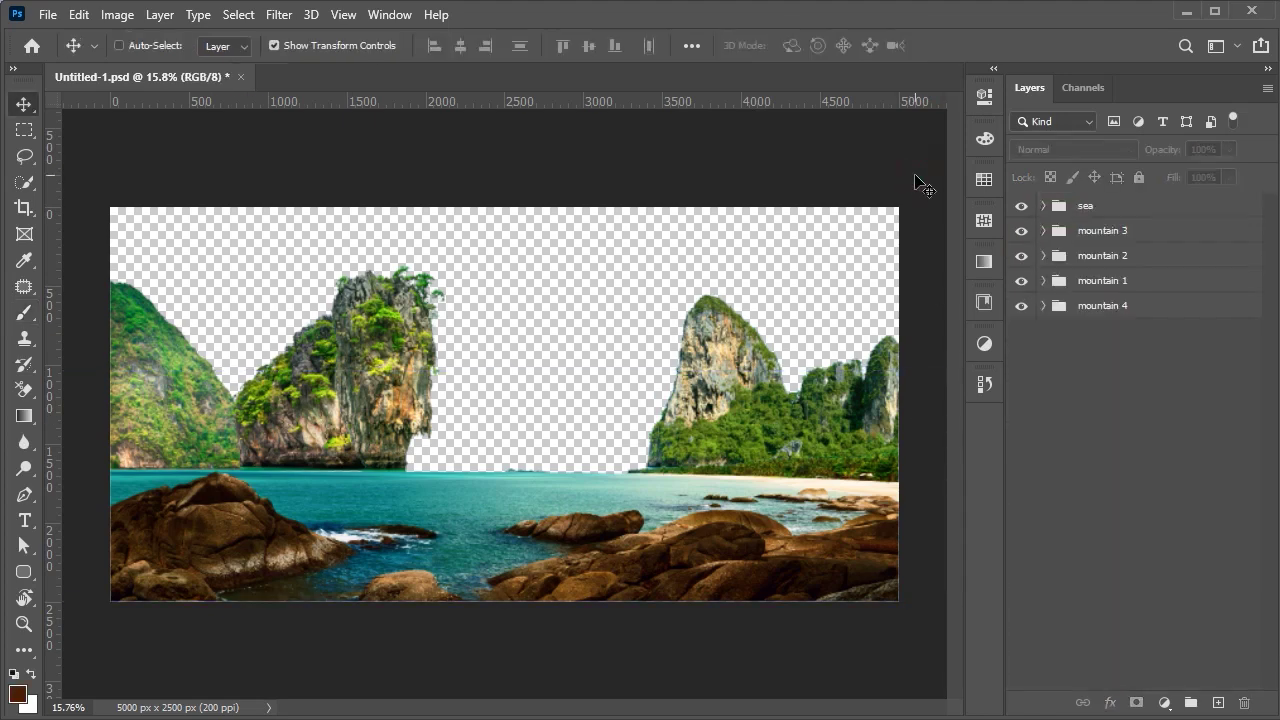
pyautogui.hotkey('ctrl', '0')
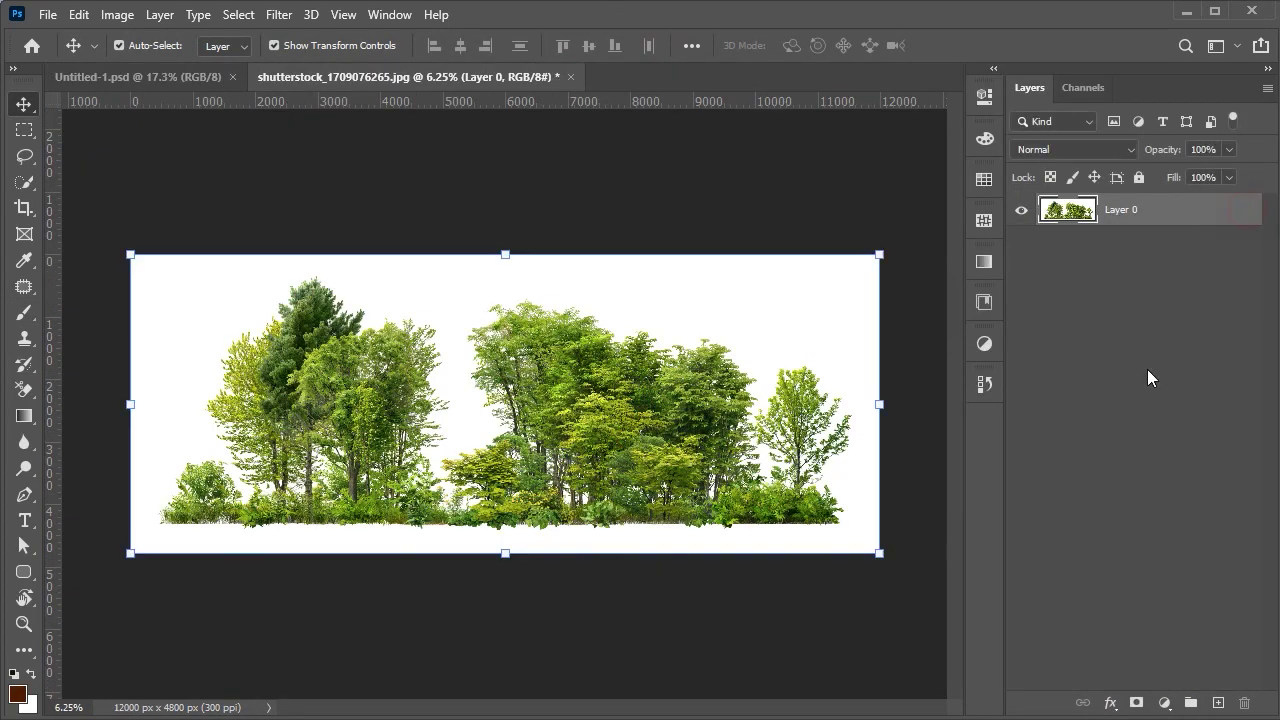
pyautogui.click(1164, 703)
pyautogui.click(1210, 545)
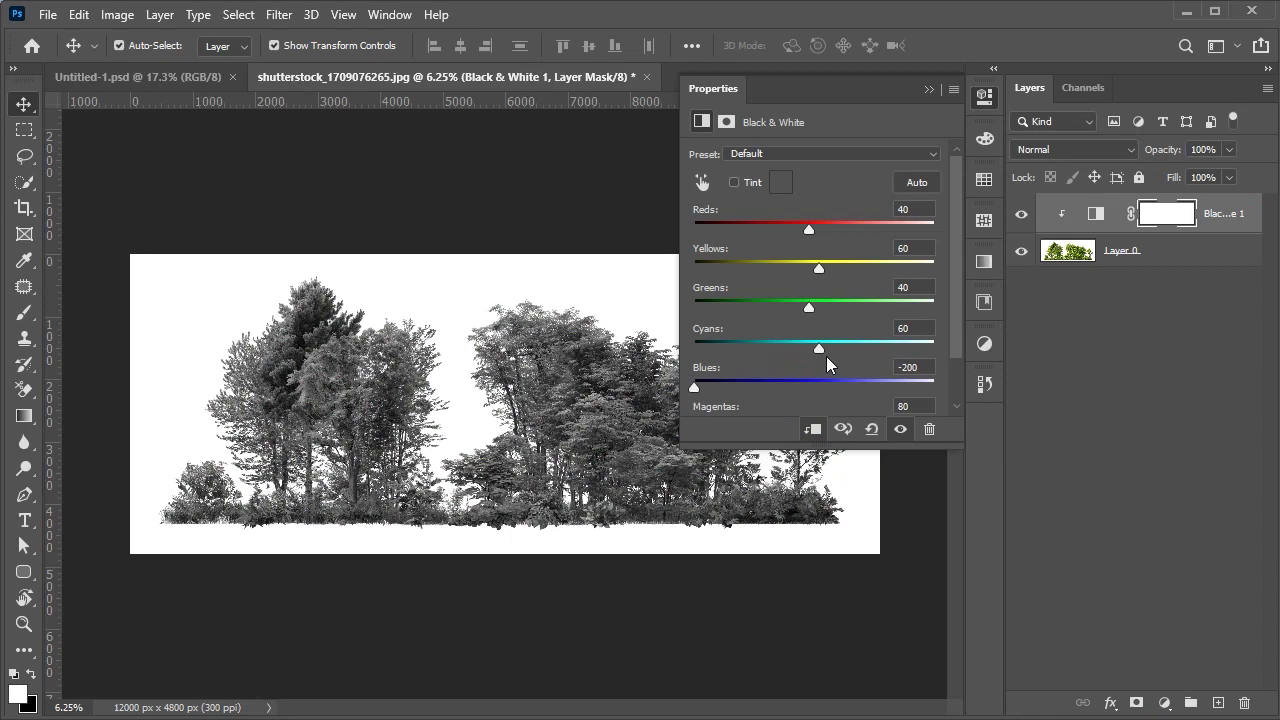
pyautogui.moveTo(809, 308); pyautogui.dragTo(694, 307)
pyautogui.moveTo(819, 268); pyautogui.dragTo(694, 268)
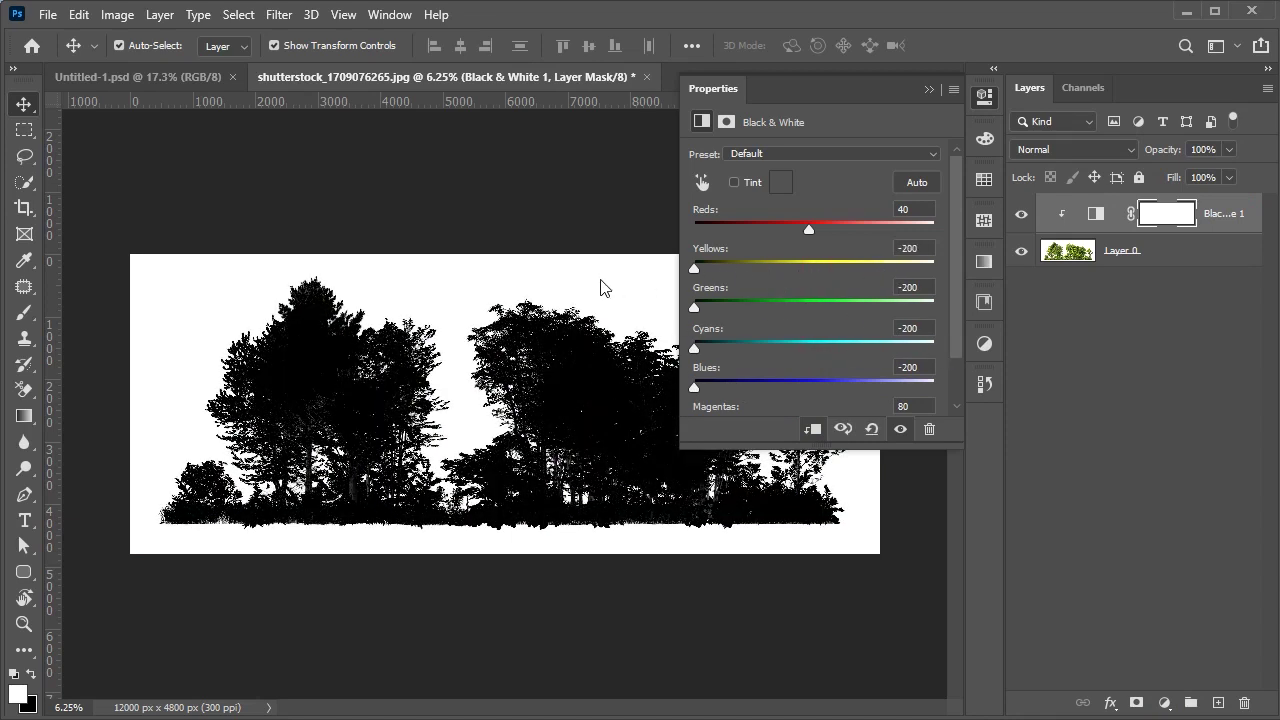
pyautogui.click(928, 89)
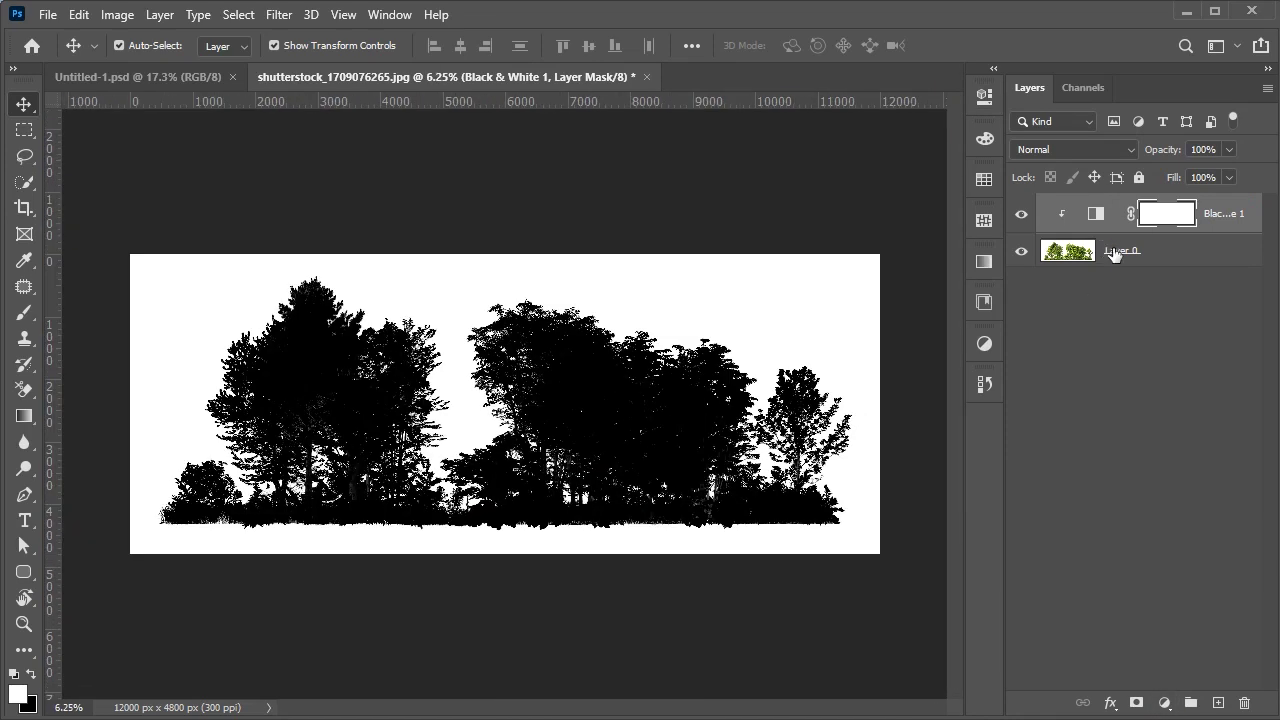
# - Load the Red channel as a selection and give the tree layer an inverted mask
pyautogui.click(1120, 251)
pyautogui.click(1083, 87)
pyautogui.click(1060, 142)
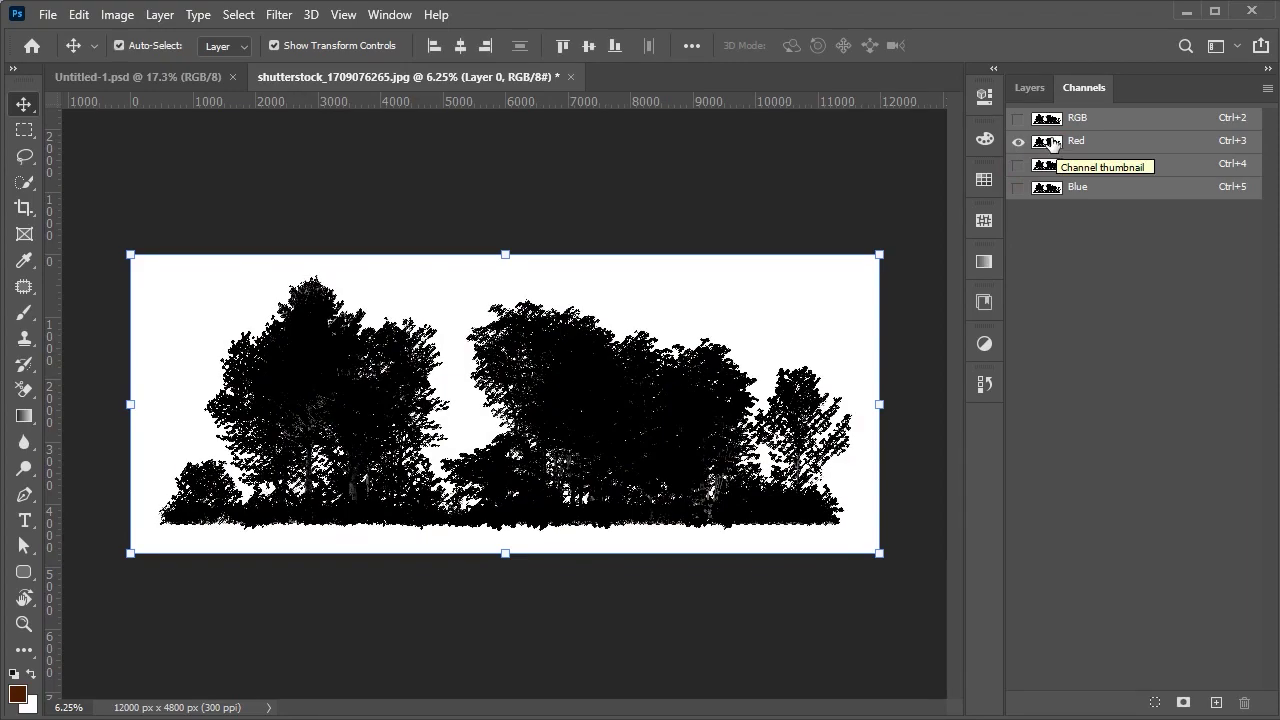
pyautogui.click(1029, 87)
pyautogui.click(1136, 703)
pyautogui.hotkey('ctrl', 'i')
# - Delete the Black & White layer, copy the trees into Untitled-1 and apply the mask
pyautogui.click(1021, 214)
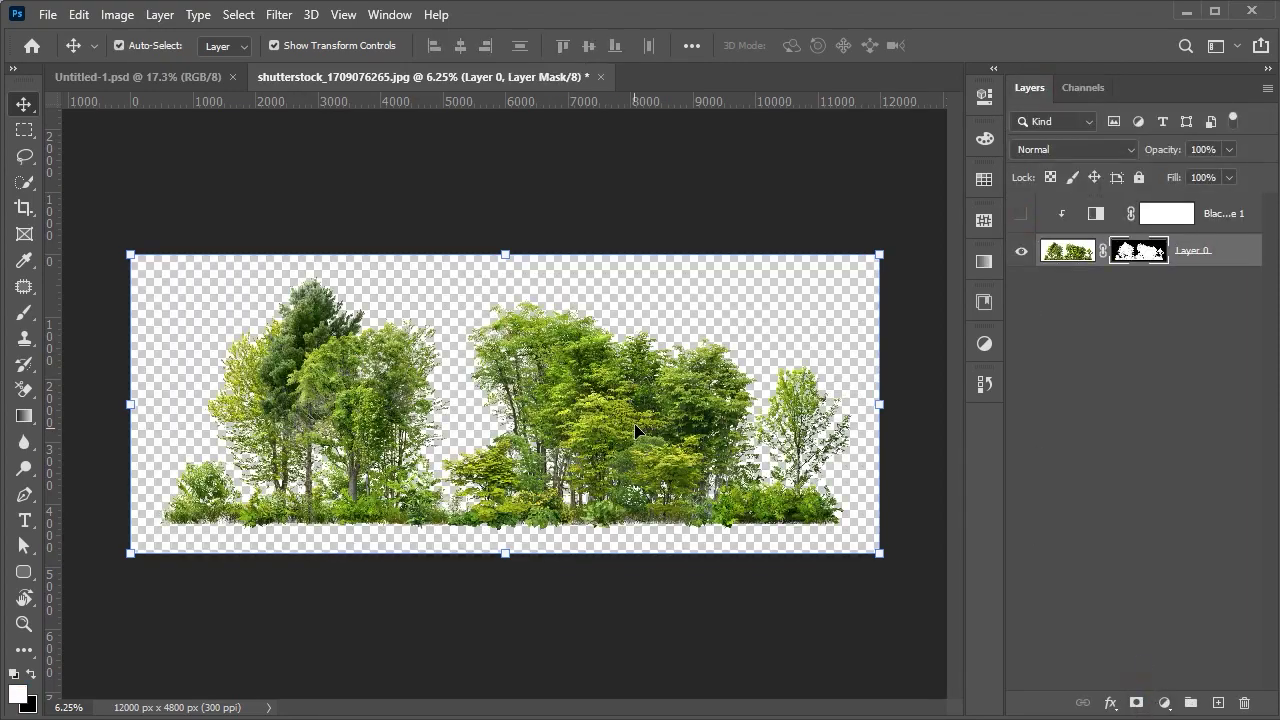
pyautogui.click(1225, 213)
pyautogui.press('Delete')
pyautogui.scroll(3, 673, 427)
pyautogui.scroll(-4, 673, 427)
pyautogui.moveTo(673, 427); pyautogui.dragTo(510, 400)
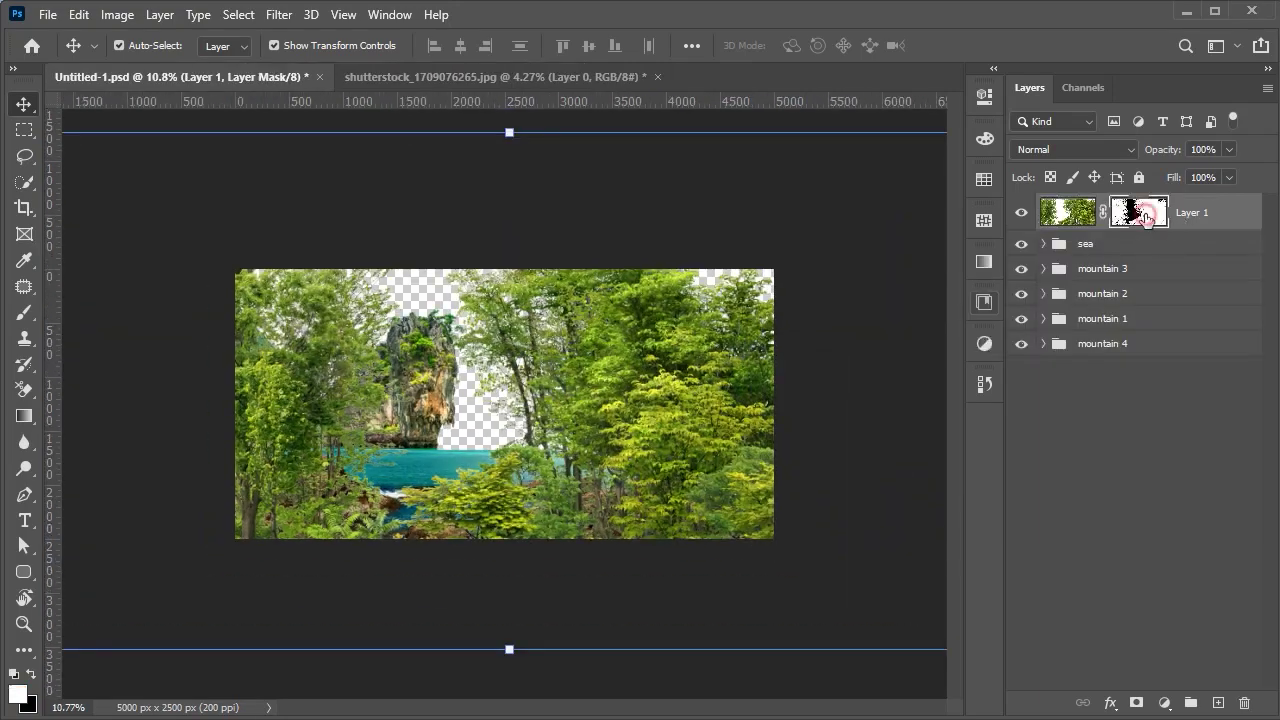
pyautogui.rightClick(1145, 215)
pyautogui.click(1165, 276)
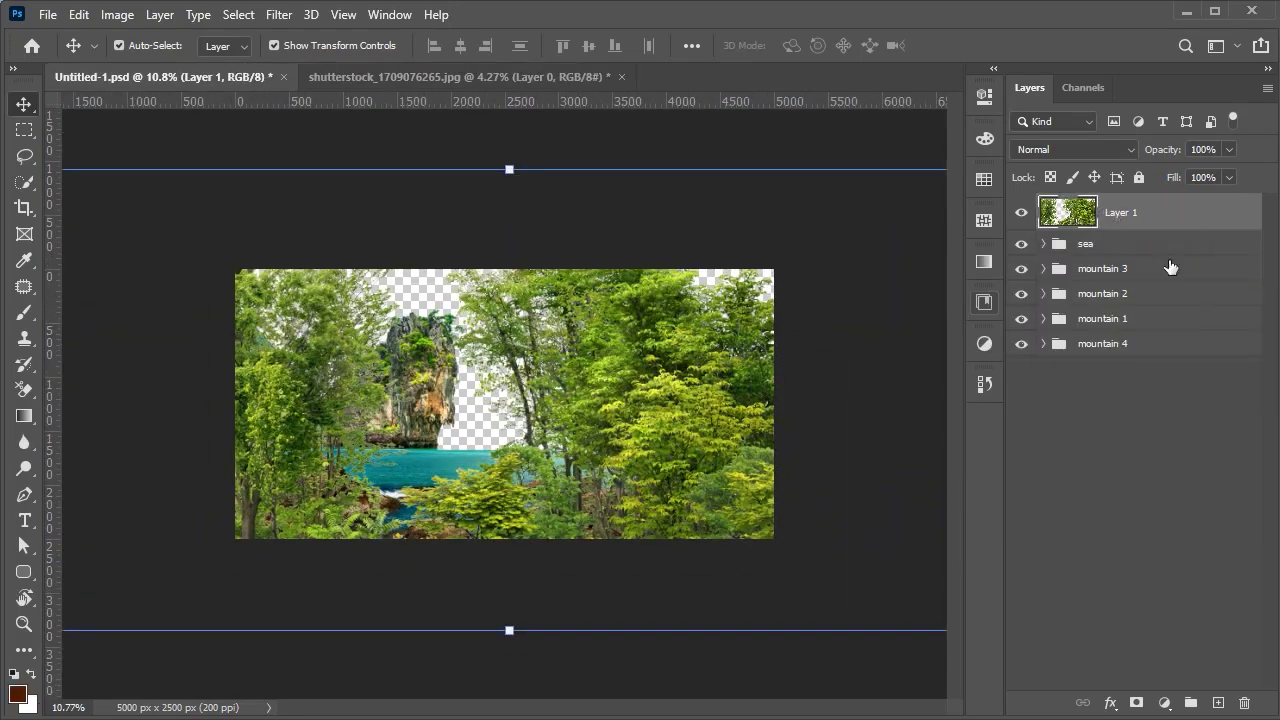
# - Rename the layer to 'trees' and convert it to a Smart Object
pyautogui.write('rees')
pyautogui.press('Return')
pyautogui.rightClick(1134, 214)
pyautogui.click(920, 277)
# - Scale the trees to about 16% and place them on the left shoreline
pyautogui.hotkey('ctrl', 't')
pyautogui.hotkey('ctrl', '0')
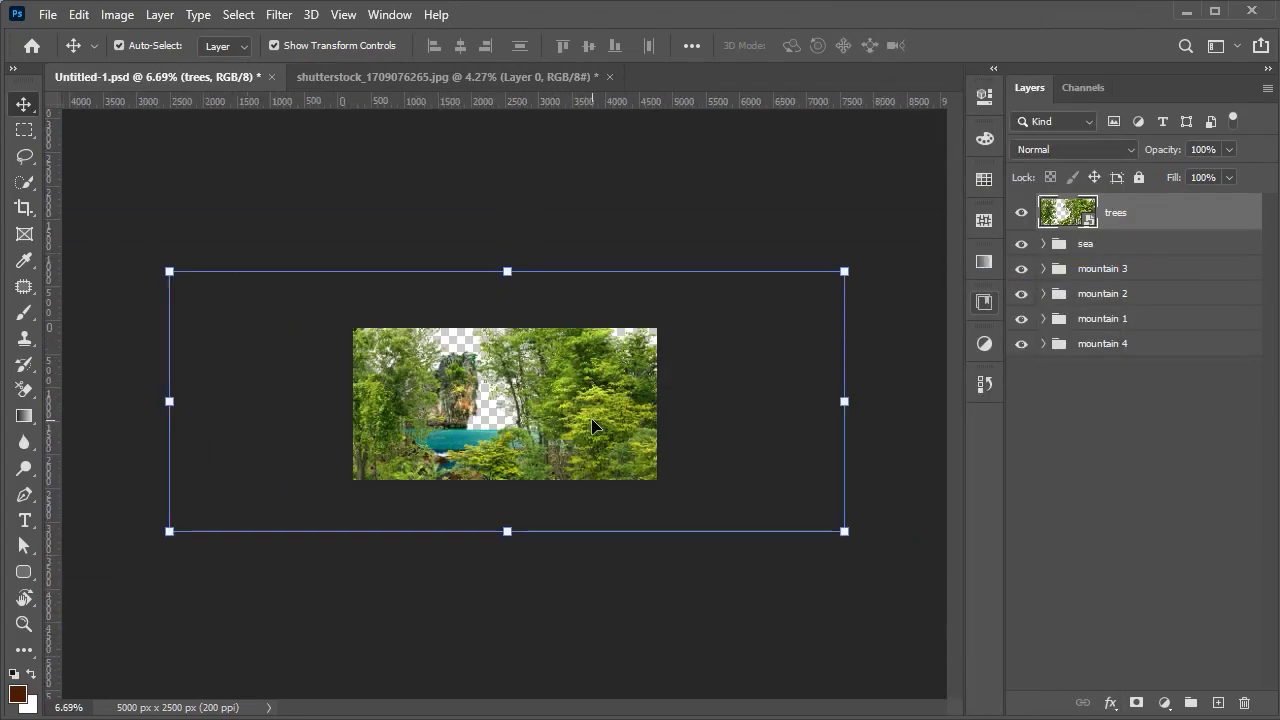
pyautogui.moveTo(845, 531); pyautogui.dragTo(561, 422)
pyautogui.scroll(3, 456, 393)
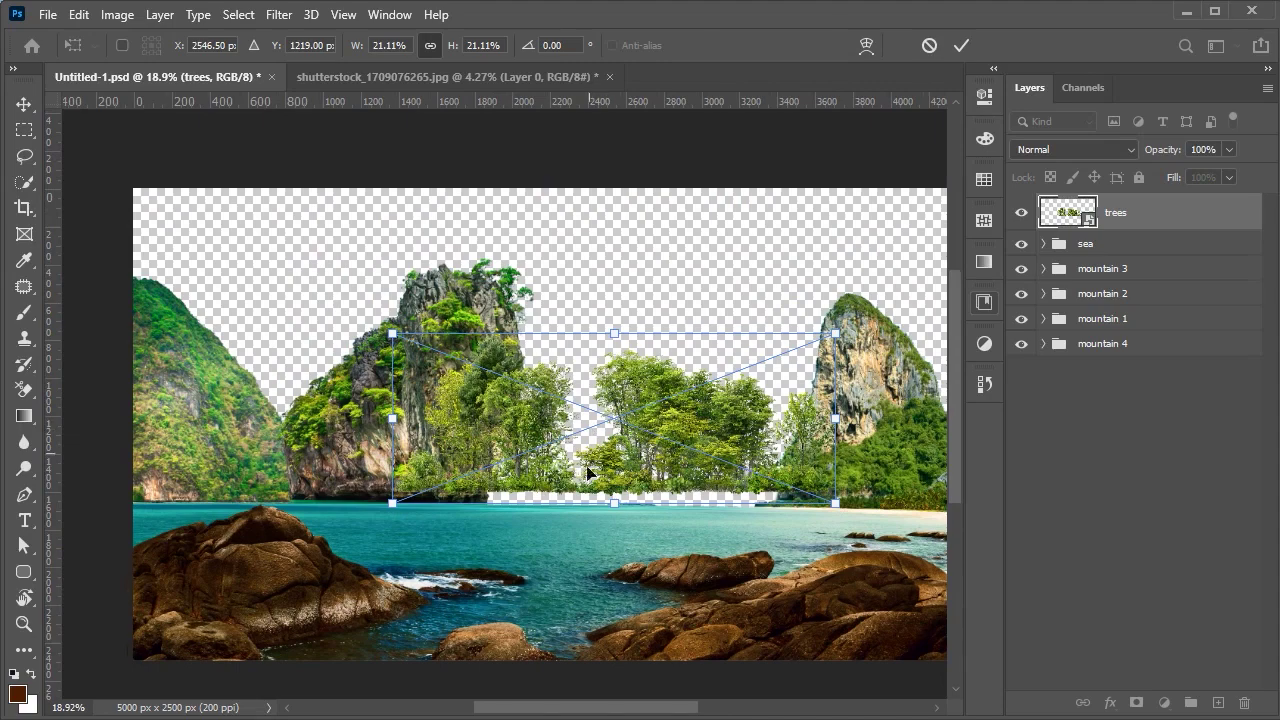
pyautogui.scroll(3, 628, 448)
pyautogui.moveTo(559, 468); pyautogui.dragTo(444, 483)
pyautogui.press('Return')
pyautogui.scroll(2, 371, 470)
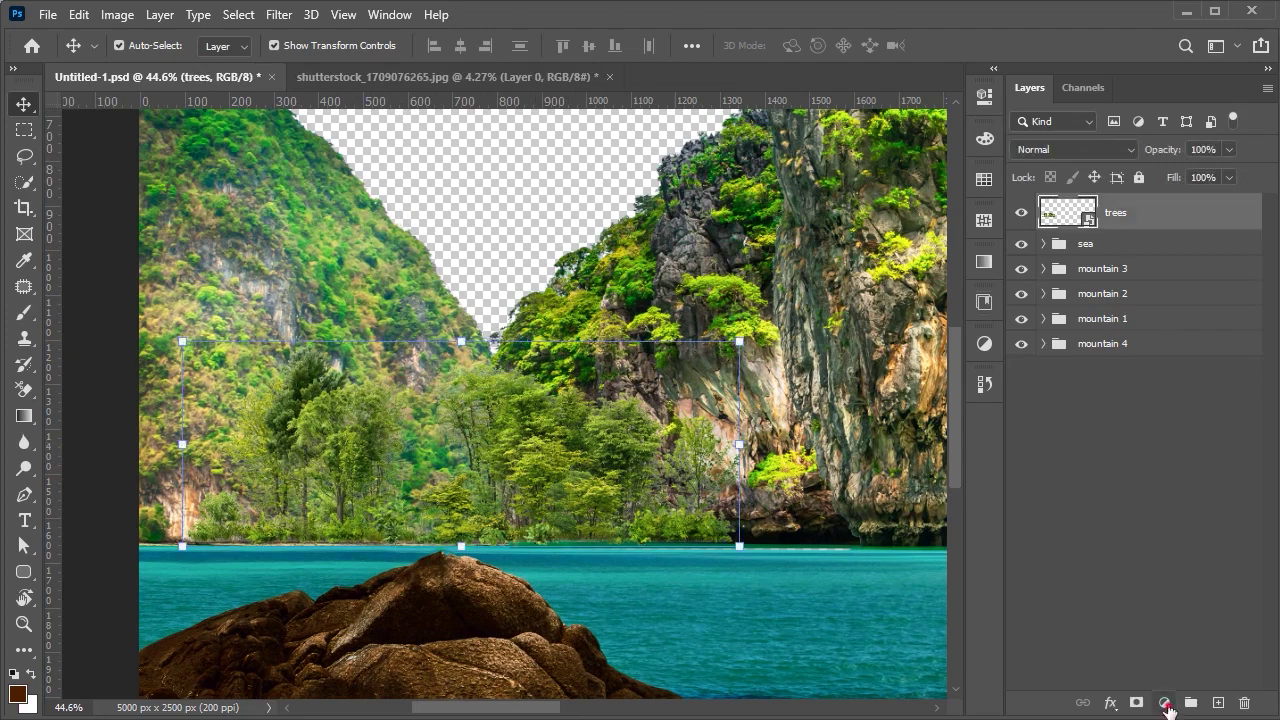
# - Add Levels with shifted midtones and a Curves adjustment, both clipped to the trees
pyautogui.click(1163, 703)
pyautogui.click(1200, 446)
pyautogui.click(813, 428)
pyautogui.moveTo(828, 300); pyautogui.dragTo(839, 305)
pyautogui.click(1163, 703)
pyautogui.click(1200, 468)
pyautogui.click(813, 428)
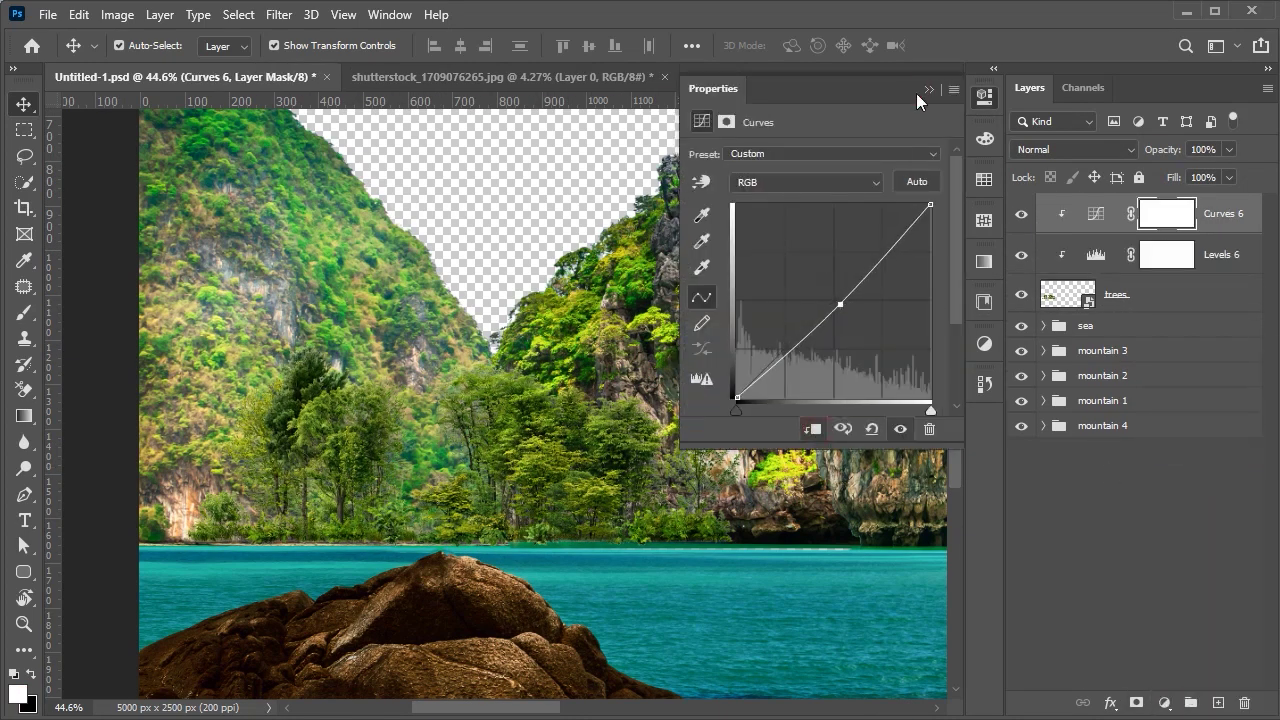
# - Add Brightness/Contrast at 21 and a clipped Color Balance tinting tree shadows toward red and green
pyautogui.click(1163, 703)
pyautogui.click(1200, 409)
pyautogui.moveTo(815, 207); pyautogui.dragTo(831, 209)
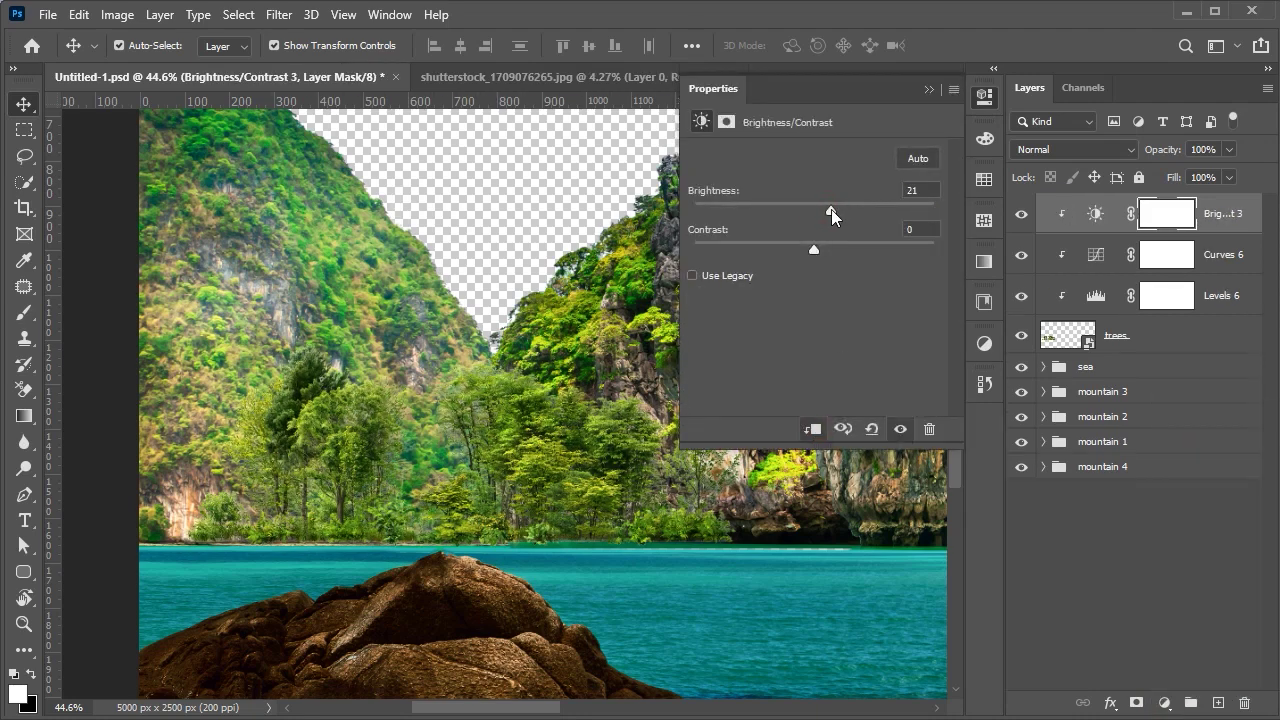
pyautogui.click(1163, 703)
pyautogui.click(1200, 530)
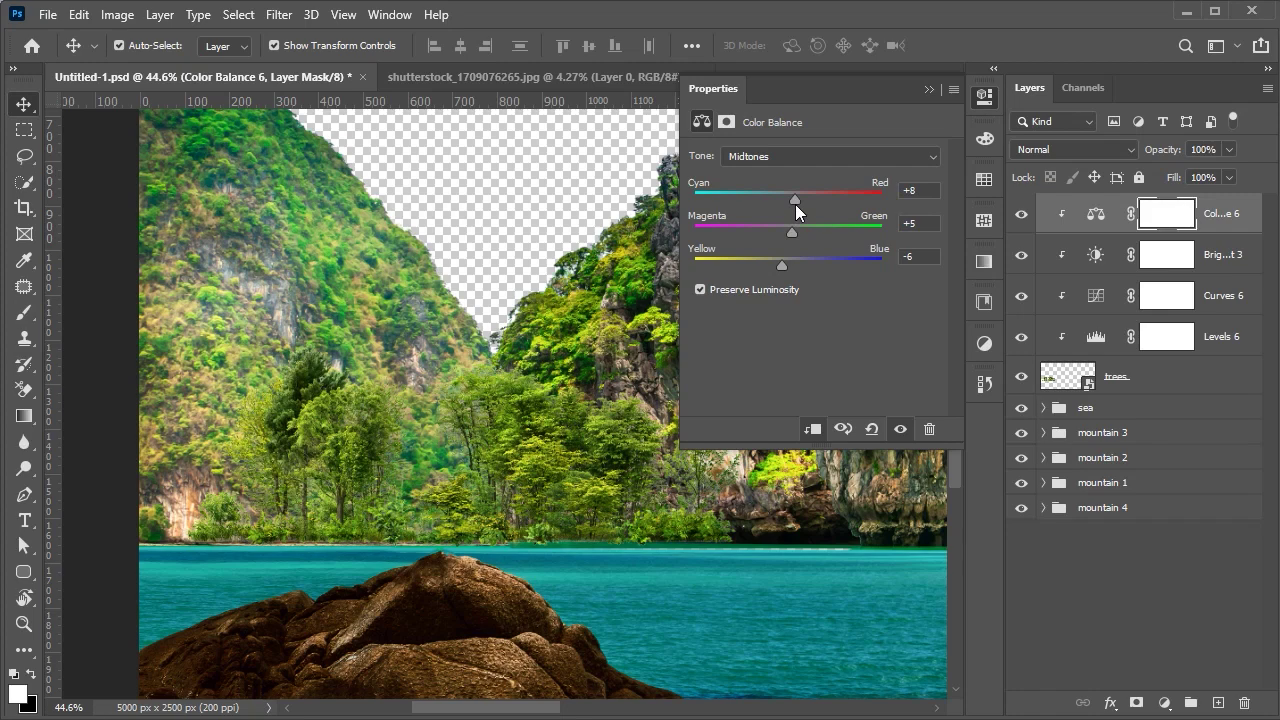
pyautogui.click(790, 156)
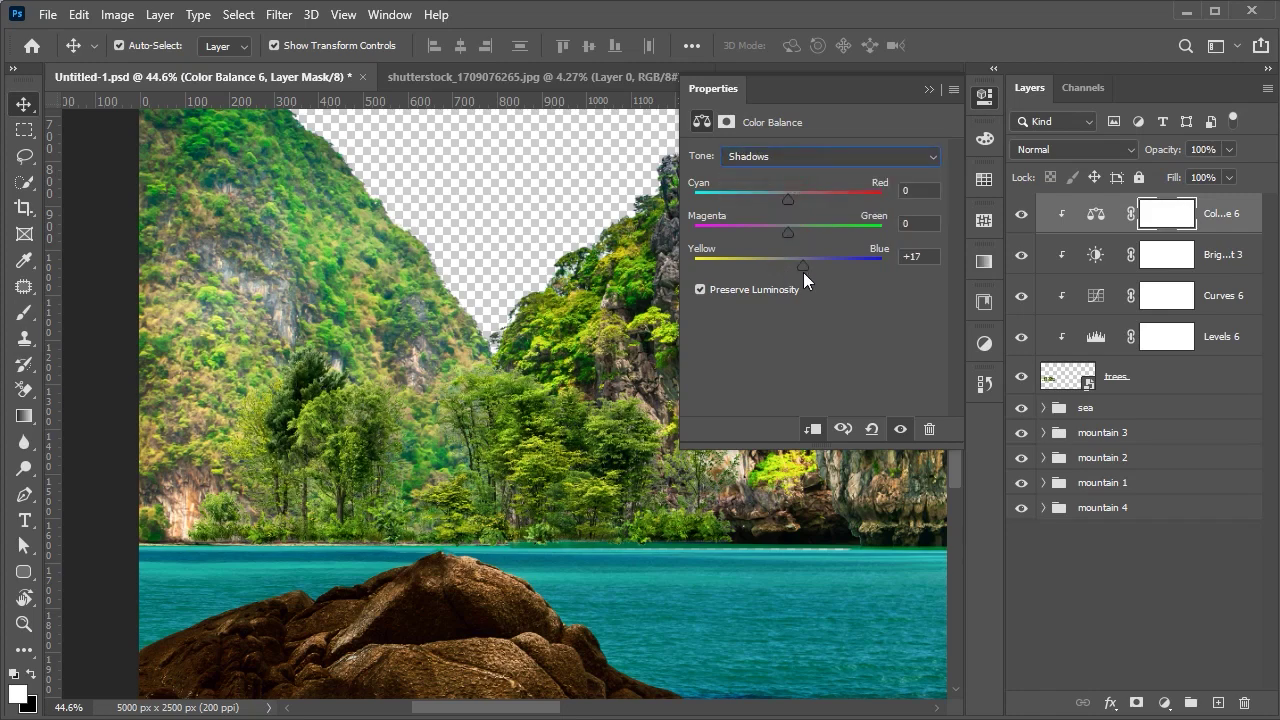
pyautogui.moveTo(803, 266)
pyautogui.mouseDown()
pyautogui.moveTo(783, 266)
pyautogui.moveTo(794, 199)
pyautogui.mouseUp()
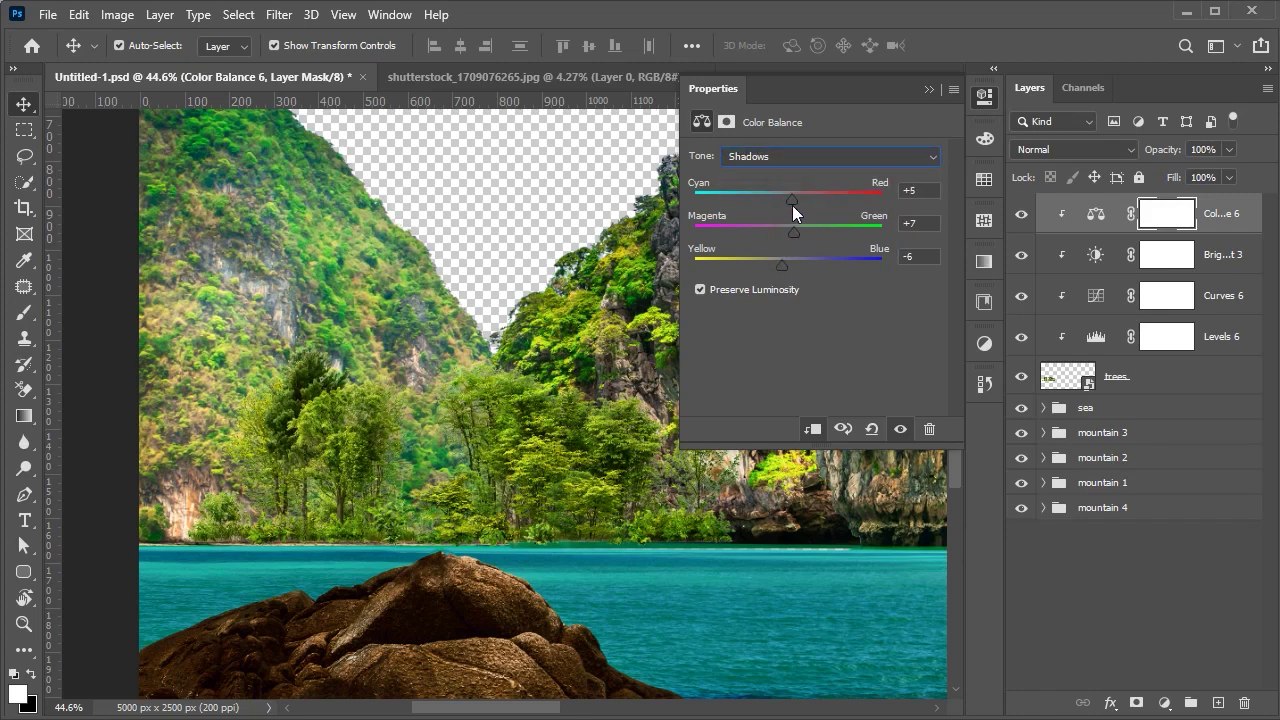
pyautogui.click(928, 92)
# - Add a Crisp_Warm Color Lookup to the trees at 45% opacity
pyautogui.click(1163, 703)
pyautogui.click(1150, 591)
pyautogui.click(850, 157)
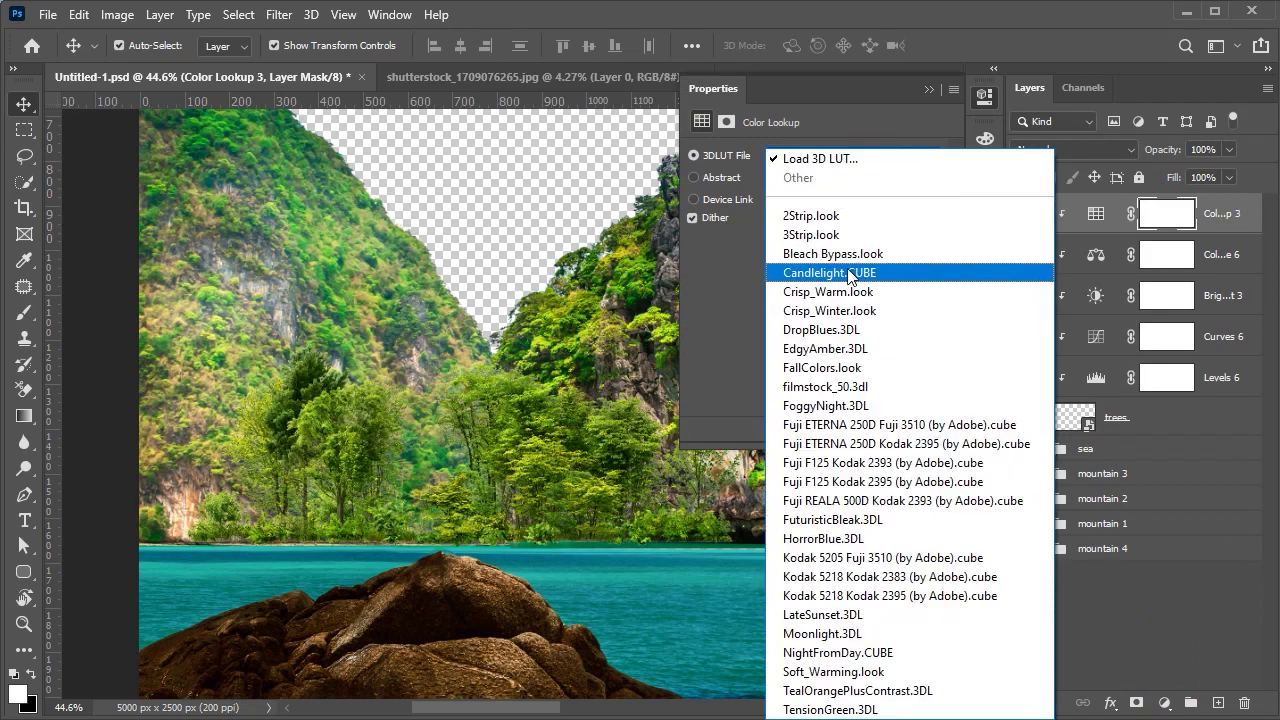
pyautogui.click(990, 271)
pyautogui.press('Up')
pyautogui.press('Down')
pyautogui.press('Down')
pyautogui.click(930, 89)
pyautogui.moveTo(1172, 150); pyautogui.dragTo(1022, 220)
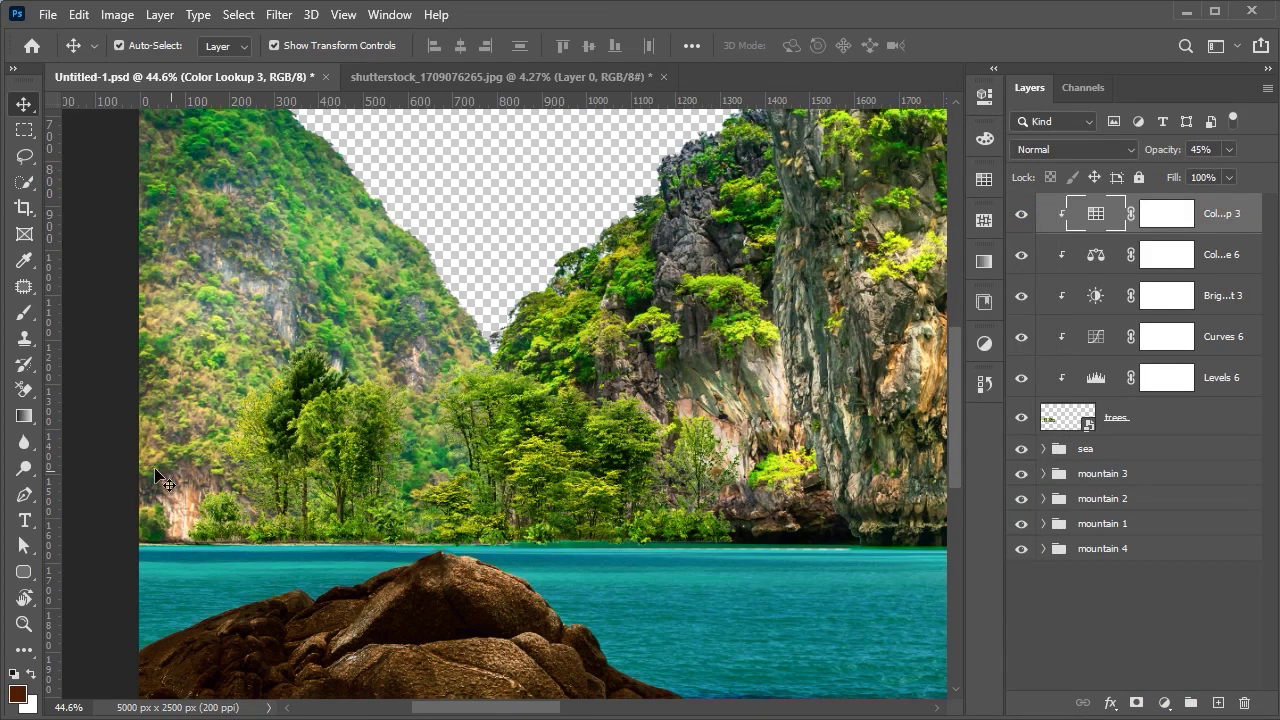
# - Group the trees layer with all its adjustments as 'trees'
pyautogui.hotkey('ctrl', '0')
pyautogui.click(1170, 418)
pyautogui.keyDown('shift'); pyautogui.click(1170, 215); pyautogui.keyUp('shift')
pyautogui.hotkey('ctrl', 'g')
pyautogui.write('ees')
pyautogui.press('Return')
pyautogui.click(1110, 256)
# - Nudge the mountain 2 and mountain 3 groups slightly left
pyautogui.click(1110, 281)
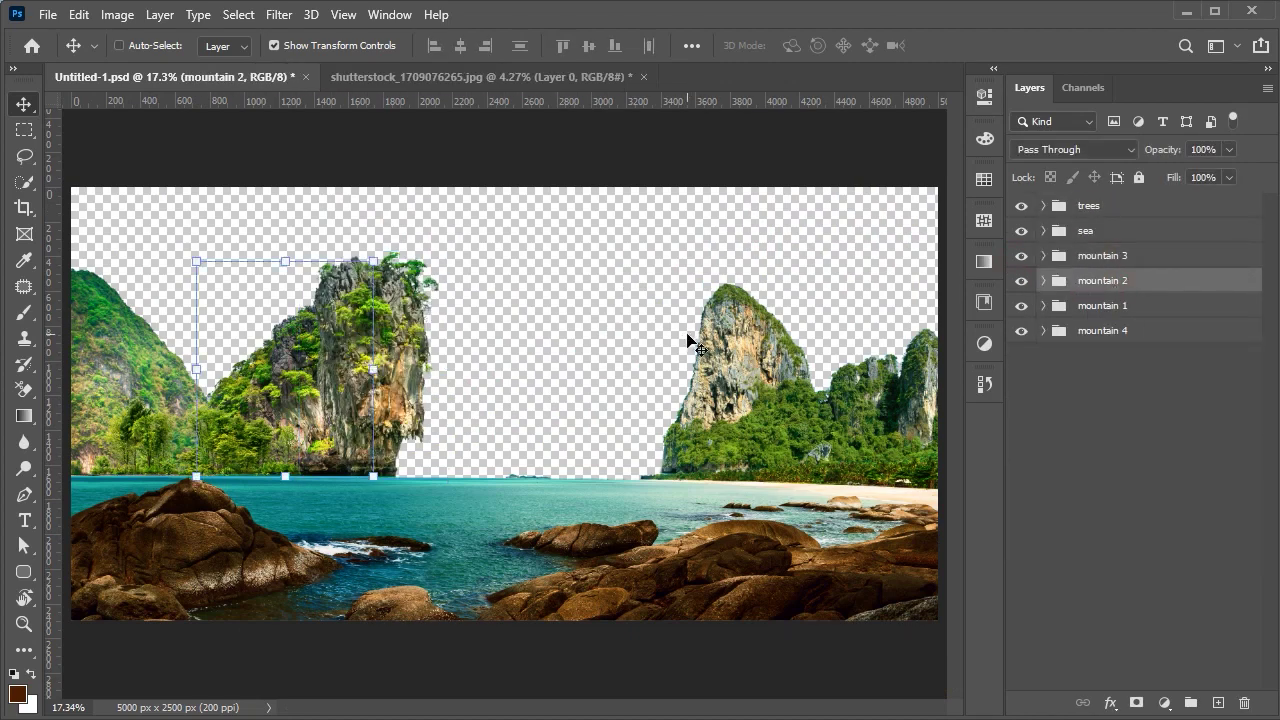
pyautogui.hotkey('ctrl', 't')
pyautogui.scroll(3, 474, 490)
pyautogui.hotkey('shift', 'Left')
pyautogui.hotkey('shift', 'Left')
pyautogui.hotkey('shift', 'Left')
pyautogui.hotkey('shift', 'Left')
pyautogui.hotkey('shift', 'Left')
pyautogui.hotkey('shift', 'Left')
pyautogui.hotkey('shift', 'Left')
pyautogui.hotkey('shift', 'Left')
pyautogui.hotkey('shift', 'Left')
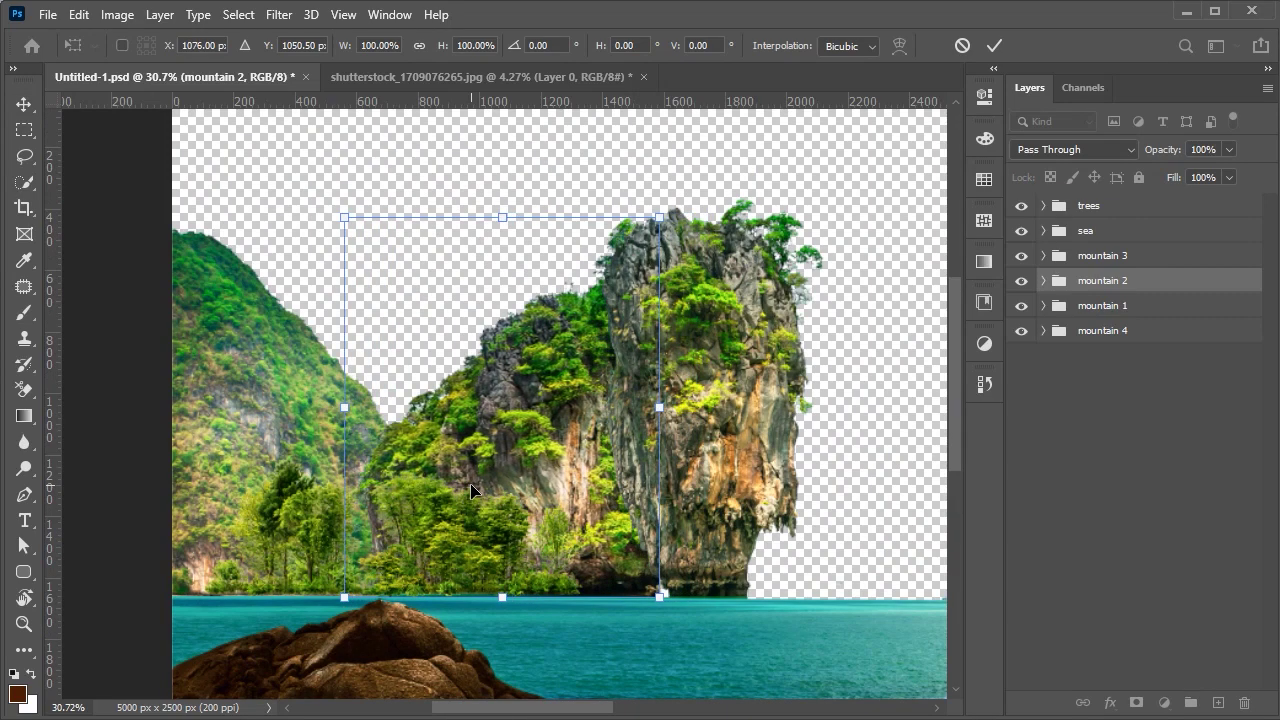
pyautogui.press('Return')
pyautogui.click(1101, 256)
pyautogui.hotkey('ctrl', 't')
pyautogui.hotkey('shift', 'Left')
pyautogui.hotkey('shift', 'Left')
pyautogui.hotkey('shift', 'Left')
pyautogui.hotkey('shift', 'Left')
pyautogui.hotkey('shift', 'Left')
pyautogui.hotkey('shift', 'Left')
pyautogui.hotkey('shift', 'Left')
pyautogui.hotkey('shift', 'Left')
pyautogui.hotkey('shift', 'Left')
pyautogui.press('Return')
pyautogui.scroll(-3, 895, 360)
# - Close the tree source image without saving changes
pyautogui.click(895, 360)
pyautogui.hotkey('ctrl', '0')
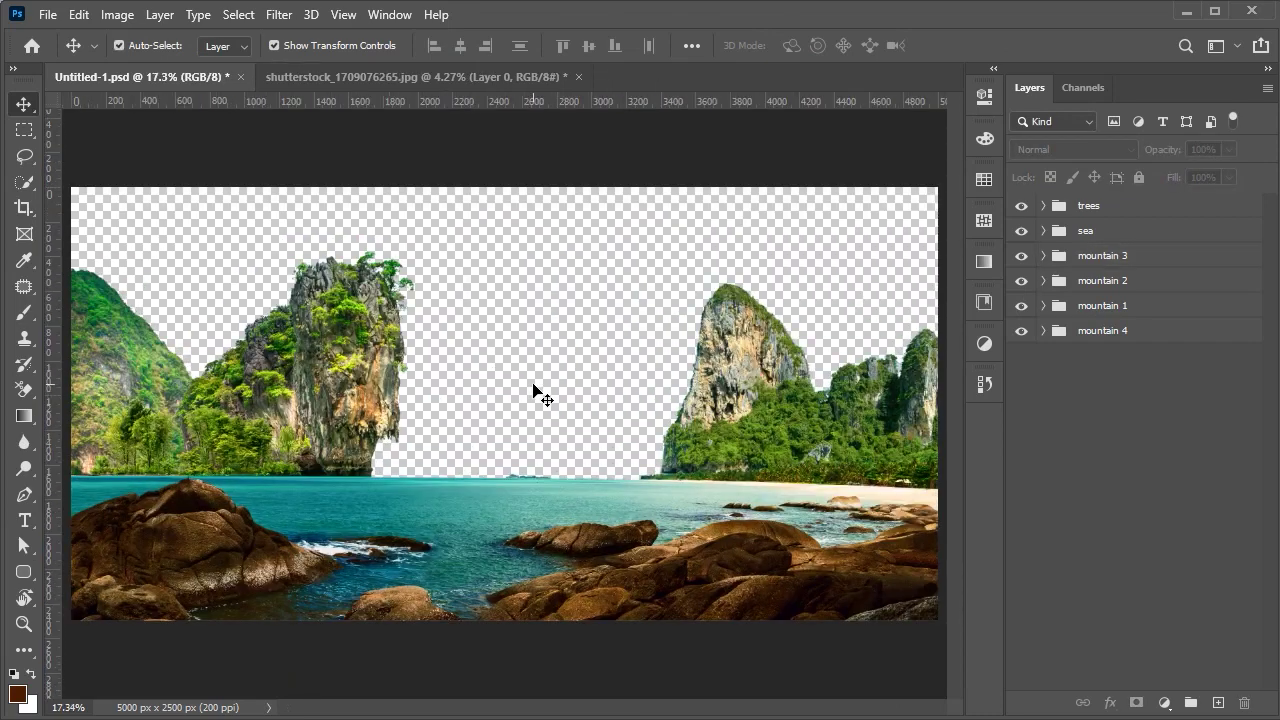
pyautogui.click(643, 77)
pyautogui.click(645, 289)
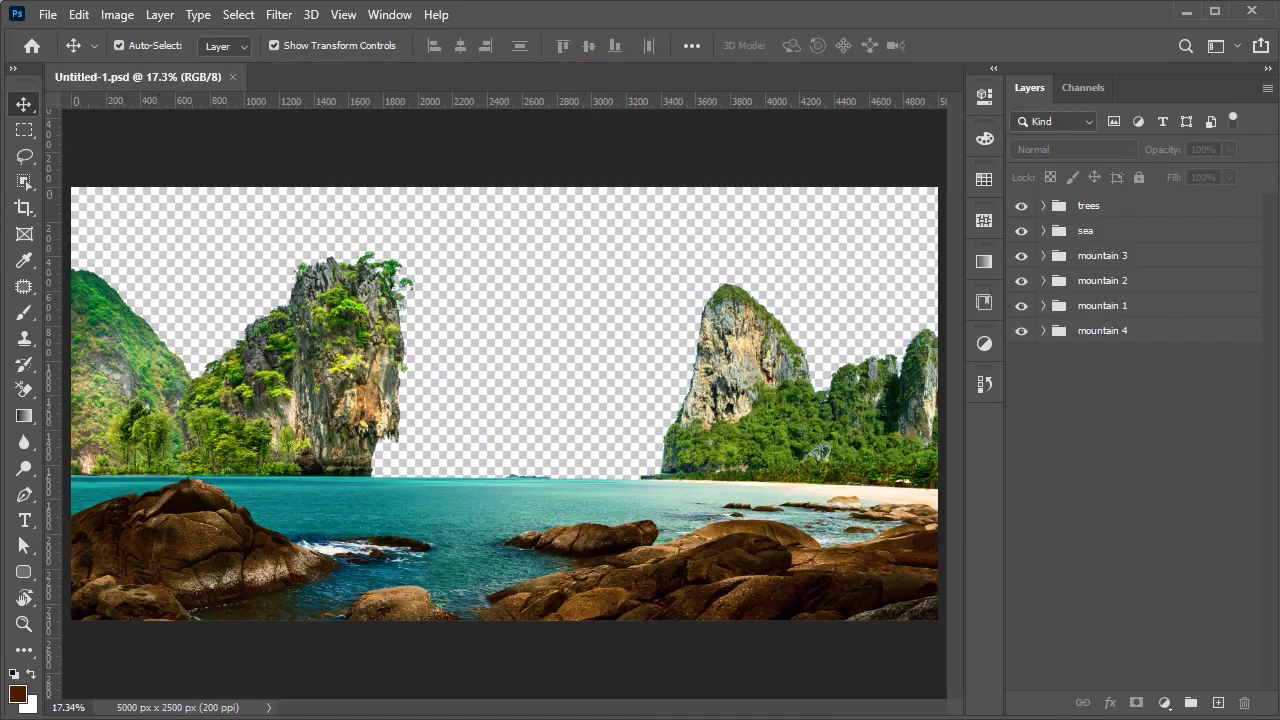
# - Open the 3600×2400 px burger photo and unlock its Background layer
pyautogui.hotkey('alt', 'Tab')
pyautogui.doubleClick(1109, 366)
pyautogui.click(1233, 217)
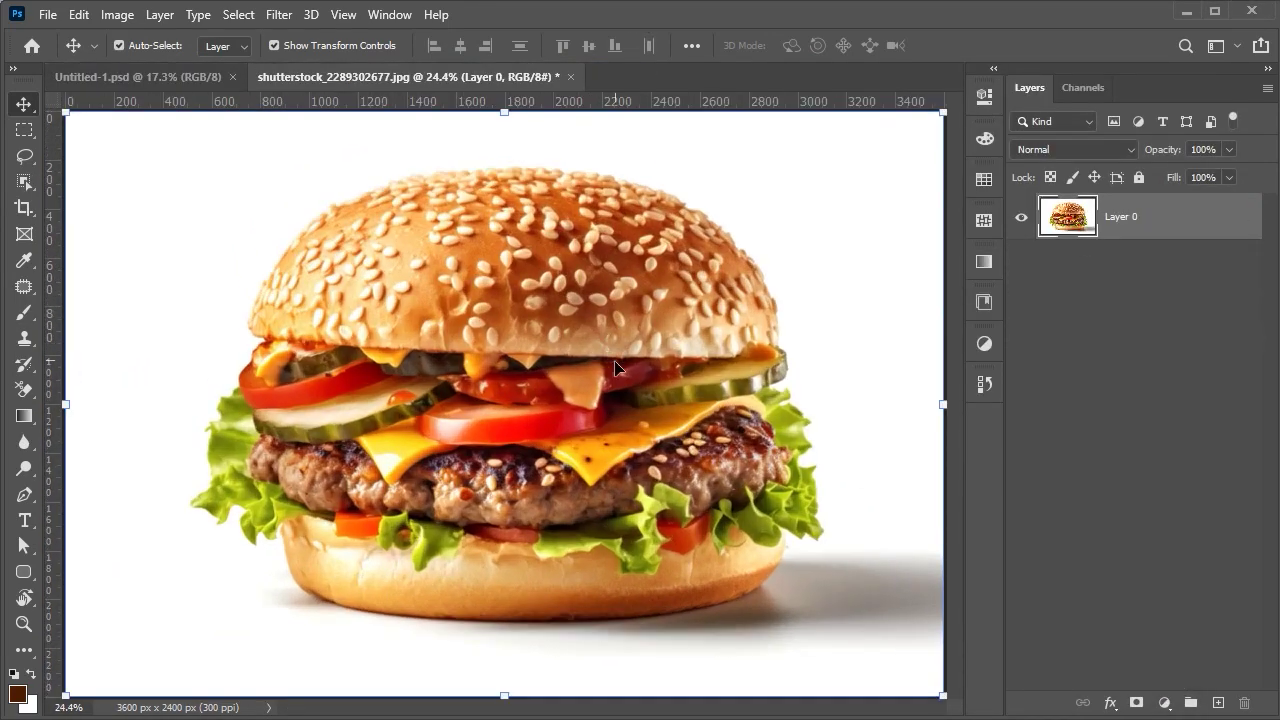
# - Start a Pen path around the burger's bottom bun and left side
pyautogui.press('p')
pyautogui.scroll(5, 789, 529)
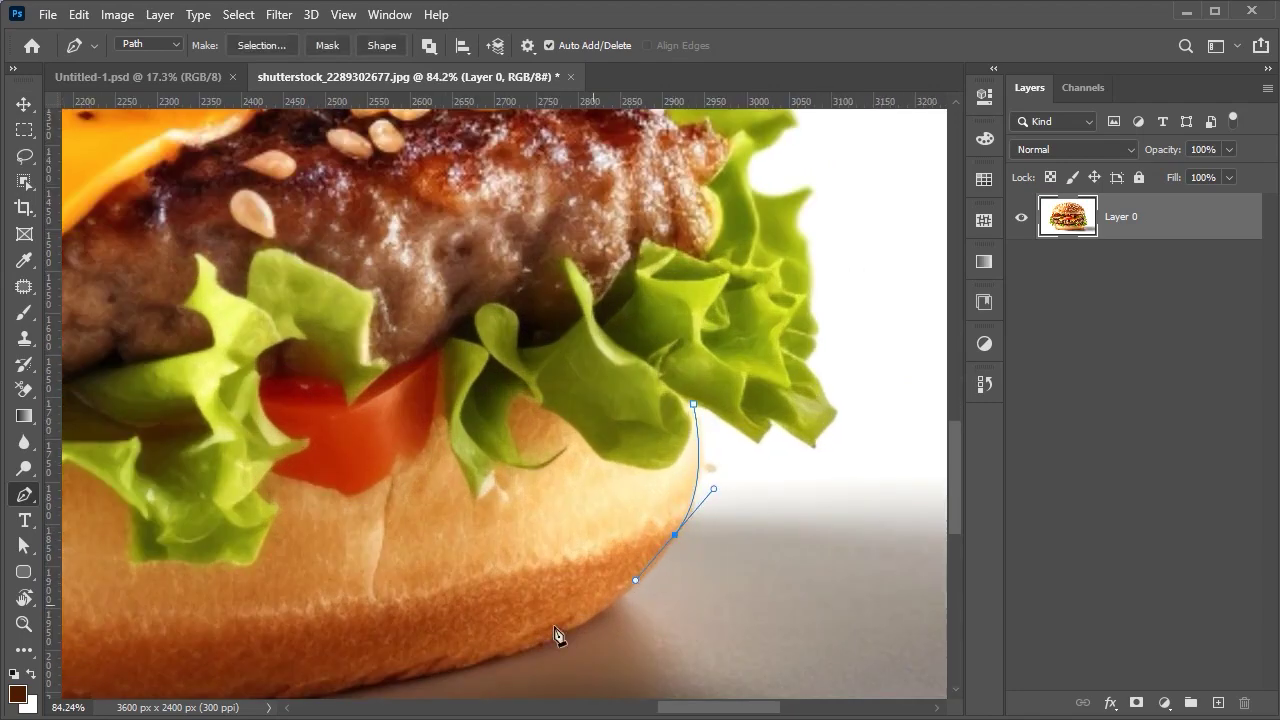
pyautogui.moveTo(557, 636); pyautogui.dragTo(622, 577)
pyautogui.scroll(-1, 495, 591)
pyautogui.moveTo(306, 575)
pyautogui.mouseDown()
pyautogui.moveTo(130, 567)
pyautogui.moveTo(632, 622)
pyautogui.mouseUp()
pyautogui.click(330, 580)
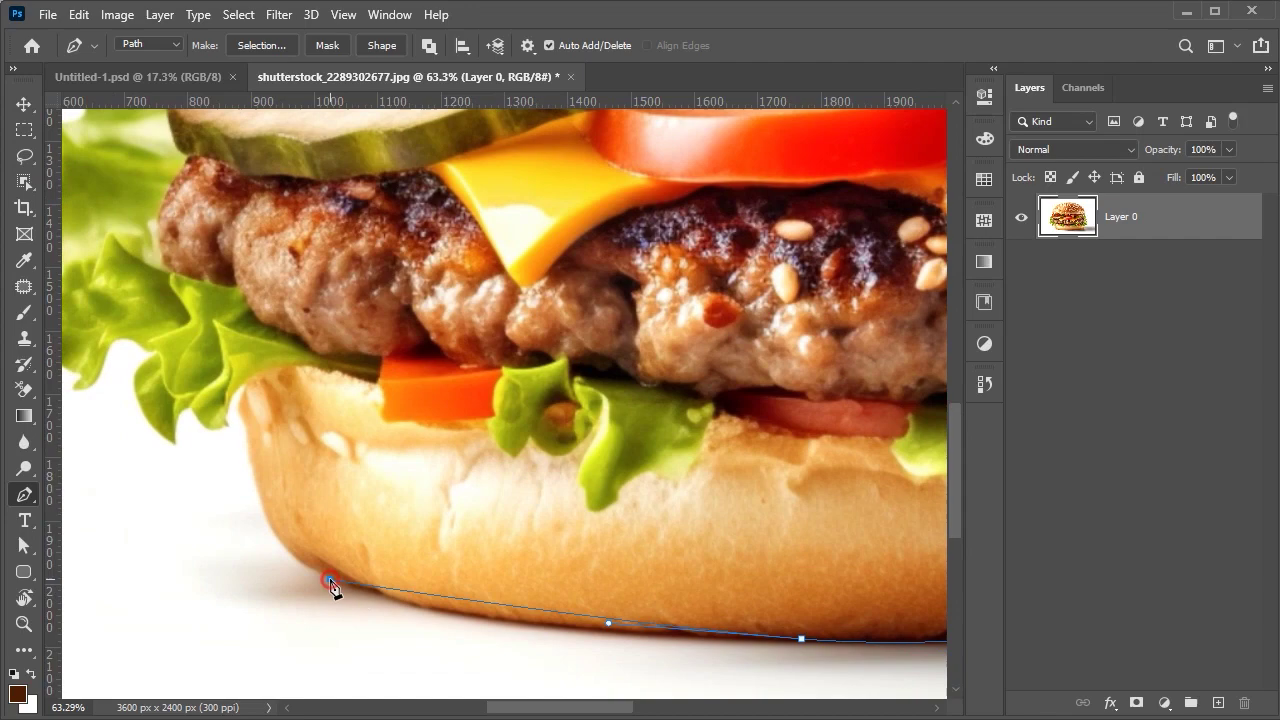
pyautogui.click(330, 580)
pyautogui.moveTo(333, 588); pyautogui.dragTo(397, 631)
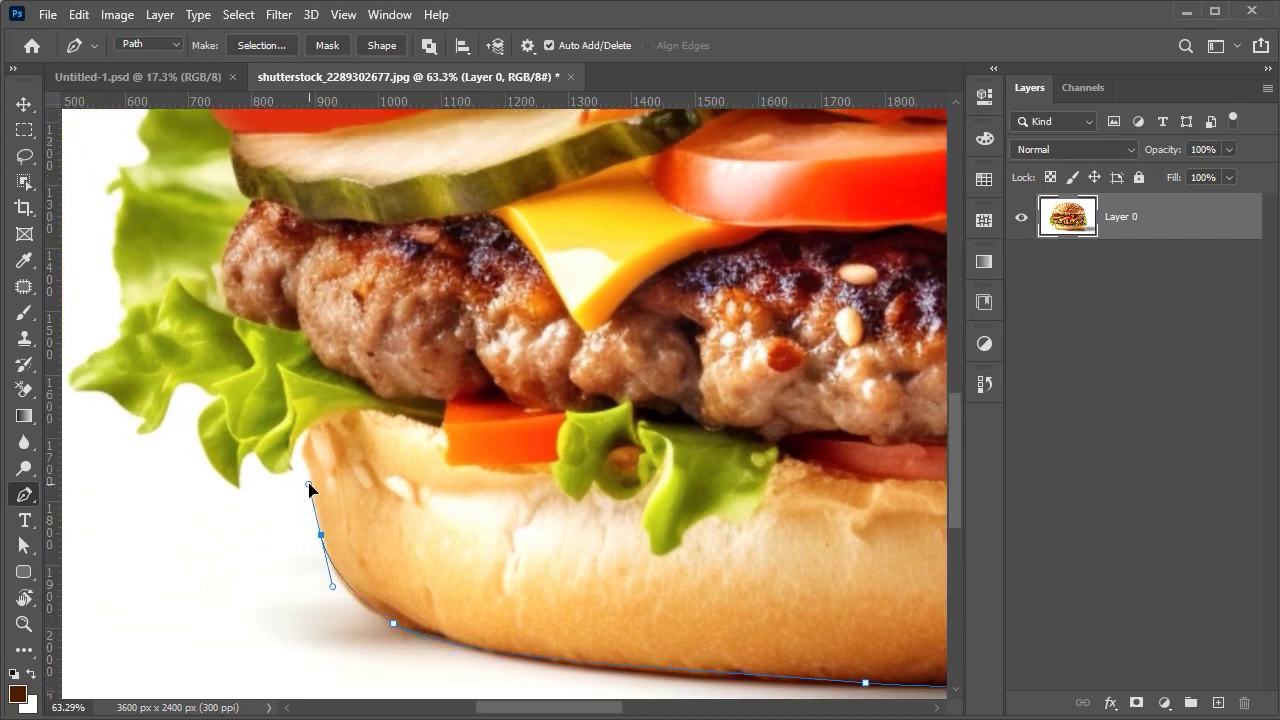
pyautogui.scroll(1, 332, 555)
pyautogui.click(308, 444)
pyautogui.scroll(1, 310, 446)
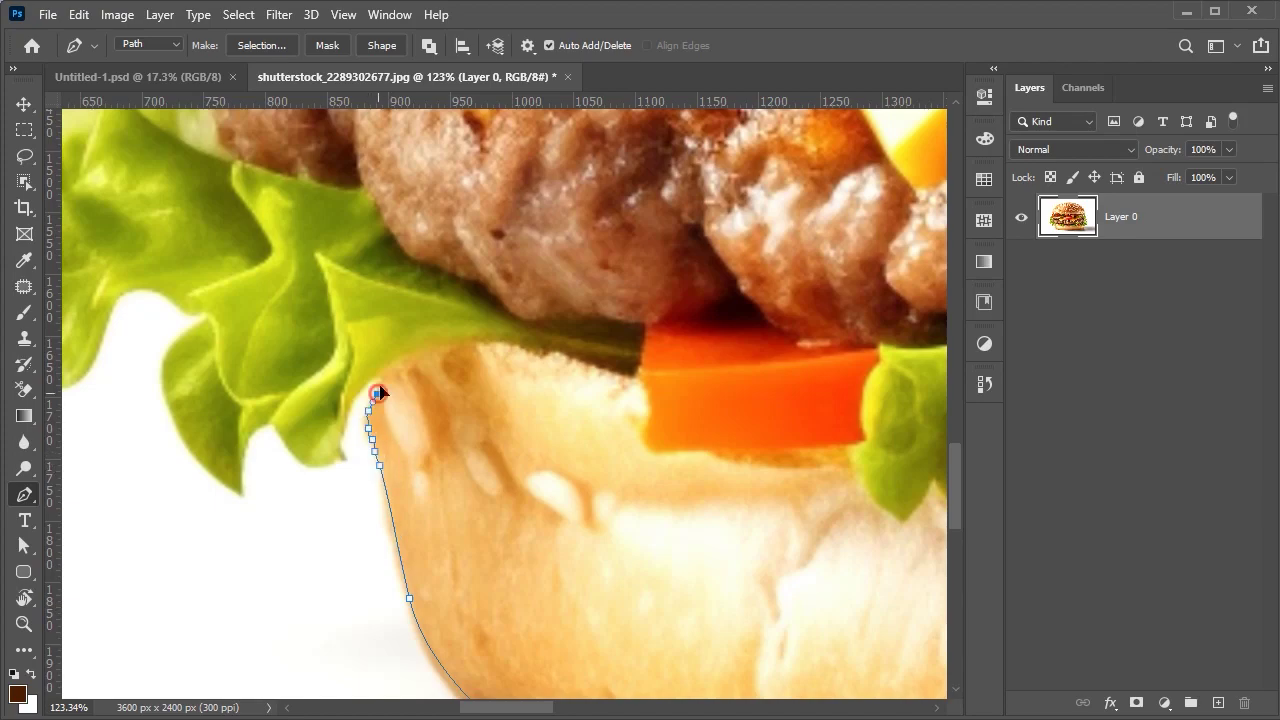
pyautogui.press('super')
pyautogui.press('super')
pyautogui.press('super')
pyautogui.press('super')
pyautogui.scroll(1, 275, 462)
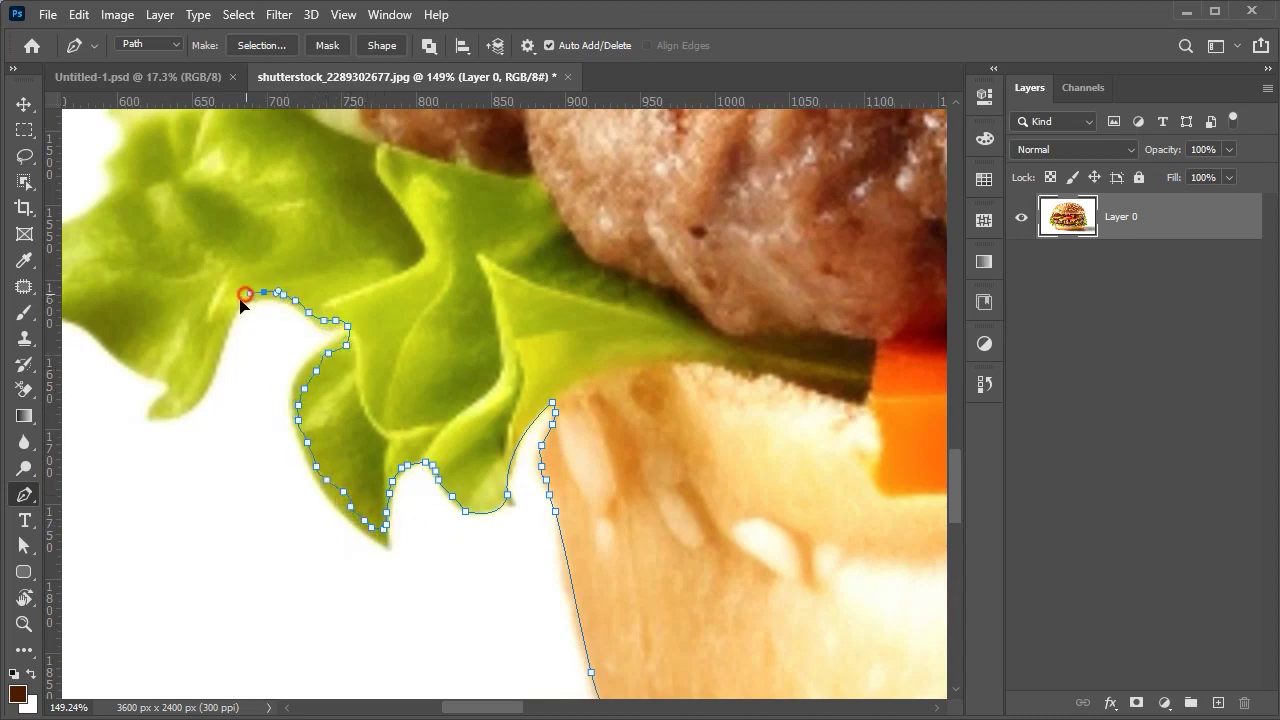
pyautogui.moveTo(170, 387); pyautogui.dragTo(388, 420)
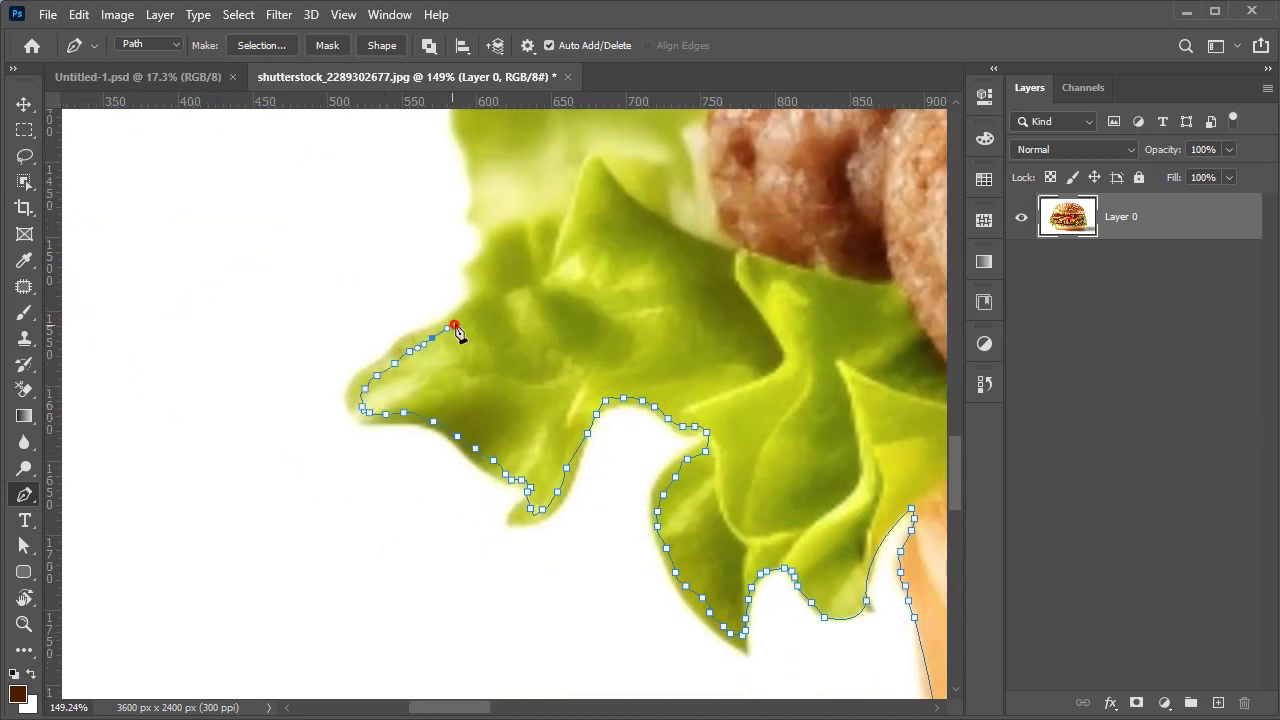
# - Extend the path along the lettuce and tomato, then across the bun's top edge
pyautogui.moveTo(480, 212); pyautogui.dragTo(595, 578)
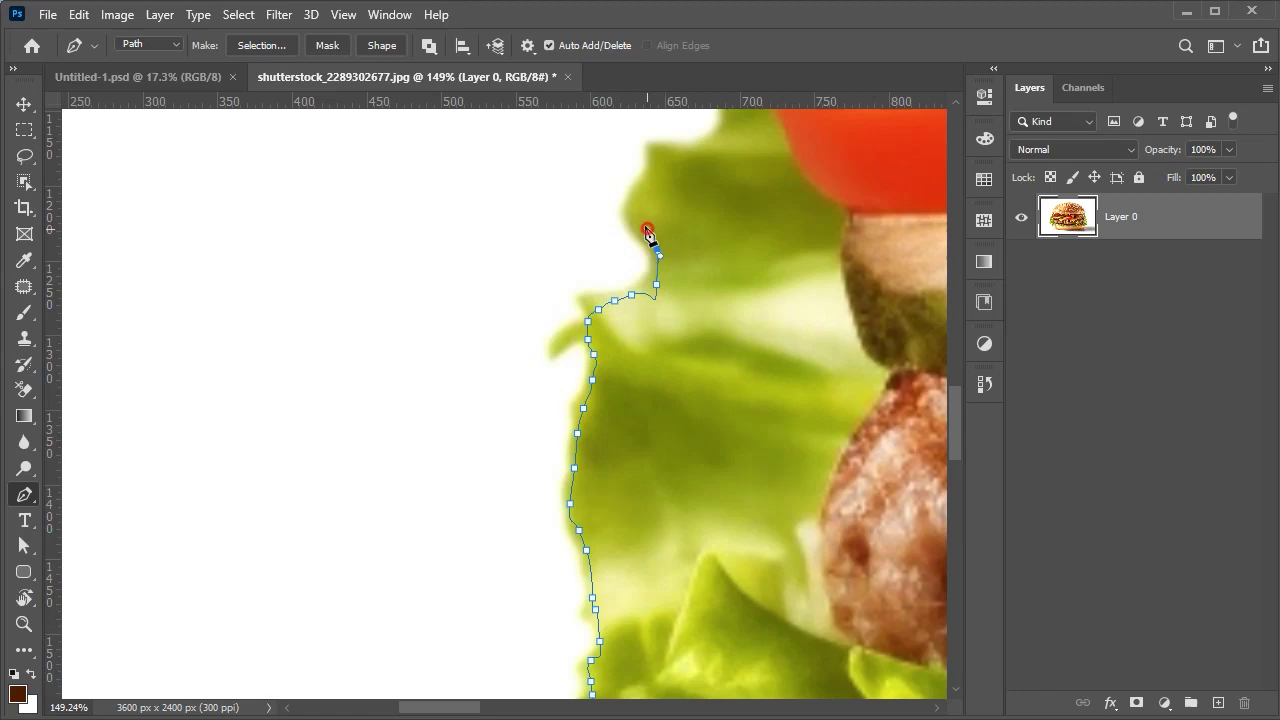
pyautogui.moveTo(650, 240); pyautogui.dragTo(418, 455)
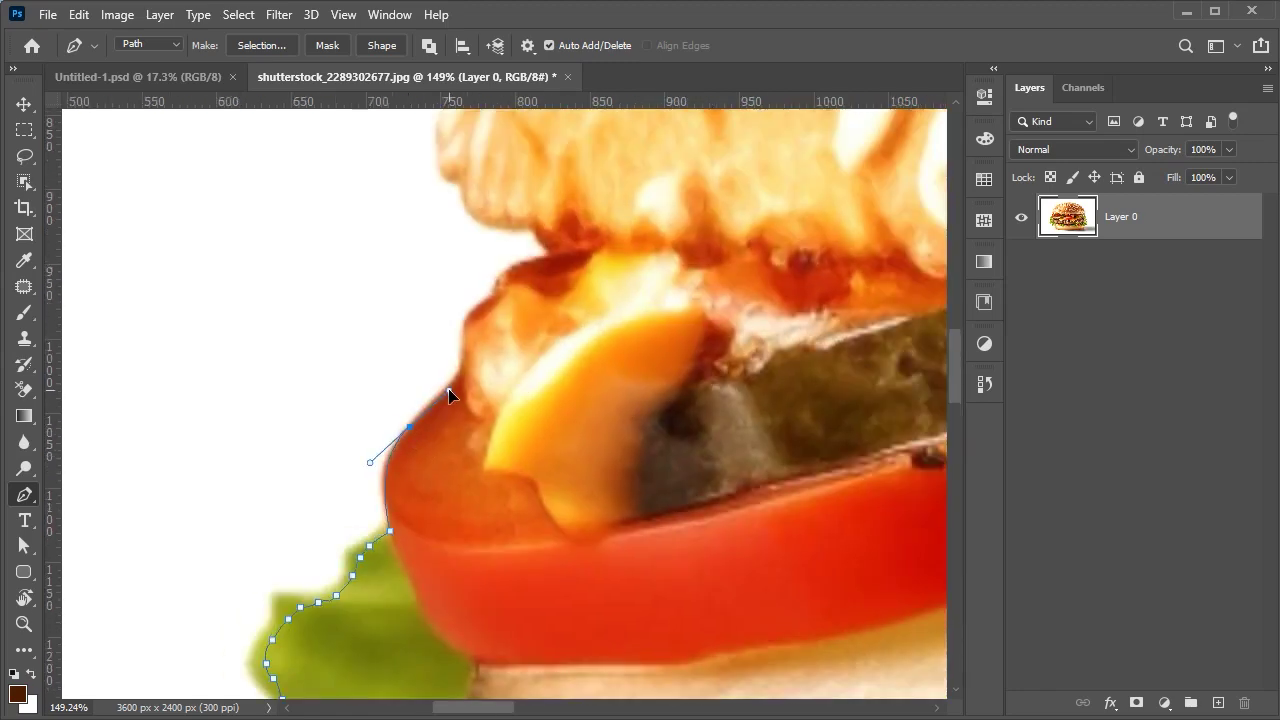
pyautogui.click(462, 380)
pyautogui.scroll(2, 462, 380)
pyautogui.moveTo(445, 395); pyautogui.dragTo(440, 350)
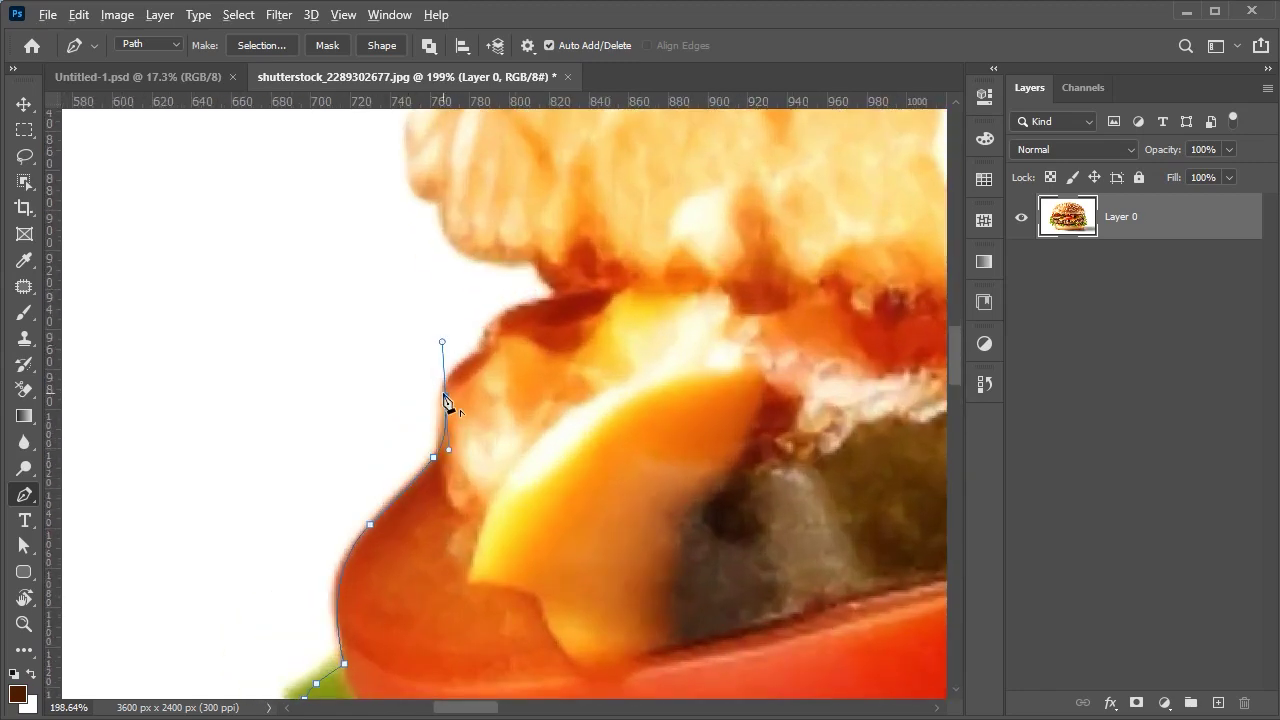
pyautogui.moveTo(418, 143); pyautogui.dragTo(349, 565)
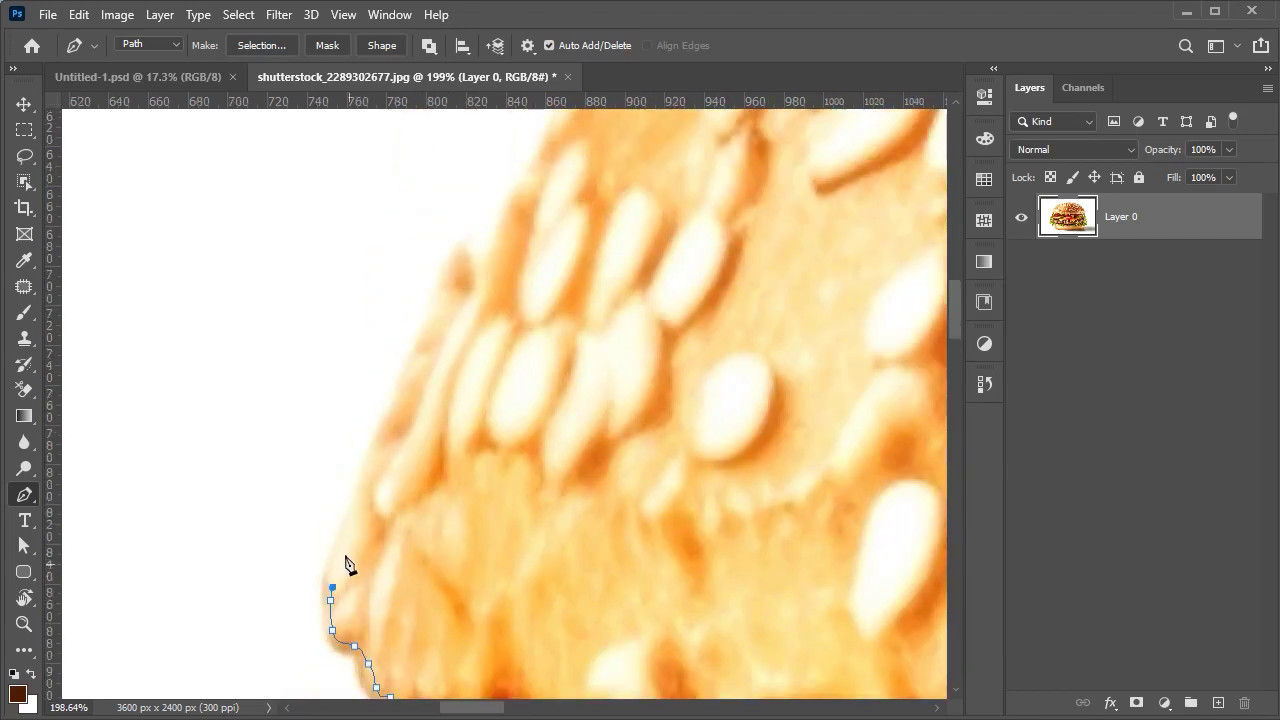
pyautogui.scroll(-3, 514, 226)
pyautogui.scroll(1, 466, 534)
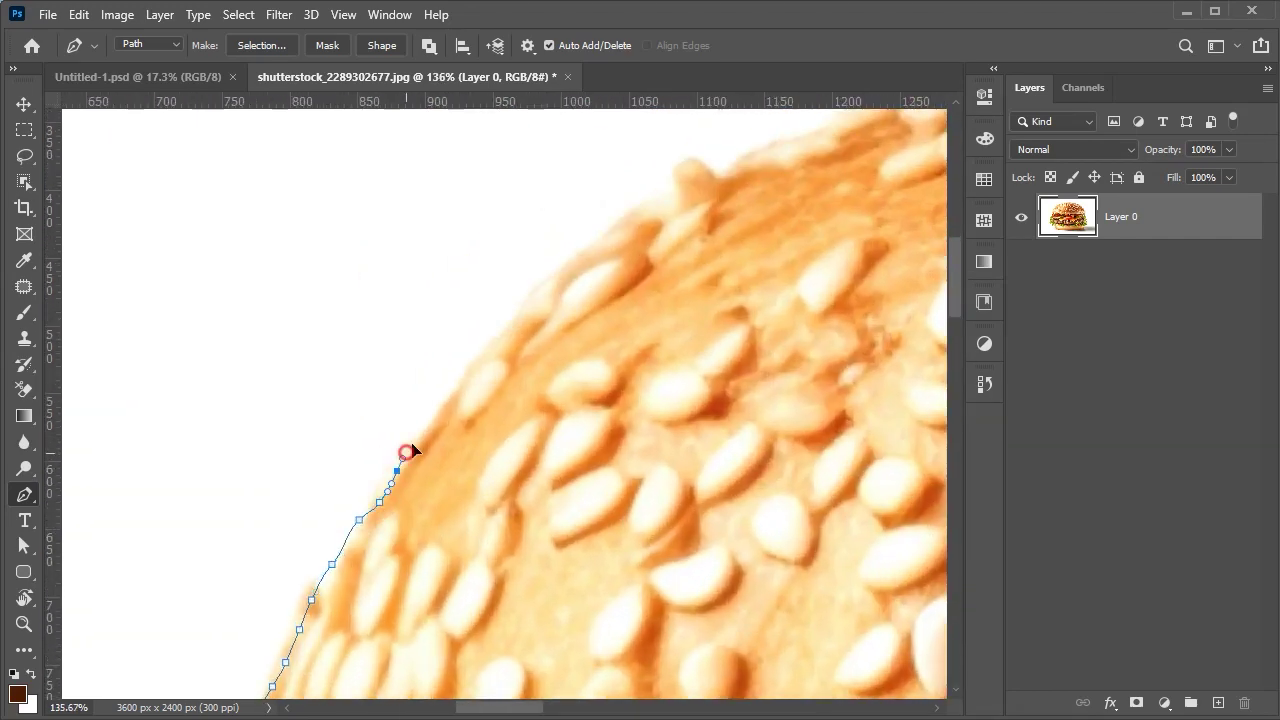
pyautogui.moveTo(684, 187); pyautogui.dragTo(140, 535)
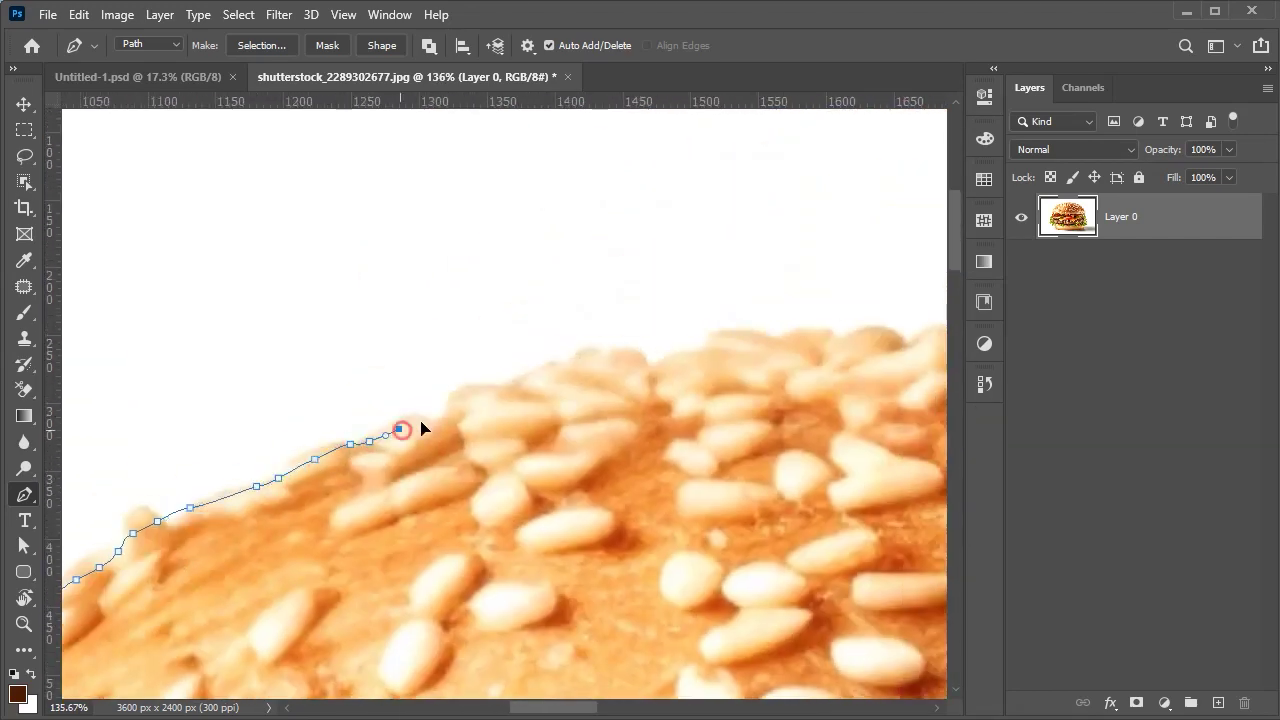
pyautogui.moveTo(830, 362); pyautogui.dragTo(268, 500)
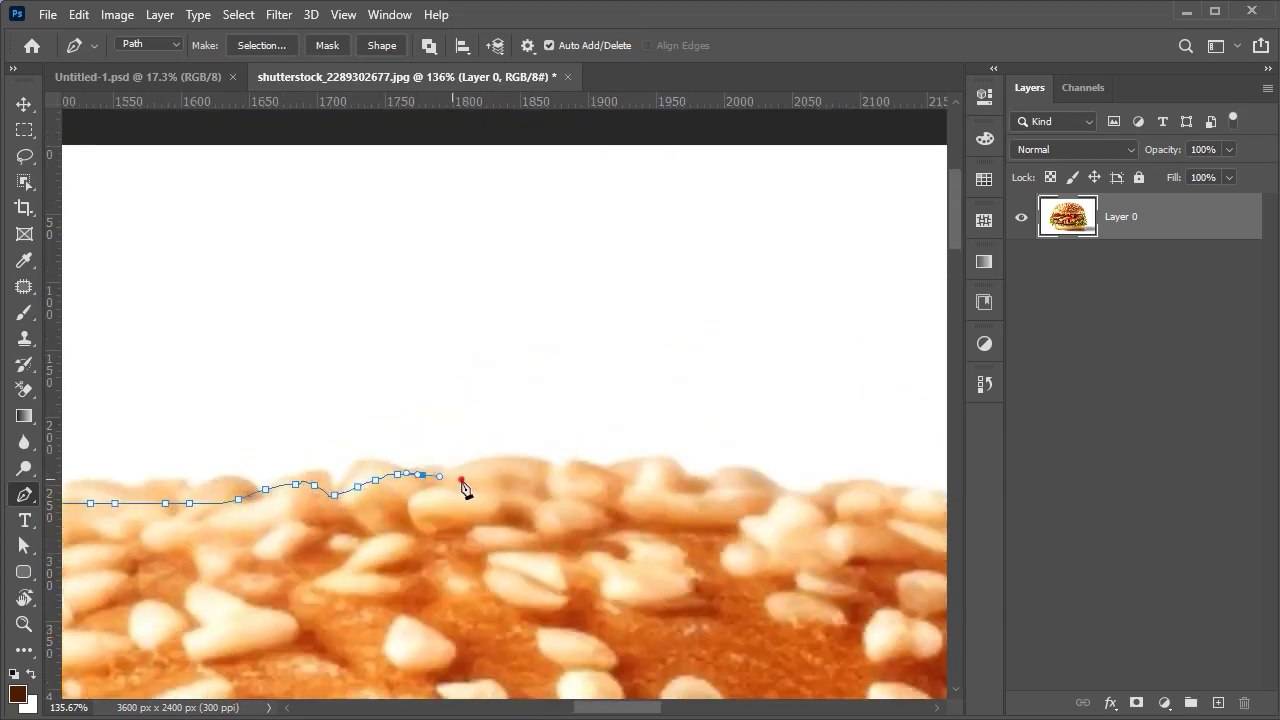
pyautogui.moveTo(747, 490)
pyautogui.mouseDown()
pyautogui.moveTo(166, 471)
pyautogui.moveTo(260, 440)
pyautogui.mouseUp()
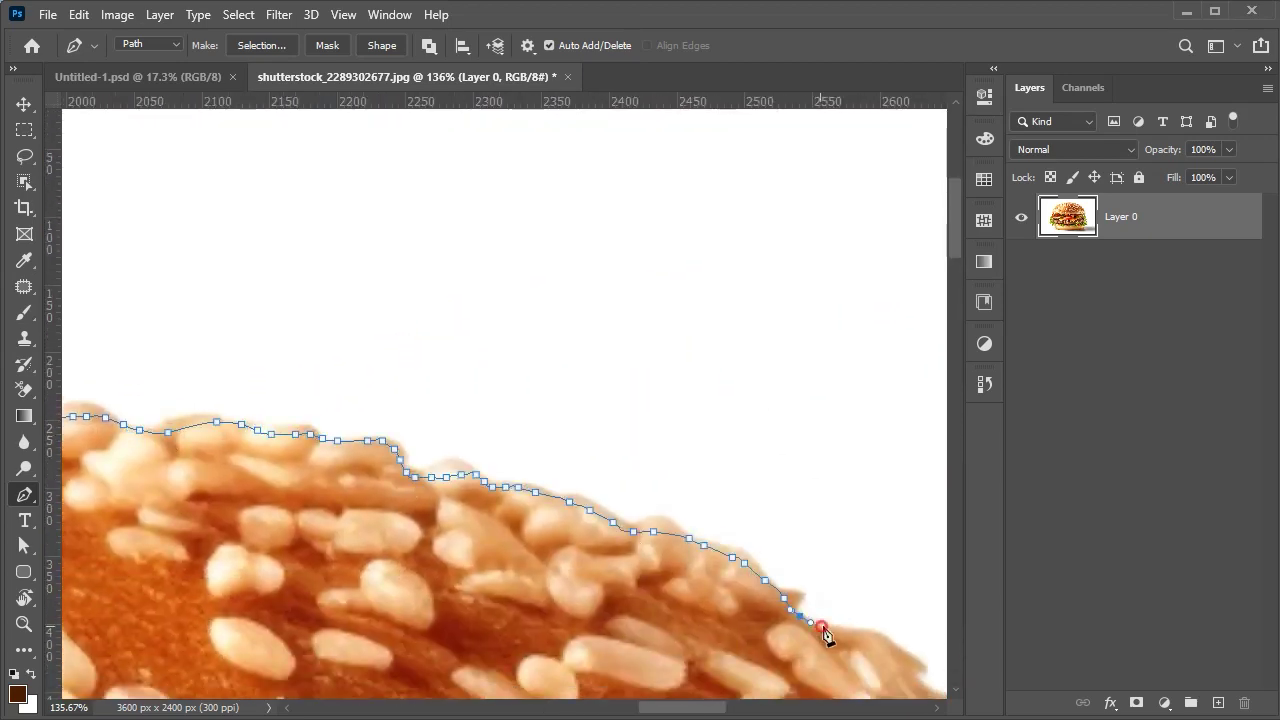
pyautogui.scroll(2, 826, 636)
pyautogui.moveTo(826, 636); pyautogui.dragTo(295, 390)
pyautogui.moveTo(592, 646); pyautogui.dragTo(331, 300)
# - Trace down the bun's right side, around the pickle slice and along the lettuce
pyautogui.click(323, 290)
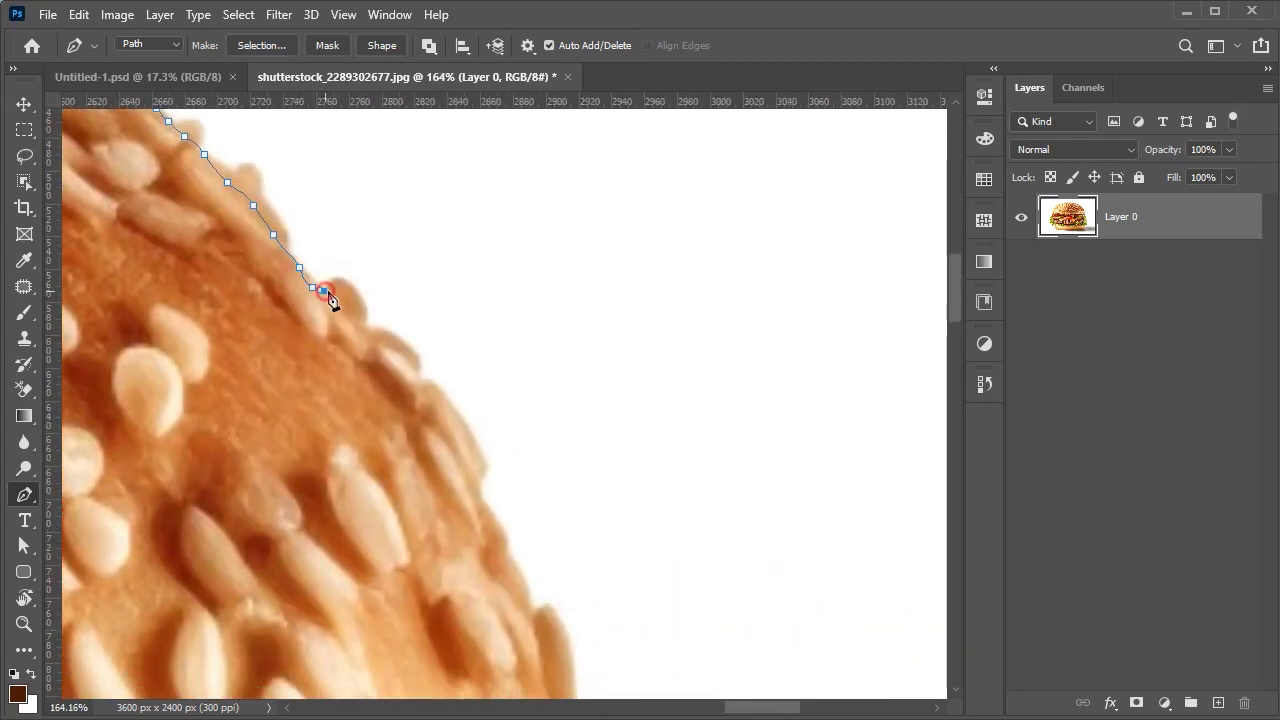
pyautogui.moveTo(512, 598); pyautogui.dragTo(345, 295)
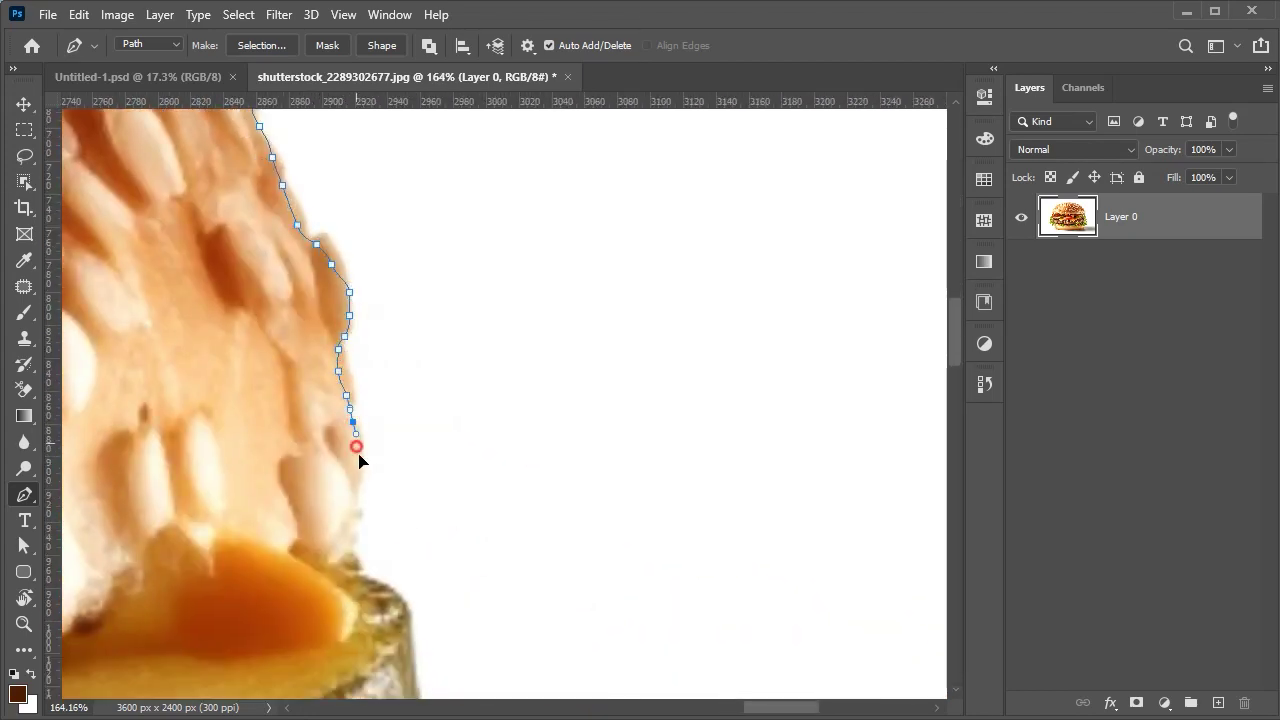
pyautogui.click(356, 454)
pyautogui.click(351, 487)
pyautogui.click(341, 515)
pyautogui.click(341, 549)
pyautogui.moveTo(341, 549); pyautogui.dragTo(252, 349)
pyautogui.moveTo(314, 383); pyautogui.dragTo(321, 432)
pyautogui.click(331, 489)
pyautogui.moveTo(320, 512); pyautogui.dragTo(393, 340)
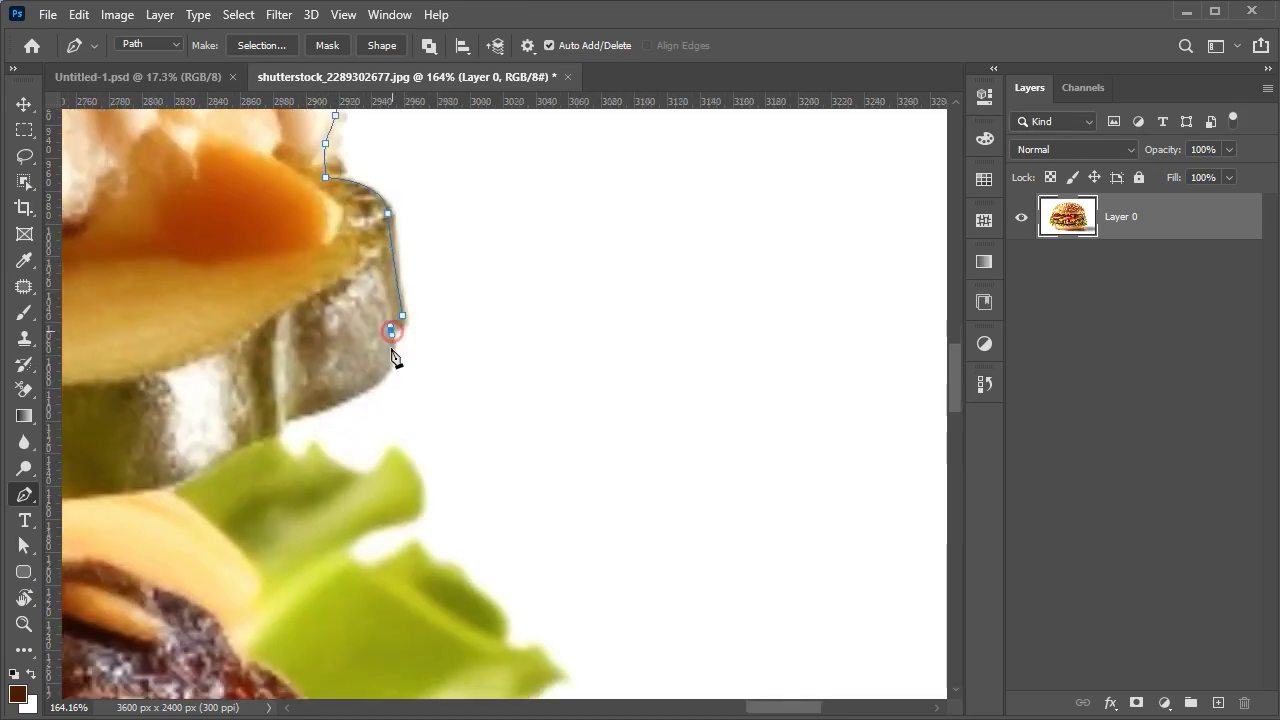
pyautogui.click(425, 570)
pyautogui.click(472, 603)
pyautogui.click(497, 618)
pyautogui.click(505, 637)
# - Finish the outline around the lettuce leaves back to the bottom bun
pyautogui.moveTo(545, 650)
pyautogui.mouseDown()
pyautogui.moveTo(440, 255)
pyautogui.moveTo(429, 259)
pyautogui.mouseUp()
pyautogui.click(415, 609)
pyautogui.click(438, 597)
pyautogui.click(452, 597)
pyautogui.click(454, 627)
pyautogui.moveTo(460, 649); pyautogui.dragTo(466, 658)
pyautogui.moveTo(521, 569); pyautogui.dragTo(475, 216)
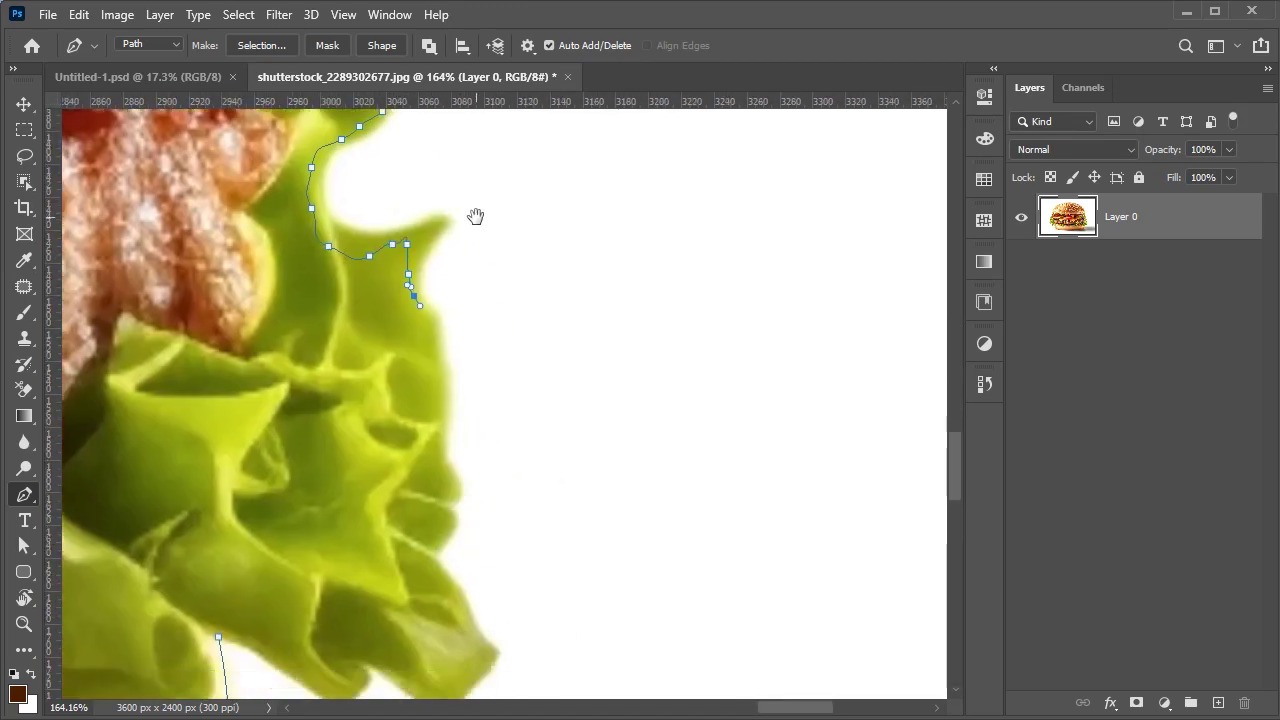
pyautogui.click(459, 513)
pyautogui.click(449, 623)
pyautogui.moveTo(470, 650); pyautogui.dragTo(514, 379)
pyautogui.click(529, 412)
pyautogui.moveTo(485, 440); pyautogui.dragTo(455, 415)
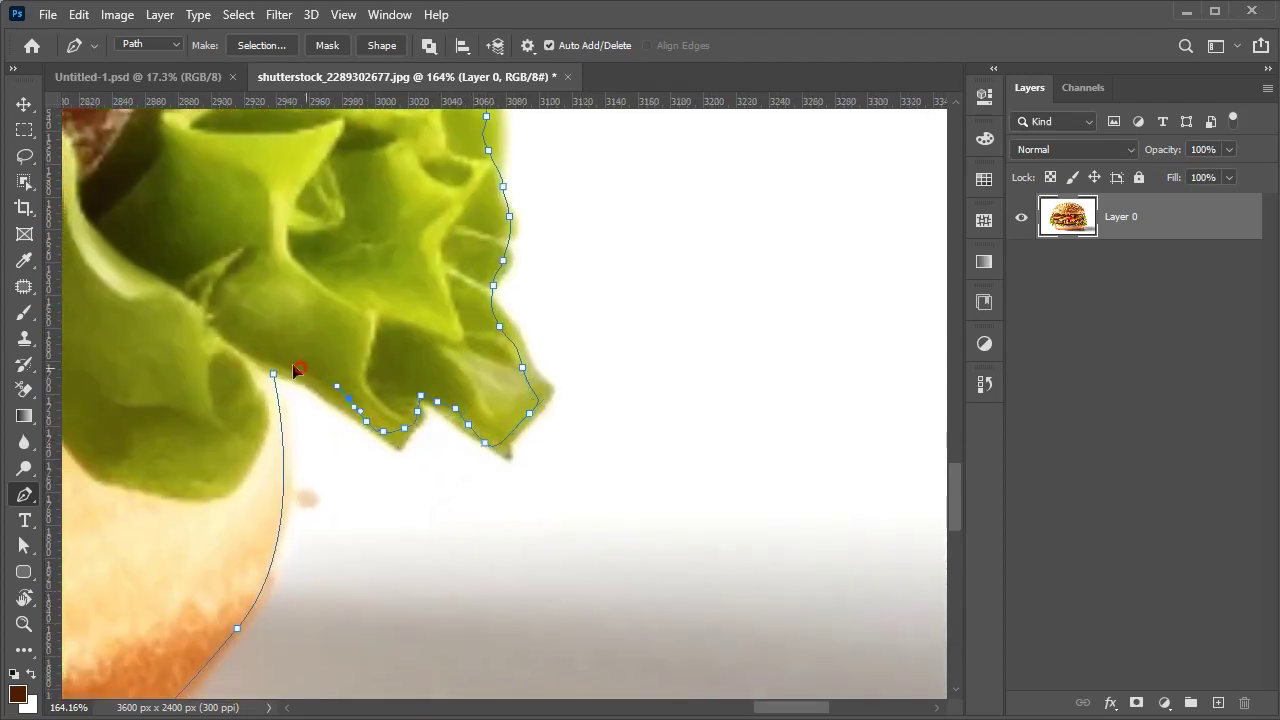
# - Turn the path into a selection, copy the burger to Layer 1, and drag it into Untitled-1
pyautogui.hotkey('ctrl', '0')
pyautogui.rightClick(737, 190)
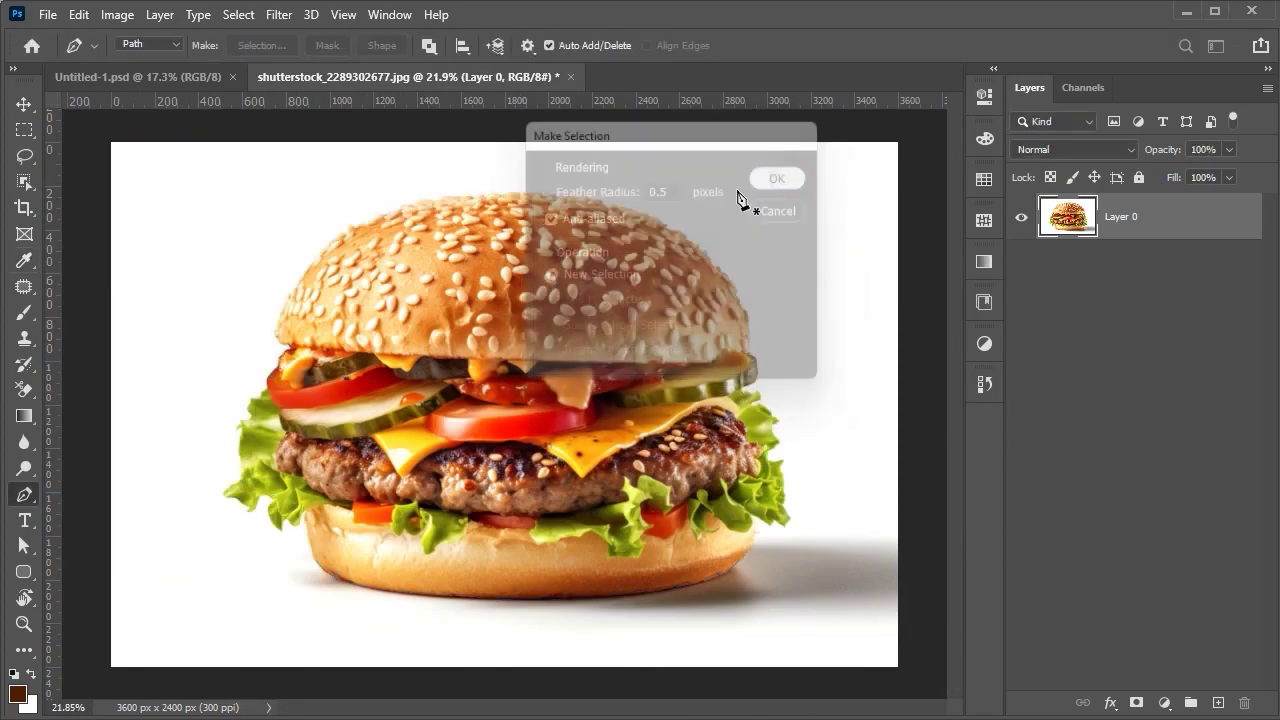
pyautogui.click(783, 174)
pyautogui.hotkey('ctrl', 'j')
pyautogui.press('v')
pyautogui.moveTo(457, 430); pyautogui.dragTo(457, 415)
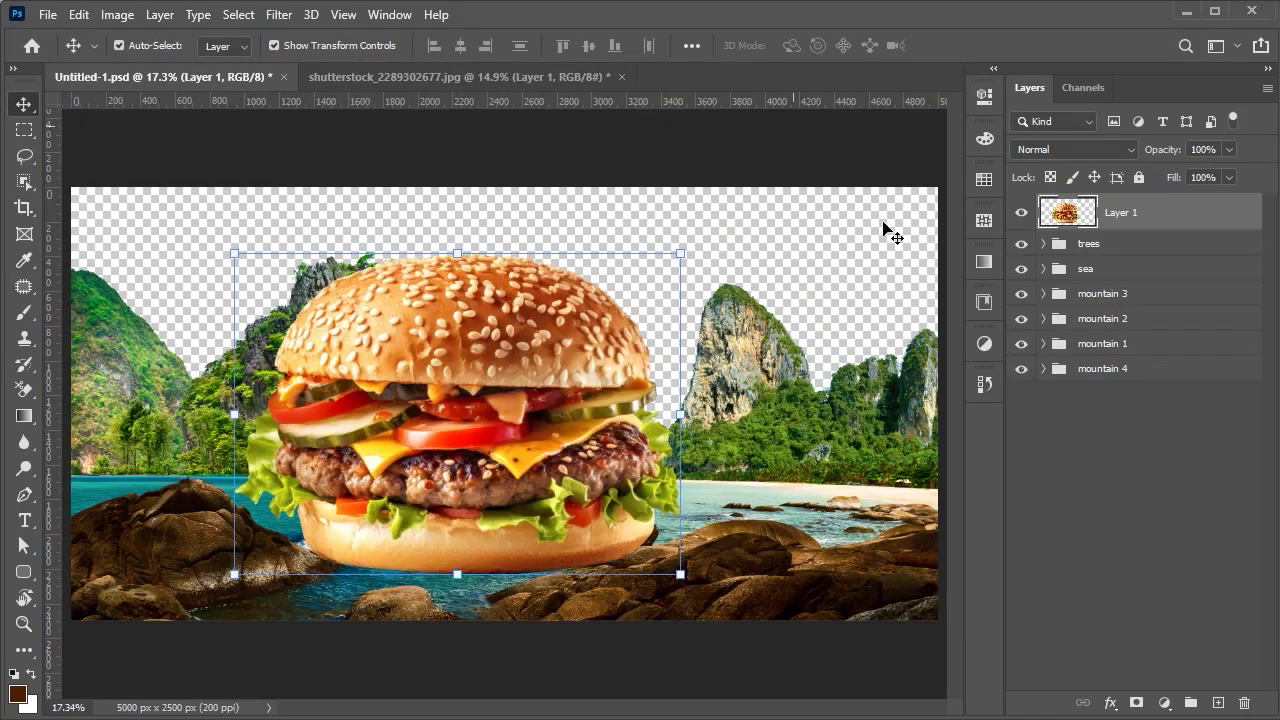
# - Close the burger photo unsaved, make humberger a Smart Object, and move it below the mountain groups
pyautogui.click(621, 76)
pyautogui.click(640, 285)
pyautogui.click(1128, 214)
pyautogui.write('humberger')
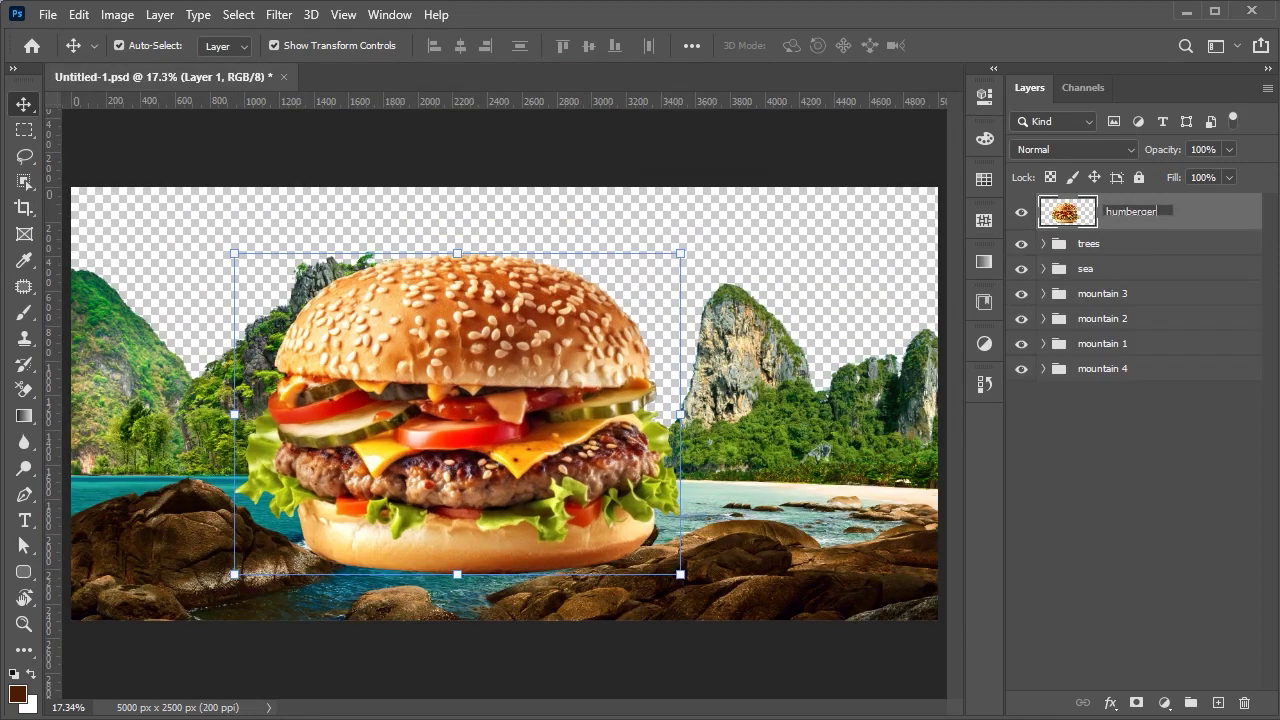
pyautogui.rightClick(1128, 214)
pyautogui.click(920, 274)
pyautogui.moveTo(1128, 214); pyautogui.dragTo(1132, 378)
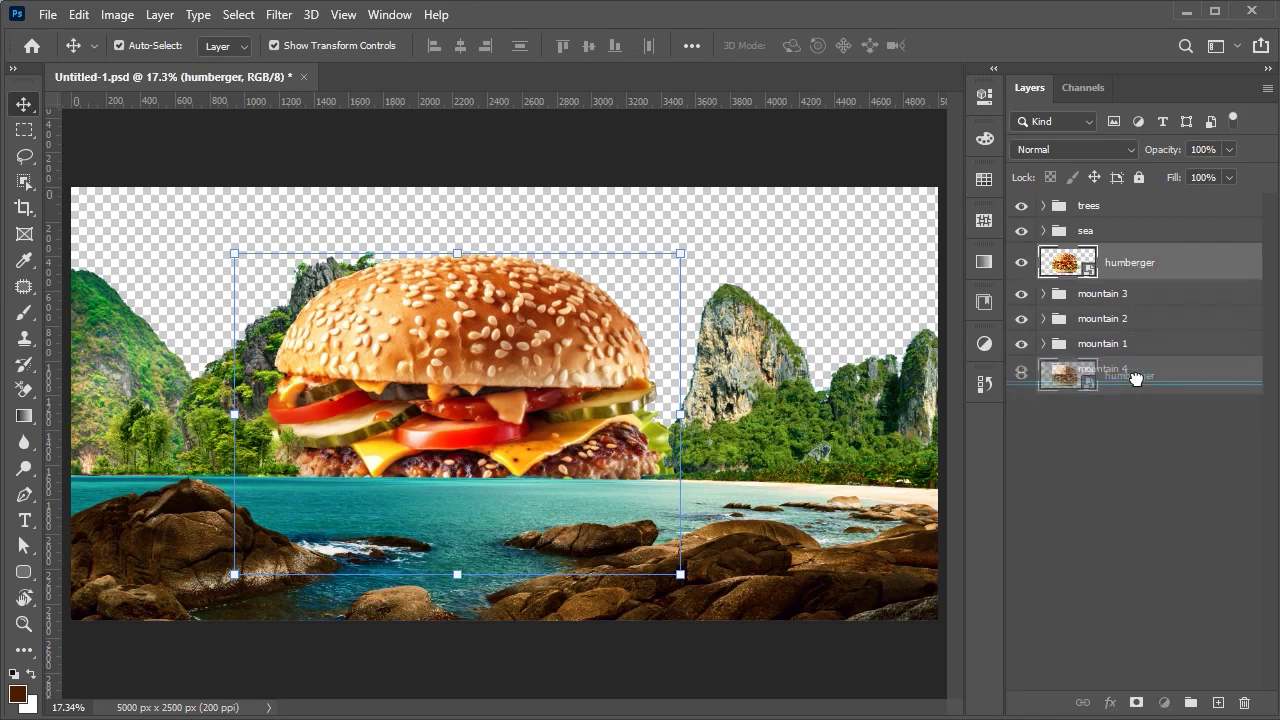
# - Shrink the burger between the cliffs and flip it horizontally
pyautogui.scroll(-2, 514, 347)
pyautogui.scroll(3, 514, 347)
pyautogui.hotkey('ctrl', 't')
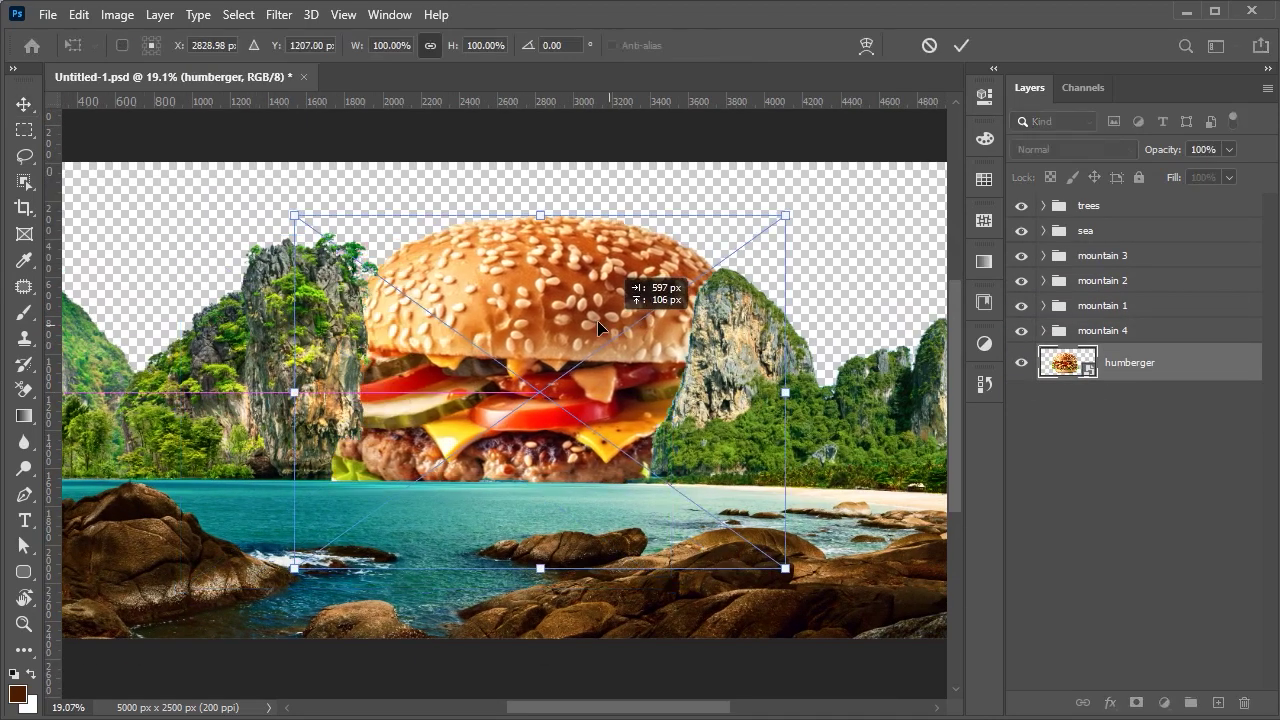
pyautogui.moveTo(671, 588)
pyautogui.mouseDown()
pyautogui.moveTo(528, 370)
pyautogui.moveTo(545, 351)
pyautogui.mouseUp()
pyautogui.rightClick(528, 370)
pyautogui.click(586, 651)
# - Widen the burger's bottom in perspective, lower it about 100 px, and apply the transform
pyautogui.rightClick(545, 351)
pyautogui.click(604, 452)
pyautogui.moveTo(708, 479); pyautogui.dragTo(732, 479)
pyautogui.moveTo(538, 349); pyautogui.dragTo(543, 377)
pyautogui.hotkey('ctrl', '-')
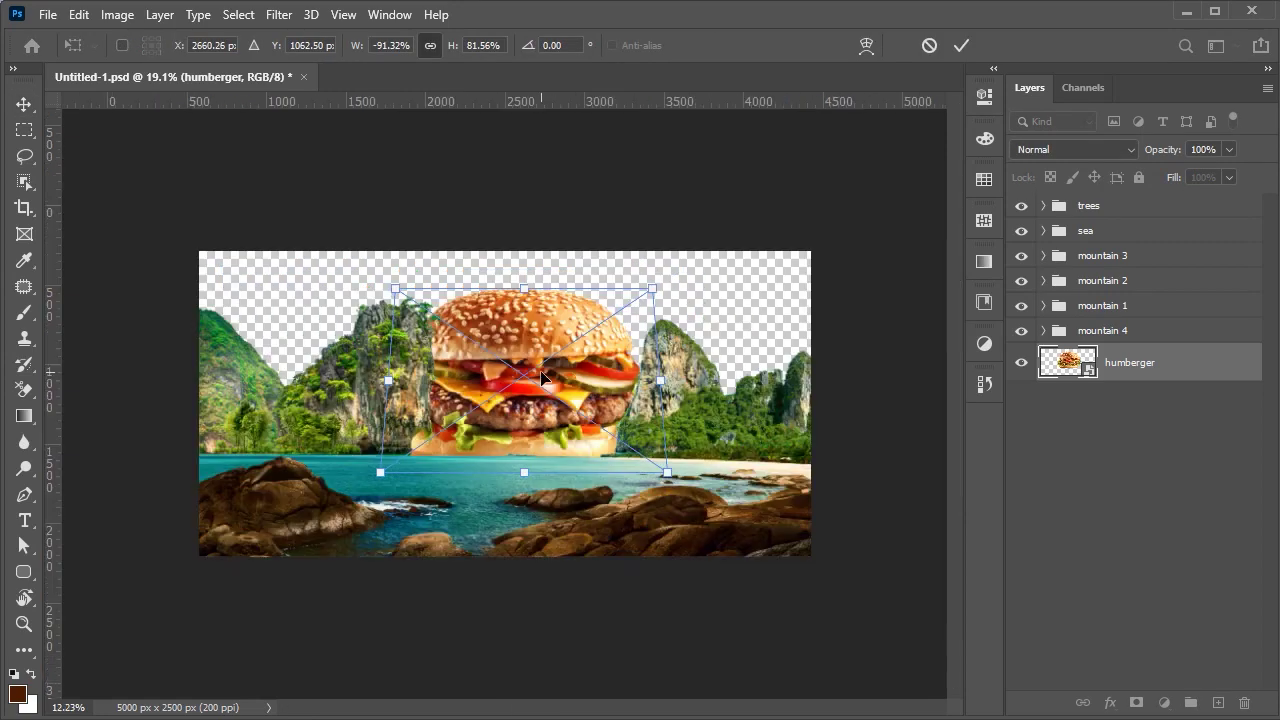
pyautogui.press('Return')
pyautogui.hotkey('ctrl', '0')
# - Run and commit a transform on mountain 1, then reselect the humberger layer
pyautogui.click(1103, 305)
pyautogui.moveTo(636, 384); pyautogui.dragTo(528, 384)
pyautogui.hotkey('ctrl', 't')
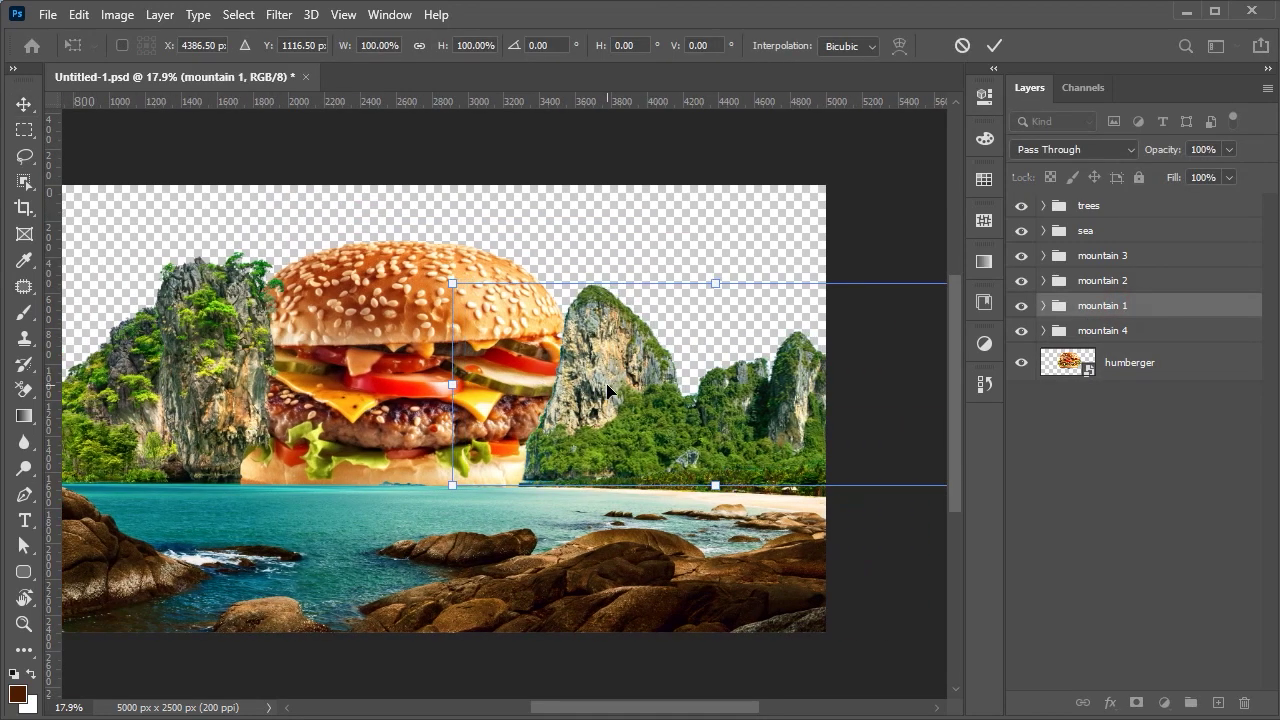
pyautogui.press('Return')
pyautogui.hotkey('ctrl', '0')
pyautogui.click(1143, 366)
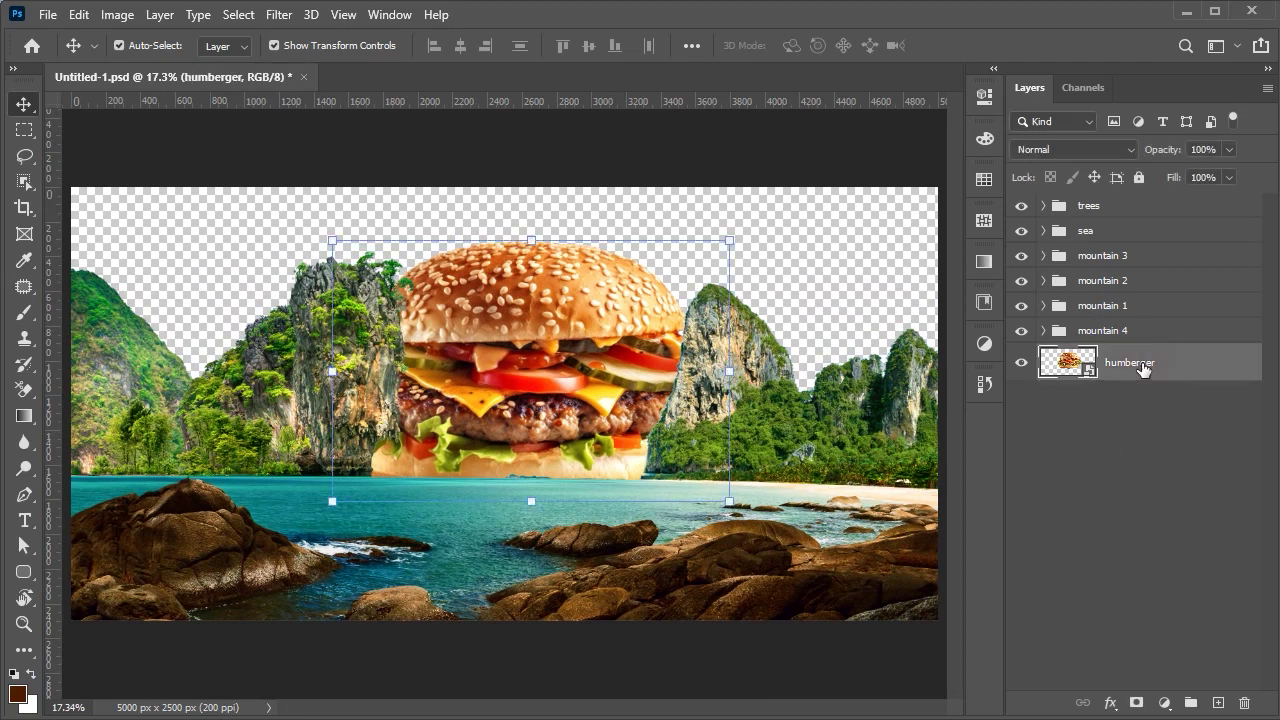
# - Clip a Levels adjustment and a darkening Curves adjustment to humberger
pyautogui.click(1164, 703)
pyautogui.click(1190, 429)
pyautogui.hotkey('ctrl', 'alt', 'g')
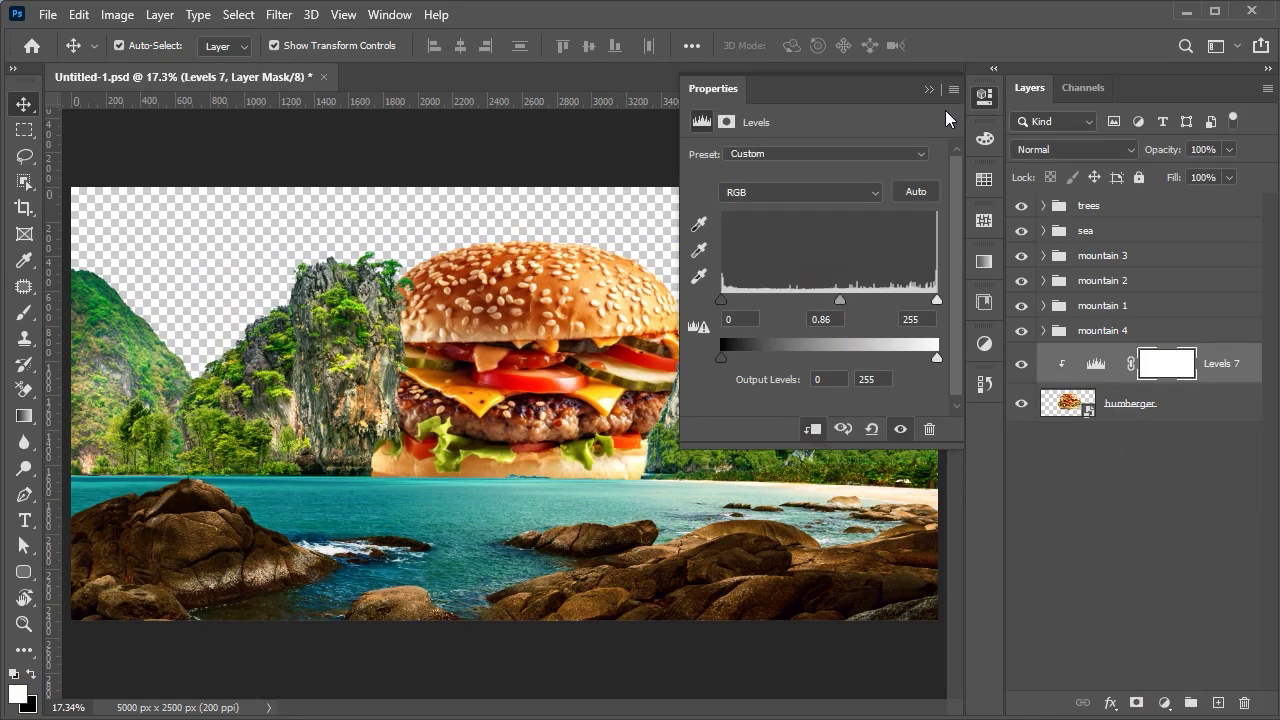
pyautogui.click(1164, 703)
pyautogui.click(1195, 443)
pyautogui.moveTo(835, 303); pyautogui.dragTo(839, 312)
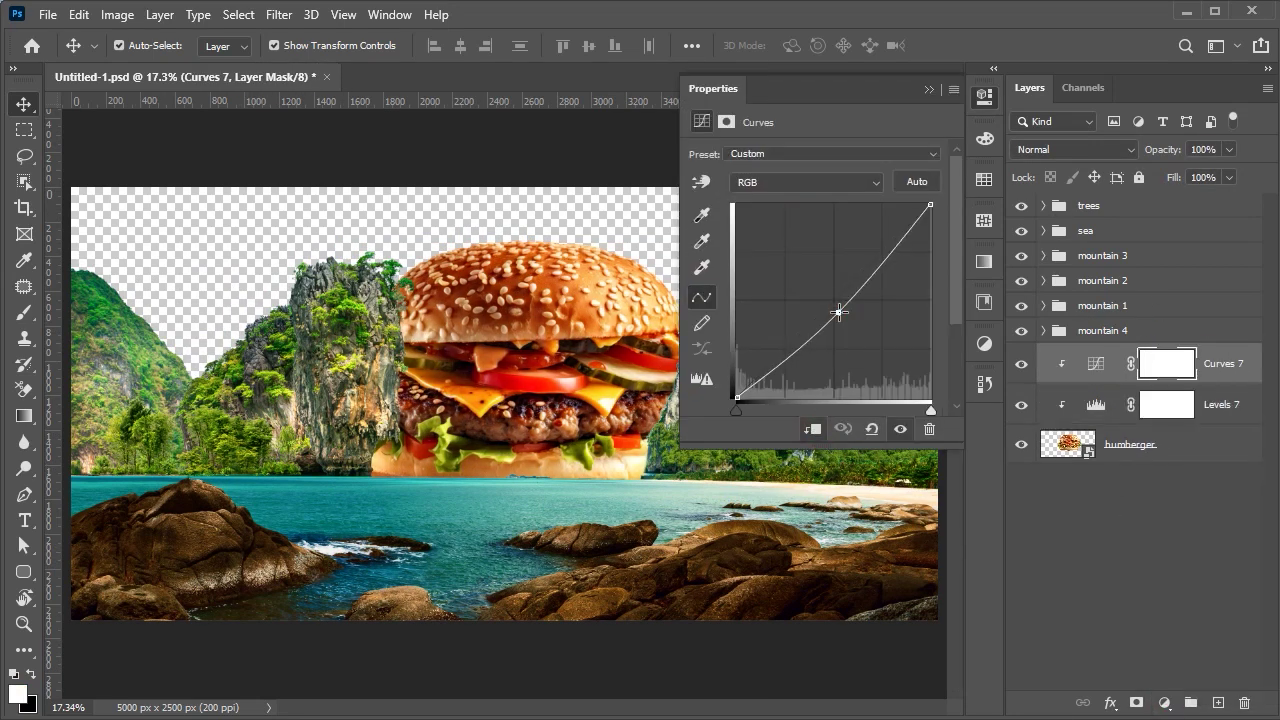
pyautogui.click(929, 91)
# - Add a clipped Color Balance: midtones blue -6, highlights blue -17, shadows blue -8 then -5
pyautogui.click(1164, 703)
pyautogui.click(1166, 531)
pyautogui.click(811, 428)
pyautogui.moveTo(788, 260)
pyautogui.mouseDown()
pyautogui.moveTo(797, 236)
pyautogui.moveTo(784, 201)
pyautogui.mouseUp()
pyautogui.click(830, 156)
pyautogui.click(780, 200)
pyautogui.moveTo(788, 266)
pyautogui.mouseDown()
pyautogui.moveTo(797, 199)
pyautogui.moveTo(786, 200)
pyautogui.mouseUp()
pyautogui.click(830, 156)
pyautogui.click(760, 171)
pyautogui.moveTo(788, 266); pyautogui.dragTo(783, 267)
pyautogui.moveTo(788, 199); pyautogui.dragTo(784, 200)
pyautogui.click(985, 97)
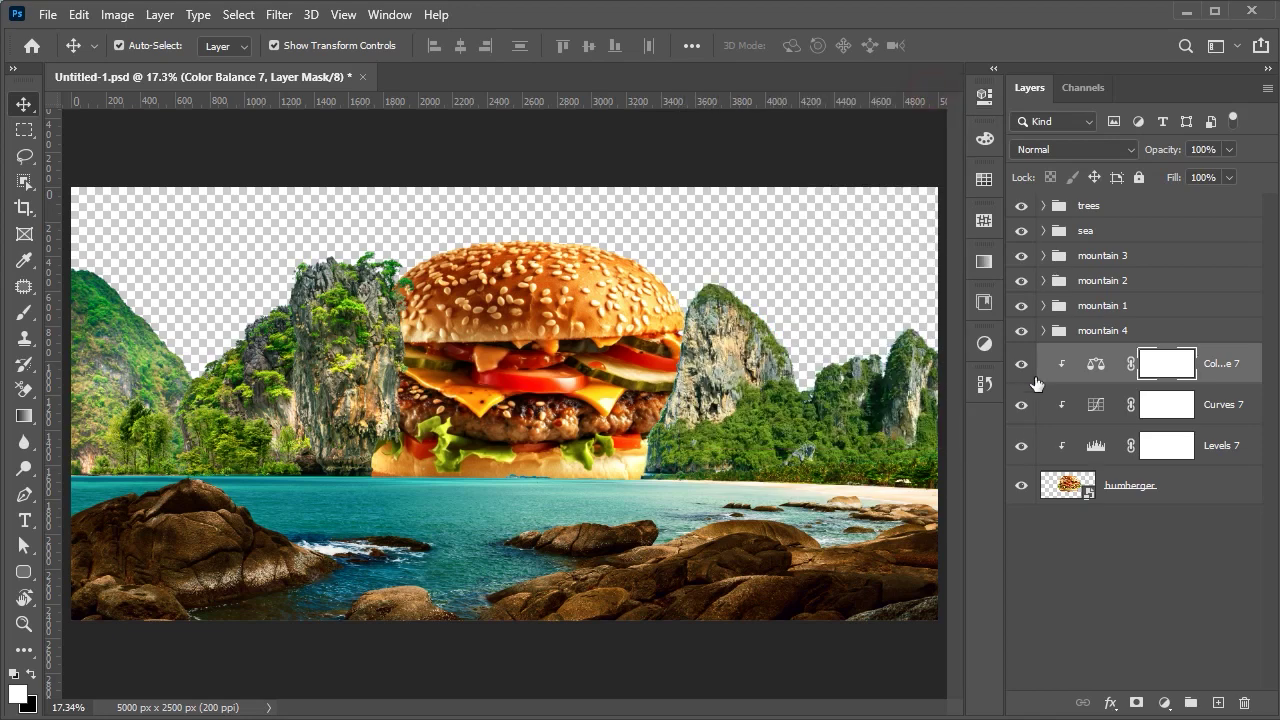
# - Add a Selective Color adjustment tuning the neutral tones
pyautogui.scroll(3, 566, 377)
pyautogui.click(1163, 703)
pyautogui.click(1217, 690)
pyautogui.moveTo(813, 336)
pyautogui.mouseDown()
pyautogui.moveTo(777, 337)
pyautogui.moveTo(806, 338)
pyautogui.mouseUp()
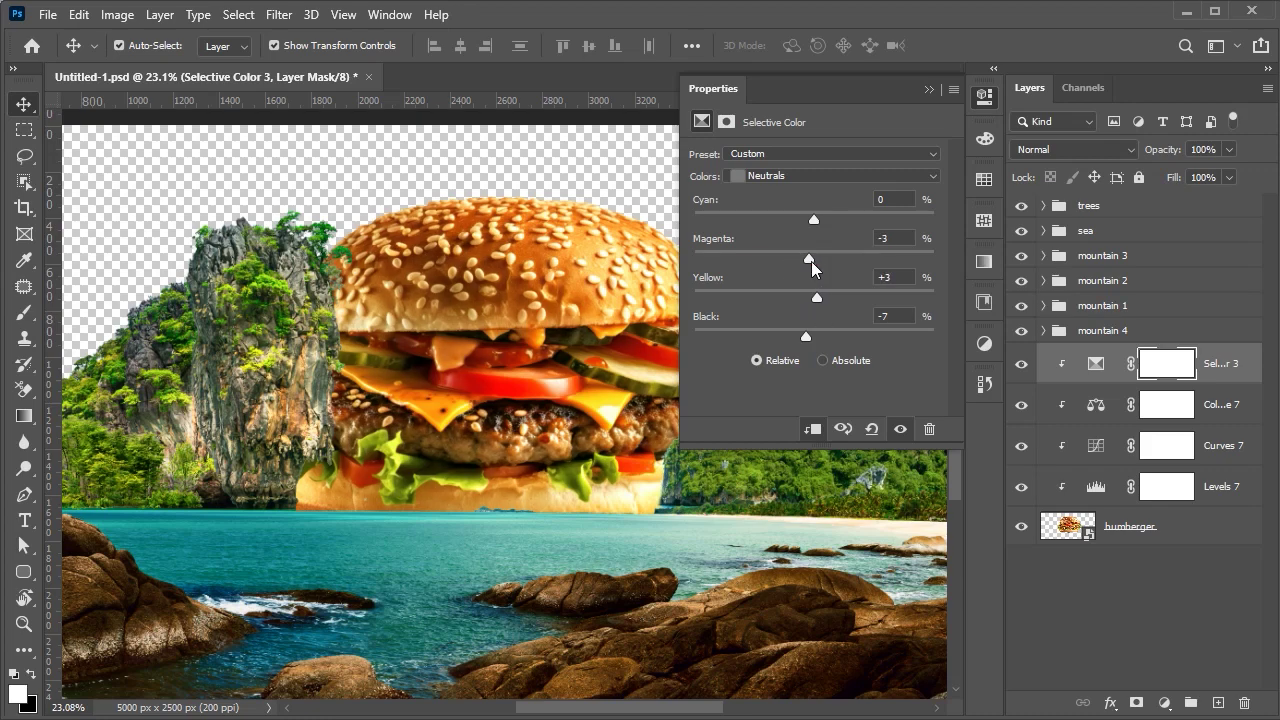
pyautogui.click(985, 97)
# - Add a clipped darkening Curves 8 layer and invert its mask to hide it
pyautogui.click(1163, 703)
pyautogui.click(1190, 449)
pyautogui.click(815, 429)
pyautogui.moveTo(837, 297); pyautogui.dragTo(846, 310)
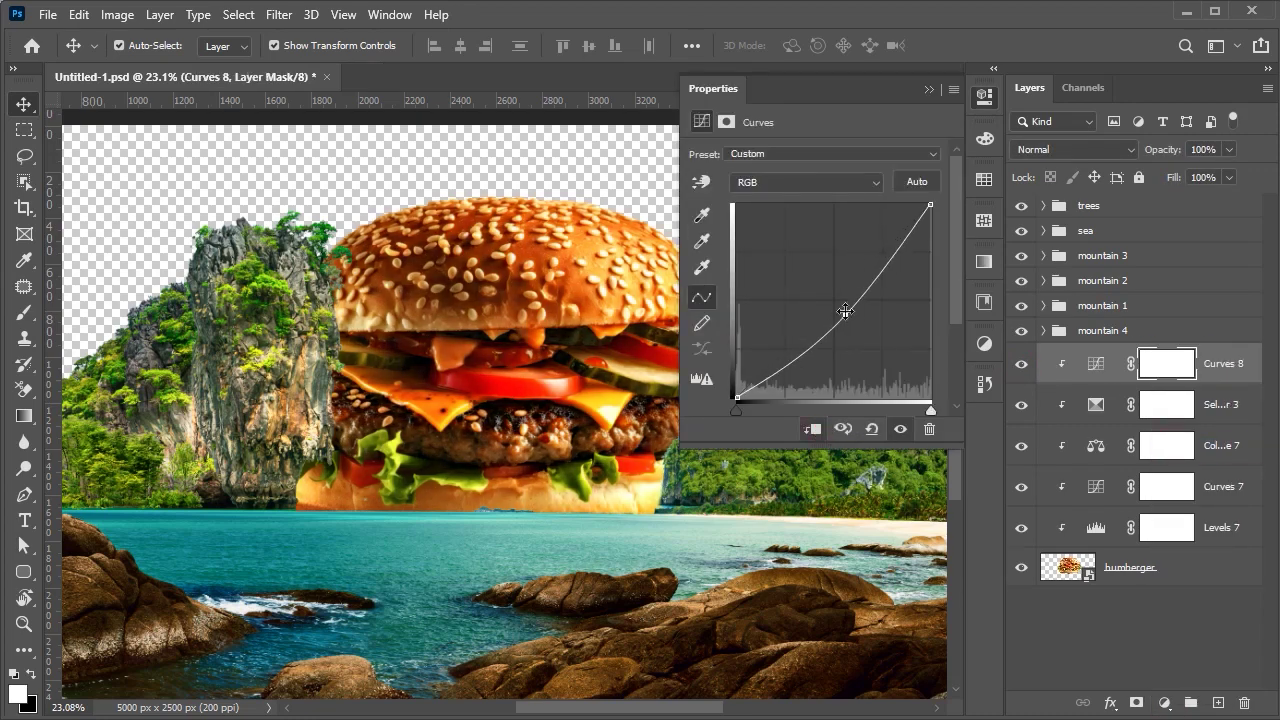
pyautogui.click(985, 97)
pyautogui.hotkey('ctrl', 'i')
# - Paint darkening onto the burger's middle and lower-left edge on the Exposure mask
pyautogui.press('b')
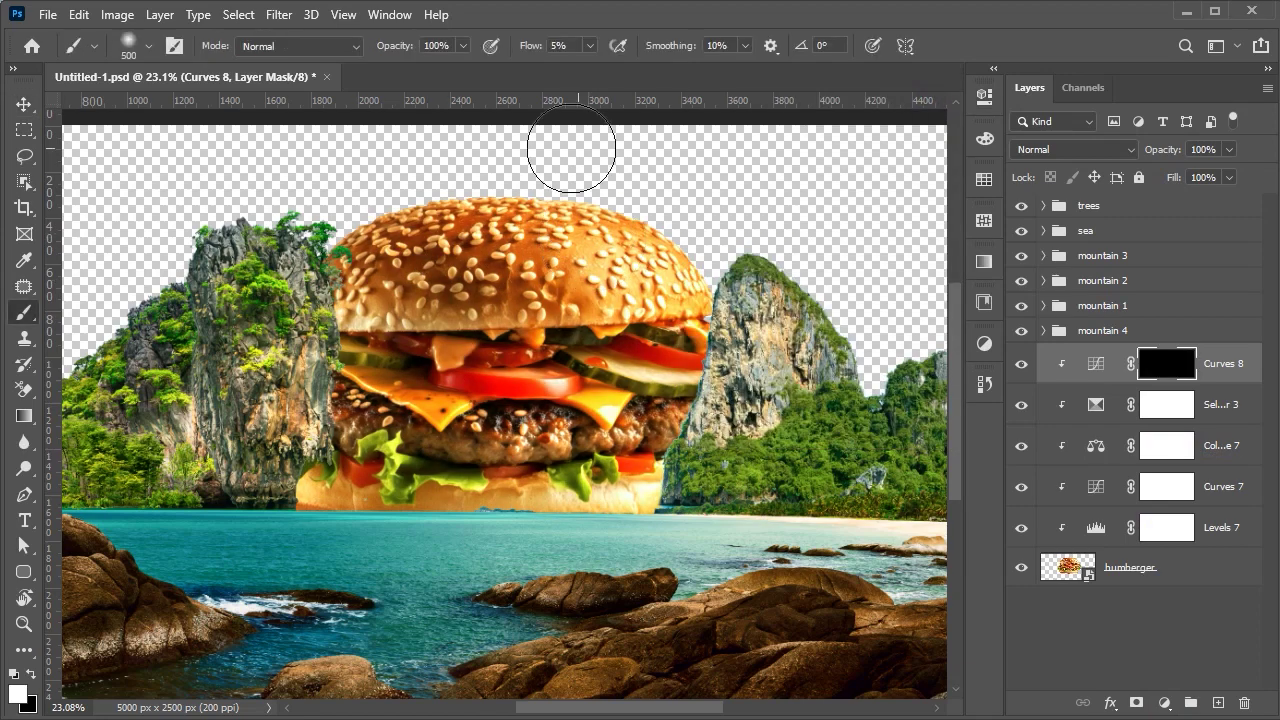
pyautogui.moveTo(351, 319); pyautogui.dragTo(355, 455)
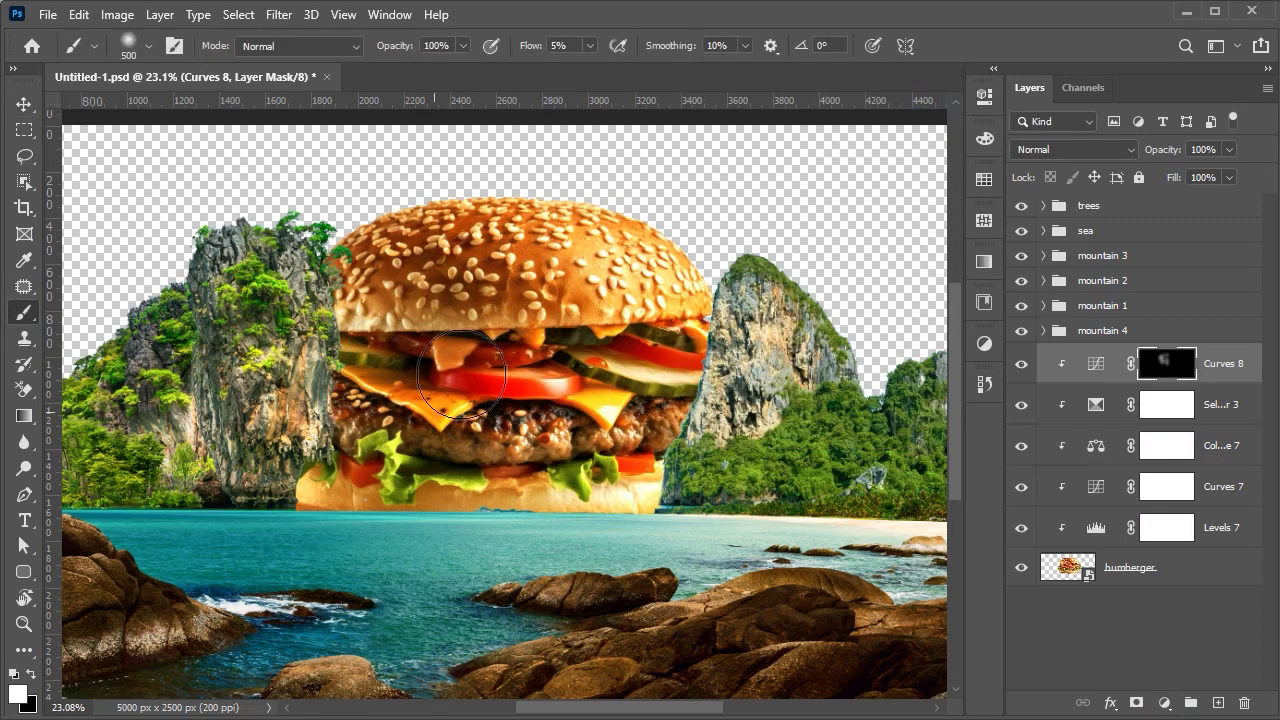
pyautogui.moveTo(355, 455)
pyautogui.mouseDown()
pyautogui.moveTo(467, 538)
pyautogui.moveTo(687, 484)
pyautogui.mouseUp()
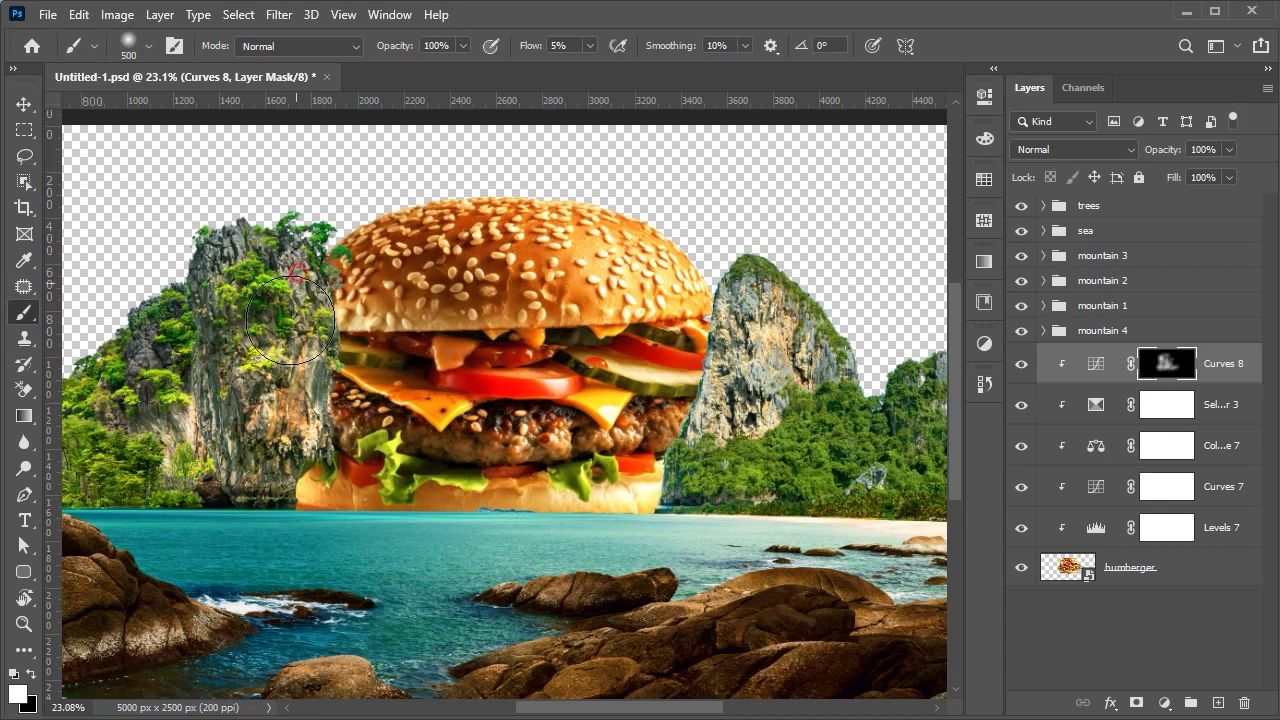
# - Add a third Curves adjustment clipped to the burger, with its mask inverted
pyautogui.click(1164, 703)
pyautogui.click(1185, 449)
pyautogui.moveTo(826, 293); pyautogui.dragTo(806, 262)
pyautogui.click(985, 97)
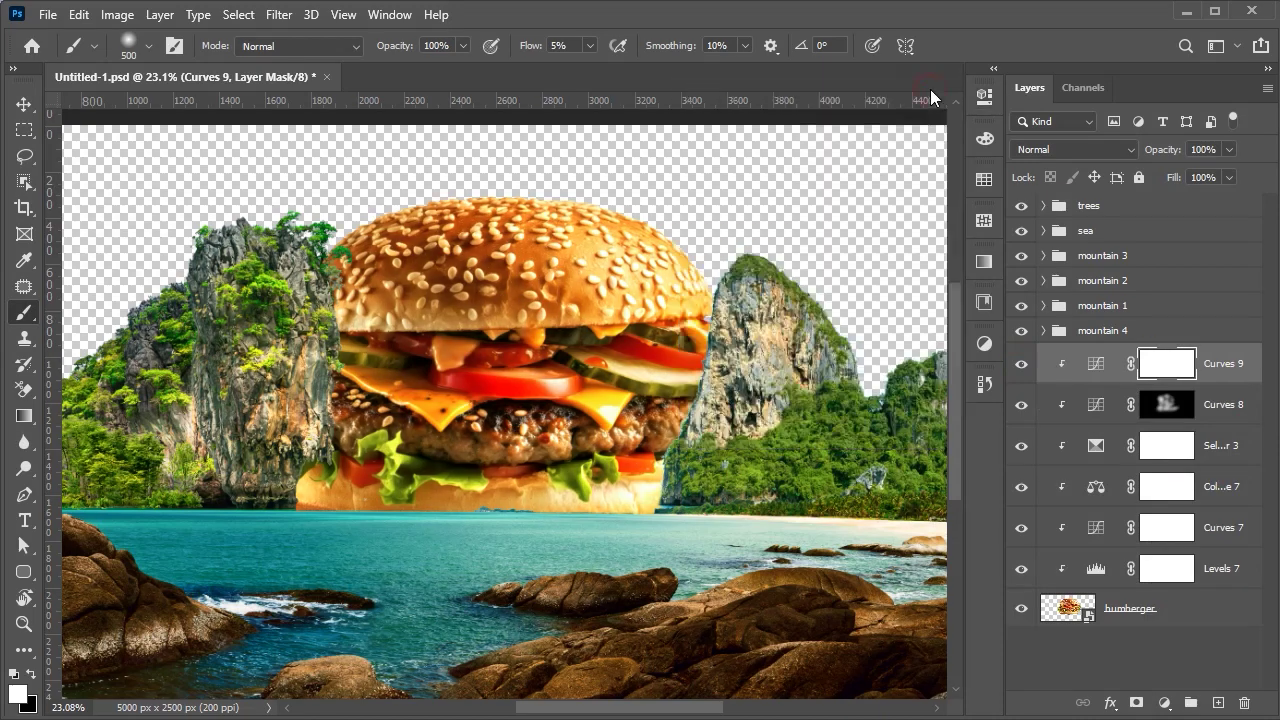
pyautogui.hotkey('ctrl', 'i')
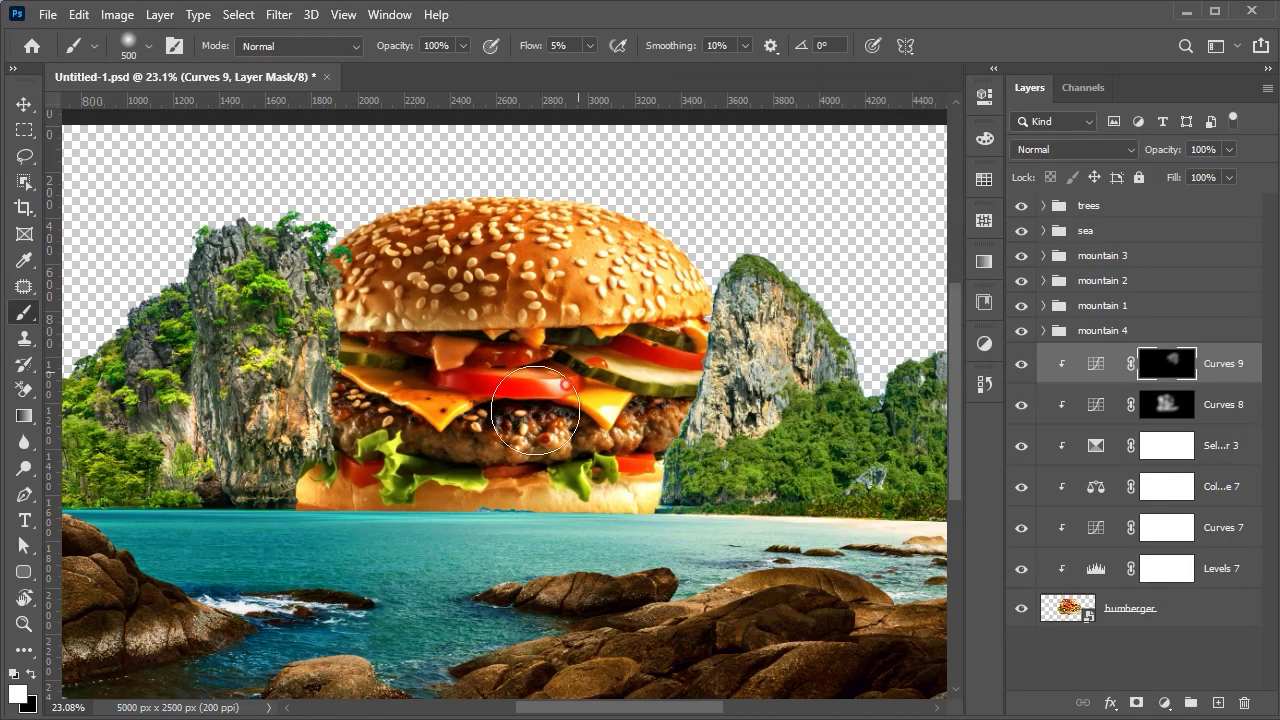
pyautogui.scroll(-2, 679, 377)
# - Add a darkening Exposure adjustment to the burger, with its mask inverted
pyautogui.click(1164, 703)
pyautogui.click(1185, 440)
pyautogui.moveTo(811, 204); pyautogui.dragTo(770, 204)
pyautogui.moveTo(814, 243); pyautogui.dragTo(823, 280)
pyautogui.click(855, 185)
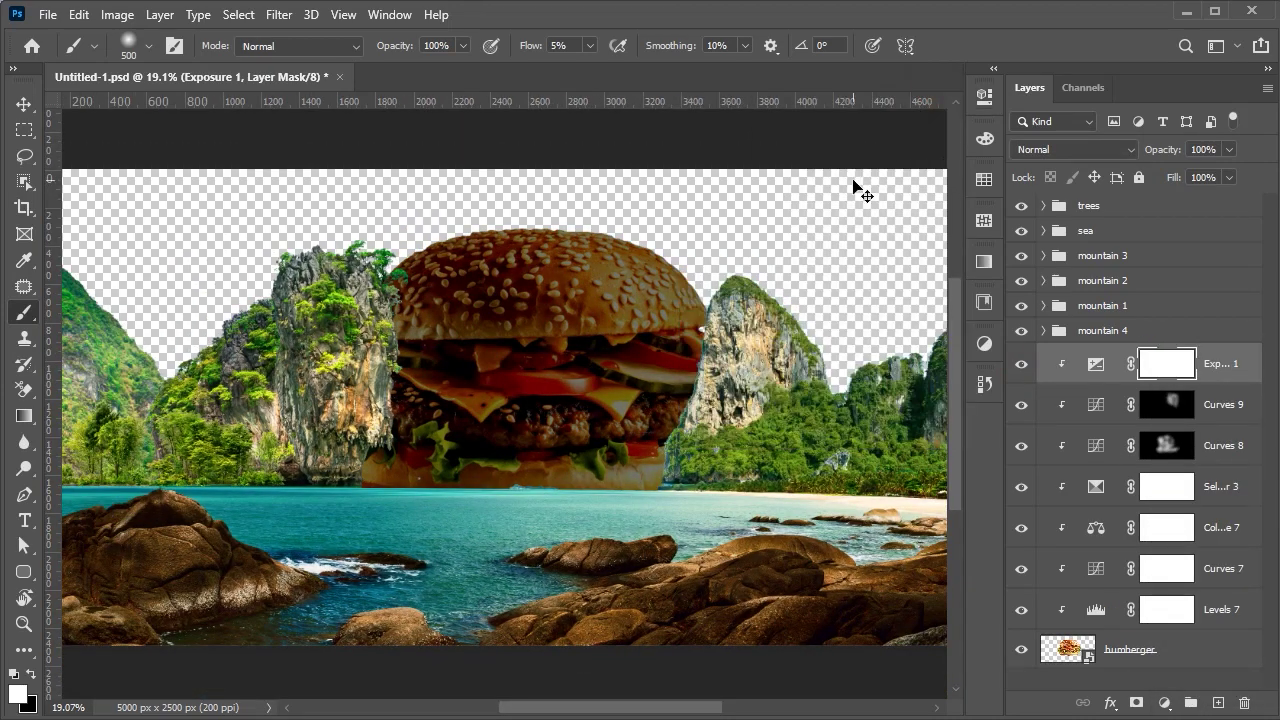
pyautogui.hotkey('ctrl', 'i')
pyautogui.scroll(5, 355, 436)
# - With brush size 125 and flow 15, darken the bun along the left cliff edge
pyautogui.press('[')
pyautogui.press('[')
pyautogui.press('[')
pyautogui.click(555, 45)
pyautogui.write('15')
pyautogui.moveTo(480, 505); pyautogui.dragTo(457, 584)
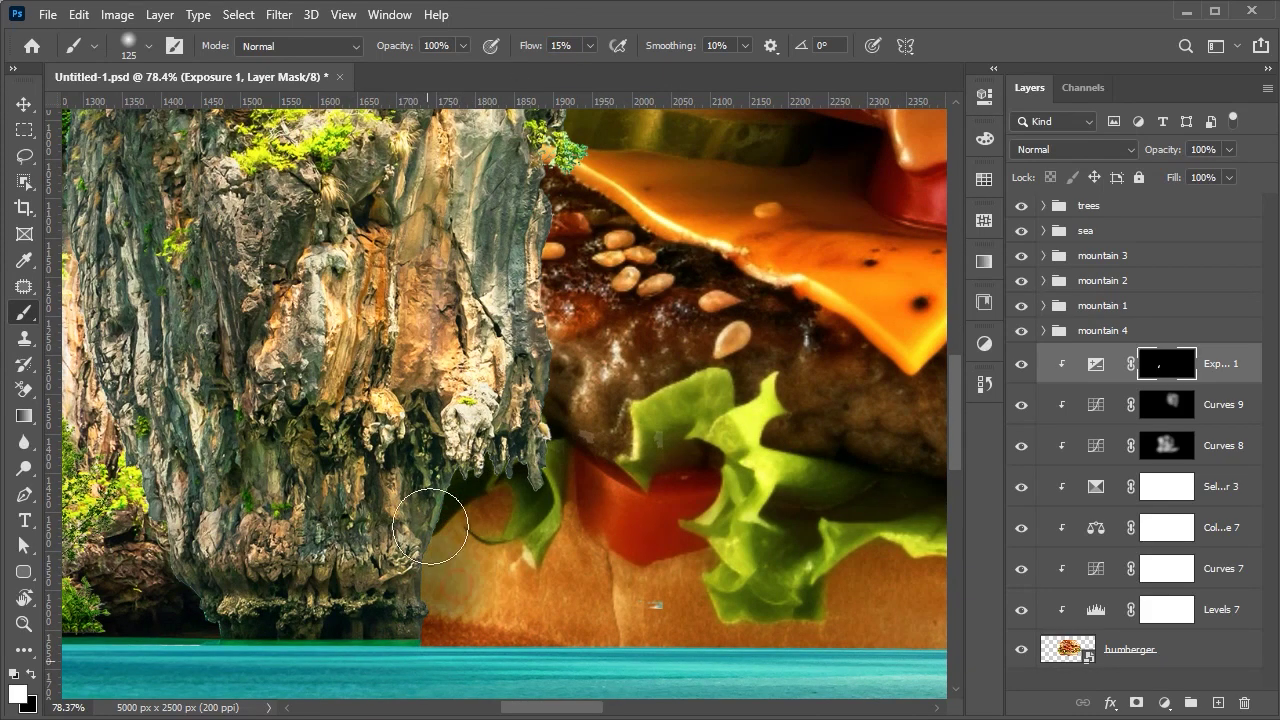
pyautogui.moveTo(457, 631); pyautogui.dragTo(463, 465)
pyautogui.moveTo(512, 290); pyautogui.dragTo(514, 434)
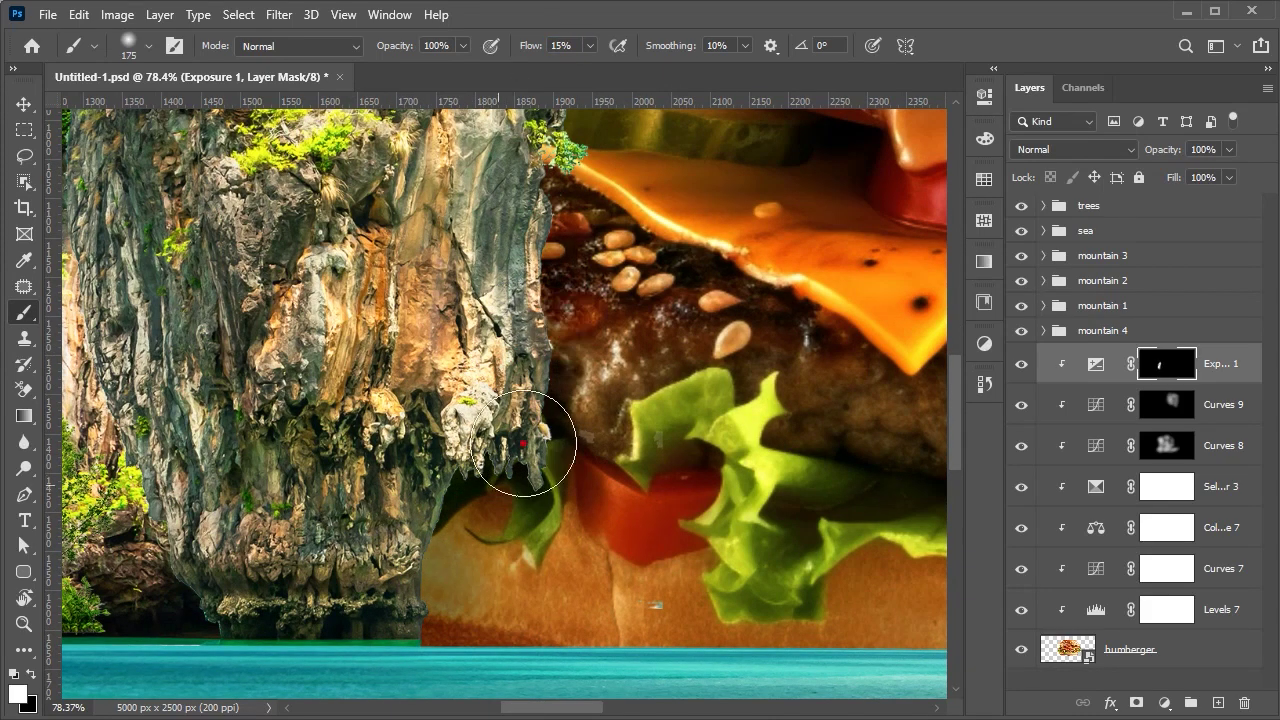
# - Paint more darkening on the bun edge where it meets the cliff
pyautogui.scroll(-2, 514, 434)
pyautogui.moveTo(421, 441); pyautogui.dragTo(471, 261)
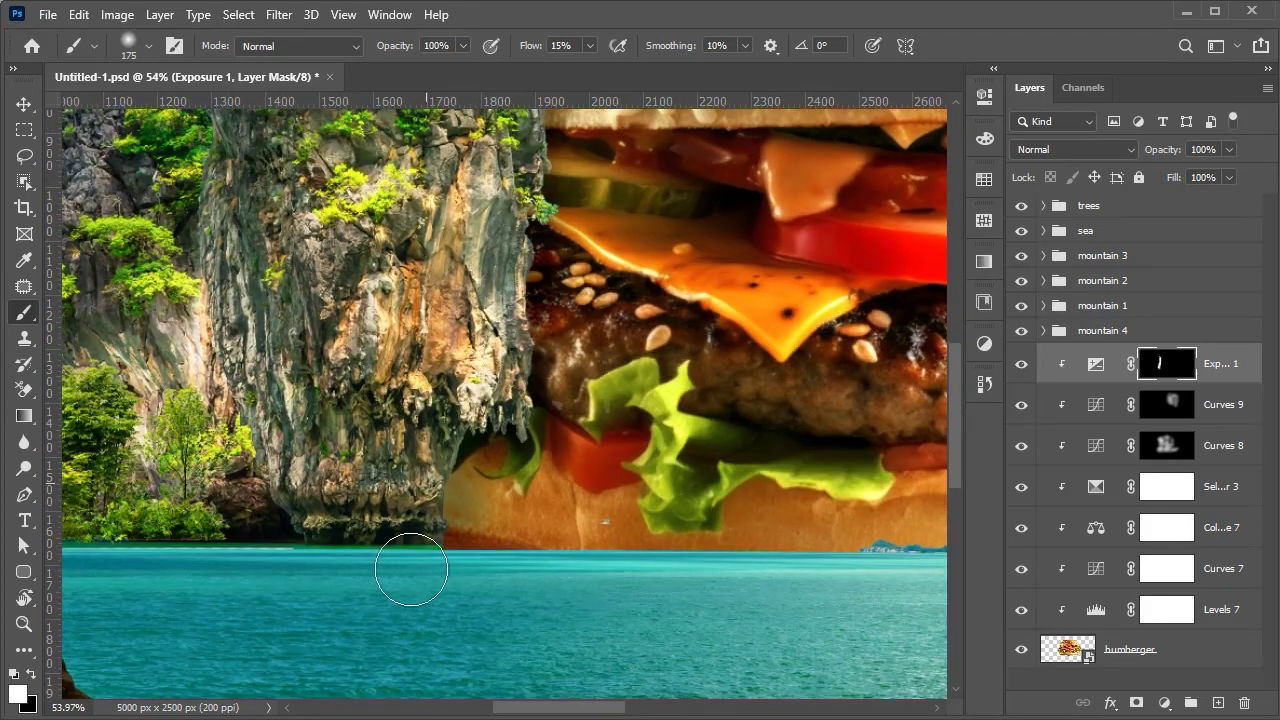
pyautogui.scroll(-6, 441, 541)
pyautogui.scroll(7, 586, 571)
pyautogui.moveTo(591, 571)
pyautogui.mouseDown()
pyautogui.moveTo(705, 316)
pyautogui.moveTo(590, 466)
pyautogui.mouseUp()
pyautogui.moveTo(625, 260); pyautogui.dragTo(590, 520)
pyautogui.moveTo(600, 300); pyautogui.dragTo(542, 530)
pyautogui.moveTo(560, 370); pyautogui.dragTo(585, 535)
pyautogui.scroll(-5, 585, 535)
pyautogui.scroll(3, 250, 350)
# - Add a clipped darkening Curves layer to the burger, with its mask inverted
pyautogui.click(1163, 703)
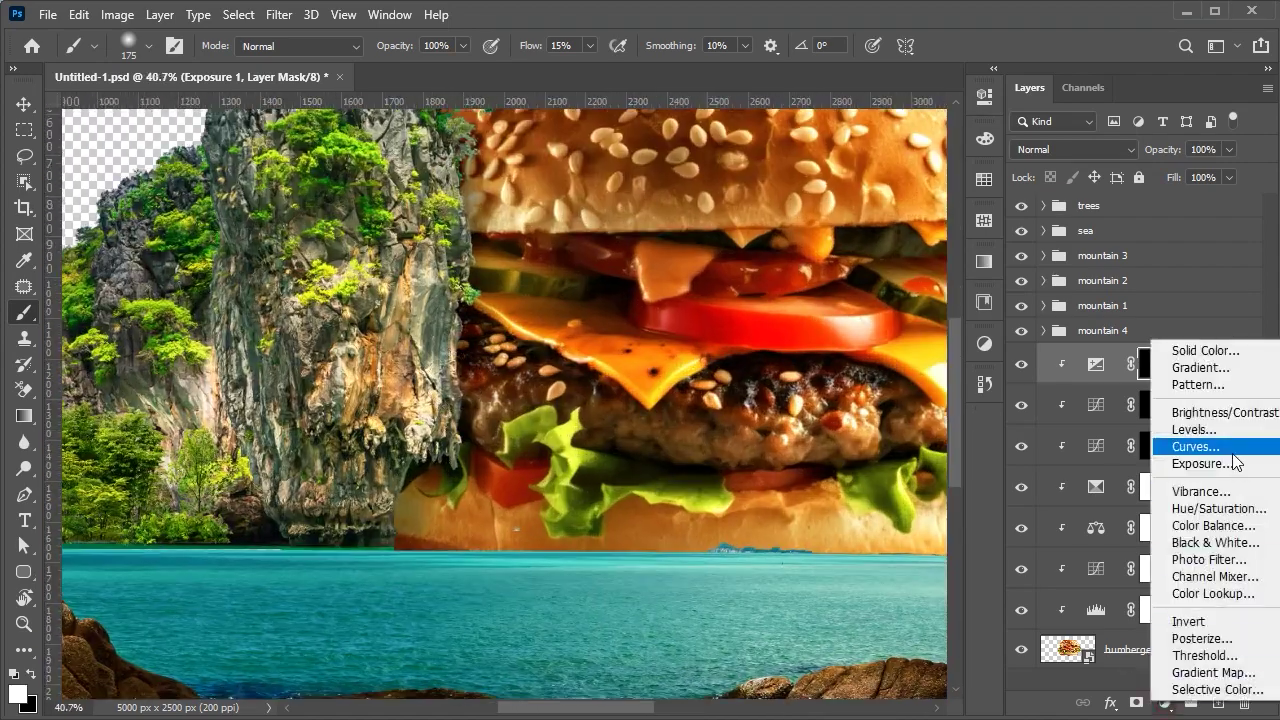
pyautogui.click(1185, 443)
pyautogui.click(812, 430)
pyautogui.moveTo(834, 300); pyautogui.dragTo(838, 318)
pyautogui.click(929, 89)
pyautogui.hotkey('ctrl', 'i')
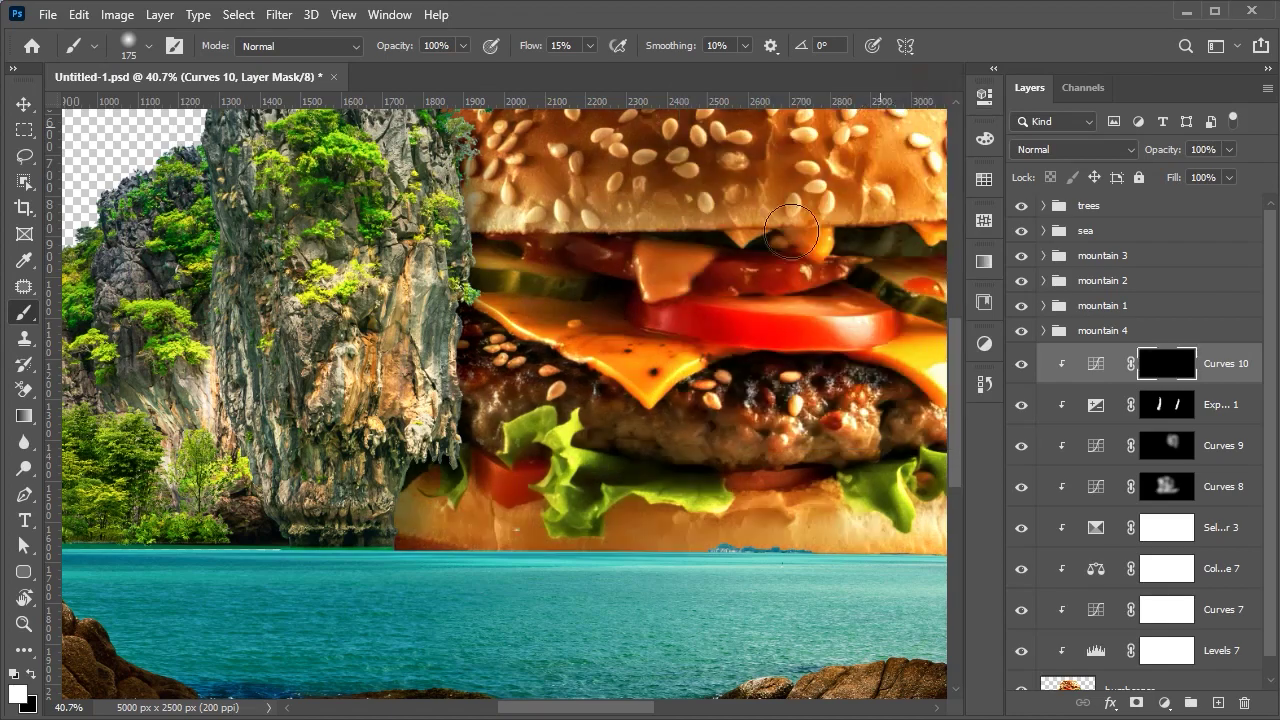
pyautogui.scroll(3, 402, 443)
# - Paint shadow onto the bun beside the cliff with a larger brush
pyautogui.press(']')
pyautogui.press(']')
pyautogui.moveTo(402, 443); pyautogui.dragTo(431, 494)
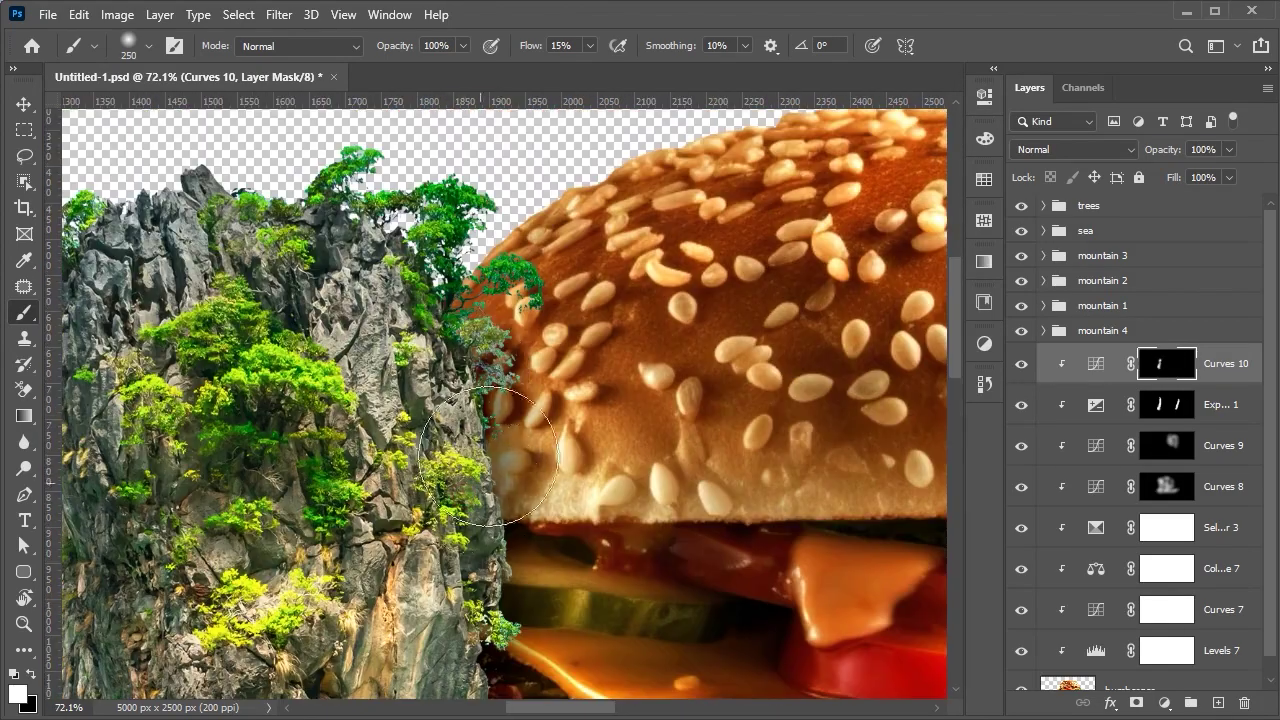
pyautogui.scroll(-5, 475, 540)
pyautogui.scroll(3, 601, 458)
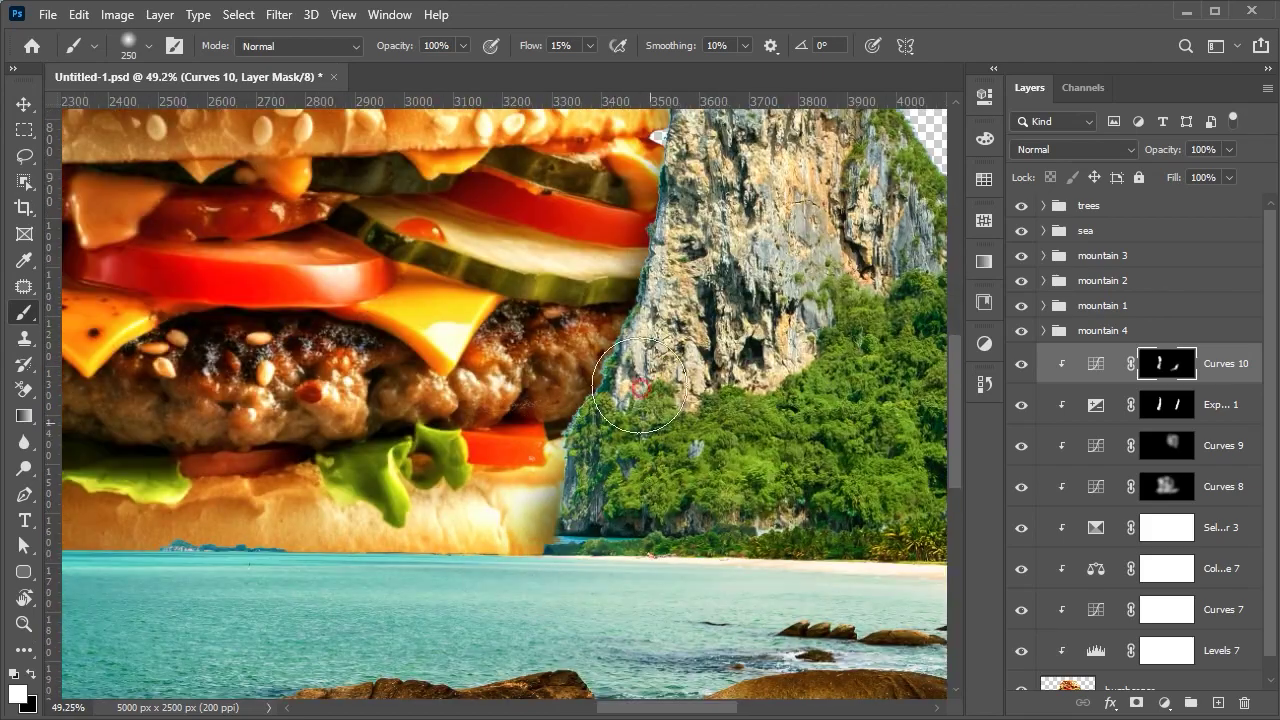
pyautogui.scroll(-3, 640, 388)
pyautogui.scroll(-2, 640, 388)
# - Group the burger layer together with all its adjustment layers
pyautogui.press('v')
pyautogui.click(540, 370)
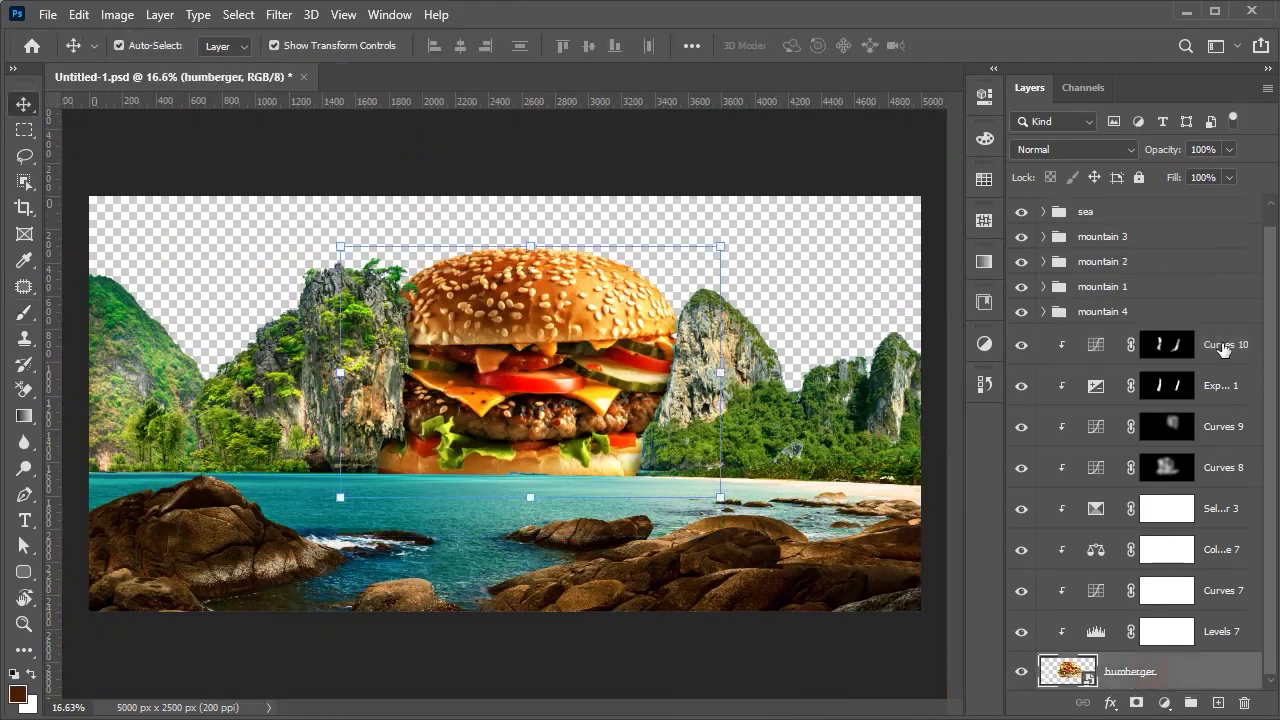
pyautogui.keyDown('shift'); pyautogui.click(1237, 370); pyautogui.keyUp('shift')
pyautogui.hotkey('ctrl', 'g')
pyautogui.click(844, 615)
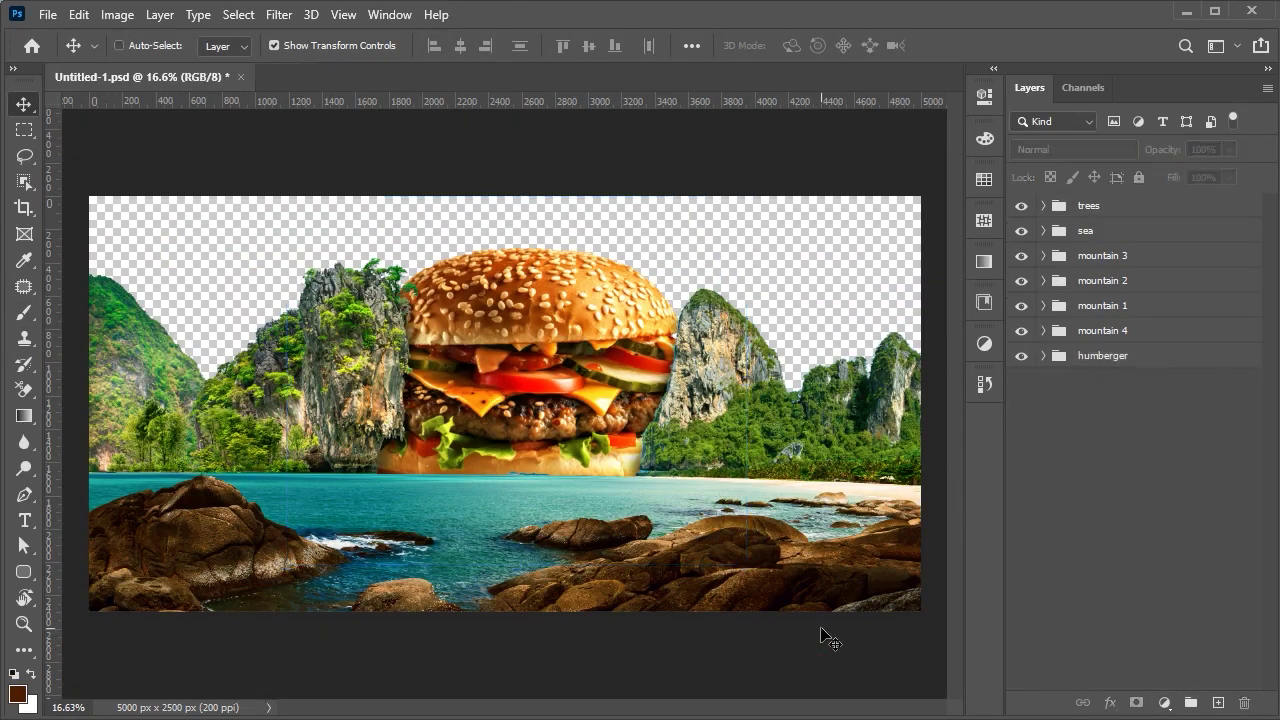
# - Bring the Water ripple 02 layer from water_ripple_09.psd into the composite
pyautogui.hotkey('ctrl', '0')
pyautogui.press('Return')
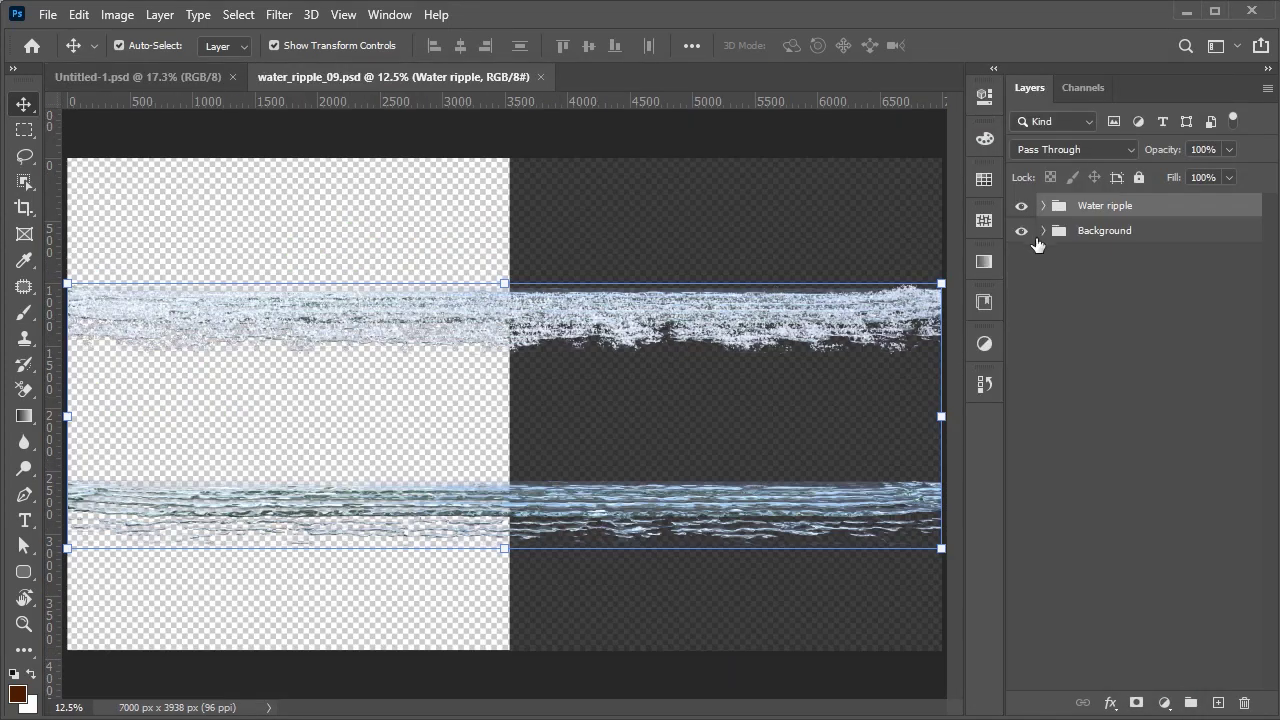
pyautogui.click(1043, 205)
pyautogui.moveTo(497, 357)
pyautogui.mouseDown()
pyautogui.moveTo(432, 322)
pyautogui.moveTo(515, 465)
pyautogui.mouseUp()
# - Scale the ripple into a thin, flattened strip along the waterline
pyautogui.hotkey('ctrl', 't')
pyautogui.moveTo(820, 456); pyautogui.dragTo(554, 449)
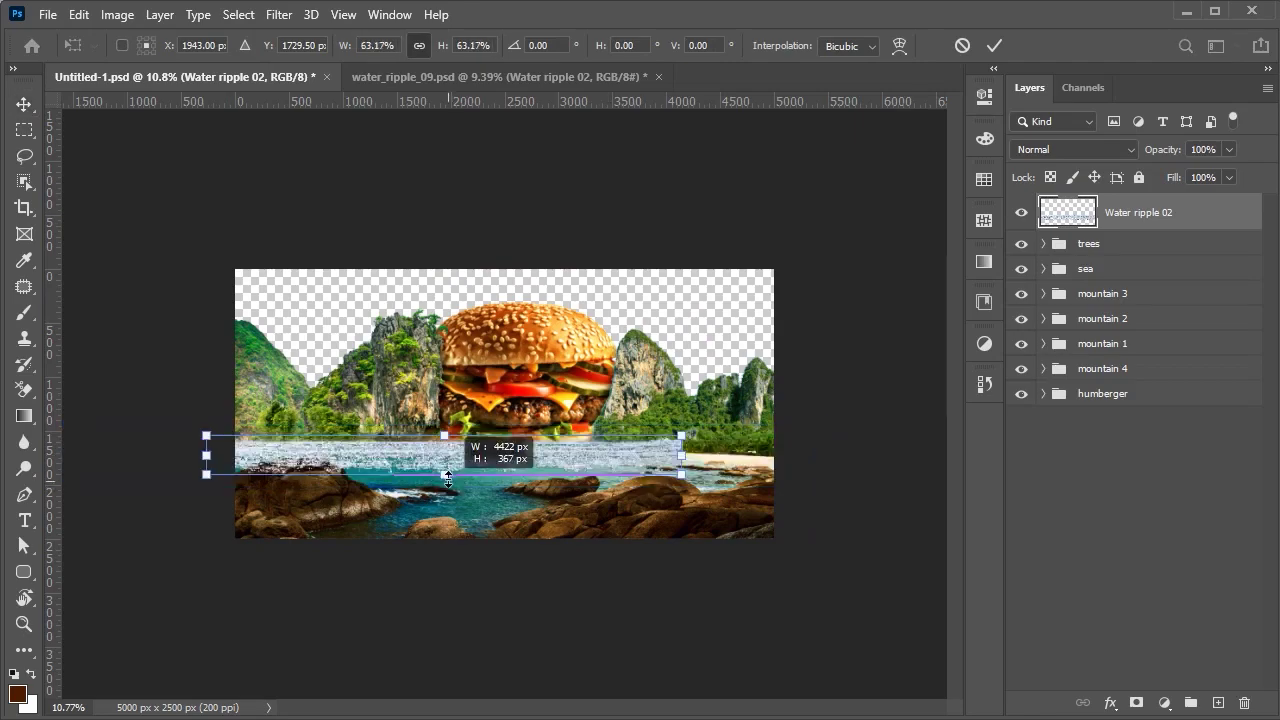
pyautogui.scroll(5, 550, 477)
pyautogui.moveTo(502, 514)
pyautogui.mouseDown()
pyautogui.moveTo(502, 498)
pyautogui.moveTo(428, 470)
pyautogui.moveTo(424, 492)
pyautogui.moveTo(530, 471)
pyautogui.mouseUp()
pyautogui.scroll(-1, 517, 491)
pyautogui.scroll(-2, 517, 491)
pyautogui.scroll(4, 428, 470)
pyautogui.scroll(-2, 424, 492)
pyautogui.scroll(3, 449, 495)
pyautogui.scroll(-6, 449, 495)
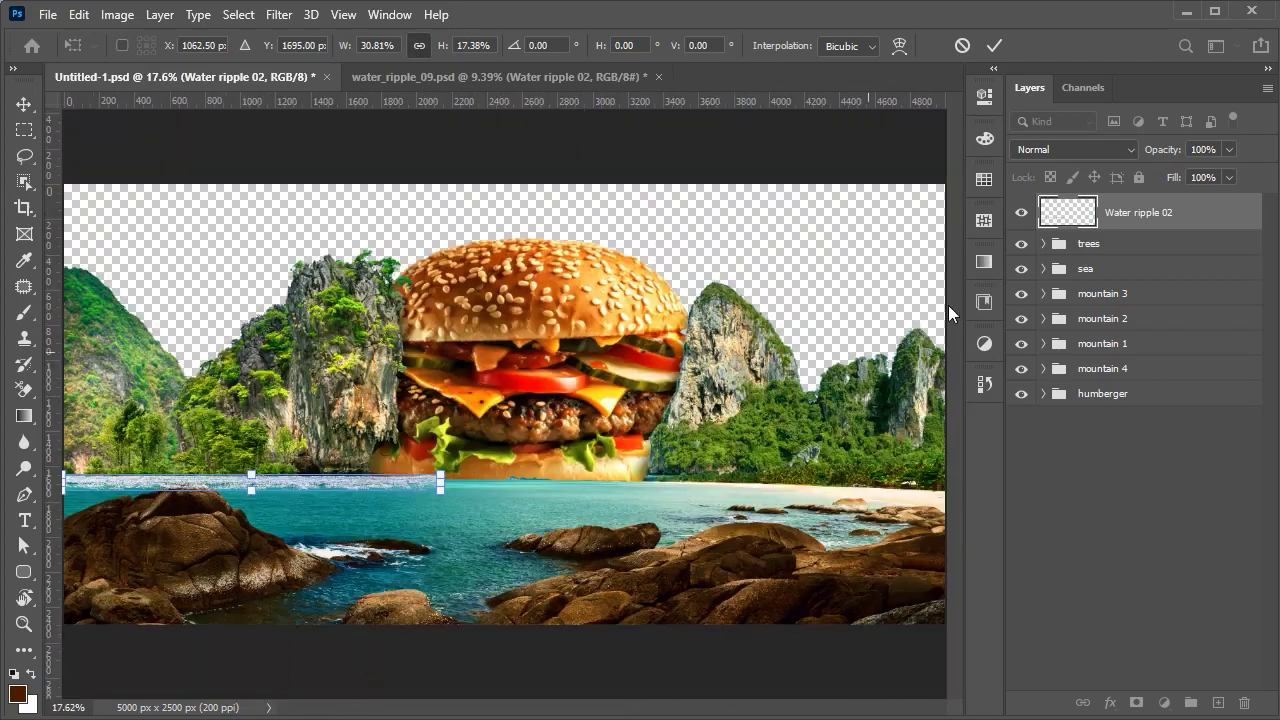
pyautogui.press('Return')
pyautogui.scroll(4, 452, 527)
pyautogui.scroll(-2, 387, 490)
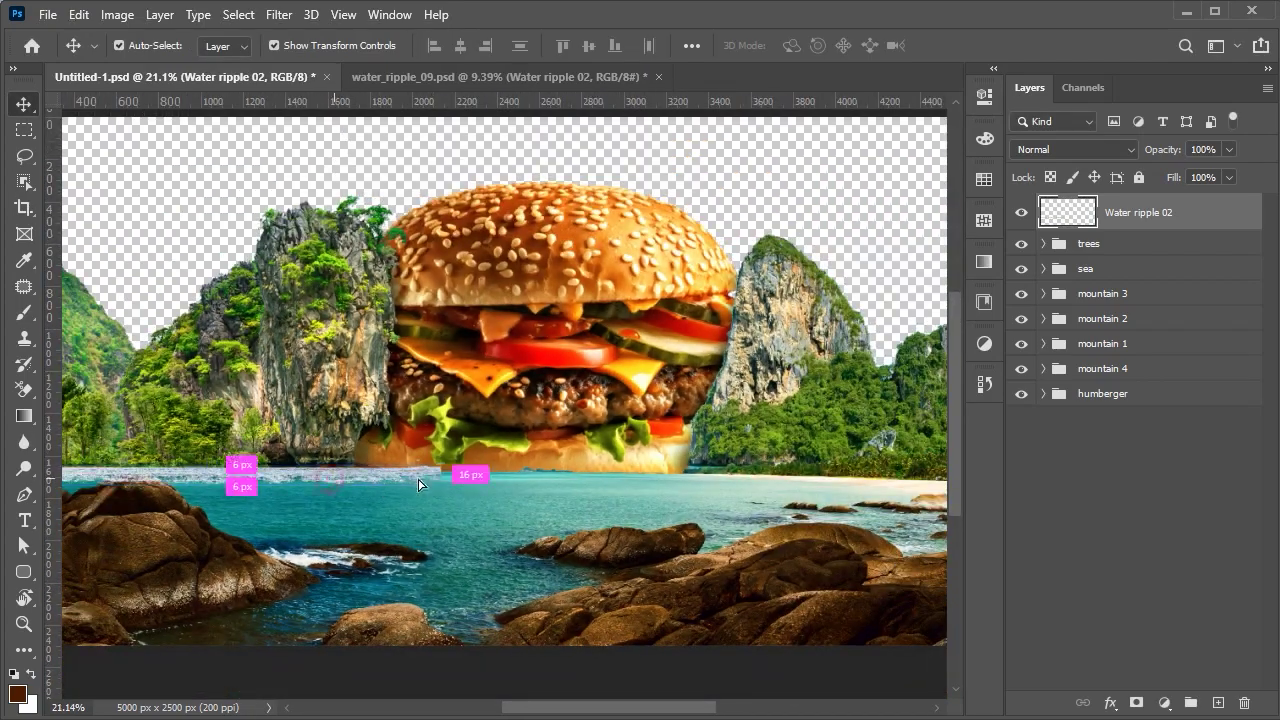
# - Duplicate the ripple strip, shifting the copy right along the waterline
pyautogui.moveTo(418, 484); pyautogui.dragTo(740, 470)
pyautogui.scroll(3, 600, 480)
pyautogui.scroll(-2, 331, 440)
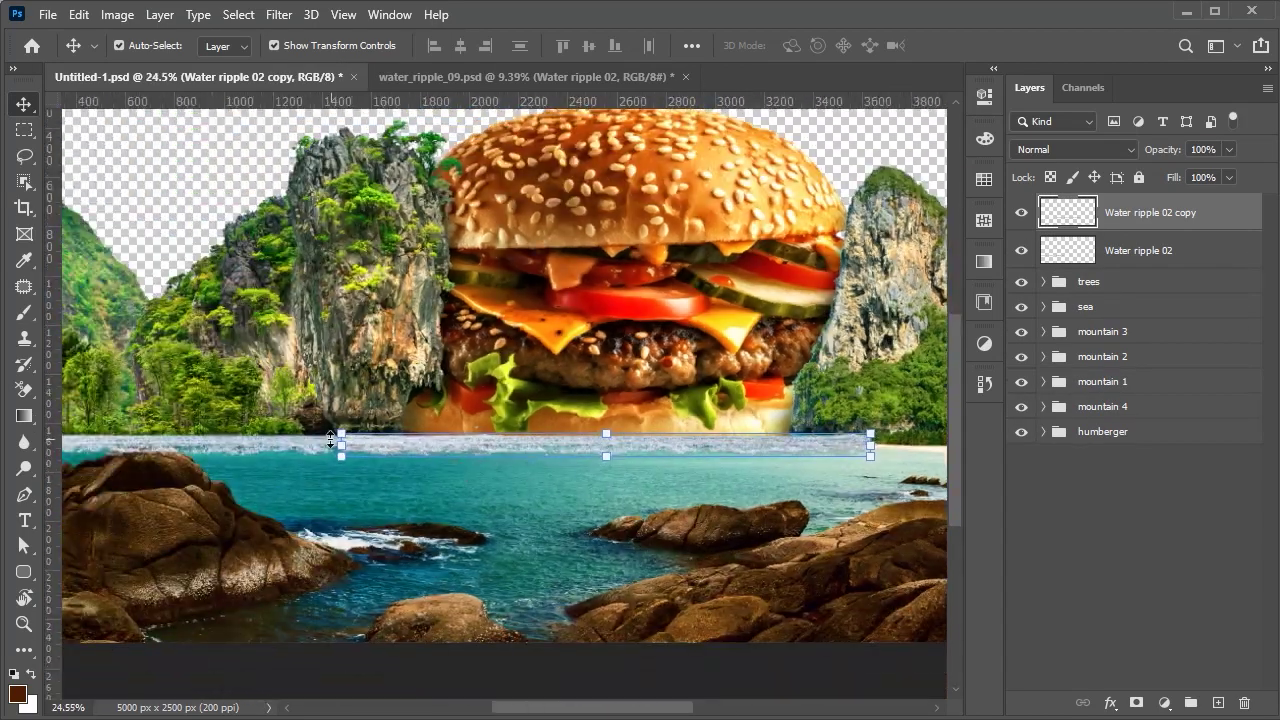
# - Line the ripple copy up beside the original and mask out a small patch
pyautogui.scroll(5, 331, 440)
pyautogui.moveTo(431, 463); pyautogui.dragTo(576, 449)
pyautogui.scroll(-3, 837, 514)
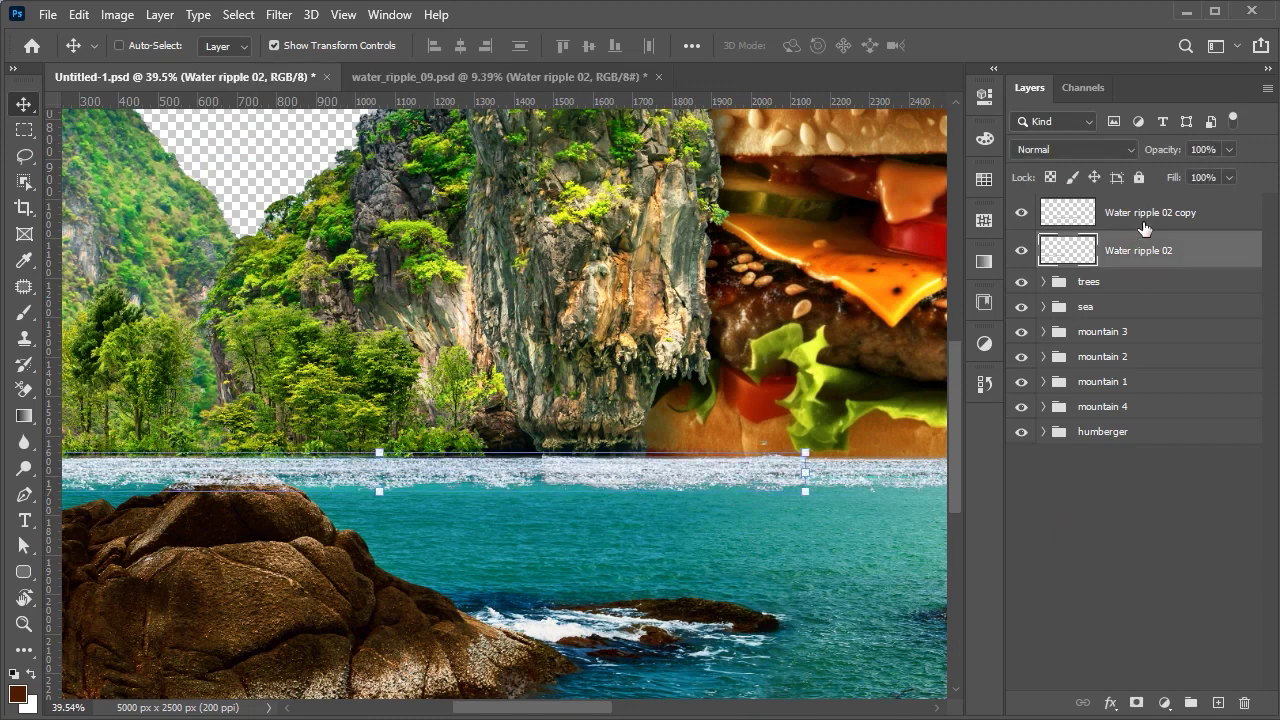
pyautogui.click(1136, 703)
pyautogui.press('b')
pyautogui.press('x')
pyautogui.scroll(5, 601, 473)
pyautogui.click(486, 460)
pyautogui.scroll(-2, 443, 456)
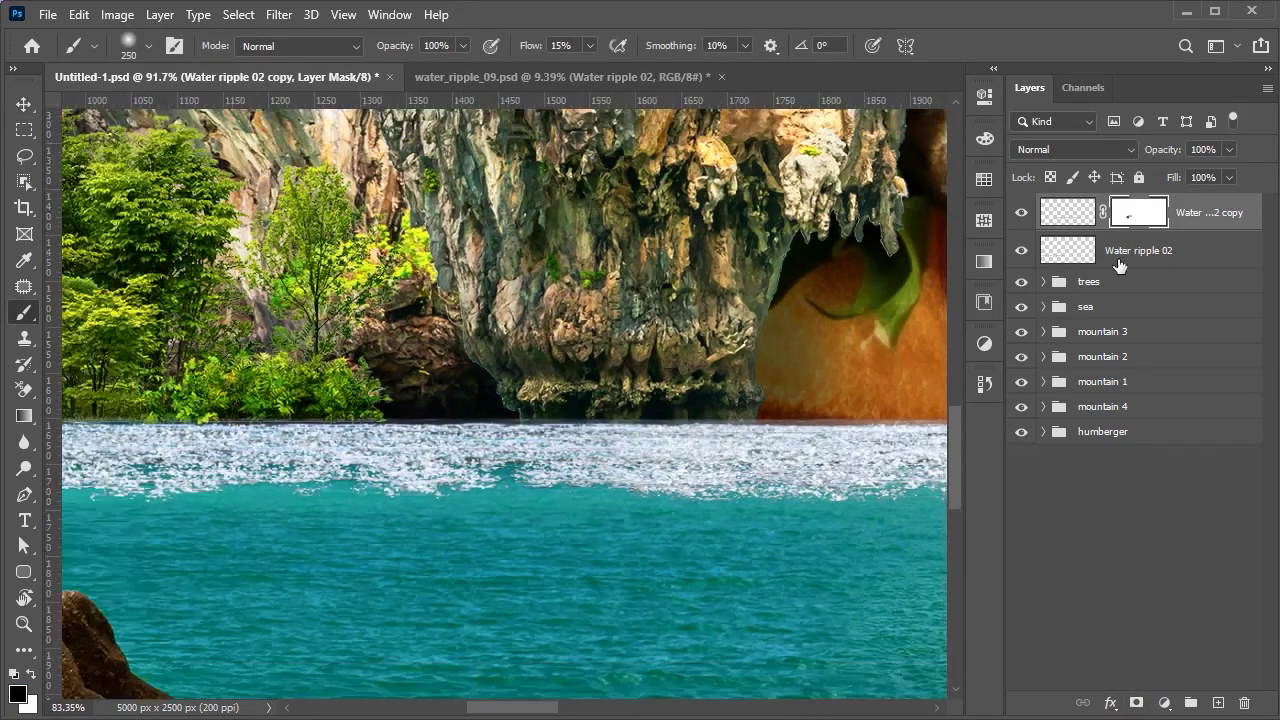
# - Apply the mask, merge both ripple strips, and name the layer 'water ripple'
pyautogui.rightClick(1138, 212)
pyautogui.click(1190, 274)
pyautogui.keyDown('shift'); pyautogui.click(1120, 250); pyautogui.keyUp('shift')
pyautogui.hotkey('ctrl', 'e')
pyautogui.doubleClick(1144, 212)
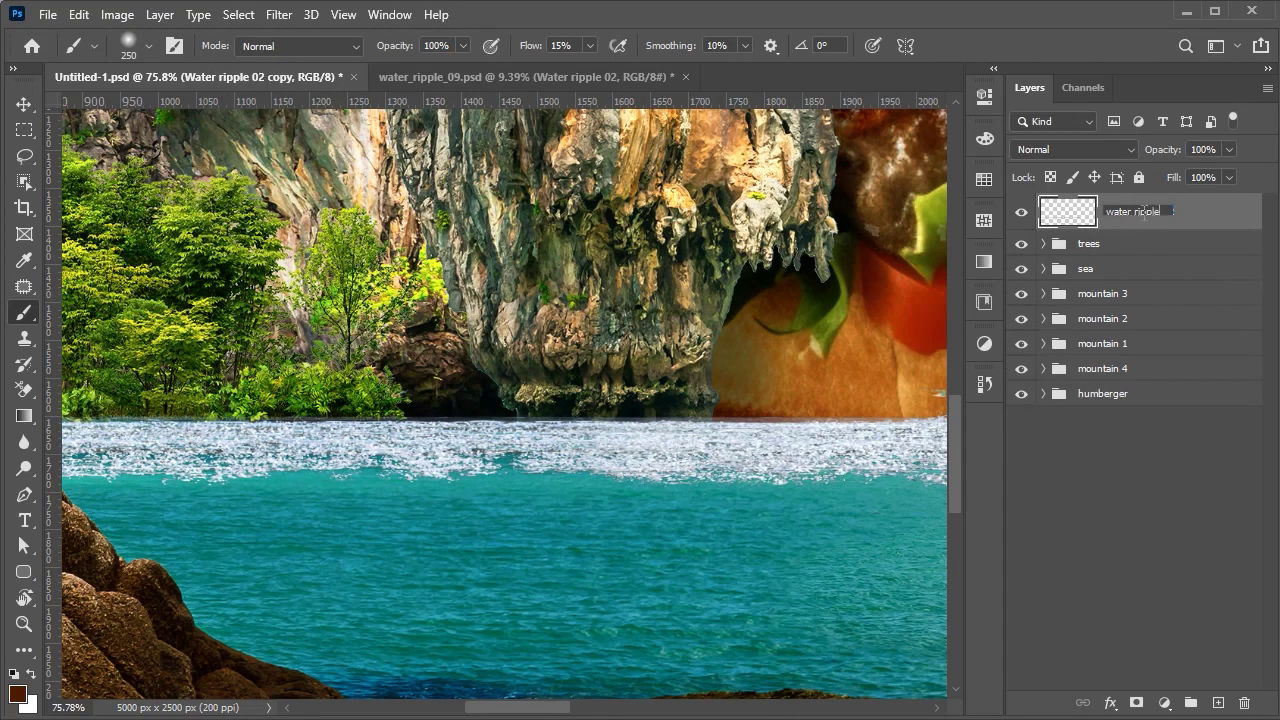
pyautogui.press('Return')
pyautogui.scroll(-3, 766, 514)
pyautogui.scroll(2, 766, 514)
pyautogui.scroll(2, 891, 457)
pyautogui.scroll(3, 586, 556)
# - Mask the water ripple off the large rock and the beach
pyautogui.moveTo(586, 556); pyautogui.dragTo(591, 644)
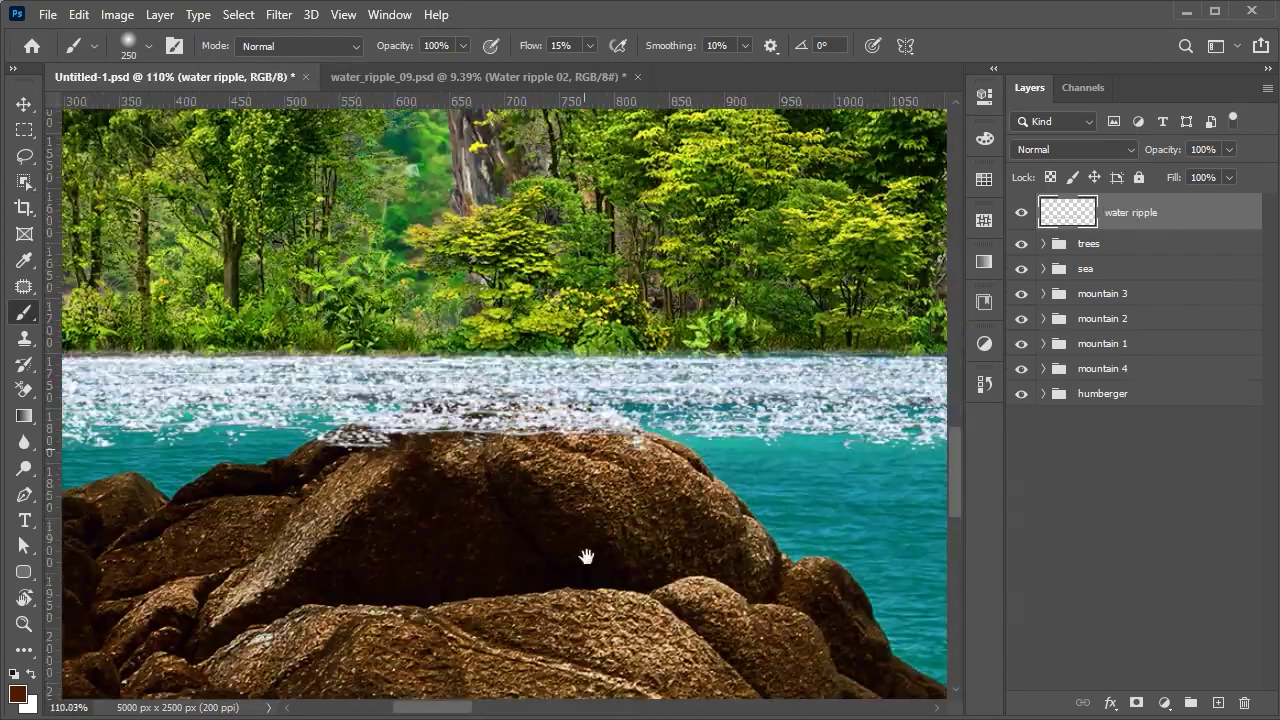
pyautogui.click(1136, 703)
pyautogui.moveTo(571, 508)
pyautogui.mouseDown()
pyautogui.moveTo(528, 508)
pyautogui.moveTo(420, 458)
pyautogui.moveTo(325, 456)
pyautogui.mouseUp()
pyautogui.press('[')
pyautogui.press('[')
pyautogui.press('[')
pyautogui.press('[')
pyautogui.press('[')
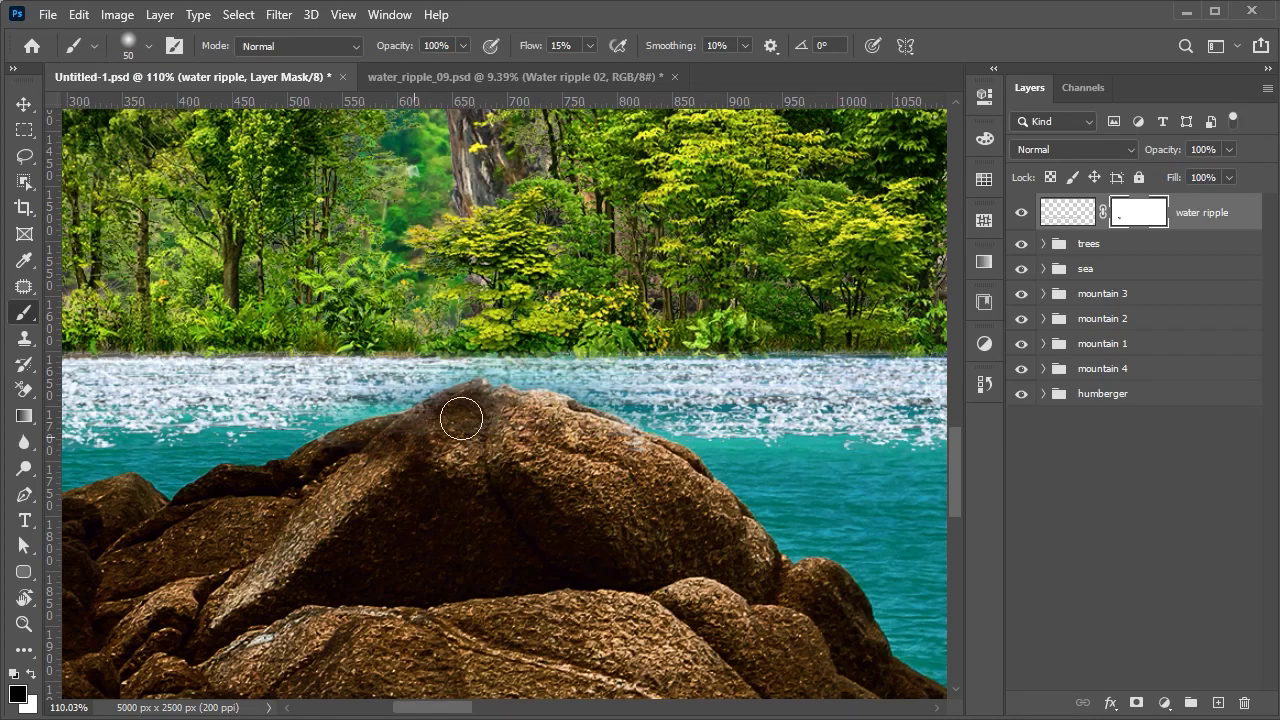
pyautogui.scroll(-3, 689, 488)
pyautogui.hscroll(5, 700, 450)
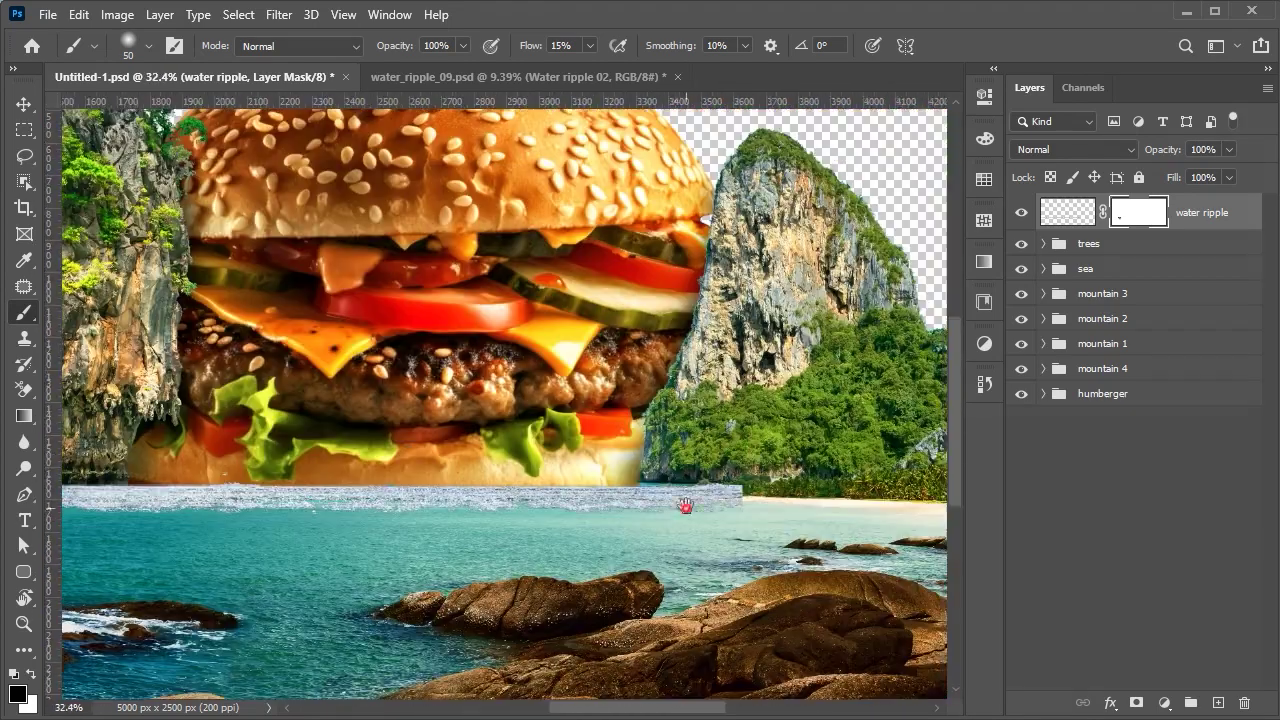
pyautogui.scroll(3, 780, 420)
pyautogui.moveTo(620, 385)
pyautogui.mouseDown()
pyautogui.moveTo(800, 425)
pyautogui.moveTo(774, 350)
pyautogui.mouseUp()
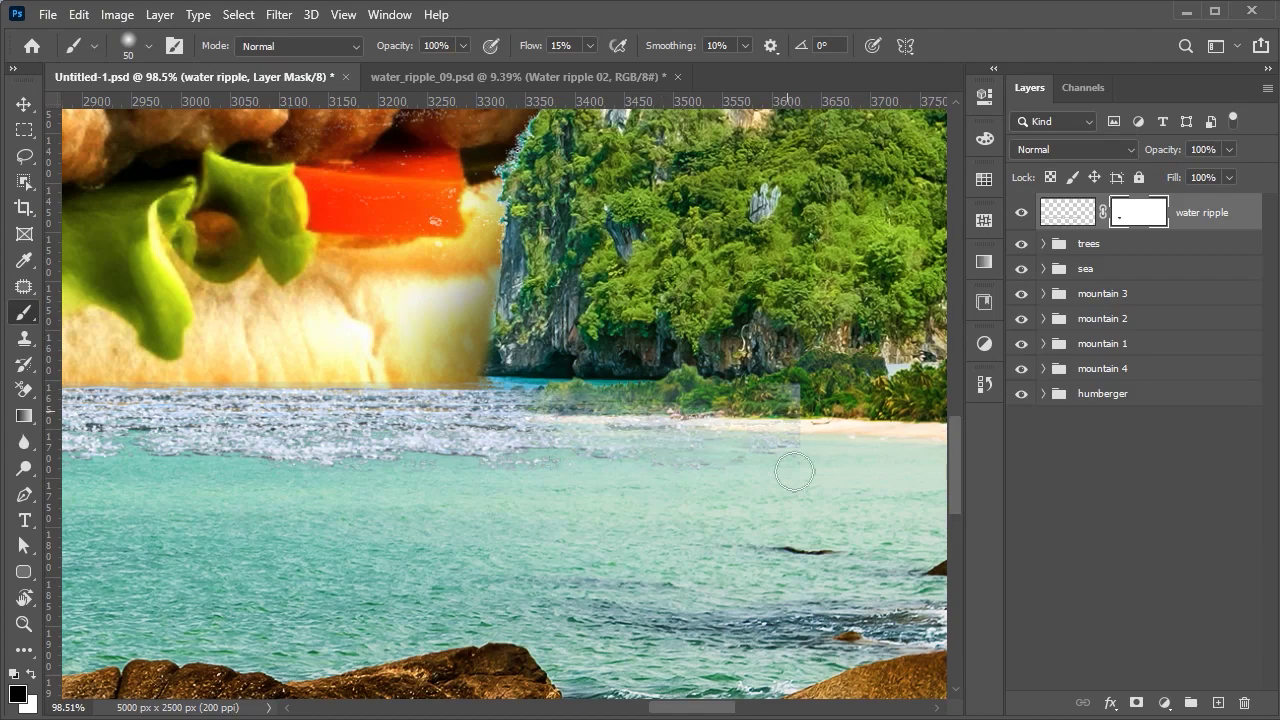
pyautogui.scroll(-2, 672, 441)
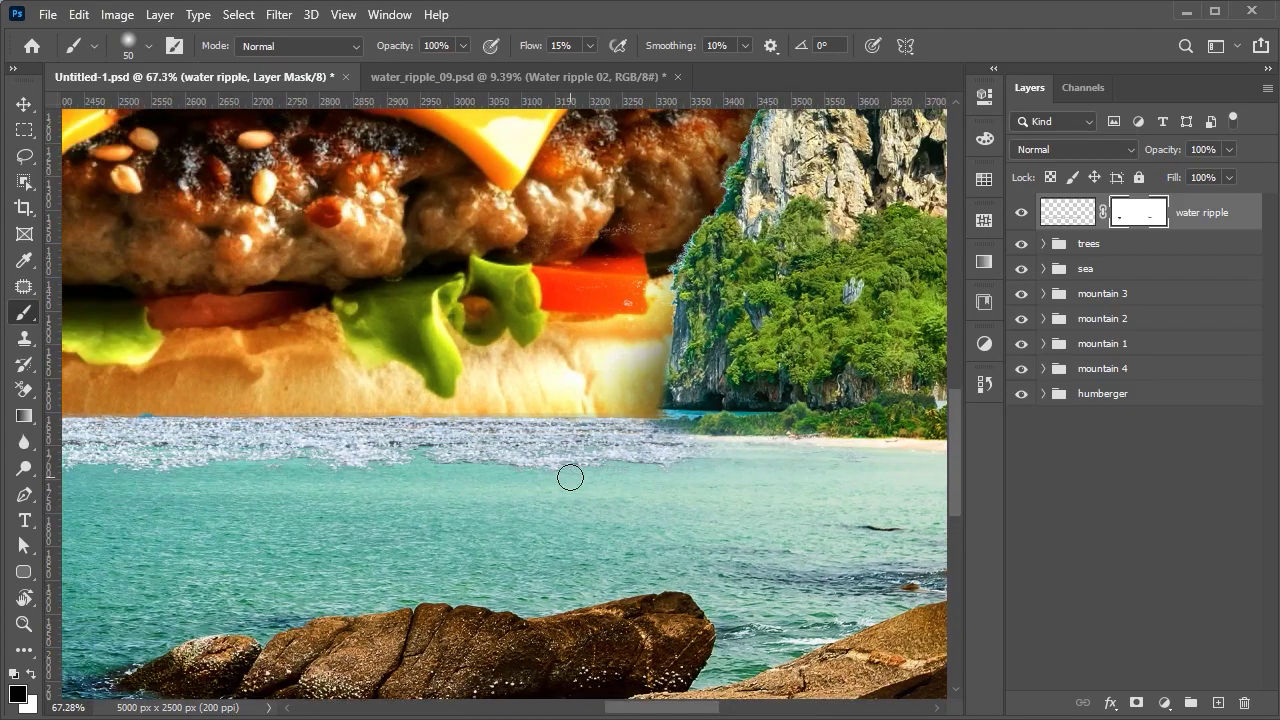
pyautogui.hscroll(-4, 627, 511)
pyautogui.hscroll(-4, 623, 491)
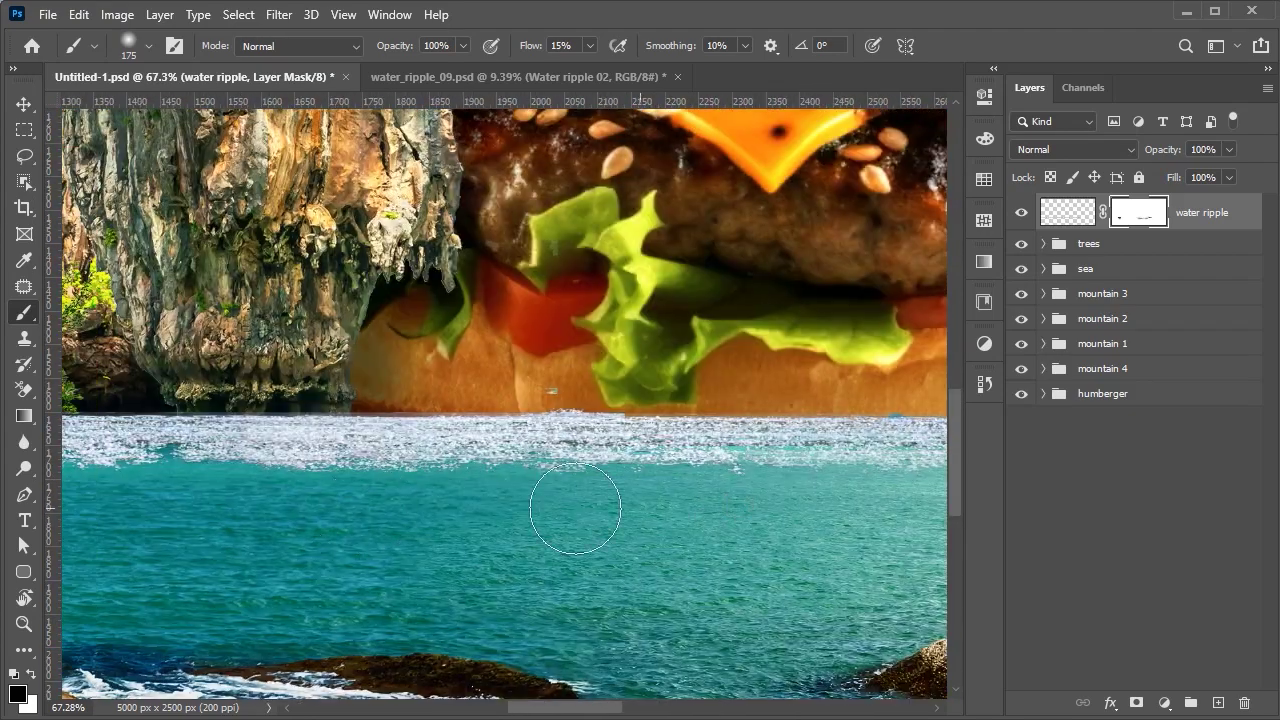
pyautogui.hscroll(-4, 651, 500)
pyautogui.hscroll(-4, 606, 529)
pyautogui.hscroll(-2, 247, 562)
pyautogui.scroll(-3, 317, 487)
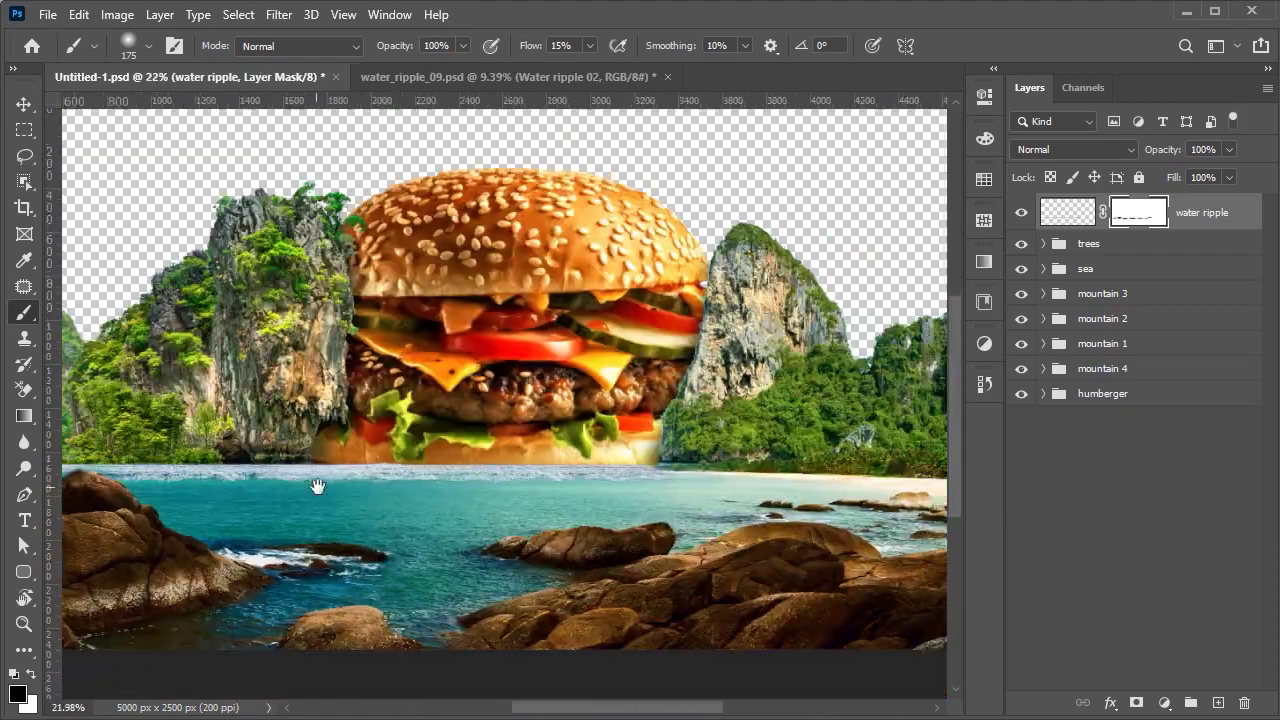
# - Set the water ripple layer's blending mode to Hard Light
pyautogui.click(1059, 218)
pyautogui.click(1073, 149)
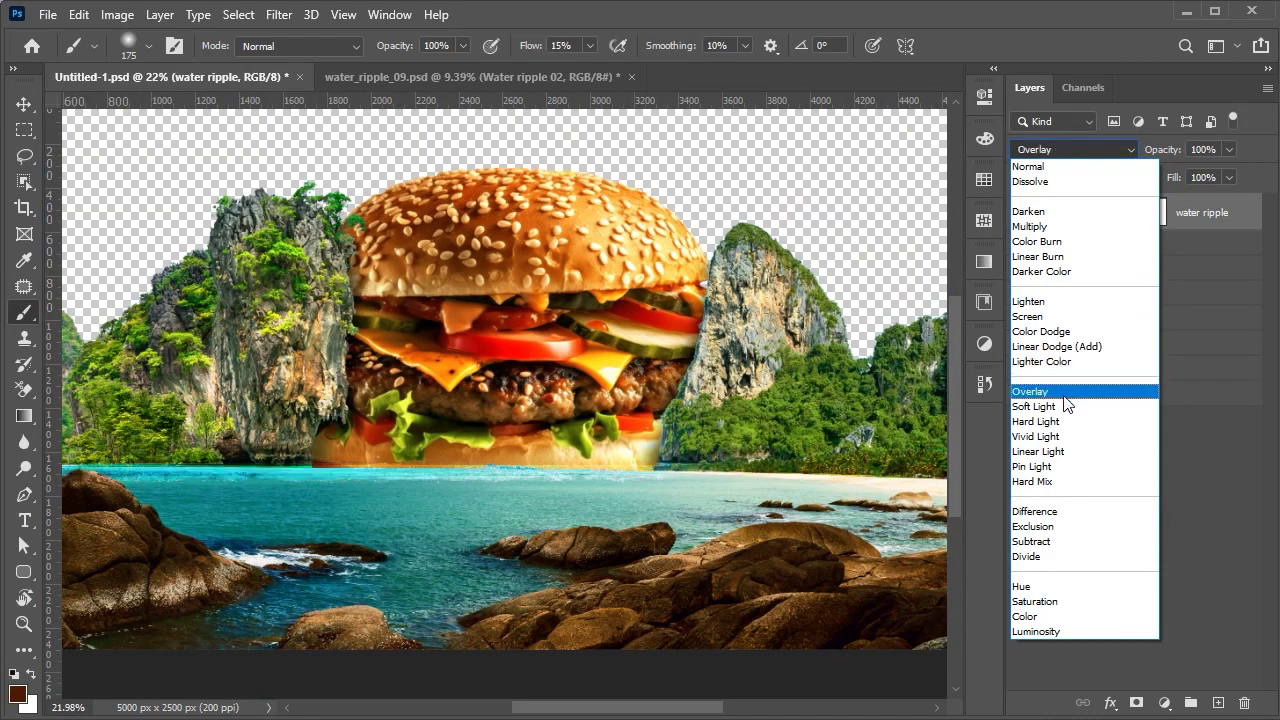
pyautogui.click(1068, 428)
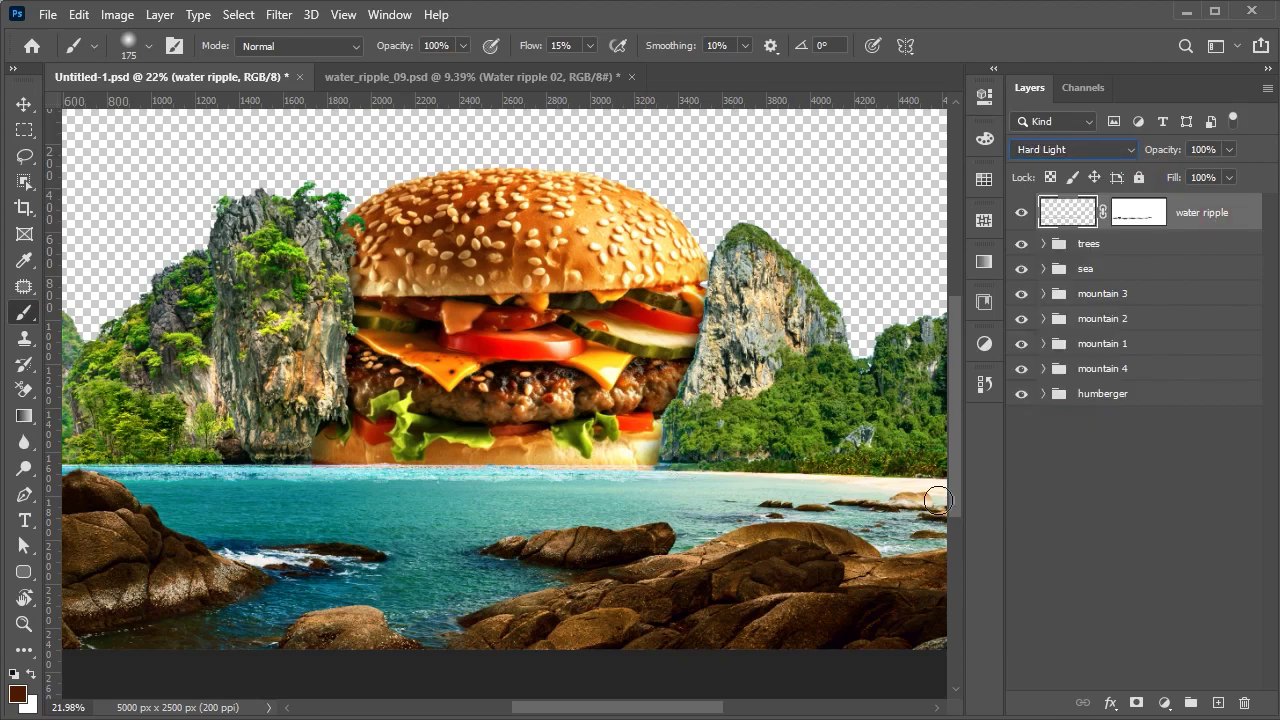
pyautogui.scroll(2, 603, 517)
pyautogui.scroll(2, 760, 517)
pyautogui.hscroll(-5, 611, 457)
pyautogui.scroll(-4, 689, 470)
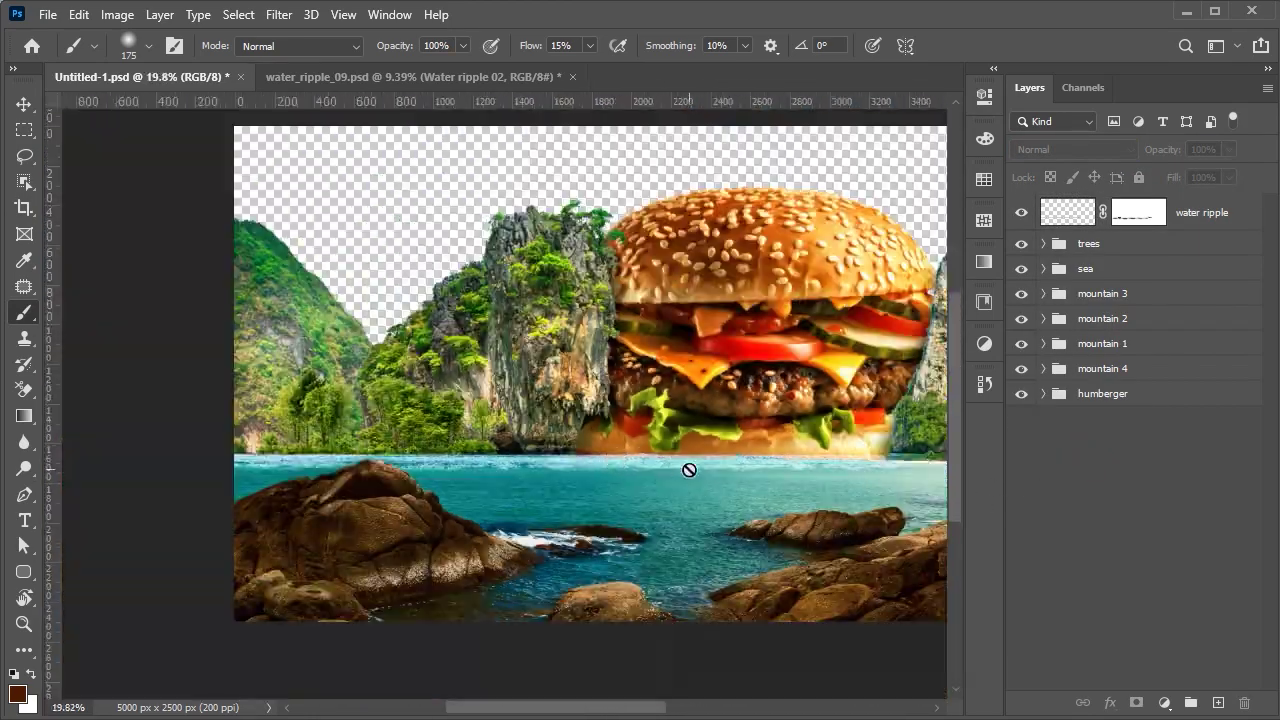
pyautogui.hscroll(3, 689, 470)
# - Put the water ripple layer into a group named 'water ripple'
pyautogui.click(1200, 225)
pyautogui.hotkey('ctrl', 'g')
pyautogui.doubleClick(1105, 205)
pyautogui.write('water ripple')
pyautogui.press('Return')
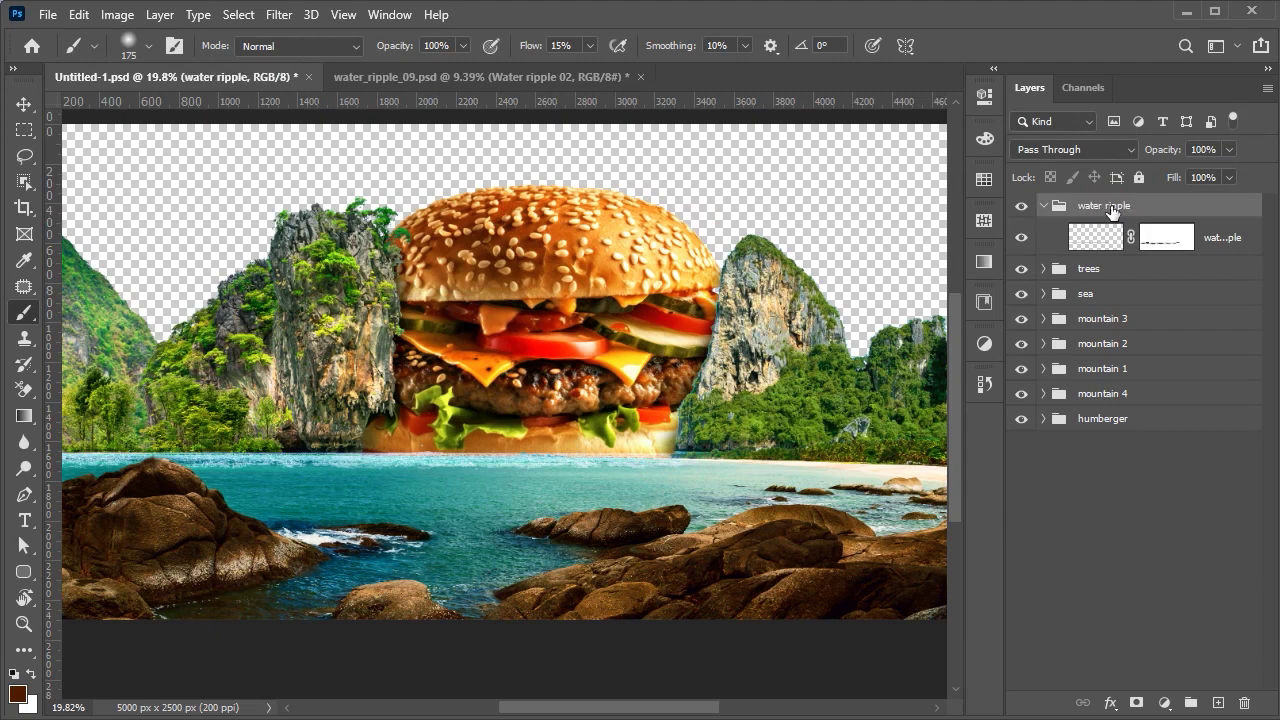
pyautogui.press('v')
# - Close the ripple source file without saving and deselect the group
pyautogui.click(1092, 492)
pyautogui.hotkey('ctrl', '0')
pyautogui.click(429, 77)
pyautogui.hotkey('ctrl', 'w')
pyautogui.click(646, 290)
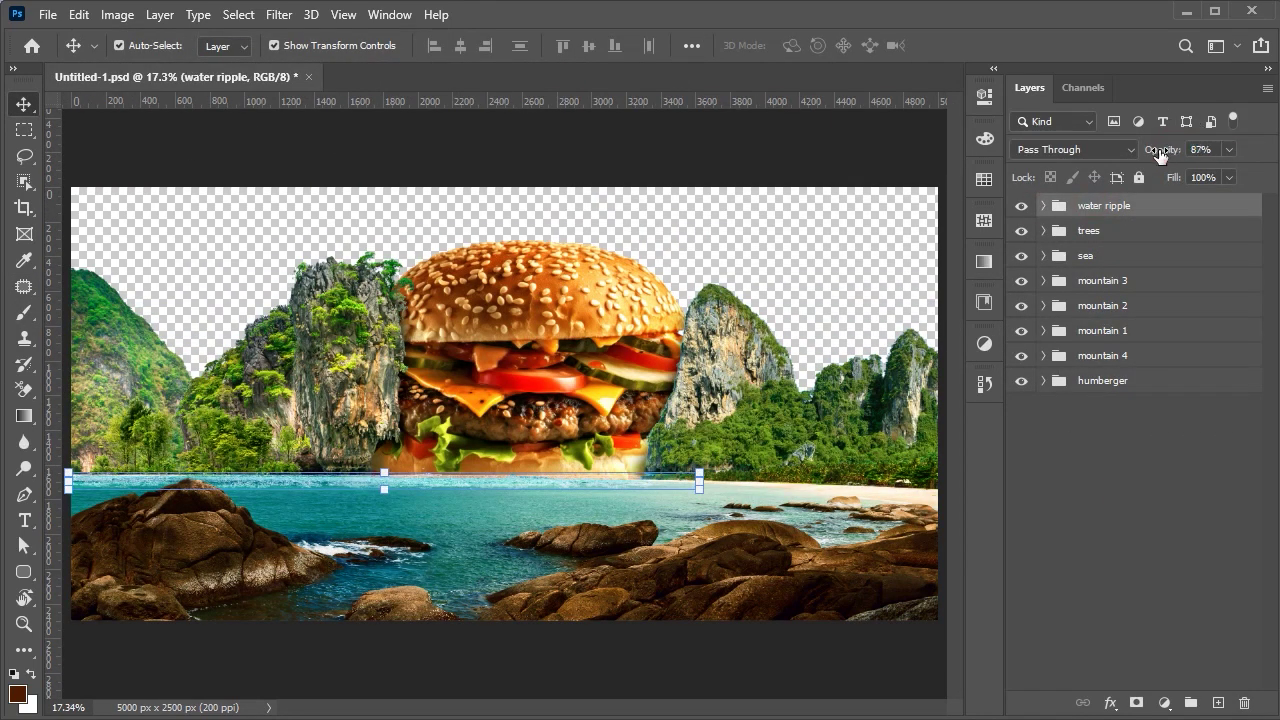
pyautogui.click(657, 470)
pyautogui.hotkey('alt', 'Tab')
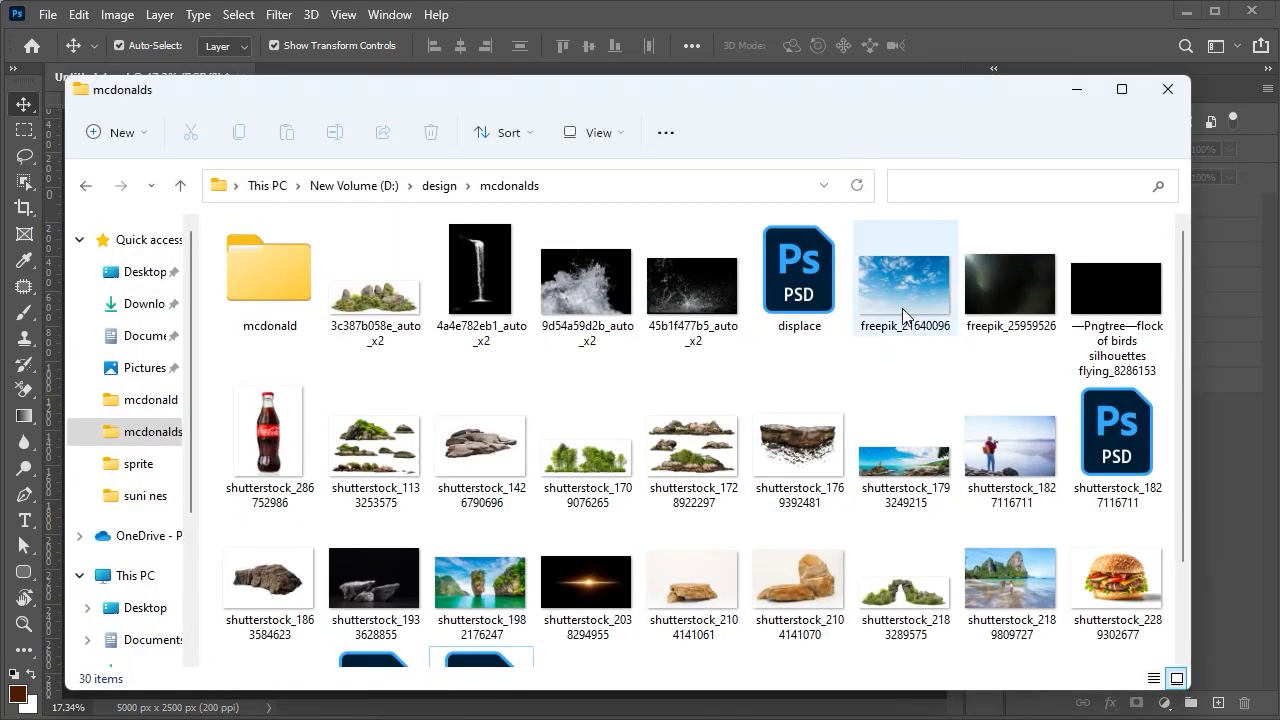
# - Bring the blue cloudy sky photo into the composite as a layer named 'sky'
pyautogui.doubleClick(910, 292)
pyautogui.click(1242, 216)
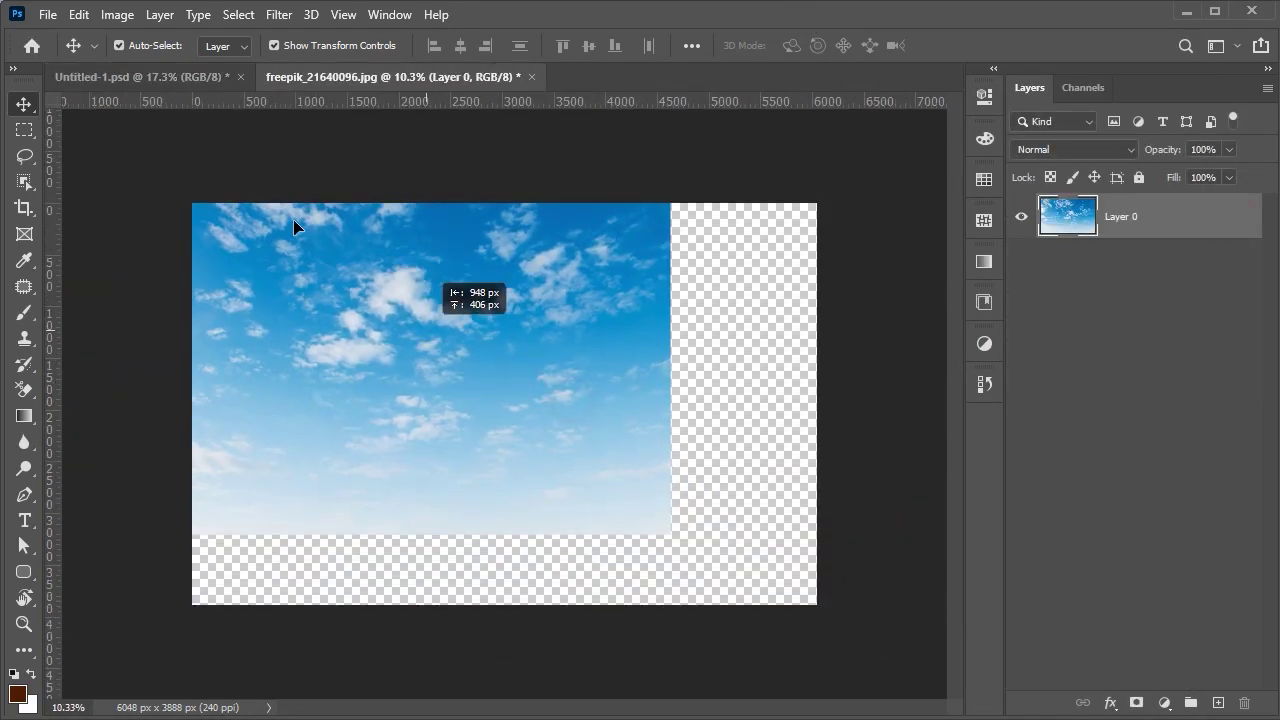
pyautogui.moveTo(480, 320); pyautogui.dragTo(530, 316)
pyautogui.doubleClick(1123, 212)
pyautogui.write('sky')
pyautogui.press('Return')
# - Convert the sky layer to a smart object and move it to the bottom of the stack
pyautogui.rightClick(1123, 218)
pyautogui.click(990, 281)
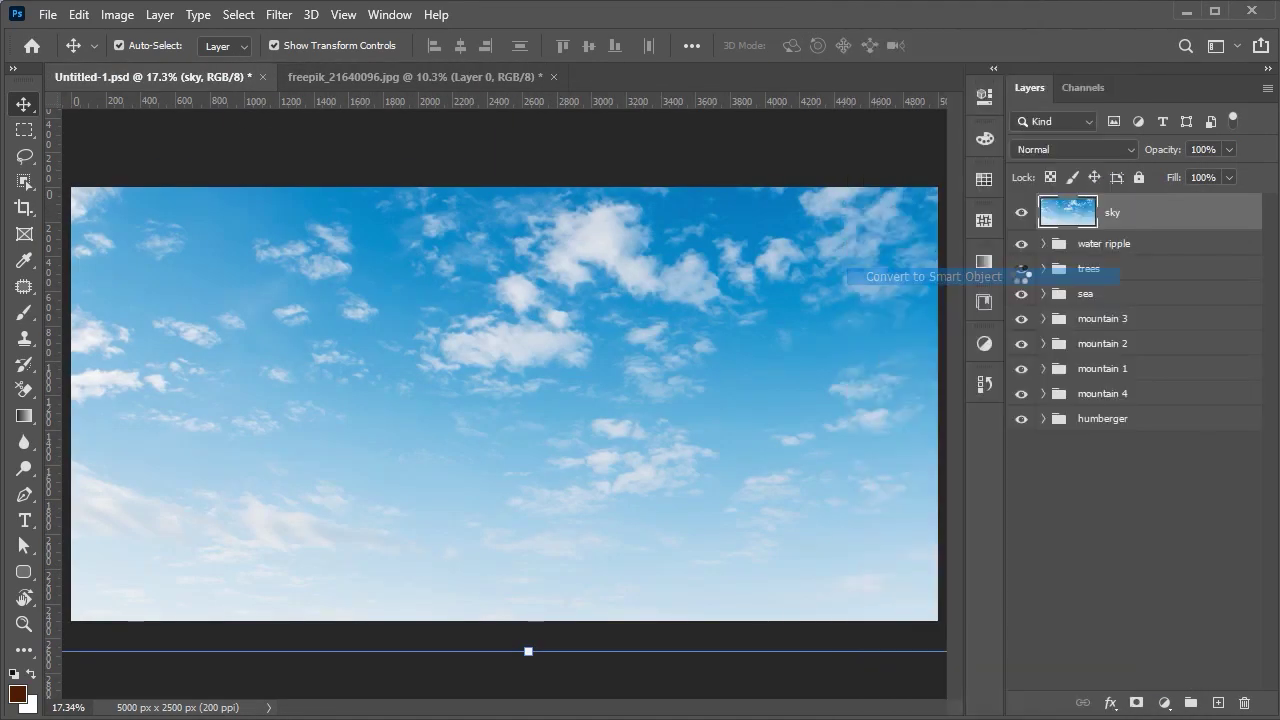
pyautogui.scroll(-3, 840, 350)
pyautogui.moveTo(1125, 215); pyautogui.dragTo(1150, 420)
# - Stretch the sky wide across the backdrop with a perspective transform
pyautogui.hotkey('ctrl', 't')
pyautogui.moveTo(518, 543); pyautogui.dragTo(515, 333)
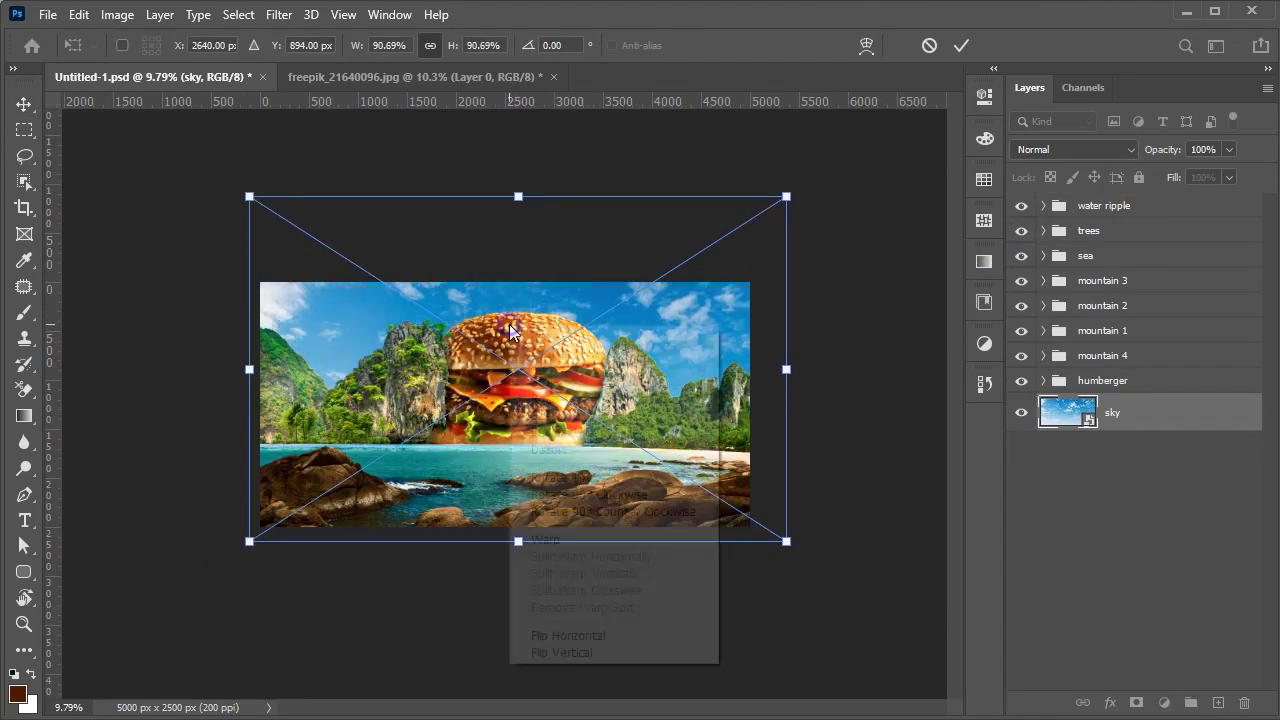
pyautogui.moveTo(783, 541); pyautogui.dragTo(777, 537)
pyautogui.moveTo(786, 197); pyautogui.dragTo(1050, 262)
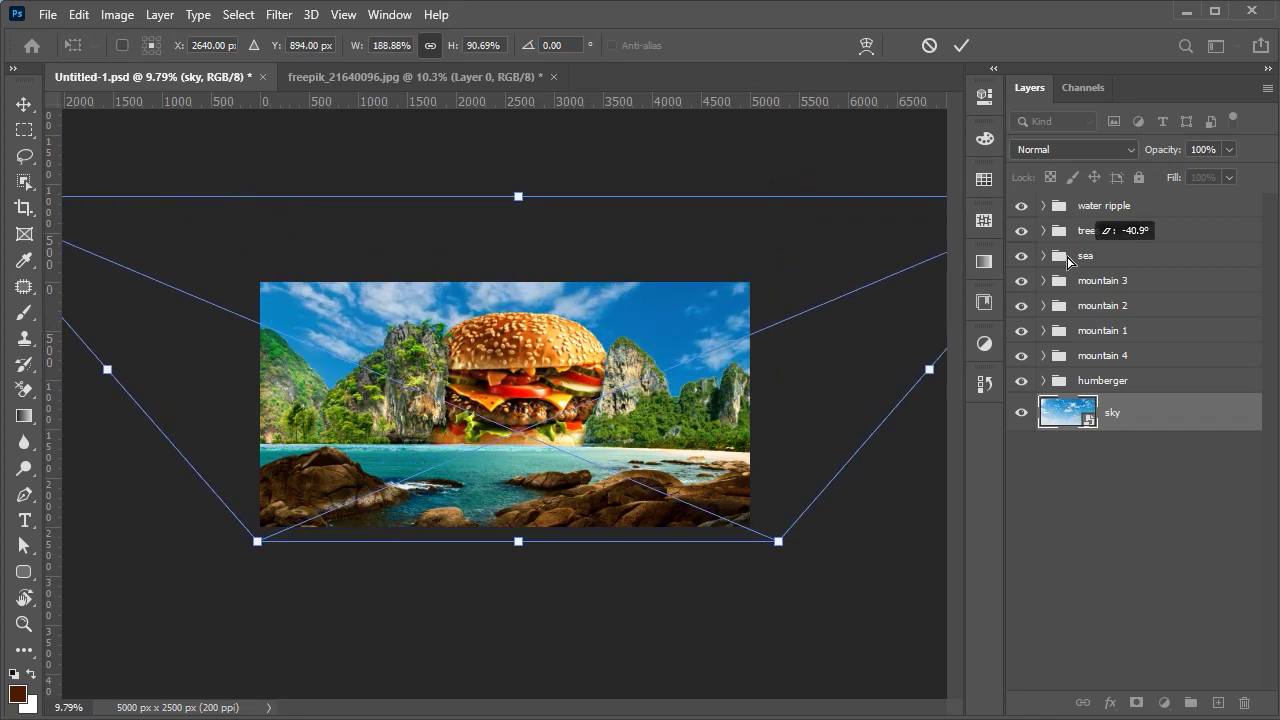
pyautogui.moveTo(778, 541); pyautogui.dragTo(945, 522)
pyautogui.moveTo(584, 363)
pyautogui.mouseDown()
pyautogui.moveTo(632, 385)
pyautogui.moveTo(518, 405)
pyautogui.mouseUp()
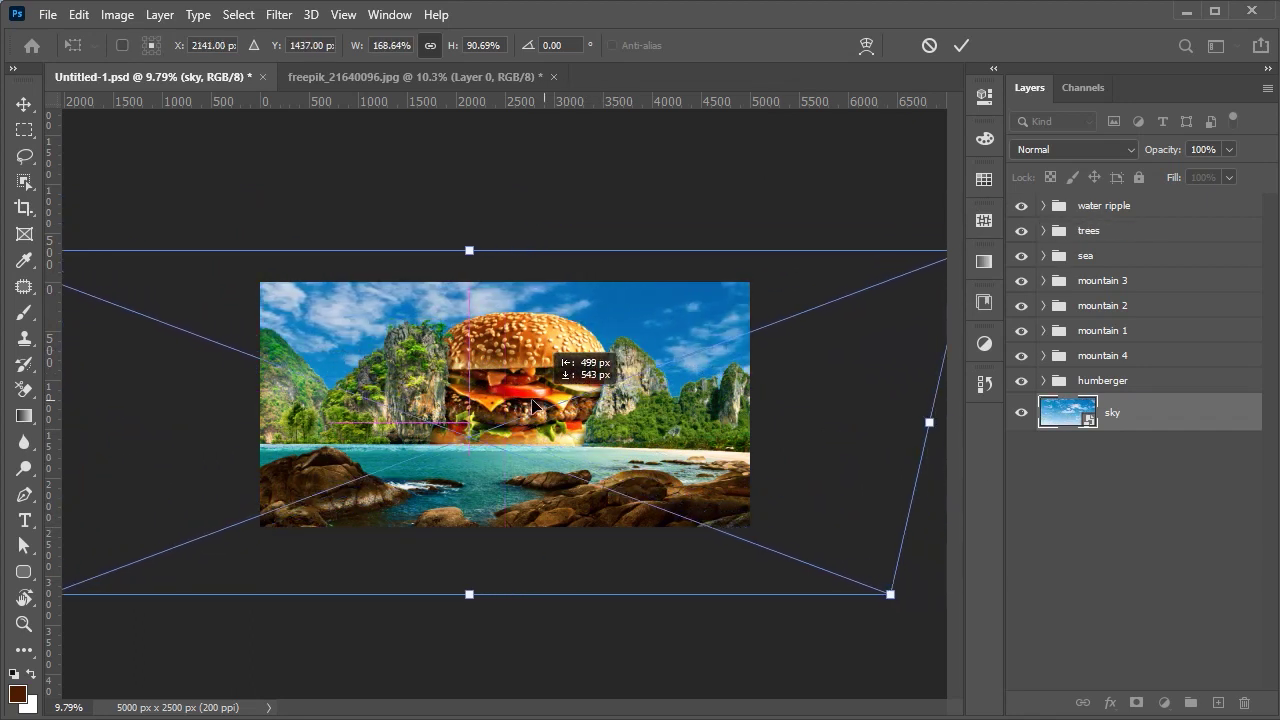
pyautogui.press('Return')
# - Close the original sky photo without saving changes
pyautogui.click(480, 77)
pyautogui.click(531, 78)
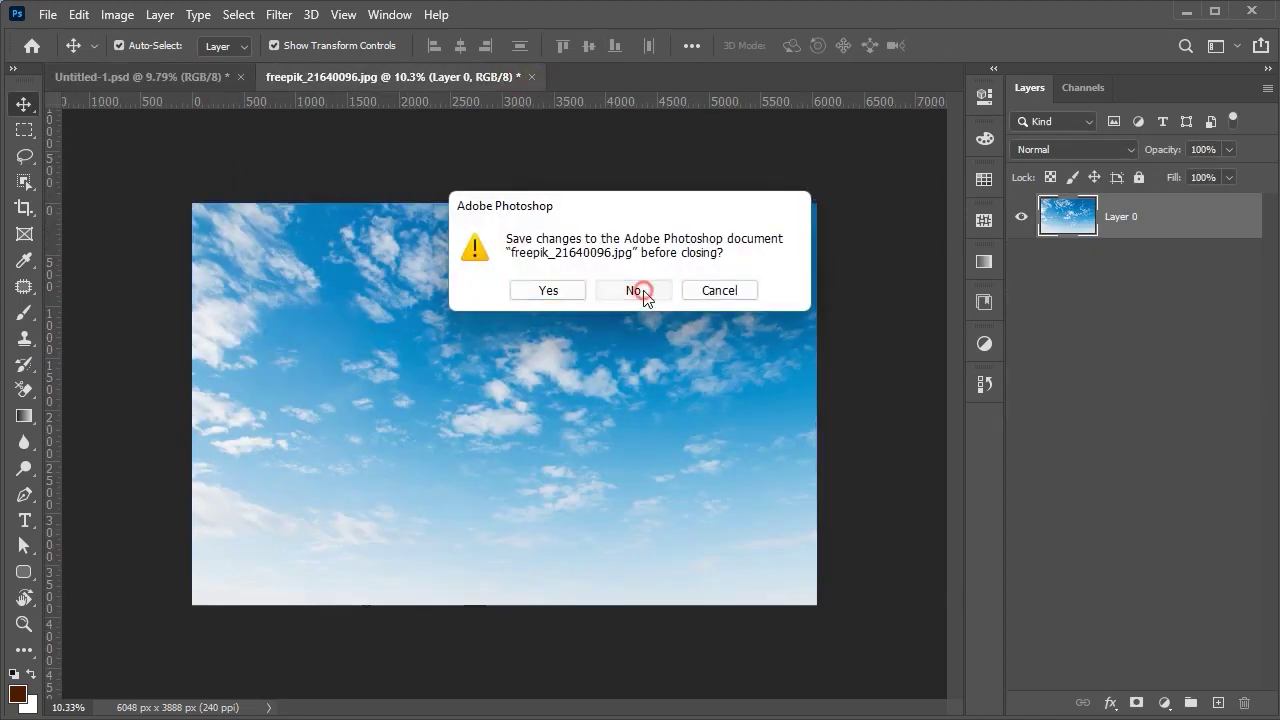
pyautogui.click(640, 289)
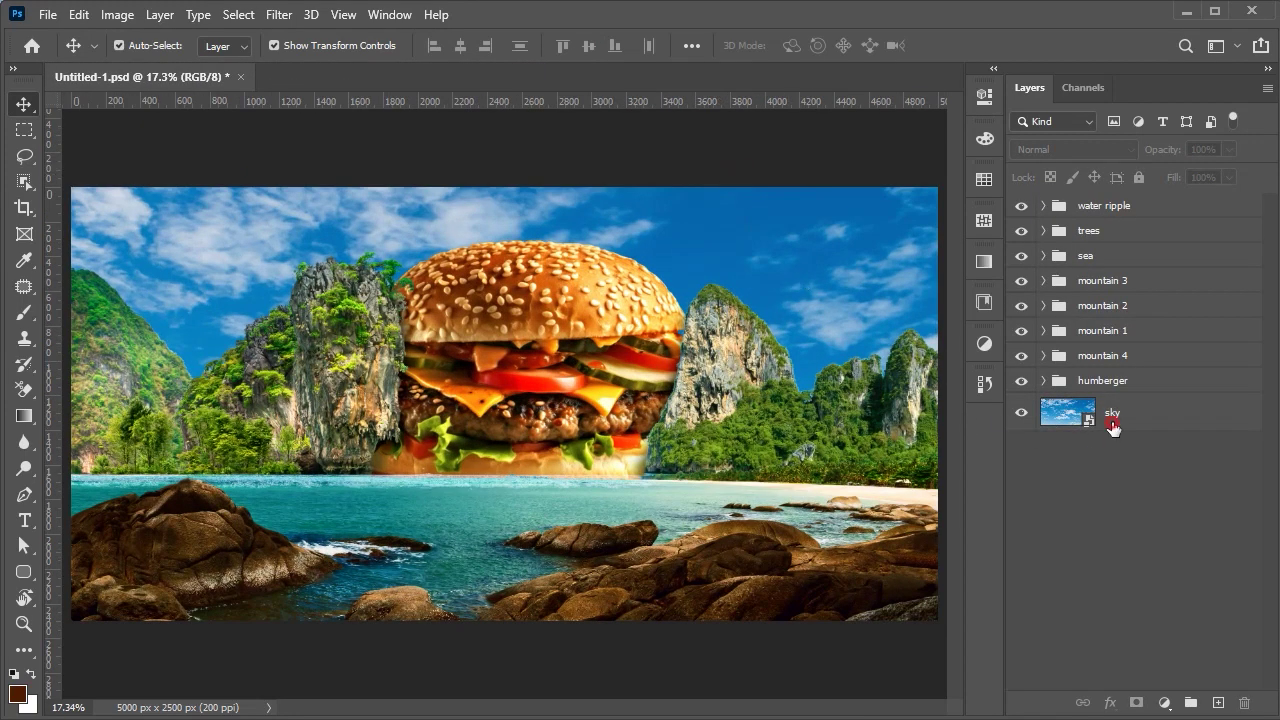
# - Add a Levels adjustment above the sky to brighten its midtones
pyautogui.click(1163, 703)
pyautogui.click(1195, 436)
pyautogui.click(812, 429)
pyautogui.moveTo(829, 300); pyautogui.dragTo(819, 301)
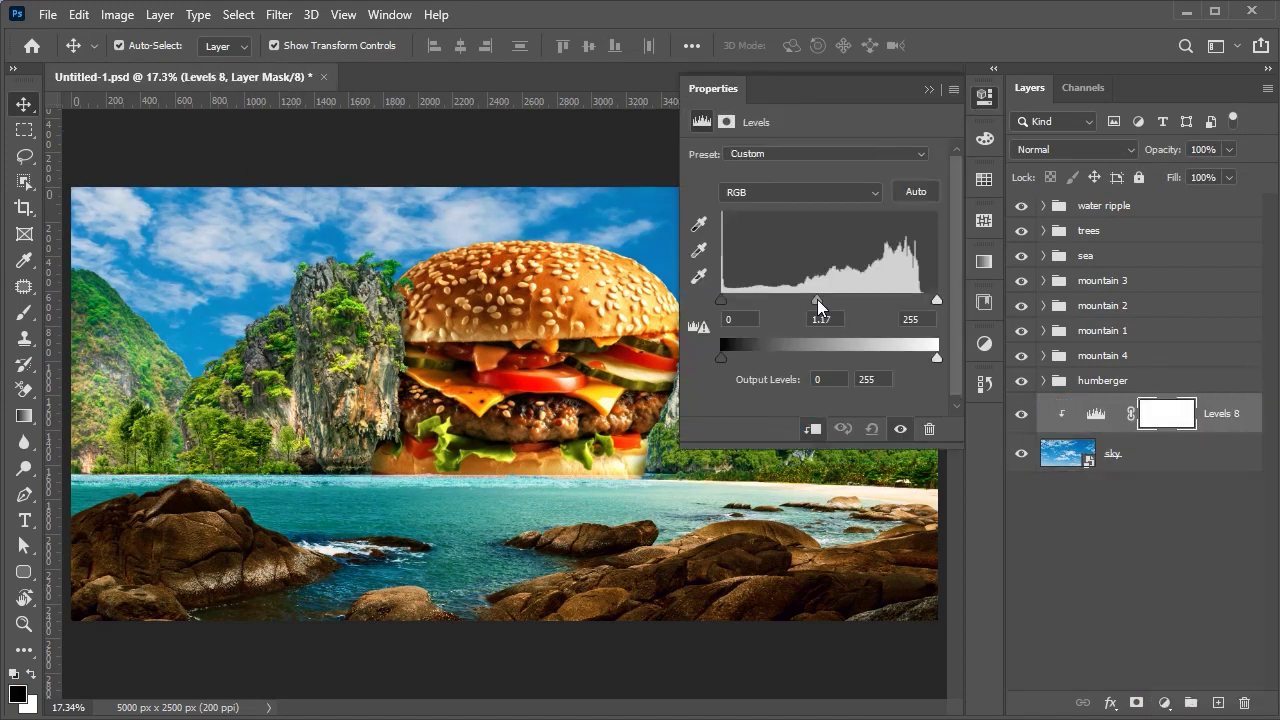
# - Add a clipped Curves adjustment to give the sky more contrast
pyautogui.click(1163, 703)
pyautogui.click(1192, 443)
pyautogui.click(818, 430)
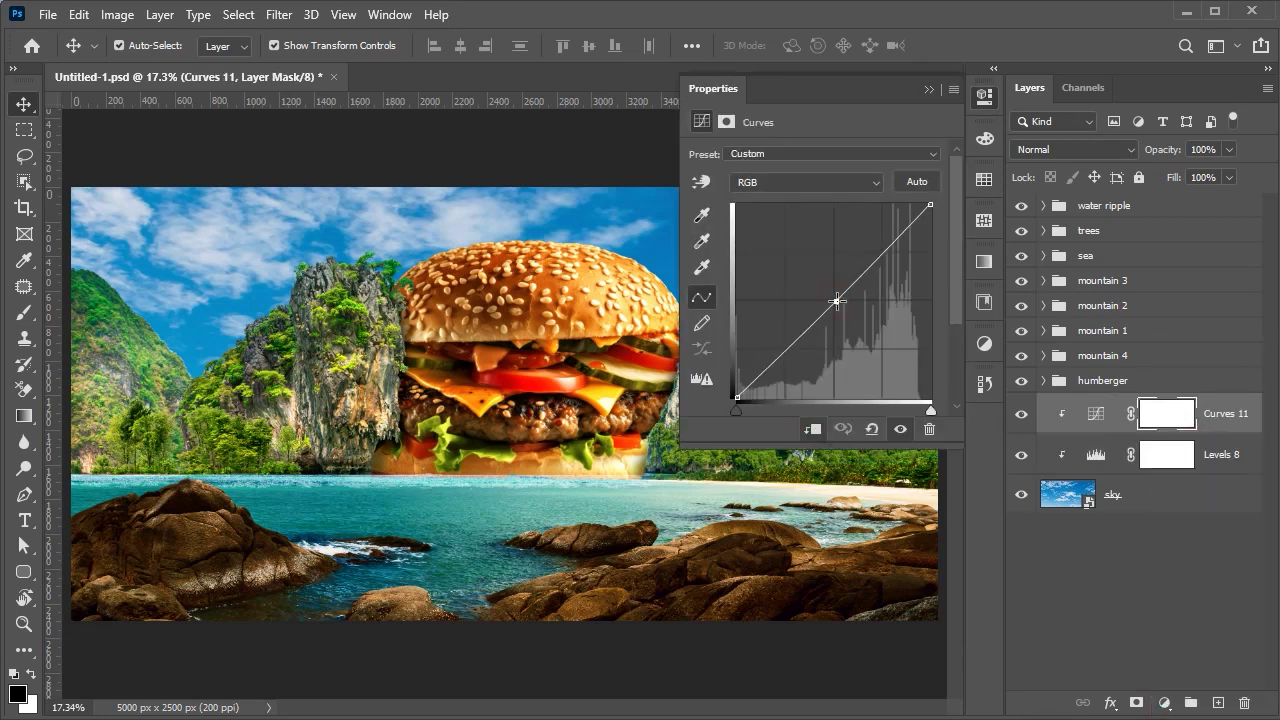
pyautogui.moveTo(834, 300); pyautogui.dragTo(843, 305)
pyautogui.click(929, 89)
# - Add a Color Balance adjustment shifting sky midtones and shadows toward cyan and blue
pyautogui.click(1163, 703)
pyautogui.click(1210, 523)
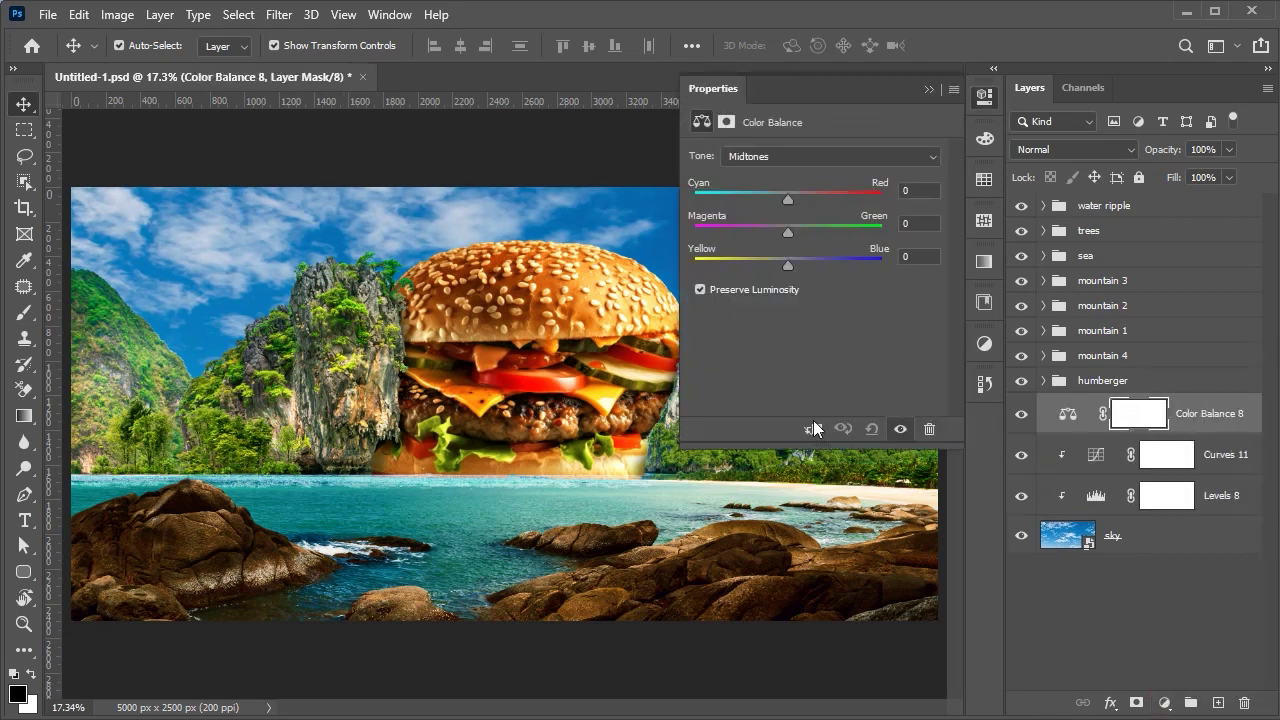
pyautogui.moveTo(781, 267)
pyautogui.mouseDown()
pyautogui.moveTo(794, 233)
pyautogui.moveTo(778, 199)
pyautogui.mouseUp()
pyautogui.click(791, 157)
pyautogui.moveTo(780, 266)
pyautogui.mouseDown()
pyautogui.moveTo(801, 232)
pyautogui.moveTo(784, 200)
pyautogui.mouseUp()
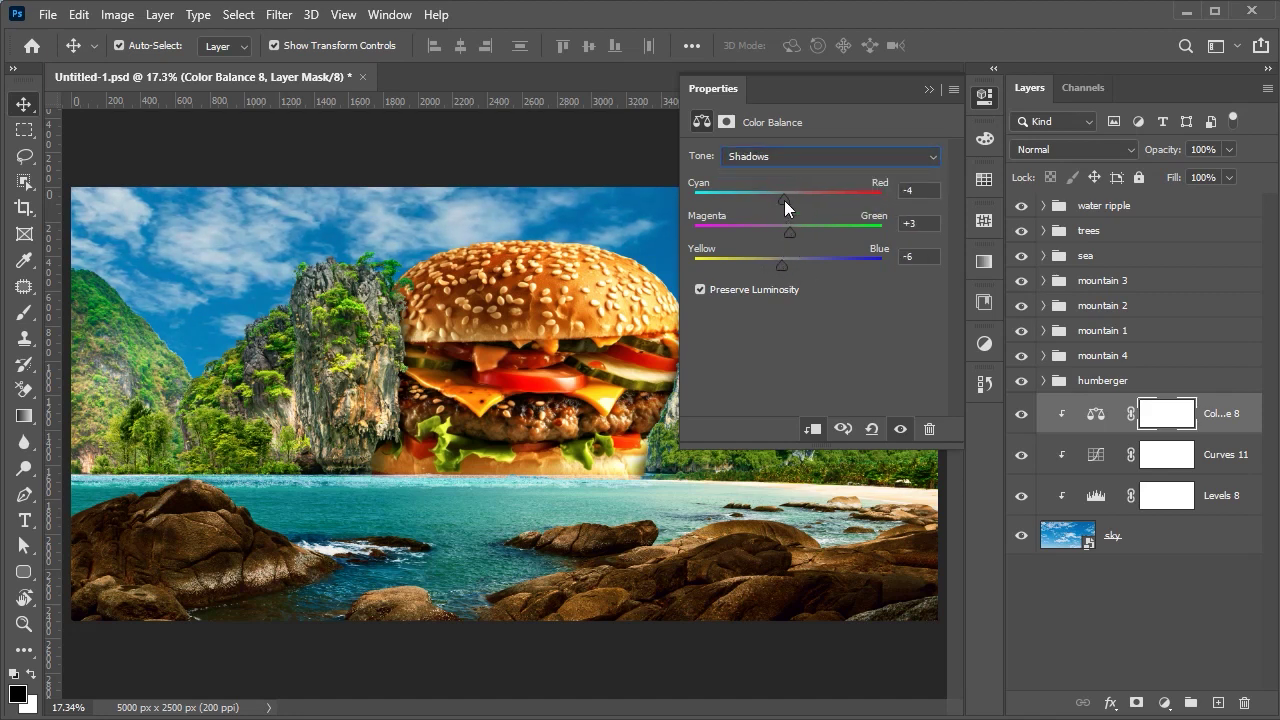
pyautogui.click(825, 313)
# - Add a white Solid Color fill layer above the sky adjustments
pyautogui.click(1167, 708)
pyautogui.click(1185, 354)
pyautogui.click(666, 240)
pyautogui.click(1051, 203)
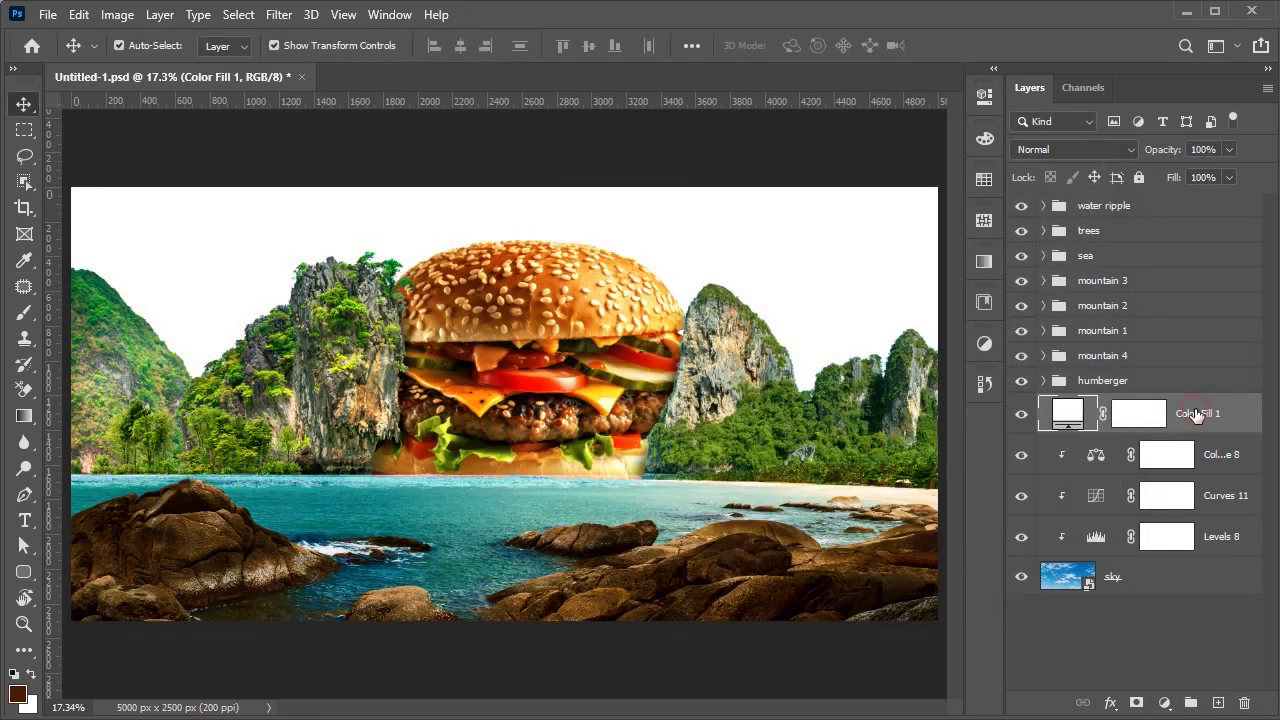
# - Paint soft white haze into the fill layer's mask with a large, very low-flow brush
pyautogui.click(1150, 420)
pyautogui.press('b')
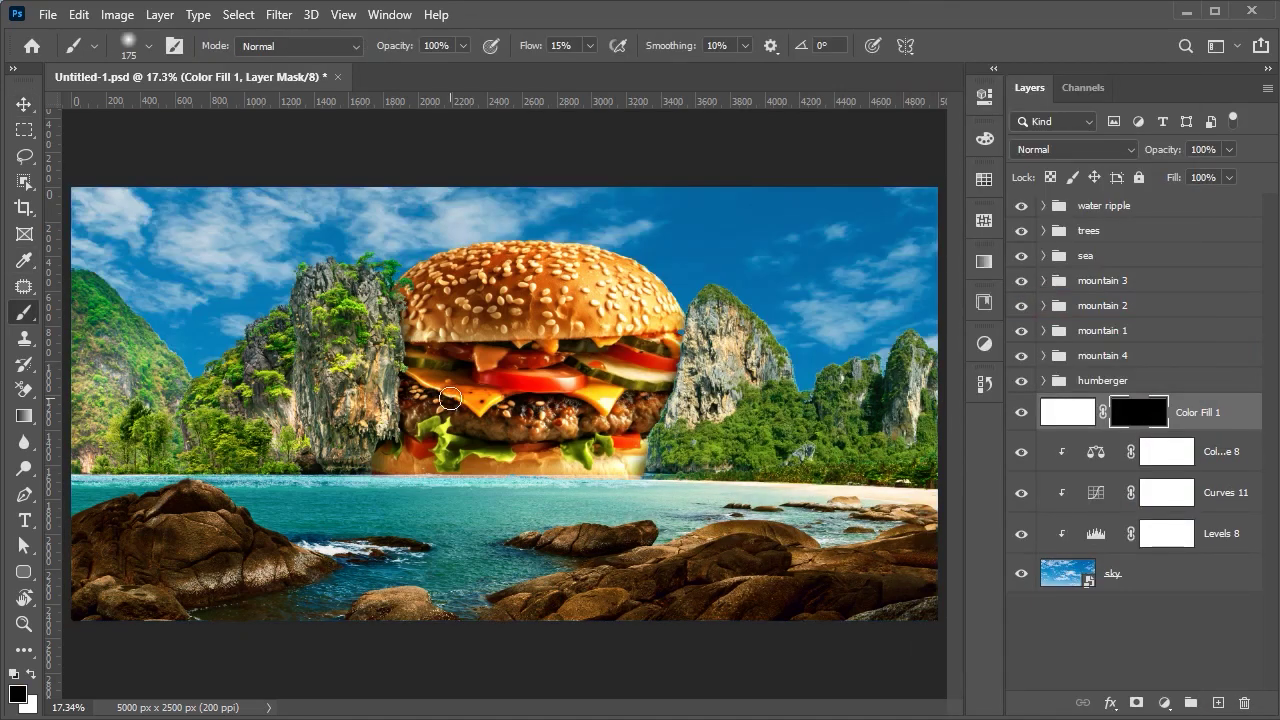
pyautogui.write('1')
pyautogui.press('Return')
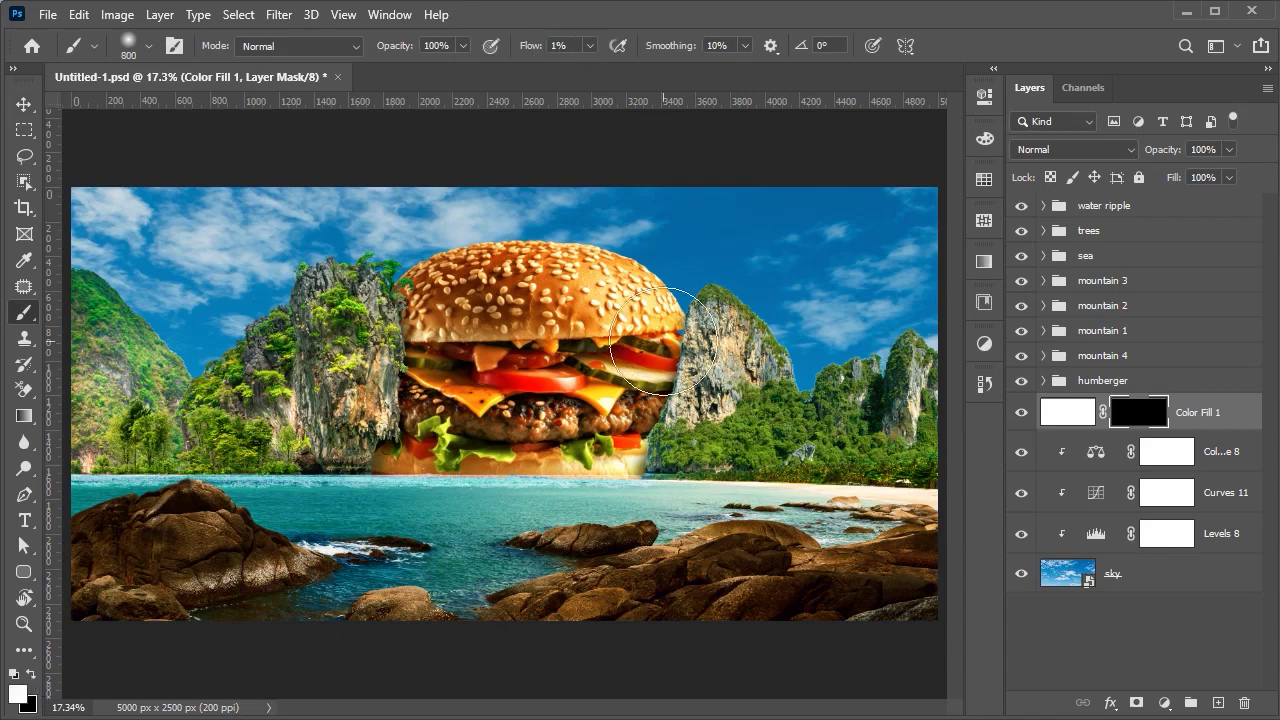
pyautogui.scroll(-3, 663, 341)
pyautogui.press(']')
pyautogui.press(']')
pyautogui.press(']')
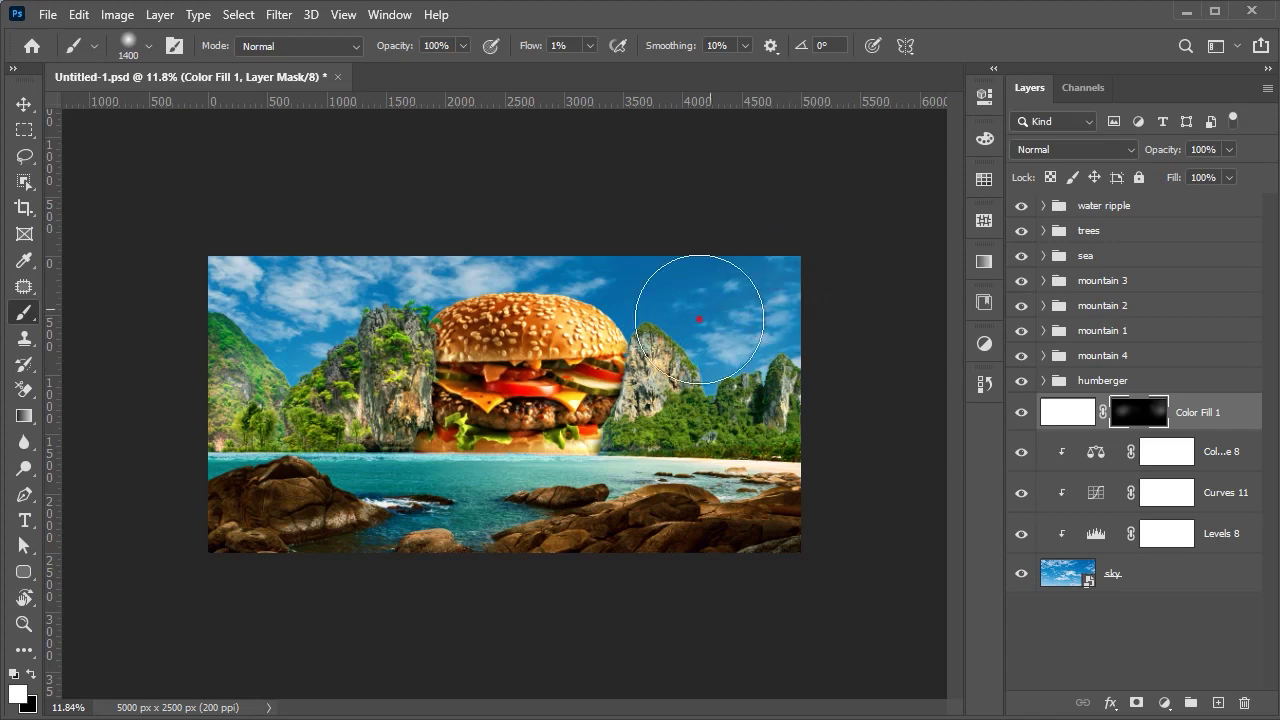
# - Rename the white fill layer 'far light'
pyautogui.click(1068, 411)
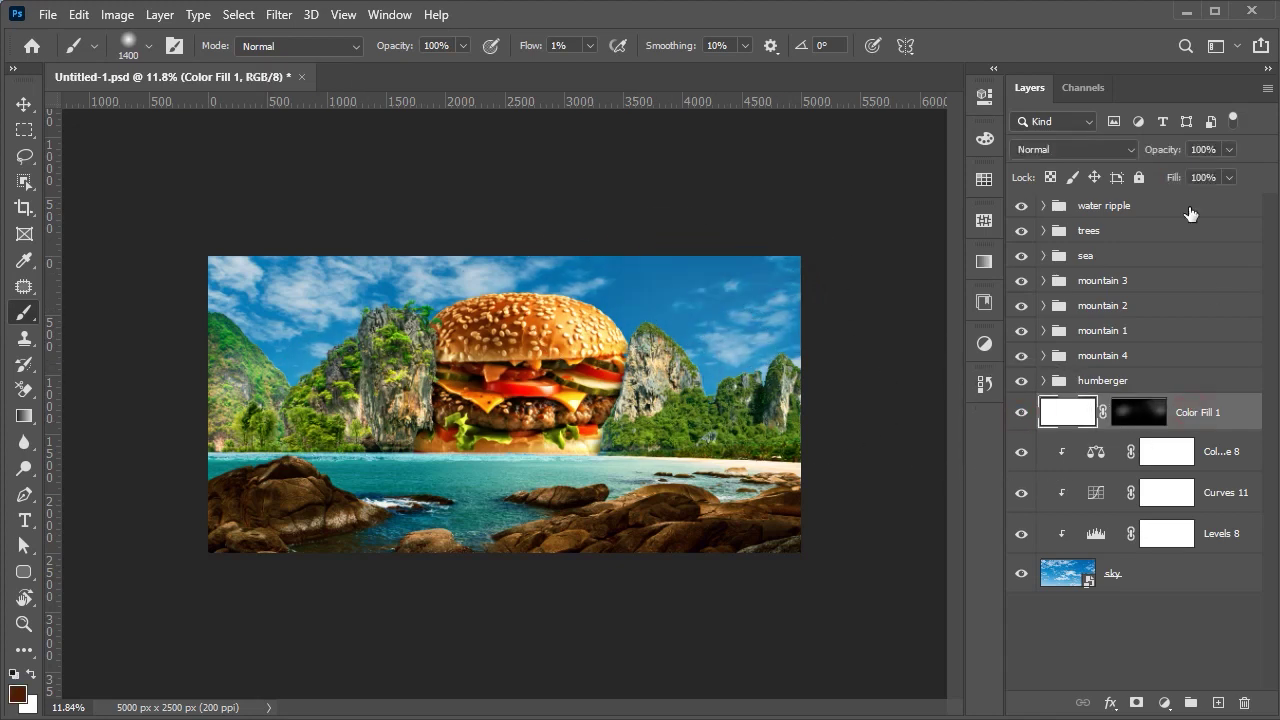
pyautogui.press('v')
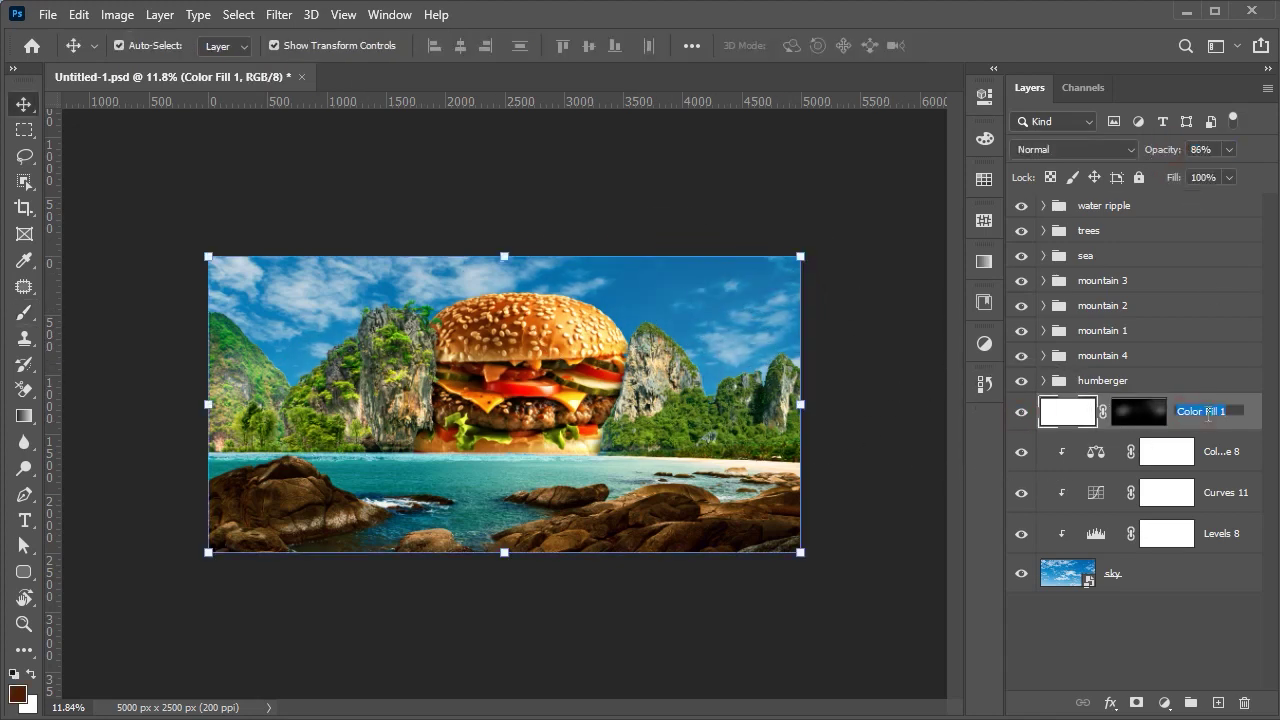
pyautogui.write('far light')
pyautogui.click(900, 505)
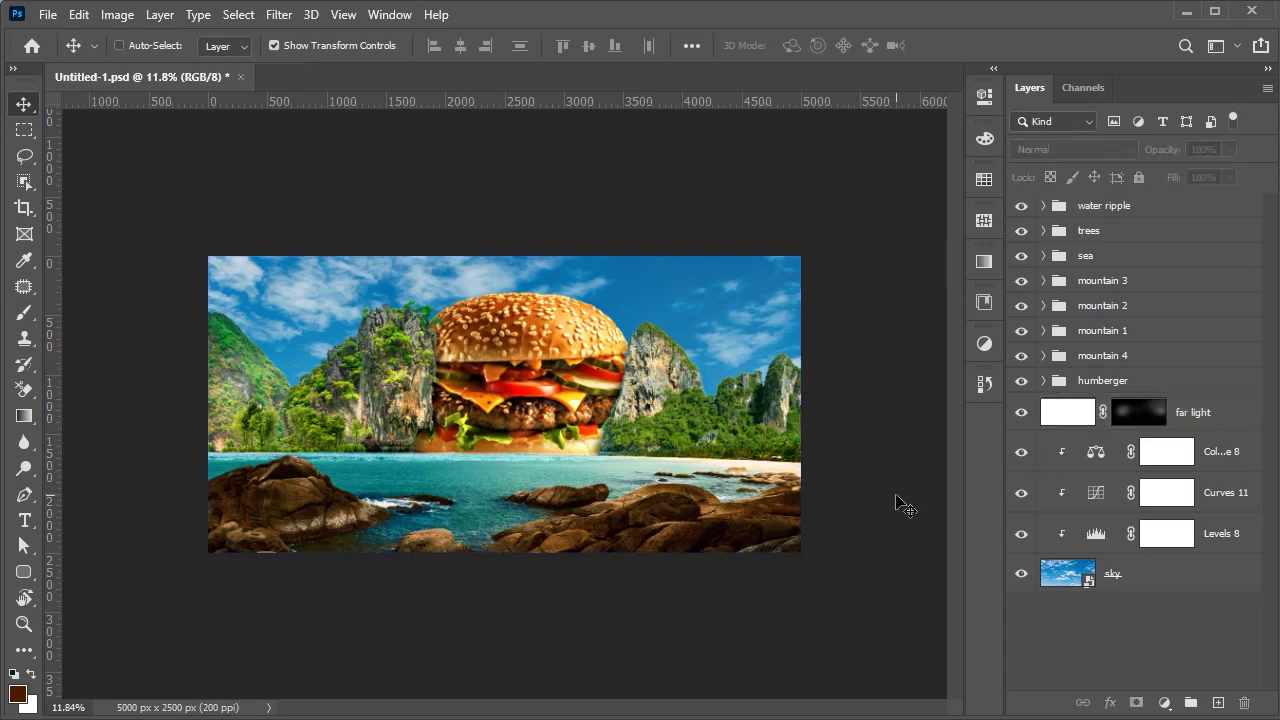
pyautogui.hotkey('ctrl', '0')
# - Add a clipped Color Lookup adjustment using the 3Strip.look table
pyautogui.click(1212, 450)
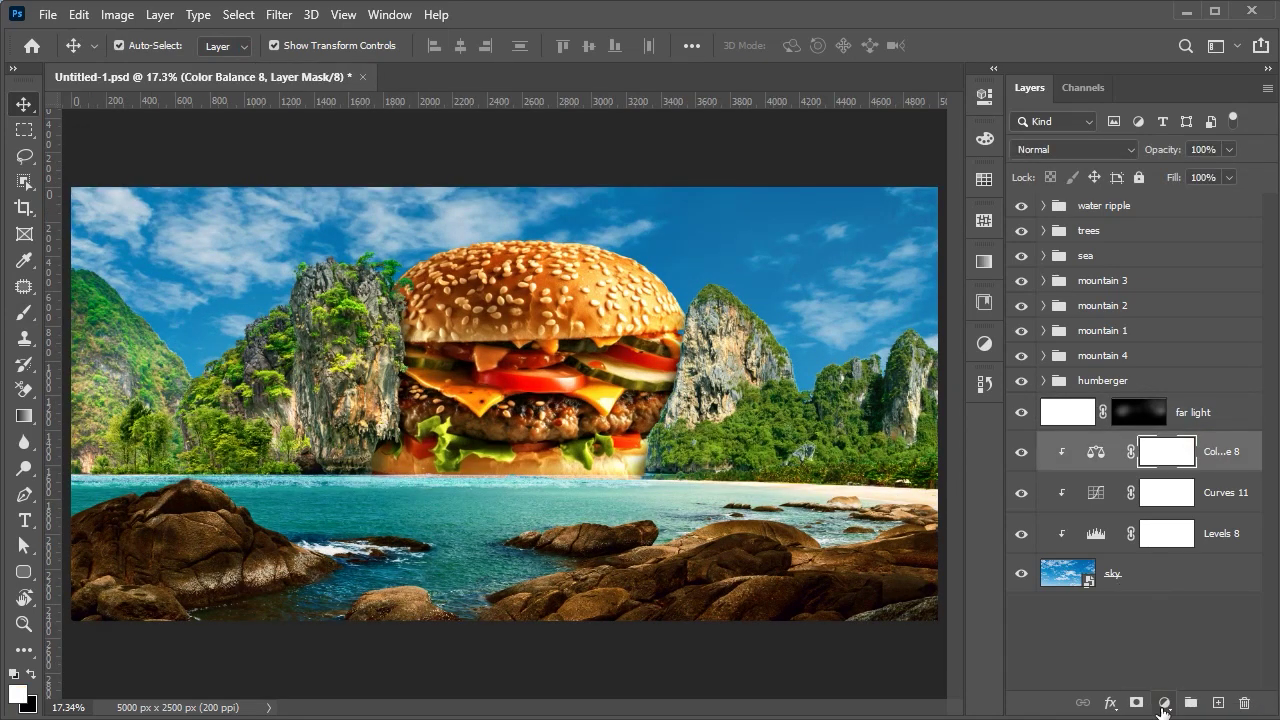
pyautogui.click(1166, 703)
pyautogui.click(1205, 600)
pyautogui.click(833, 157)
pyautogui.click(810, 175)
pyautogui.scroll(-2, 861, 160)
pyautogui.scroll(-1, 861, 160)
pyautogui.click(1190, 465)
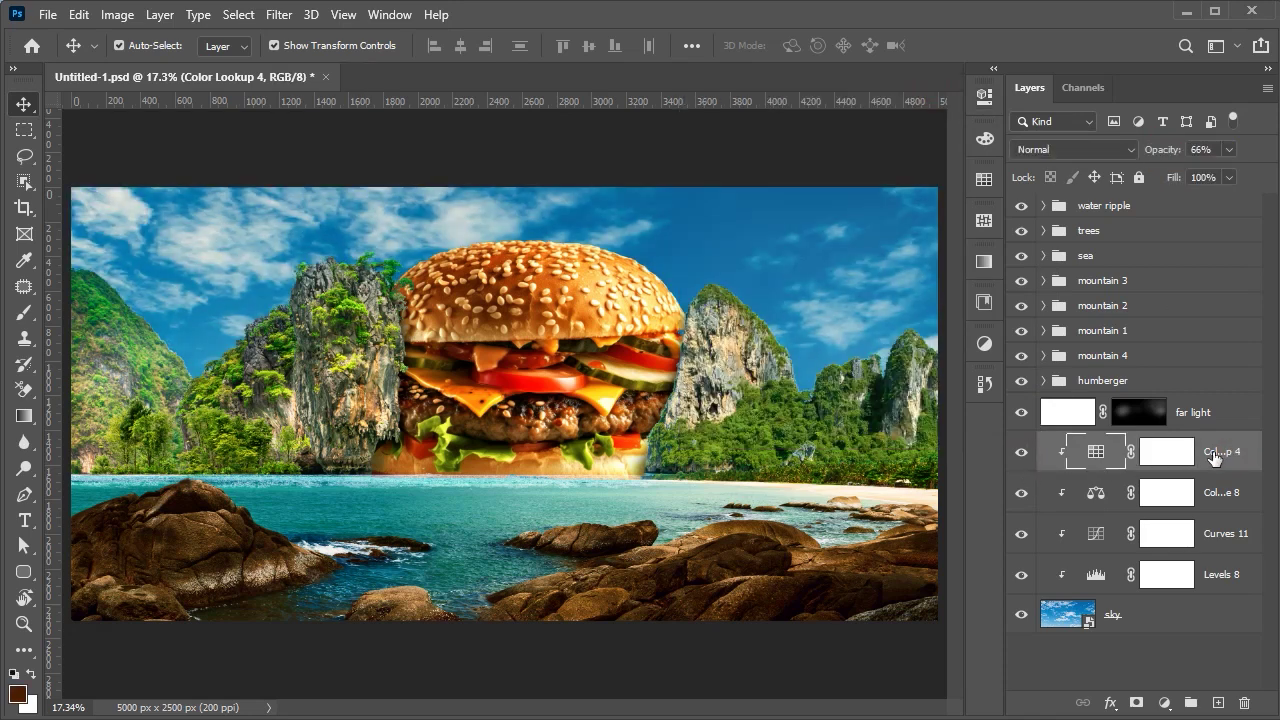
# - Group the layers from far light down to sky into a group named 'sky'
pyautogui.keyDown('shift'); pyautogui.click(1203, 410); pyautogui.keyUp('shift')
pyautogui.hotkey('ctrl', 'g')
pyautogui.doubleClick(1100, 405)
pyautogui.write('sky')
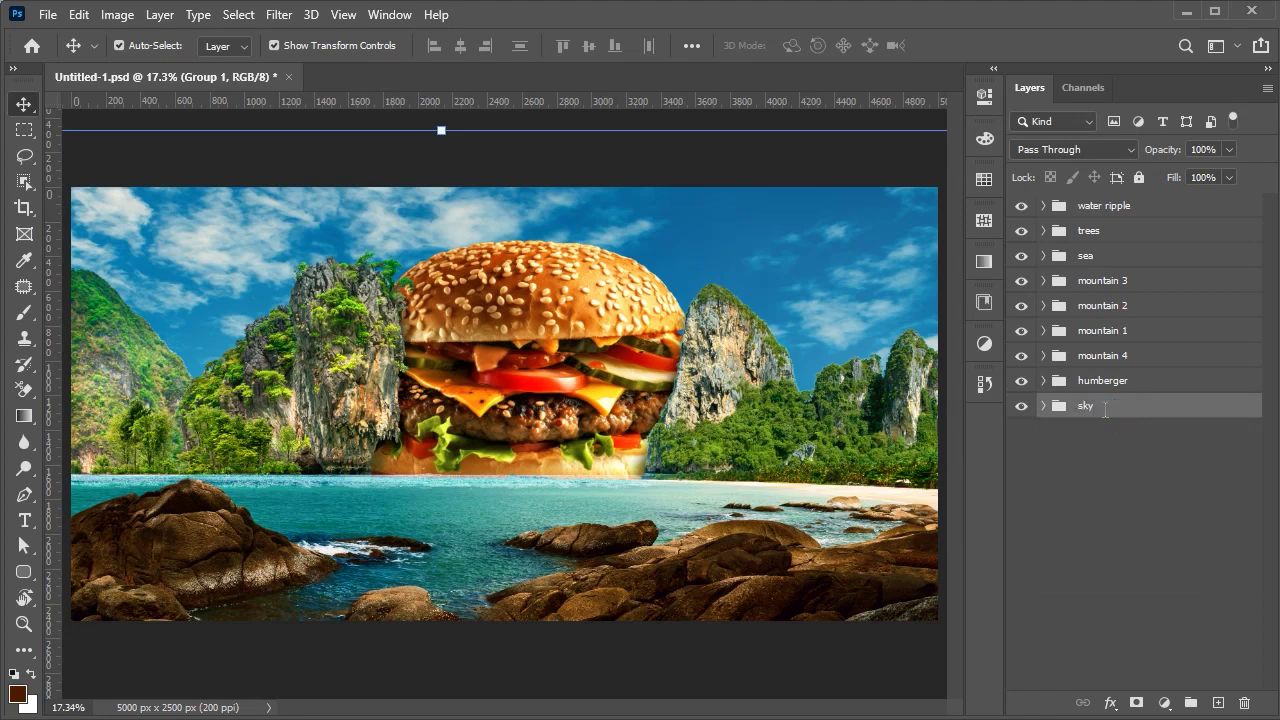
# - Add a white Solid Color fill layer inside the mountain 4 group
pyautogui.hotkey('ctrl', '0')
pyautogui.click(1100, 281)
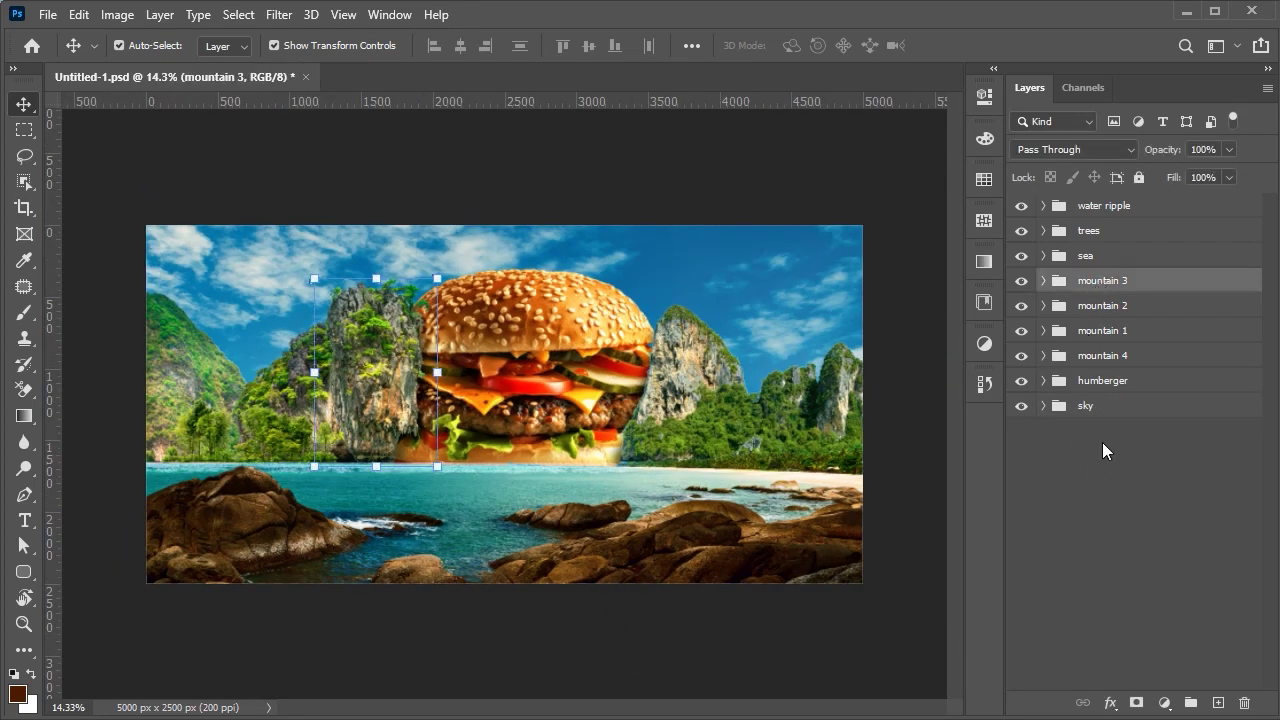
pyautogui.click(1105, 356)
pyautogui.click(1043, 355)
pyautogui.click(1164, 703)
pyautogui.click(1186, 343)
pyautogui.click(1051, 203)
pyautogui.rightClick(1223, 391)
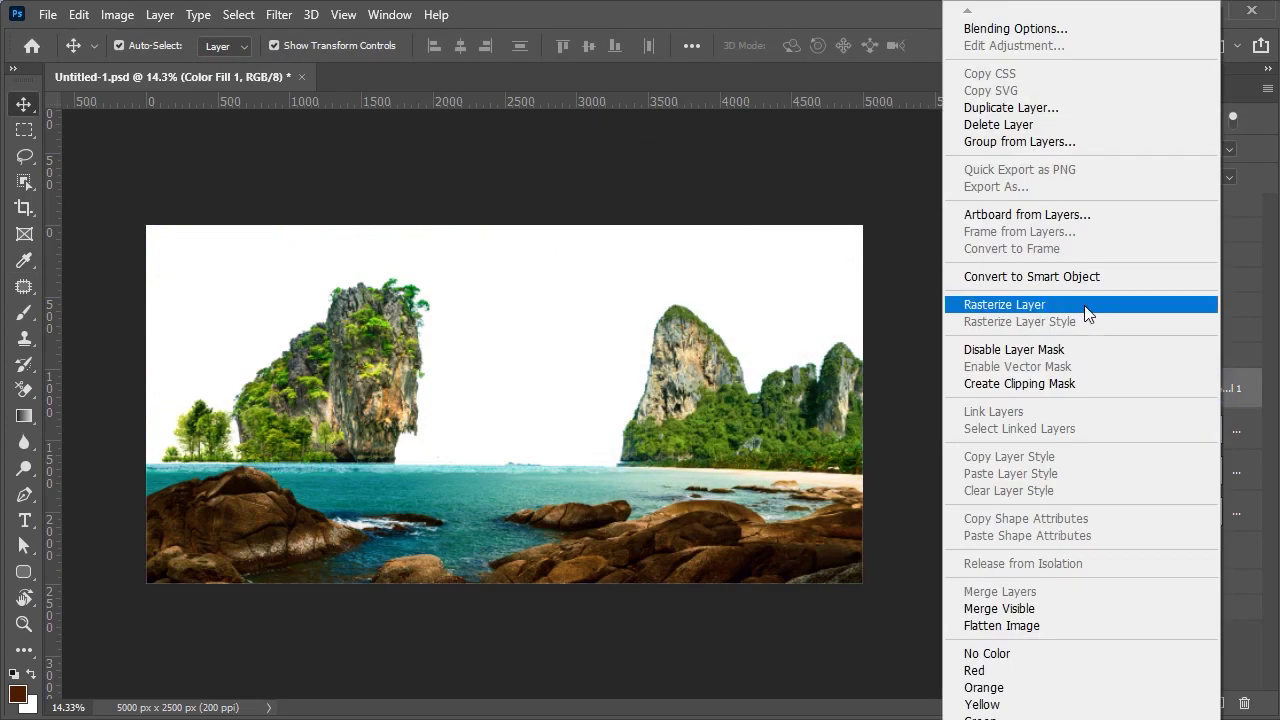
pyautogui.click(1087, 306)
# - Invert the white fill's mask and paint soft haze over mountain 4
pyautogui.hotkey('ctrl', 'i')
pyautogui.press('b')
pyautogui.press('p')
pyautogui.press('b')
pyautogui.scroll(1, 268, 373)
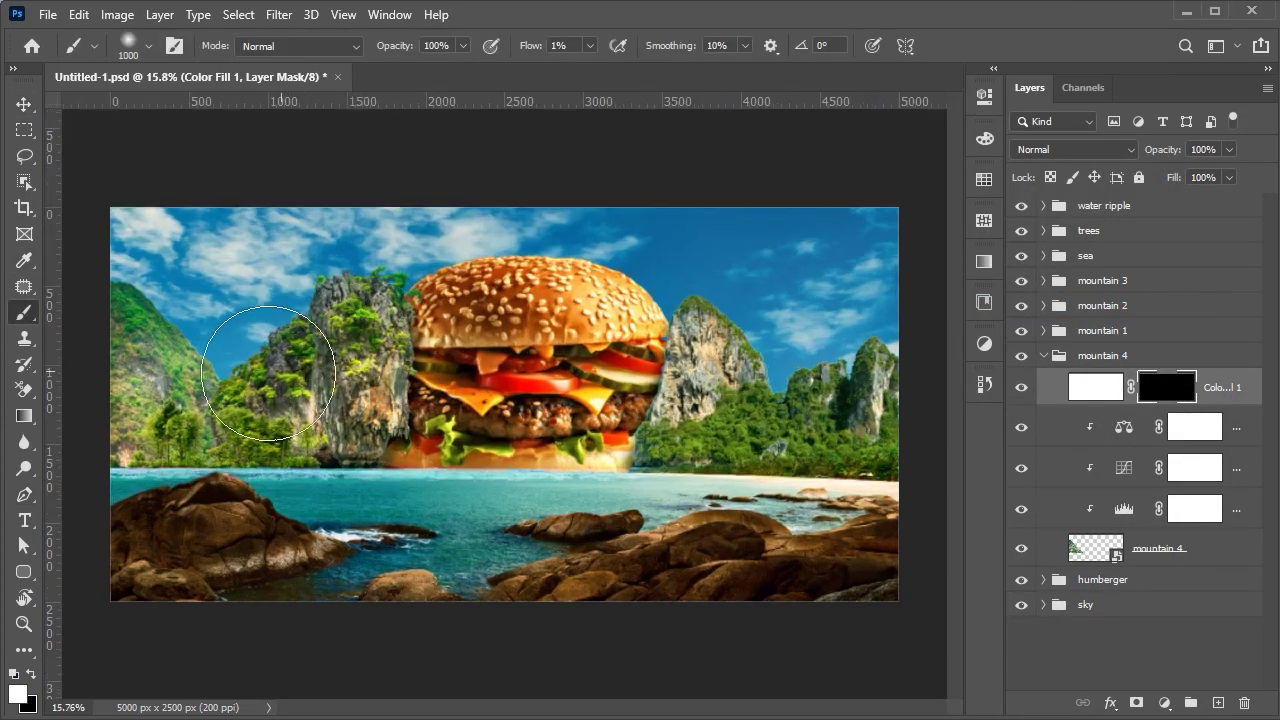
pyautogui.scroll(3, 268, 373)
pyautogui.scroll(2, 328, 235)
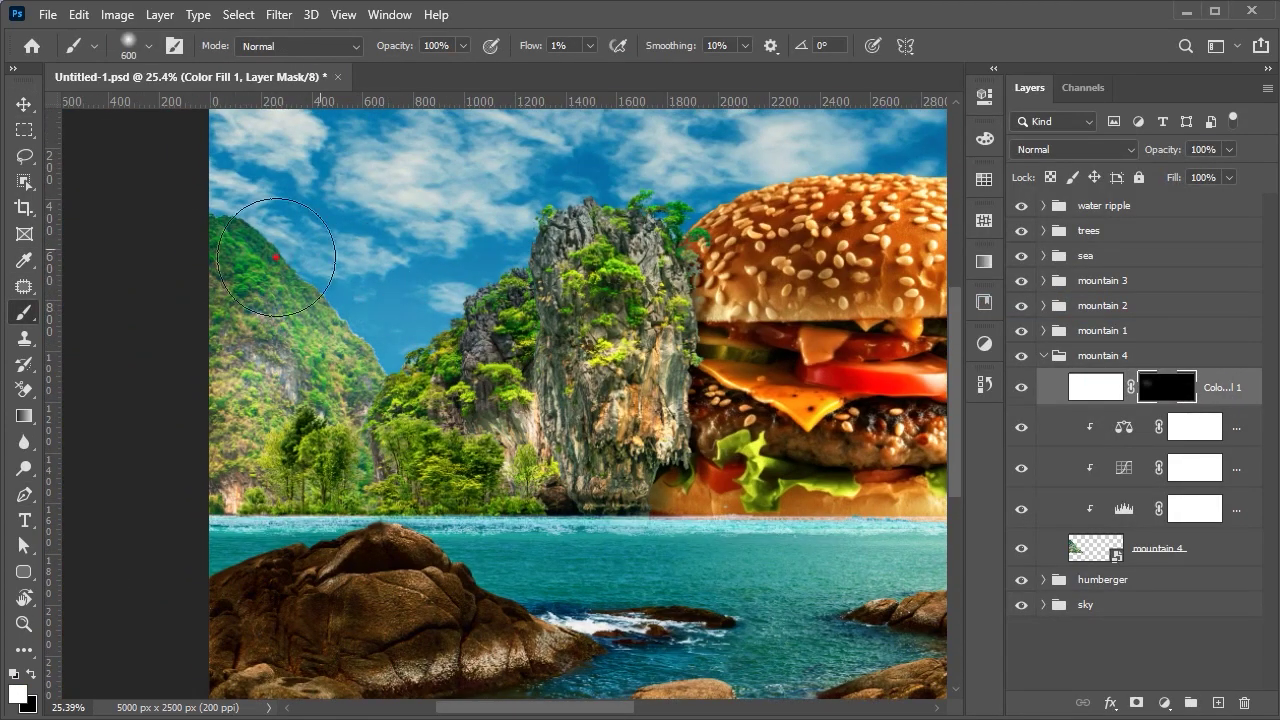
pyautogui.hotkey('ctrl', '0')
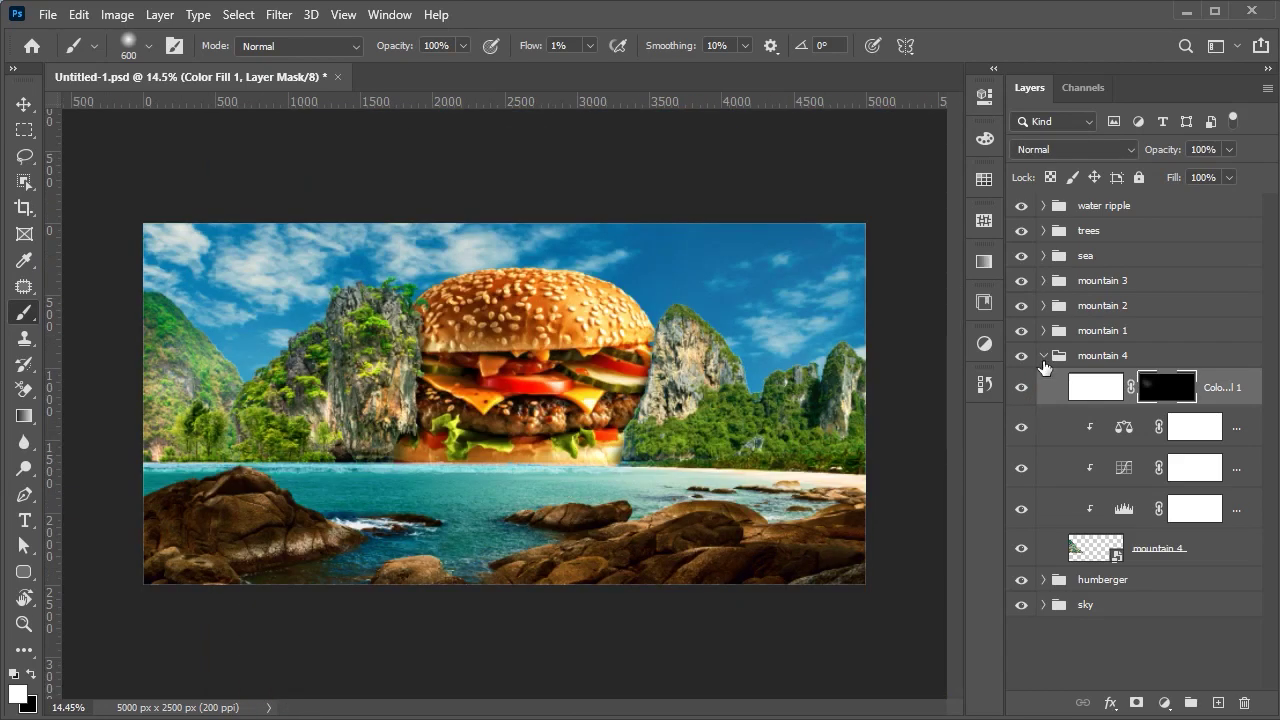
# - Add a masked white fill over the mountain 3 group and paint haze into it
pyautogui.click(1044, 355)
pyautogui.click(1122, 284)
pyautogui.click(1166, 705)
pyautogui.click(1200, 343)
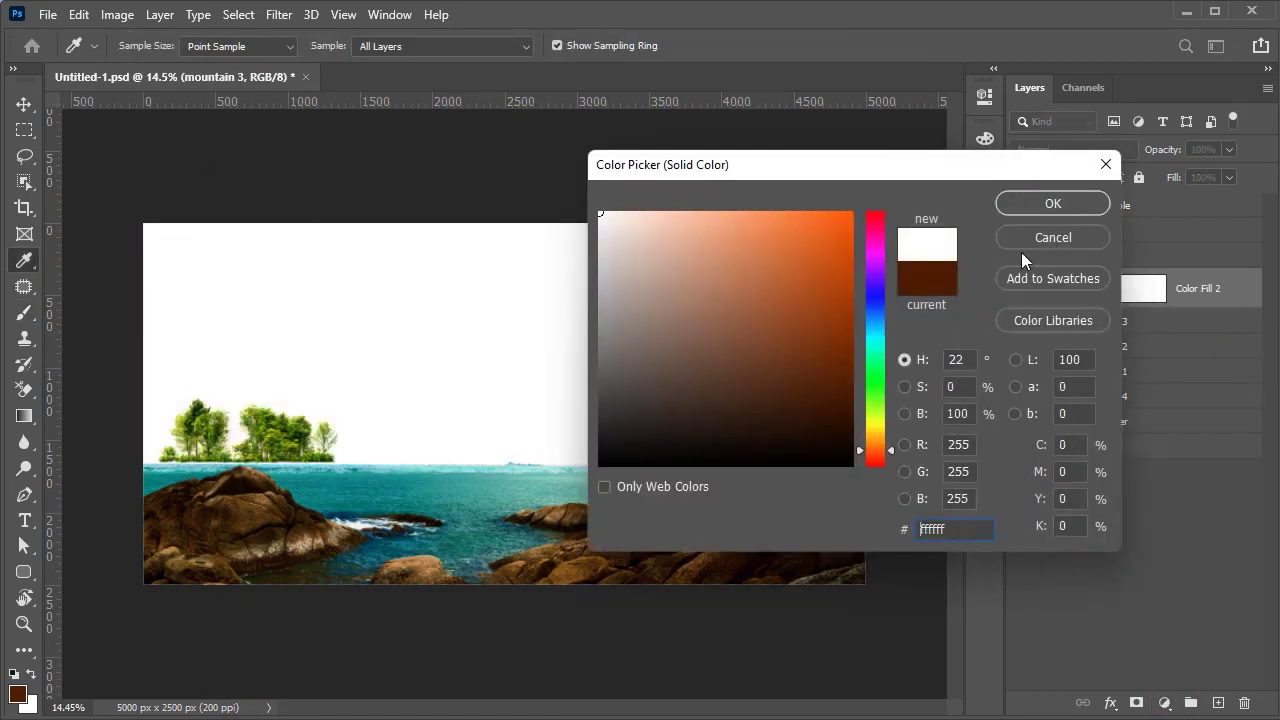
pyautogui.click(1051, 203)
pyautogui.rightClick(1136, 293)
pyautogui.press('Escape')
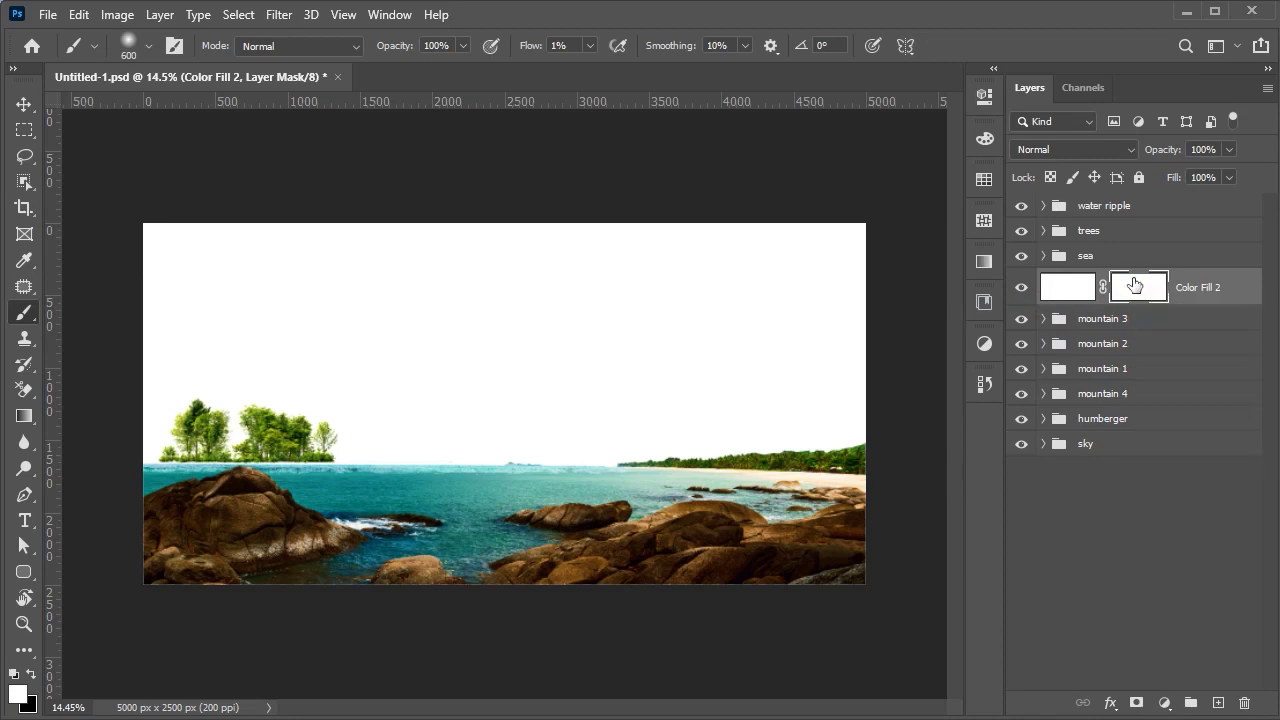
pyautogui.hotkey('ctrl', 'i')
pyautogui.scroll(-2, 797, 383)
pyautogui.press(']')
pyautogui.press(']')
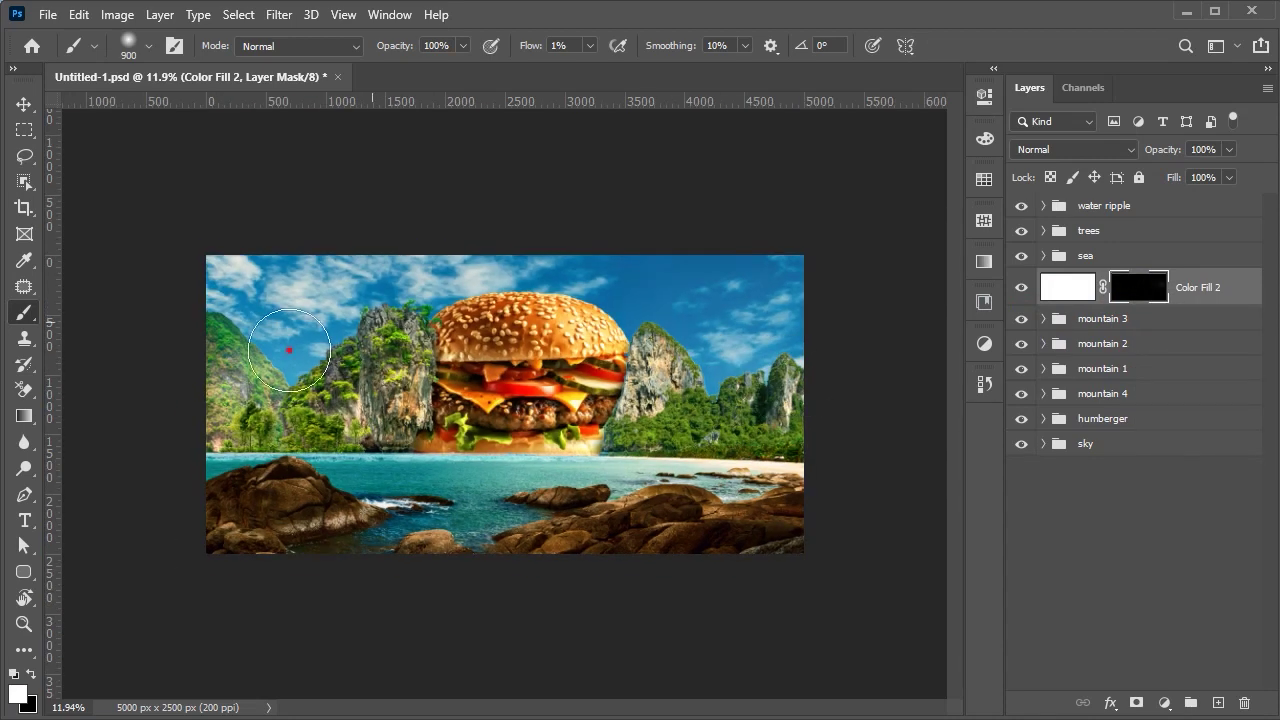
# - Add a yellow Solid Color fill layer with an inverted mask for warm haze
pyautogui.click(1166, 705)
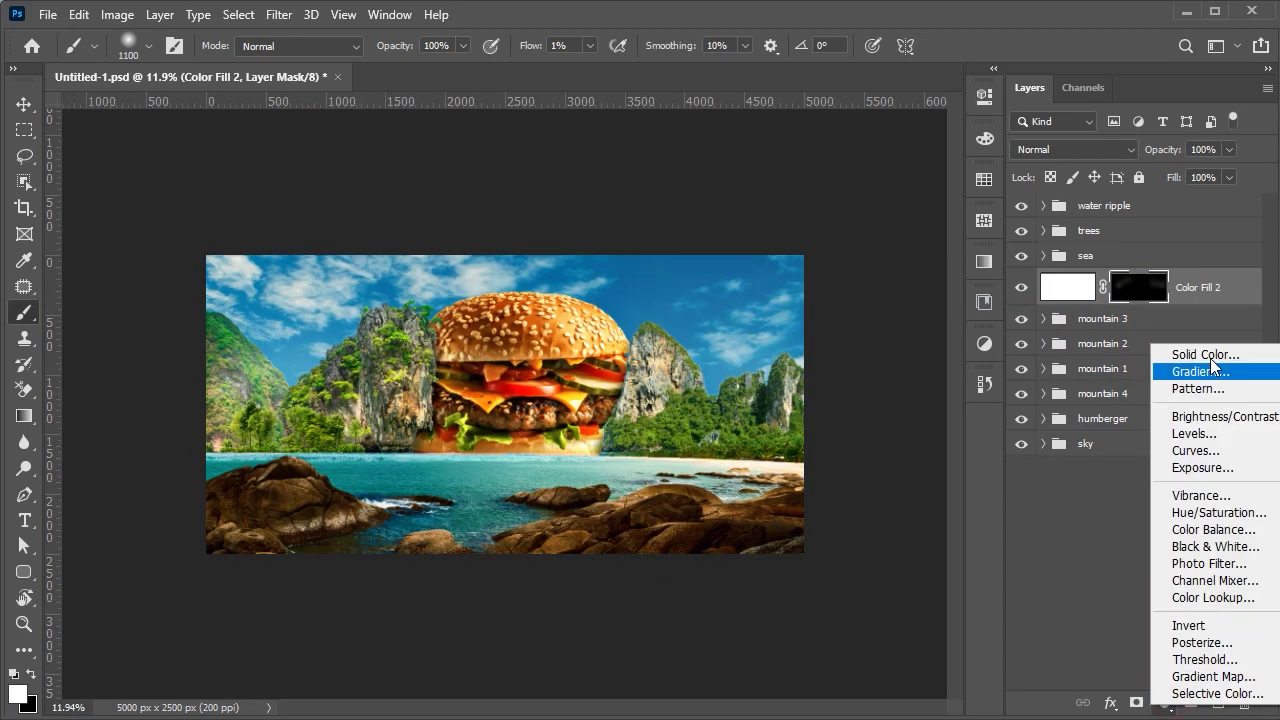
pyautogui.click(1200, 345)
pyautogui.click(868, 425)
pyautogui.click(1051, 203)
pyautogui.rightClick(1163, 305)
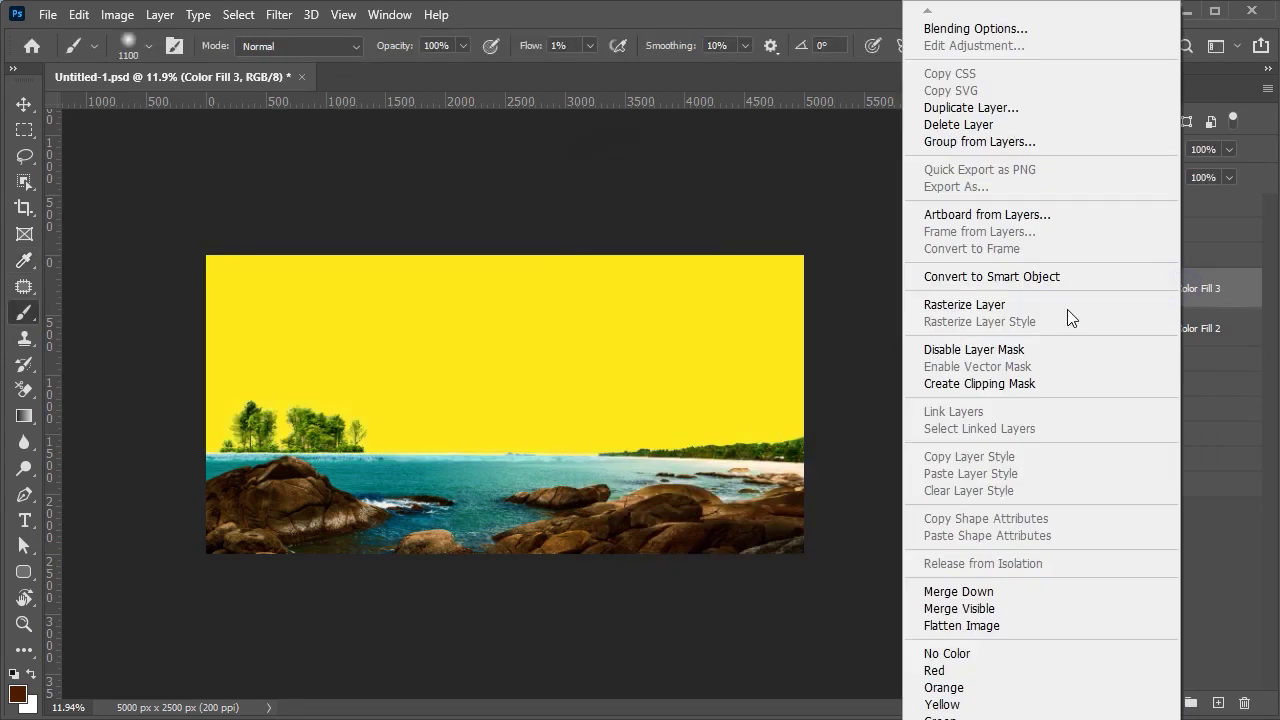
pyautogui.press('Escape')
pyautogui.hotkey('ctrl', 'i')
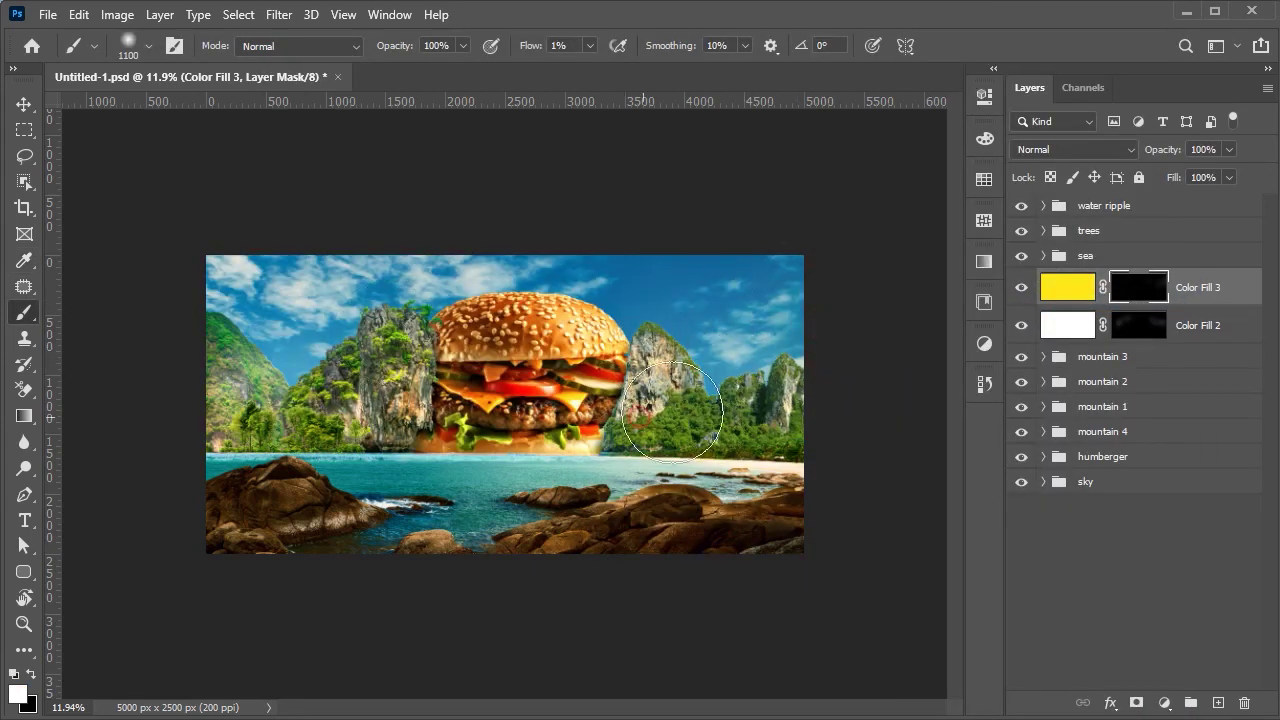
pyautogui.scroll(-2, 672, 412)
# - Group the white and yellow haze fills as 'far light' and save the composite
pyautogui.press('v')
pyautogui.keyDown('shift'); pyautogui.click(1200, 325); pyautogui.keyUp('shift')
pyautogui.hotkey('ctrl', 'g')
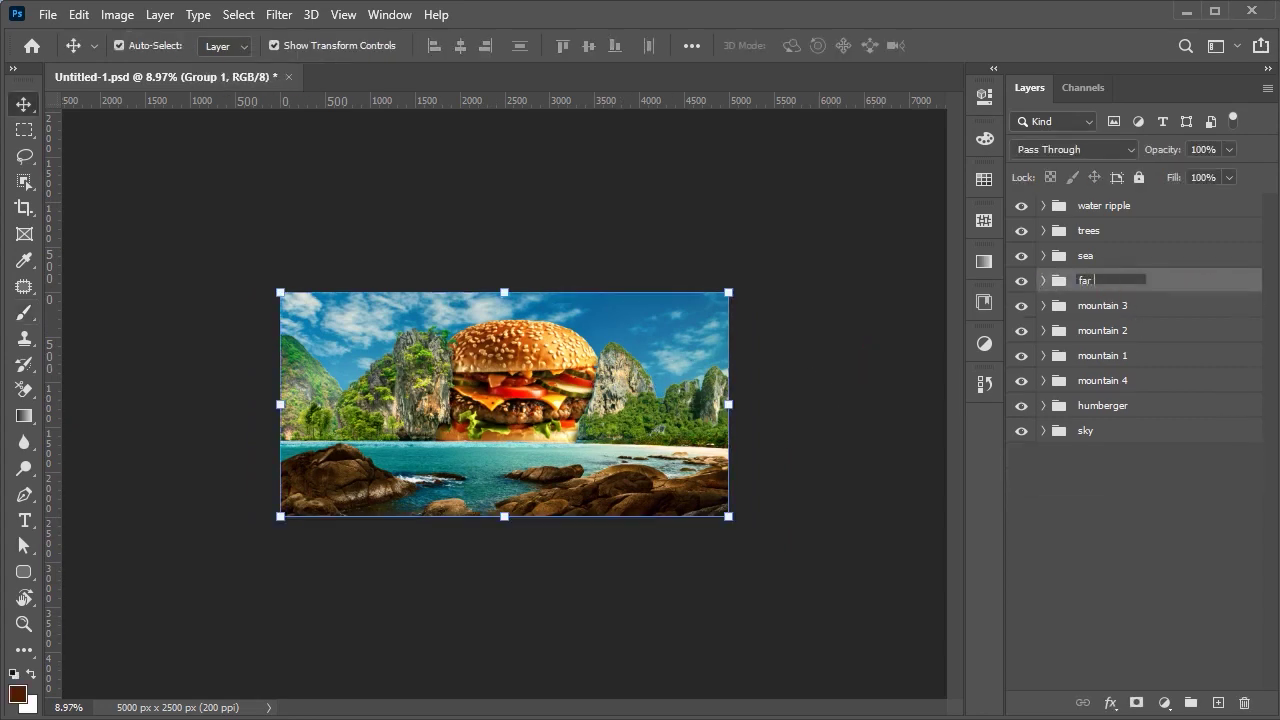
pyautogui.click(833, 320)
pyautogui.hotkey('ctrl', '0')
pyautogui.hotkey('ctrl', 's')
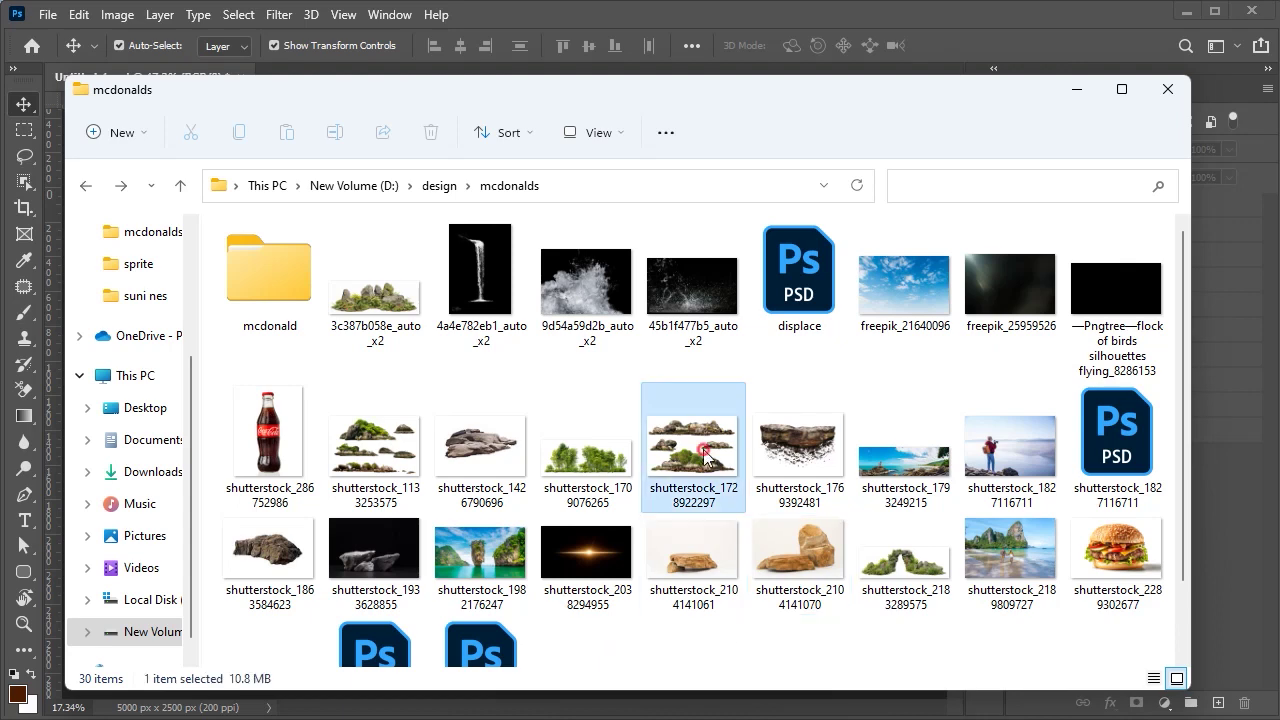
# - Open the rock cutouts image, unlock its background, and pick Quick Selection
pyautogui.doubleClick(705, 456)
pyautogui.click(1244, 216)
pyautogui.press('w')
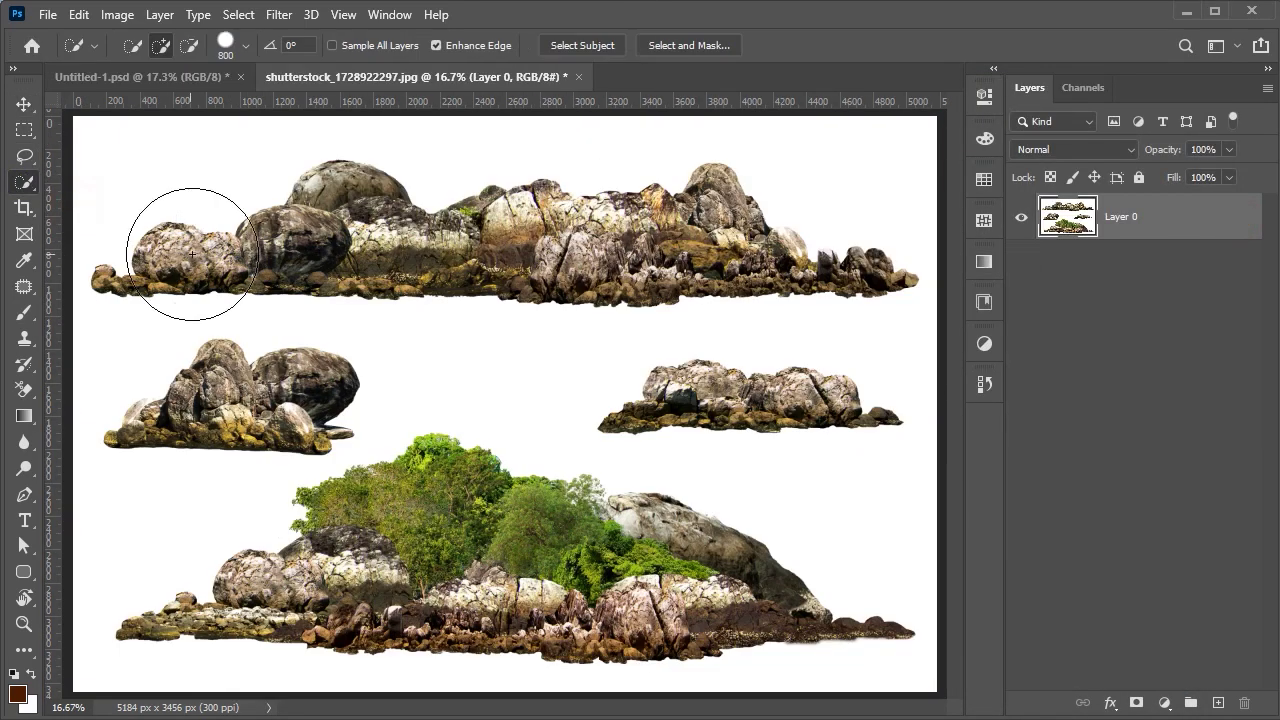
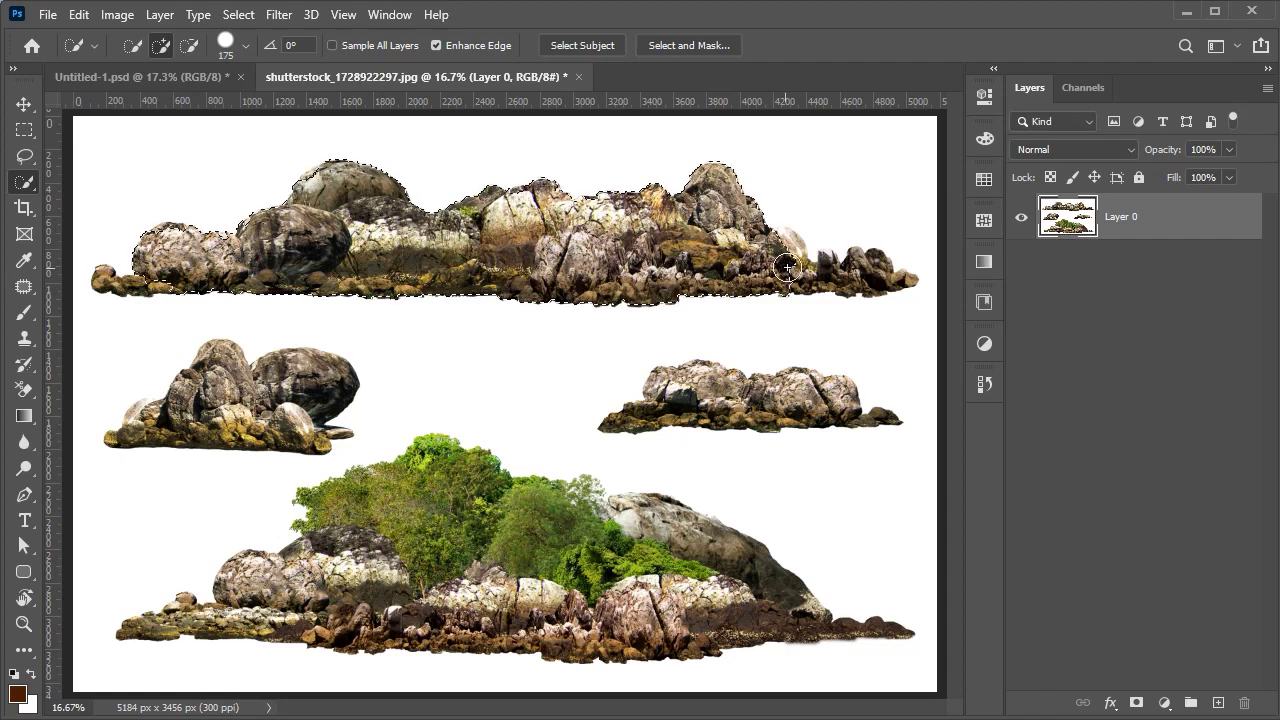
# - Finish the rock-row selection and copy it onto its own new layer
pyautogui.press('[')
pyautogui.press('[')
pyautogui.press('[')
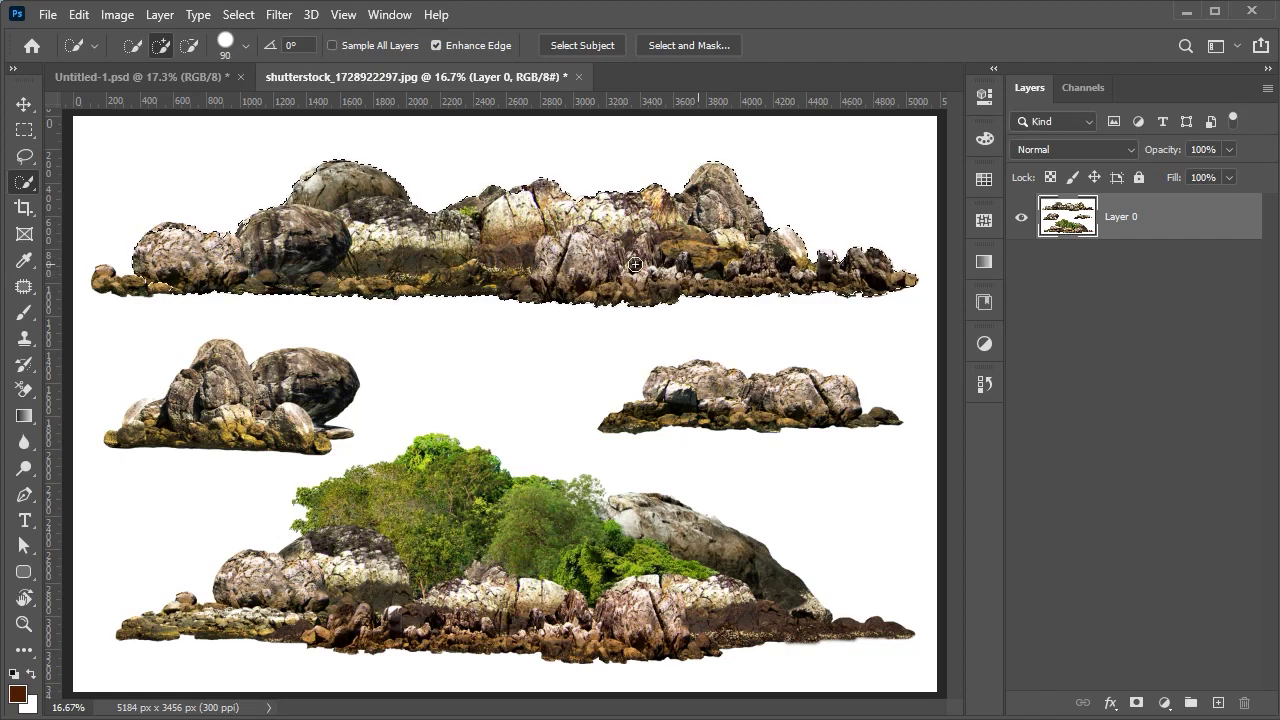
pyautogui.moveTo(143, 275); pyautogui.dragTo(298, 367)
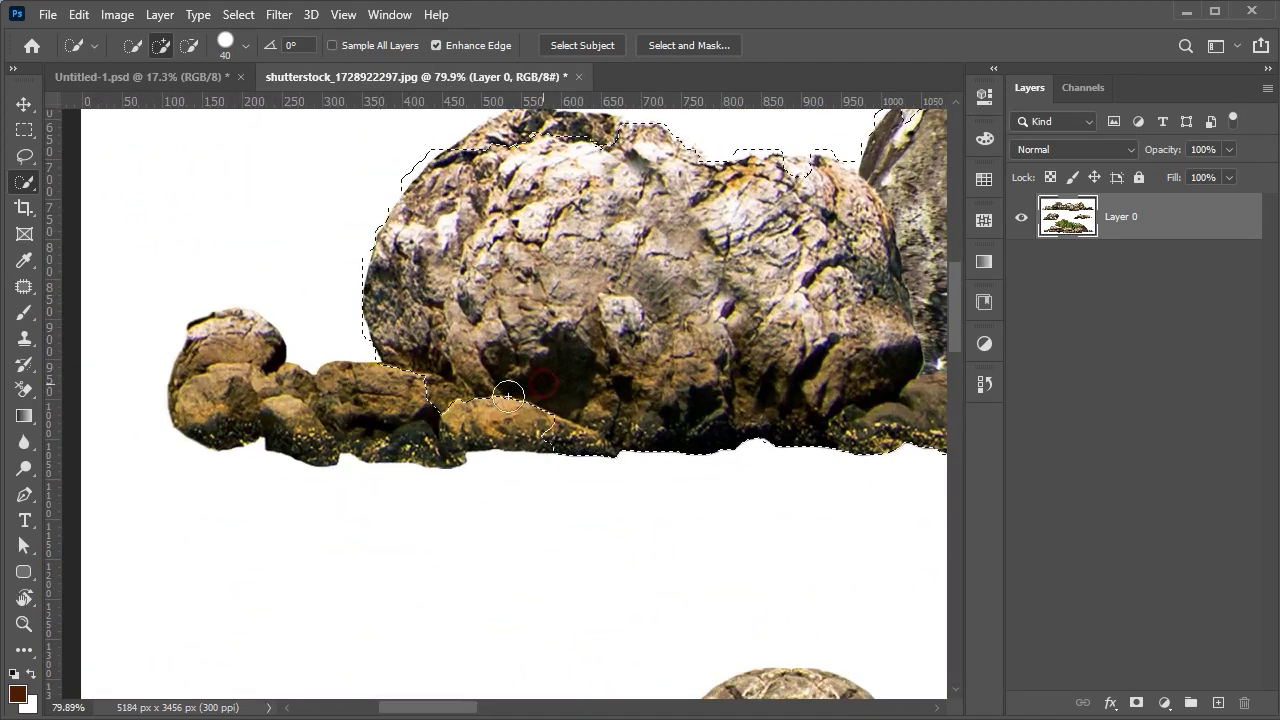
pyautogui.hotkey('ctrl', '0')
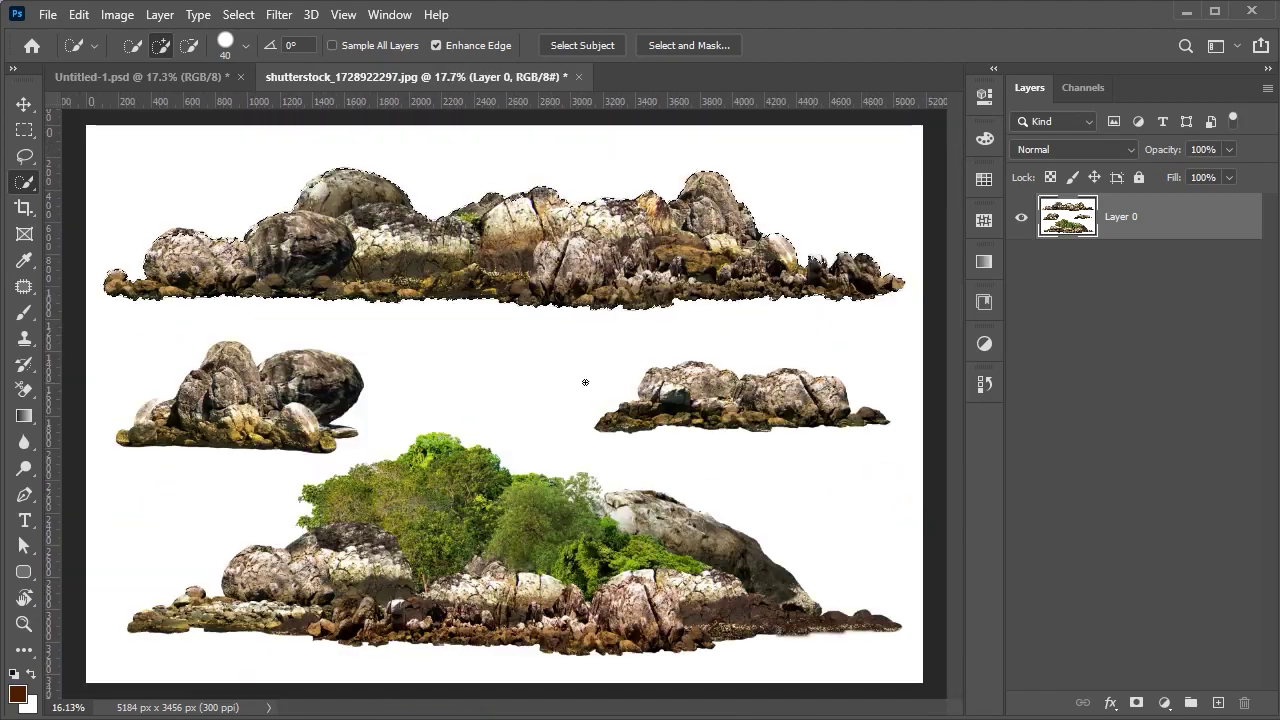
pyautogui.hotkey('ctrl', 'j')
# - Hide Layer 0 and move the rocks layer into the Untitled-1 burger composition
pyautogui.press('v')
pyautogui.click(1021, 264)
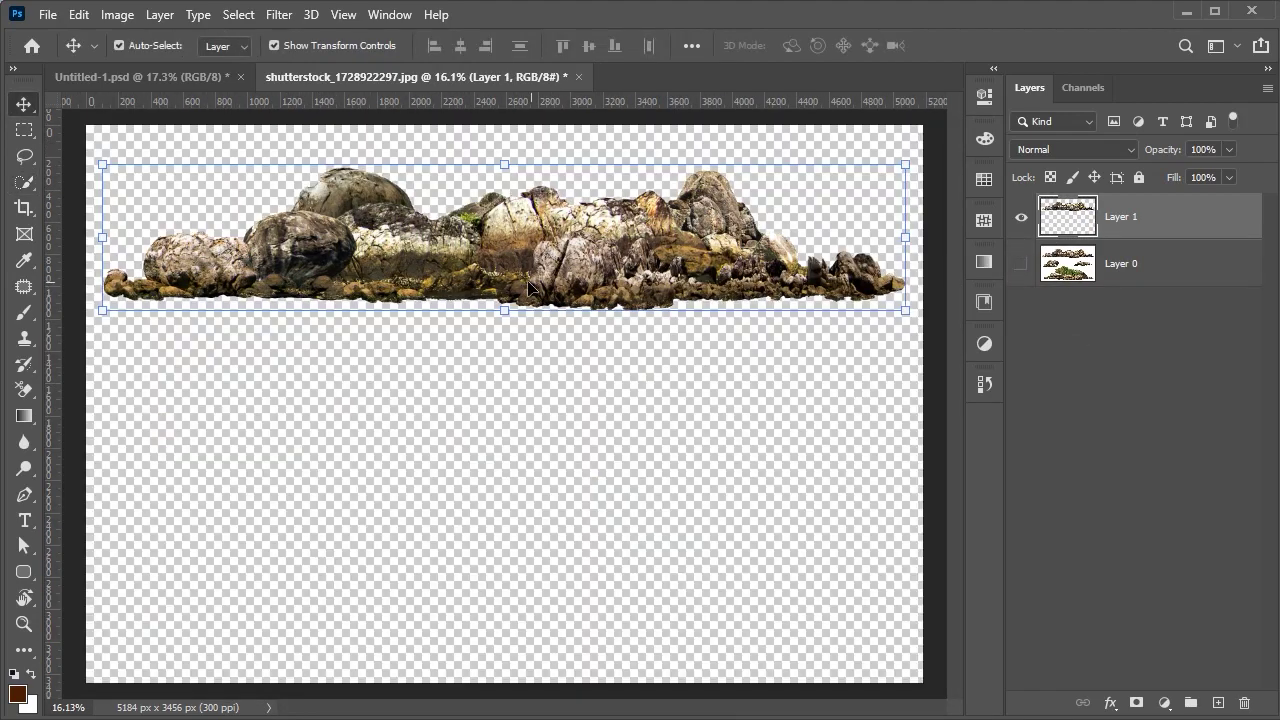
pyautogui.moveTo(500, 240); pyautogui.dragTo(504, 414)
pyautogui.scroll(-2, 504, 414)
pyautogui.click(1128, 213)
# - Name the new layer 'rocks' and convert it to a Smart Object
pyautogui.write('ks')
pyautogui.press('Return')
pyautogui.rightClick(1140, 212)
pyautogui.click(930, 280)
# - Scale the rocks down and position them along the waterline beneath the burger
pyautogui.hotkey('ctrl', 't')
pyautogui.moveTo(504, 469)
pyautogui.mouseDown()
pyautogui.moveTo(505, 440)
pyautogui.moveTo(511, 490)
pyautogui.moveTo(488, 481)
pyautogui.moveTo(522, 460)
pyautogui.moveTo(465, 460)
pyautogui.mouseUp()
pyautogui.scroll(3, 505, 440)
pyautogui.scroll(3, 530, 505)
pyautogui.scroll(-3, 520, 450)
pyautogui.scroll(-2, 580, 480)
pyautogui.scroll(2, 580, 480)
pyautogui.scroll(2, 580, 480)
pyautogui.moveTo(470, 496); pyautogui.dragTo(470, 487)
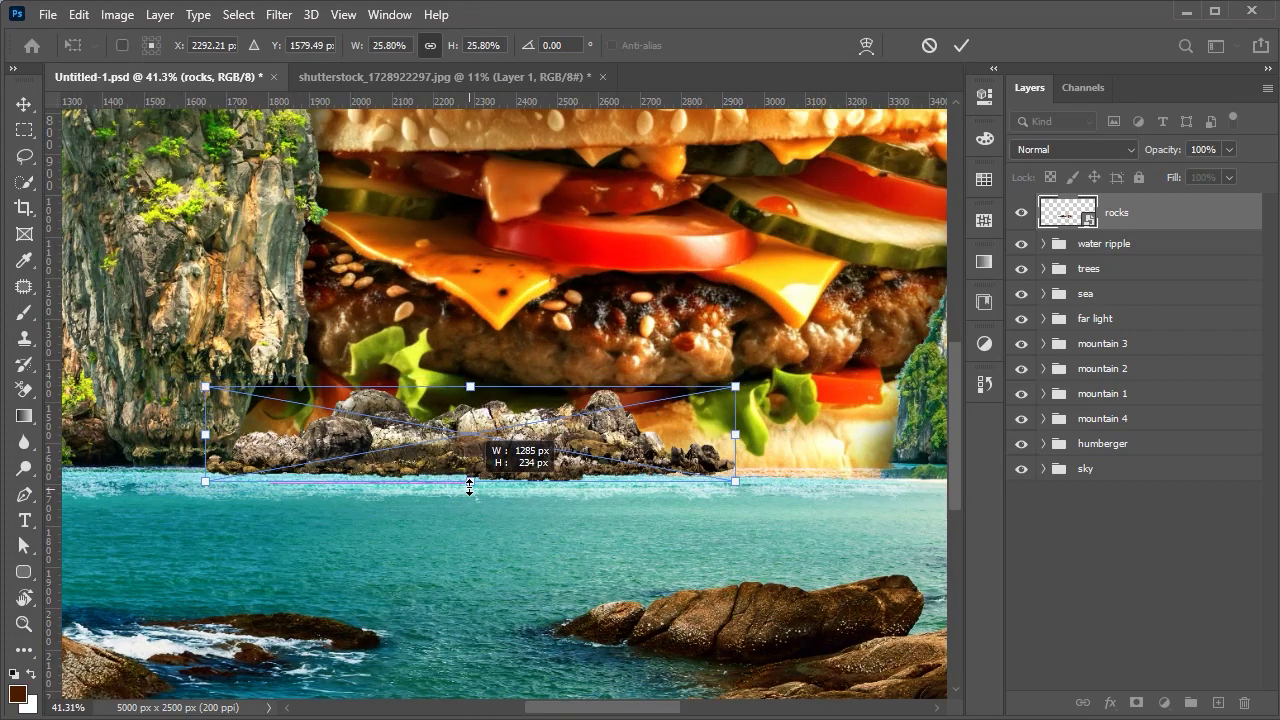
pyautogui.moveTo(472, 484)
pyautogui.mouseDown()
pyautogui.moveTo(476, 473)
pyautogui.moveTo(457, 477)
pyautogui.mouseUp()
# - Warp the rocks so their bottom bulges downward, then stack them beneath far light
pyautogui.rightClick(440, 456)
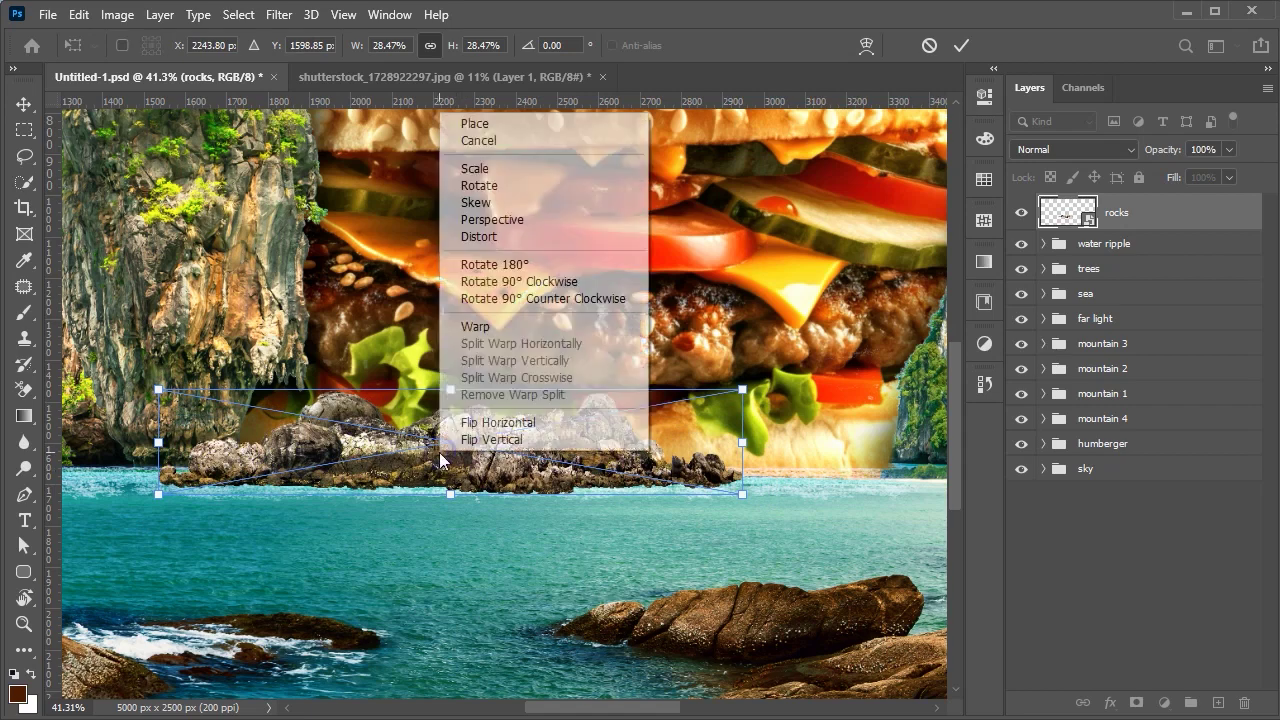
pyautogui.click(470, 326)
pyautogui.moveTo(280, 420)
pyautogui.mouseDown()
pyautogui.moveTo(418, 470)
pyautogui.moveTo(404, 473)
pyautogui.mouseUp()
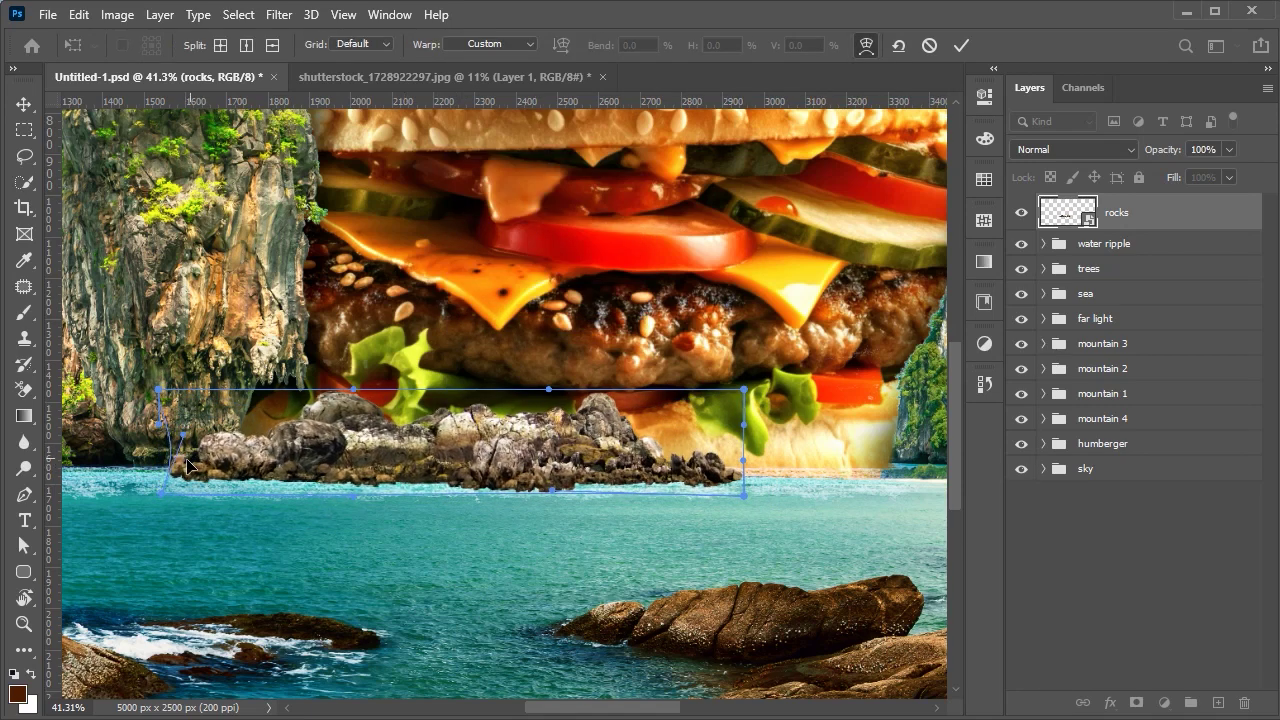
pyautogui.press('Return')
pyautogui.scroll(-5, 420, 460)
pyautogui.moveTo(1068, 212)
pyautogui.mouseDown()
pyautogui.moveTo(1122, 368)
pyautogui.moveTo(1120, 425)
pyautogui.moveTo(1100, 330)
pyautogui.mouseUp()
pyautogui.scroll(5, 491, 481)
# - Hide rocks, expand the water ripple group and target its mask with the Brush tool
pyautogui.scroll(2, 314, 434)
pyautogui.scroll(2, 314, 434)
pyautogui.scroll(2, 314, 434)
pyautogui.click(1021, 313)
pyautogui.click(1133, 350)
pyautogui.click(1105, 393)
pyautogui.click(1043, 205)
pyautogui.click(1130, 245)
pyautogui.press('b')
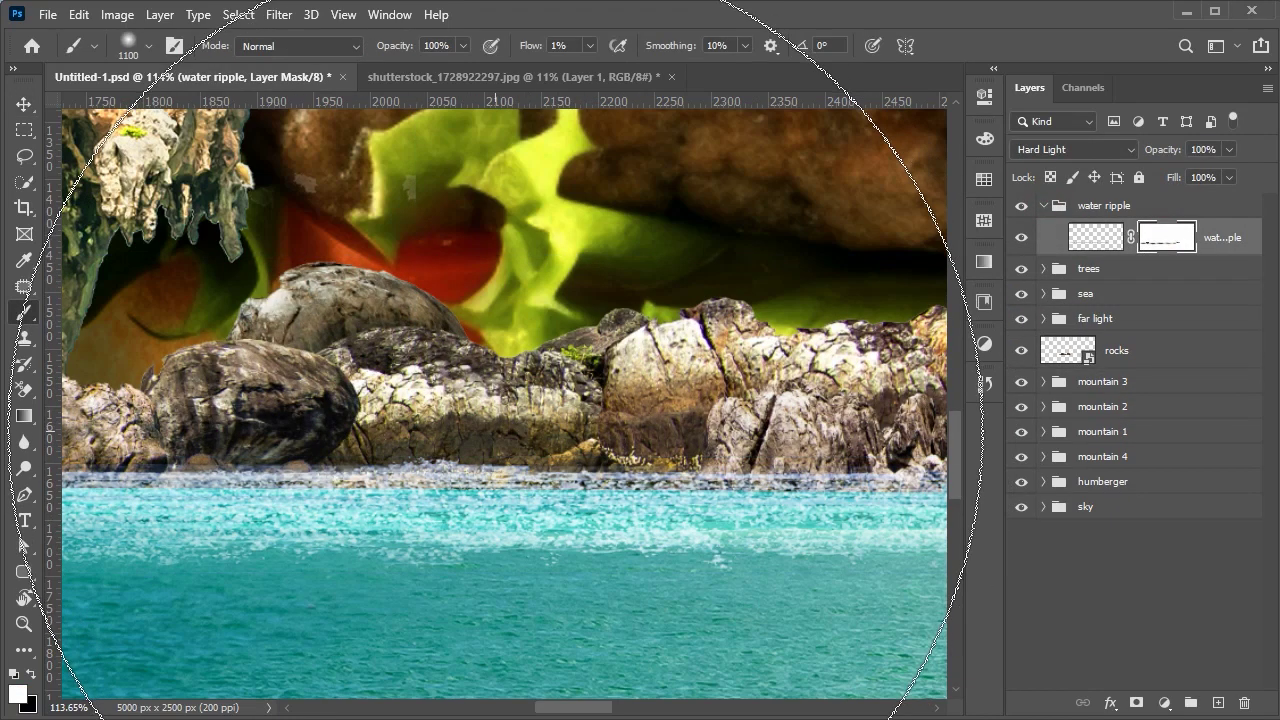
pyautogui.hotkey('shift', '2')
pyautogui.hotkey('shift', '0')
pyautogui.keyDown('alt'); pyautogui.scroll(5, 372, 426); pyautogui.keyUp('alt')
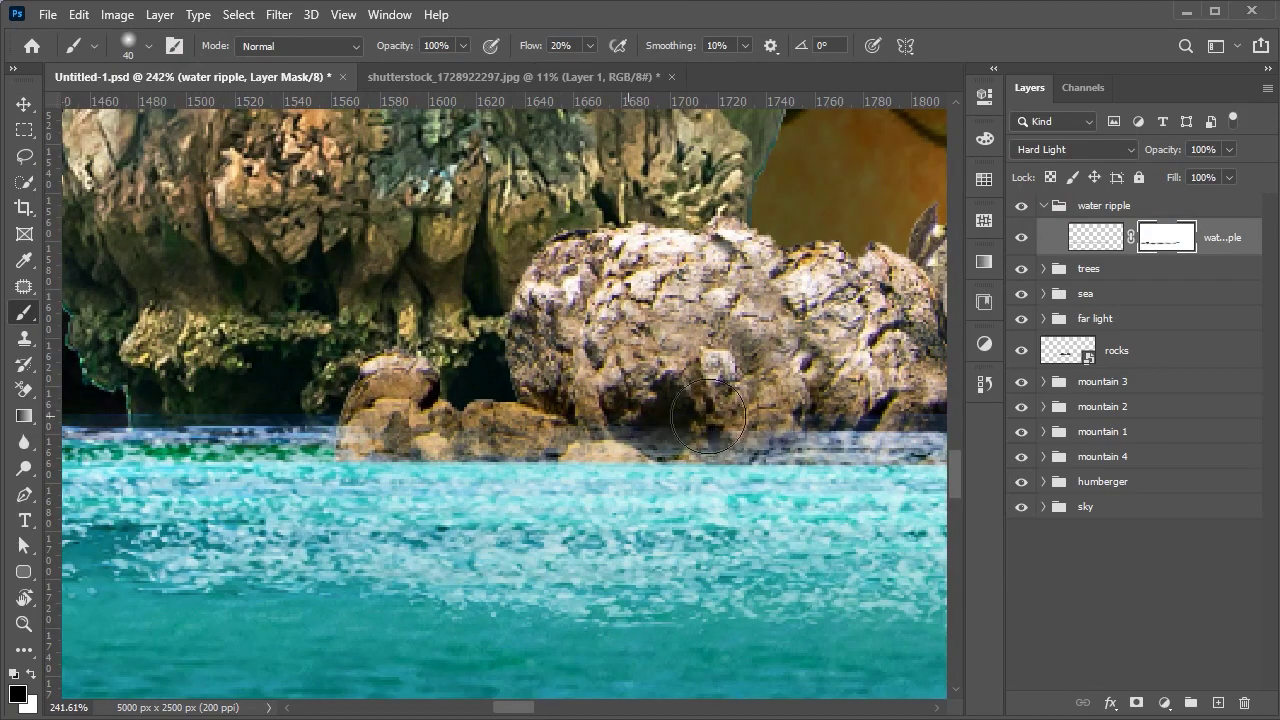
# - Paint the ripple out along the left and middle of the waterline
pyautogui.moveTo(372, 426); pyautogui.dragTo(820, 420)
pyautogui.hscroll(5, 662, 418)
pyautogui.moveTo(662, 418); pyautogui.dragTo(791, 400)
pyautogui.hscroll(5, 423, 409)
pyautogui.moveTo(423, 409); pyautogui.dragTo(437, 403)
pyautogui.hscroll(5, 332, 416)
pyautogui.moveTo(332, 416); pyautogui.dragTo(528, 409)
pyautogui.hscroll(5, 528, 409)
pyautogui.moveTo(186, 429); pyautogui.dragTo(600, 420)
pyautogui.hscroll(5, 600, 420)
# - Brush the ripple off the rocks' base and the right part of the waterline
pyautogui.moveTo(330, 420)
pyautogui.mouseDown()
pyautogui.moveTo(360, 447)
pyautogui.moveTo(650, 455)
pyautogui.mouseUp()
pyautogui.hscroll(5, 650, 455)
pyautogui.moveTo(430, 440); pyautogui.dragTo(720, 445)
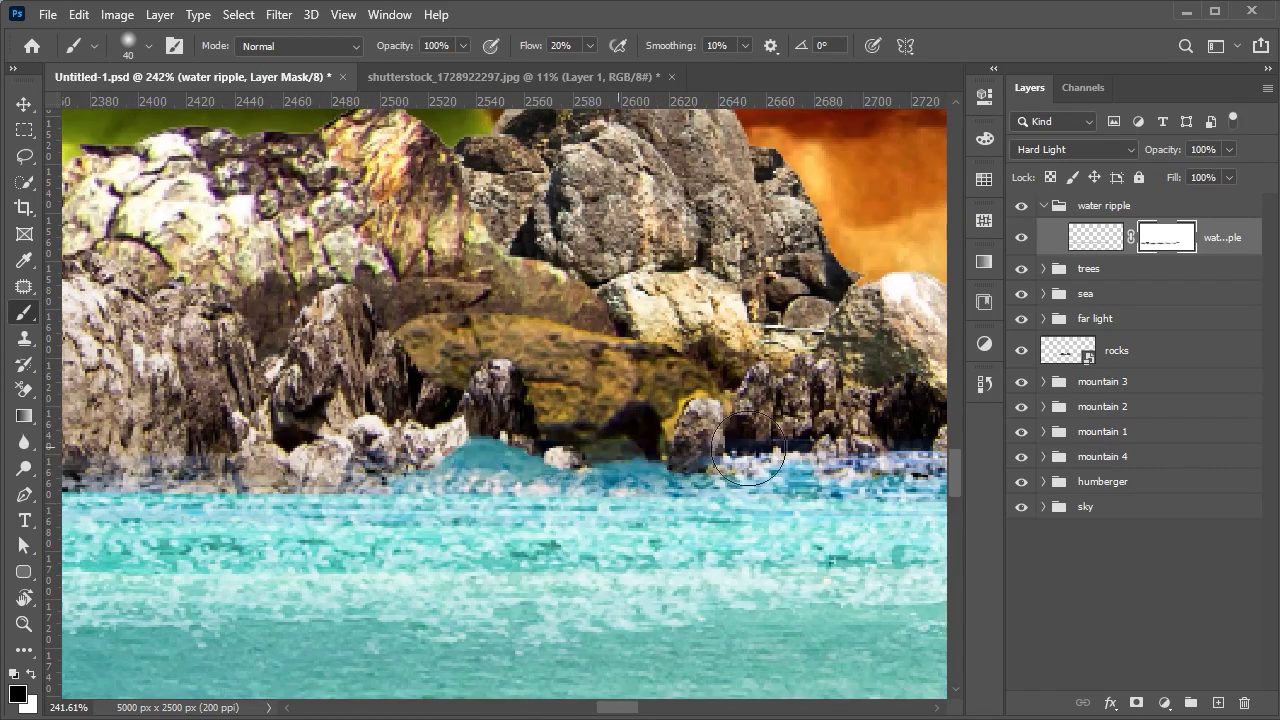
pyautogui.hscroll(5, 720, 445)
pyautogui.moveTo(432, 440); pyautogui.dragTo(870, 430)
pyautogui.hscroll(5, 575, 434)
pyautogui.hscroll(5, 786, 429)
pyautogui.moveTo(575, 434); pyautogui.dragTo(866, 429)
pyautogui.hscroll(5, 866, 429)
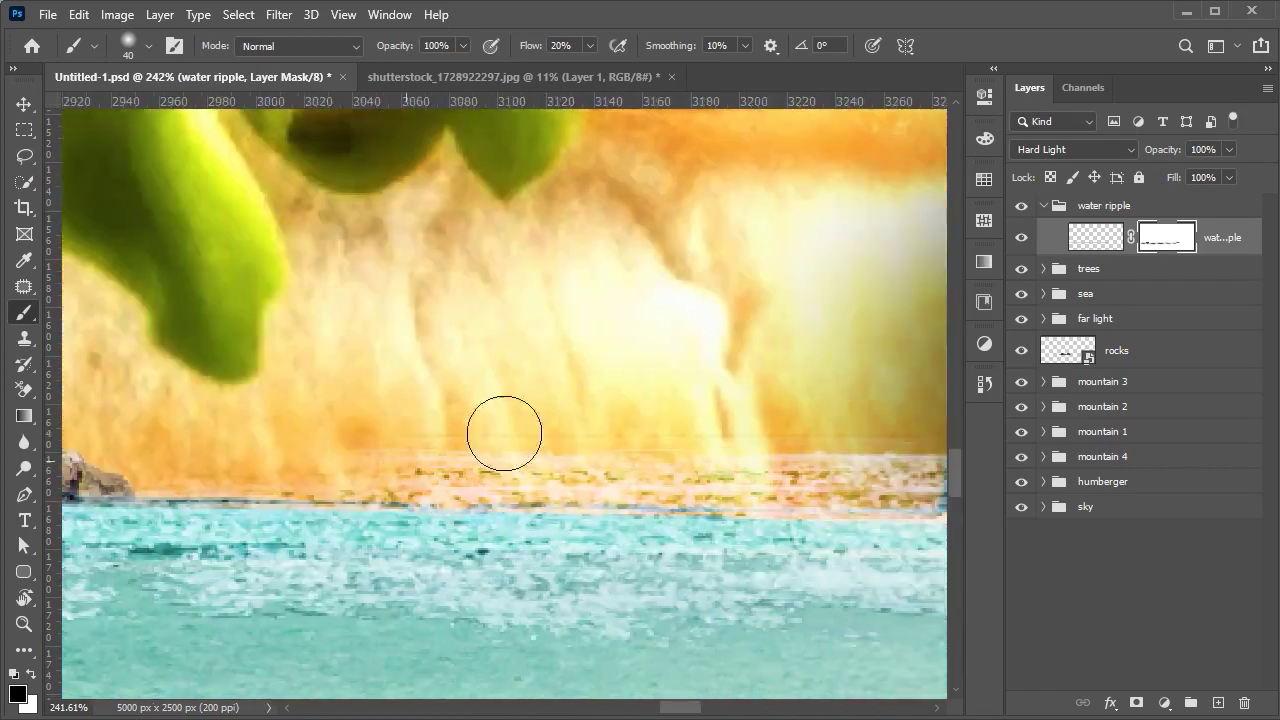
pyautogui.scroll(-3, 780, 434)
pyautogui.hscroll(5, 580, 425)
pyautogui.scroll(-3, 580, 425)
pyautogui.hscroll(-5, 560, 410)
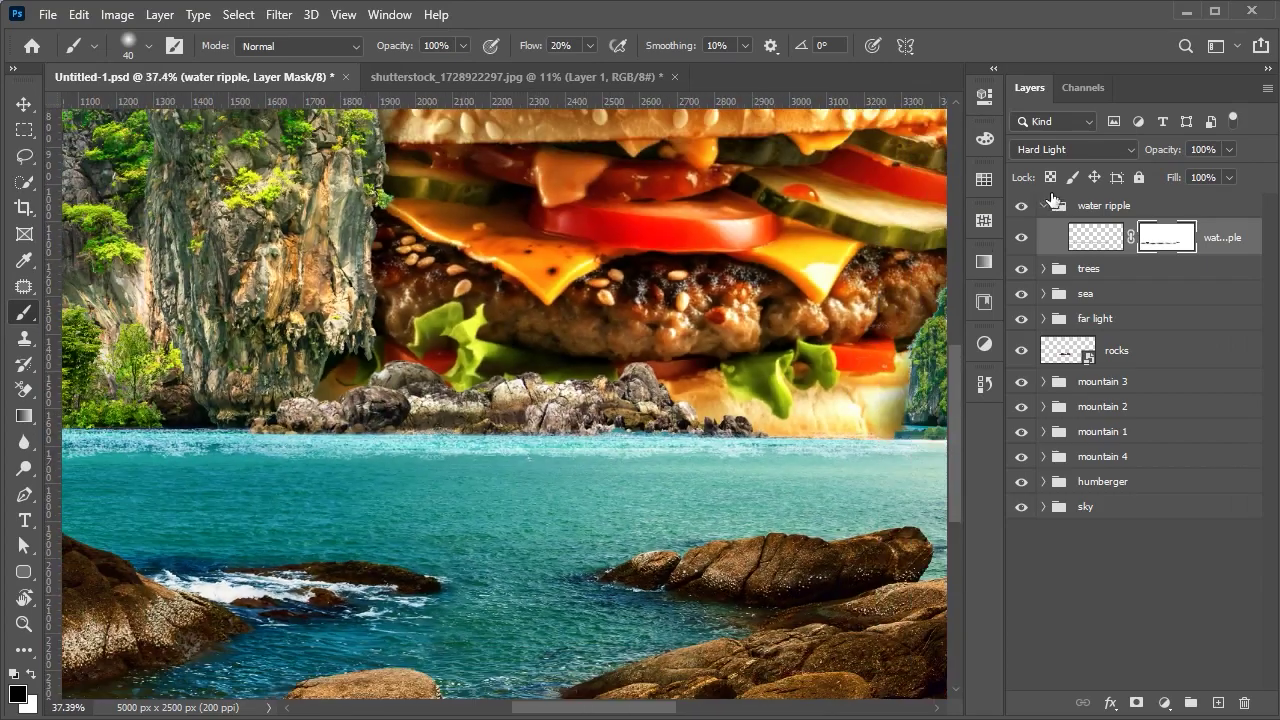
pyautogui.keyDown('ctrl'); pyautogui.click(521, 386); pyautogui.keyUp('ctrl')
pyautogui.scroll(2, 521, 386)
# - Lower rocks to 46% opacity and trace a Pen path around the lettuce overlap
pyautogui.scroll(3, 521, 386)
pyautogui.click(1021, 312)
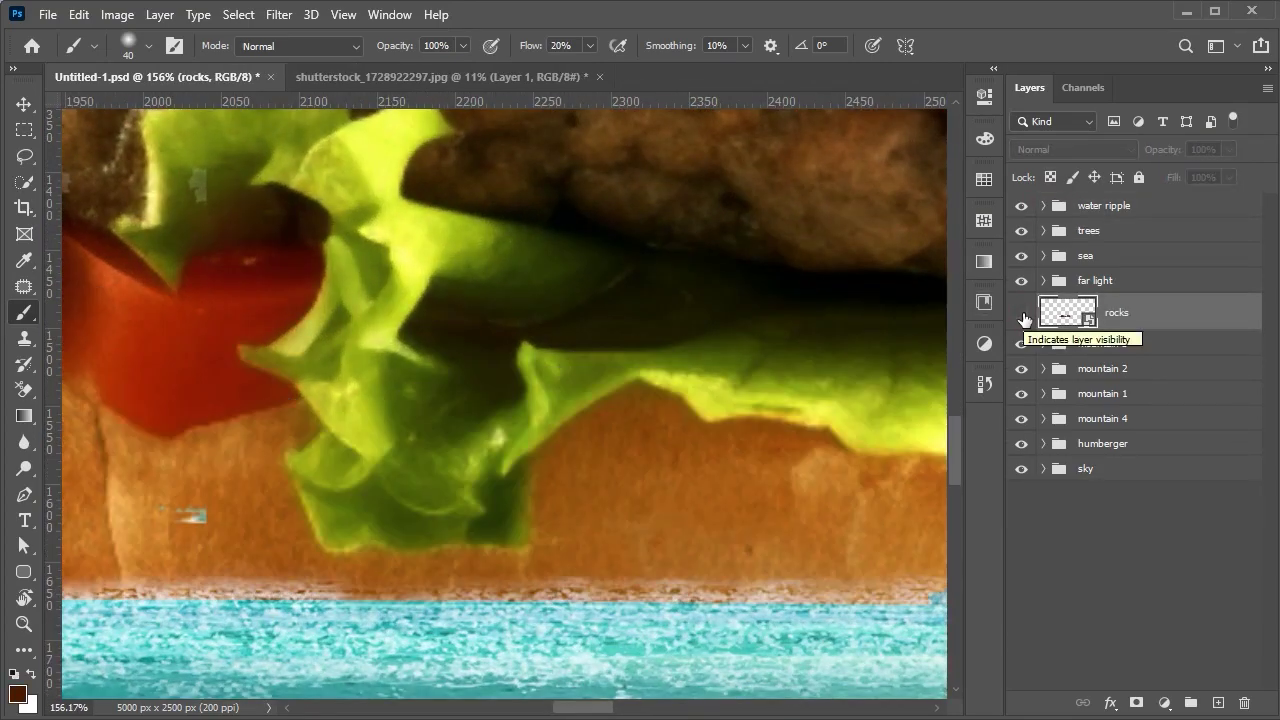
pyautogui.click(1021, 312)
pyautogui.moveTo(1165, 149); pyautogui.dragTo(1150, 149)
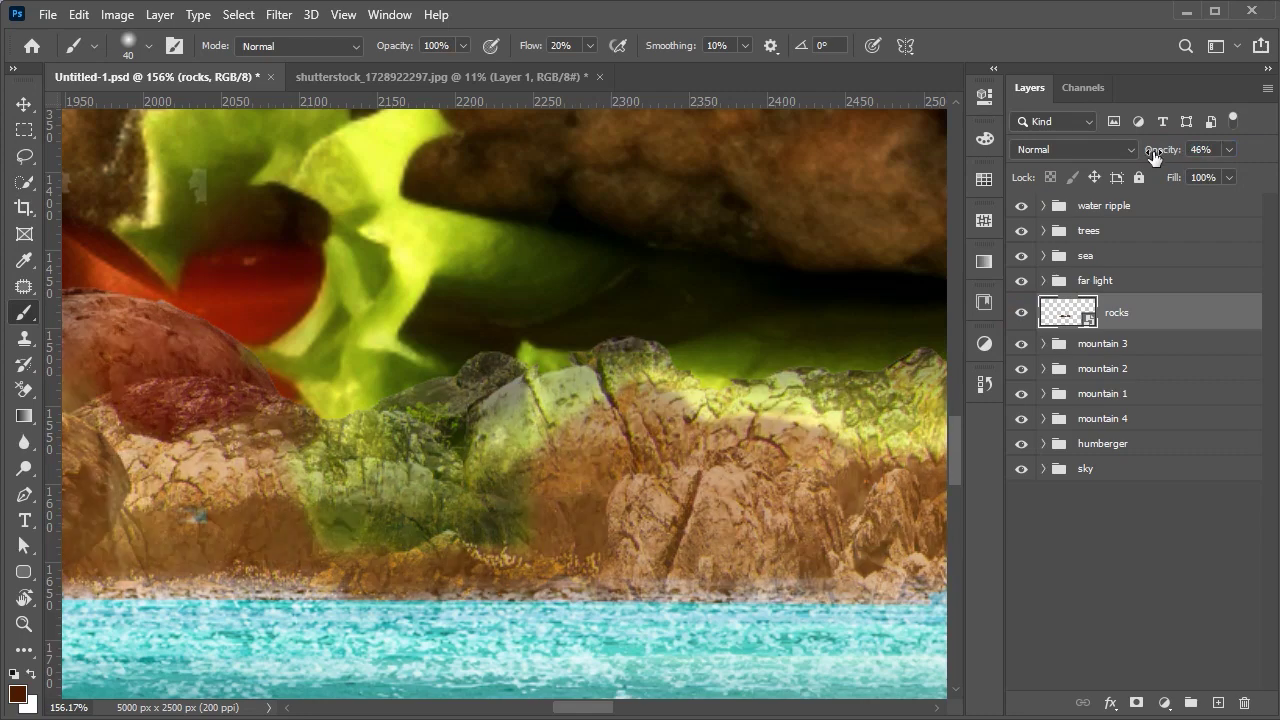
pyautogui.press('p')
pyautogui.scroll(1, 465, 470)
pyautogui.click(315, 429)
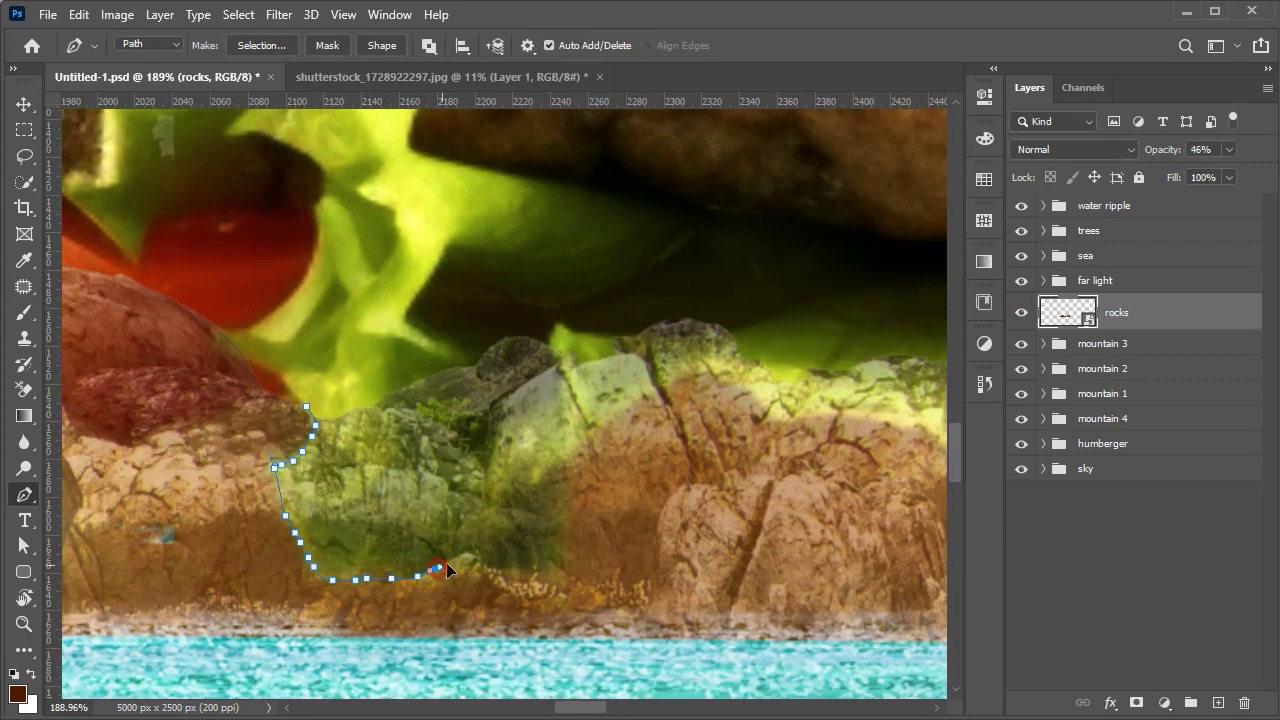
pyautogui.click(747, 391)
pyautogui.moveTo(751, 400); pyautogui.dragTo(505, 400)
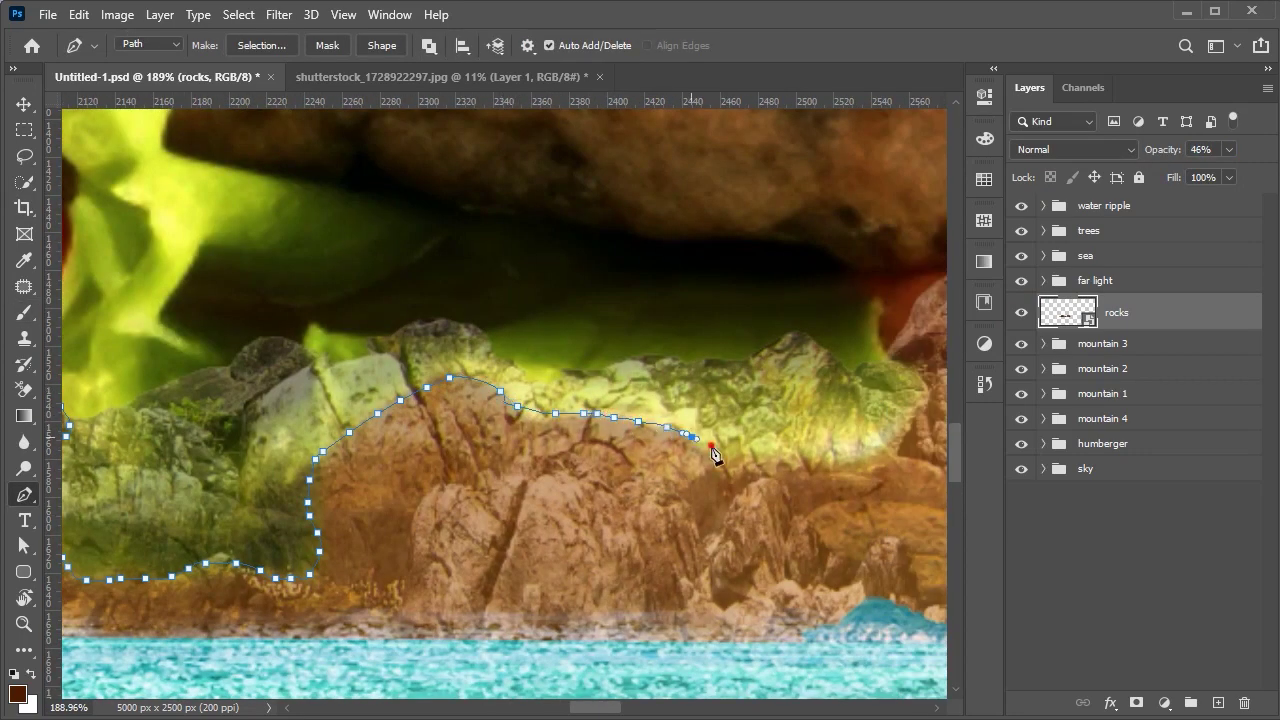
pyautogui.click(881, 320)
pyautogui.scroll(-3, 881, 320)
pyautogui.click(793, 305)
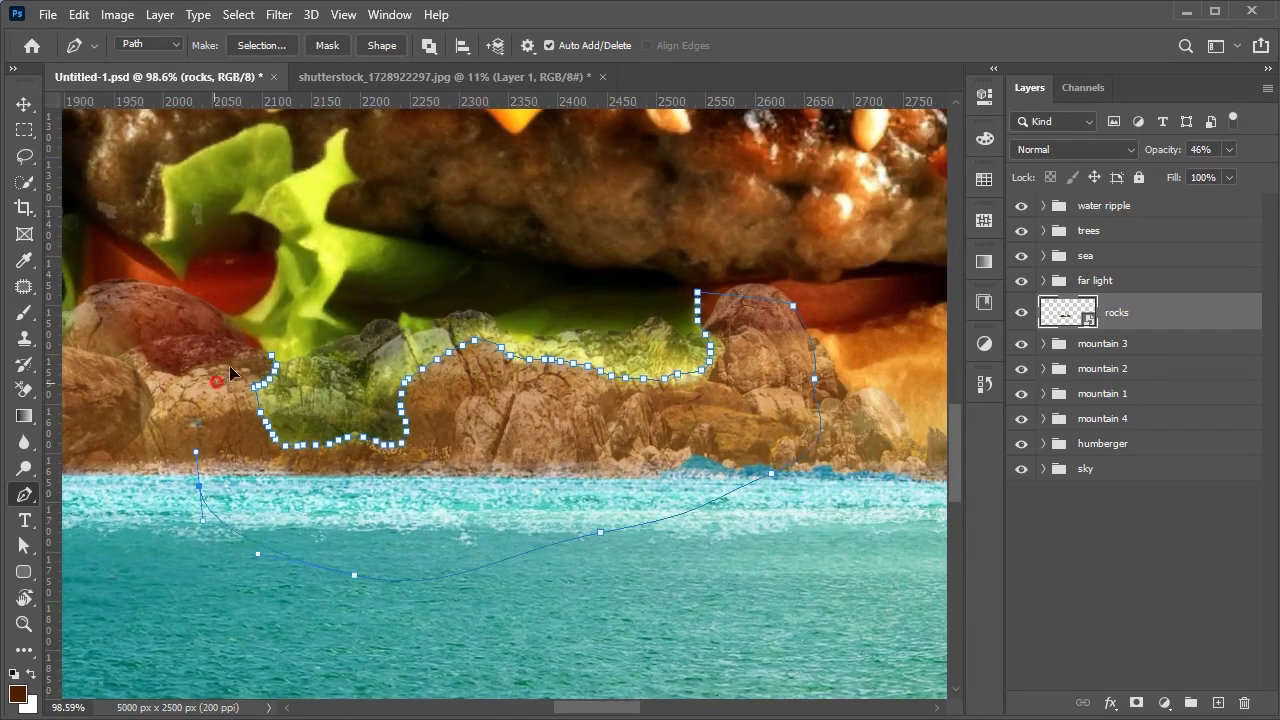
# - Turn the path into a selection and add an inverted layer mask to rocks
pyautogui.hotkey('ctrl', 'Return')
pyautogui.click(1136, 703)
pyautogui.hotkey('ctrl', 'i')
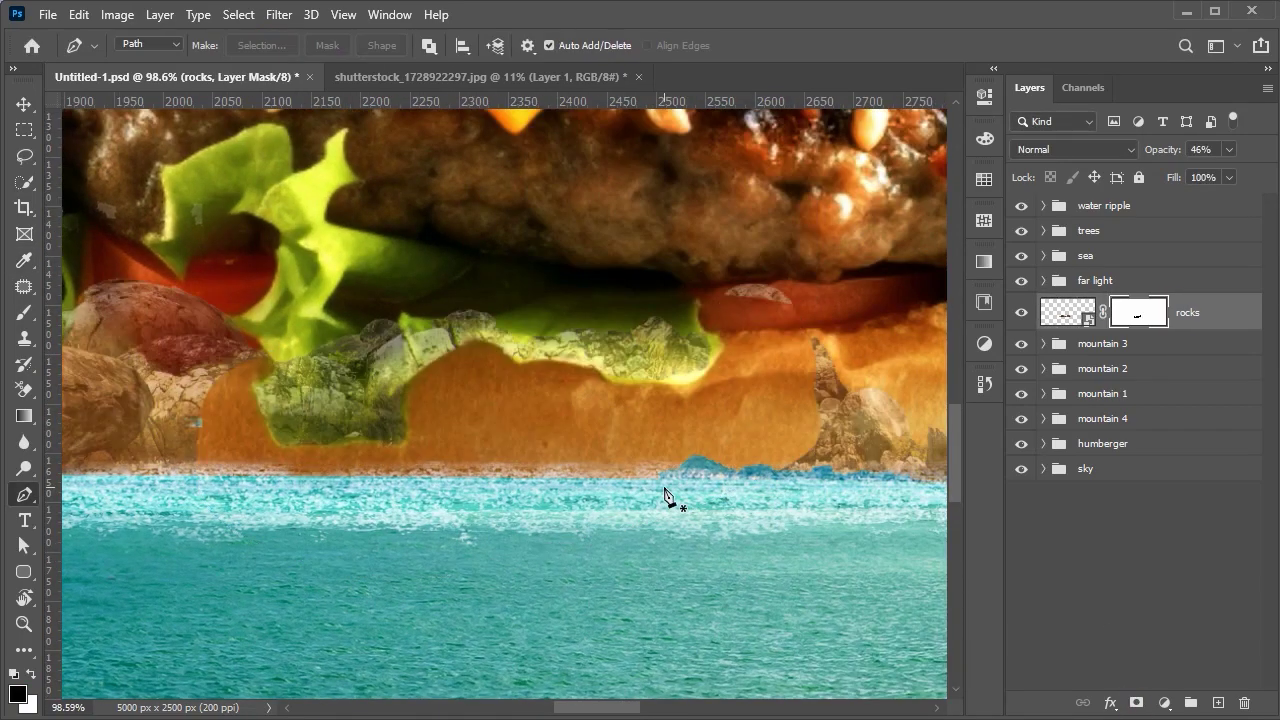
pyautogui.hotkey('ctrl', 'i')
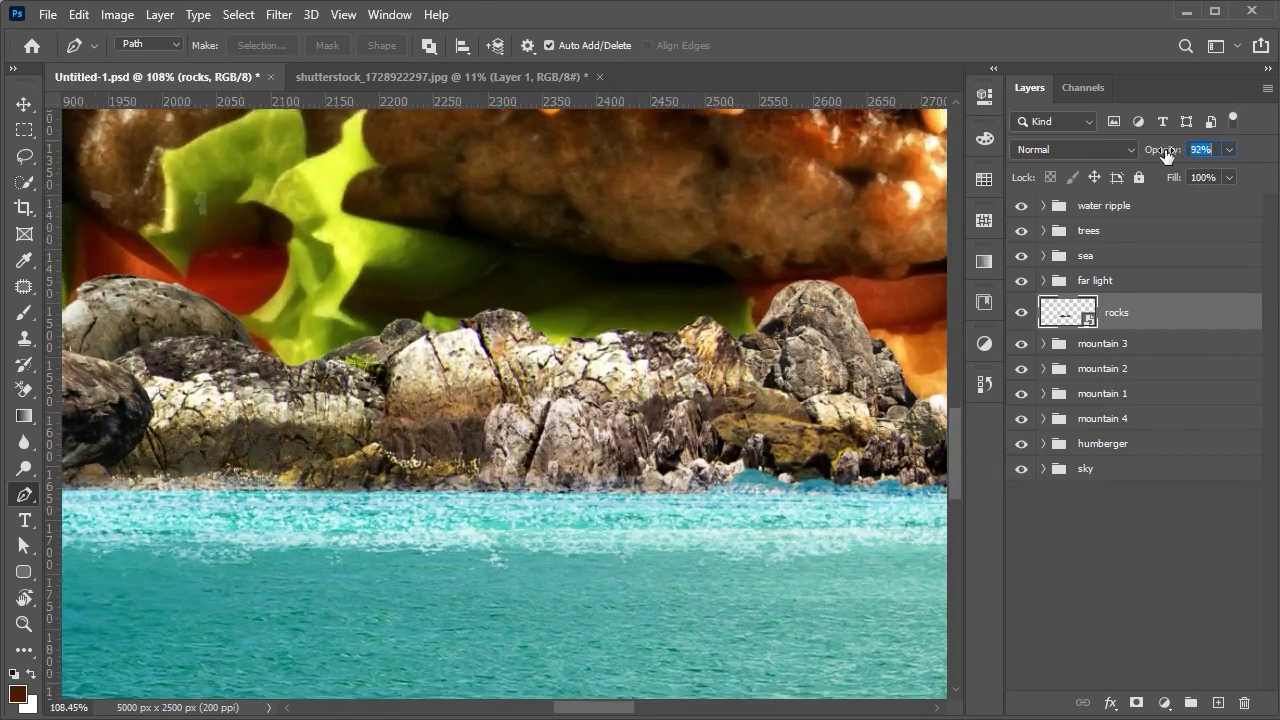
# - Drop rocks to 40% opacity and retrace a detailed path along the rock ridge
pyautogui.moveTo(1162, 150); pyautogui.dragTo(1157, 155)
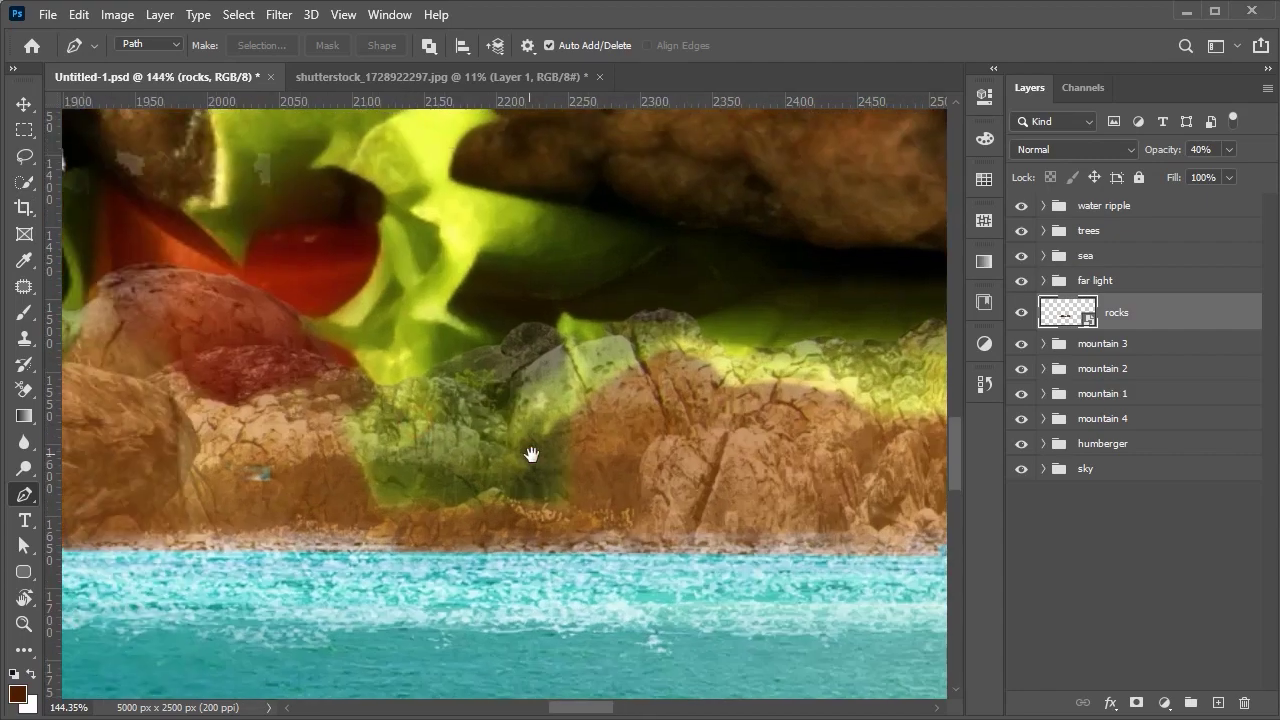
pyautogui.scroll(5, 330, 390)
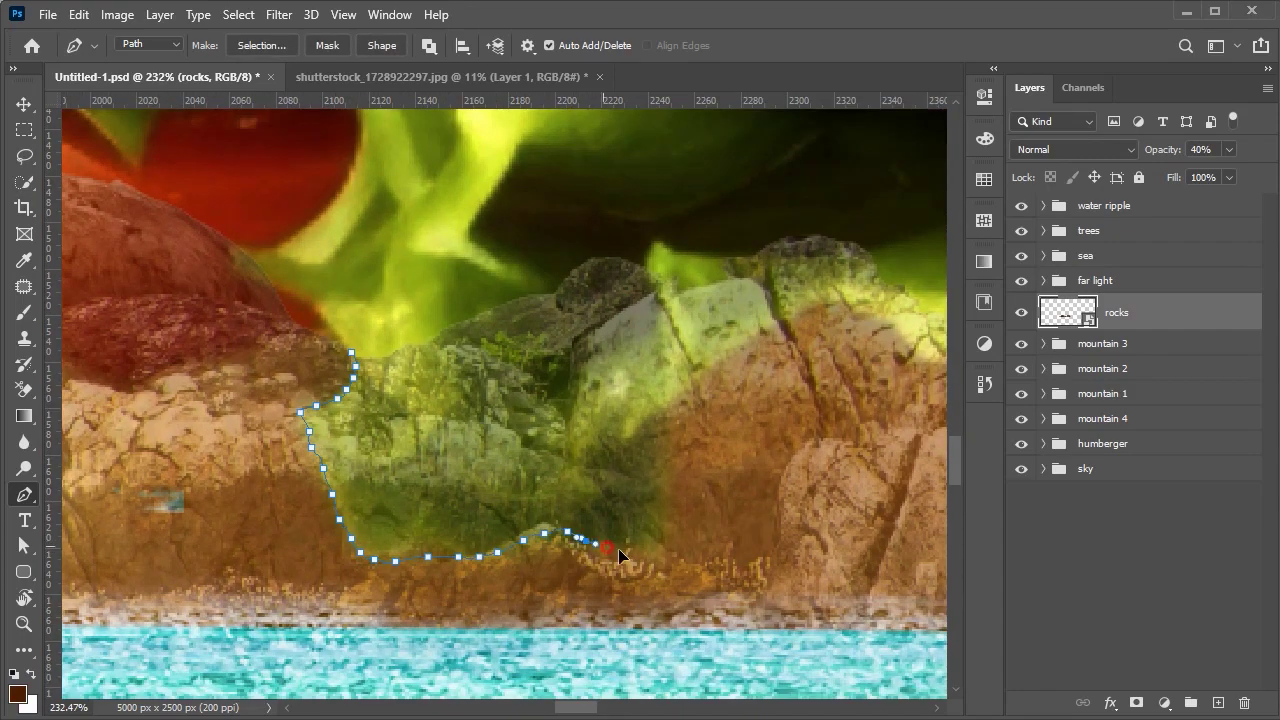
pyautogui.hscroll(5, 702, 390)
pyautogui.click(300, 397)
pyautogui.click(373, 350)
pyautogui.click(460, 350)
pyautogui.click(495, 384)
pyautogui.click(565, 393)
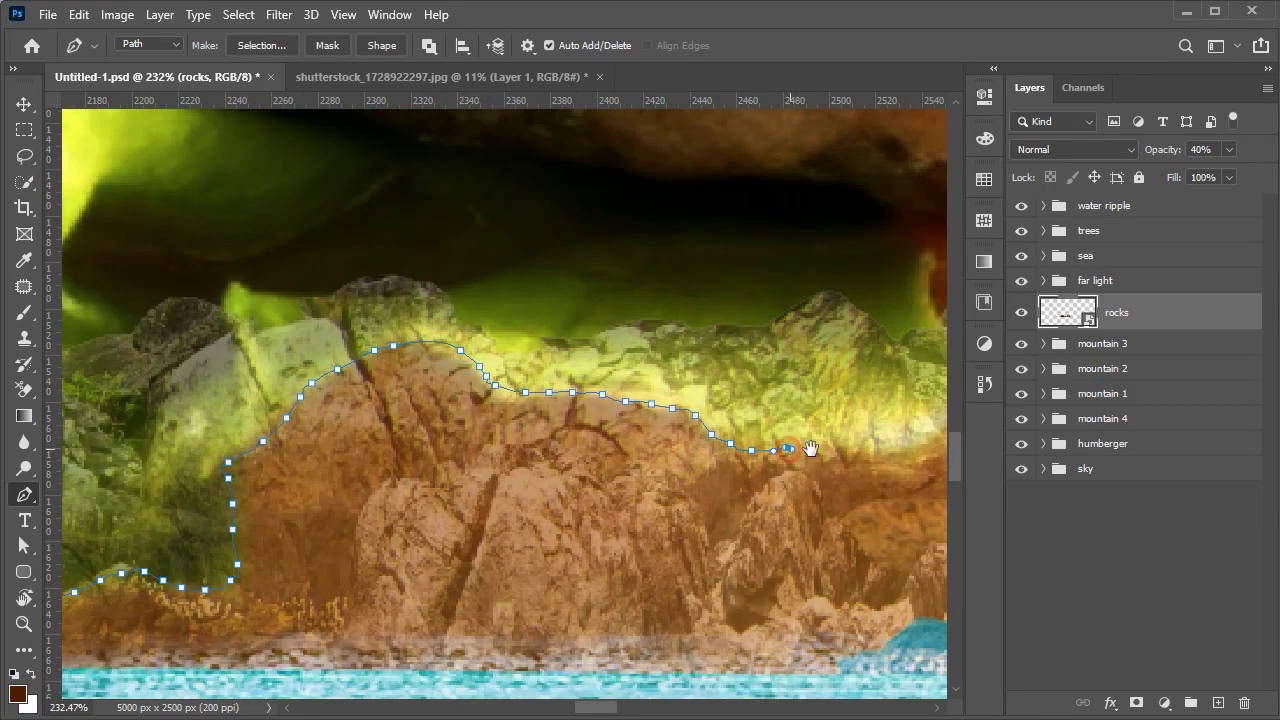
pyautogui.hscroll(5, 790, 458)
pyautogui.click(380, 486)
pyautogui.click(402, 484)
pyautogui.click(422, 487)
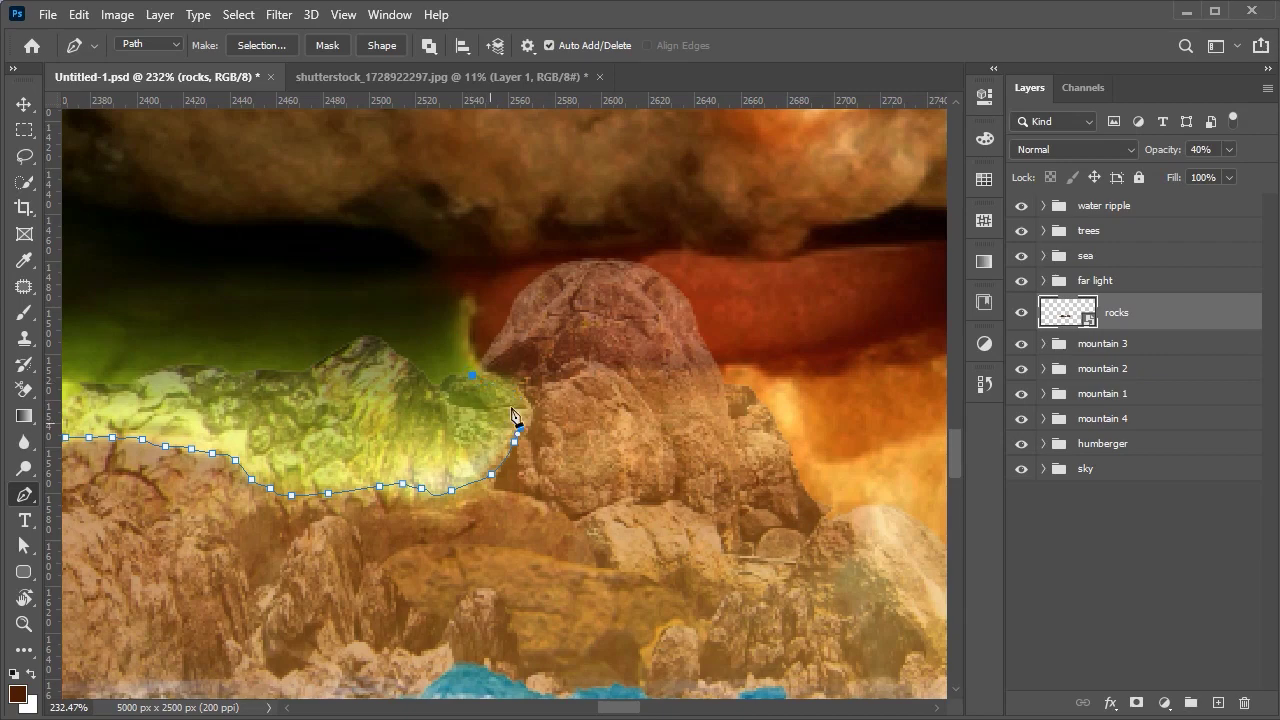
pyautogui.scroll(-5, 476, 268)
pyautogui.click(605, 315)
pyautogui.moveTo(534, 302); pyautogui.dragTo(493, 307)
# - Make the new path a selection, mask and invert it, and restore rocks to 100% opacity
pyautogui.click(261, 45)
pyautogui.click(789, 177)
pyautogui.hotkey('ctrl', 'i')
pyautogui.moveTo(1157, 149); pyautogui.dragTo(1225, 149)
pyautogui.scroll(-5, 670, 386)
pyautogui.press('v')
pyautogui.scroll(-2, 670, 386)
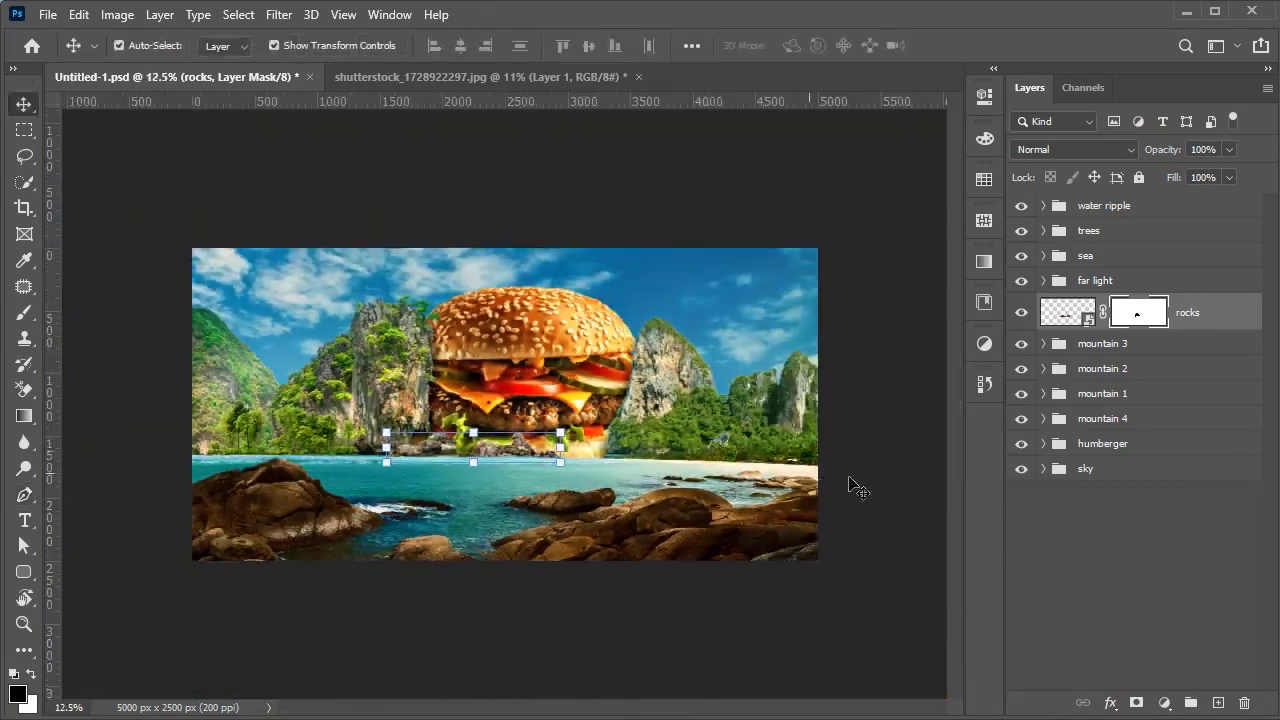
# - Add a Levels adjustment darkening the rocks' midtones and clip it to rocks
pyautogui.scroll(3, 670, 386)
pyautogui.click(1068, 312)
pyautogui.click(1164, 703)
pyautogui.click(1207, 437)
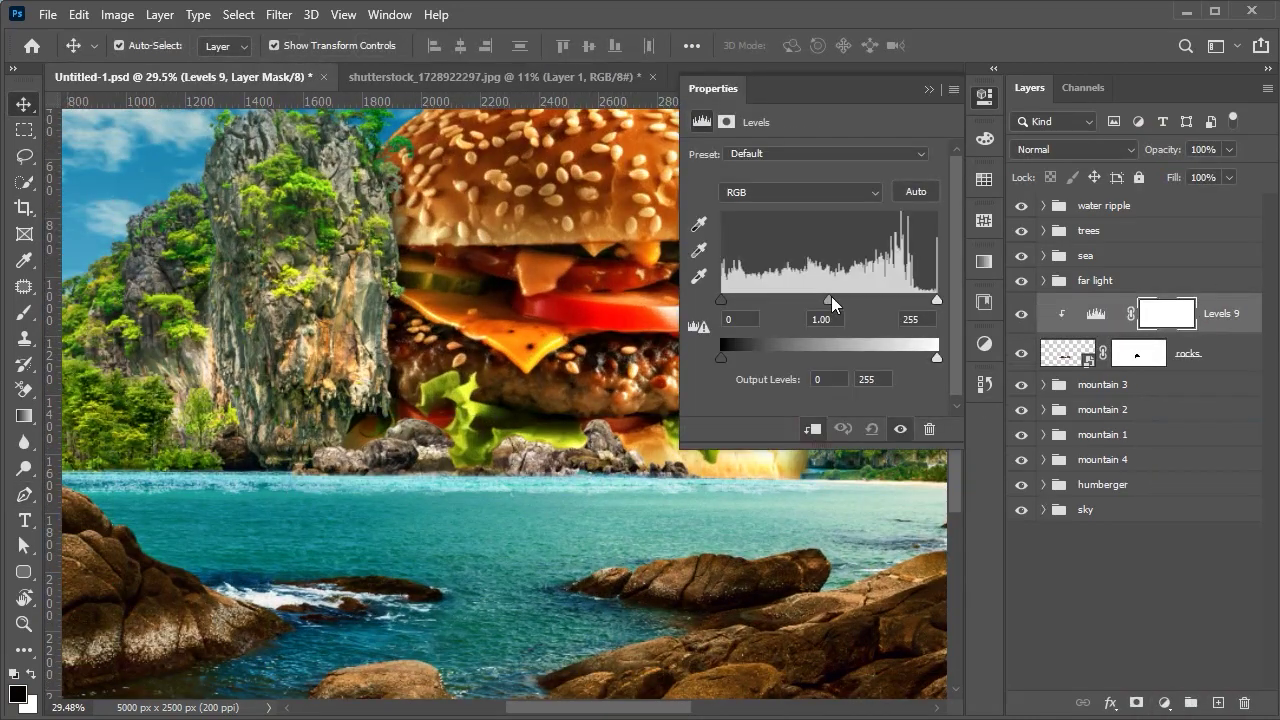
pyautogui.moveTo(831, 298); pyautogui.dragTo(840, 298)
pyautogui.hotkey('ctrl', 'alt', 'g')
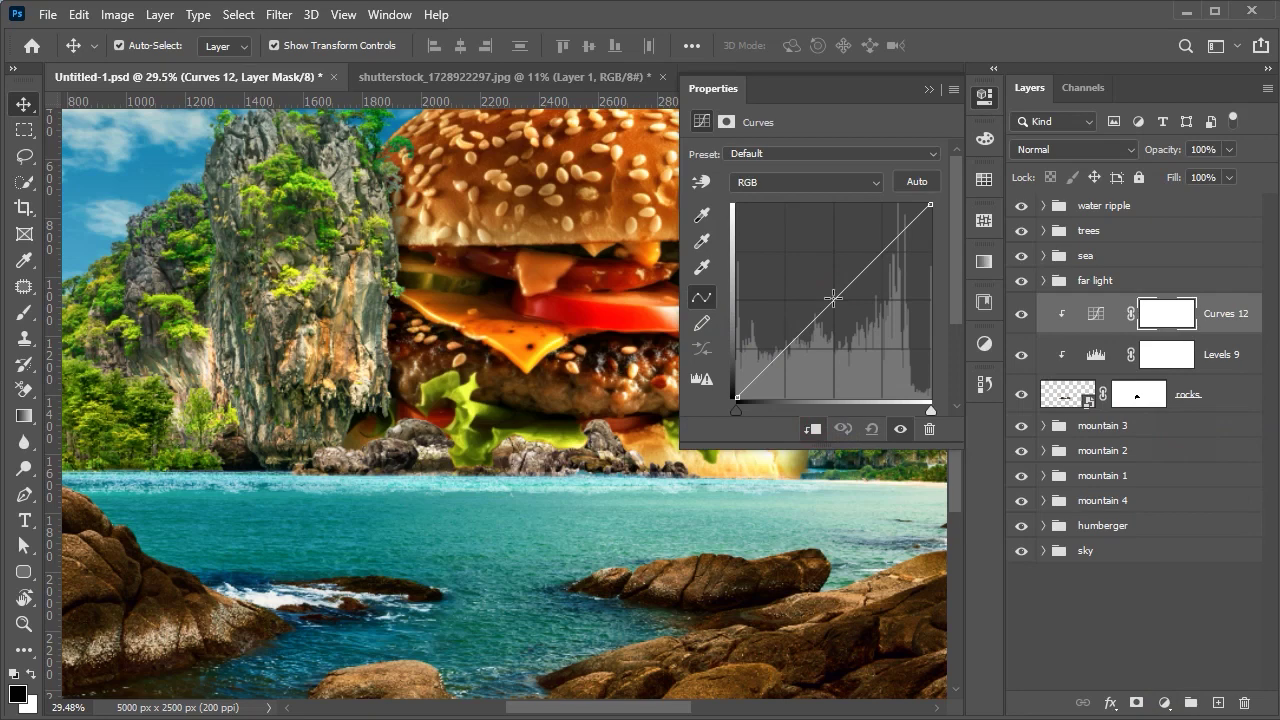
# - Clip a Color Balance to the rocks, warming midtones toward yellow and then balancing Highlights
pyautogui.scroll(3, 500, 400)
pyautogui.click(1164, 703)
pyautogui.click(1200, 532)
pyautogui.moveTo(788, 259); pyautogui.dragTo(794, 198)
pyautogui.click(800, 156)
pyautogui.click(780, 203)
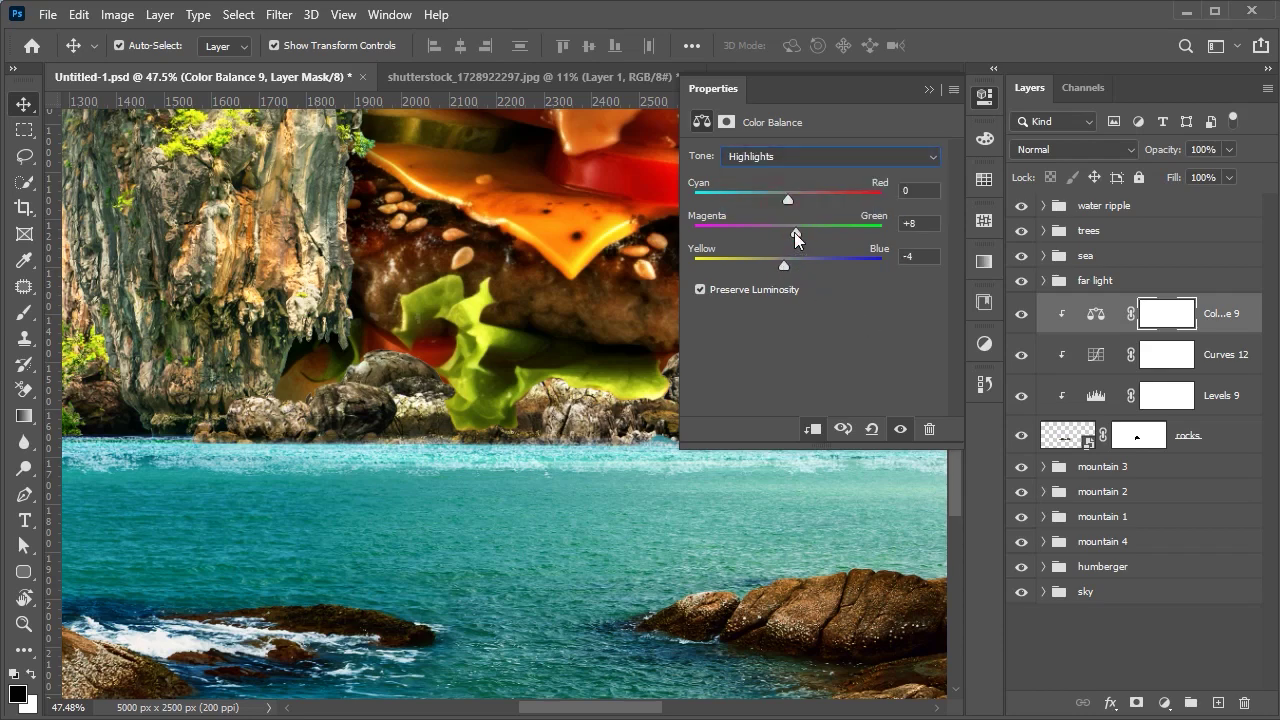
pyautogui.scroll(-3, 785, 414)
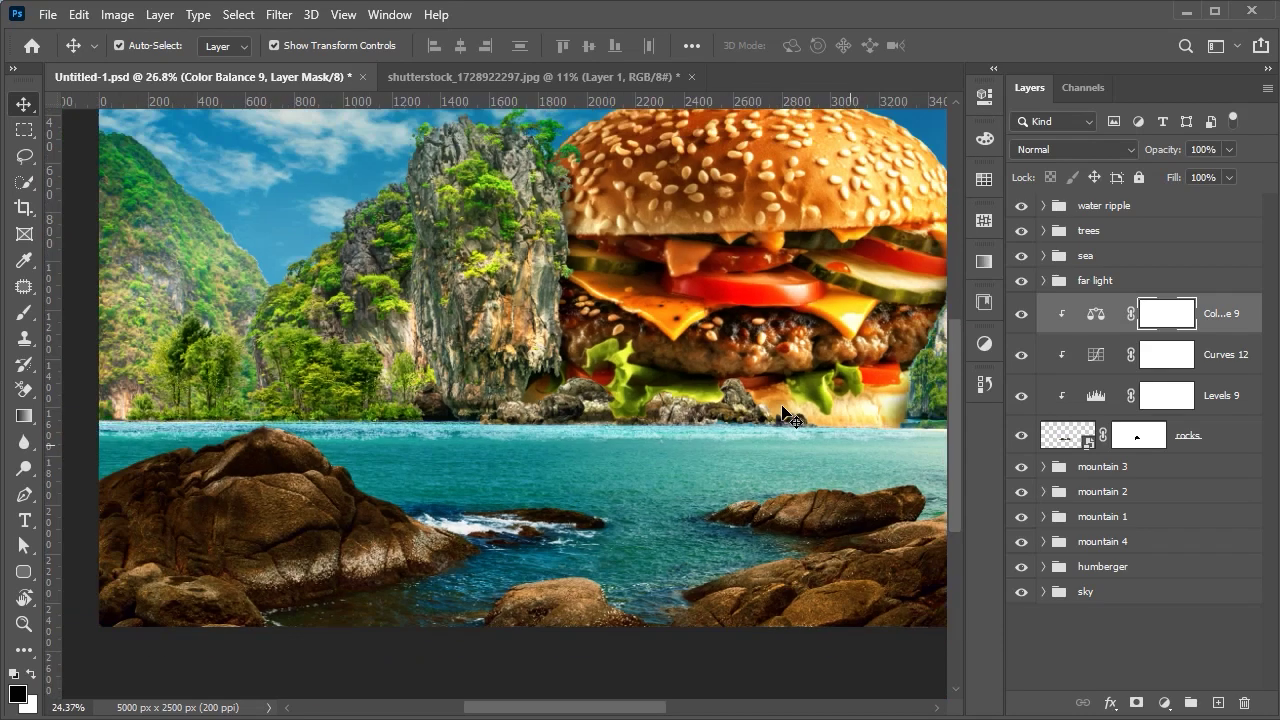
pyautogui.scroll(1, 790, 418)
pyautogui.click(790, 418)
pyautogui.scroll(-1, 886, 500)
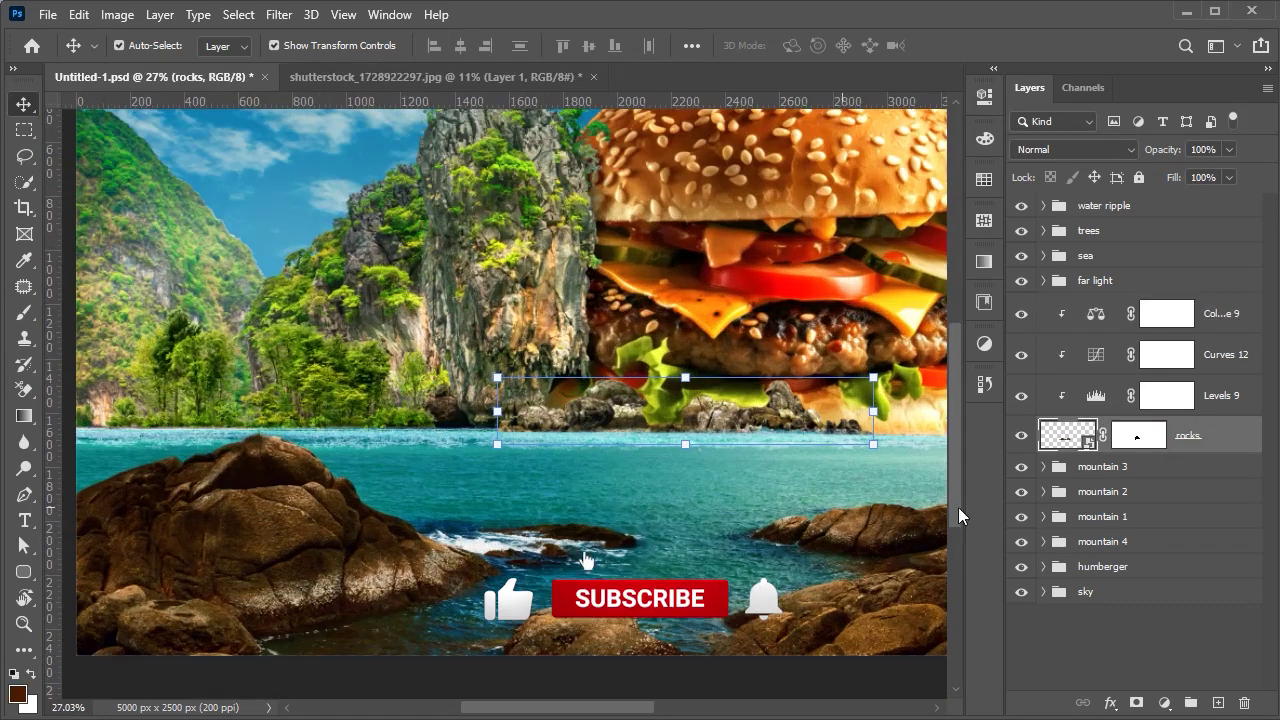
# - Add an Exposure adjustment inside the humberger group and lower it to darken the burger
pyautogui.click(1044, 567)
pyautogui.scroll(-3, 1140, 500)
pyautogui.click(1194, 449)
pyautogui.click(1164, 703)
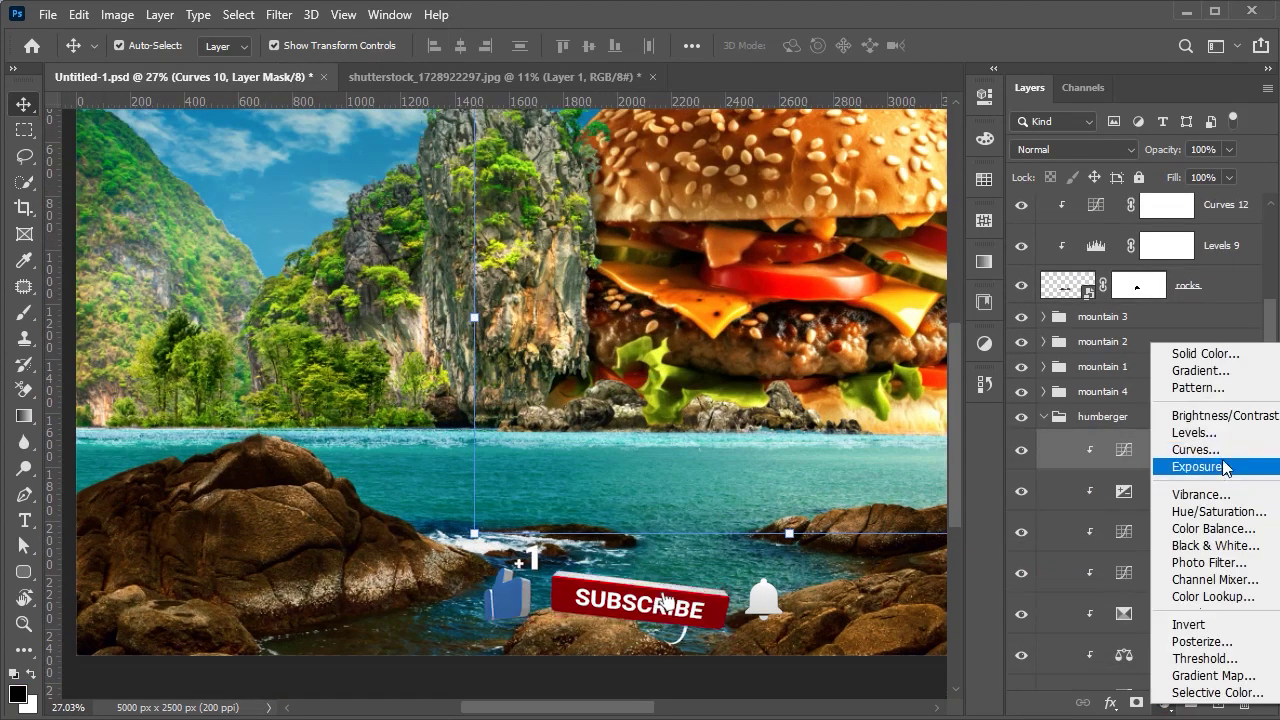
pyautogui.click(1198, 466)
pyautogui.moveTo(814, 204); pyautogui.dragTo(760, 204)
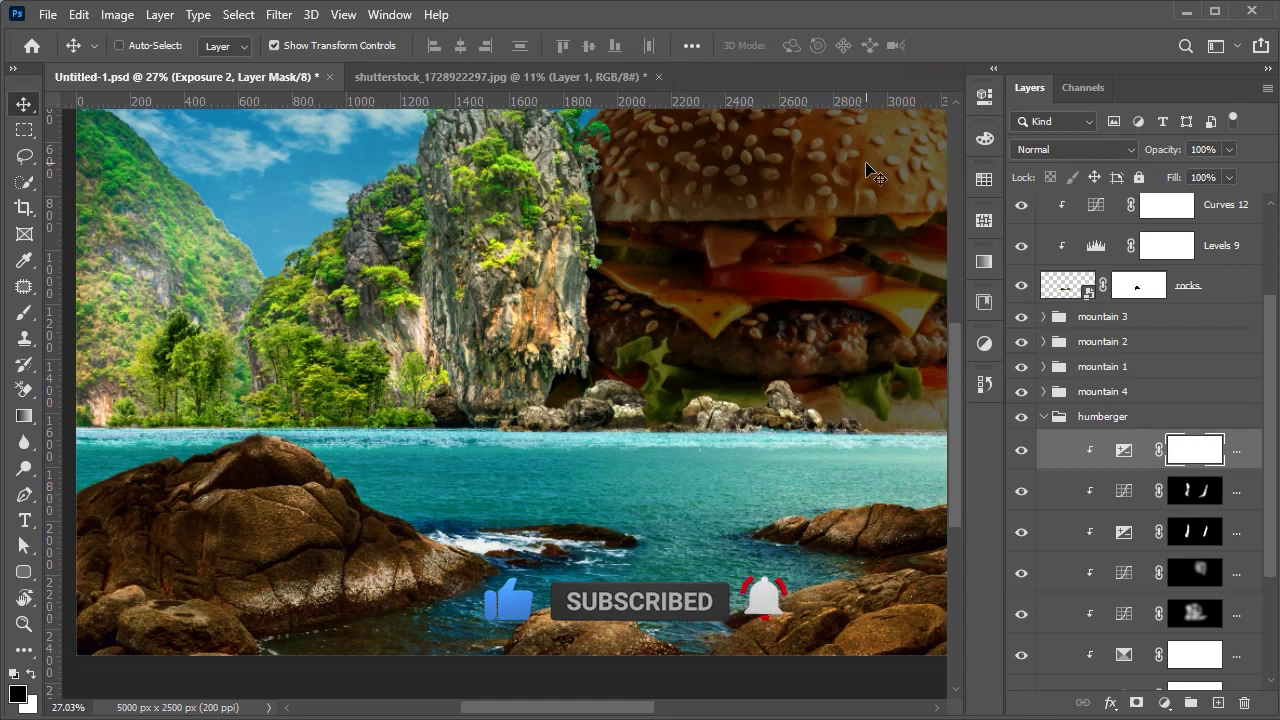
# - Invert the Exposure 2 mask to hide the darkening and ready a white brush
pyautogui.hotkey('ctrl', 'i')
pyautogui.press('b')
pyautogui.scroll(3, 631, 371)
pyautogui.scroll(3, 631, 371)
pyautogui.press('x')
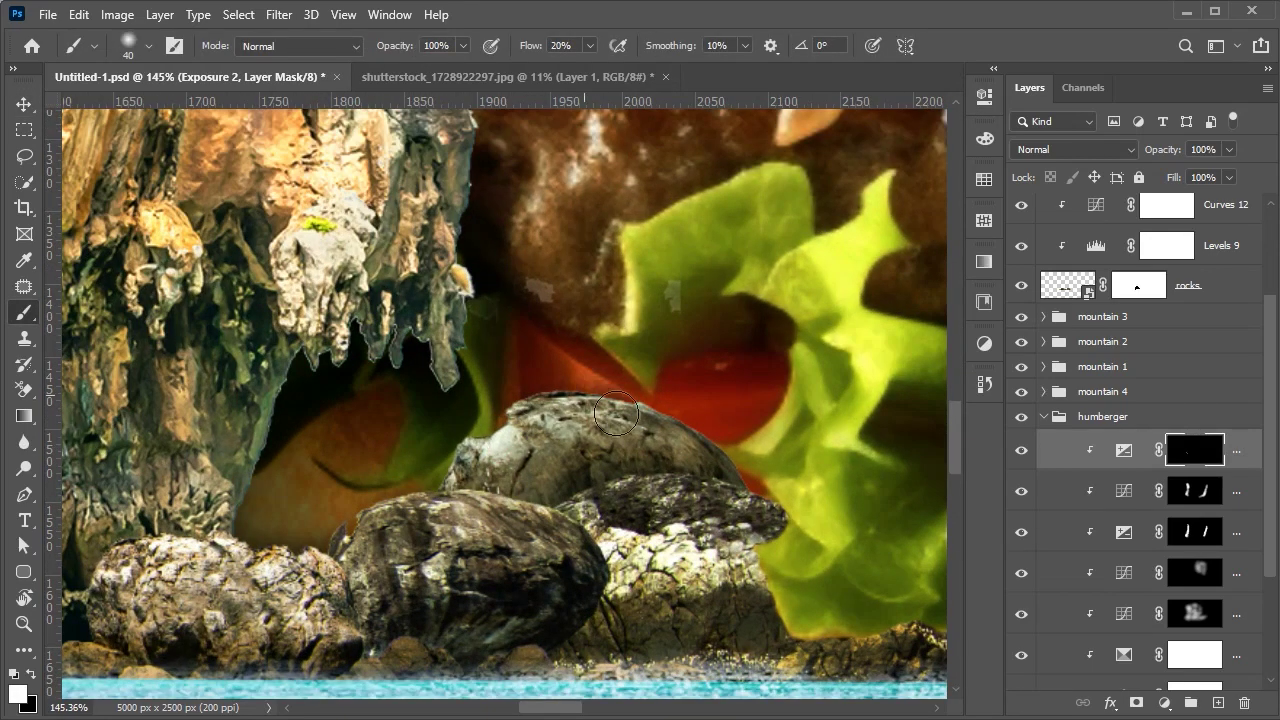
# - Paint white on the mask along the rocks under the burger, from patty to right end
pyautogui.moveTo(768, 513); pyautogui.dragTo(520, 433)
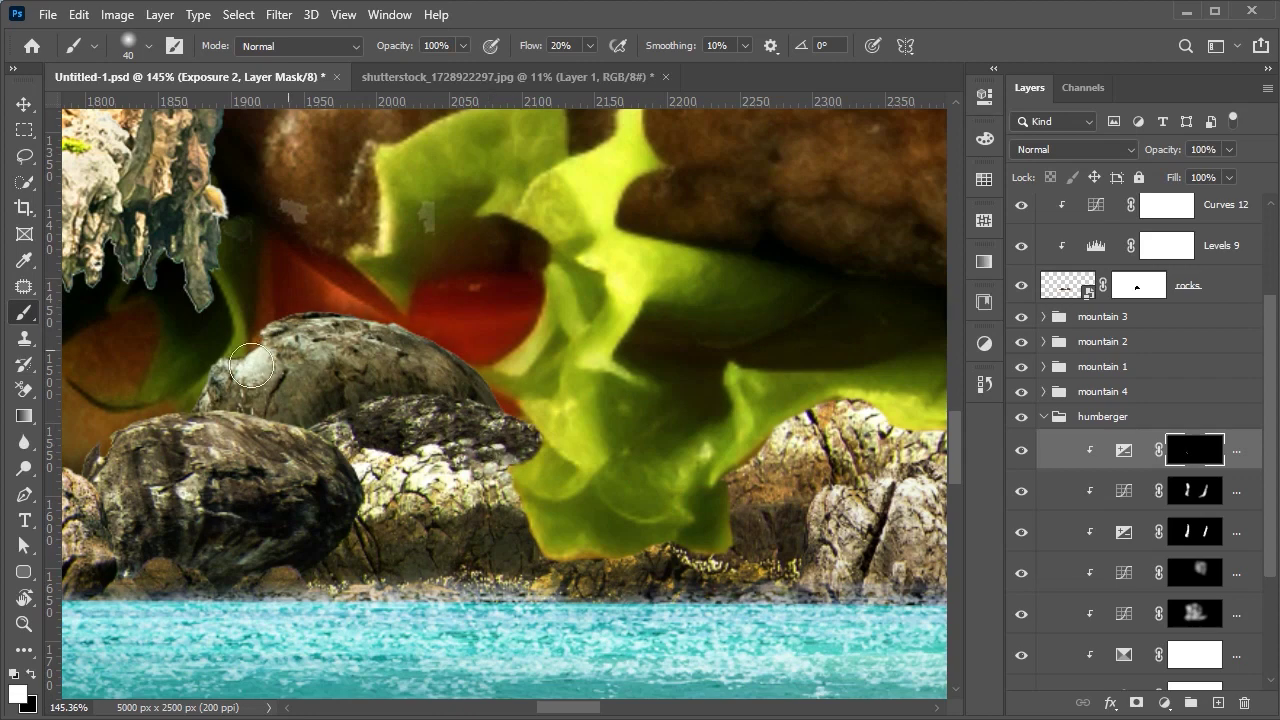
pyautogui.moveTo(510, 525); pyautogui.dragTo(311, 375)
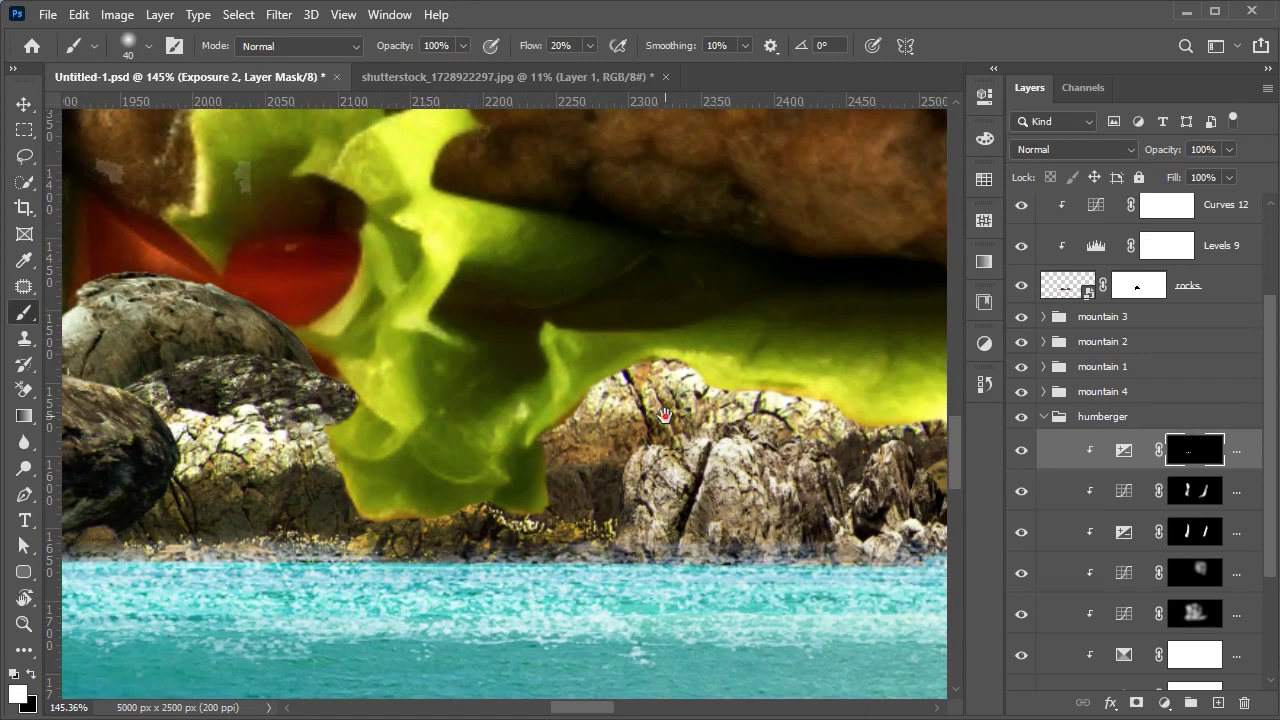
pyautogui.moveTo(654, 407); pyautogui.dragTo(589, 437)
pyautogui.moveTo(741, 434); pyautogui.dragTo(599, 476)
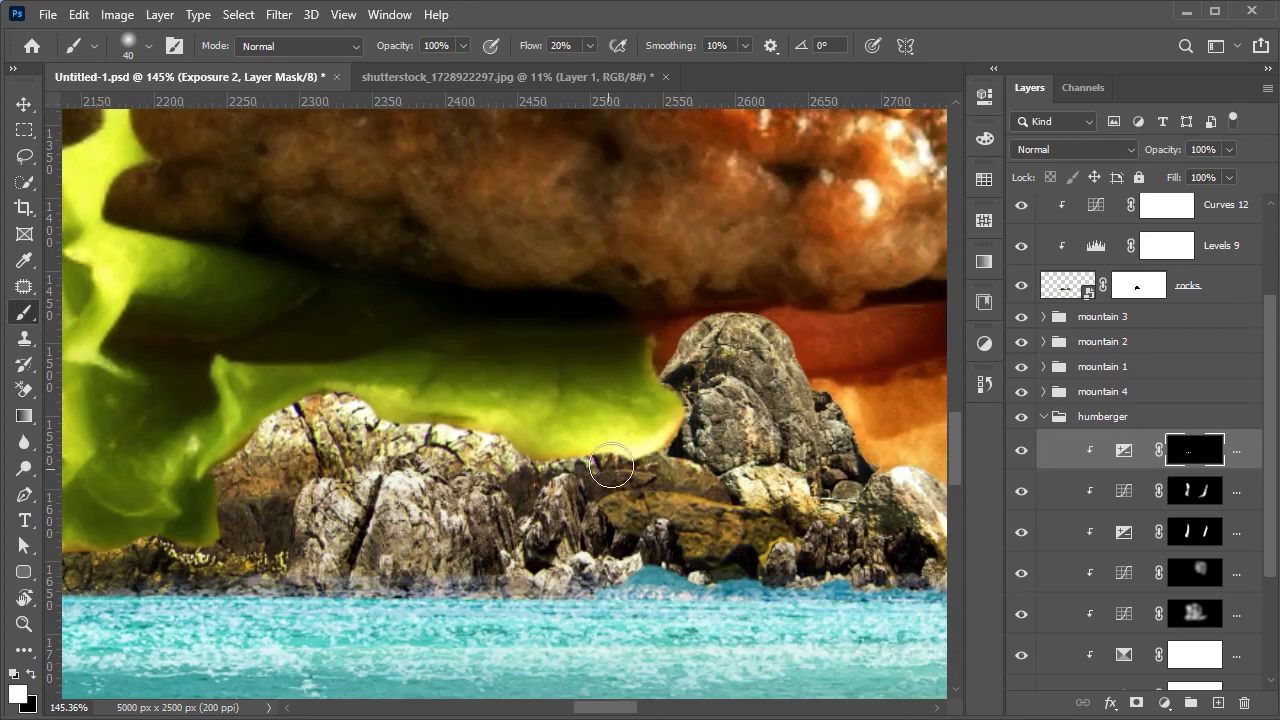
pyautogui.moveTo(701, 379)
pyautogui.mouseDown()
pyautogui.moveTo(794, 409)
pyautogui.moveTo(630, 369)
pyautogui.mouseUp()
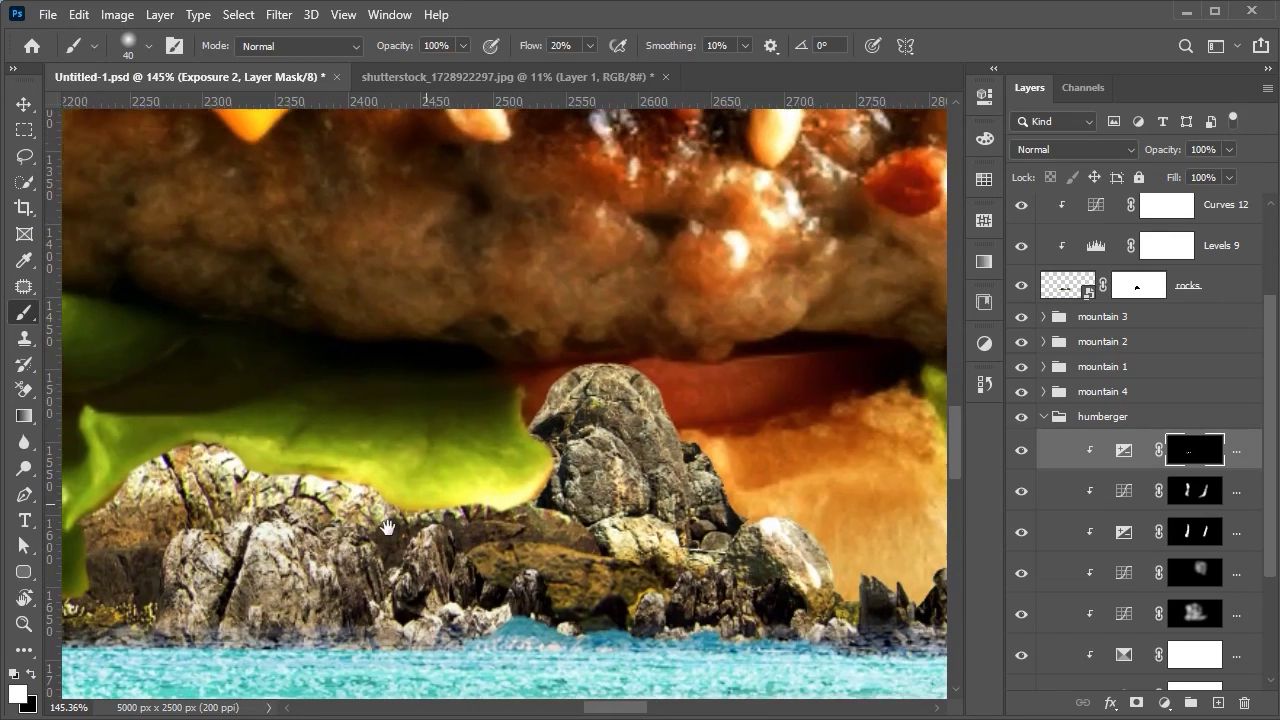
pyautogui.moveTo(747, 520); pyautogui.dragTo(582, 484)
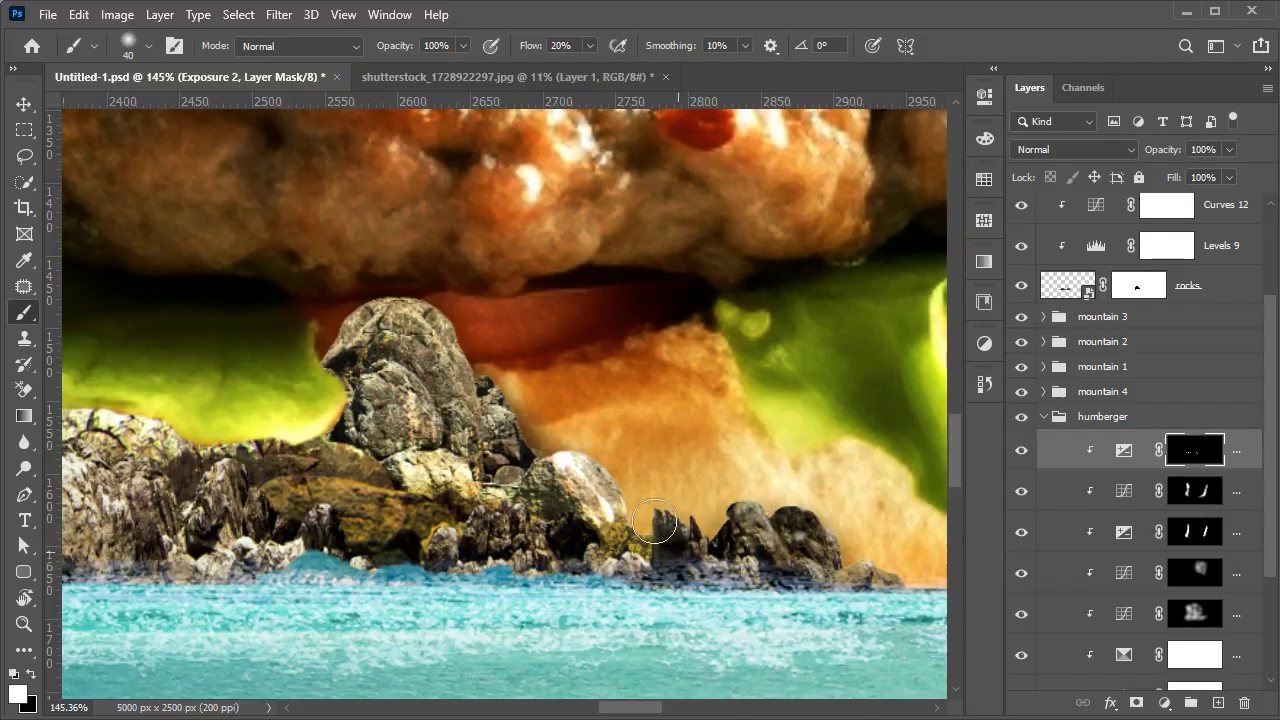
pyautogui.keyDown('alt'); pyautogui.scroll(-2, 653, 569); pyautogui.keyUp('alt')
pyautogui.keyDown('alt'); pyautogui.scroll(5, 537, 569); pyautogui.keyUp('alt')
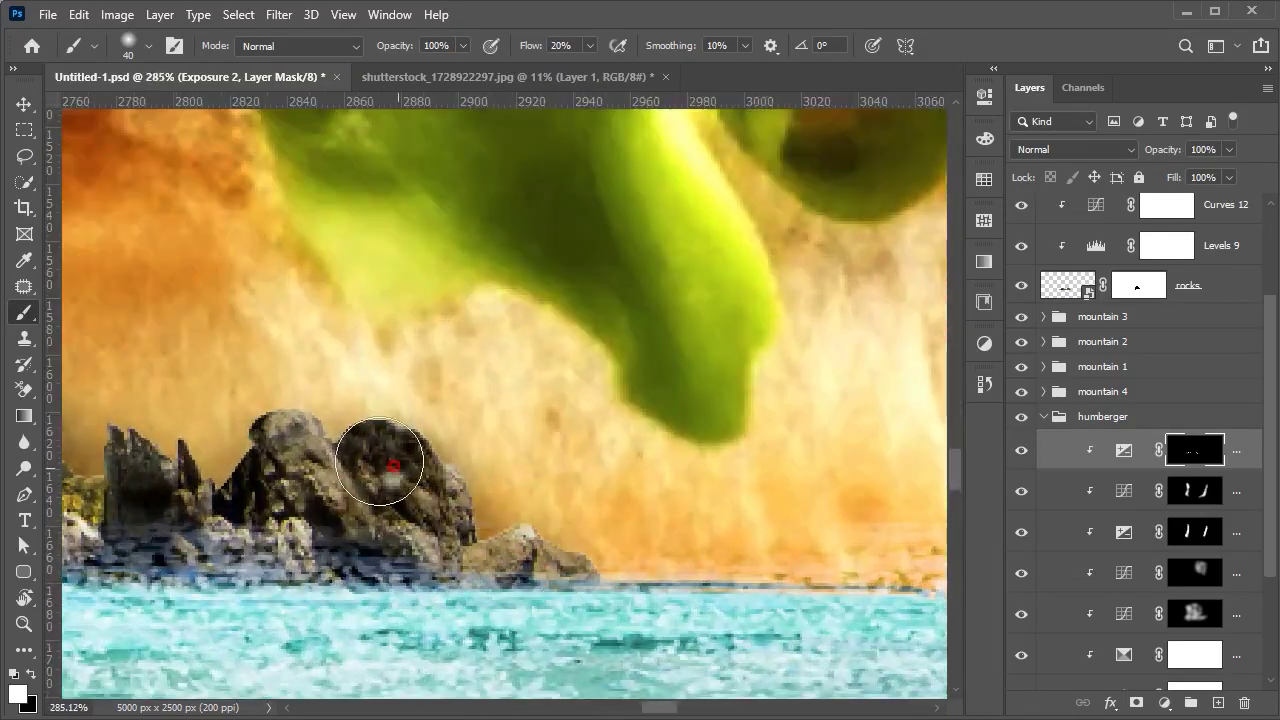
pyautogui.keyDown('alt'); pyautogui.scroll(-4, 380, 462); pyautogui.keyUp('alt')
pyautogui.keyDown('alt'); pyautogui.scroll(-1, 449, 578); pyautogui.keyUp('alt')
pyautogui.keyDown('alt'); pyautogui.scroll(1, 449, 578); pyautogui.keyUp('alt')
pyautogui.keyDown('alt'); pyautogui.scroll(-2, 449, 578); pyautogui.keyUp('alt')
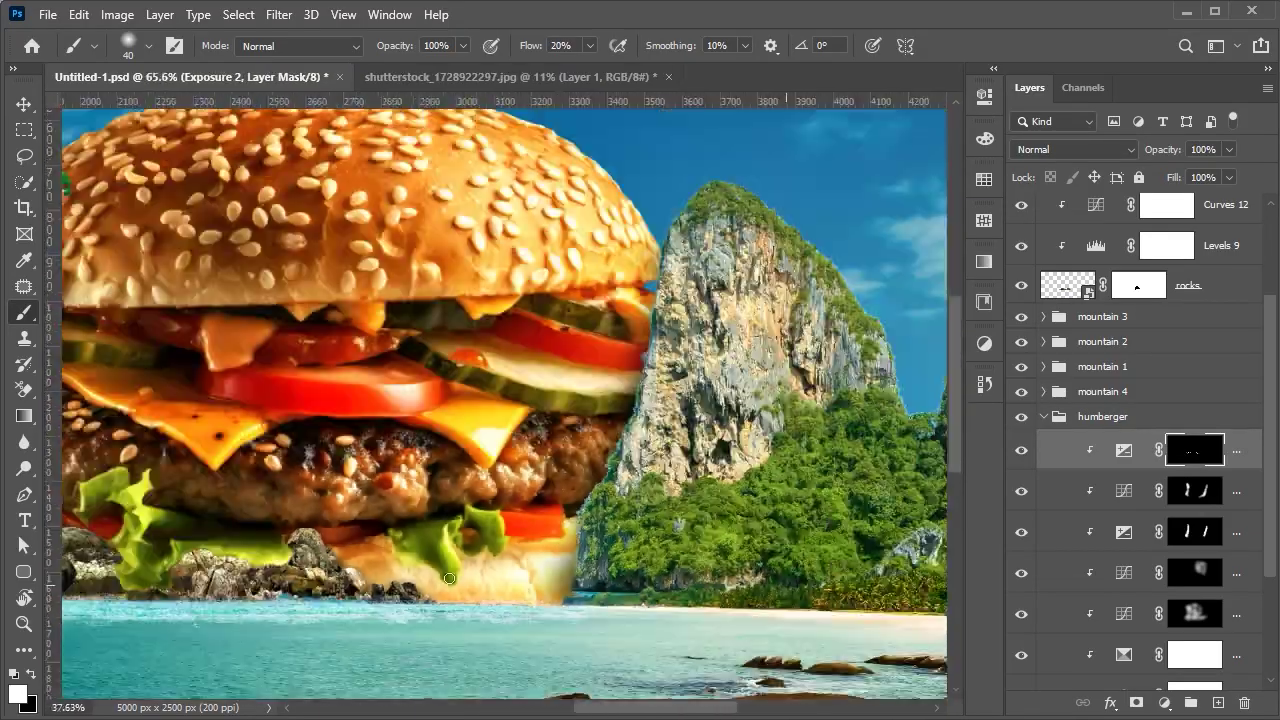
pyautogui.keyDown('alt'); pyautogui.scroll(-2, 449, 578); pyautogui.keyUp('alt')
pyautogui.keyDown('alt'); pyautogui.scroll(5, 608, 506); pyautogui.keyUp('alt')
# - Add an Exposure adjustment above Color Balance 9, lowered to about -1.72, with its mask inverted
pyautogui.click(1044, 416)
pyautogui.click(1100, 313)
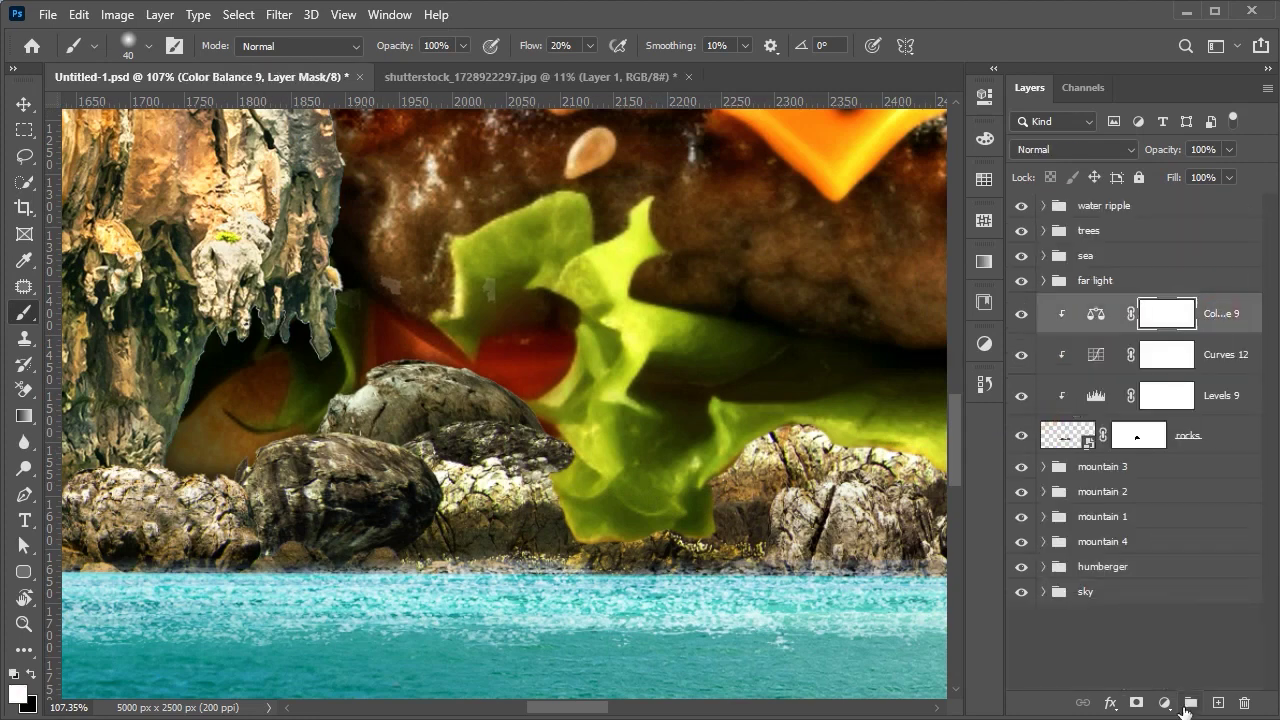
pyautogui.click(1164, 703)
pyautogui.click(1200, 470)
pyautogui.moveTo(808, 214)
pyautogui.mouseDown()
pyautogui.moveTo(830, 205)
pyautogui.moveTo(778, 207)
pyautogui.mouseUp()
pyautogui.click(1046, 316)
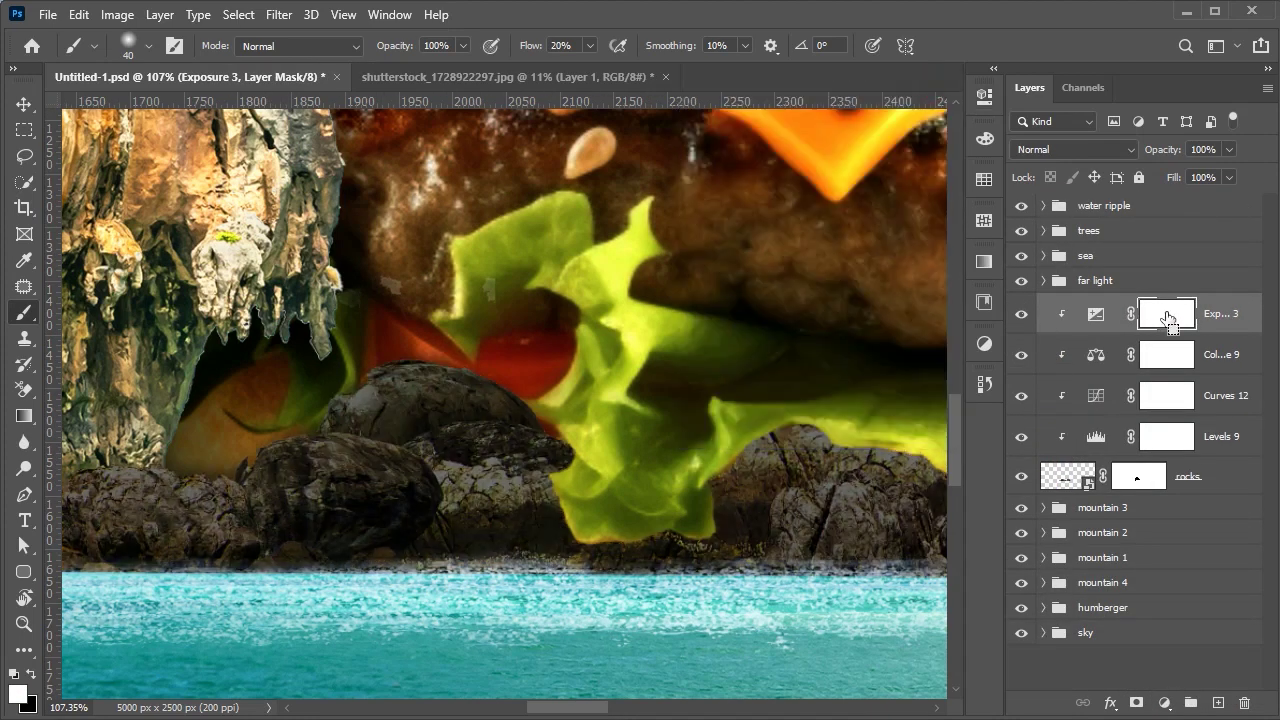
pyautogui.hotkey('ctrl', 'i')
# - Paint white on the mask to darken the rocks under the lettuce and burger base
pyautogui.scroll(2, 600, 450)
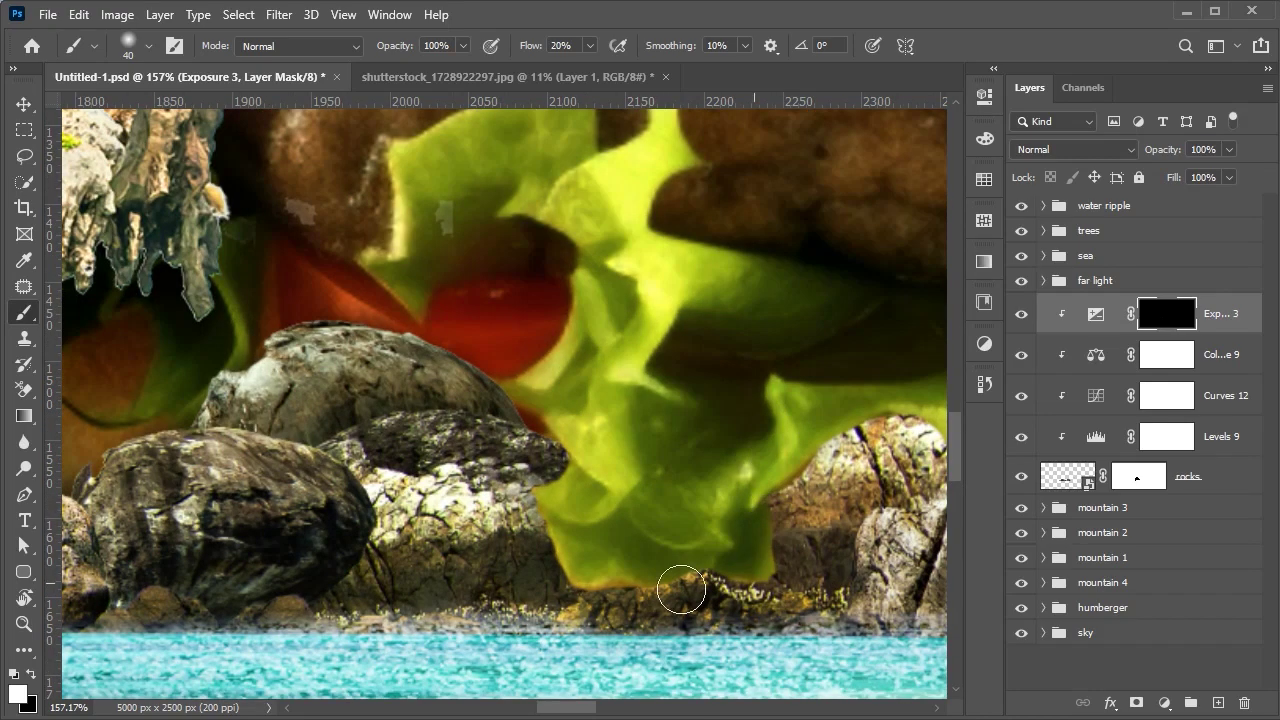
pyautogui.moveTo(681, 590); pyautogui.dragTo(690, 595)
pyautogui.hscroll(3, 600, 500)
pyautogui.hscroll(4, 650, 470)
pyautogui.moveTo(580, 480); pyautogui.dragTo(491, 472)
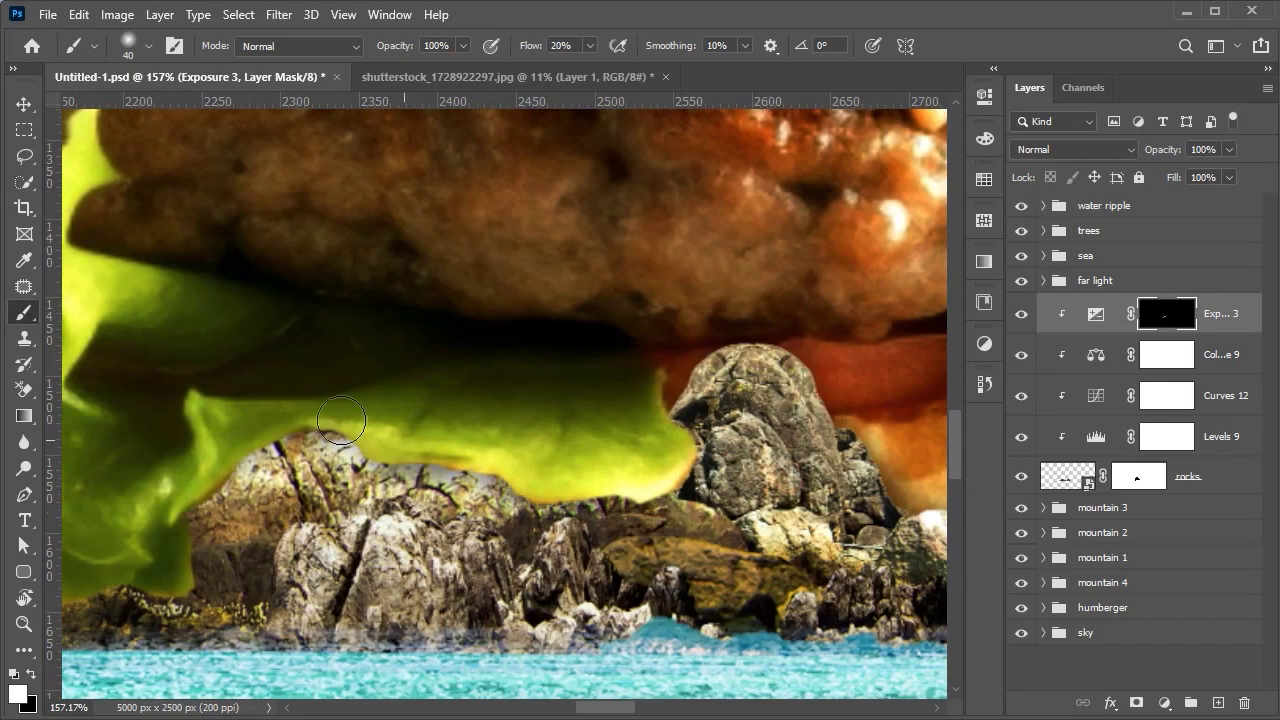
pyautogui.scroll(-5, 341, 422)
pyautogui.scroll(-3, 674, 407)
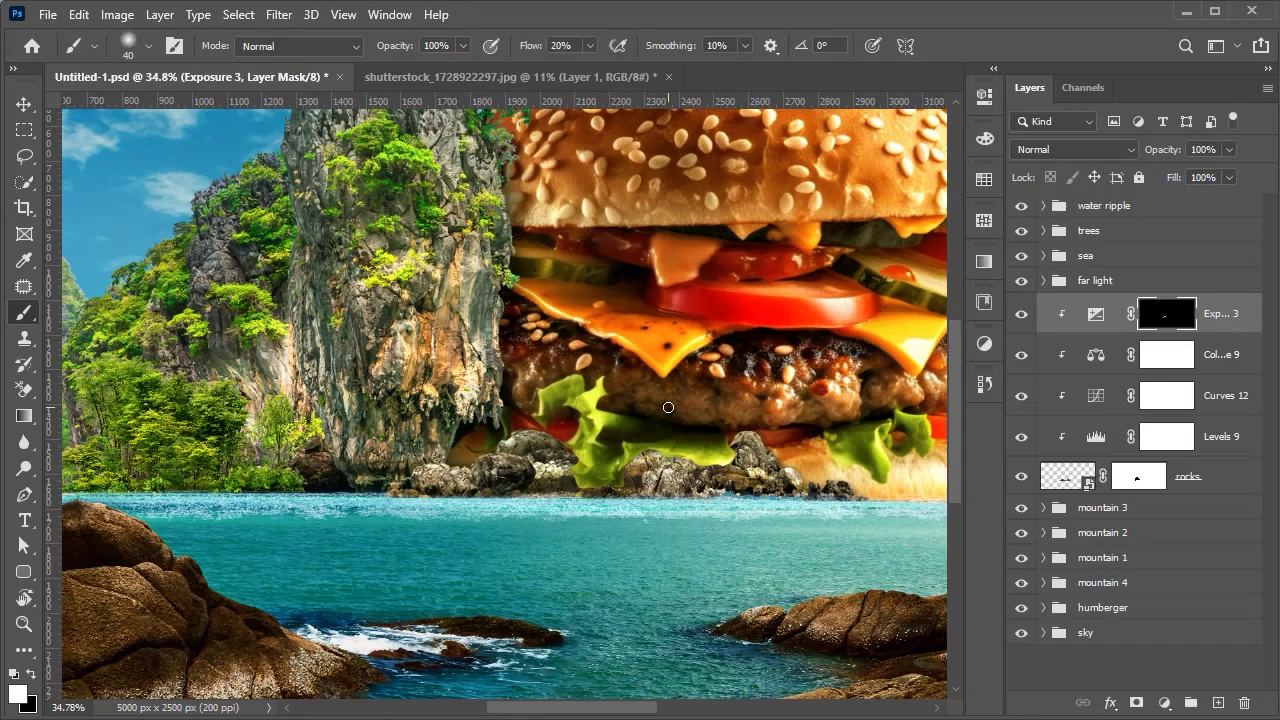
# - Group the rocks layer and its adjustments as 'rocks in front of humberger'
pyautogui.press('v')
pyautogui.scroll(-5, 500, 400)
pyautogui.click(573, 78)
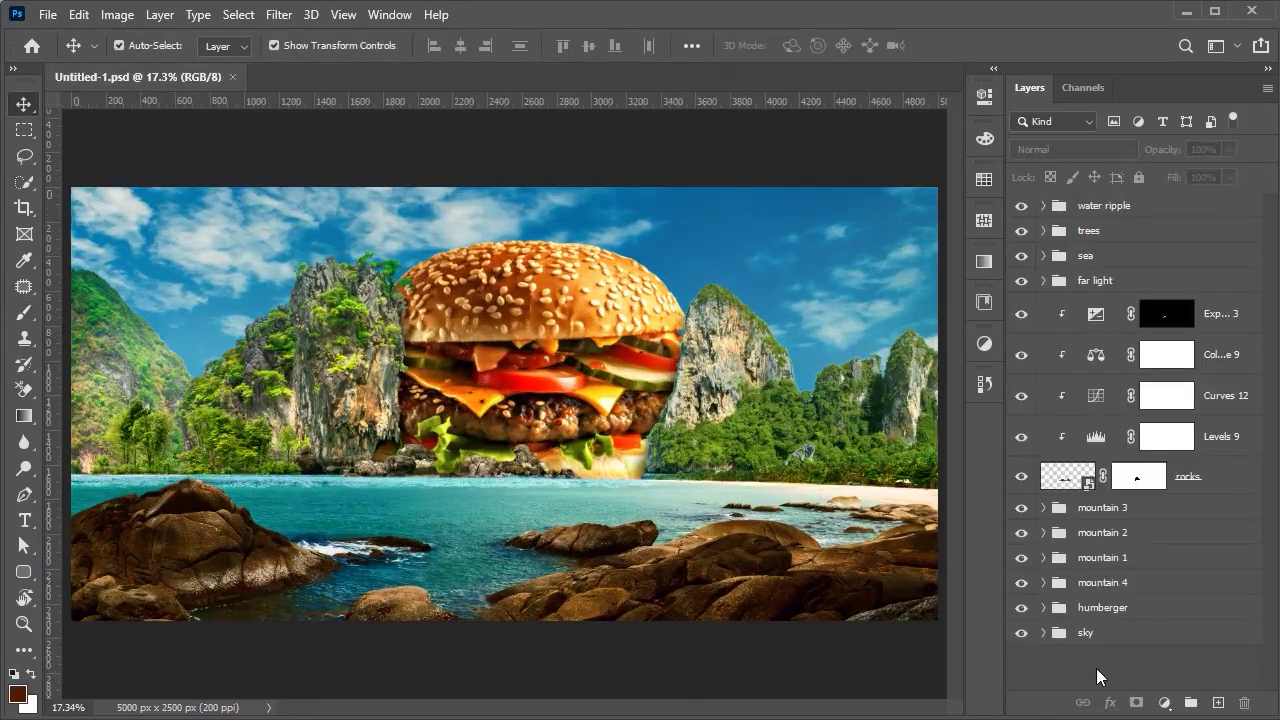
pyautogui.click(1180, 476)
pyautogui.keyDown('shift'); pyautogui.click(1220, 314); pyautogui.keyUp('shift')
pyautogui.hotkey('ctrl', 'g')
pyautogui.doubleClick(1100, 306)
pyautogui.write('rocks in front of humberger')
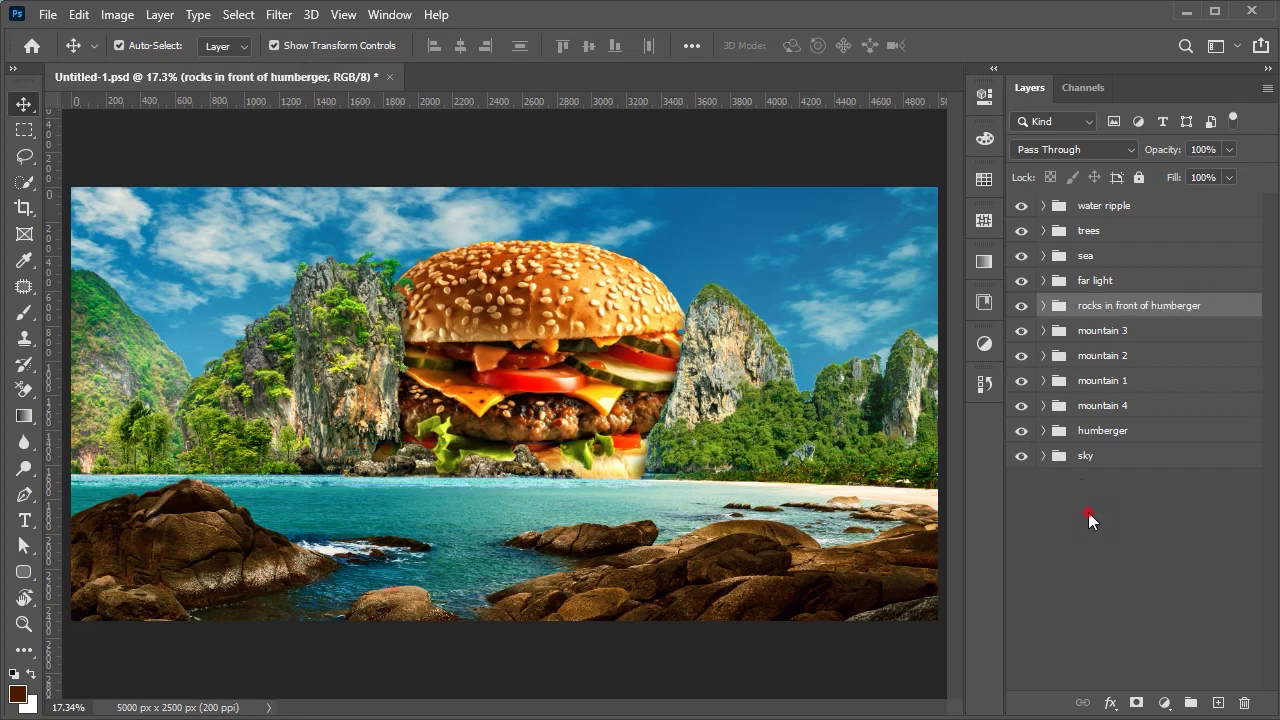
pyautogui.click(1088, 512)
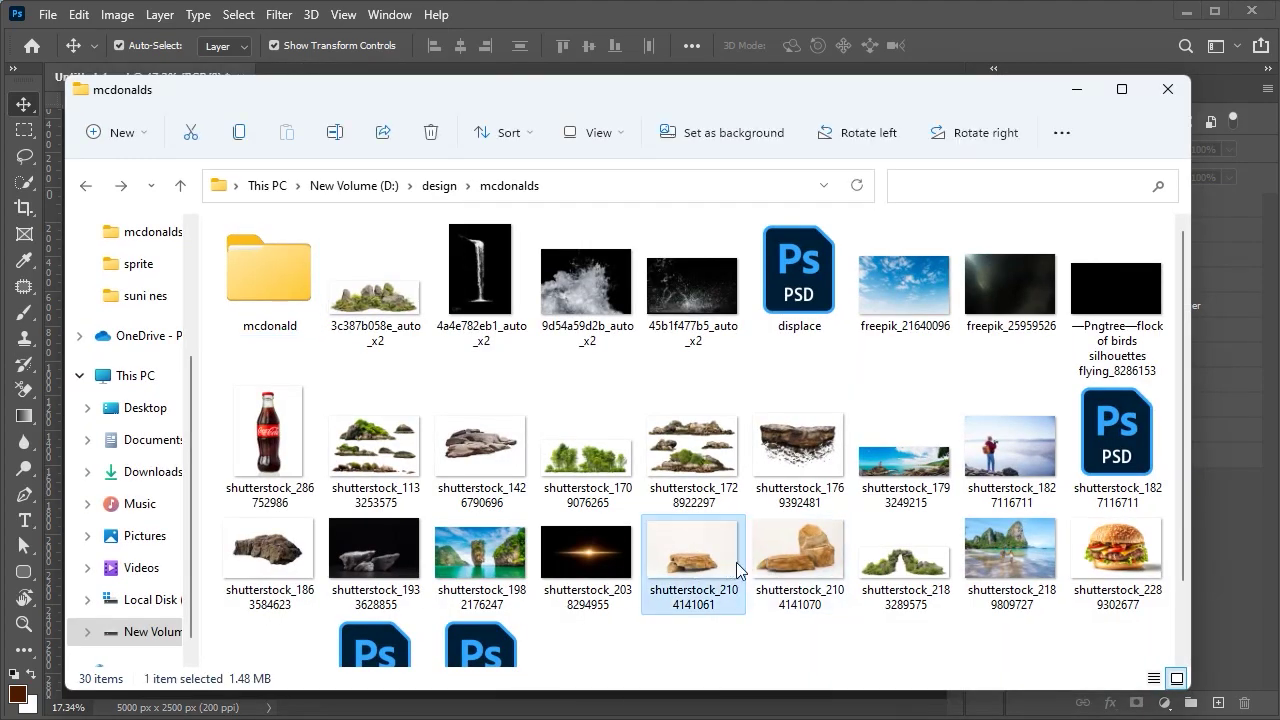
# - Quick-select the flat sandstone rock and copy it onto its own layer
pyautogui.scroll(2, 434, 463)
pyautogui.scroll(2, 434, 463)
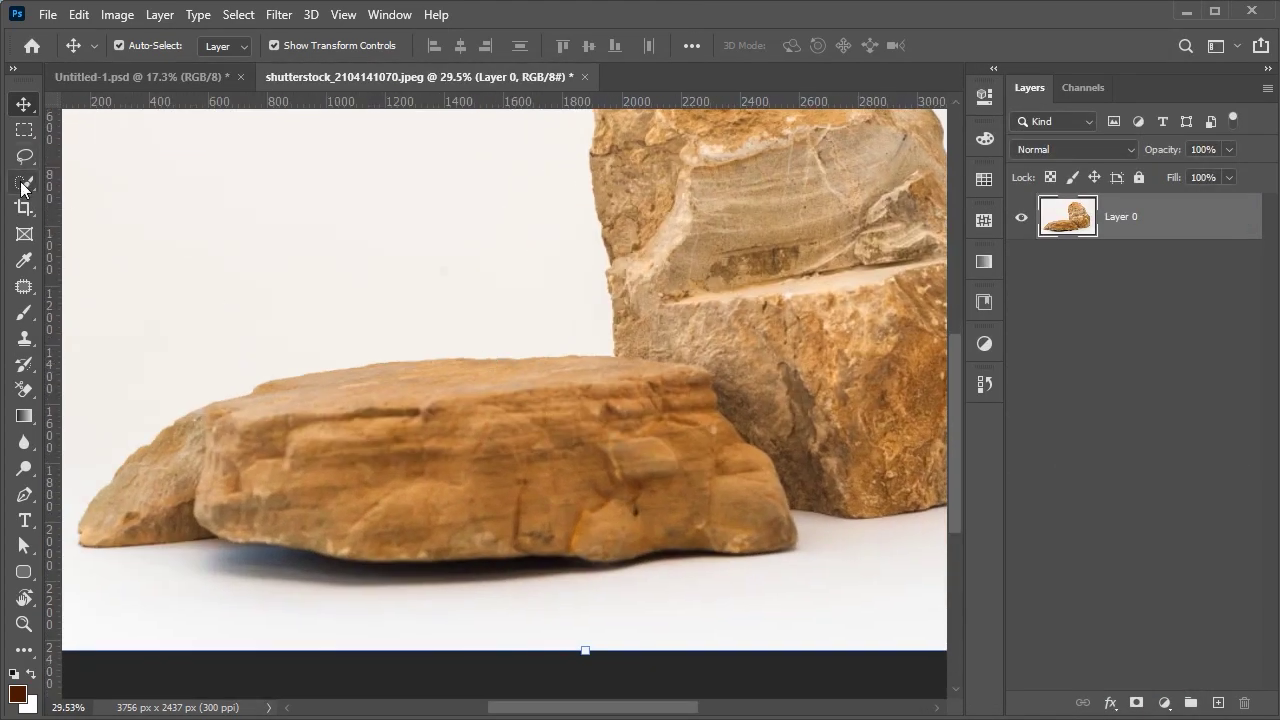
pyautogui.press('w')
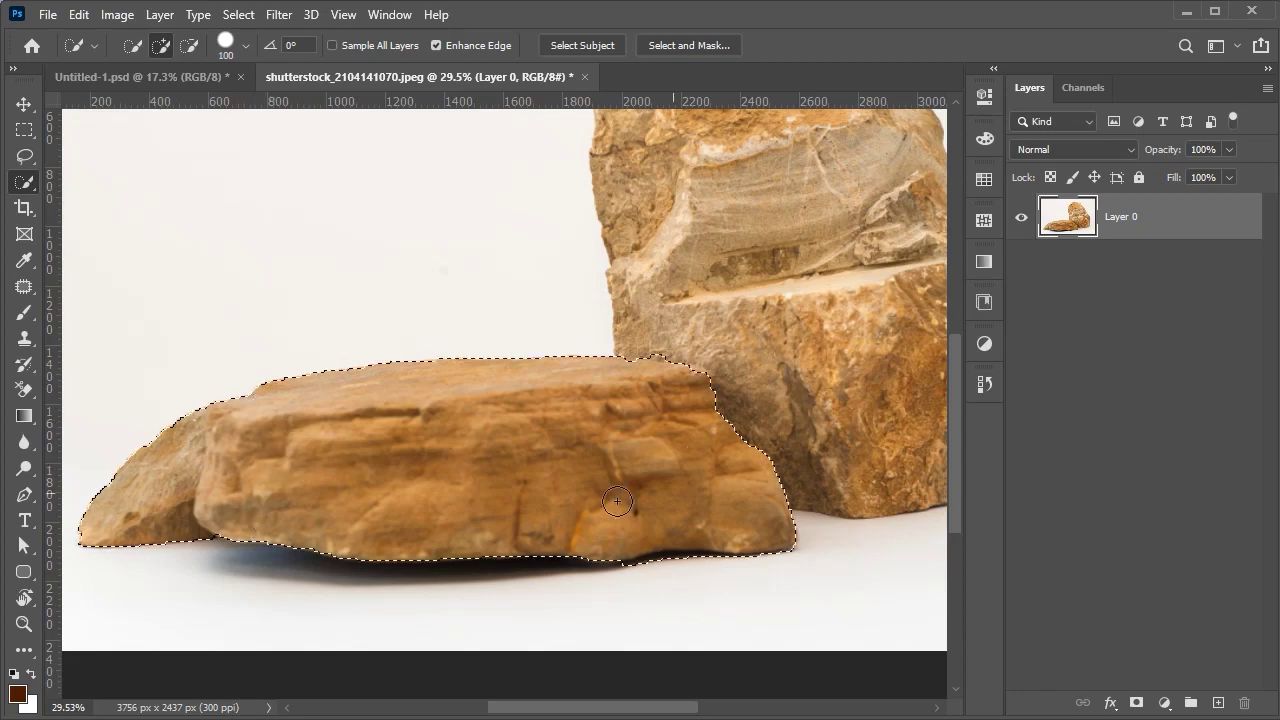
pyautogui.hotkey('ctrl', 'j')
pyautogui.press('v')
# - Pen-path and delete the smaller left rock, then drag the cut-out into Untitled-1
pyautogui.scroll(2, 265, 466)
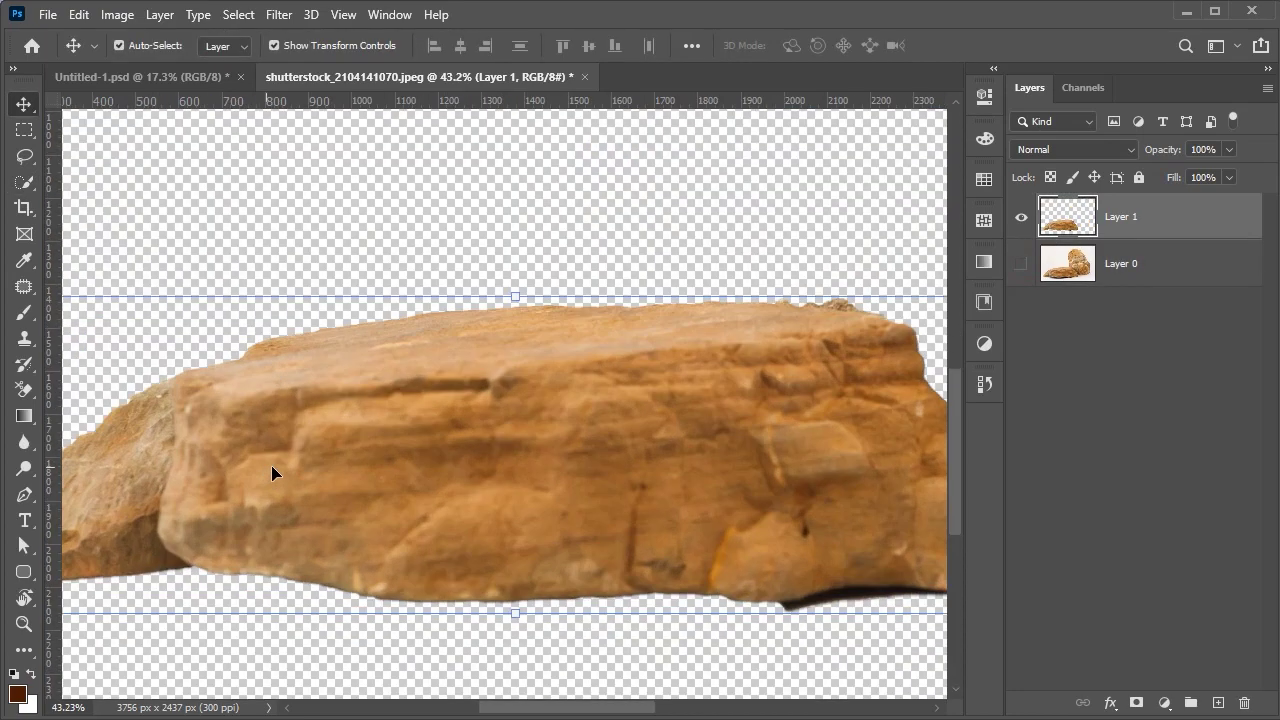
pyautogui.scroll(3, 413, 420)
pyautogui.press('p')
pyautogui.click(385, 251)
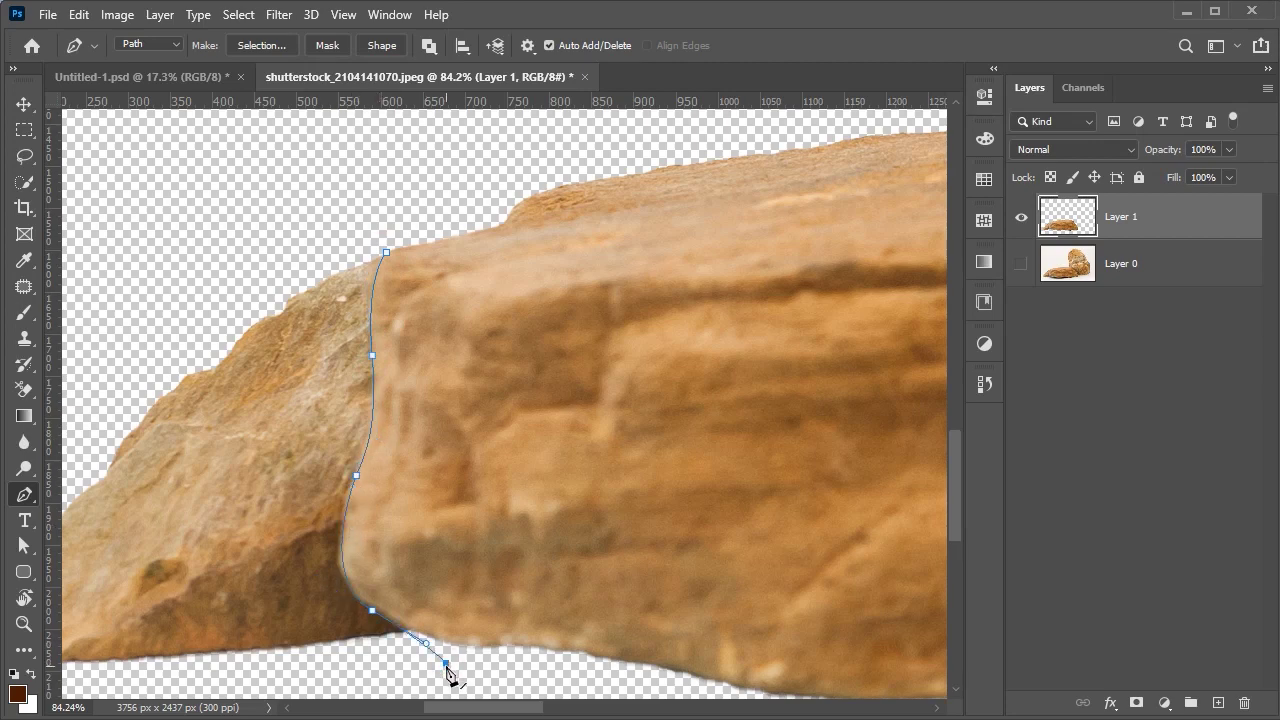
pyautogui.scroll(-5, 548, 690)
pyautogui.click(476, 551)
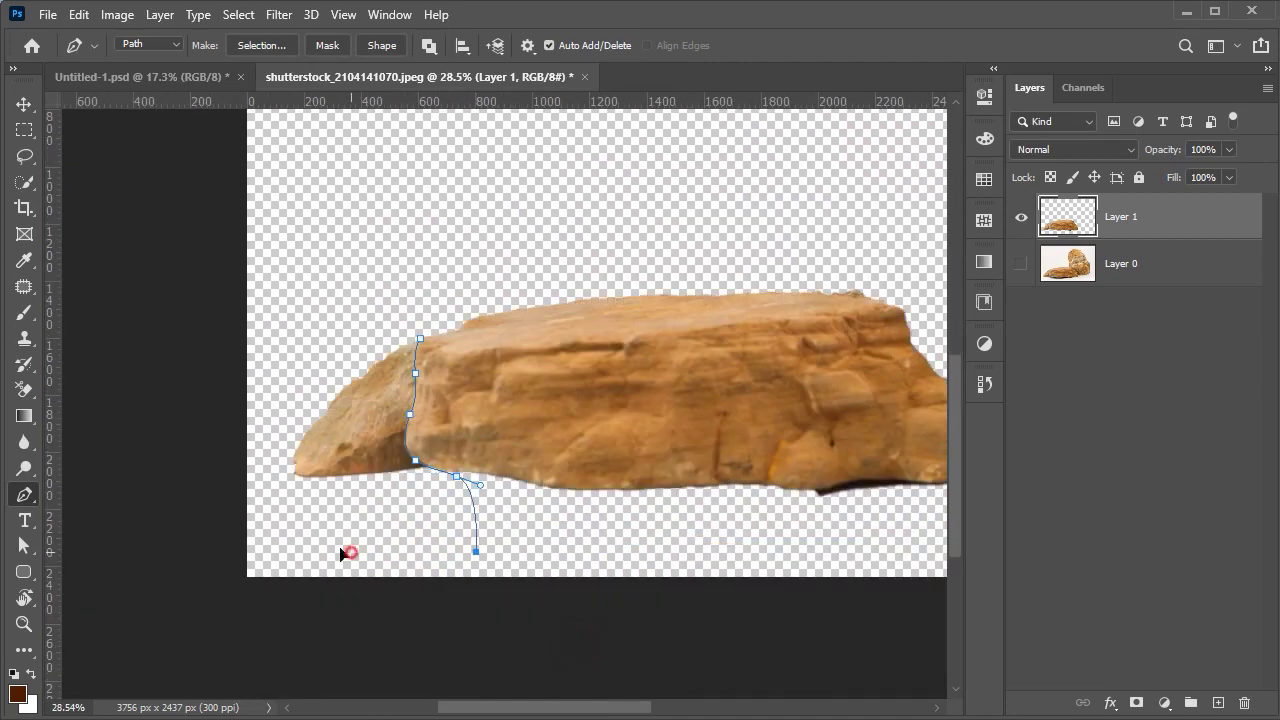
pyautogui.hotkey('ctrl', 'Return')
pyautogui.press('Delete')
pyautogui.scroll(-3, 757, 237)
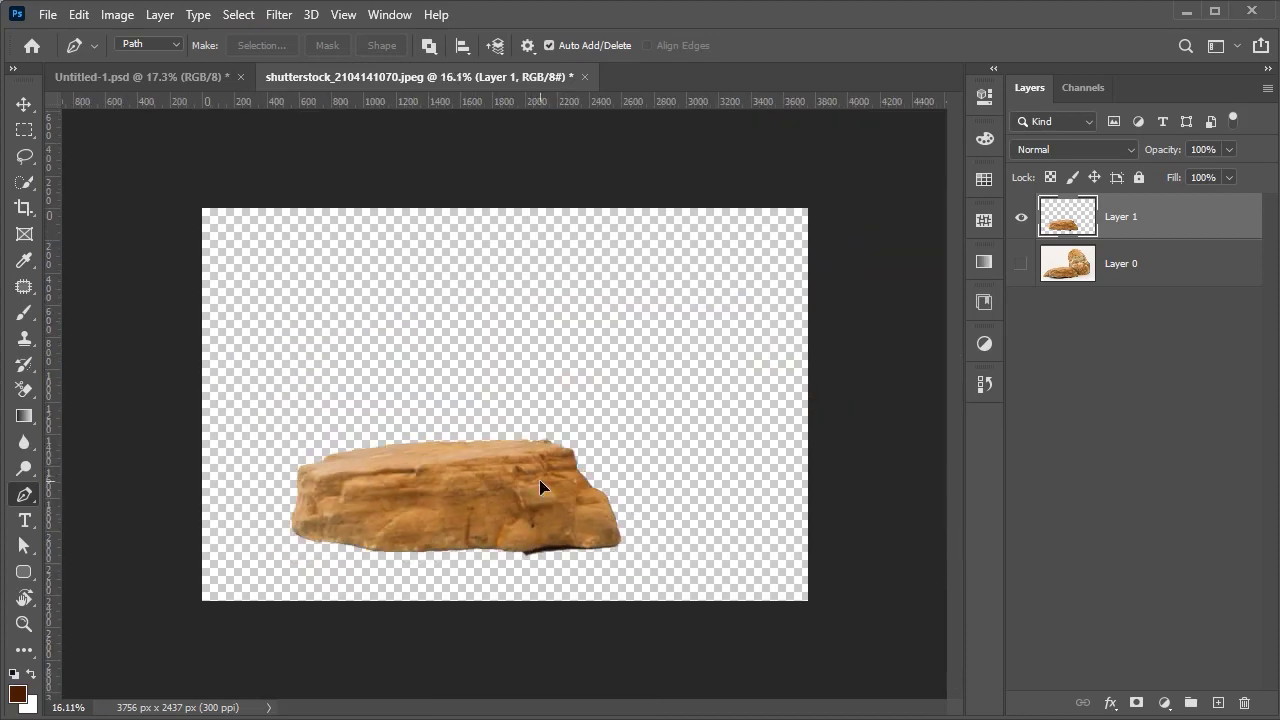
pyautogui.press('v')
pyautogui.moveTo(210, 83); pyautogui.dragTo(1115, 210)
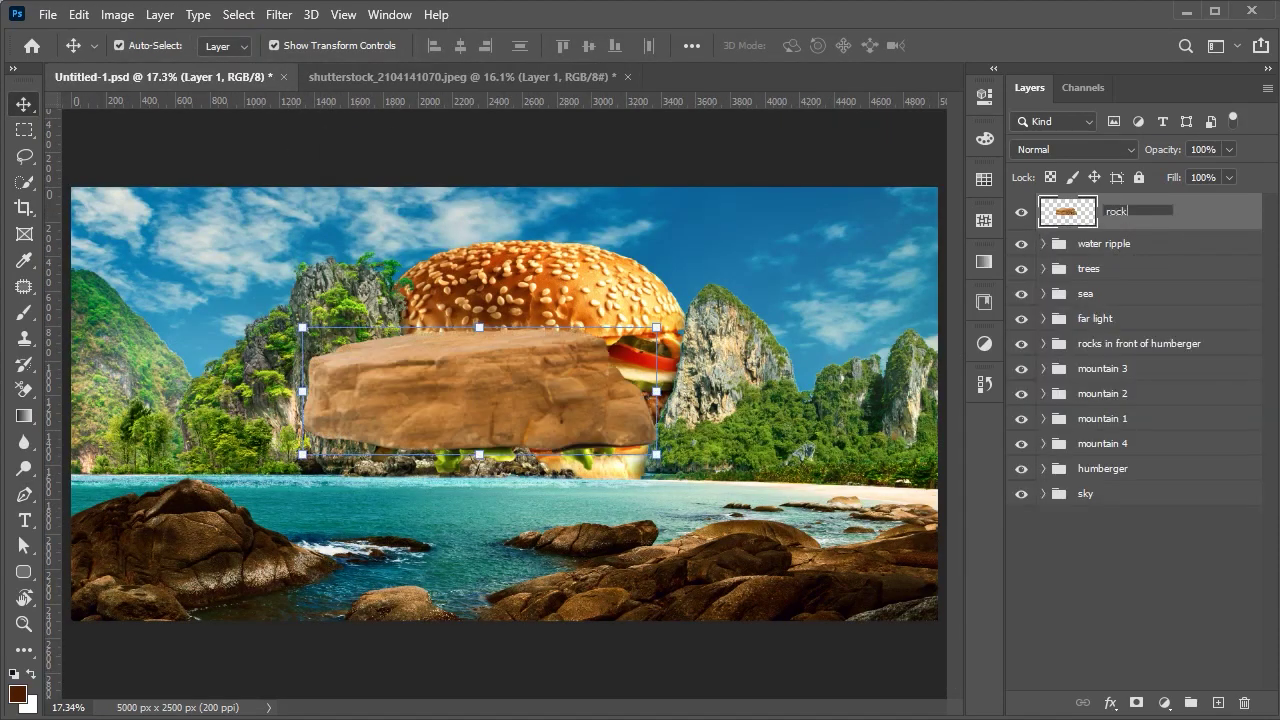
# - Make the rock a smart object, rotate it upright and scale to ~30% at the burger's right waterline
pyautogui.rightClick(1110, 212)
pyautogui.click(900, 277)
pyautogui.hotkey('ctrl', 't')
pyautogui.moveTo(668, 322)
pyautogui.mouseDown()
pyautogui.moveTo(518, 518)
pyautogui.moveTo(528, 530)
pyautogui.moveTo(514, 491)
pyautogui.mouseUp()
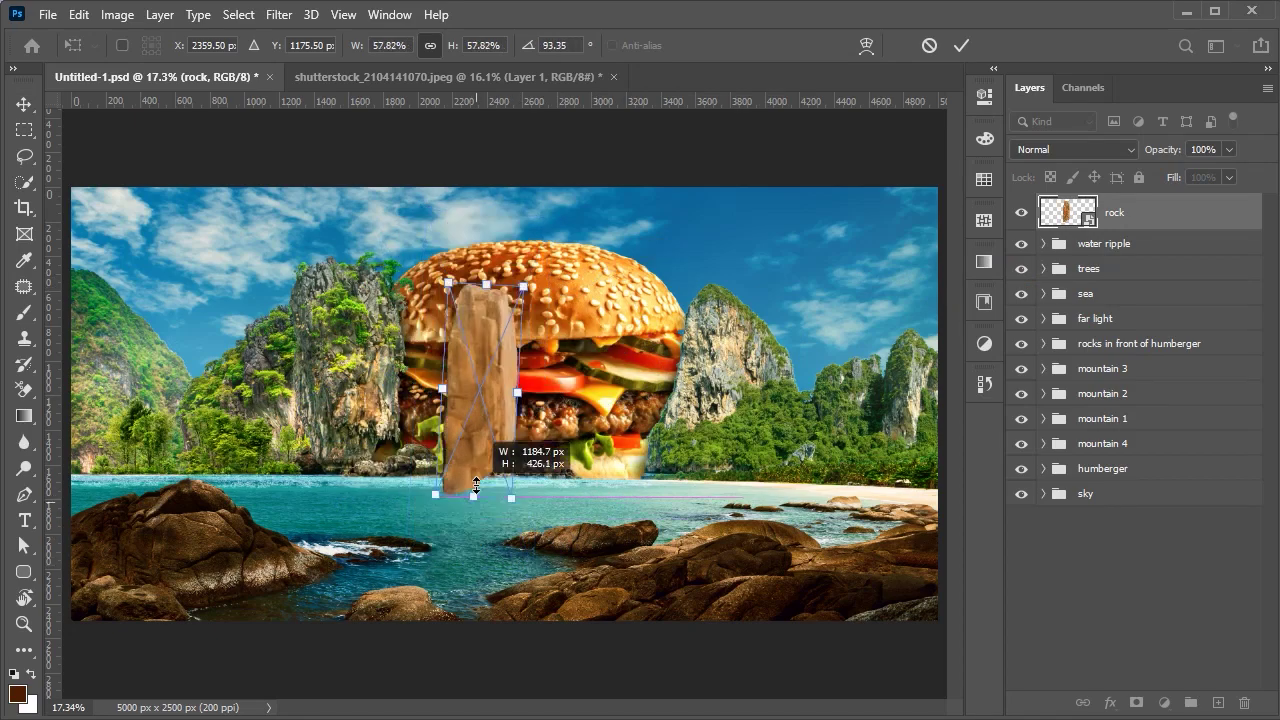
pyautogui.scroll(2, 479, 428)
pyautogui.scroll(2, 479, 428)
pyautogui.moveTo(479, 428); pyautogui.dragTo(540, 375)
pyautogui.hscroll(3, 540, 375)
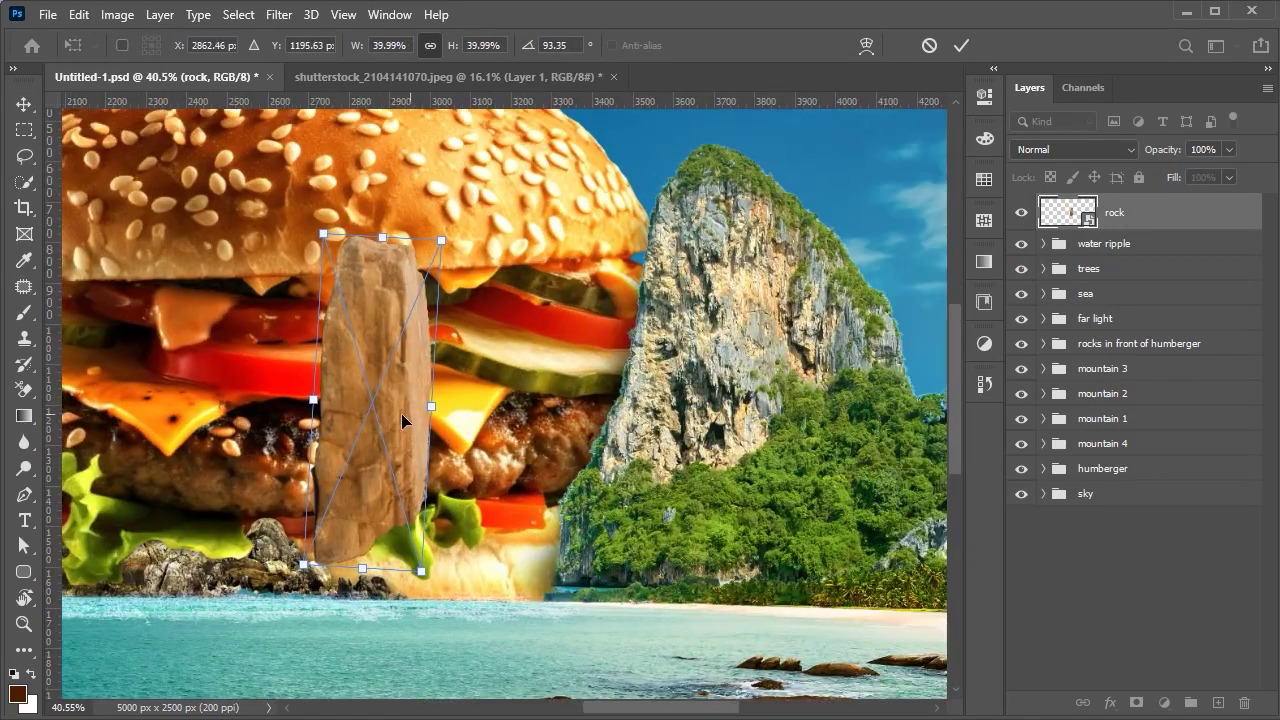
pyautogui.moveTo(380, 400); pyautogui.dragTo(575, 420)
pyautogui.moveTo(564, 599); pyautogui.dragTo(564, 561)
pyautogui.moveTo(584, 477); pyautogui.dragTo(593, 516)
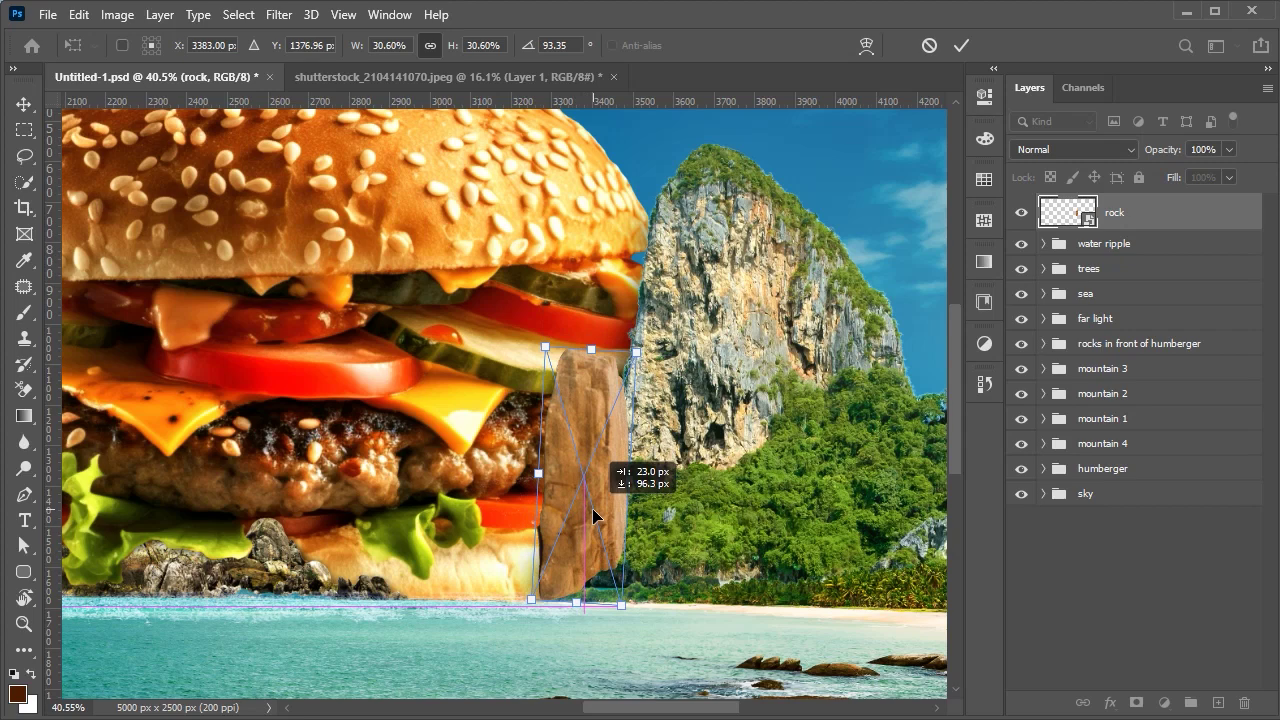
pyautogui.moveTo(538, 473); pyautogui.dragTo(550, 474)
pyautogui.moveTo(595, 513); pyautogui.dragTo(601, 521)
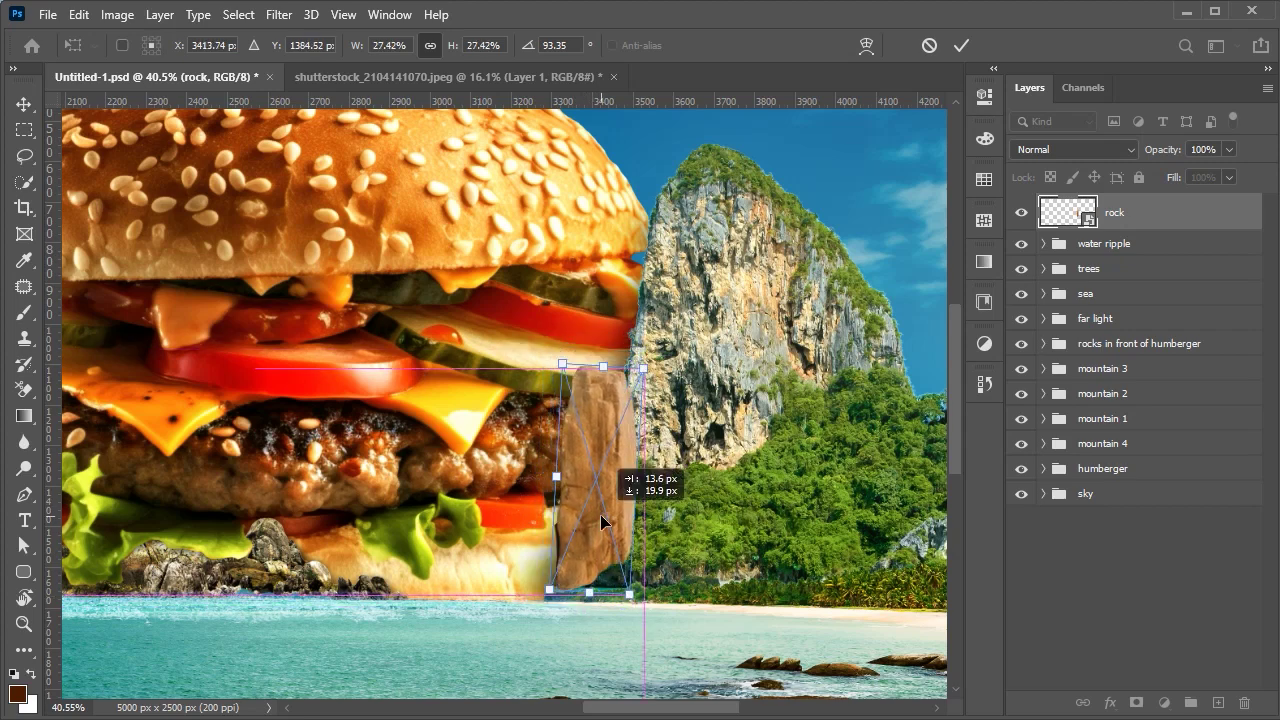
# - Warp the rock's lower-right area and move the rock layer below mountain 4
pyautogui.rightClick(590, 481)
pyautogui.click(620, 250)
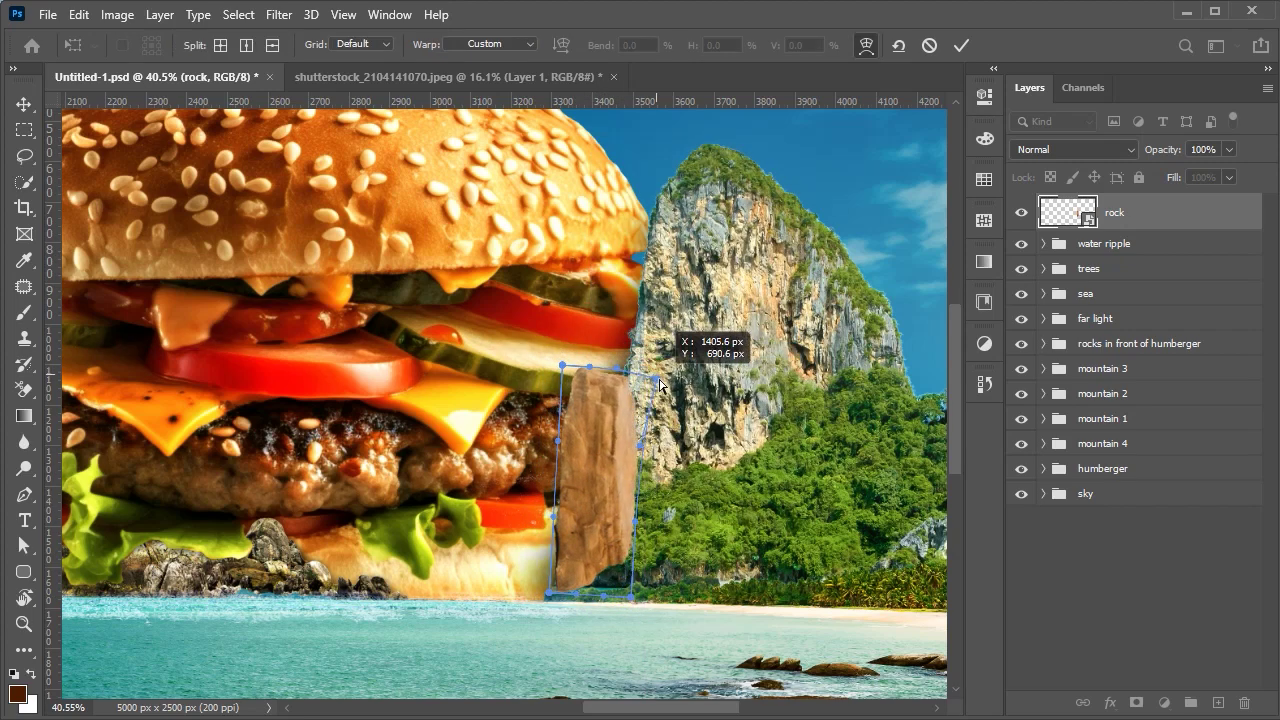
pyautogui.moveTo(589, 565); pyautogui.dragTo(595, 556)
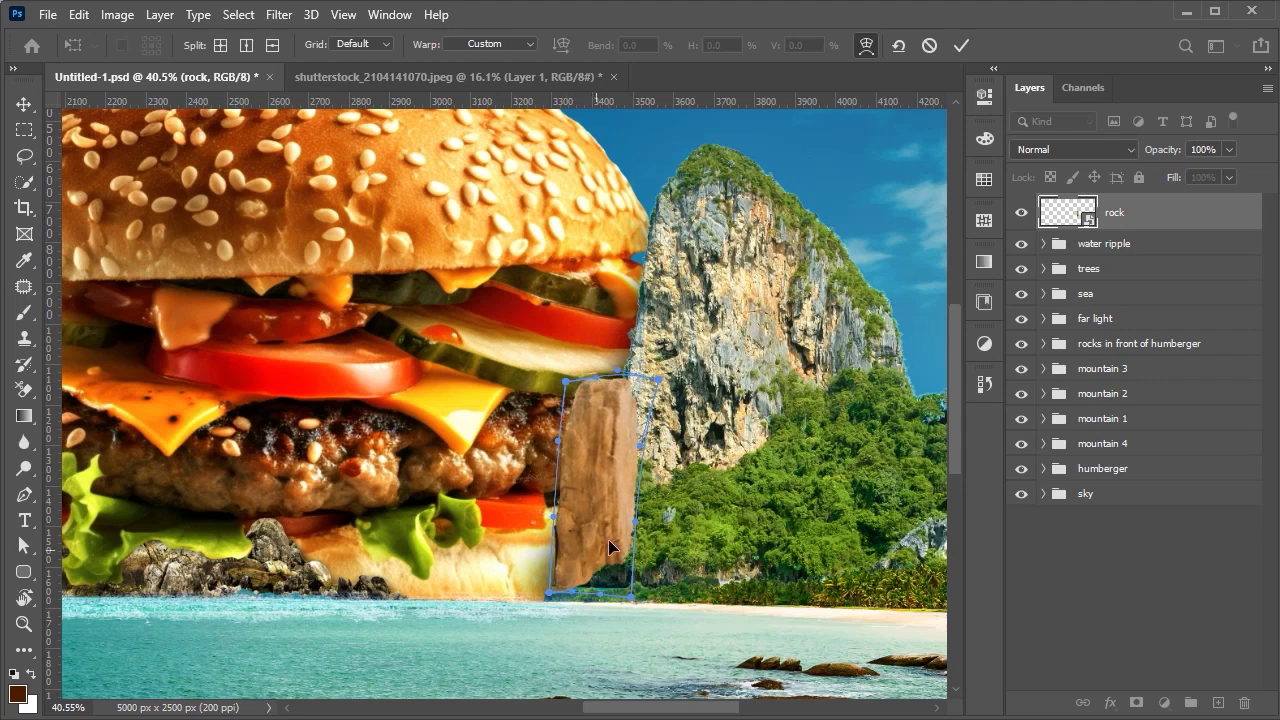
pyautogui.press('Return')
pyautogui.moveTo(1110, 212); pyautogui.dragTo(1134, 449)
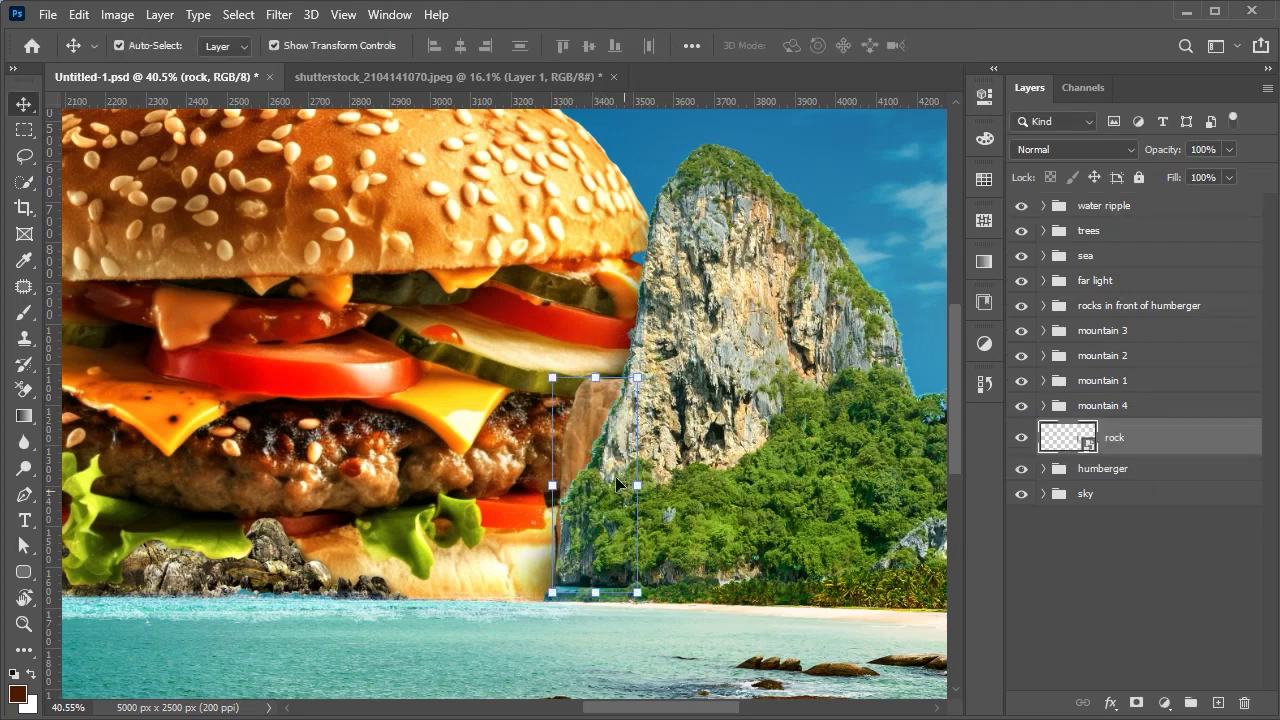
# - Add a Curves adjustment clipped to the rock and pull the curve down to darken it
pyautogui.scroll(3, 800, 463)
pyautogui.click(1164, 703)
pyautogui.click(1229, 448)
pyautogui.hotkey('ctrl', 'alt', 'g')
pyautogui.moveTo(839, 296); pyautogui.dragTo(839, 313)
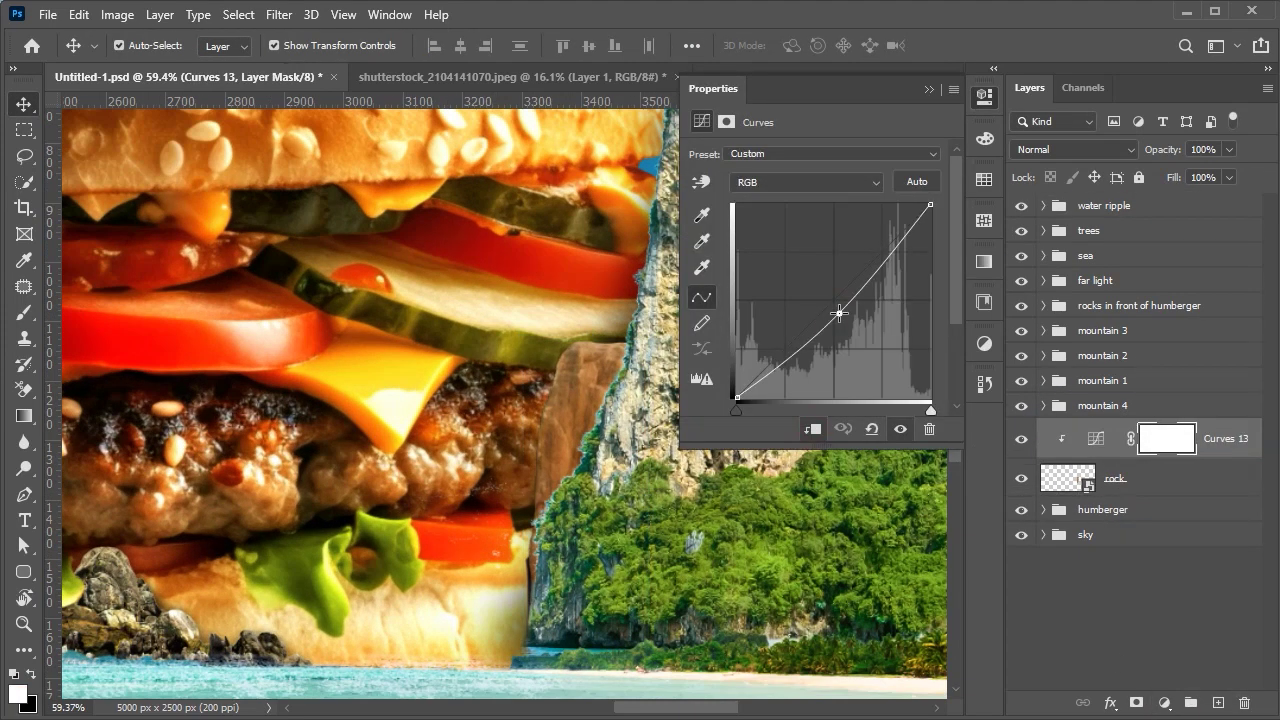
pyautogui.scroll(-6, 700, 450)
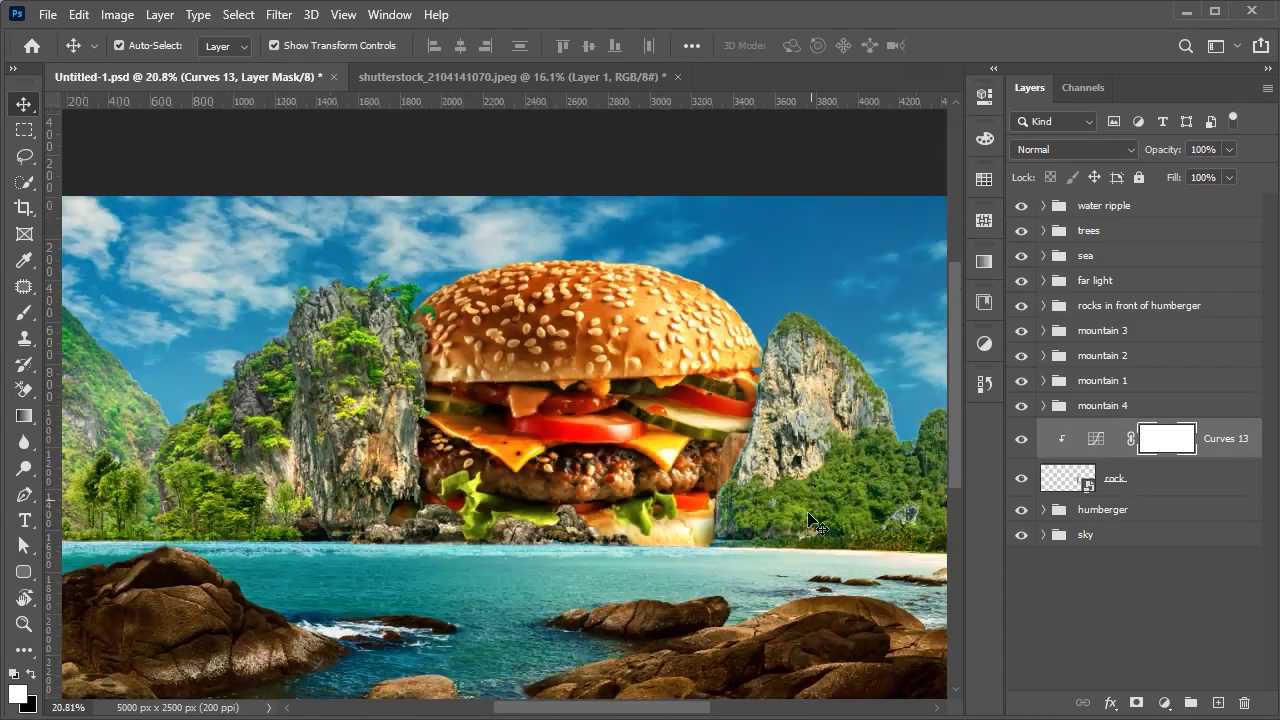
pyautogui.click(560, 77)
pyautogui.hotkey('alt', 'Tab')
# - Copy the rock from another rock photo into Untitled-1 and name the layer 'rock 2'
pyautogui.doubleClick(271, 530)
pyautogui.press('w')
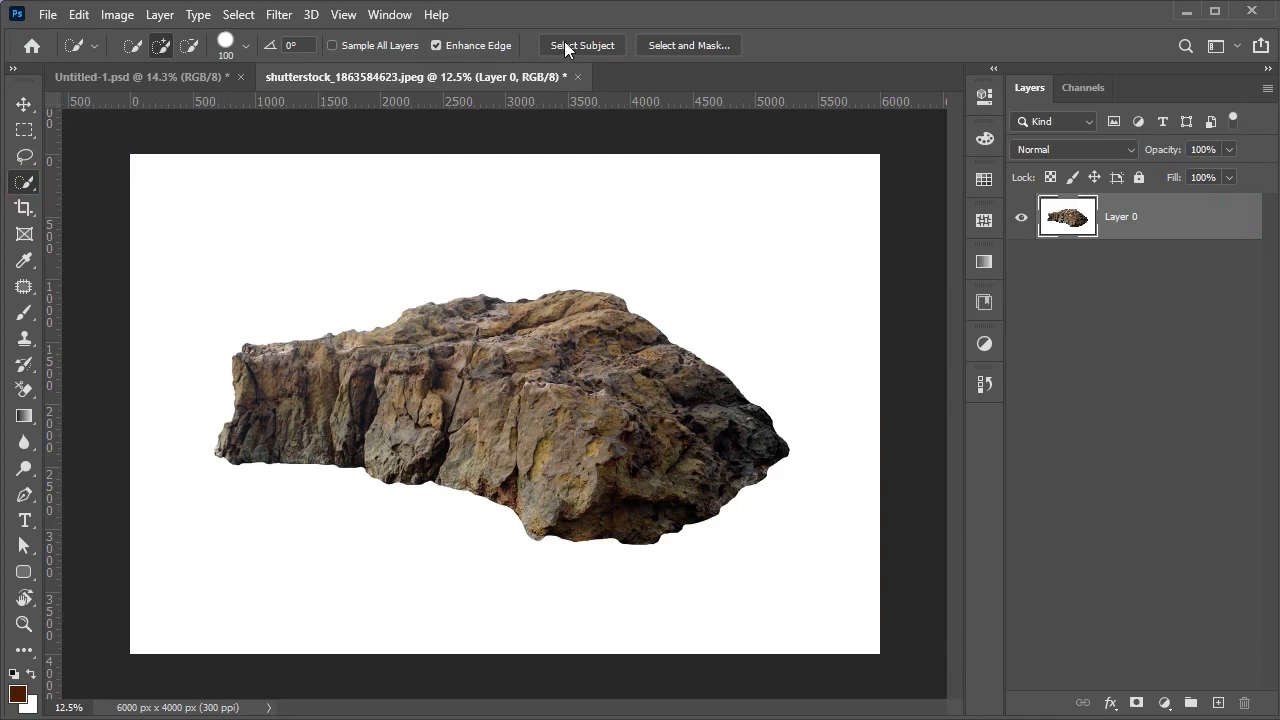
pyautogui.hotkey('ctrl', 'j')
pyautogui.press('v')
pyautogui.click(1021, 264)
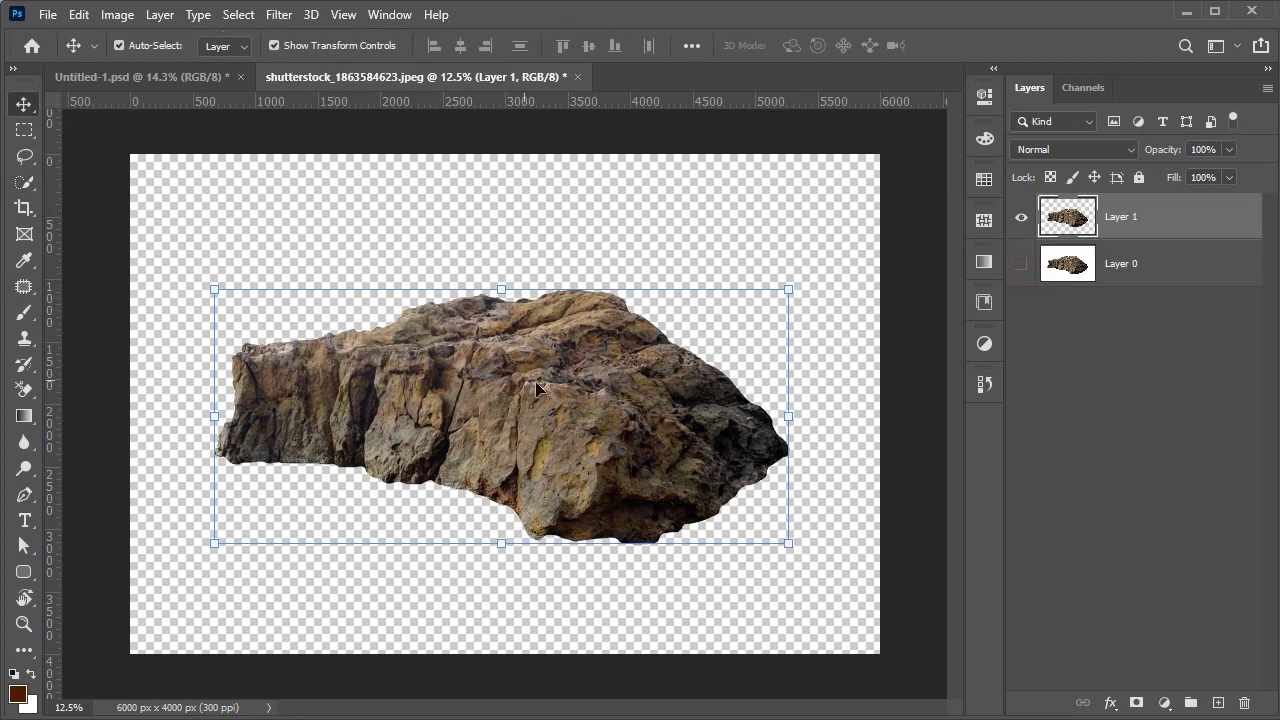
pyautogui.moveTo(535, 381); pyautogui.dragTo(427, 350)
pyautogui.doubleClick(1121, 212)
# - Make rock 2 a smart object, rotate it 90°, scale to ~14%, and place it at the burger's right edge above the first rock
pyautogui.rightClick(1150, 212)
pyautogui.click(992, 279)
pyautogui.hotkey('ctrl', 't')
pyautogui.moveTo(792, 192); pyautogui.dragTo(530, 533)
pyautogui.scroll(-2, 530, 533)
pyautogui.moveTo(466, 597); pyautogui.dragTo(470, 430)
pyautogui.scroll(3, 500, 400)
pyautogui.scroll(2, 790, 345)
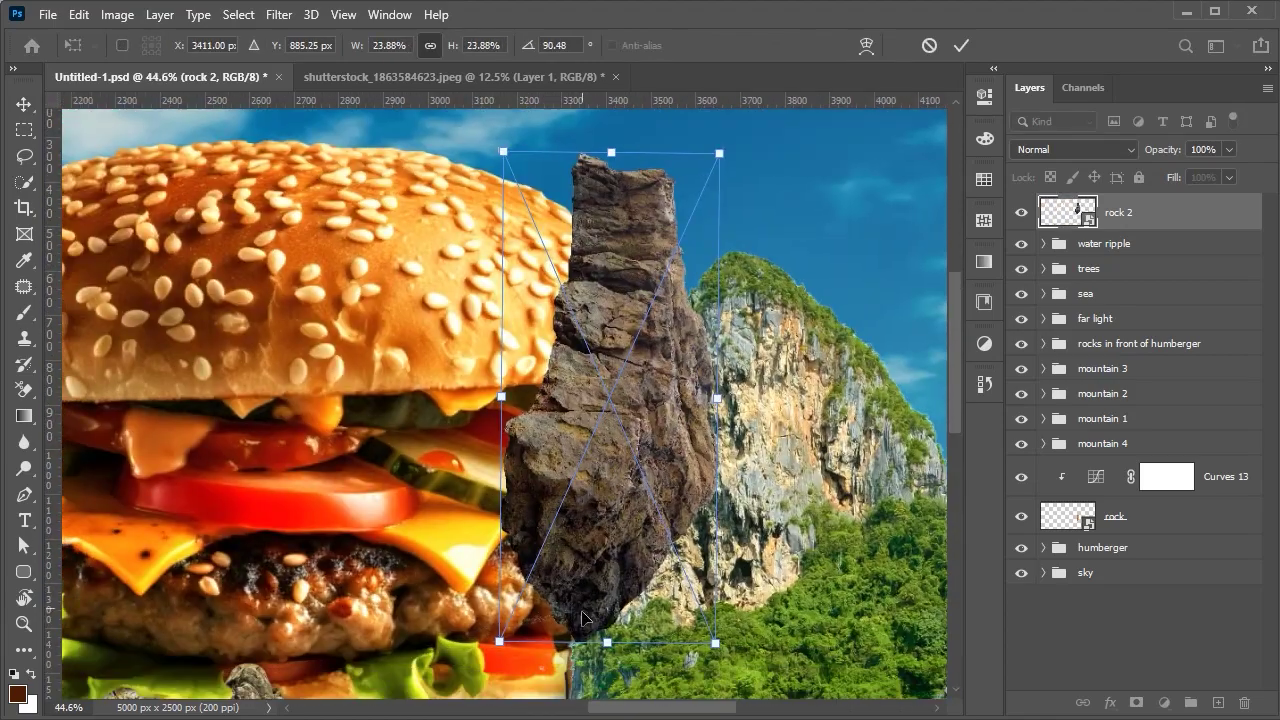
pyautogui.moveTo(712, 645); pyautogui.dragTo(700, 523)
pyautogui.moveTo(633, 463); pyautogui.dragTo(659, 463)
pyautogui.press('Return')
pyautogui.moveTo(1140, 212); pyautogui.dragTo(1146, 452)
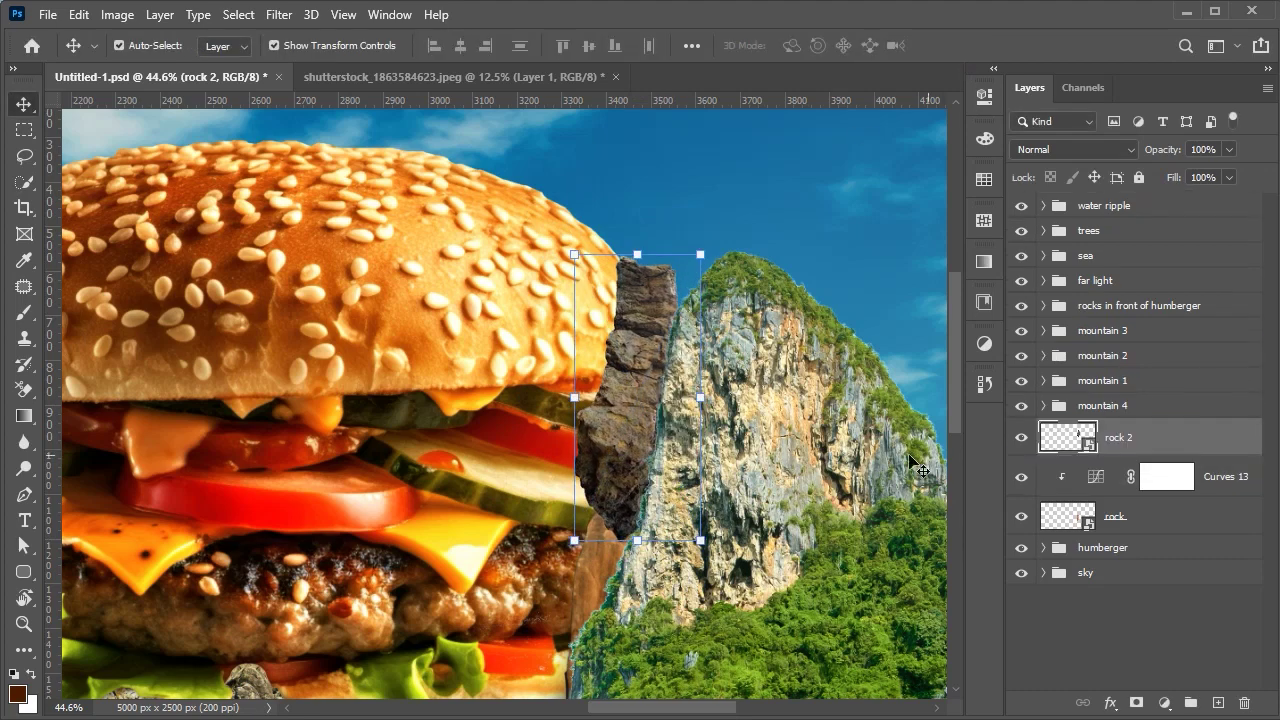
# - Darken rock 2 with a Curves adjustment and add a Levels adjustment above it
pyautogui.scroll(-2, 654, 380)
pyautogui.scroll(3, 654, 380)
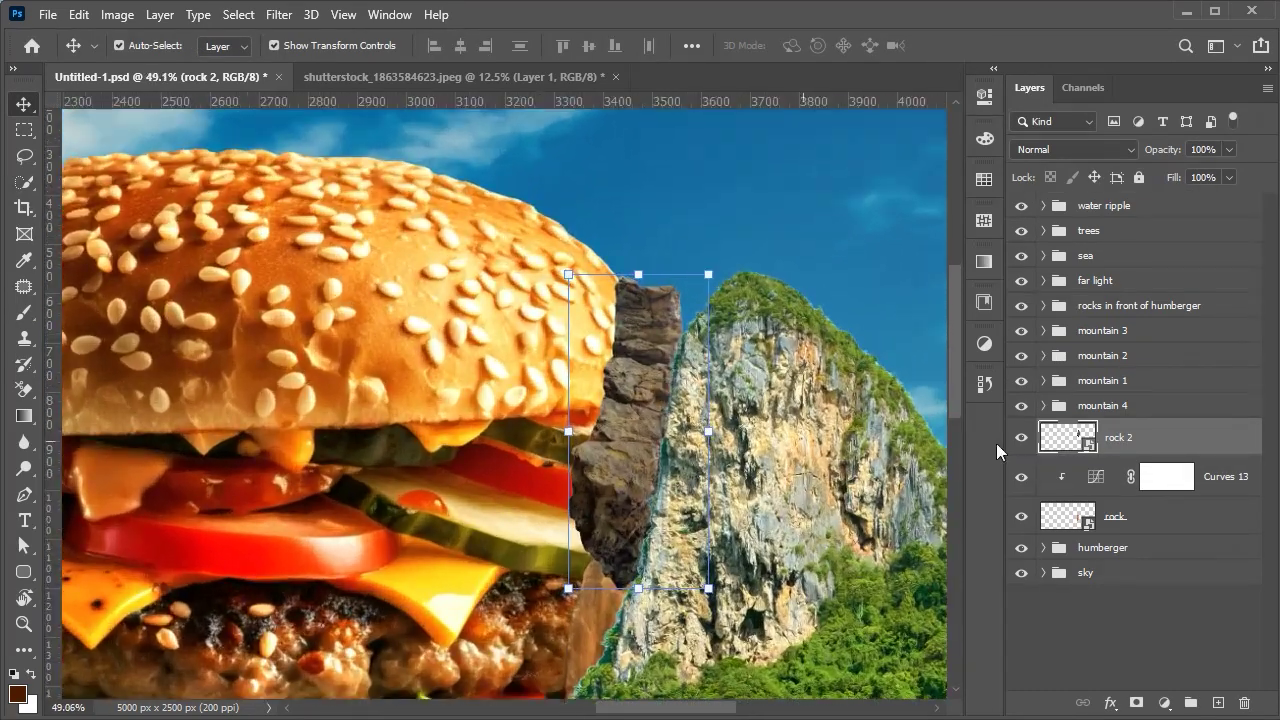
pyautogui.click(1233, 450)
pyautogui.moveTo(834, 301); pyautogui.dragTo(839, 308)
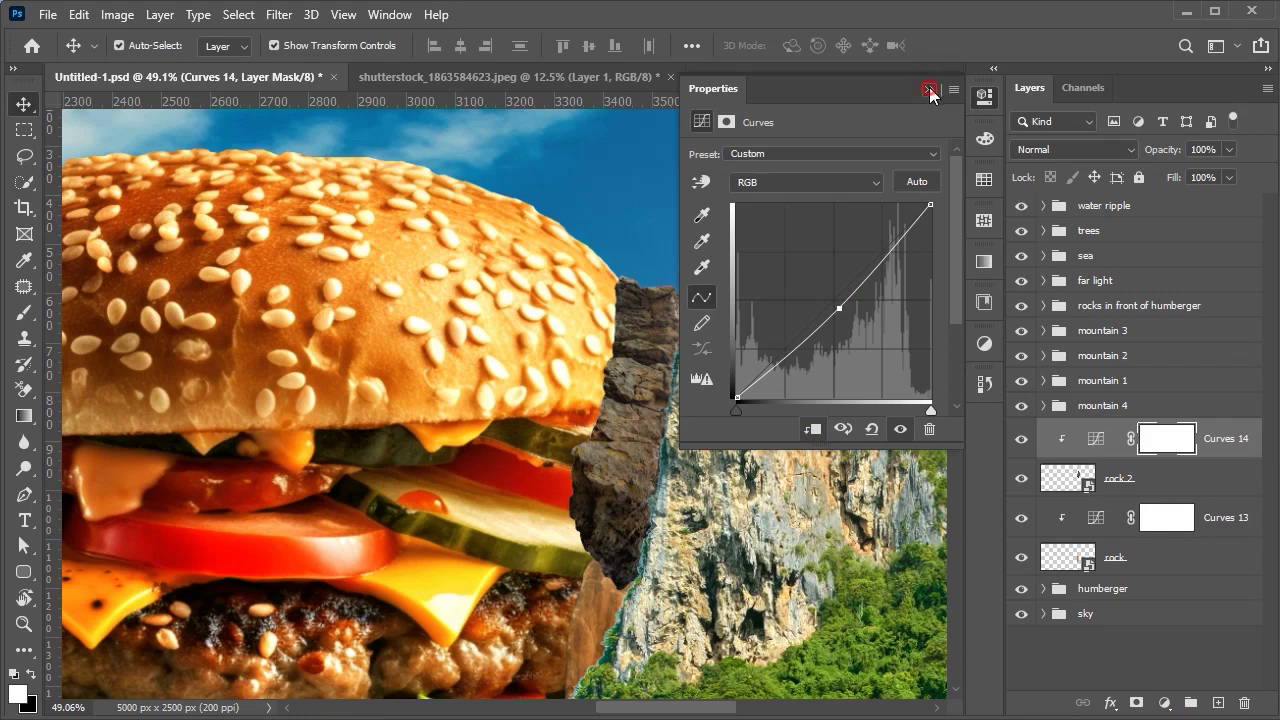
pyautogui.click(930, 89)
pyautogui.click(1163, 703)
pyautogui.click(1178, 423)
pyautogui.click(929, 89)
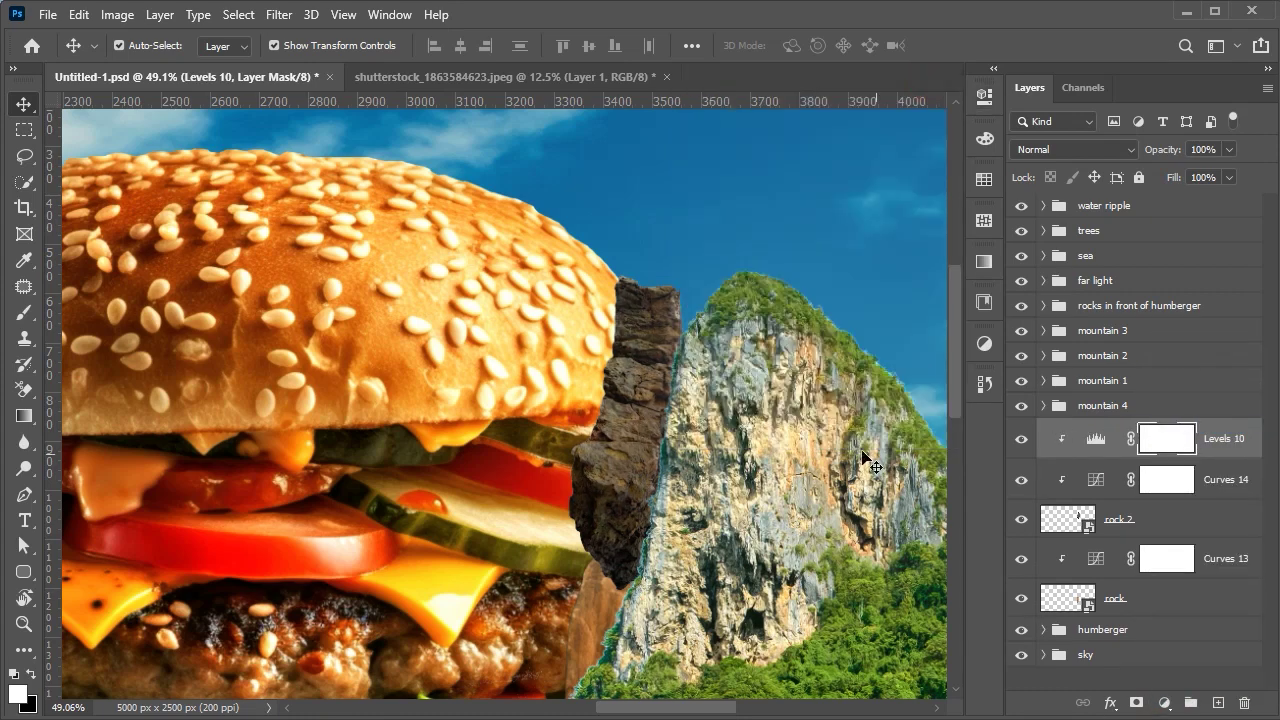
# - Group both rocks and their adjustment layers into Group 1
pyautogui.scroll(-2, 500, 400)
pyautogui.scroll(-2, 500, 400)
pyautogui.click(1137, 598)
pyautogui.keyDown('shift'); pyautogui.click(1183, 438); pyautogui.keyUp('shift')
pyautogui.hotkey('ctrl', 'g')
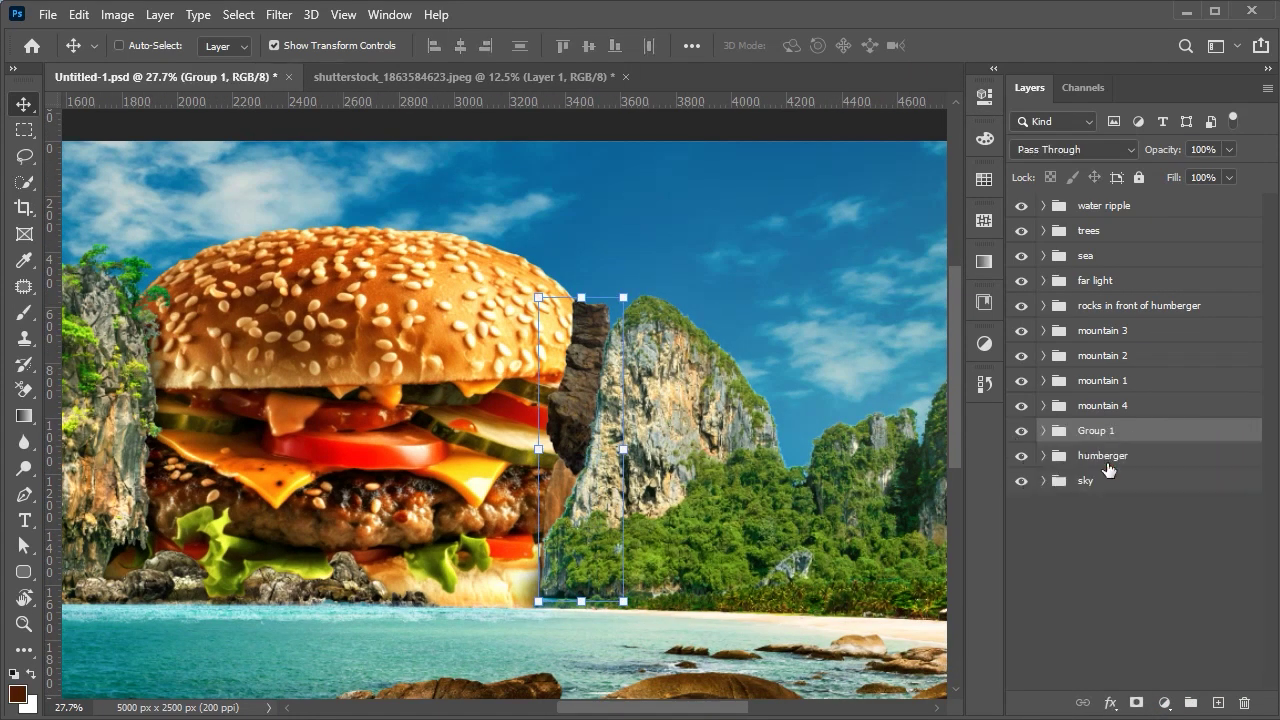
# - Name the rock group 'rocks next to humberger' and close the rock source document
pyautogui.write('erger')
pyautogui.press('Return')
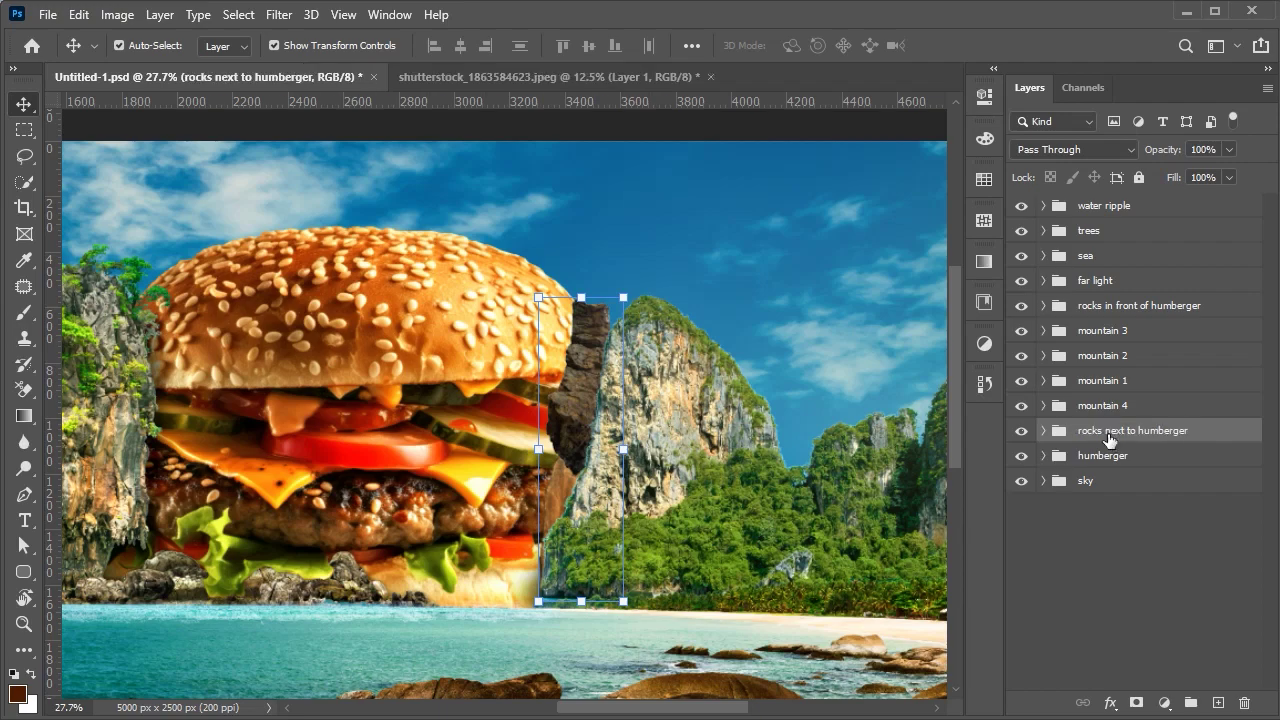
pyautogui.click(600, 77)
pyautogui.click(711, 76)
pyautogui.hotkey('ctrl', '0')
pyautogui.scroll(1, 495, 632)
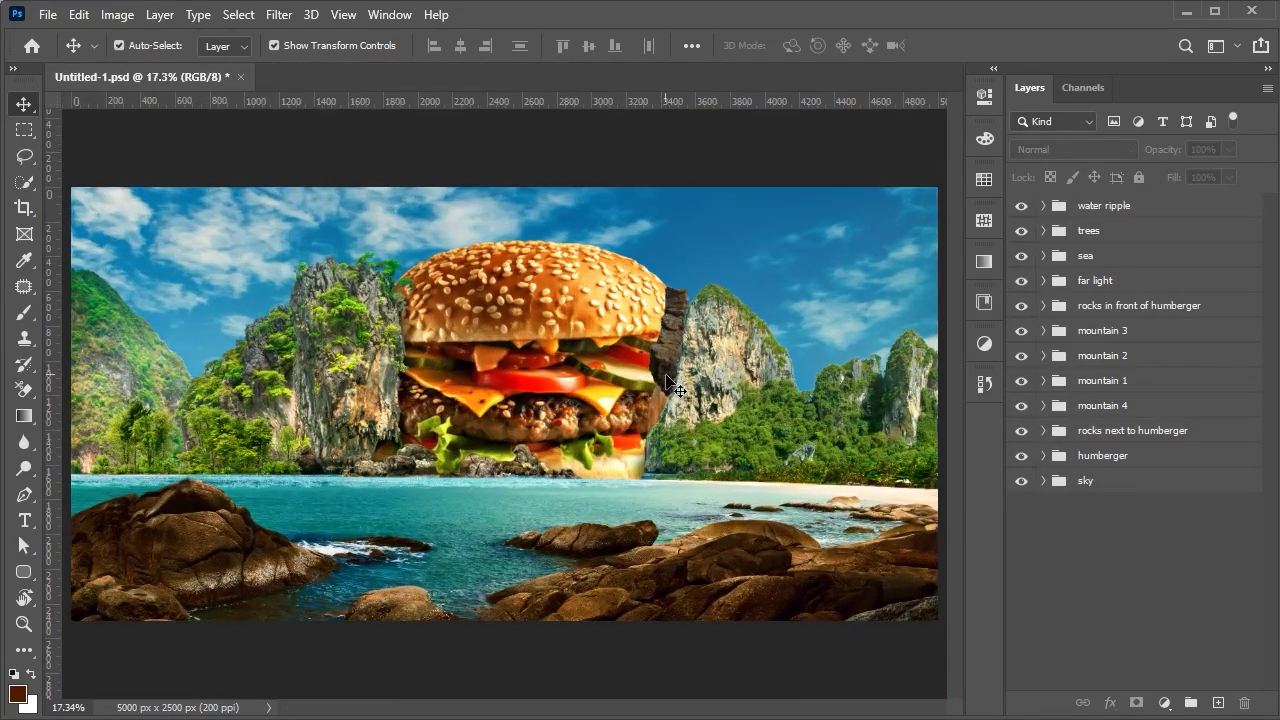
pyautogui.scroll(3, 712, 400)
pyautogui.scroll(2, 740, 425)
# - Add an Exposure adjustment at -6.33 to the humberger group and invert its mask
pyautogui.click(1044, 456)
pyautogui.click(1164, 703)
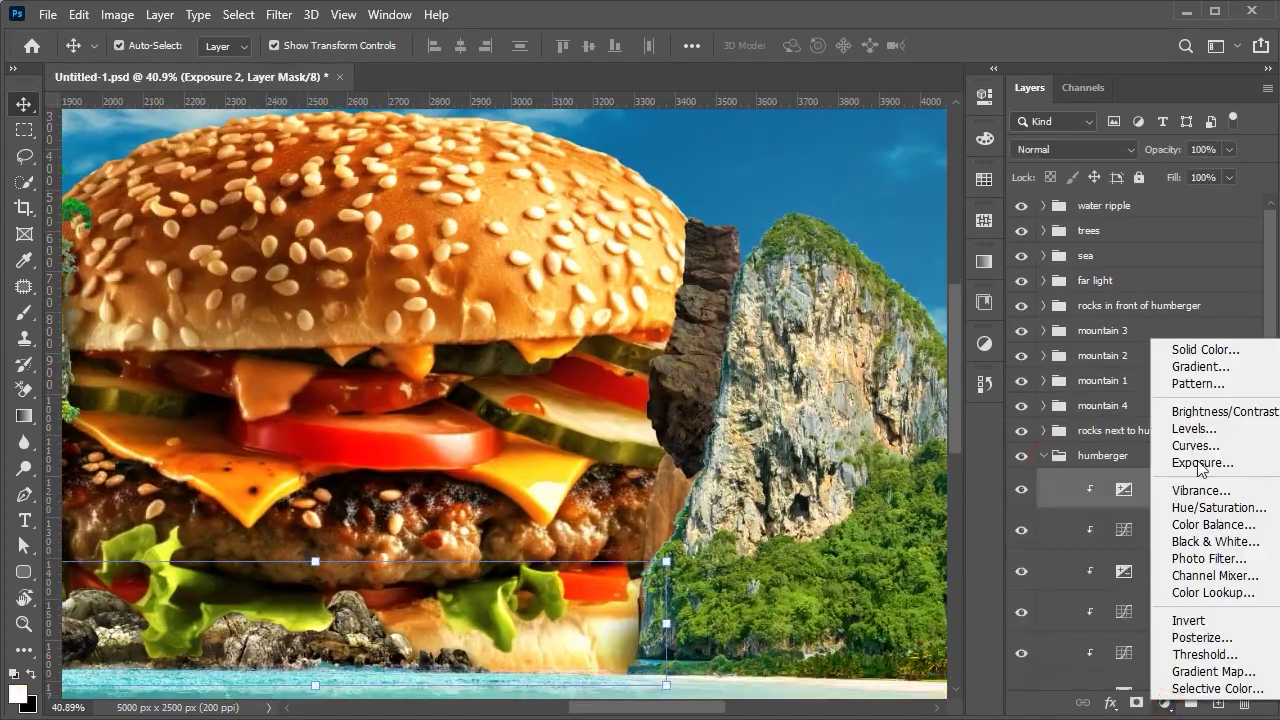
pyautogui.click(1180, 470)
pyautogui.moveTo(815, 204); pyautogui.dragTo(737, 208)
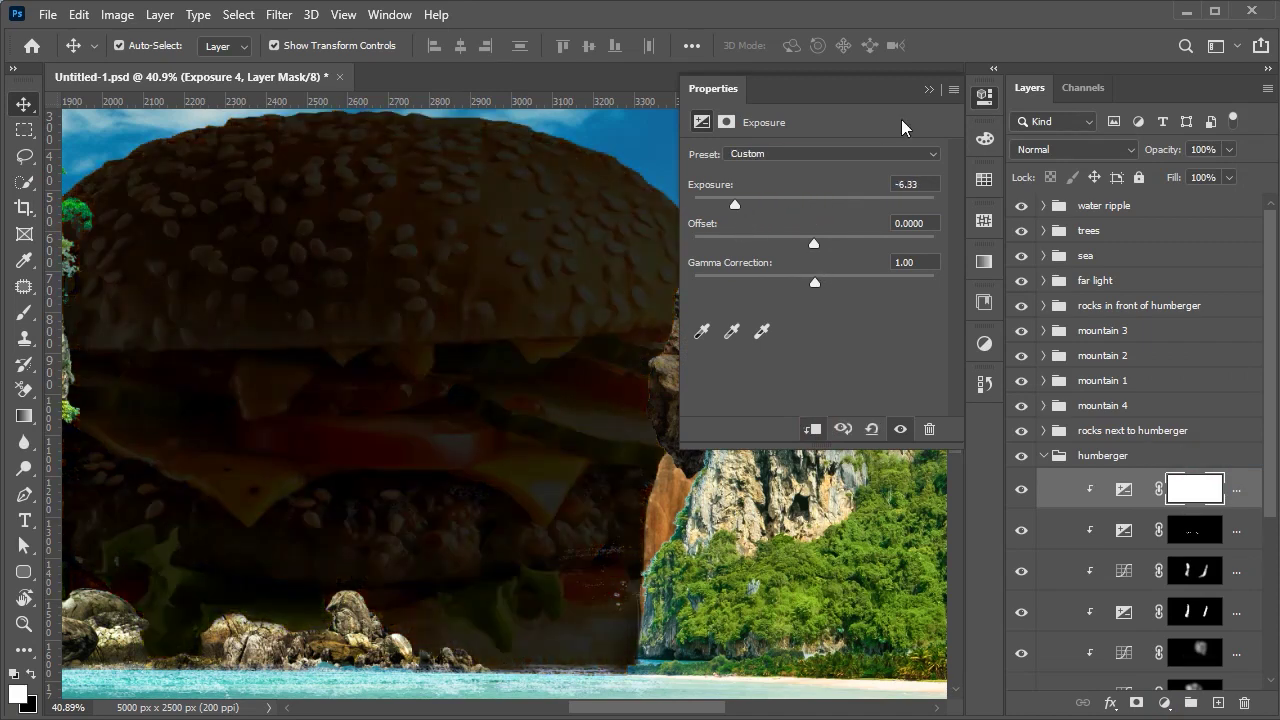
pyautogui.click(929, 89)
pyautogui.hotkey('ctrl', 'i')
# - Paint white with an enlarged brush to shade the burger's right edge beside the rocks
pyautogui.press('b')
pyautogui.scroll(2, 638, 339)
pyautogui.scroll(1, 678, 485)
pyautogui.press(']')
pyautogui.press(']')
pyautogui.press(']')
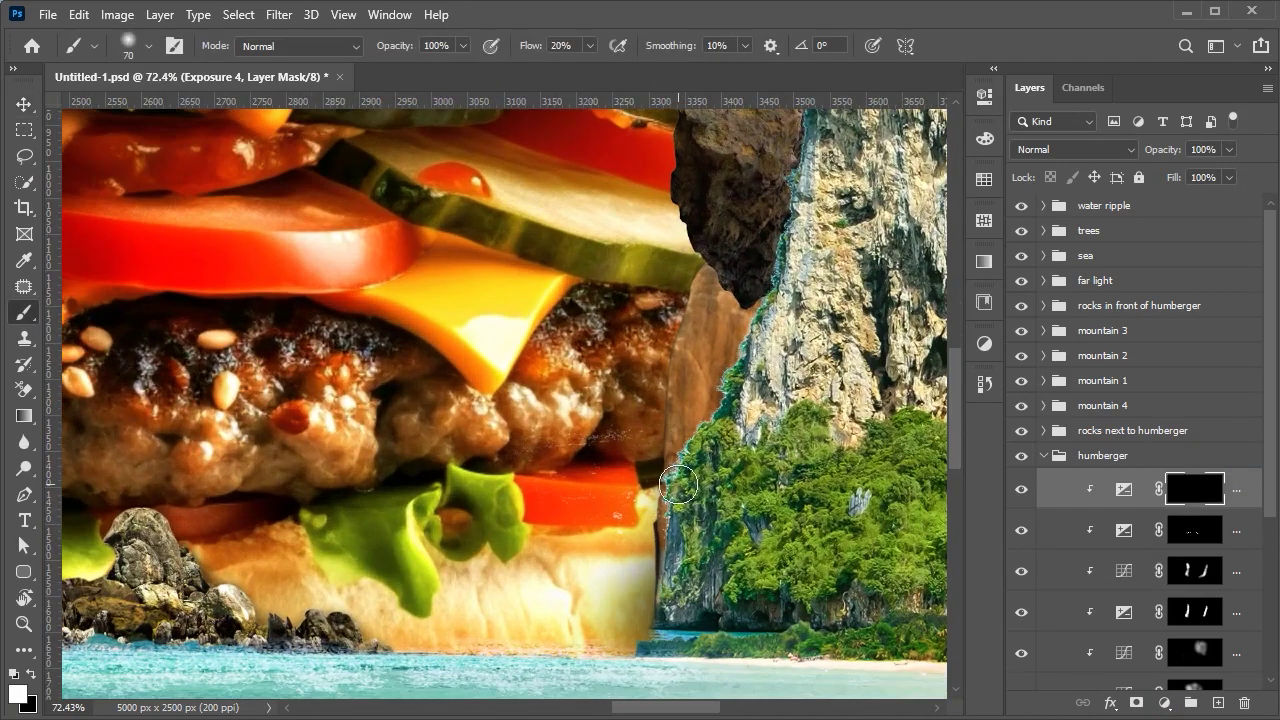
pyautogui.moveTo(703, 296); pyautogui.dragTo(611, 565)
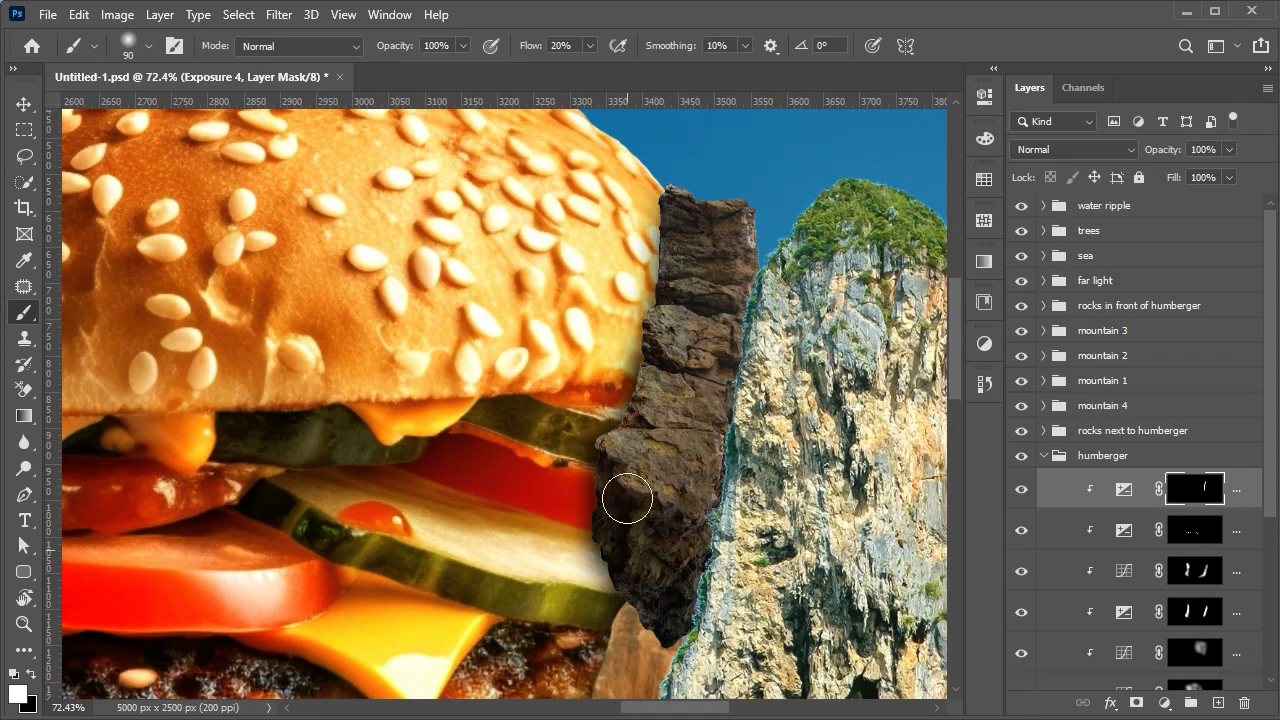
pyautogui.moveTo(640, 625); pyautogui.dragTo(679, 437)
pyautogui.moveTo(645, 545); pyautogui.dragTo(626, 420)
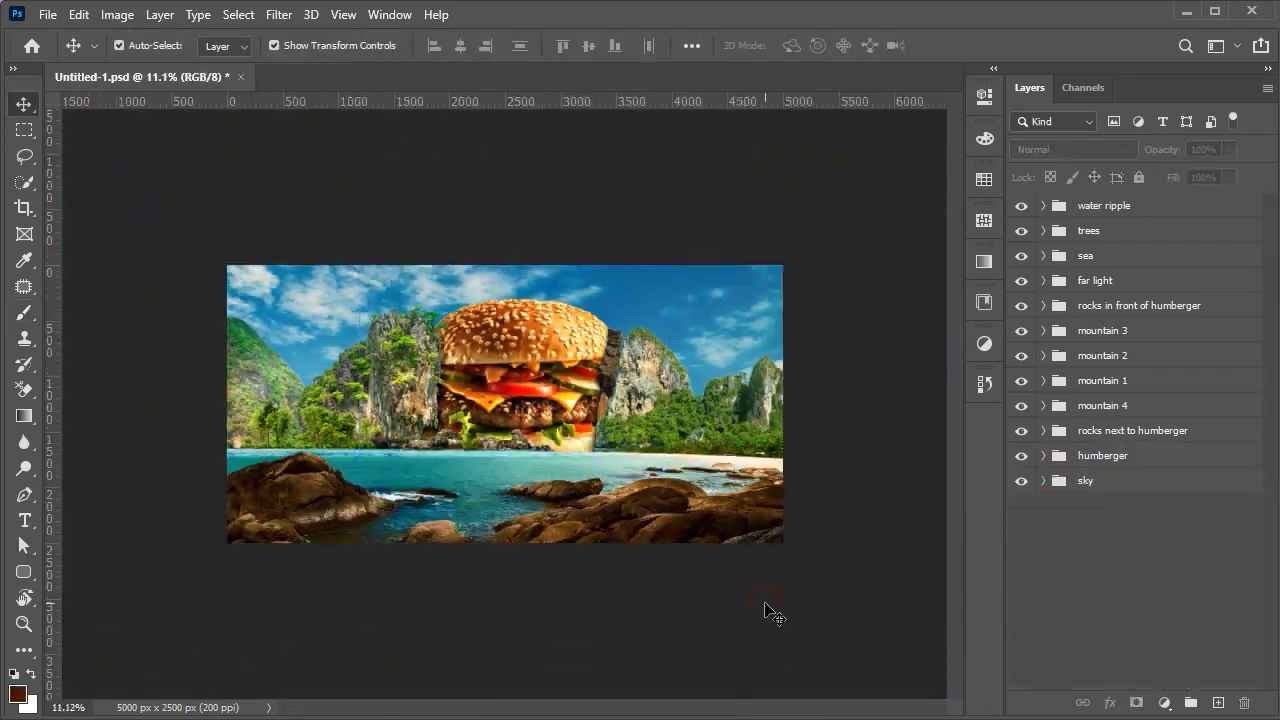
# - Open the rocky arch photo and add Black & White with reds, yellows, greens at -200
pyautogui.hotkey('alt', 'Tab')
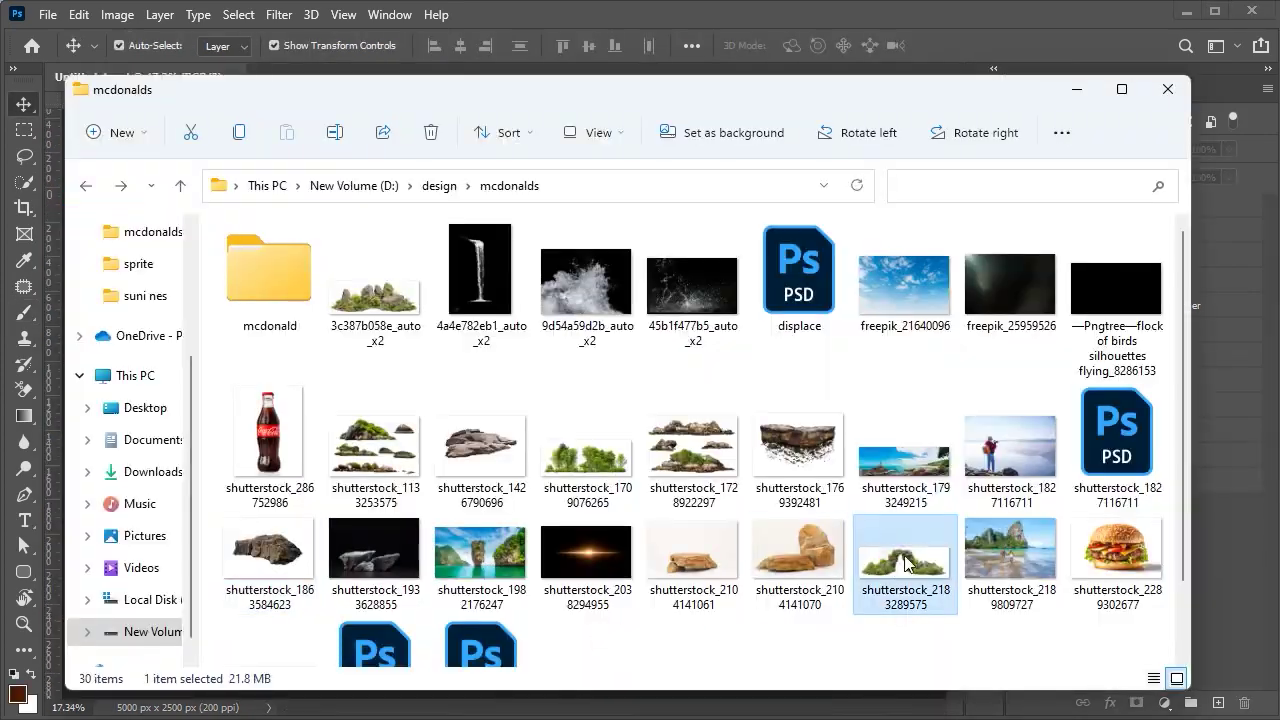
pyautogui.moveTo(908, 563); pyautogui.dragTo(786, 171)
pyautogui.click(1164, 703)
pyautogui.click(1200, 540)
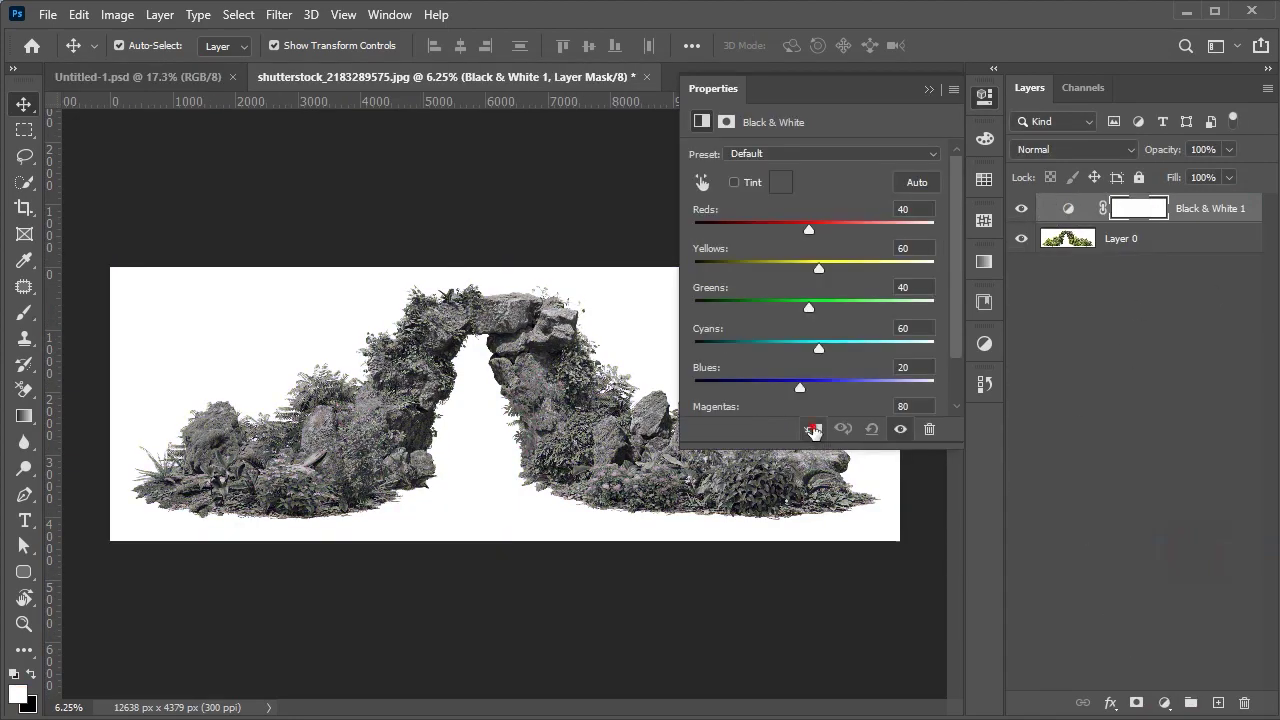
pyautogui.moveTo(809, 307); pyautogui.dragTo(657, 318)
pyautogui.moveTo(819, 268); pyautogui.dragTo(700, 272)
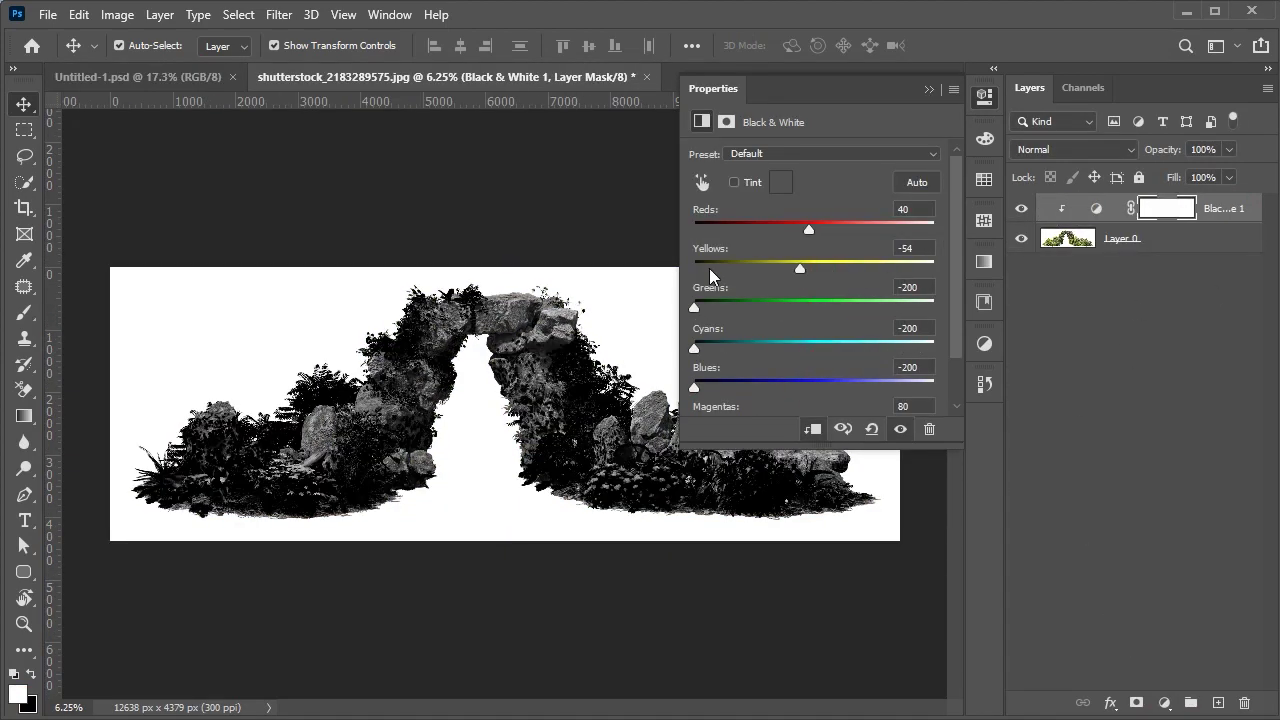
pyautogui.moveTo(809, 229); pyautogui.dragTo(690, 230)
# - Add a Levels adjustment darkening the midtones until the arch turns solid black
pyautogui.click(1164, 703)
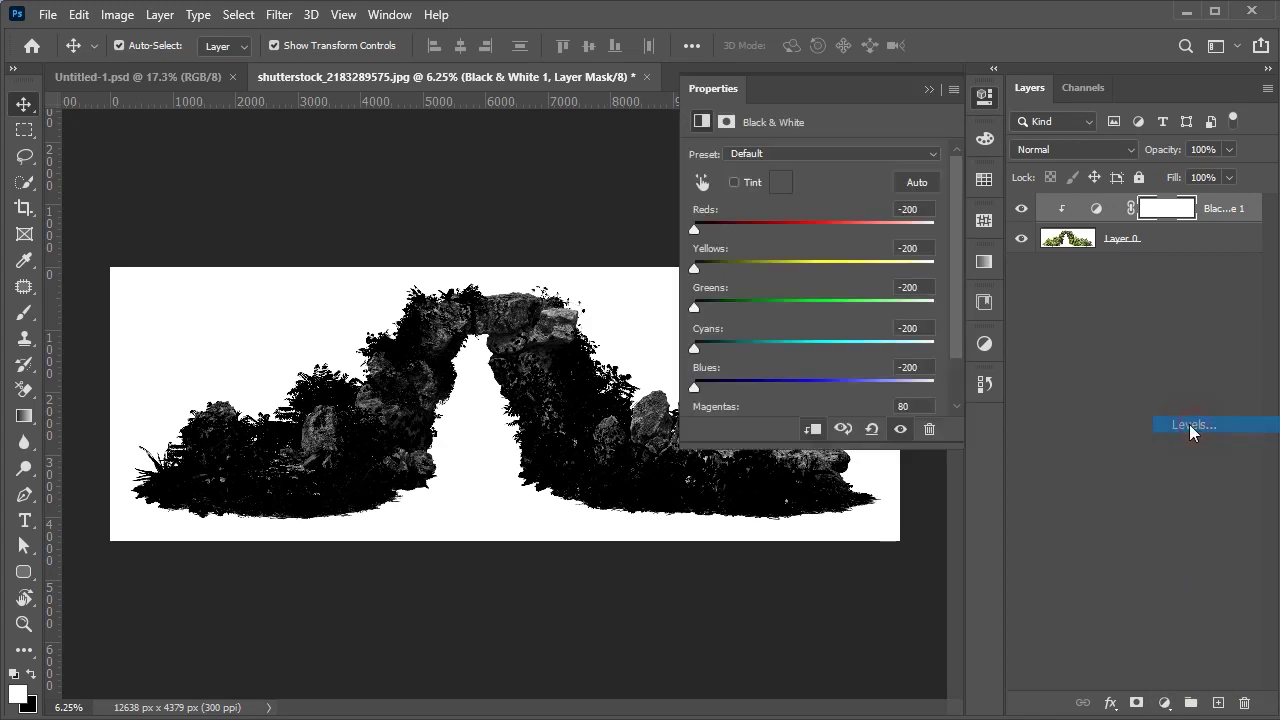
pyautogui.click(1189, 426)
pyautogui.moveTo(829, 300); pyautogui.dragTo(907, 312)
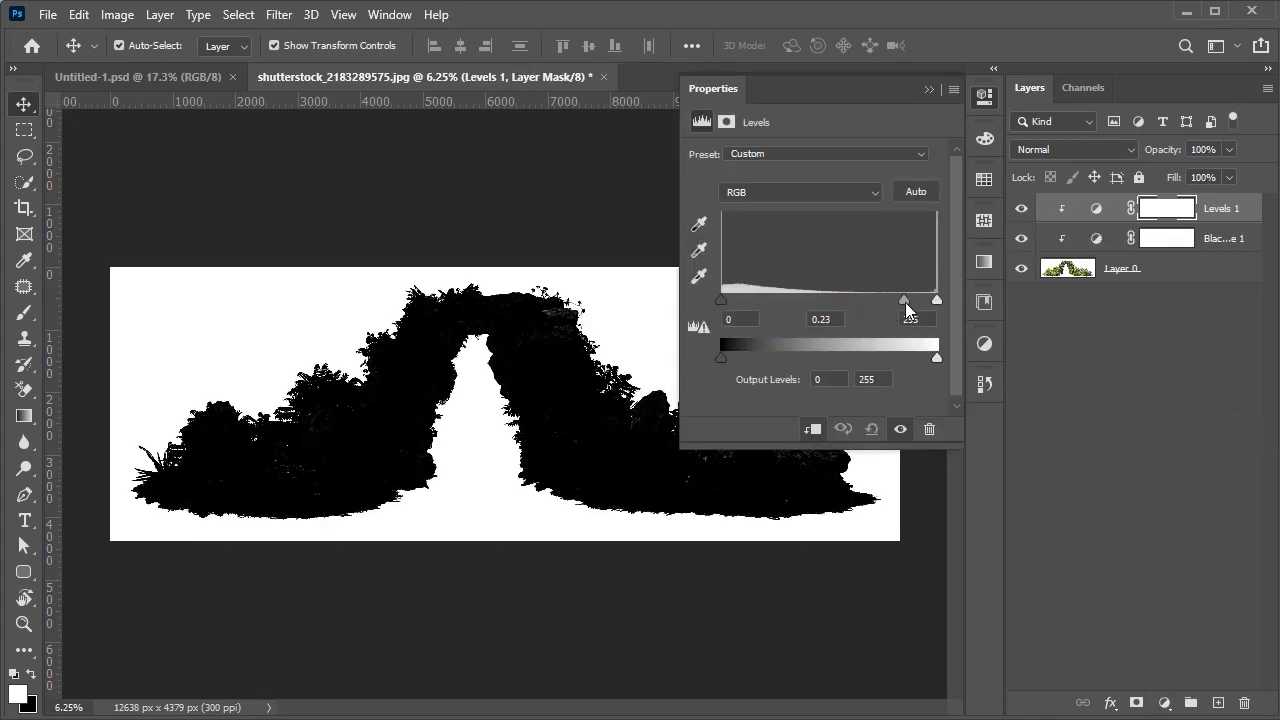
pyautogui.click(933, 91)
pyautogui.click(1083, 87)
pyautogui.click(1018, 141)
pyautogui.click(1018, 164)
pyautogui.click(1029, 87)
# - Add an inverted layer mask to the arch and delete the helper adjustment layers
pyautogui.click(1136, 703)
pyautogui.hotkey('ctrl', 'i')
pyautogui.click(1021, 208)
pyautogui.click(1021, 238)
pyautogui.click(1221, 208)
pyautogui.press('Delete')
pyautogui.press('Delete')
# - Apply the layer mask and drop the cut-out arch into the burger composition
pyautogui.rightClick(1140, 208)
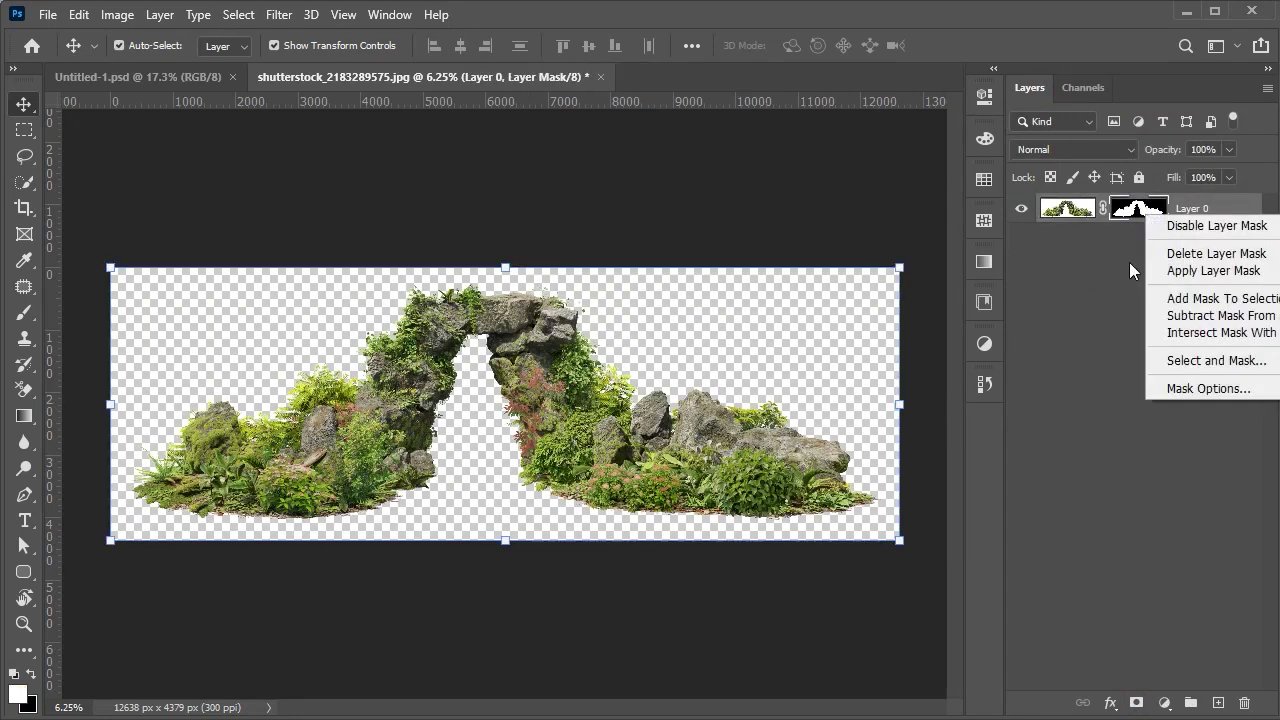
pyautogui.click(1214, 271)
pyautogui.moveTo(533, 377)
pyautogui.mouseDown()
pyautogui.moveTo(198, 80)
pyautogui.moveTo(536, 378)
pyautogui.mouseUp()
pyautogui.click(1122, 218)
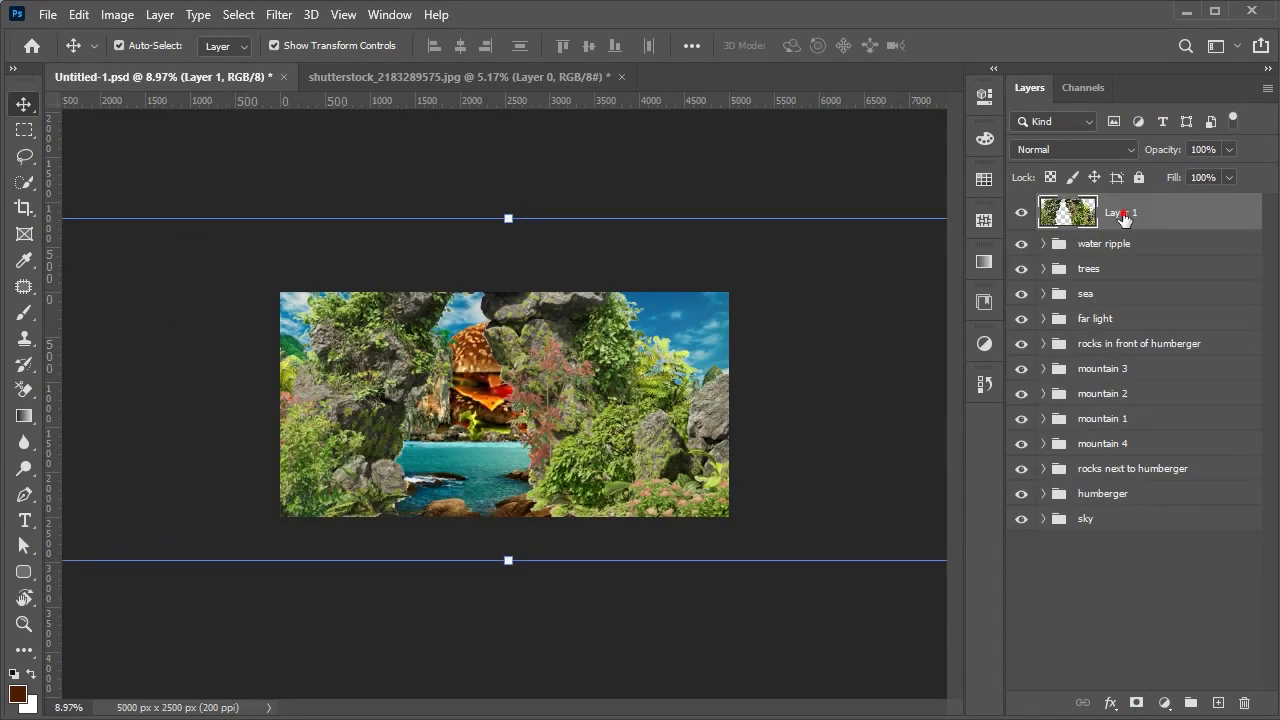
# - Convert the arch to a smart object, scale it to about 13%, and place it on the beach
pyautogui.rightClick(1123, 218)
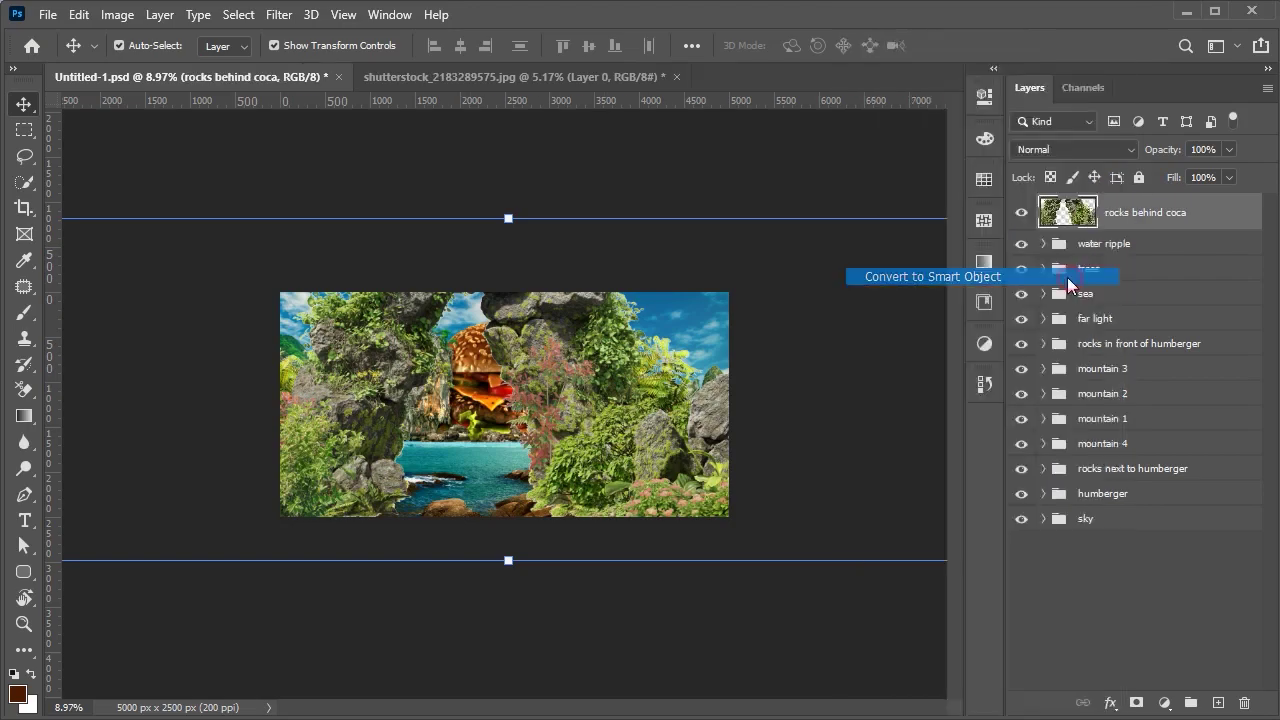
pyautogui.click(1071, 246)
pyautogui.hotkey('ctrl', 't')
pyautogui.hotkey('ctrl', '0')
pyautogui.moveTo(508, 500); pyautogui.dragTo(508, 432)
pyautogui.scroll(5, 508, 432)
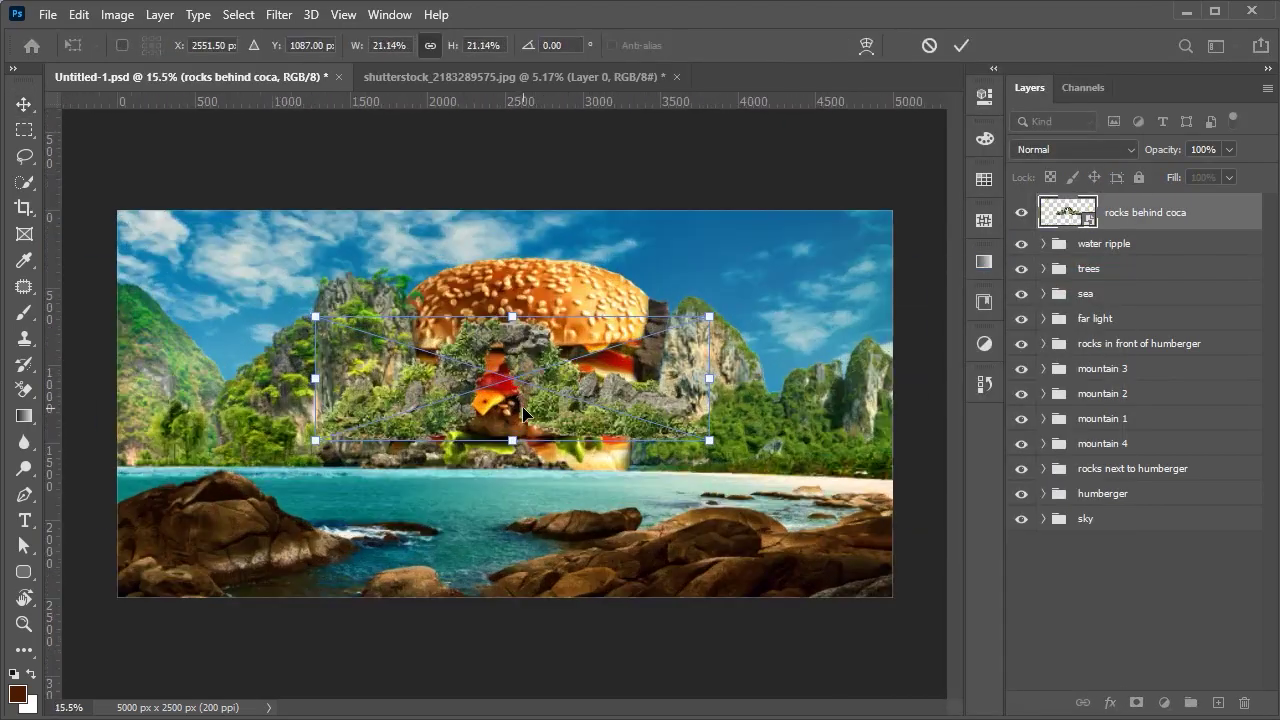
pyautogui.moveTo(600, 420); pyautogui.dragTo(693, 455)
pyautogui.scroll(2, 693, 455)
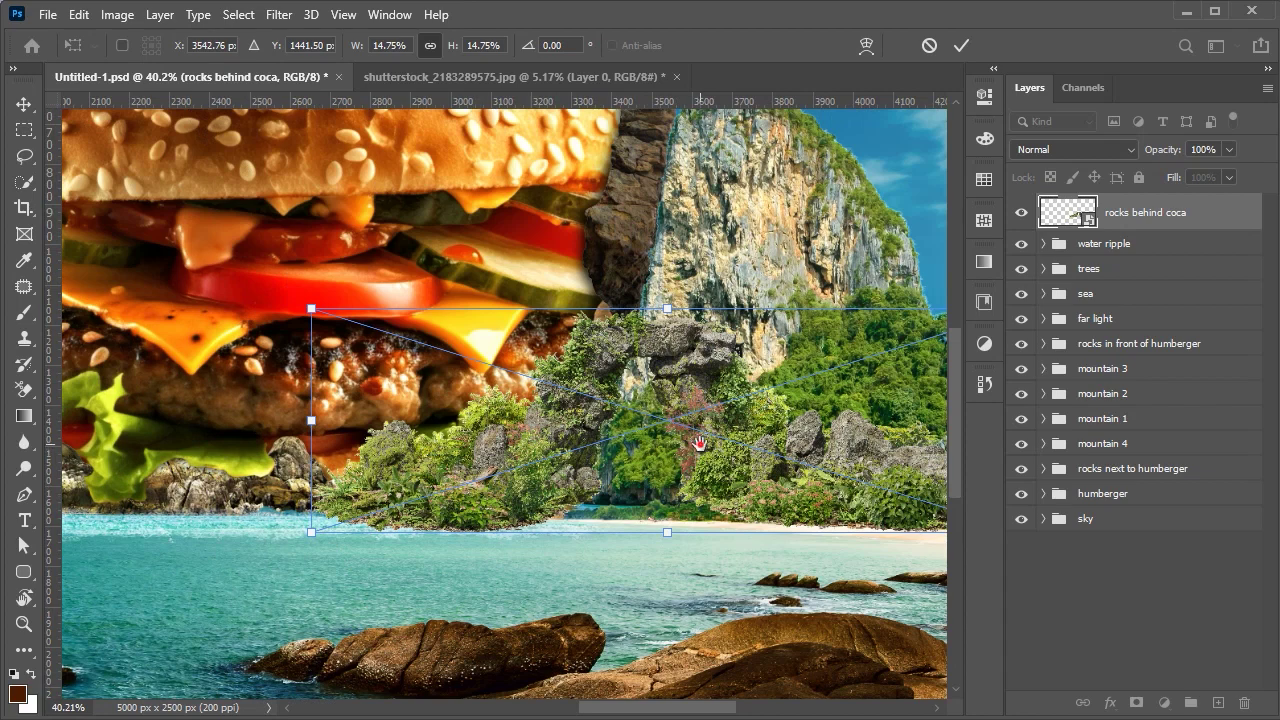
pyautogui.moveTo(640, 530); pyautogui.dragTo(650, 510)
pyautogui.moveTo(700, 440)
pyautogui.mouseDown()
pyautogui.moveTo(660, 470)
pyautogui.moveTo(600, 458)
pyautogui.mouseUp()
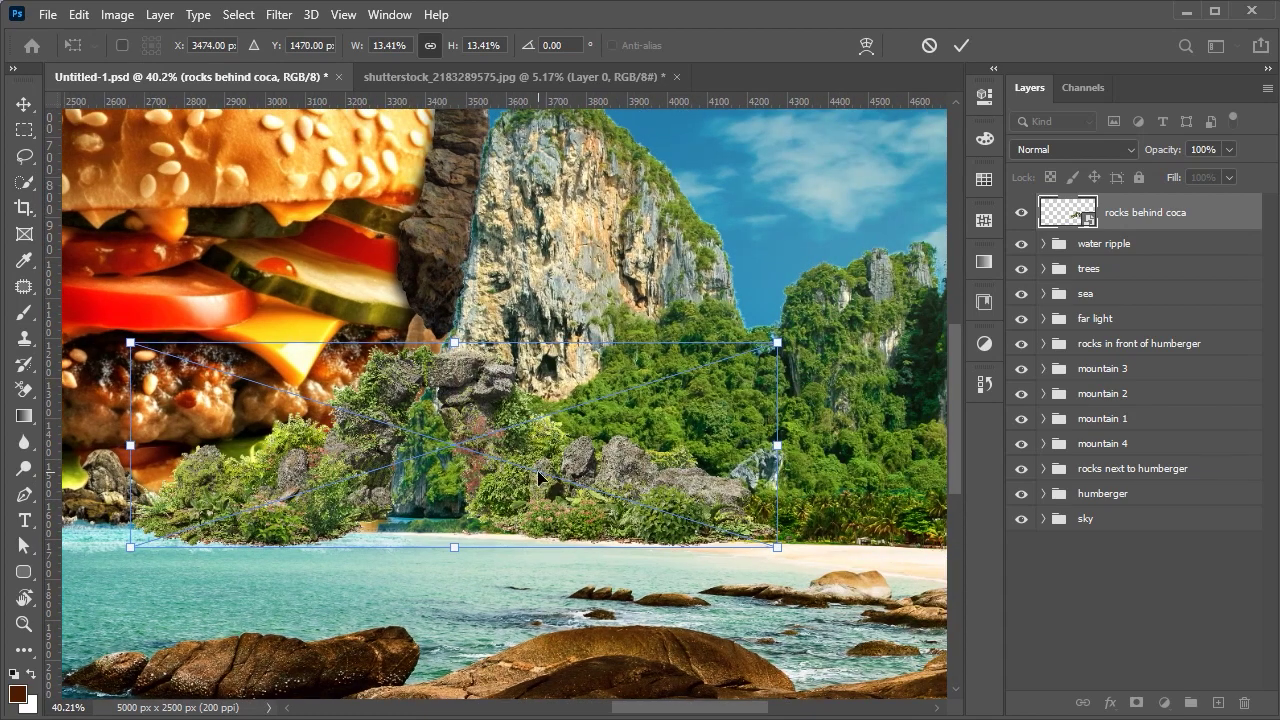
# - Warp the arch's bottom and left edges to follow the shoreline
pyautogui.rightClick(638, 440)
pyautogui.click(686, 311)
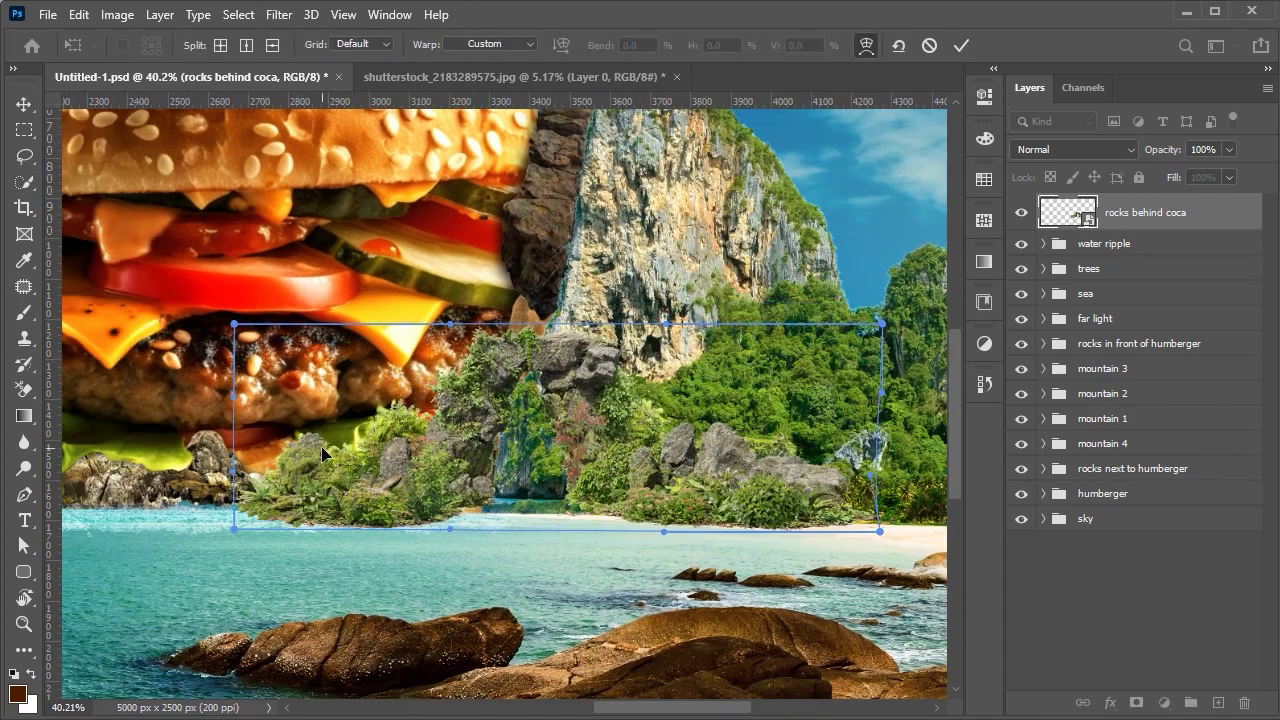
pyautogui.moveTo(450, 529); pyautogui.dragTo(404, 534)
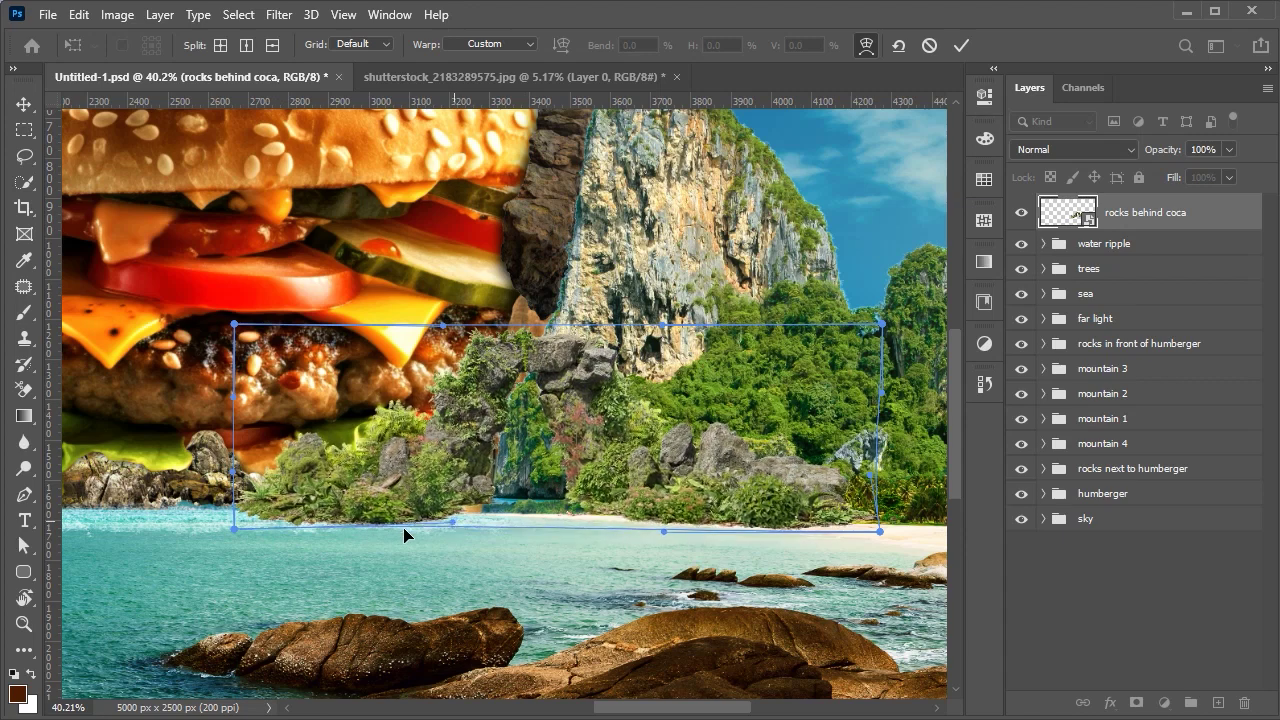
pyautogui.moveTo(230, 468); pyautogui.dragTo(225, 466)
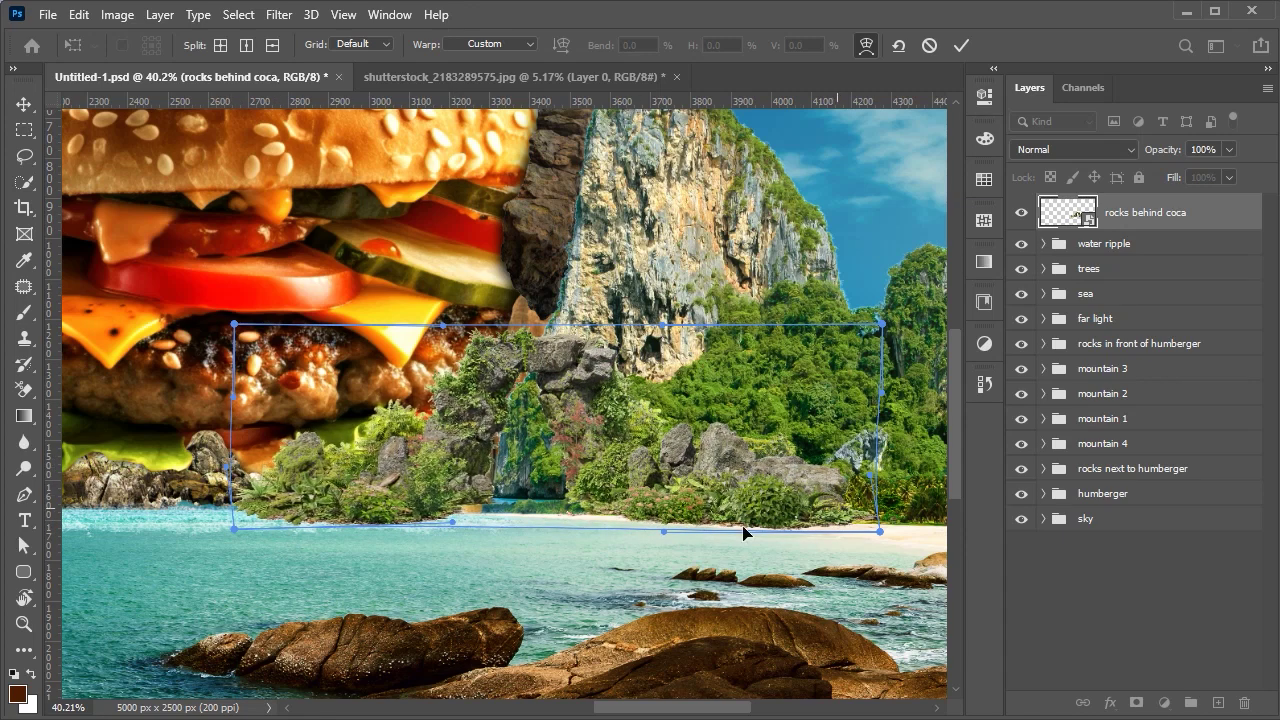
pyautogui.press('Return')
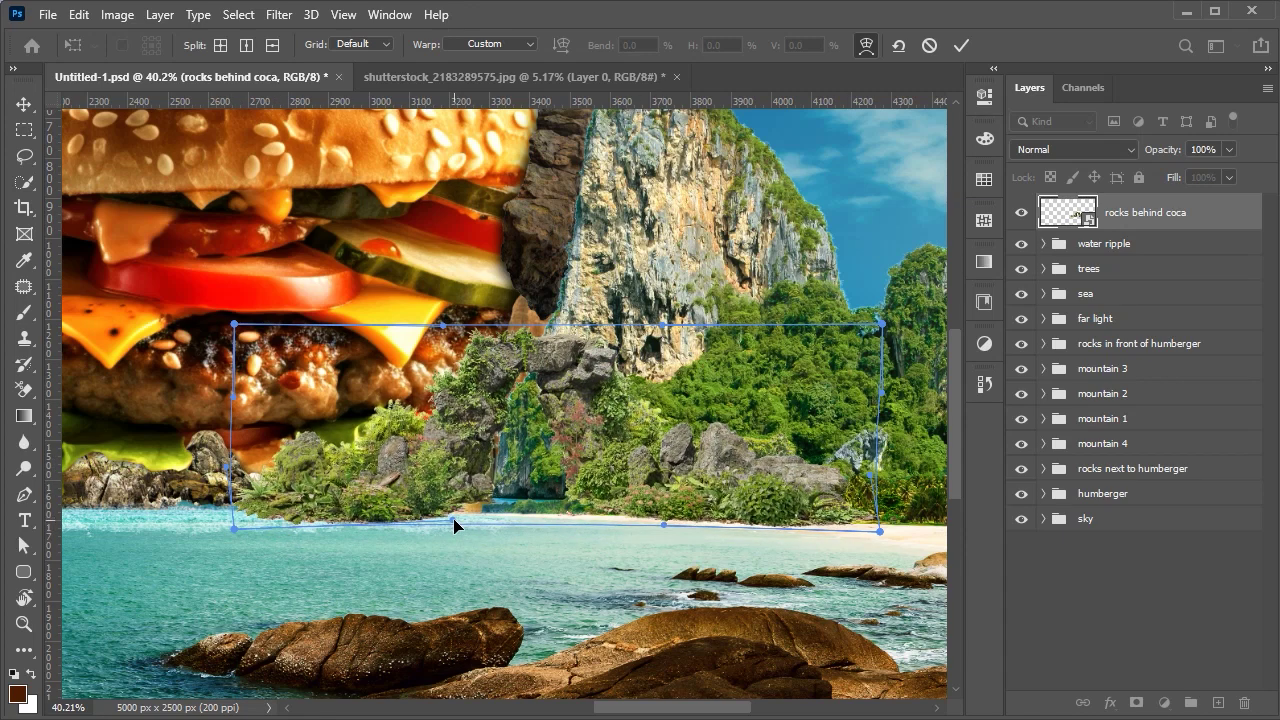
pyautogui.scroll(-2, 478, 476)
pyautogui.scroll(1, 470, 452)
pyautogui.click(1164, 703)
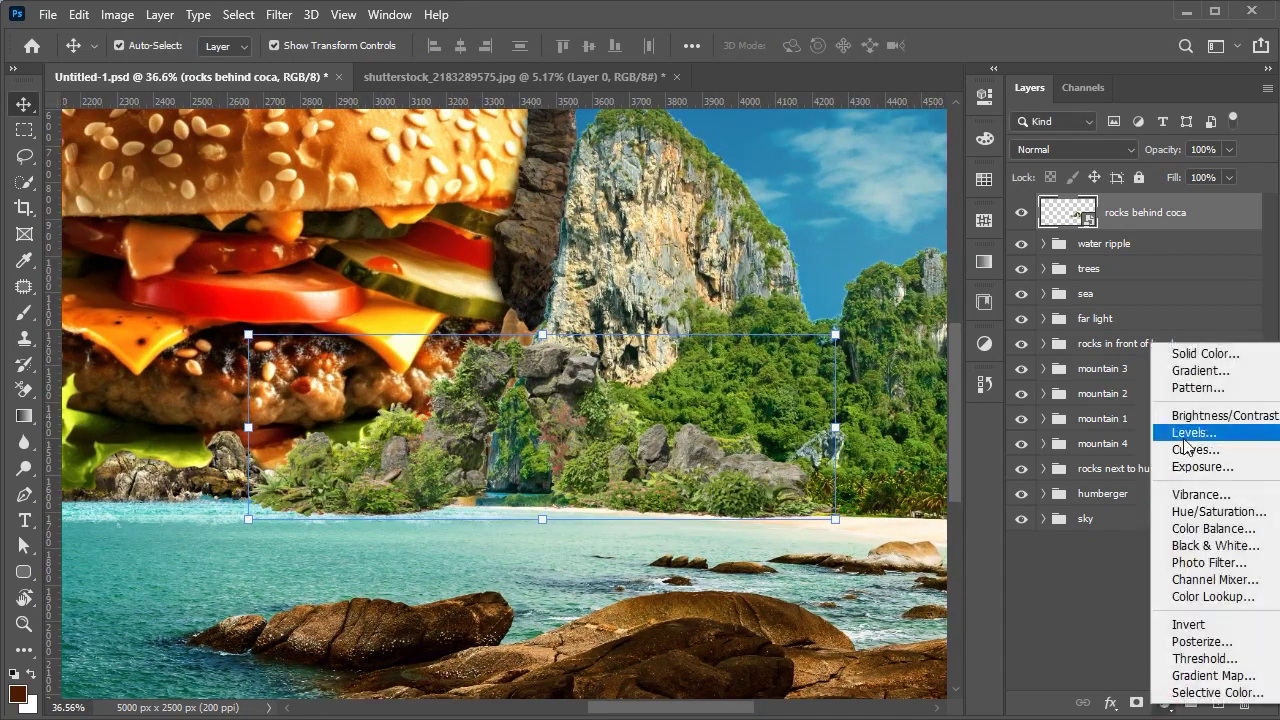
# - Add a Levels adjustment to the rocks with midtones at 0.86
pyautogui.click(1186, 437)
pyautogui.moveTo(829, 300); pyautogui.dragTo(840, 302)
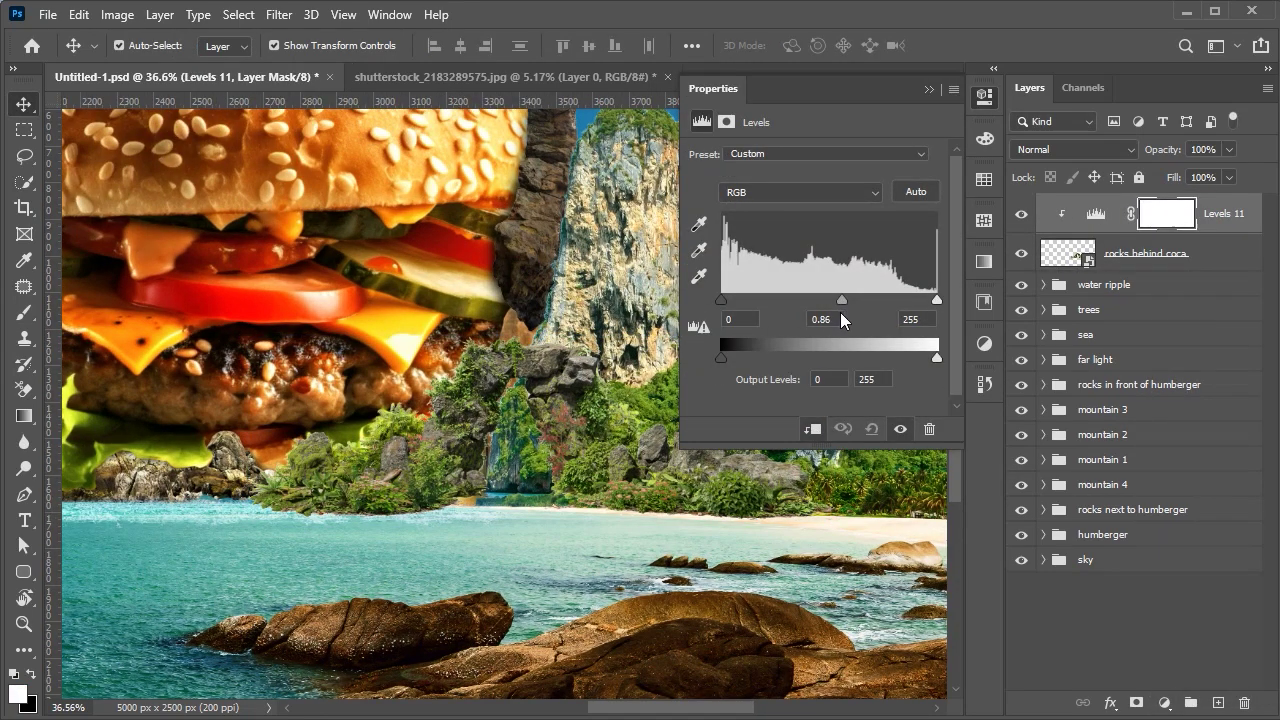
pyautogui.click(984, 97)
# - Add a Color Balance warming the midtones and nudging the highlights toward yellow and red
pyautogui.click(1164, 703)
pyautogui.click(1210, 523)
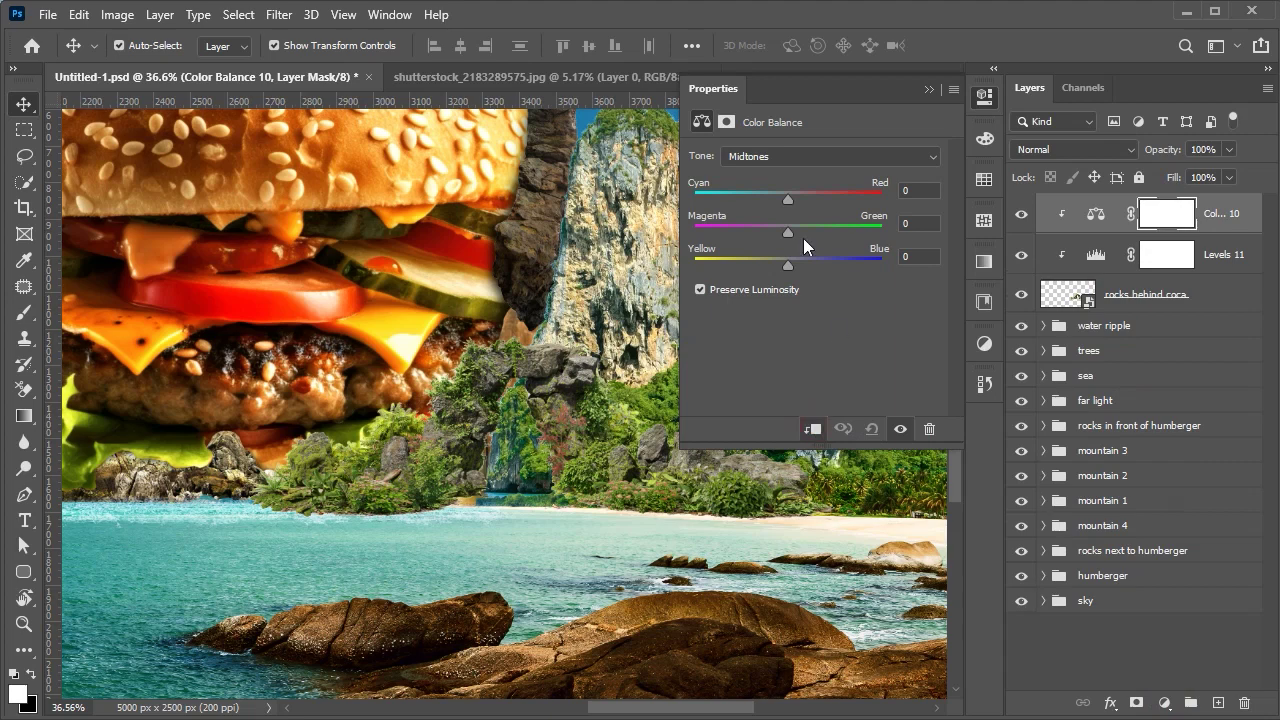
pyautogui.moveTo(776, 265)
pyautogui.mouseDown()
pyautogui.moveTo(796, 235)
pyautogui.moveTo(791, 202)
pyautogui.mouseUp()
pyautogui.click(790, 156)
pyautogui.click(778, 202)
pyautogui.moveTo(788, 265); pyautogui.dragTo(786, 268)
pyautogui.moveTo(786, 190); pyautogui.dragTo(797, 201)
pyautogui.click(984, 96)
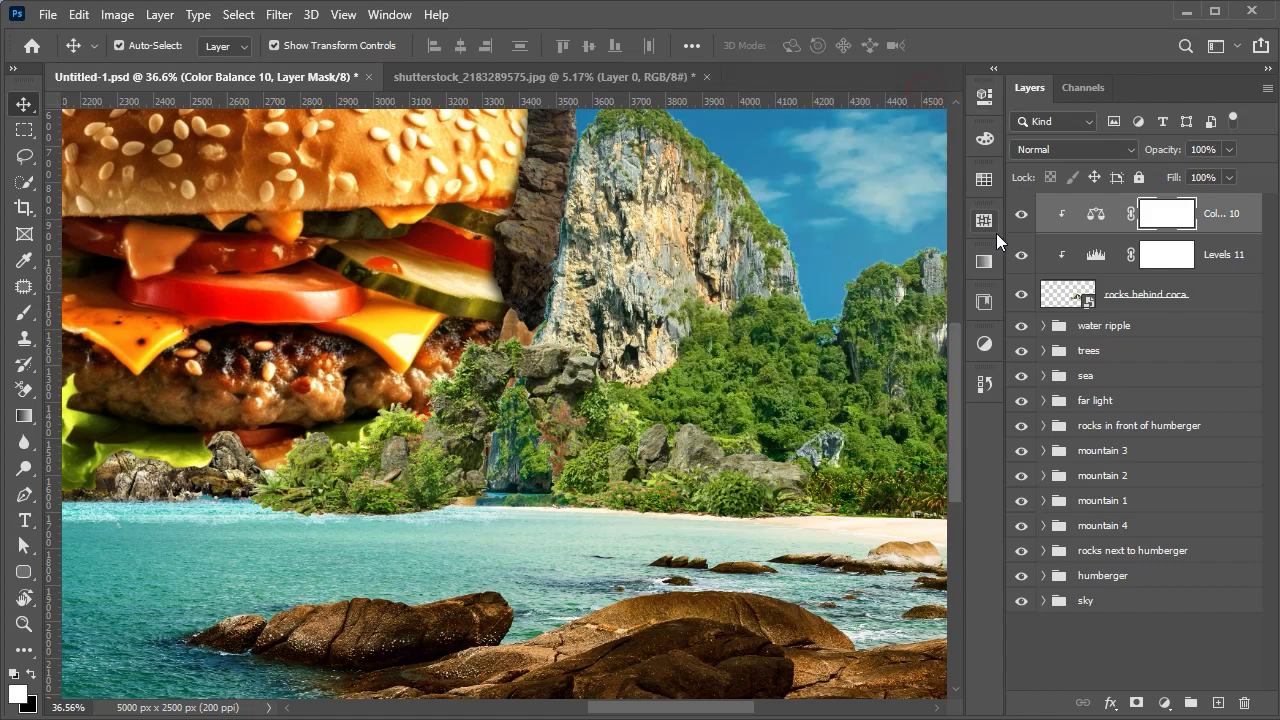
# - Group the rocks with their two adjustments as 'rocks behind coca'
pyautogui.scroll(-3, 900, 260)
pyautogui.scroll(1, 900, 260)
pyautogui.scroll(2, 900, 260)
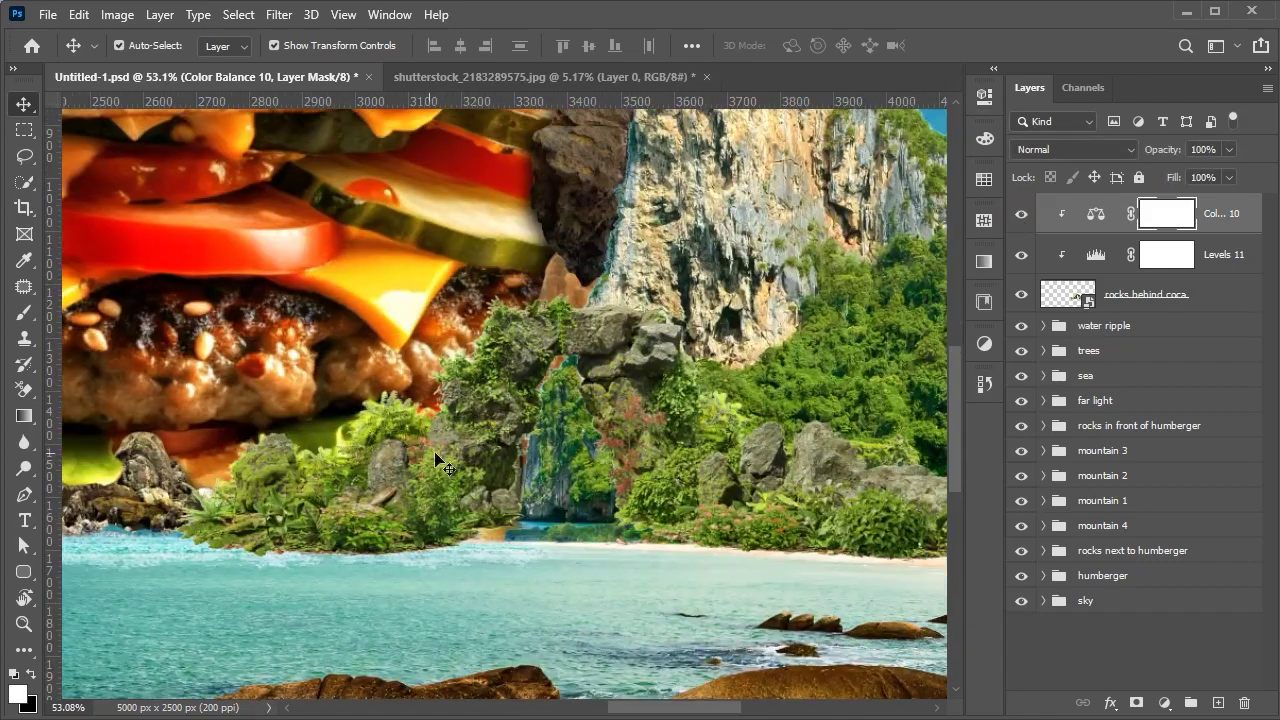
pyautogui.click(1135, 300)
pyautogui.hotkey('ctrl', 'g')
pyautogui.doubleClick(1097, 205)
pyautogui.write('rocks behind coca')
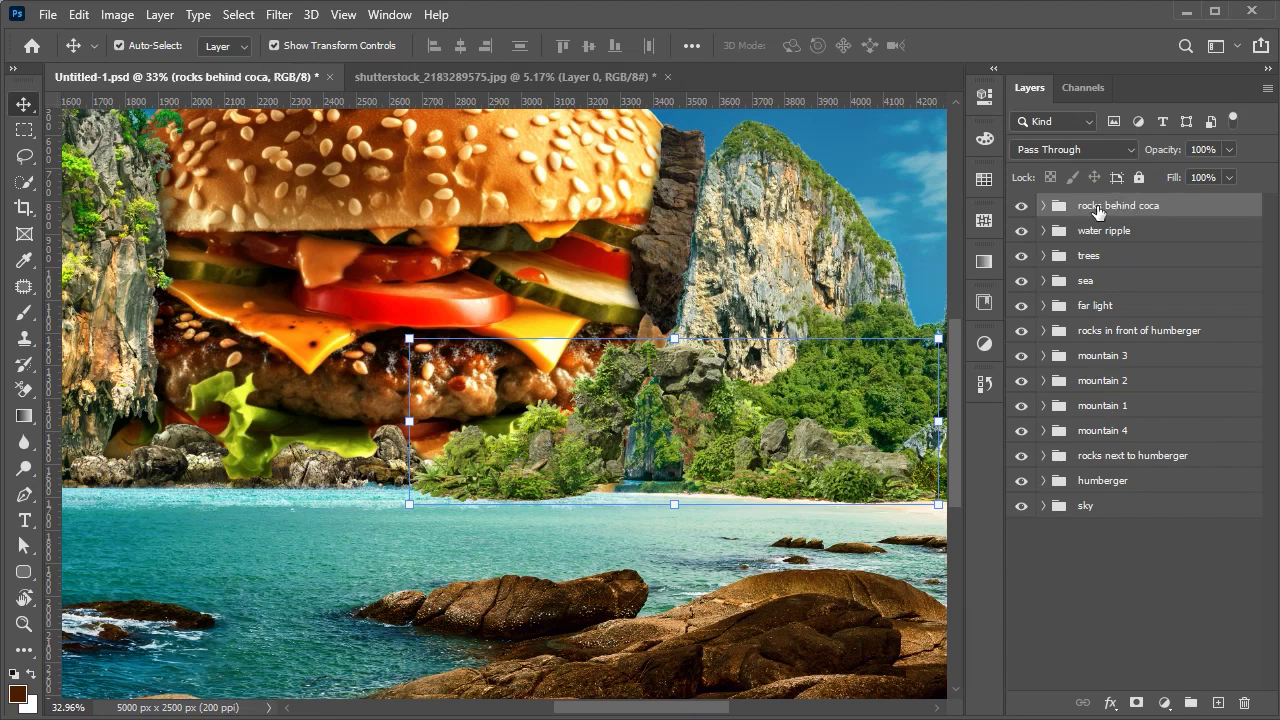
pyautogui.click(1044, 564)
# - Fit the composite on screen and close the shutterstock source document
pyautogui.hotkey('ctrl', '0')
pyautogui.click(577, 76)
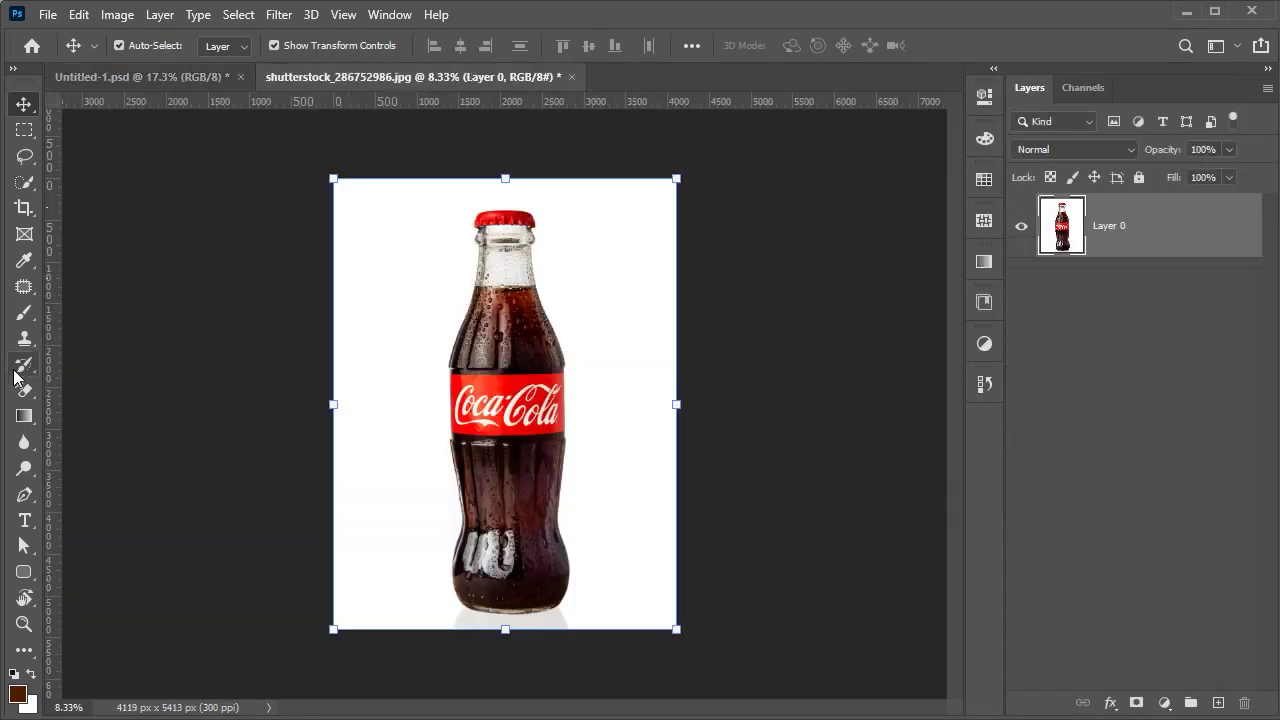
pyautogui.rightClick(24, 389)
# - Erase the bottle's white background with the Background Eraser at 30% tolerance
pyautogui.click(91, 409)
pyautogui.click(483, 45)
pyautogui.write('30')
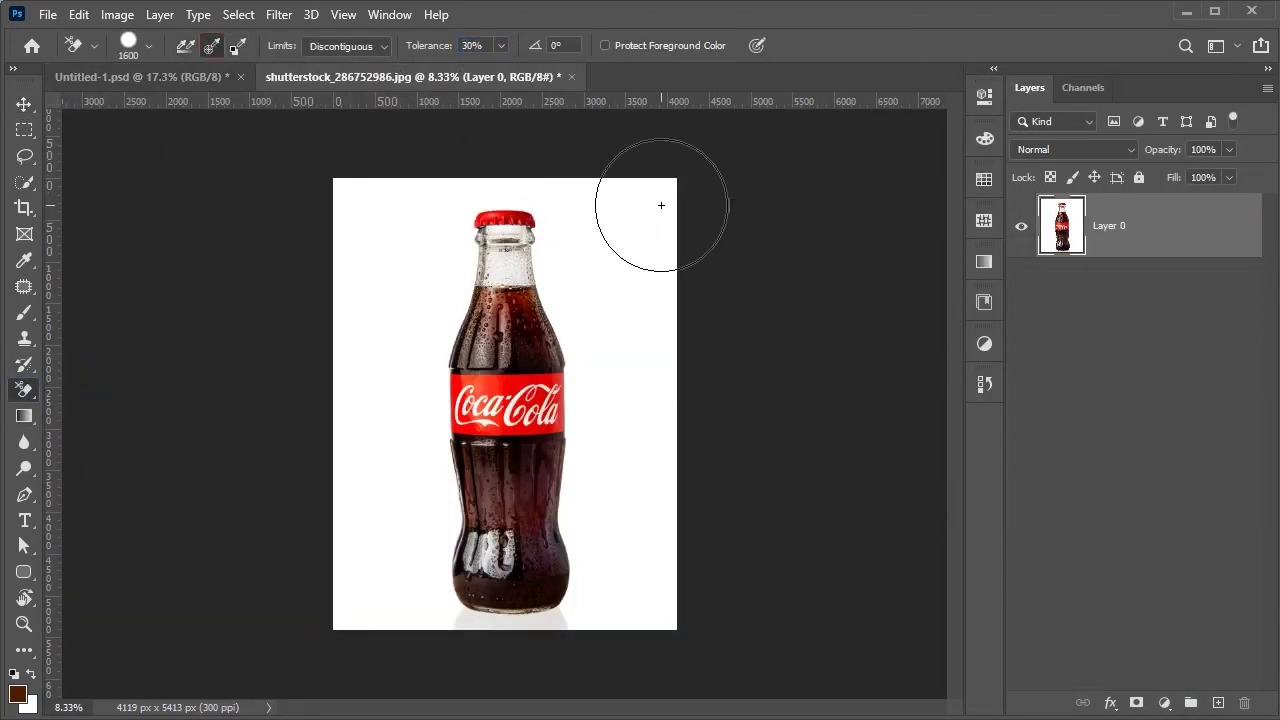
pyautogui.click(1021, 290)
pyautogui.moveTo(600, 210)
pyautogui.mouseDown()
pyautogui.moveTo(314, 364)
pyautogui.moveTo(330, 600)
pyautogui.mouseUp()
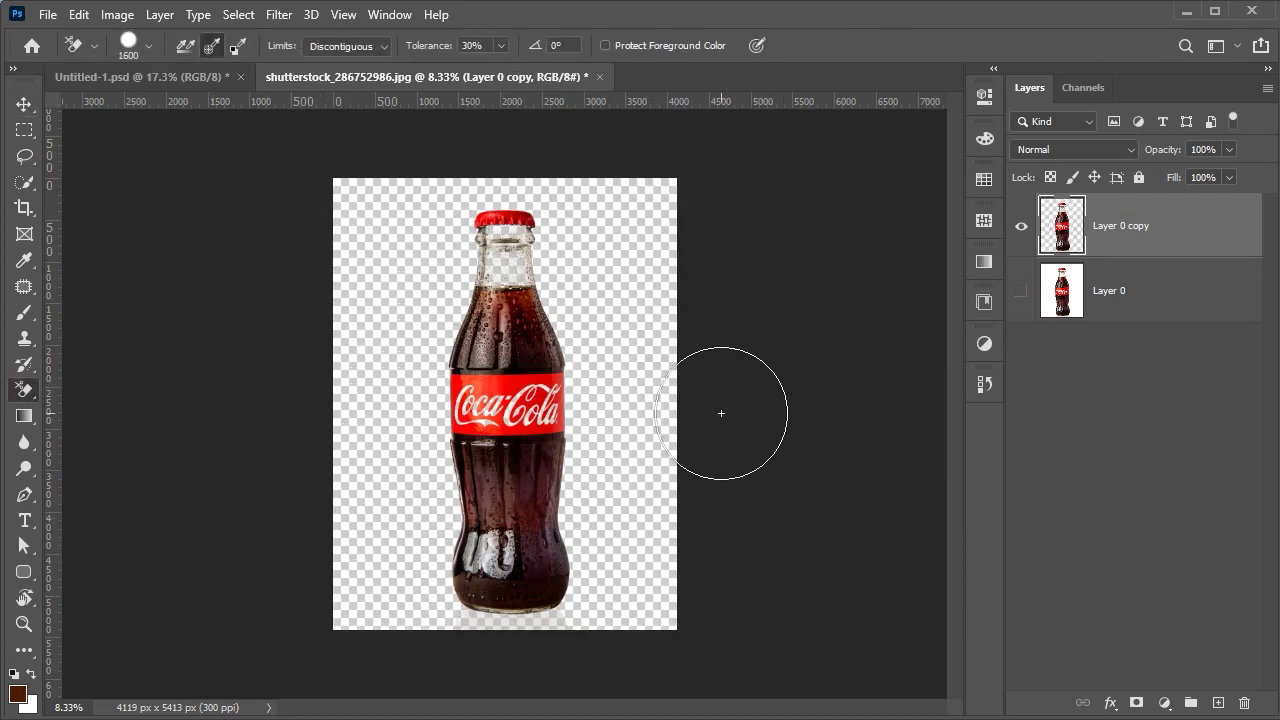
pyautogui.scroll(5, 508, 408)
# - Trace the red label with a Pen path and copy it onto its own layer
pyautogui.click(1137, 290)
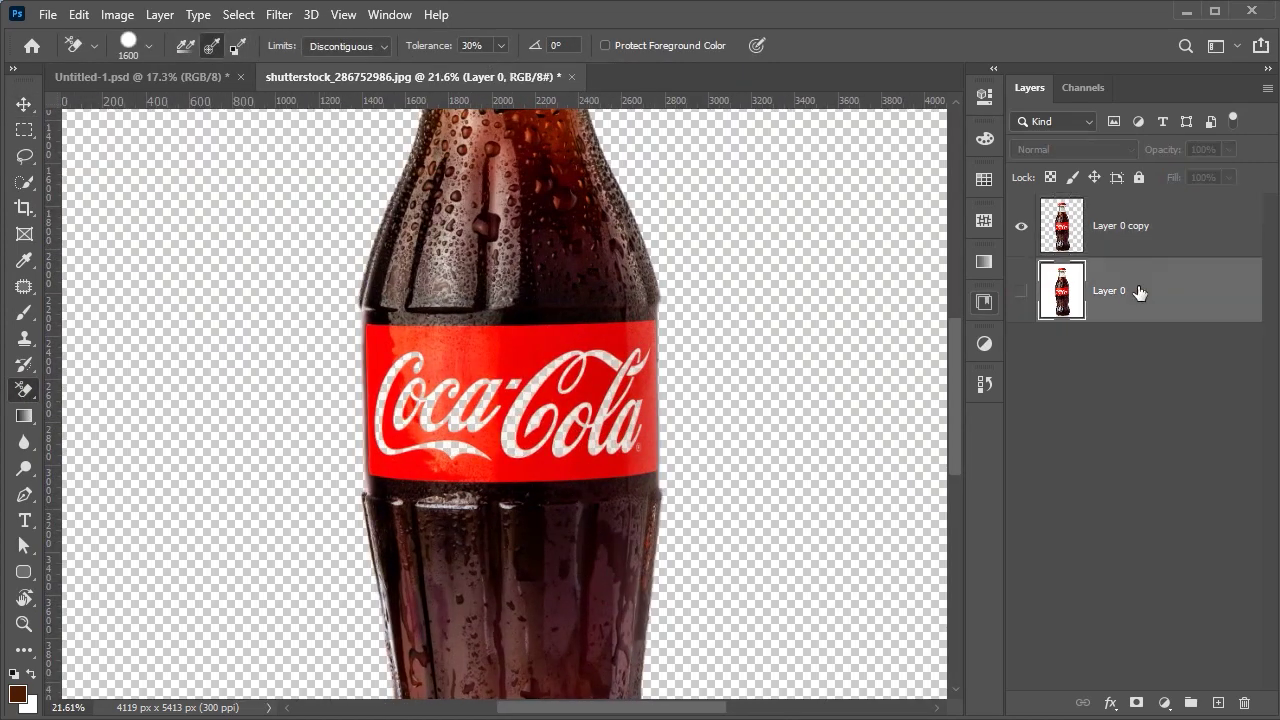
pyautogui.press('p')
pyautogui.scroll(2, 668, 328)
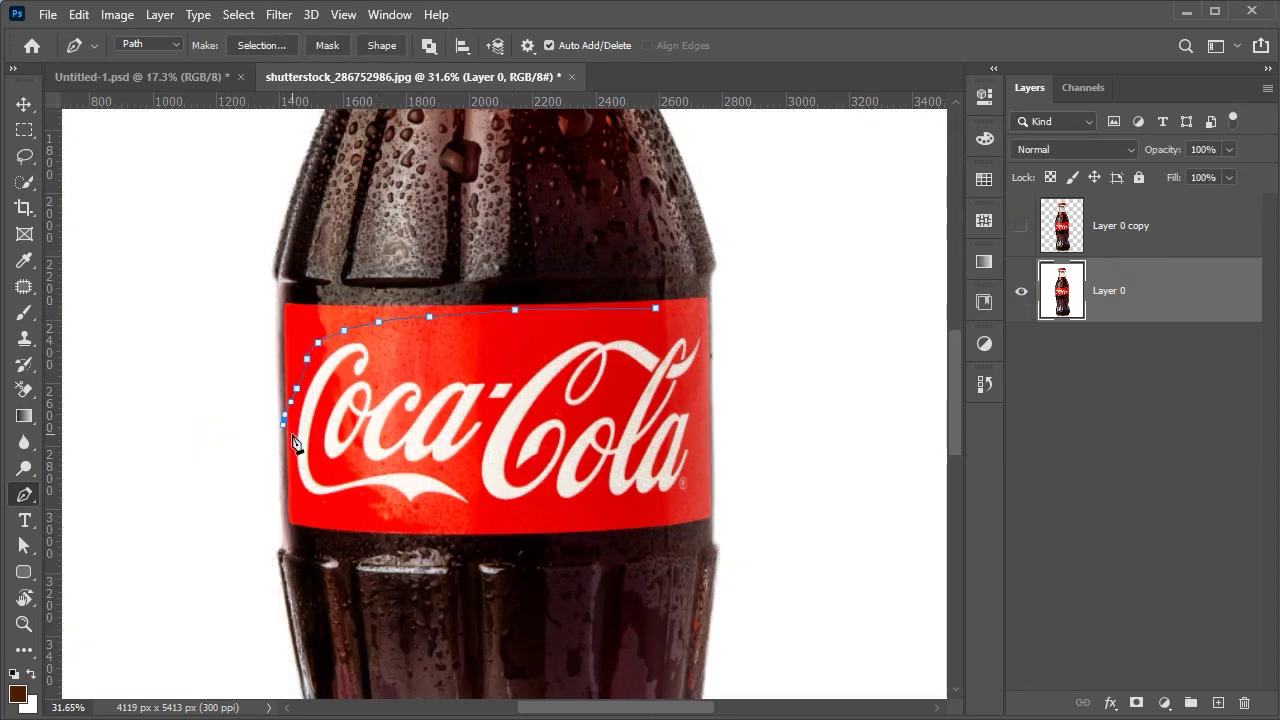
pyautogui.scroll(2, 293, 443)
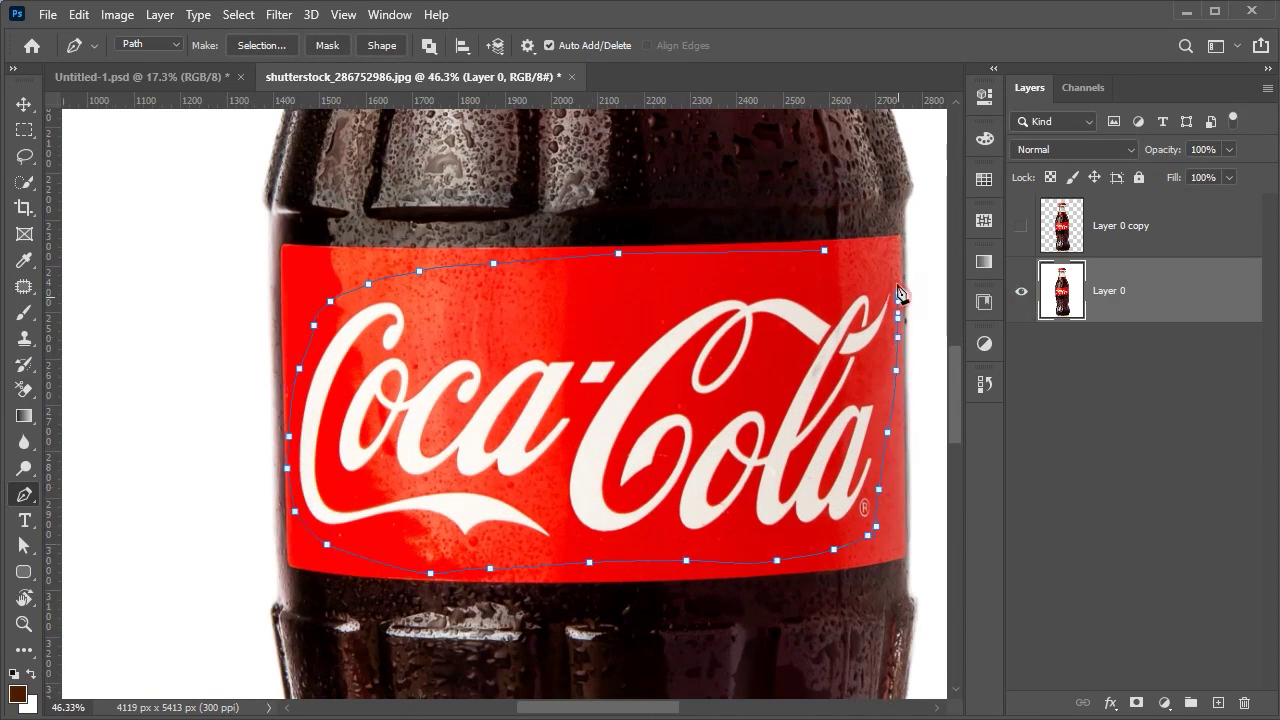
pyautogui.click(262, 45)
pyautogui.press('Return')
pyautogui.hotkey('ctrl', 'j')
pyautogui.press('v')
pyautogui.click(1021, 225)
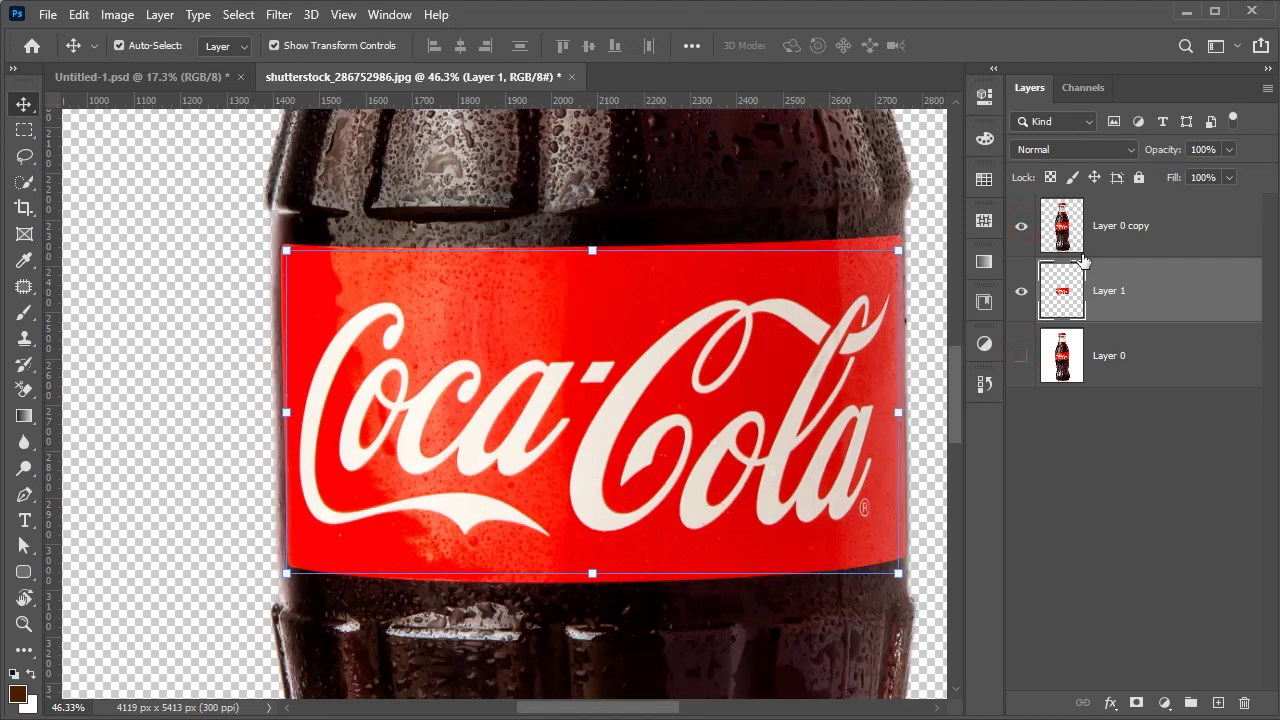
pyautogui.hotkey('ctrl', '-')
pyautogui.hotkey('ctrl', '-')
pyautogui.hotkey('ctrl', '-')
pyautogui.hotkey('ctrl', '-')
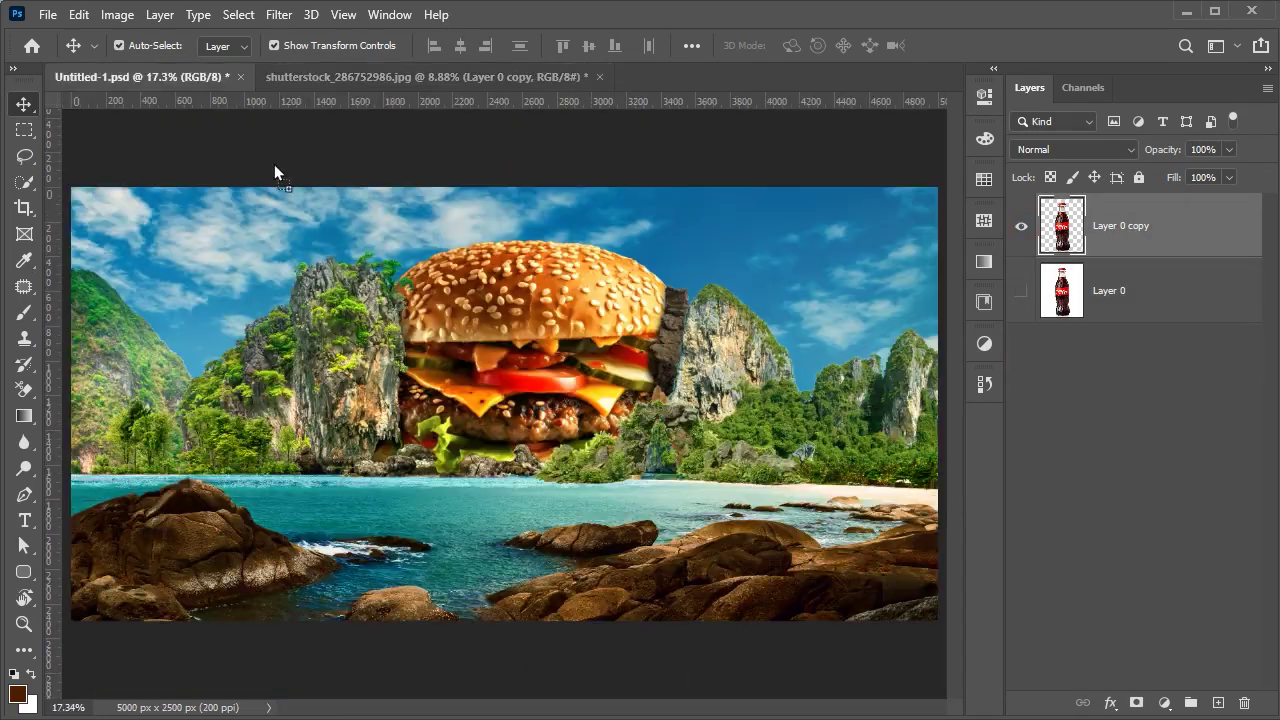
# - Bring the bottle in as a smart object, scaled small on the shoreline right of the burger
pyautogui.moveTo(1130, 232); pyautogui.dragTo(1118, 212)
pyautogui.rightClick(1116, 212)
pyautogui.click(950, 243)
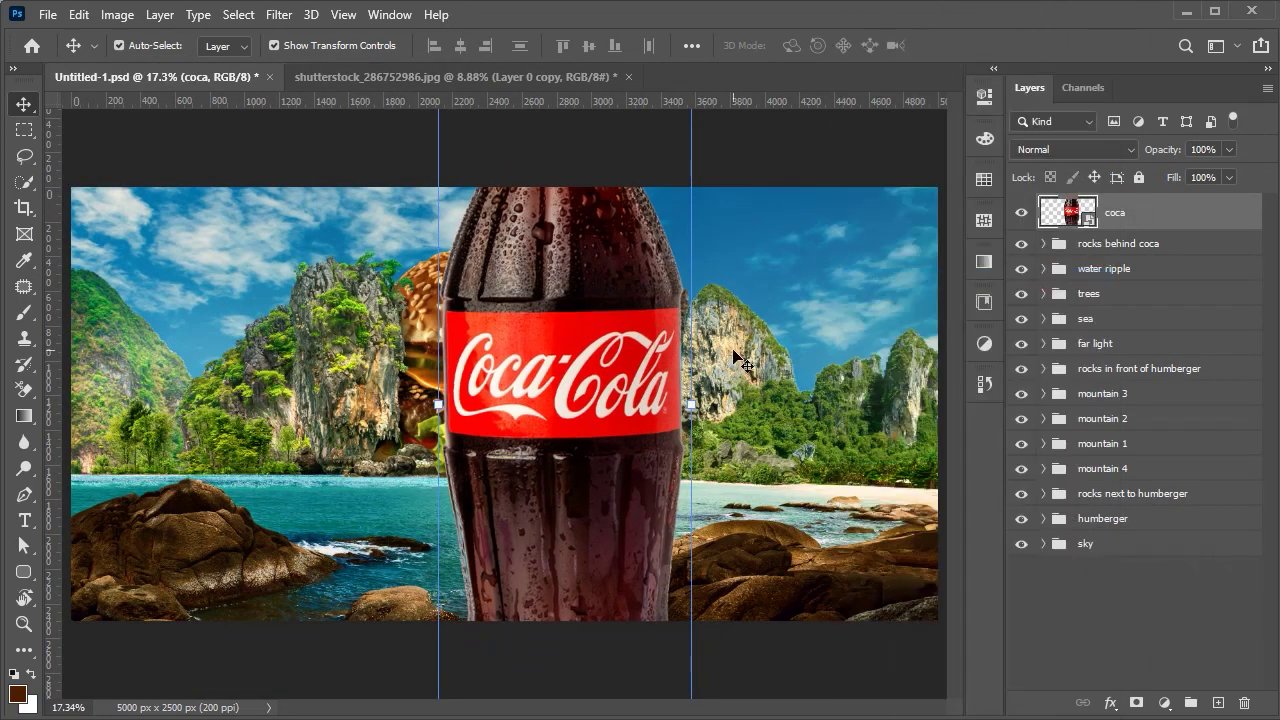
pyautogui.hotkey('ctrl', 't')
pyautogui.hotkey('ctrl', '-')
pyautogui.hotkey('ctrl', '-')
pyautogui.moveTo(530, 589); pyautogui.dragTo(530, 457)
pyautogui.scroll(5, 530, 420)
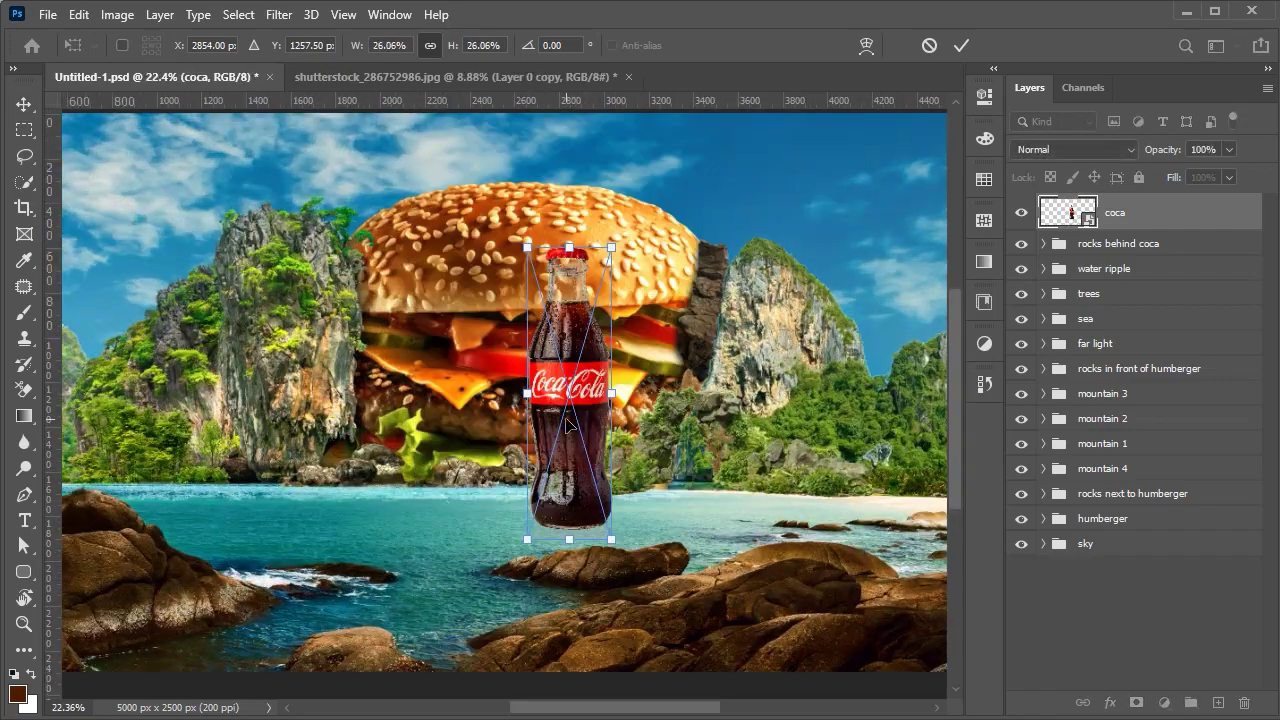
pyautogui.moveTo(566, 400); pyautogui.dragTo(686, 500)
pyautogui.moveTo(694, 614); pyautogui.dragTo(690, 530)
pyautogui.scroll(5, 692, 490)
pyautogui.moveTo(700, 458); pyautogui.dragTo(712, 492)
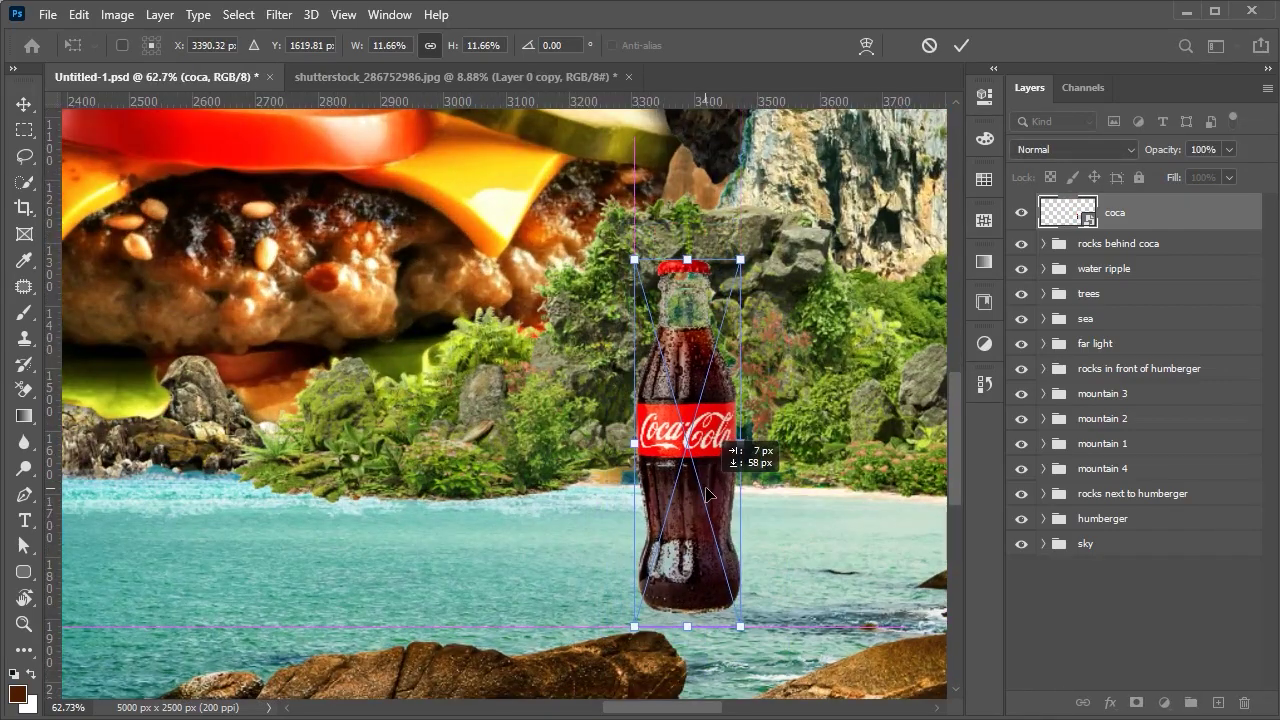
pyautogui.click(963, 45)
# - Move the coca layer below 'rocks behind coca' and lower its opacity to 60%
pyautogui.moveTo(1115, 212); pyautogui.dragTo(1137, 255)
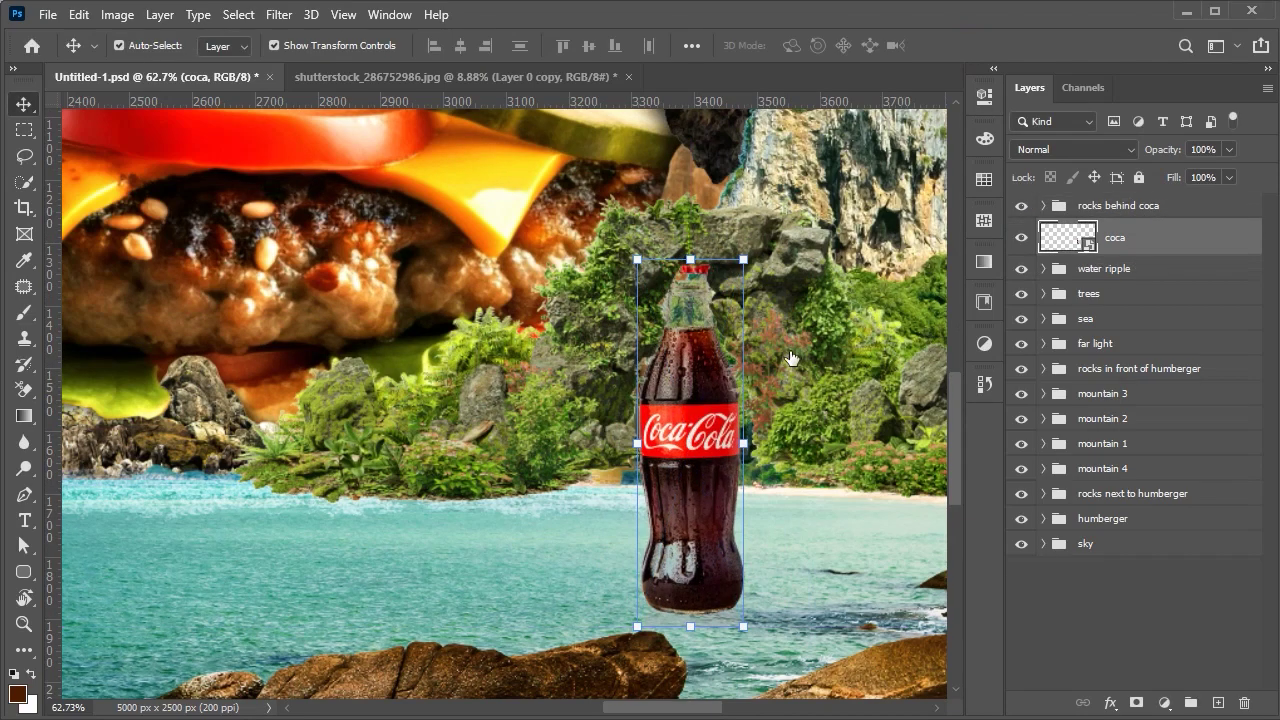
pyautogui.scroll(3, 723, 410)
pyautogui.scroll(-2, 693, 515)
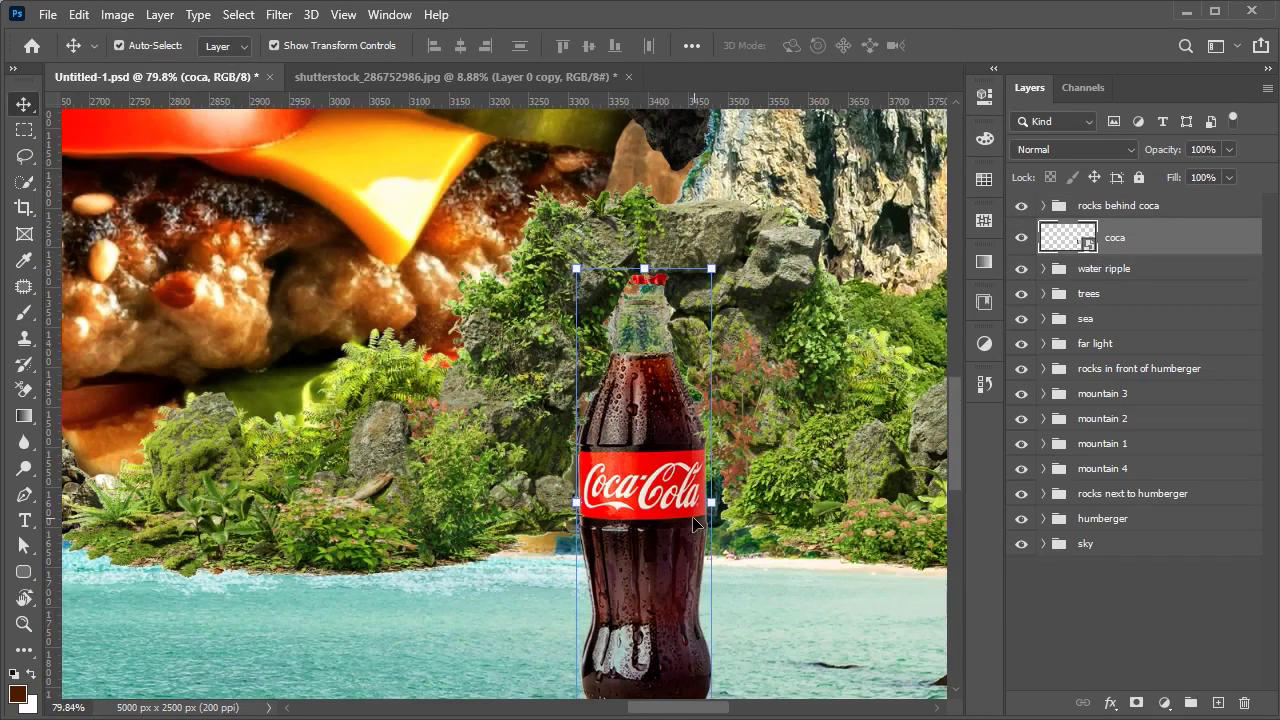
pyautogui.scroll(3, 695, 515)
pyautogui.scroll(1, 700, 515)
pyautogui.press('6')
pyautogui.press('6')
pyautogui.scroll(1, 720, 515)
# - Pen-path around the bottle's lower part and mask it out so it stands on the beach
pyautogui.press('p')
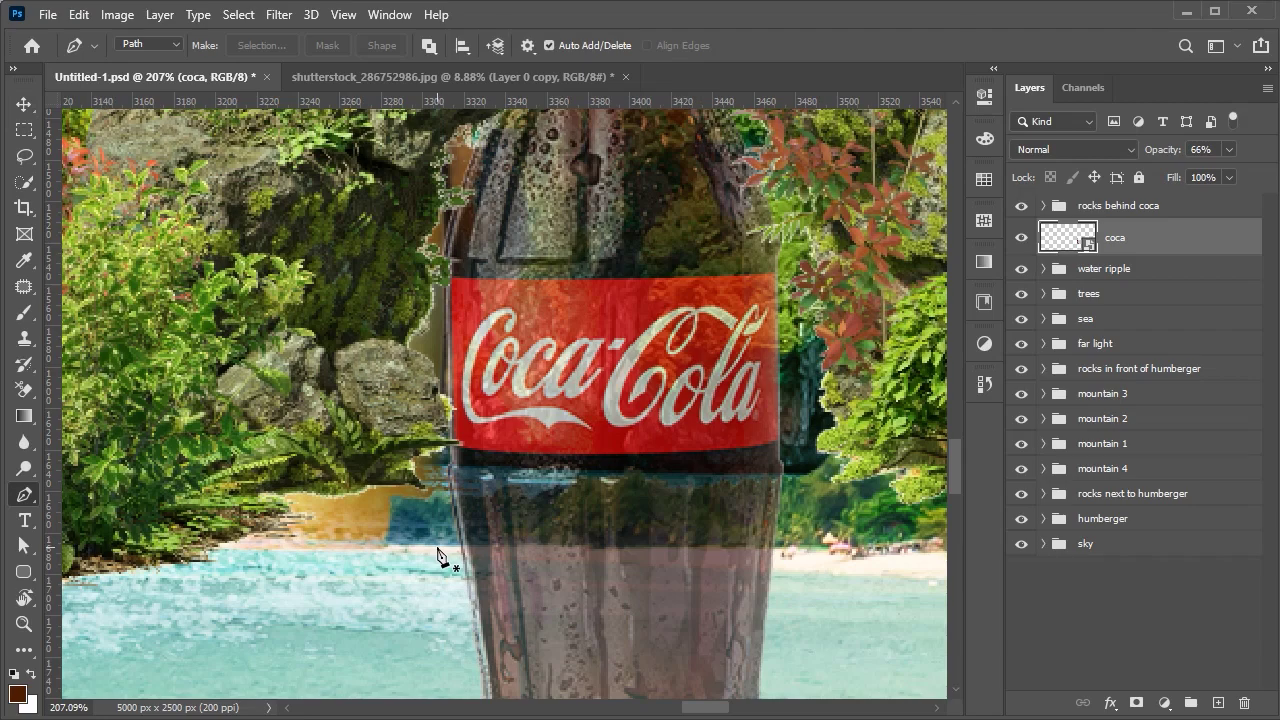
pyautogui.scroll(-3, 811, 662)
pyautogui.click(709, 517)
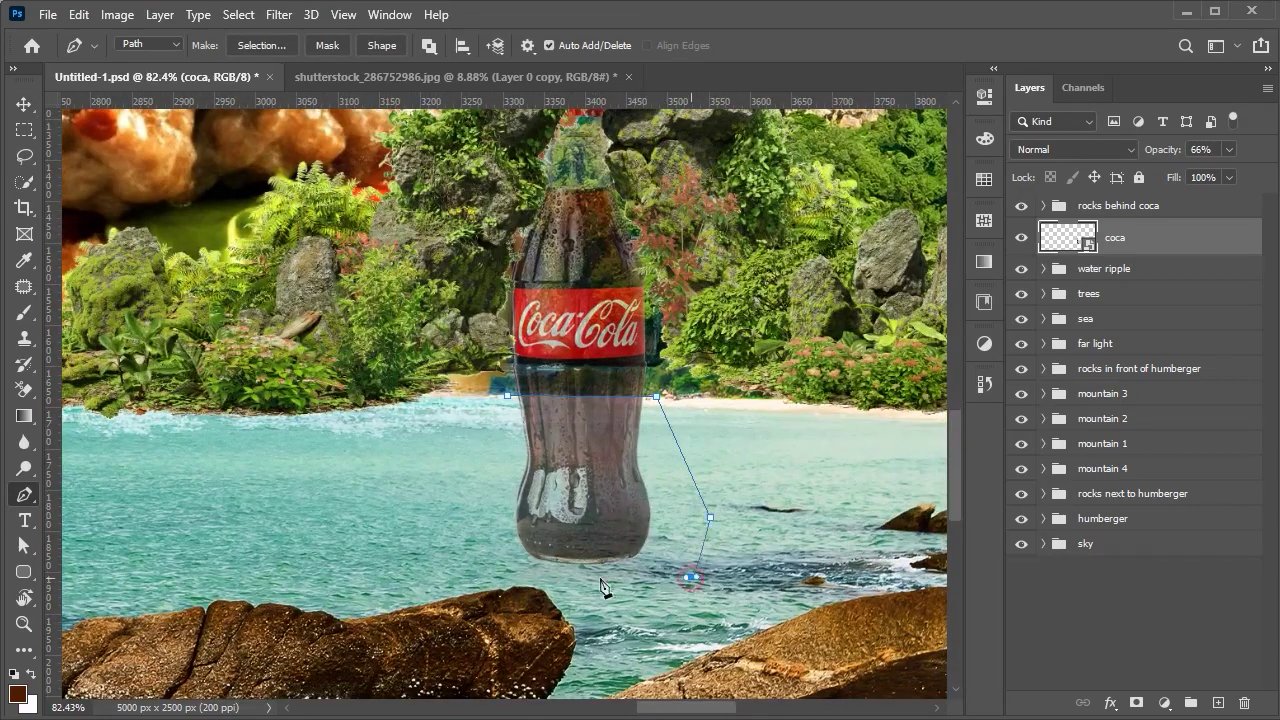
pyautogui.click(507, 397)
pyautogui.press('Return')
pyautogui.scroll(-2, 875, 545)
pyautogui.keyDown('alt'); pyautogui.click(1136, 703); pyautogui.keyUp('alt')
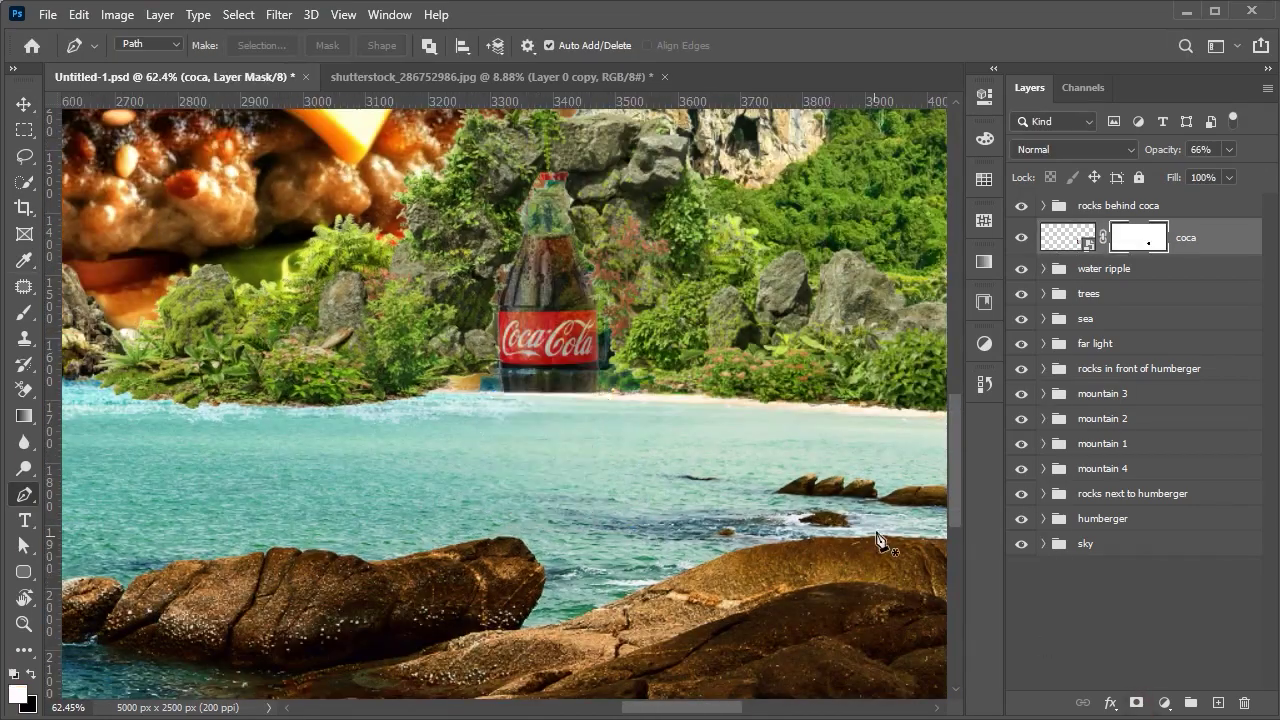
# - Narrow the coca bottle slightly on the shoreline
pyautogui.scroll(2, 545, 443)
pyautogui.scroll(2, 530, 380)
pyautogui.scroll(-3, 530, 380)
pyautogui.scroll(-3, 530, 380)
pyautogui.press('v')
pyautogui.moveTo(616, 500); pyautogui.dragTo(605, 506)
pyautogui.scroll(5, 626, 500)
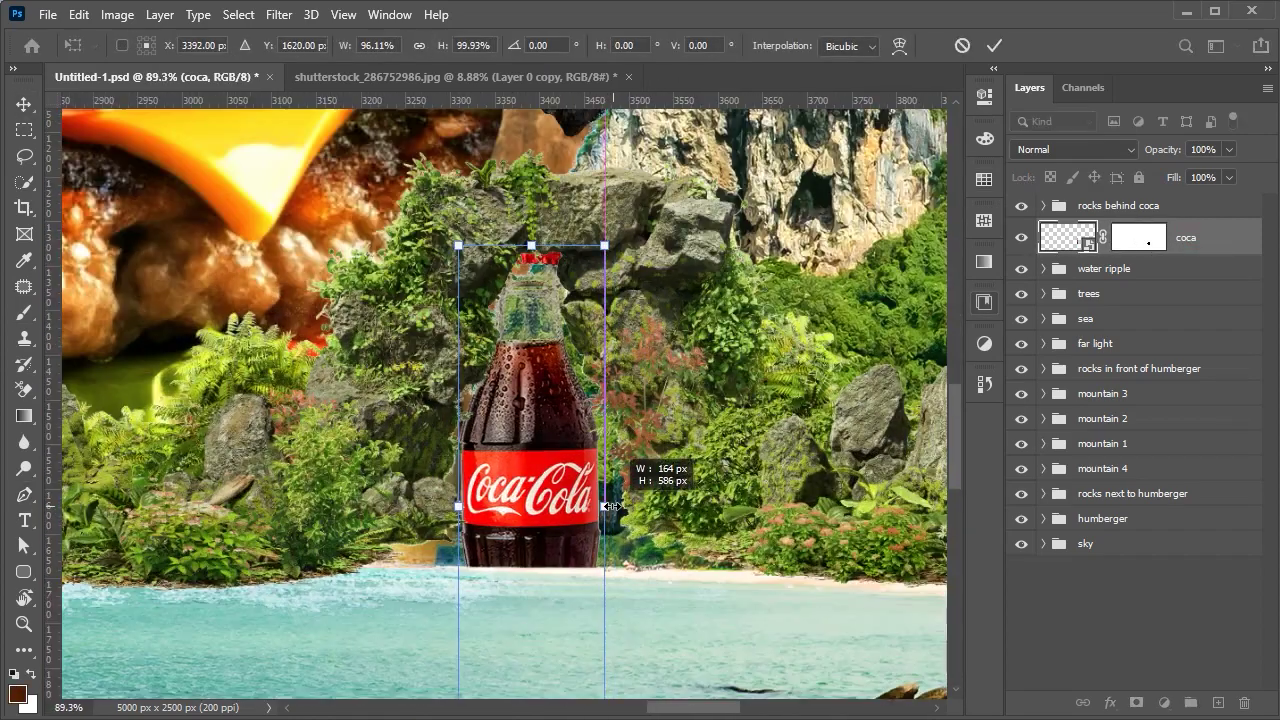
# - Narrow the rocks behind coca group slightly and shift it sideways to frame the bottle
pyautogui.press('Return')
pyautogui.hotkey('alt', ']')
pyautogui.scroll(-5, 800, 405)
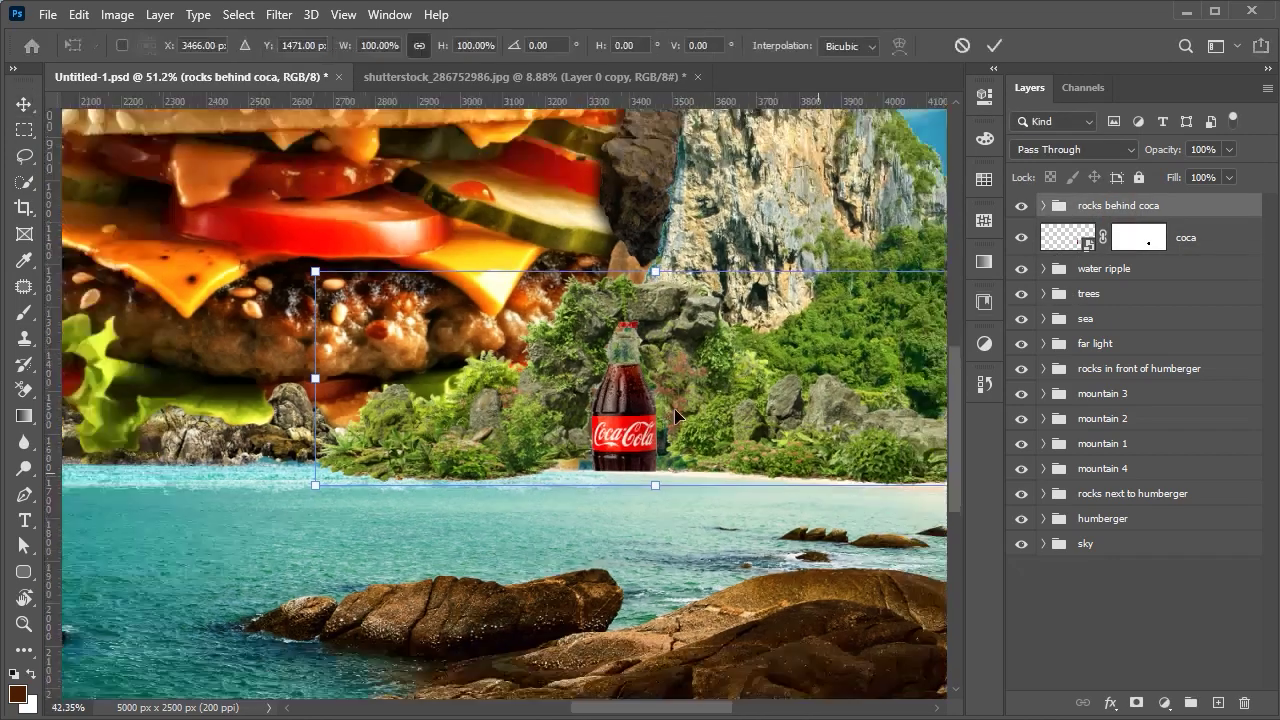
pyautogui.moveTo(800, 402); pyautogui.dragTo(762, 400)
pyautogui.moveTo(627, 424); pyautogui.dragTo(648, 428)
pyautogui.scroll(2, 594, 596)
pyautogui.scroll(1, 594, 596)
pyautogui.rightClick(451, 483)
pyautogui.press('Escape')
pyautogui.click(995, 45)
# - Warp the inner rocks layer so its lower edge bends around the bottle
pyautogui.click(1043, 205)
pyautogui.click(1175, 319)
pyautogui.hotkey('ctrl', 't')
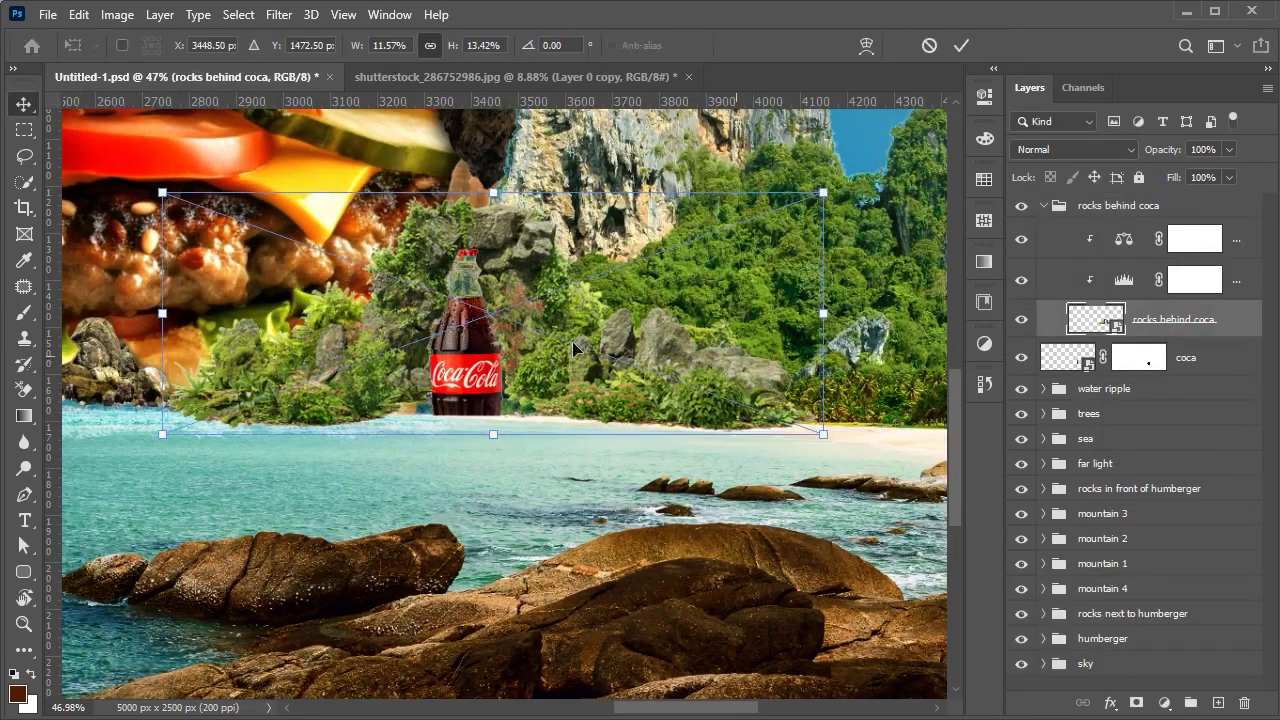
pyautogui.rightClick(420, 410)
pyautogui.click(425, 551)
pyautogui.scroll(1, 418, 410)
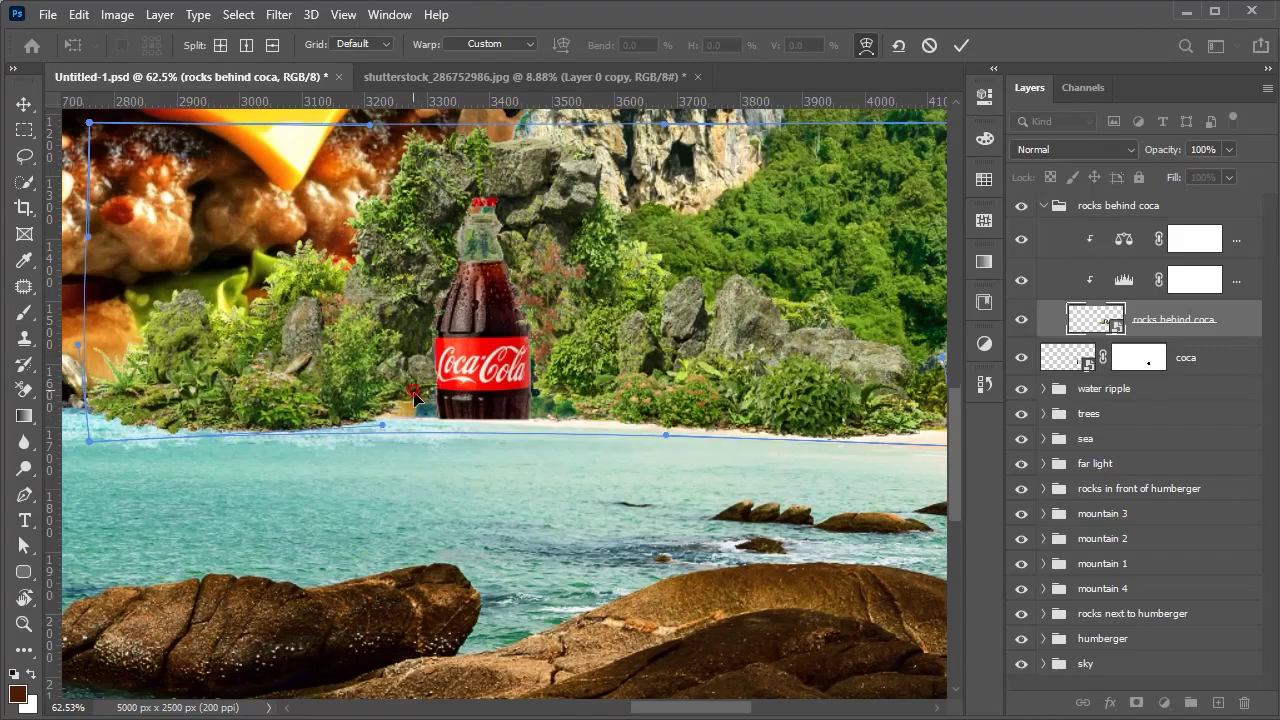
pyautogui.moveTo(418, 410); pyautogui.dragTo(458, 428)
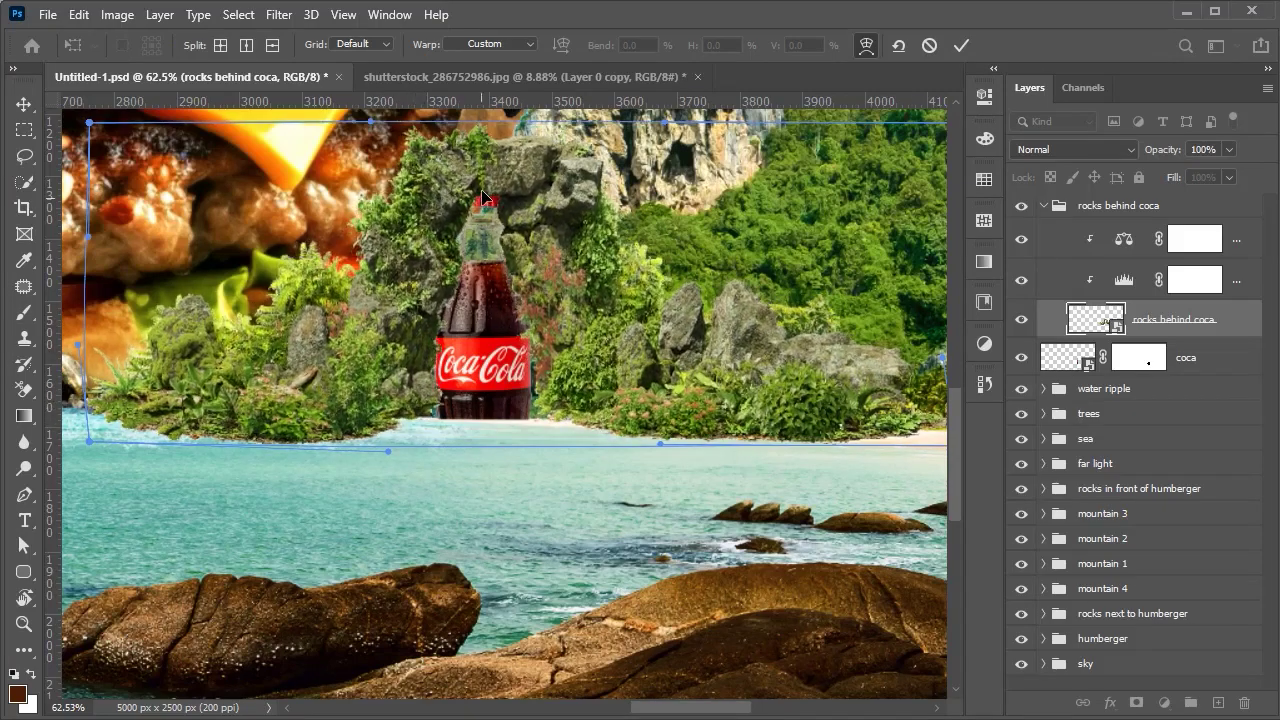
pyautogui.press('Return')
pyautogui.click(1043, 205)
pyautogui.click(1186, 240)
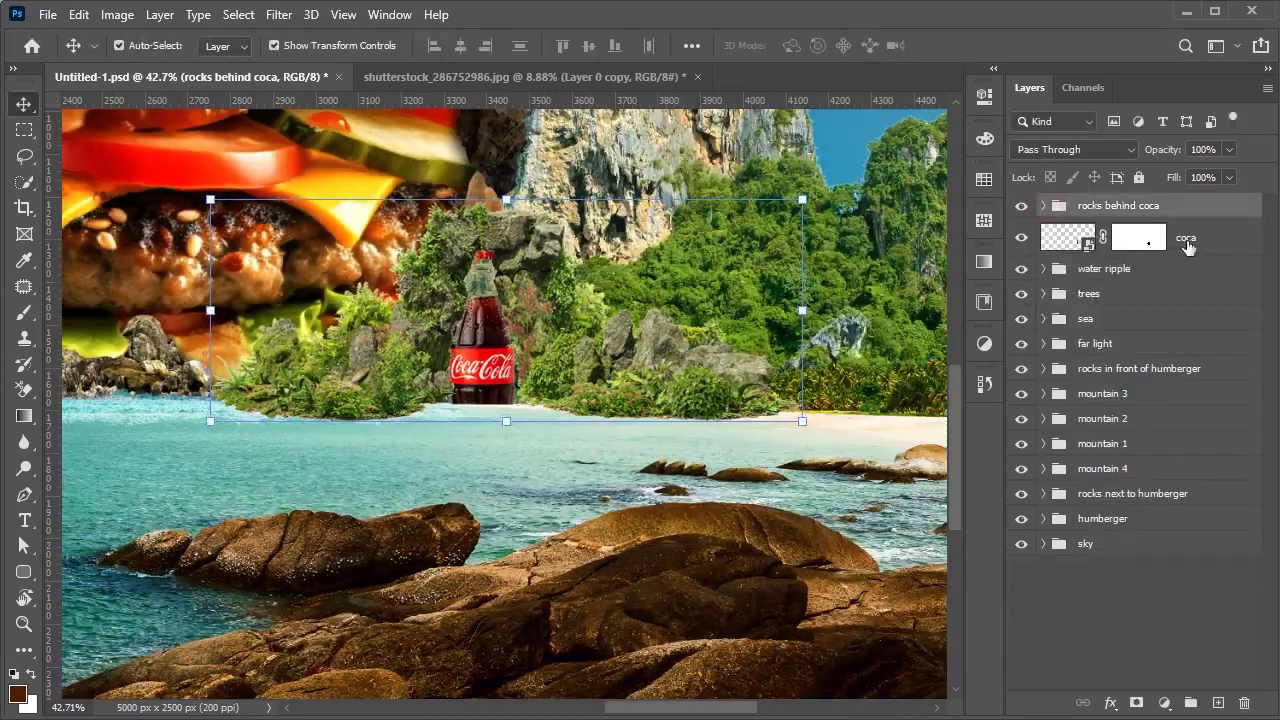
# - Add clipped Levels (midtones 0.79) and Curves adjustments to the small bottle
pyautogui.scroll(5, 456, 150)
pyautogui.click(1164, 703)
pyautogui.click(1188, 436)
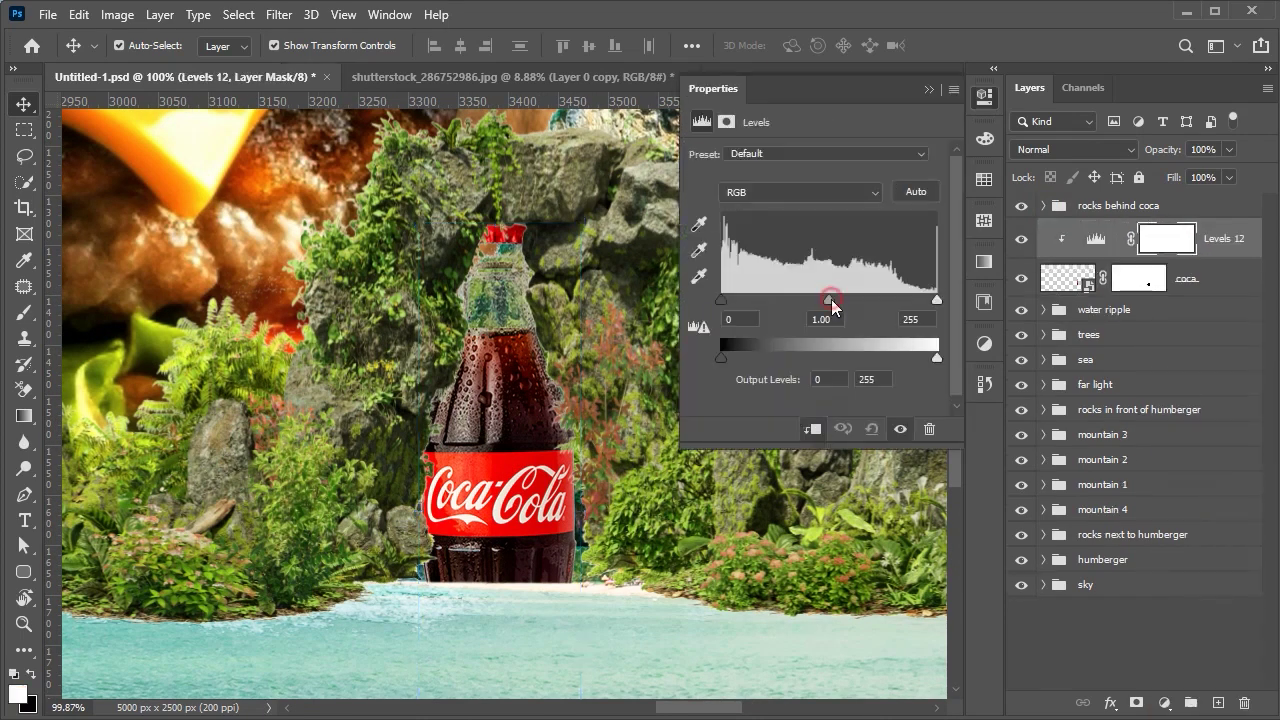
pyautogui.moveTo(831, 299); pyautogui.dragTo(846, 300)
pyautogui.click(1164, 703)
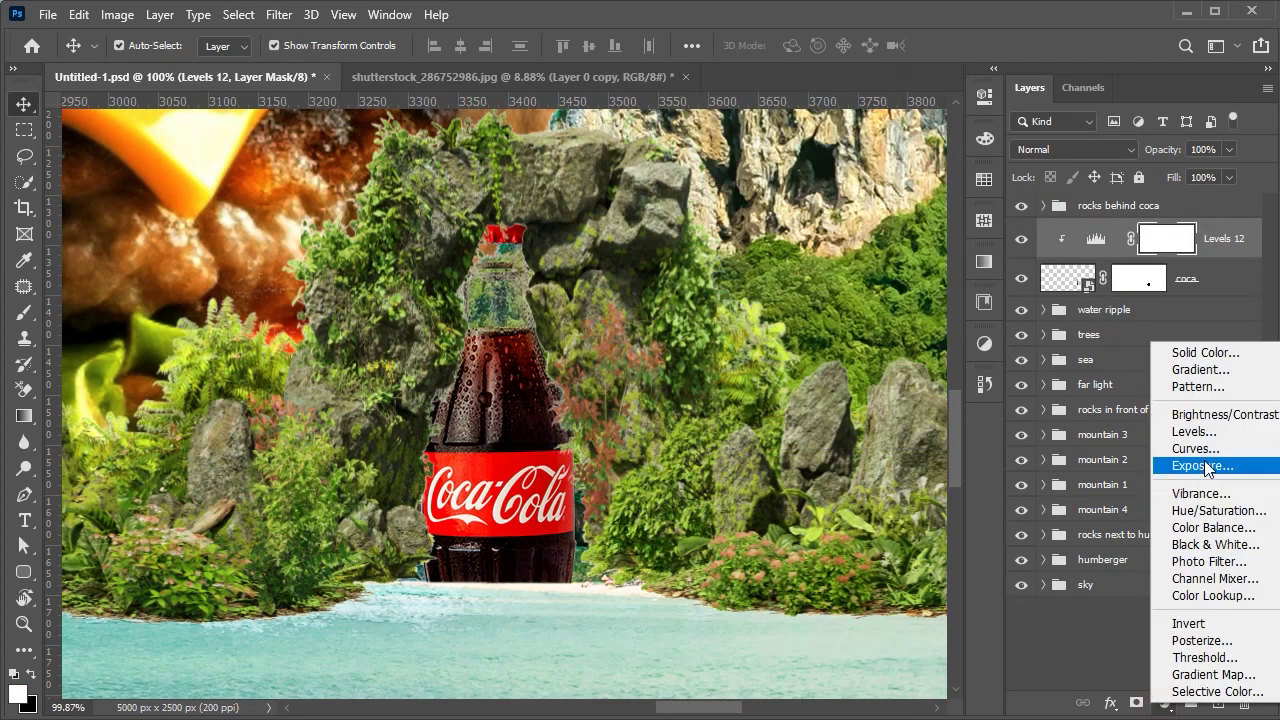
pyautogui.click(1190, 452)
# - Warm the bottle with a Color Balance layer, Midtones +20, +7, -12
pyautogui.click(1164, 703)
pyautogui.click(1190, 522)
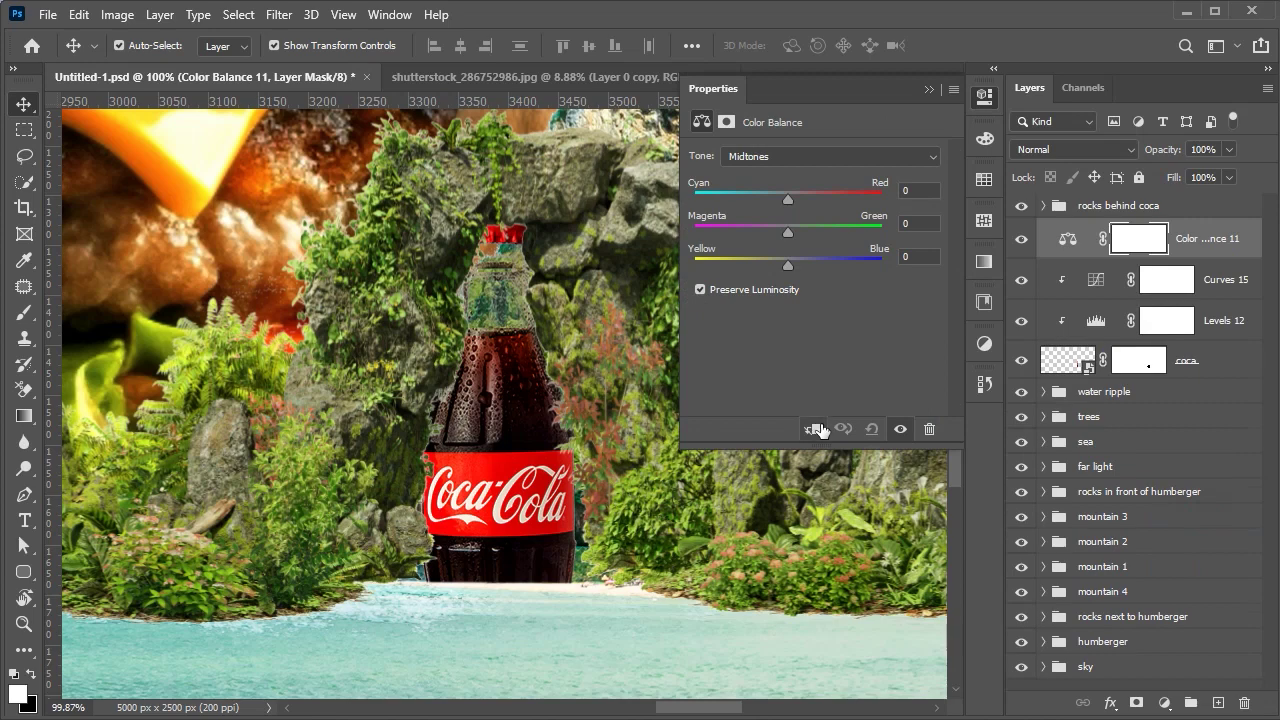
pyautogui.moveTo(778, 271); pyautogui.dragTo(794, 235)
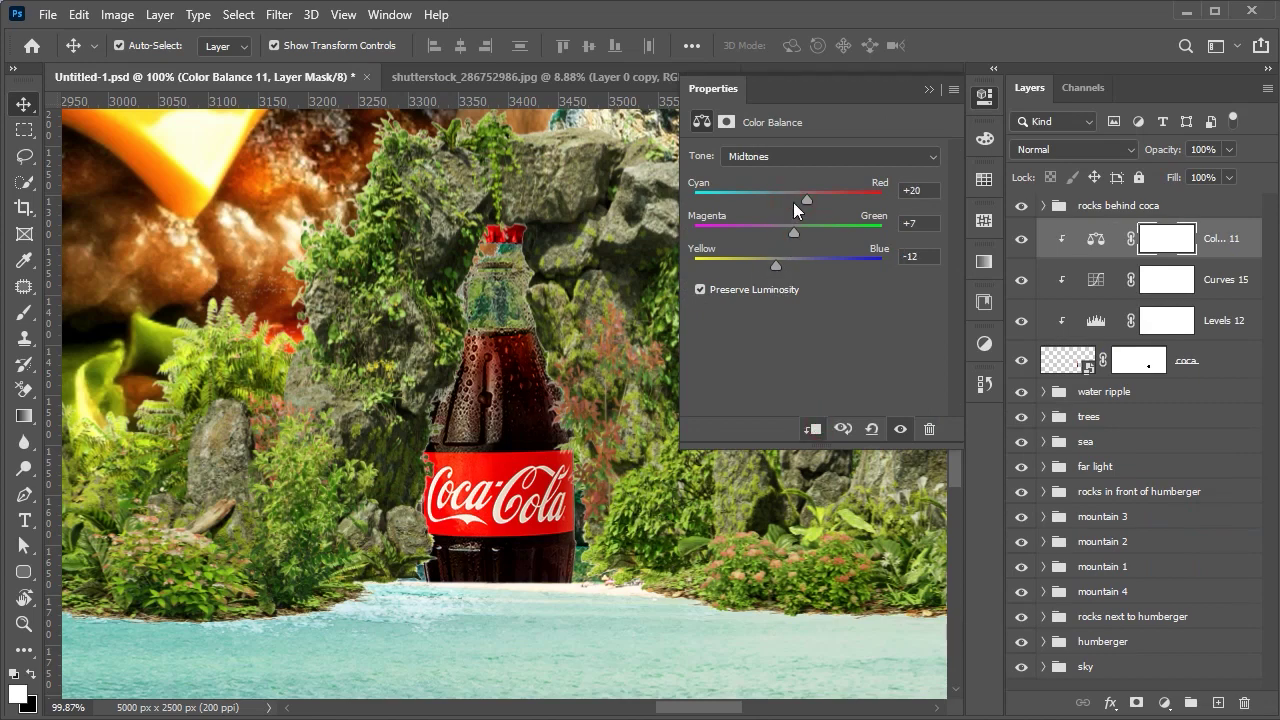
pyautogui.click(931, 88)
# - Add an Exposure layer at -3.00 with its mask inverted to hide it
pyautogui.click(1164, 703)
pyautogui.click(1190, 463)
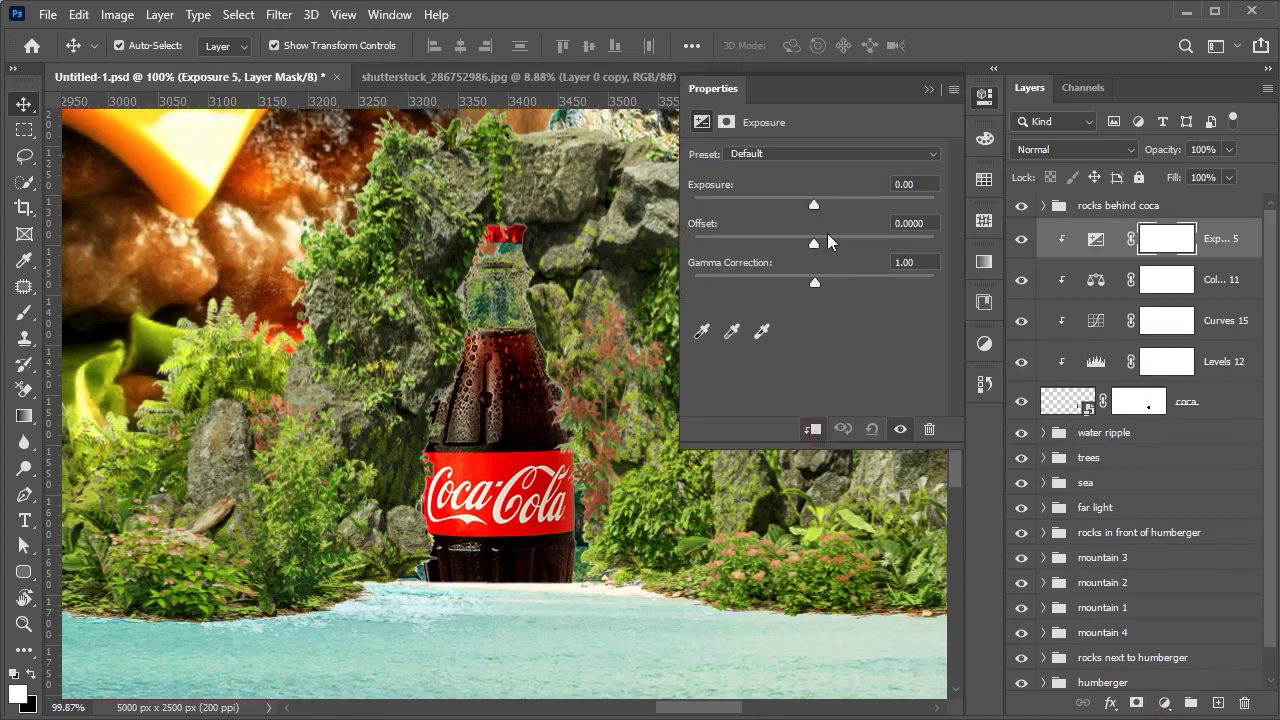
pyautogui.moveTo(814, 204); pyautogui.dragTo(760, 205)
pyautogui.click(931, 88)
pyautogui.hotkey('ctrl', 'i')
pyautogui.press('b')
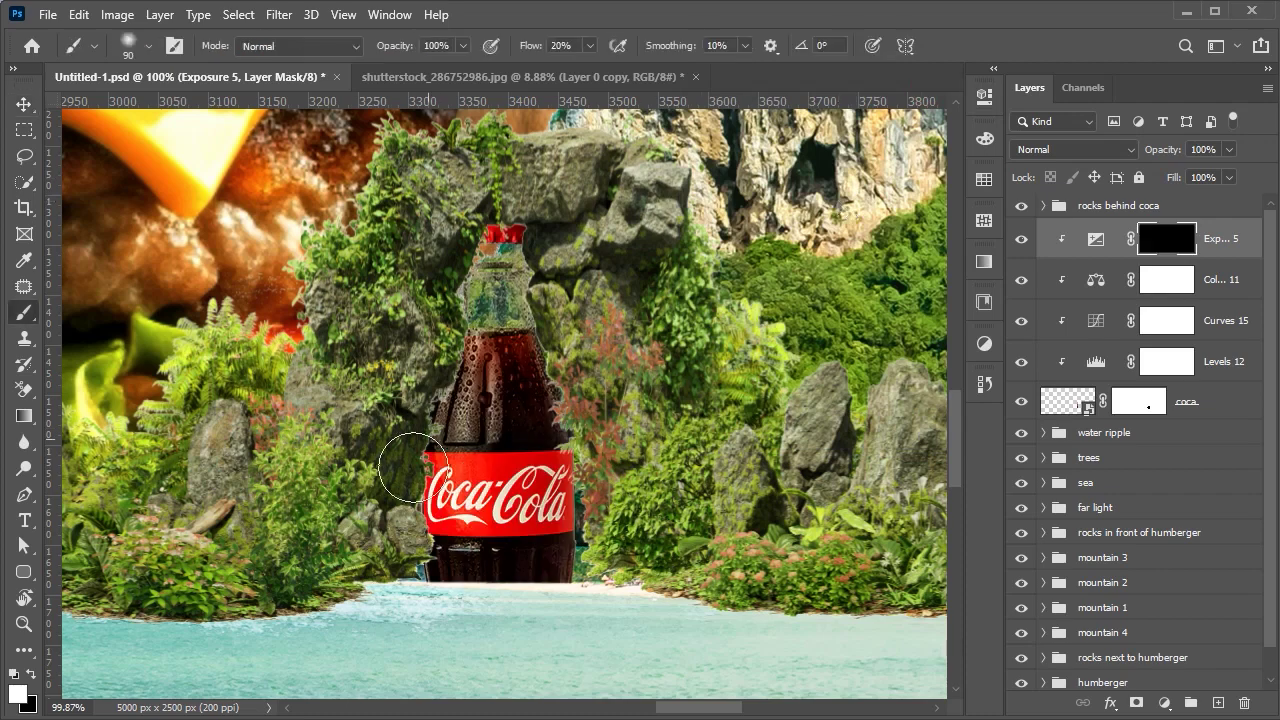
pyautogui.scroll(3, 402, 484)
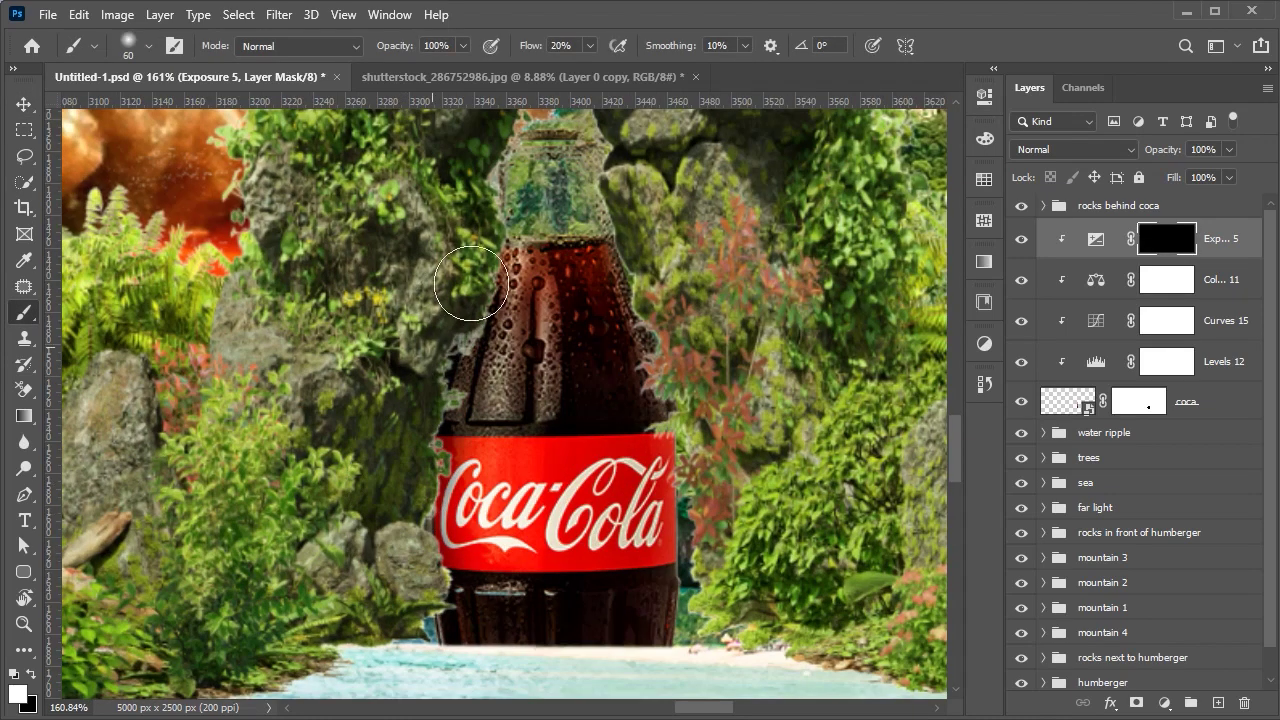
# - Brush the exposure darkening onto the bottle's edges, then fit the canvas in view
pyautogui.click(447, 310)
pyautogui.scroll(3, 430, 350)
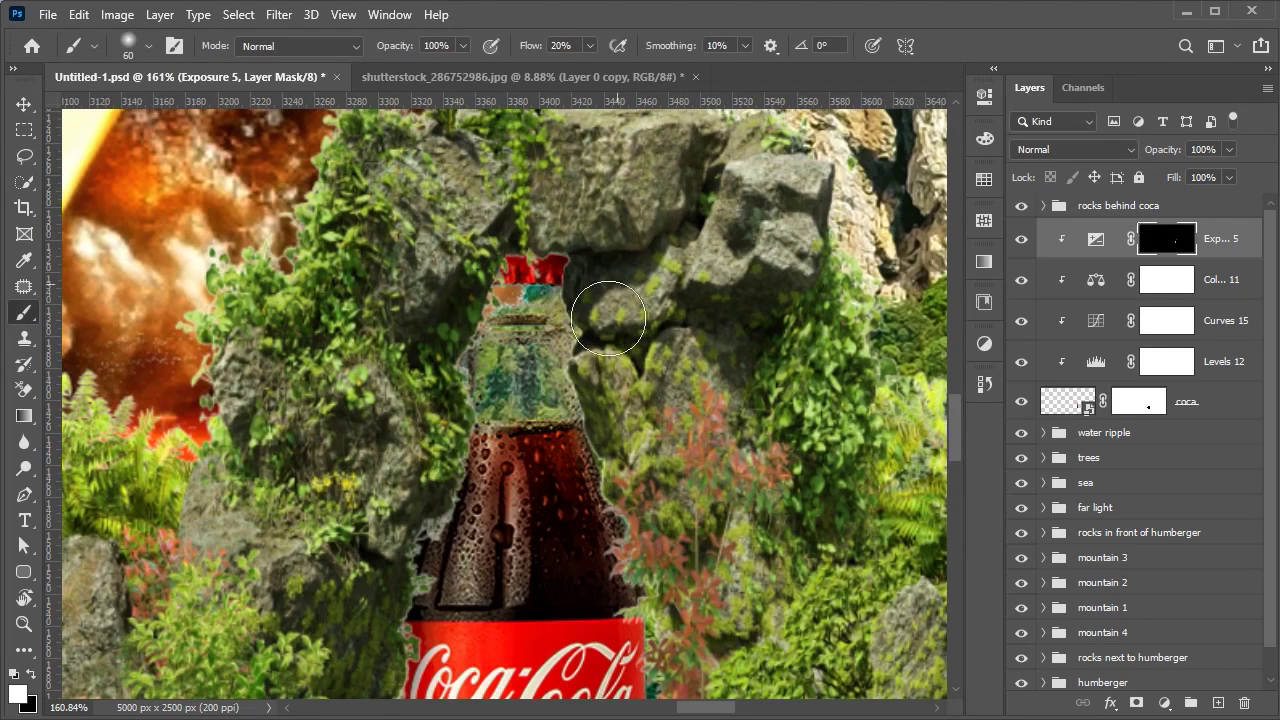
pyautogui.scroll(-4, 648, 582)
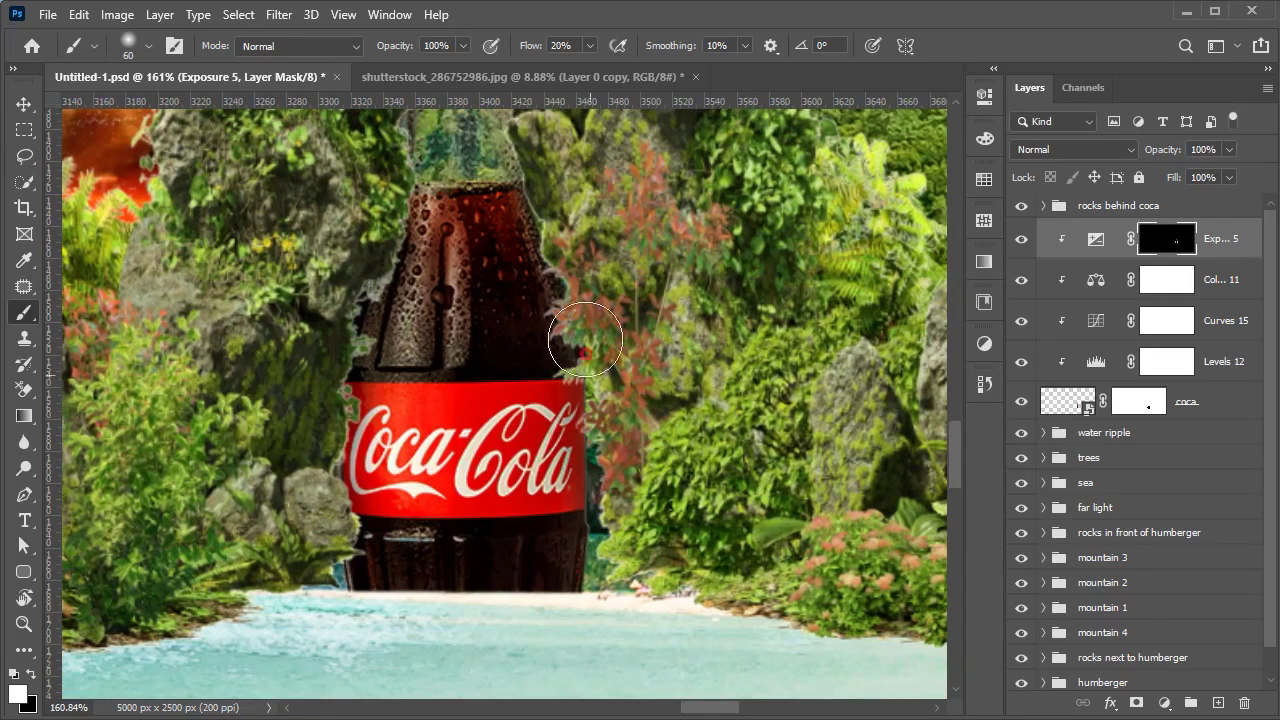
pyautogui.hotkey('ctrl', '0')
pyautogui.press('v')
pyautogui.scroll(2, 617, 490)
pyautogui.scroll(-2, 617, 490)
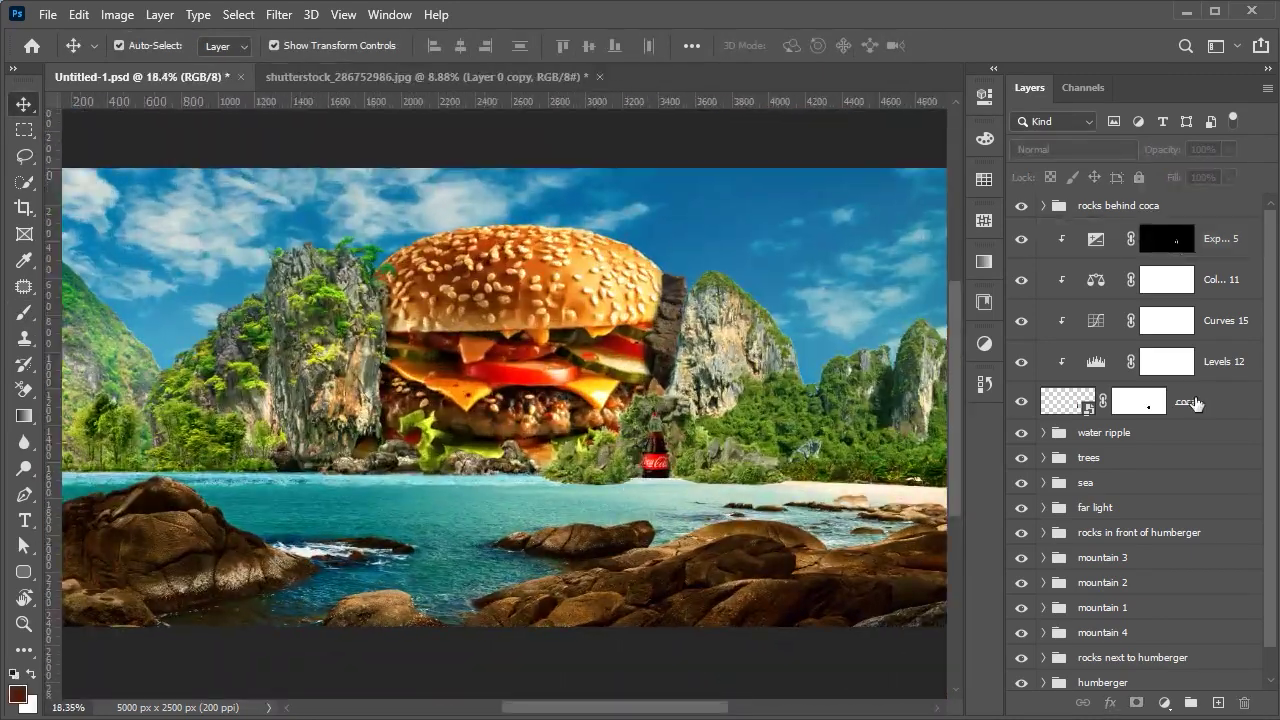
# - Duplicate the bottle as coca copy below the rocks behind coca group and delete its mask
pyautogui.click(1195, 406)
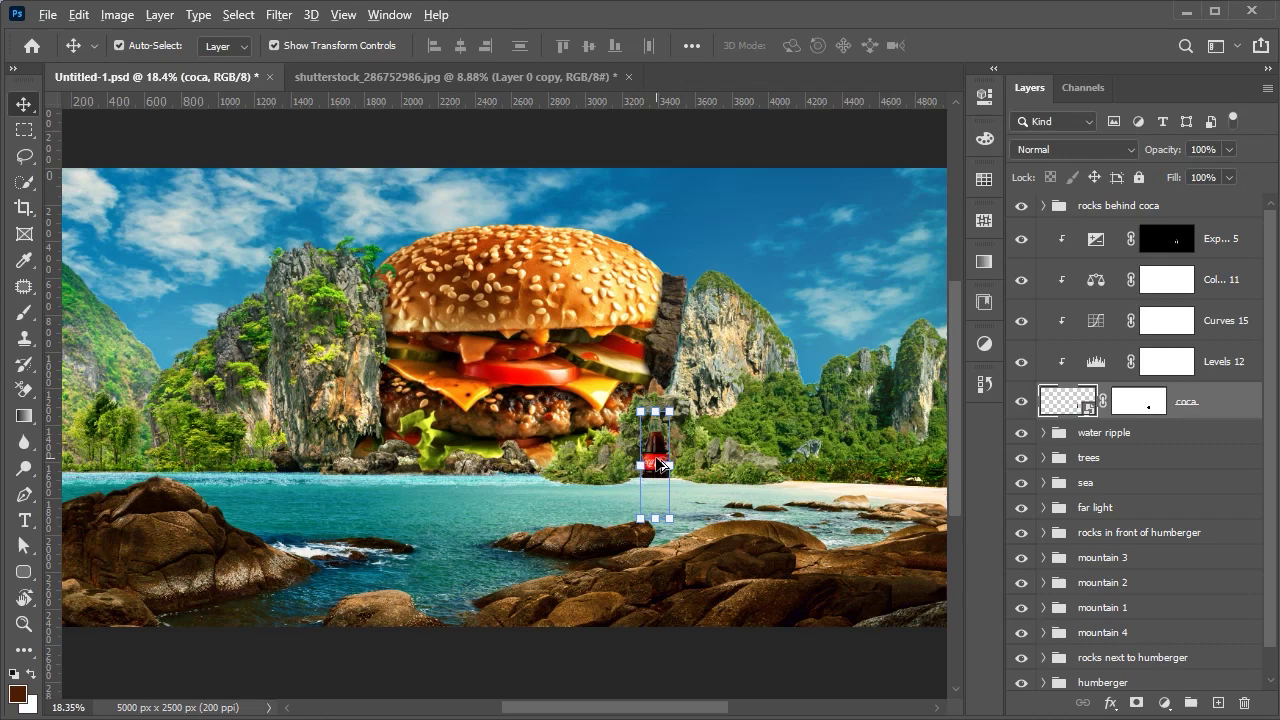
pyautogui.keyDown('alt'); pyautogui.moveTo(660, 463); pyautogui.dragTo(459, 477); pyautogui.keyUp('alt')
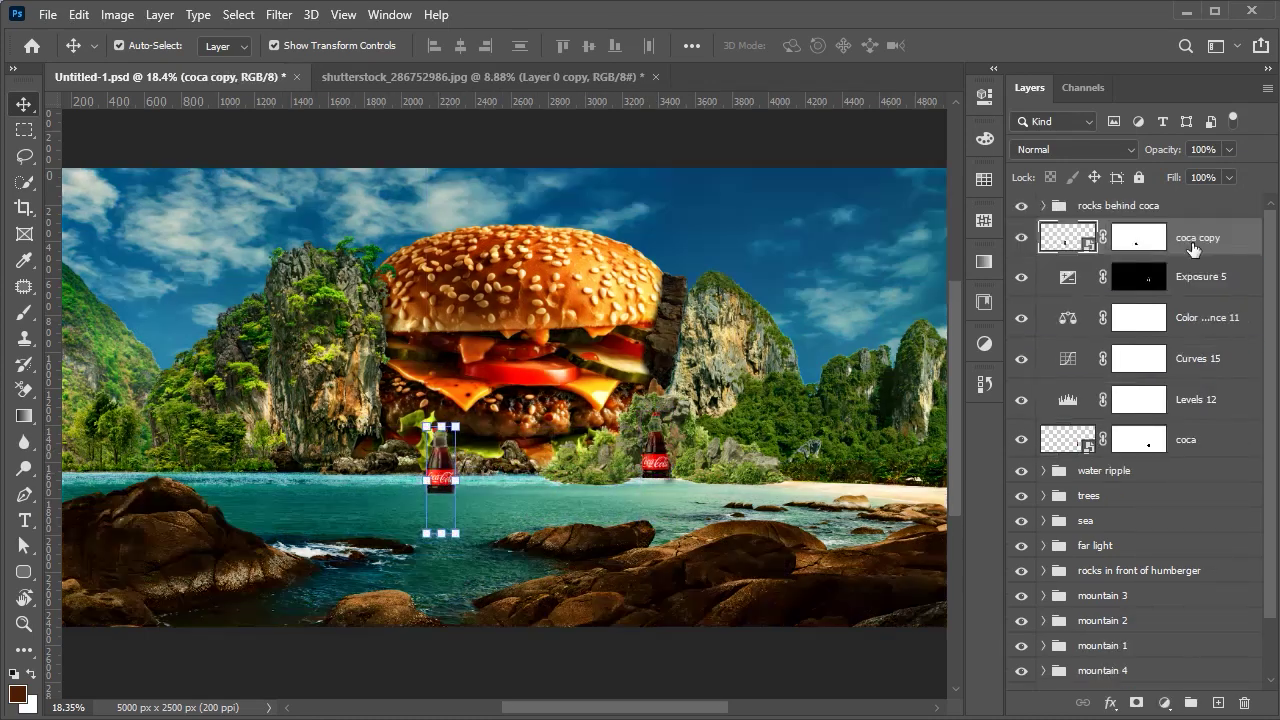
pyautogui.moveTo(1198, 410); pyautogui.dragTo(1190, 232)
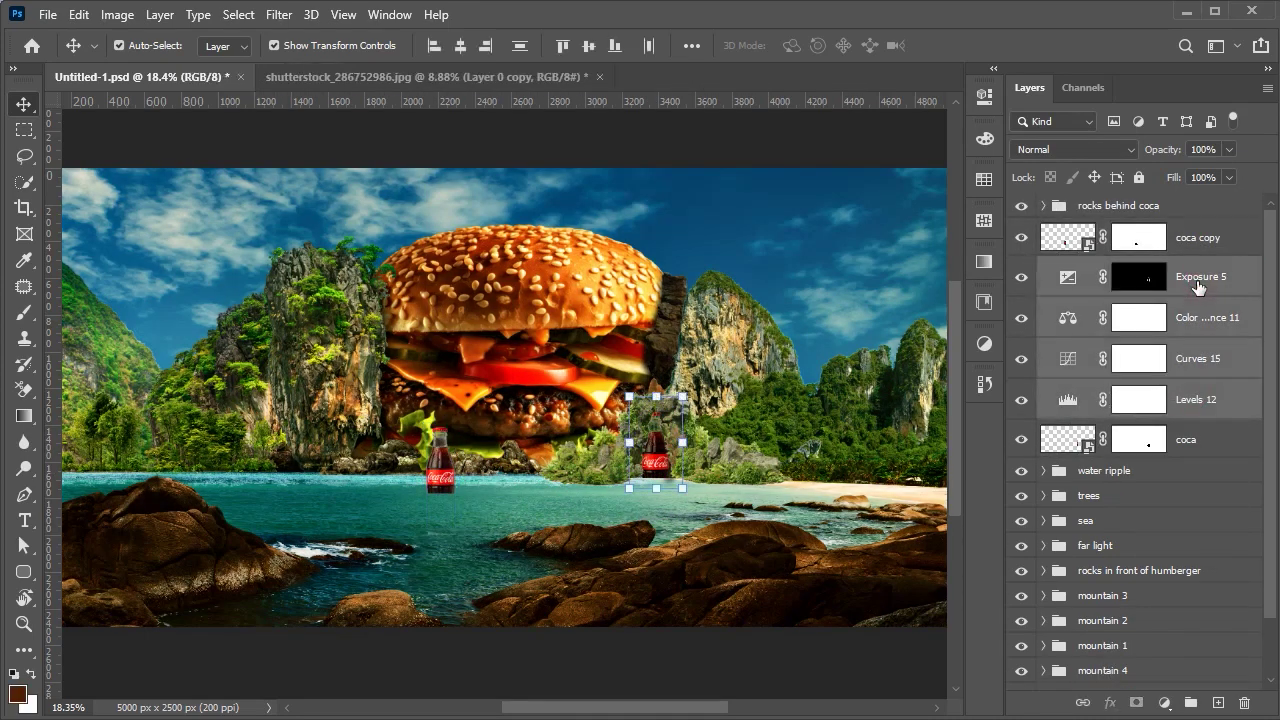
pyautogui.rightClick(1155, 238)
pyautogui.click(1220, 276)
# - Scale the copied bottle much larger, move it left and tilt it slightly
pyautogui.hotkey('ctrl', 't')
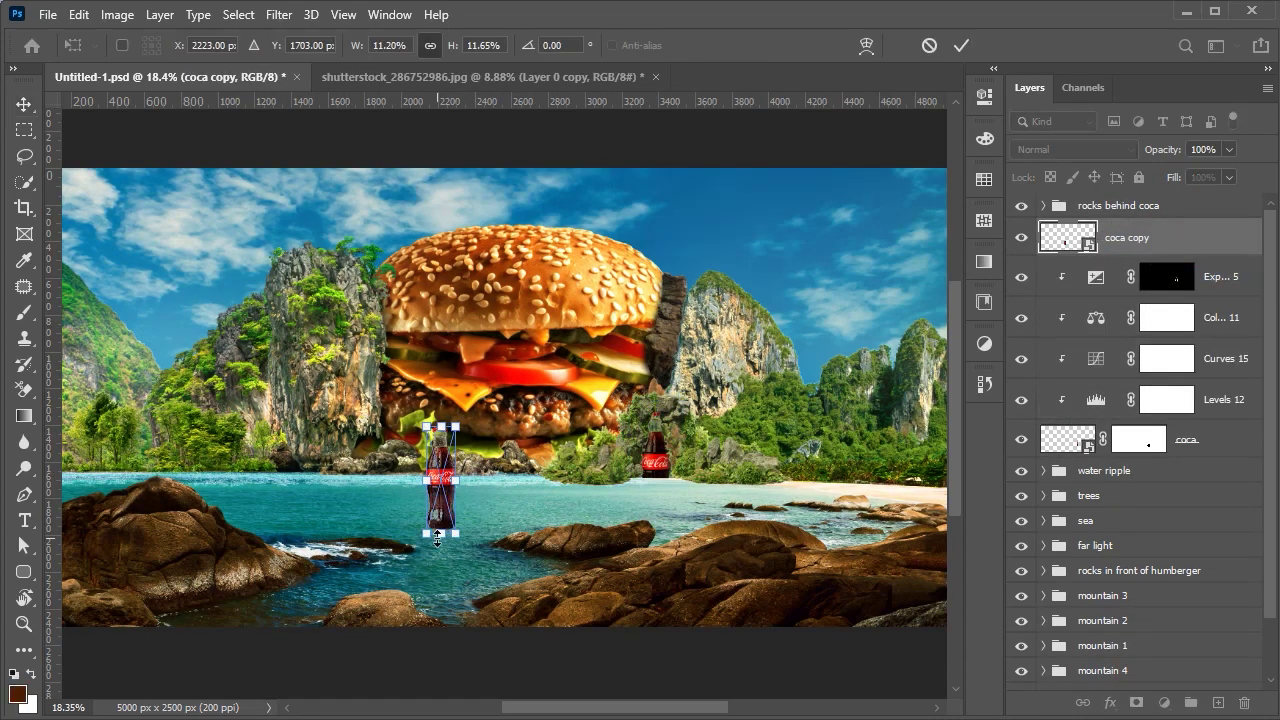
pyautogui.moveTo(426, 426); pyautogui.dragTo(399, 347)
pyautogui.moveTo(308, 487); pyautogui.dragTo(100, 434)
pyautogui.scroll(2, 200, 340)
pyautogui.moveTo(277, 443)
pyautogui.mouseDown()
pyautogui.moveTo(252, 472)
pyautogui.moveTo(282, 460)
pyautogui.mouseUp()
pyautogui.moveTo(224, 530); pyautogui.dragTo(238, 540)
pyautogui.press('Return')
# - Lower the big bottle's opacity to 46% and position it over the foreground rock
pyautogui.press('4')
pyautogui.press('6')
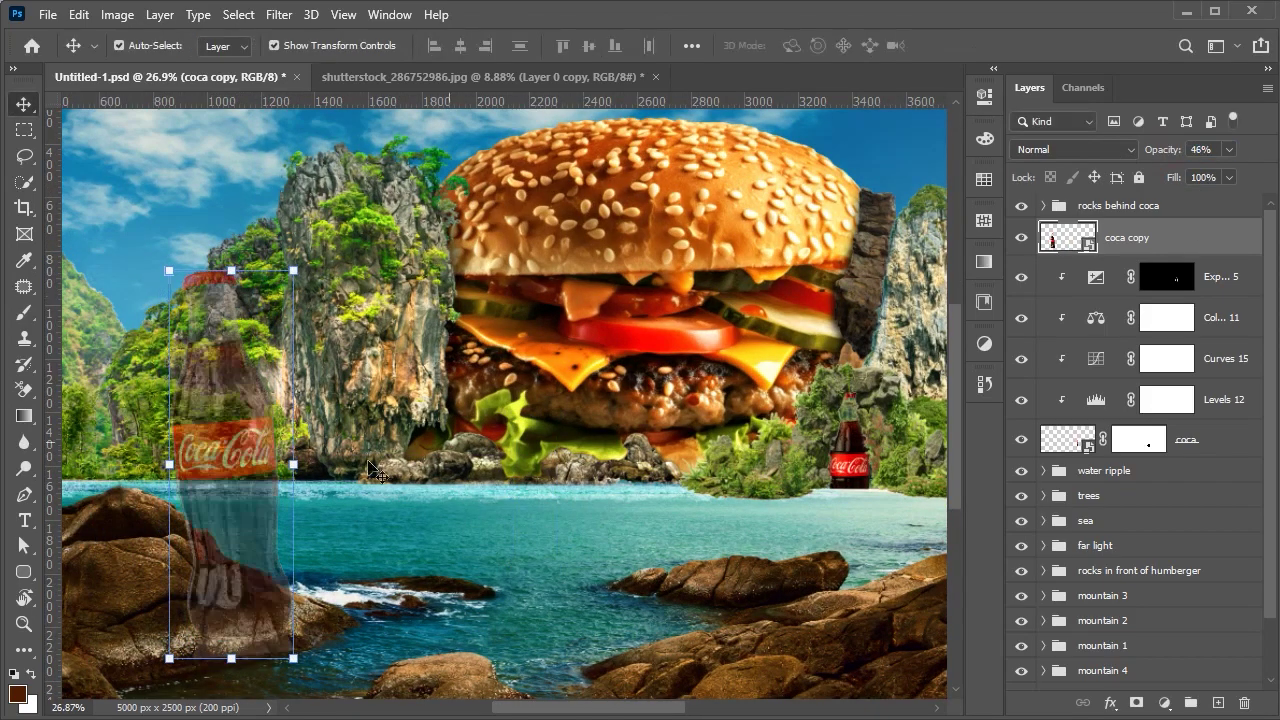
pyautogui.scroll(5, 312, 398)
pyautogui.scroll(-2, 312, 398)
pyautogui.moveTo(312, 398); pyautogui.dragTo(303, 392)
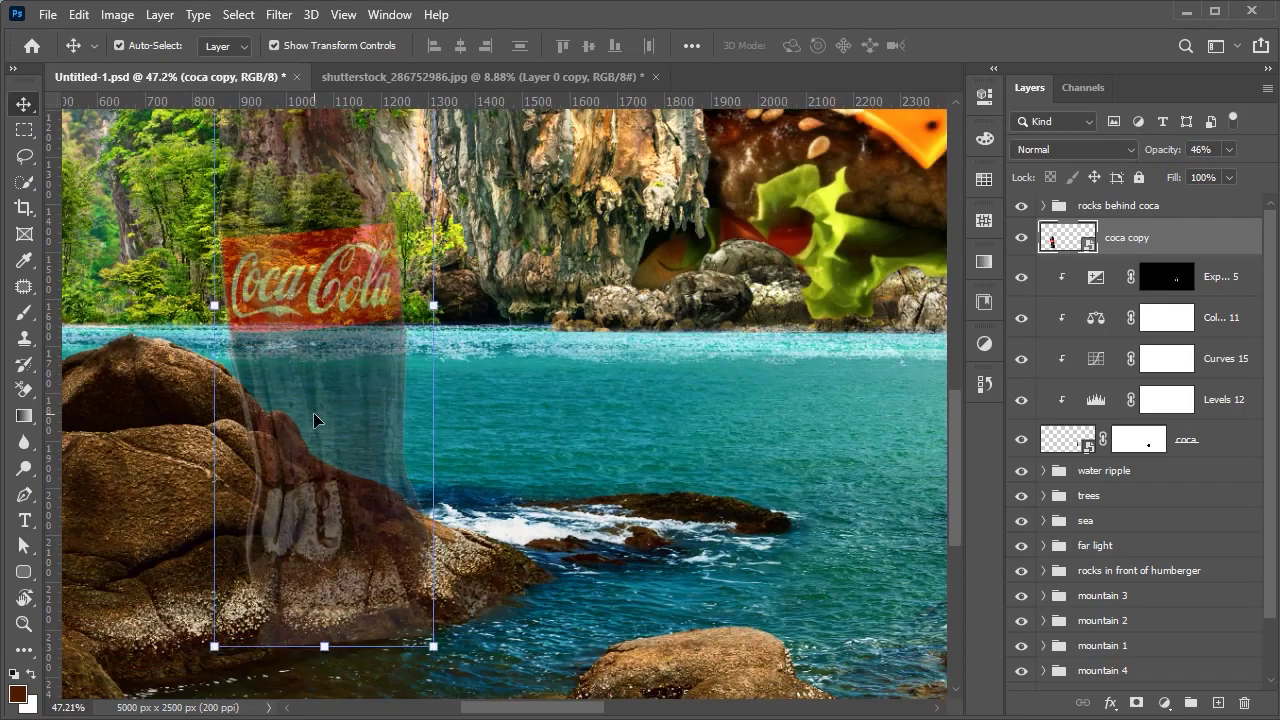
pyautogui.scroll(1, 303, 392)
pyautogui.scroll(8, 295, 388)
# - Trace the foreground rock's outline with the Pen tool
pyautogui.press('p')
pyautogui.scroll(5, 168, 376)
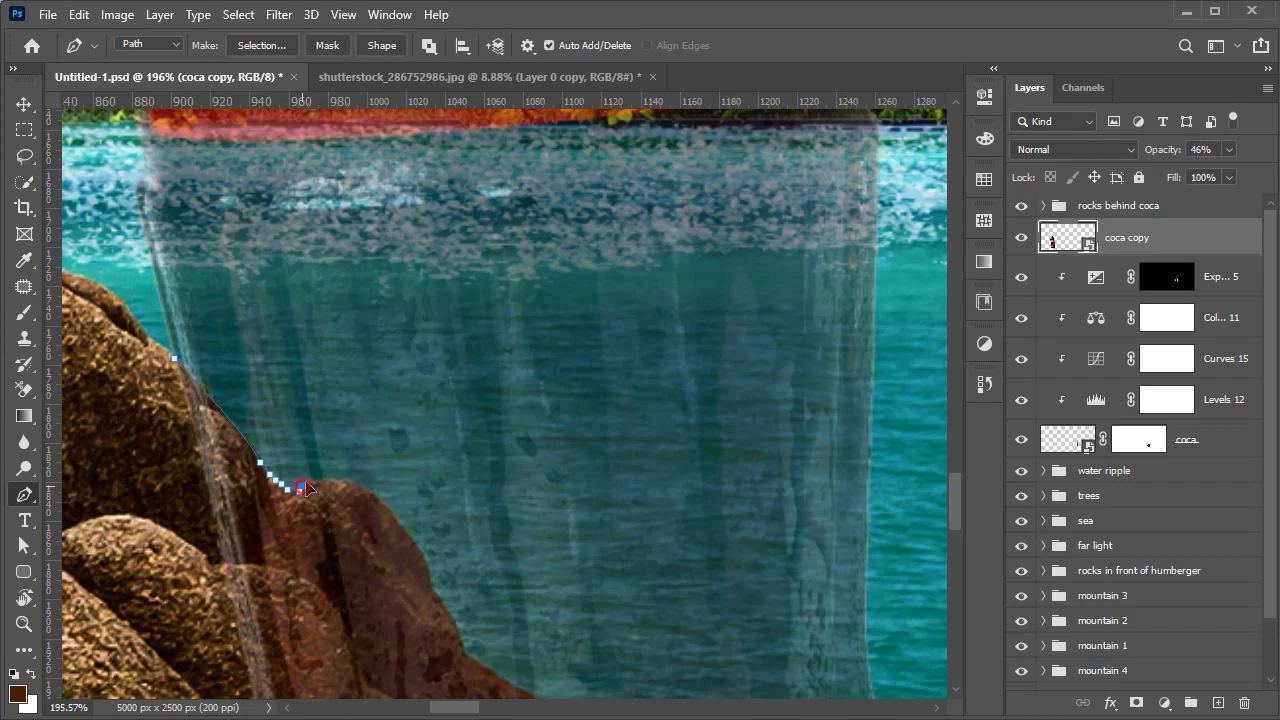
pyautogui.scroll(3, 404, 530)
pyautogui.click(403, 524)
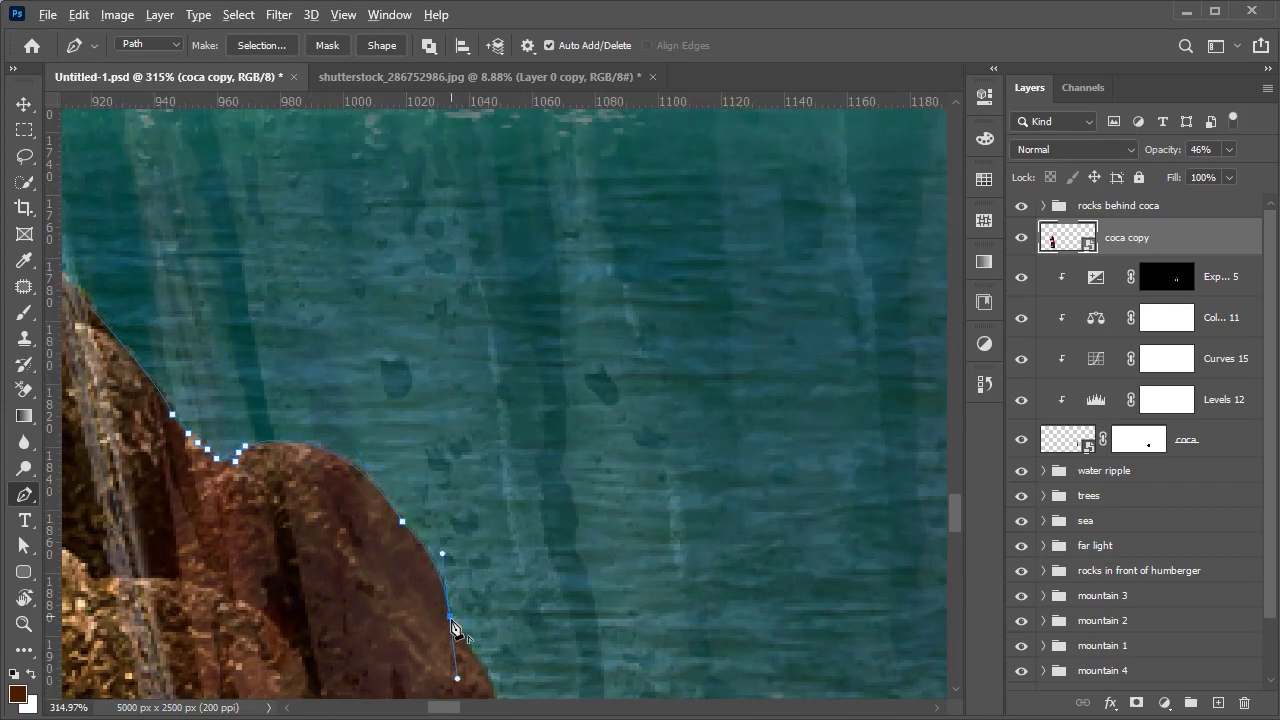
pyautogui.moveTo(452, 620); pyautogui.dragTo(380, 510)
pyautogui.scroll(-3, 383, 507)
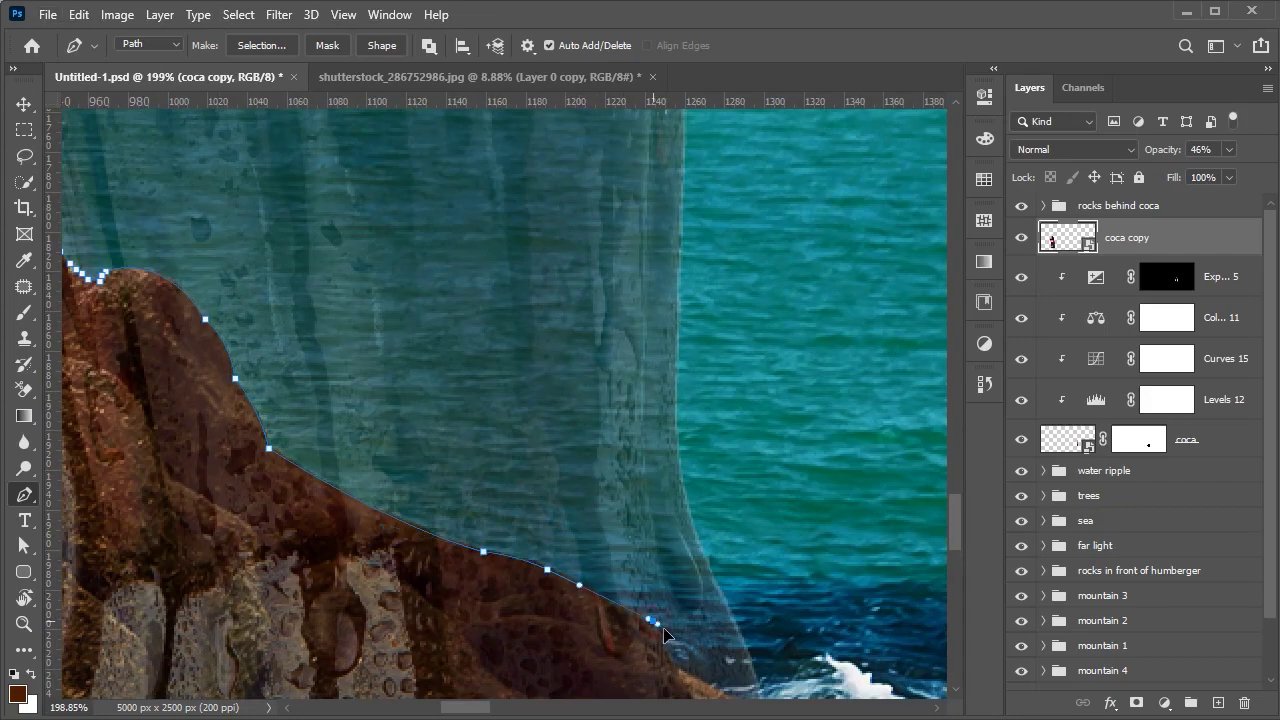
pyautogui.scroll(2, 560, 570)
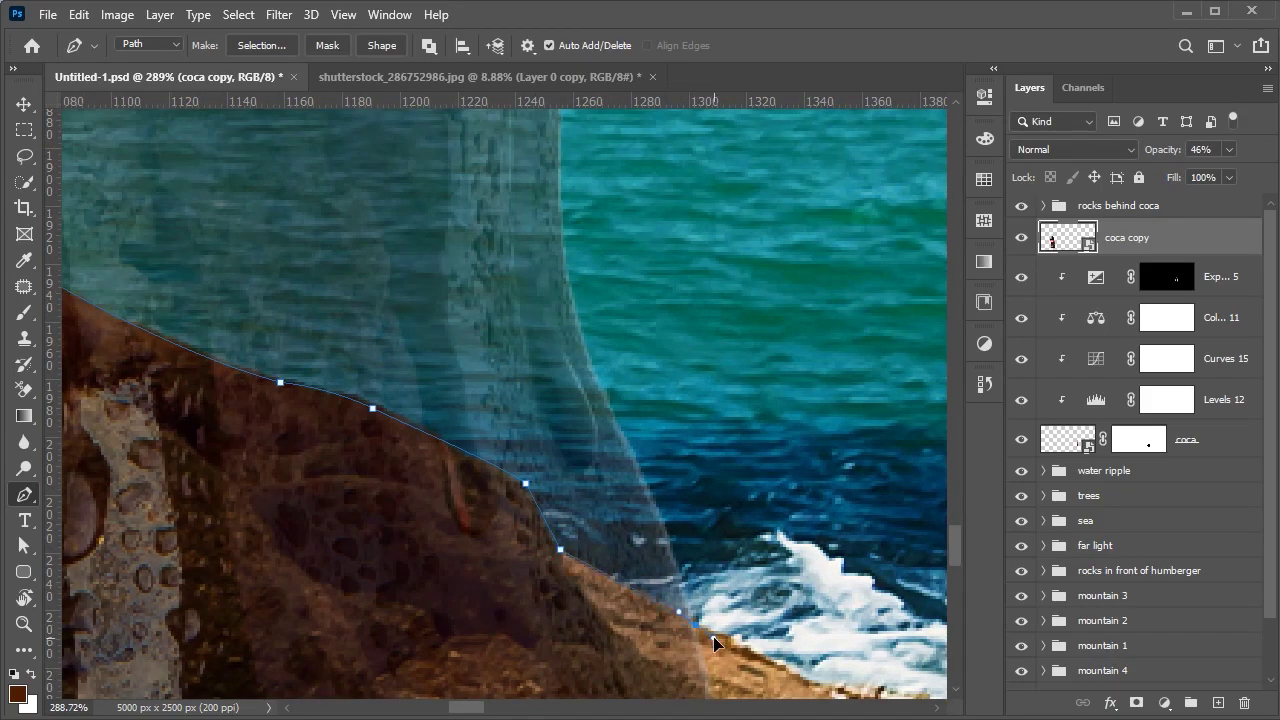
pyautogui.scroll(-5, 713, 643)
pyautogui.scroll(-1, 217, 322)
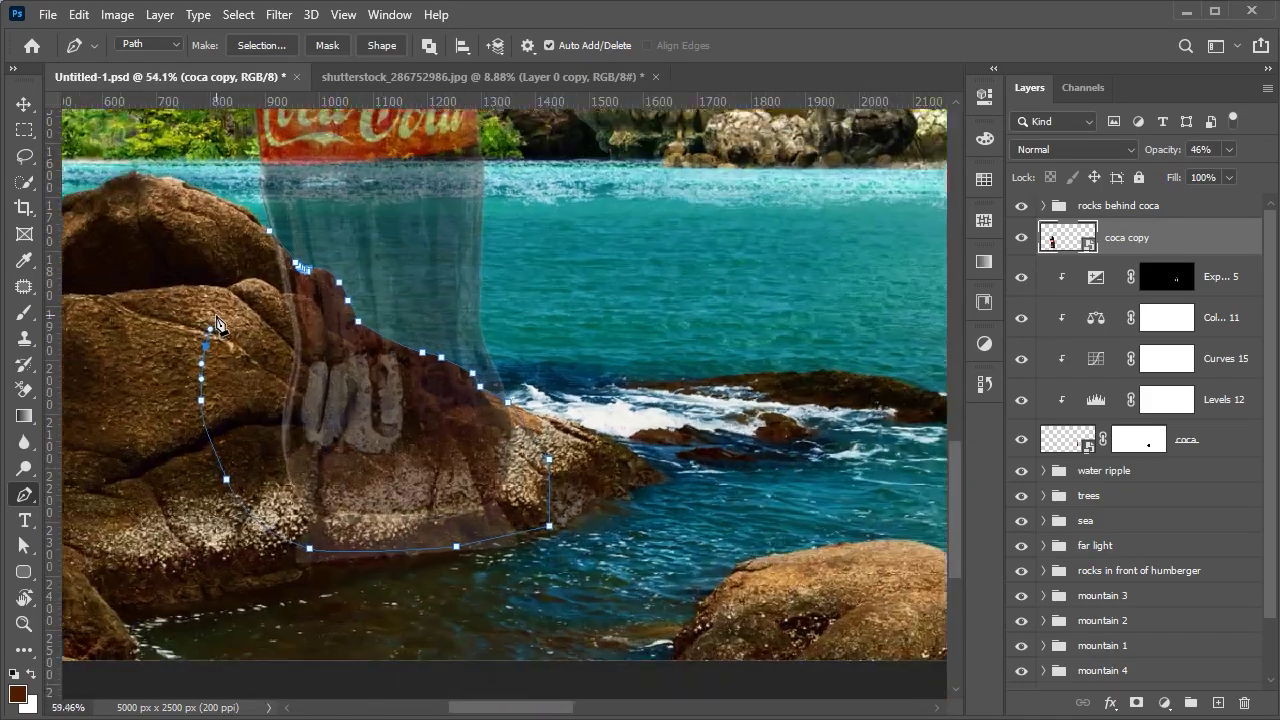
# - Turn the rock path into an inverted layer mask and restore the bottle to 100% opacity
pyautogui.click(240, 54)
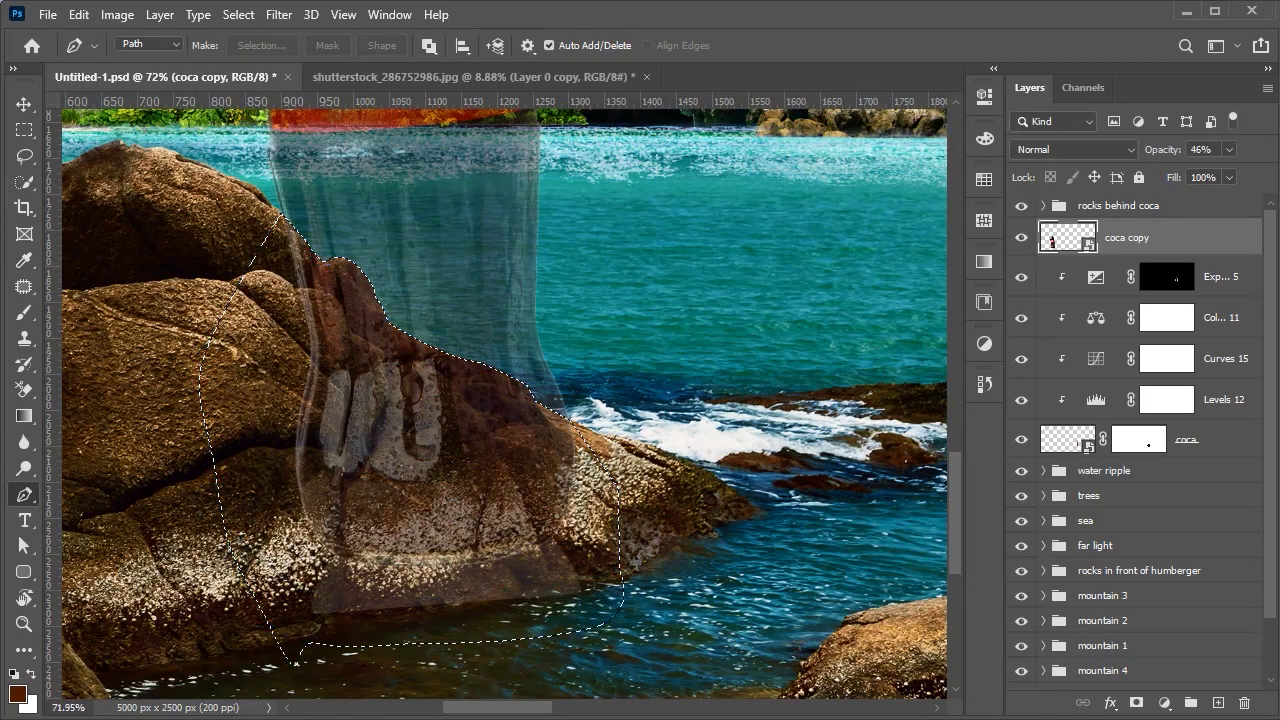
pyautogui.click(1136, 702)
pyautogui.hotkey('ctrl', 'i')
pyautogui.scroll(-4, 600, 400)
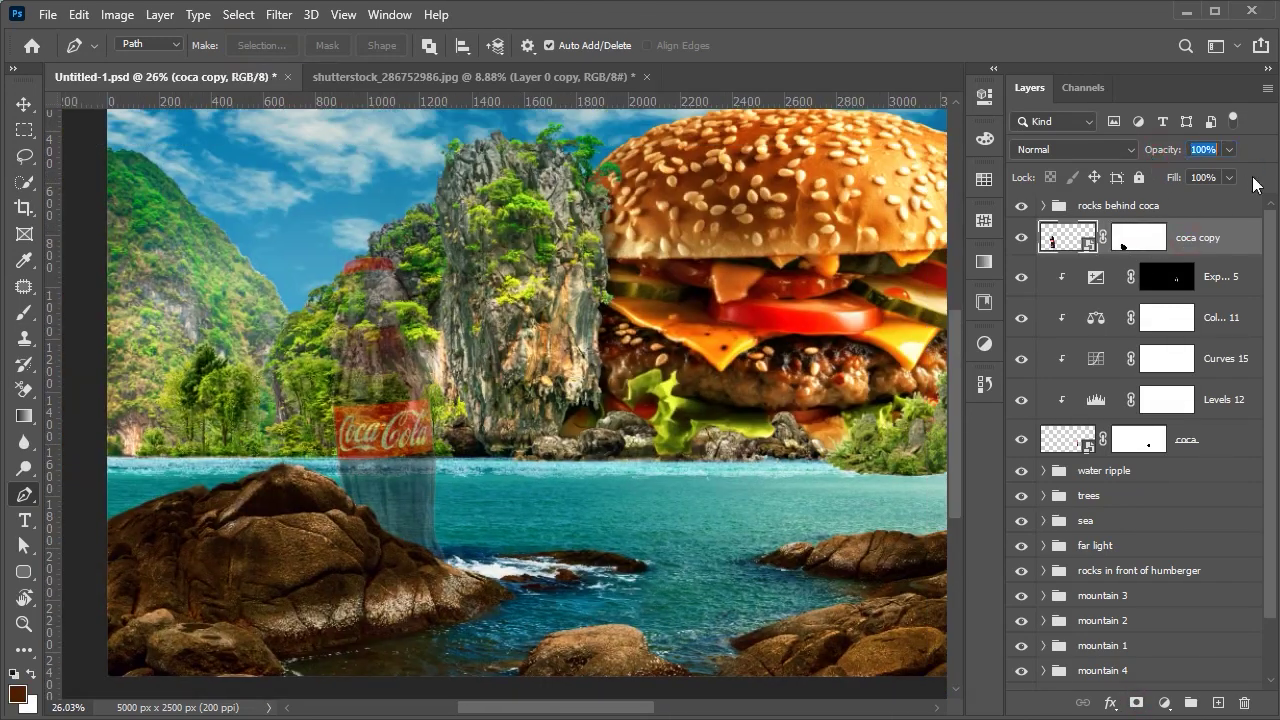
pyautogui.press('Return')
pyautogui.press('v')
pyautogui.scroll(-1, 530, 390)
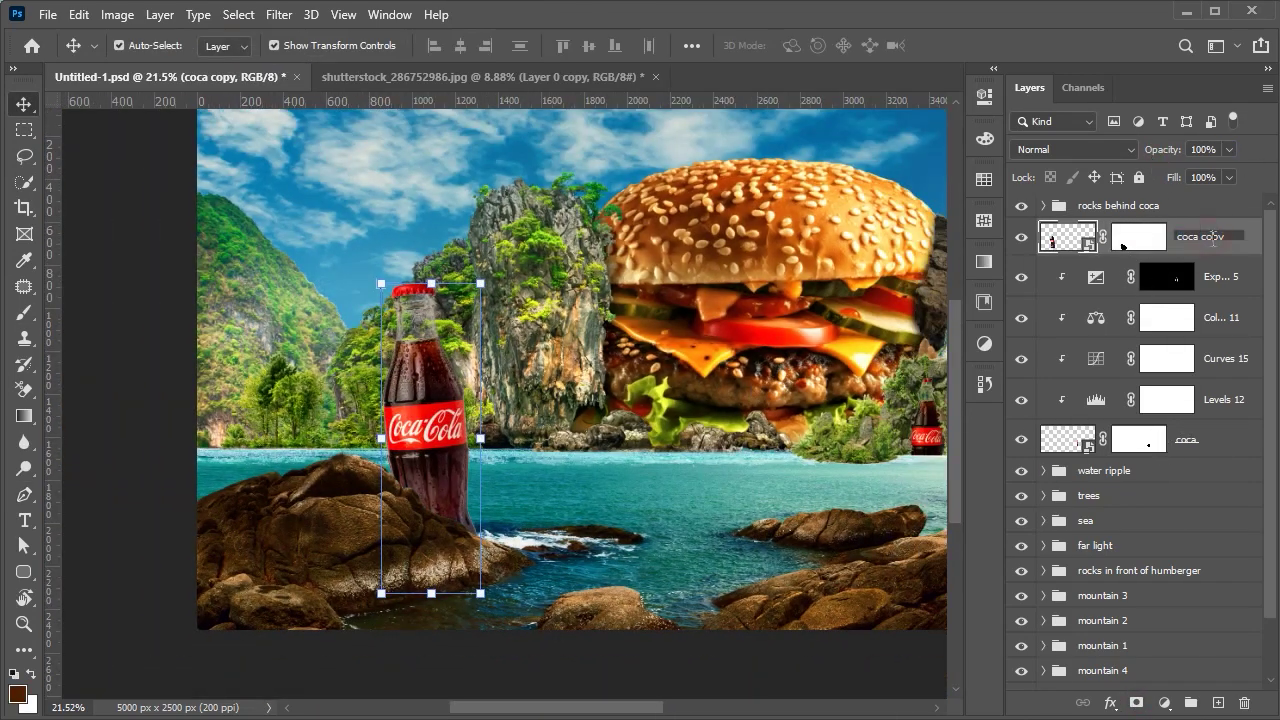
pyautogui.write('front')
# - Add a clipped Curves lifting the midtones and a Brightness/Contrast layer (13, 42)
pyautogui.click(1164, 702)
pyautogui.click(1177, 443)
pyautogui.moveTo(833, 300); pyautogui.dragTo(838, 305)
pyautogui.click(1164, 702)
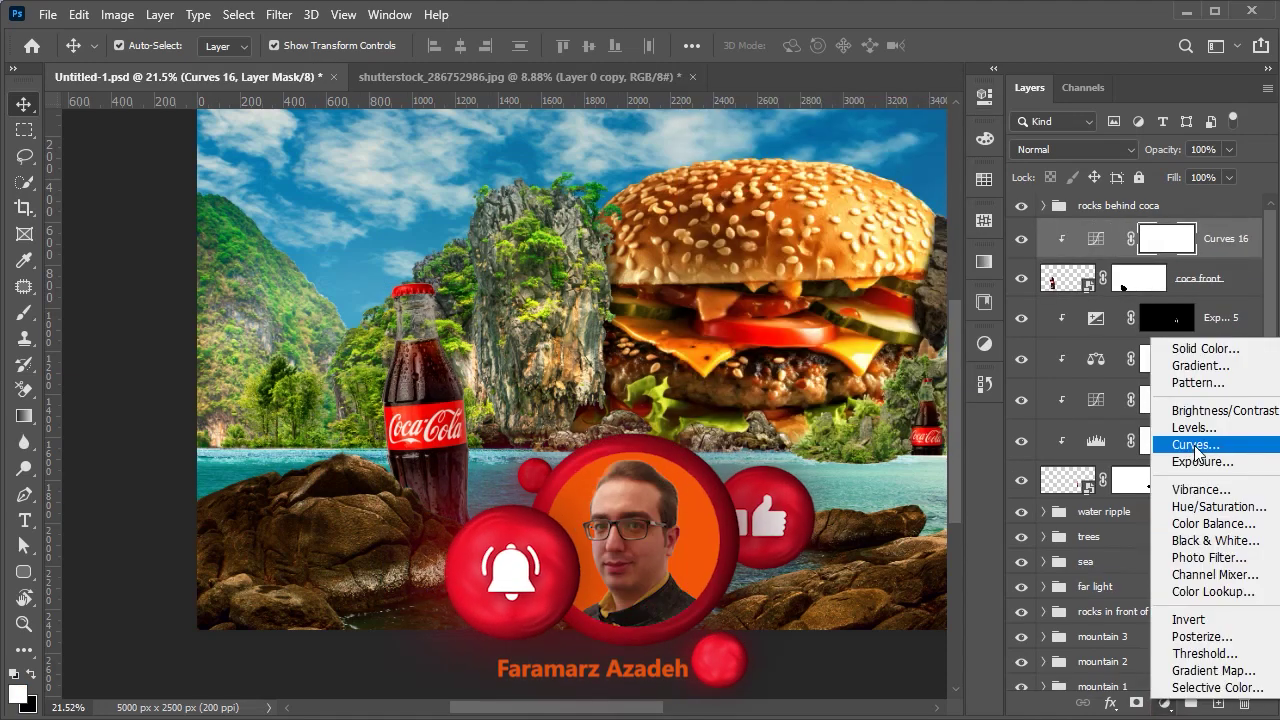
pyautogui.click(1190, 409)
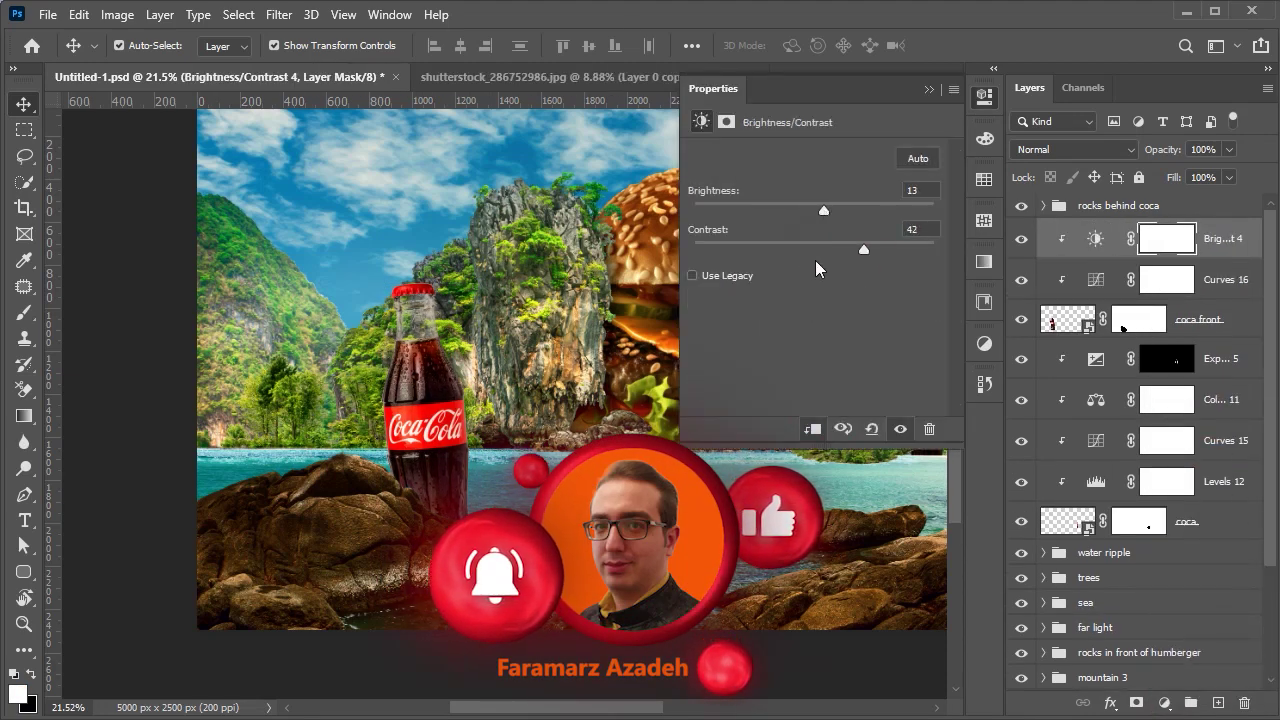
# - Add a brightening Curves layer with an inverted mask and paint a highlight along the bottle
pyautogui.click(1164, 703)
pyautogui.click(1170, 437)
pyautogui.moveTo(821, 313); pyautogui.dragTo(821, 292)
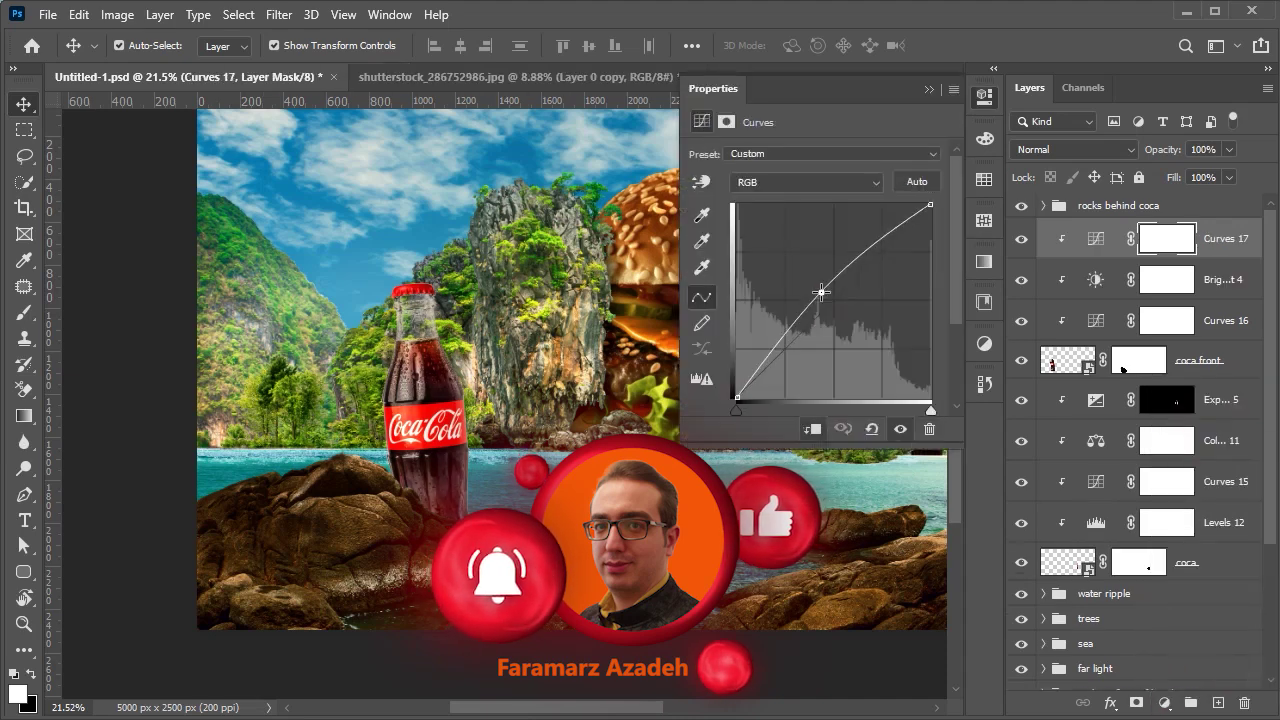
pyautogui.click(929, 89)
pyautogui.hotkey('ctrl', 'i')
pyautogui.press('b')
pyautogui.scroll(4, 454, 458)
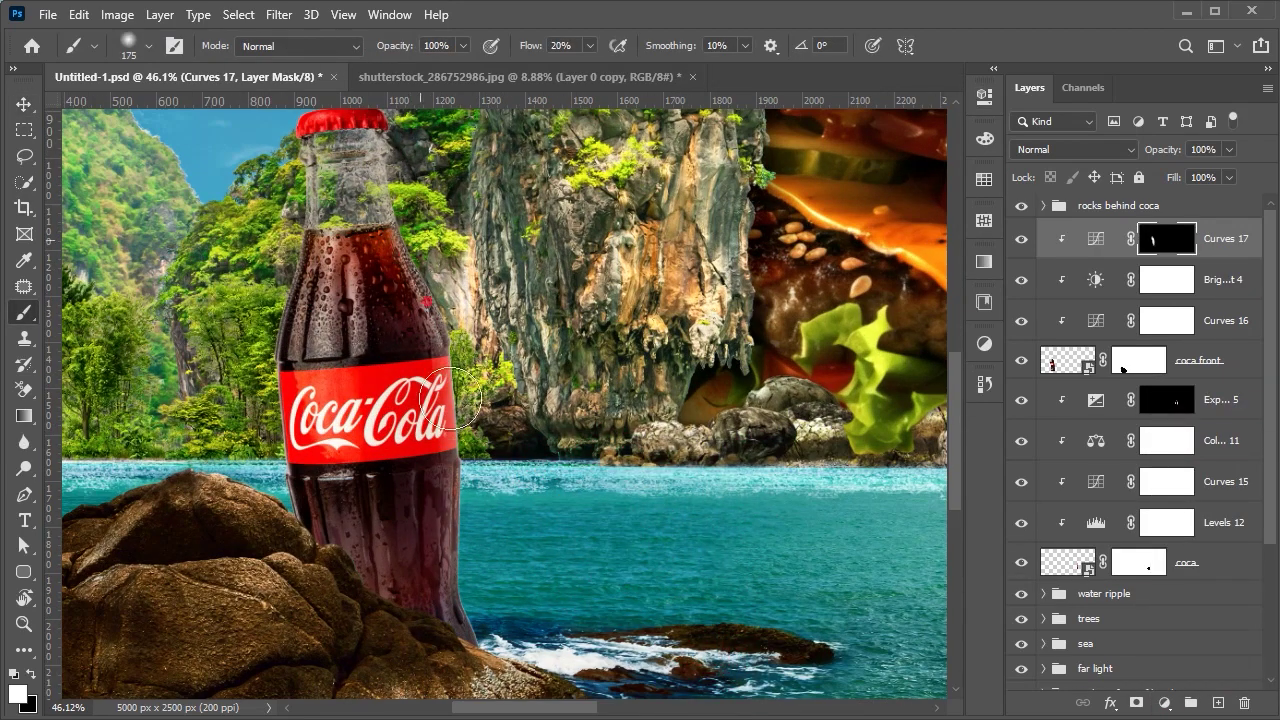
pyautogui.moveTo(422, 242); pyautogui.dragTo(425, 395)
pyautogui.scroll(3, 449, 417)
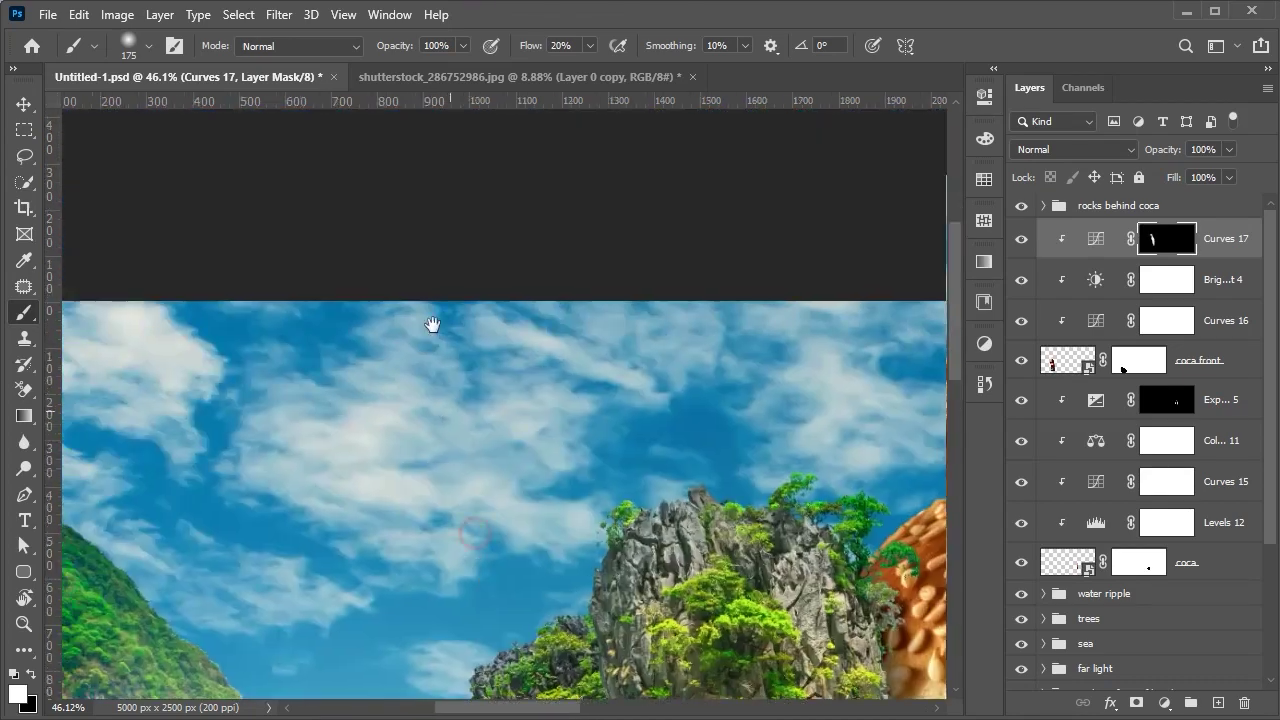
pyautogui.scroll(-1, 458, 292)
pyautogui.scroll(-1, 615, 342)
# - Add a darkening Curves layer with an inverted mask, then a Color Balance layer
pyautogui.click(1164, 703)
pyautogui.click(1185, 460)
pyautogui.moveTo(830, 270)
pyautogui.mouseDown()
pyautogui.moveTo(820, 291)
pyautogui.moveTo(834, 306)
pyautogui.mouseUp()
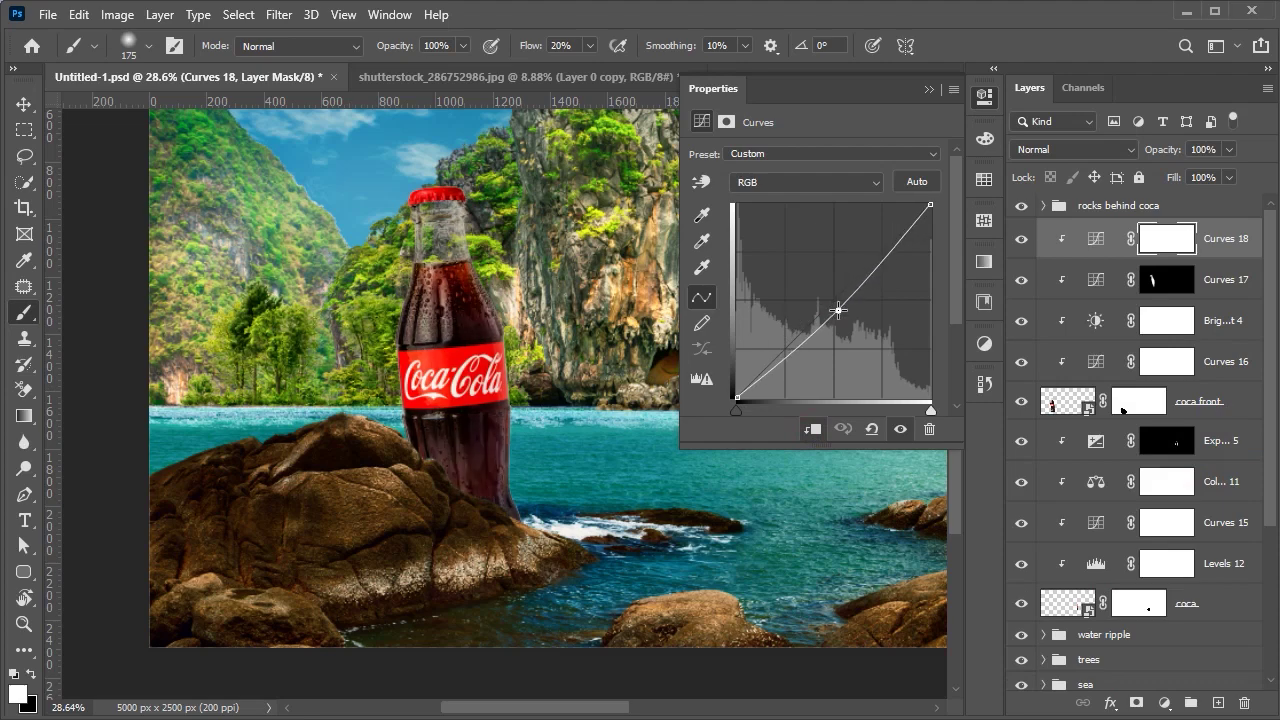
pyautogui.click(929, 89)
pyautogui.hotkey('ctrl', 'i')
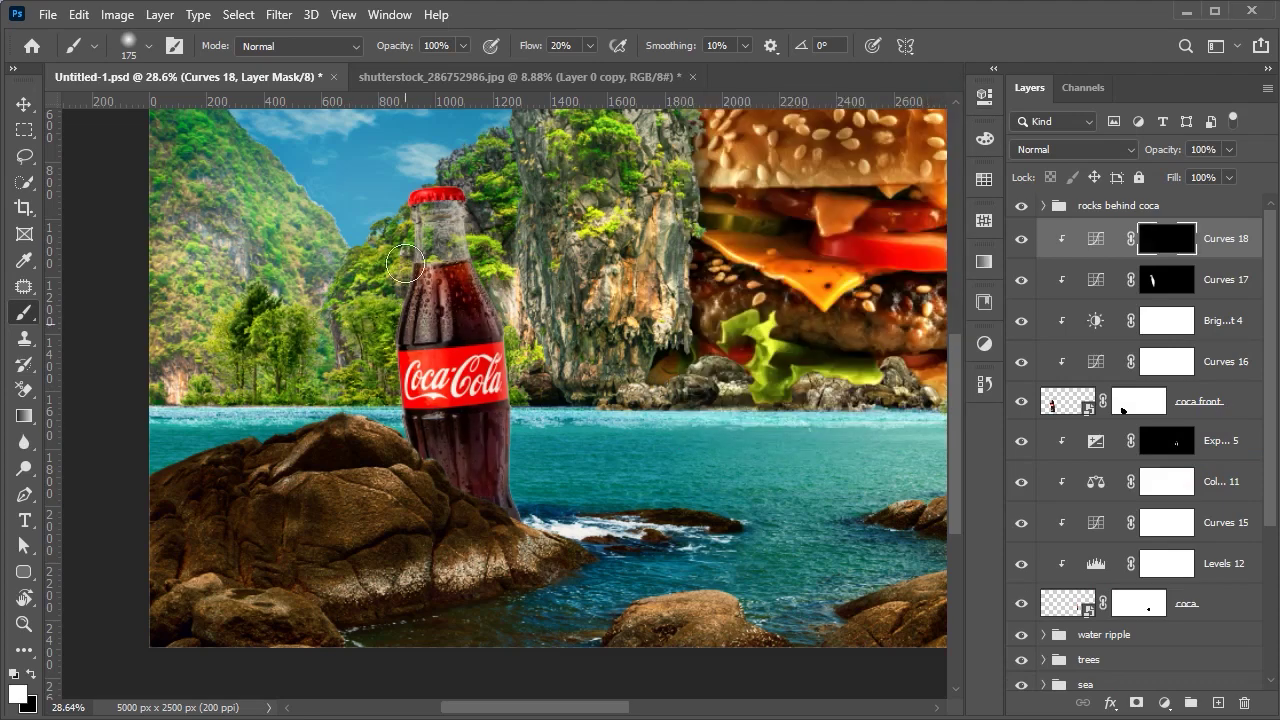
pyautogui.scroll(2, 459, 355)
pyautogui.click(1164, 703)
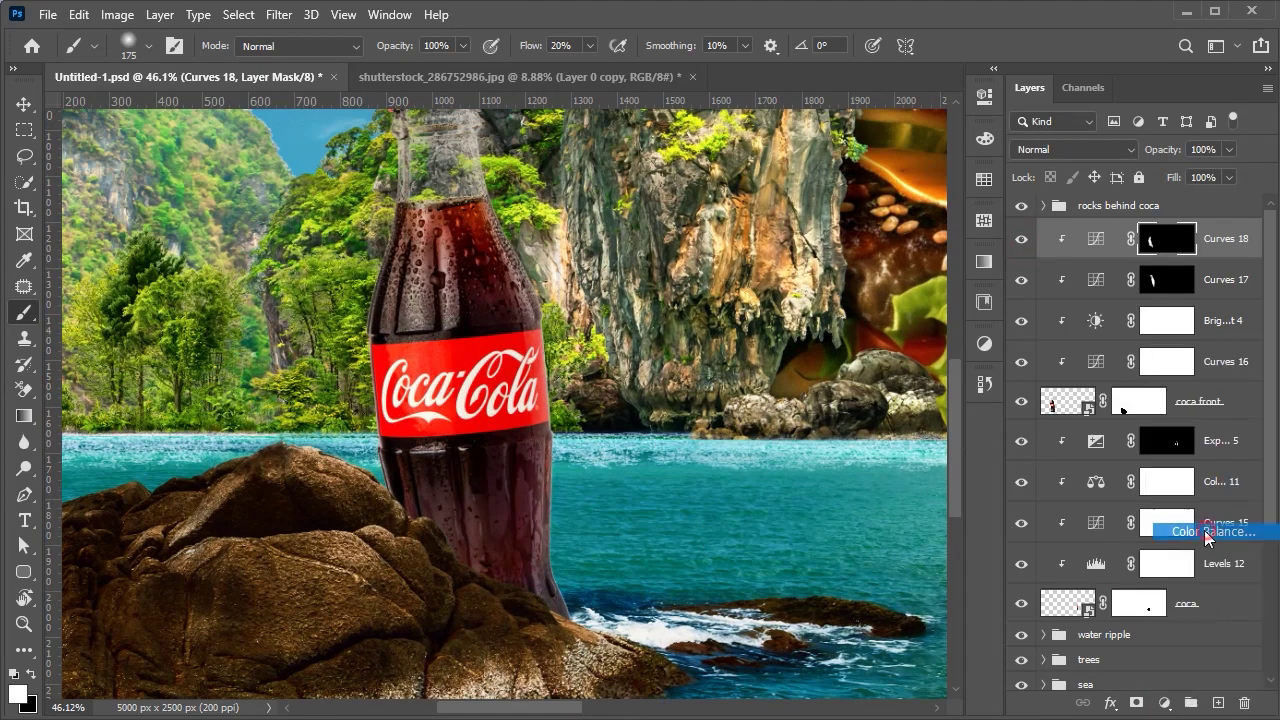
pyautogui.click(1200, 531)
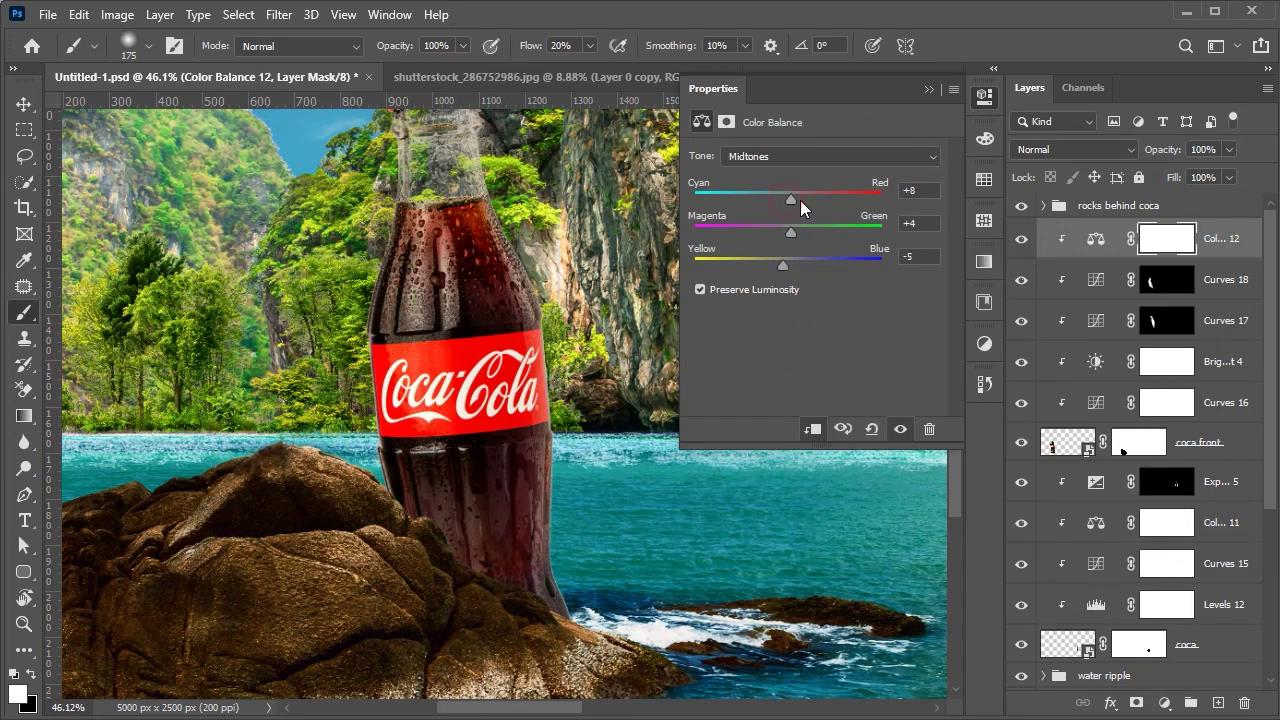
# - Add a slightly darkening Exposure 6 layer with an inverted mask and a smaller brush
pyautogui.click(1021, 239)
pyautogui.click(1164, 703)
pyautogui.click(1200, 466)
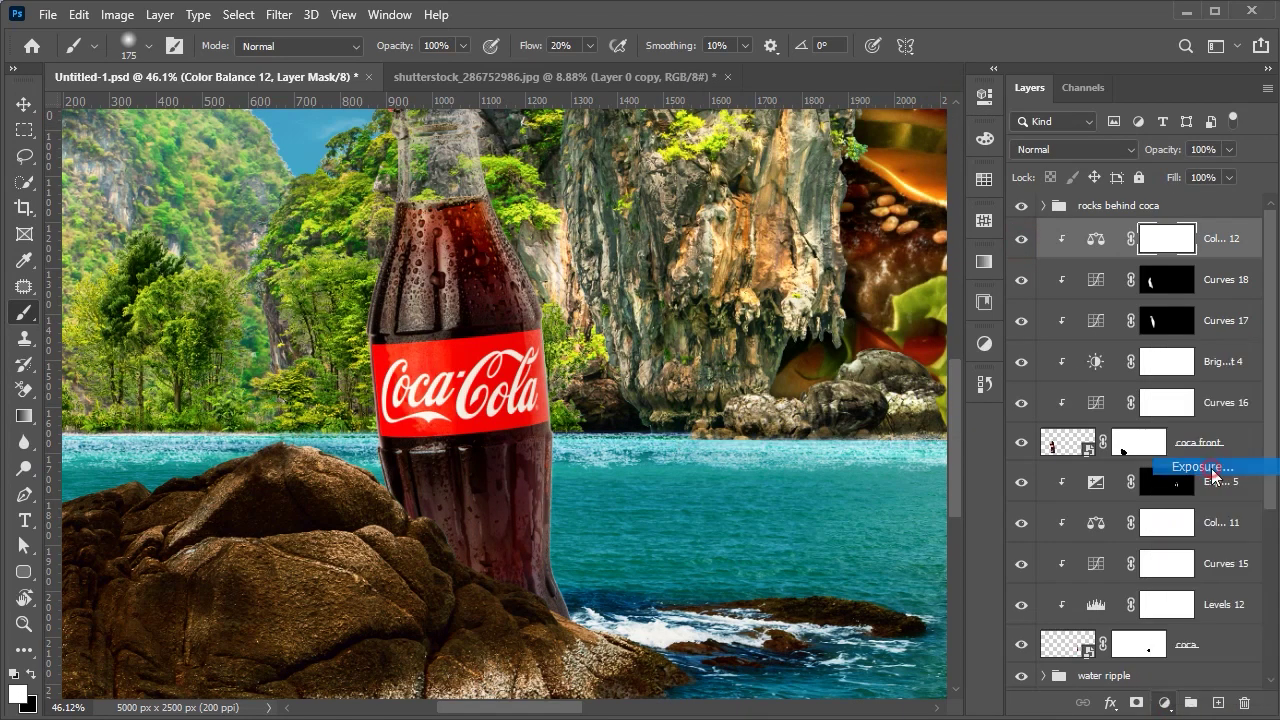
pyautogui.moveTo(820, 206); pyautogui.dragTo(809, 206)
pyautogui.click(929, 89)
pyautogui.hotkey('ctrl', 'i')
pyautogui.press('[')
pyautogui.press('[')
pyautogui.press('[')
pyautogui.scroll(2, 434, 523)
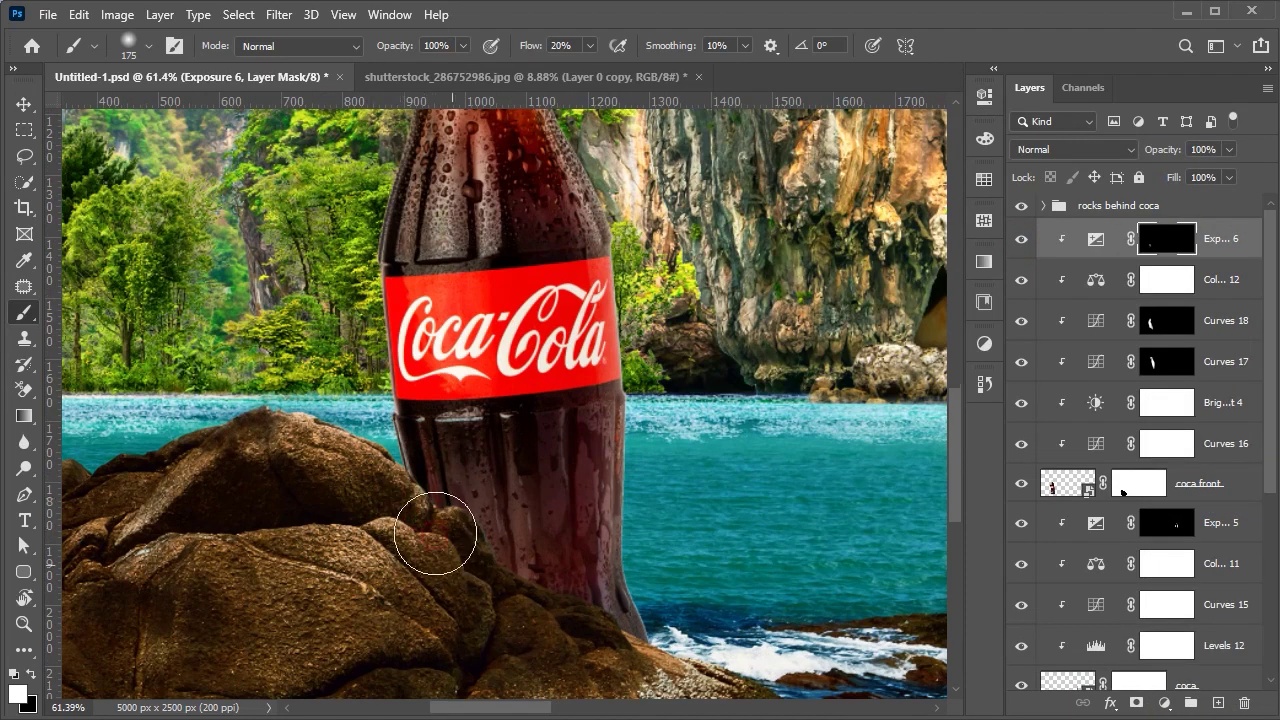
pyautogui.scroll(2, 436, 520)
# - Add Exposure 7 at +1.67 with its mask inverted, viewing the bottle base and rocks
pyautogui.moveTo(679, 548); pyautogui.dragTo(574, 470)
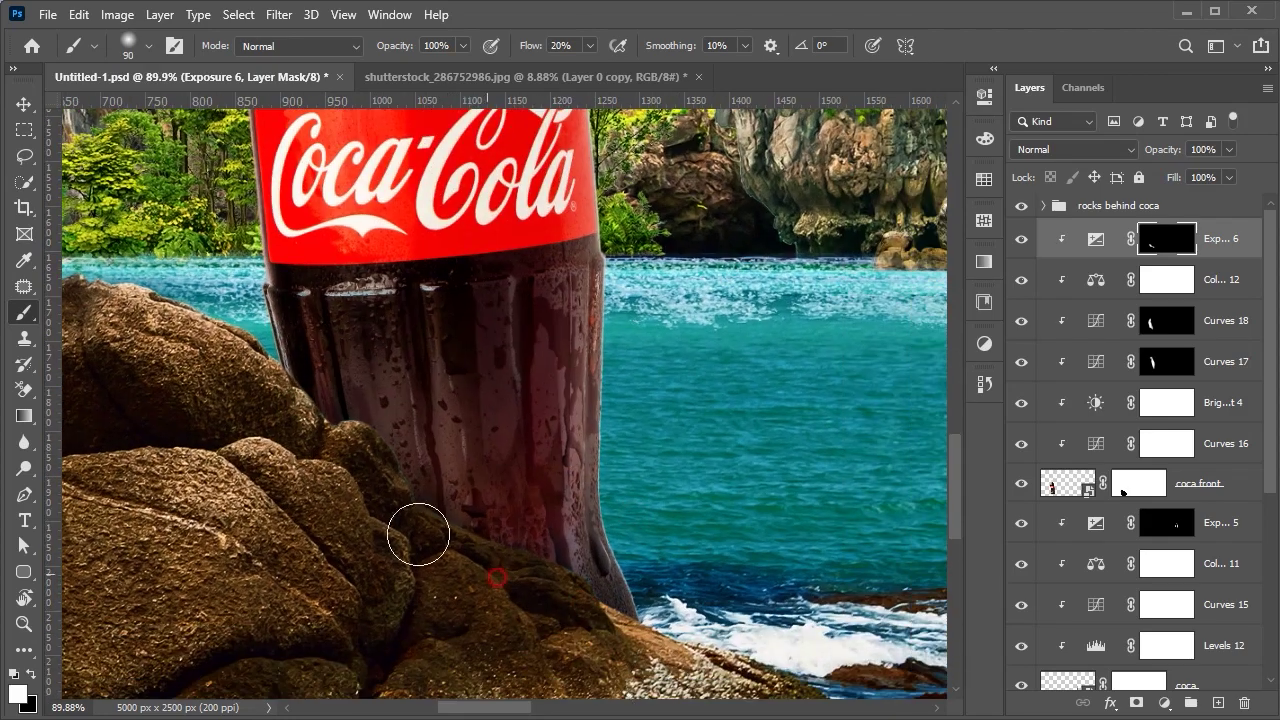
pyautogui.scroll(-2, 505, 497)
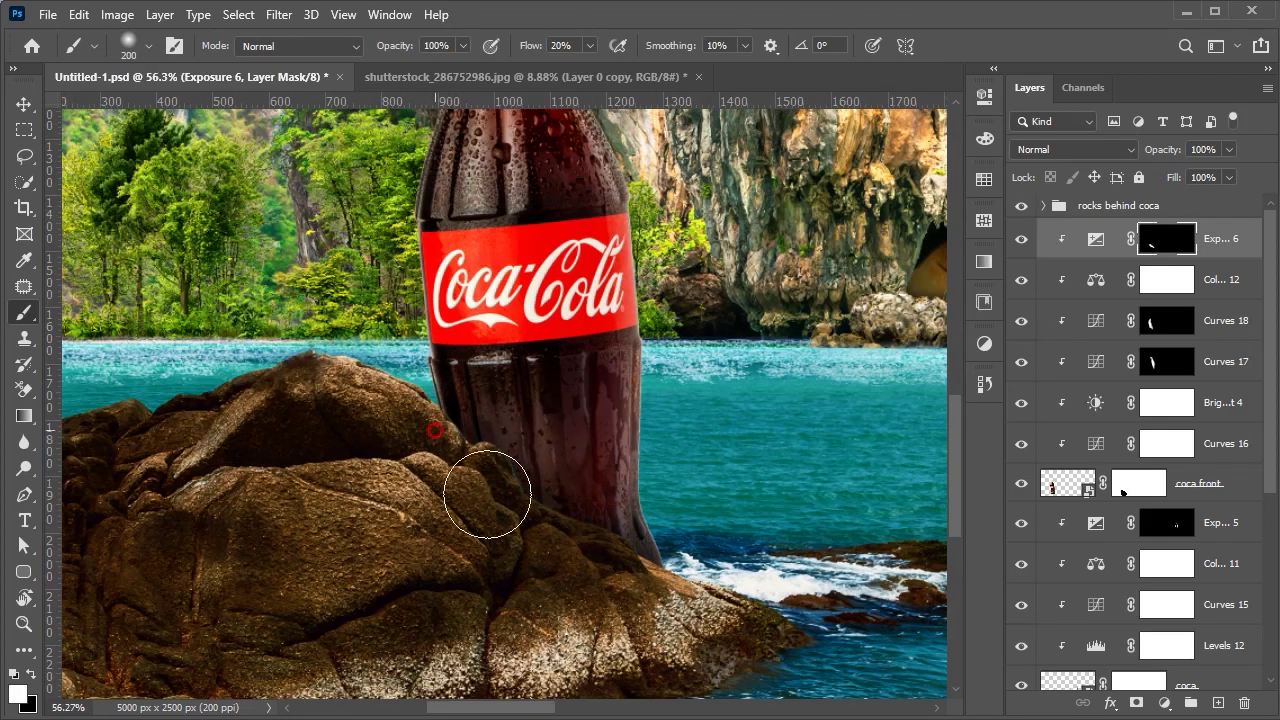
pyautogui.scroll(-2, 487, 497)
pyautogui.scroll(-3, 700, 443)
pyautogui.scroll(-1, 506, 308)
pyautogui.scroll(-1, 506, 308)
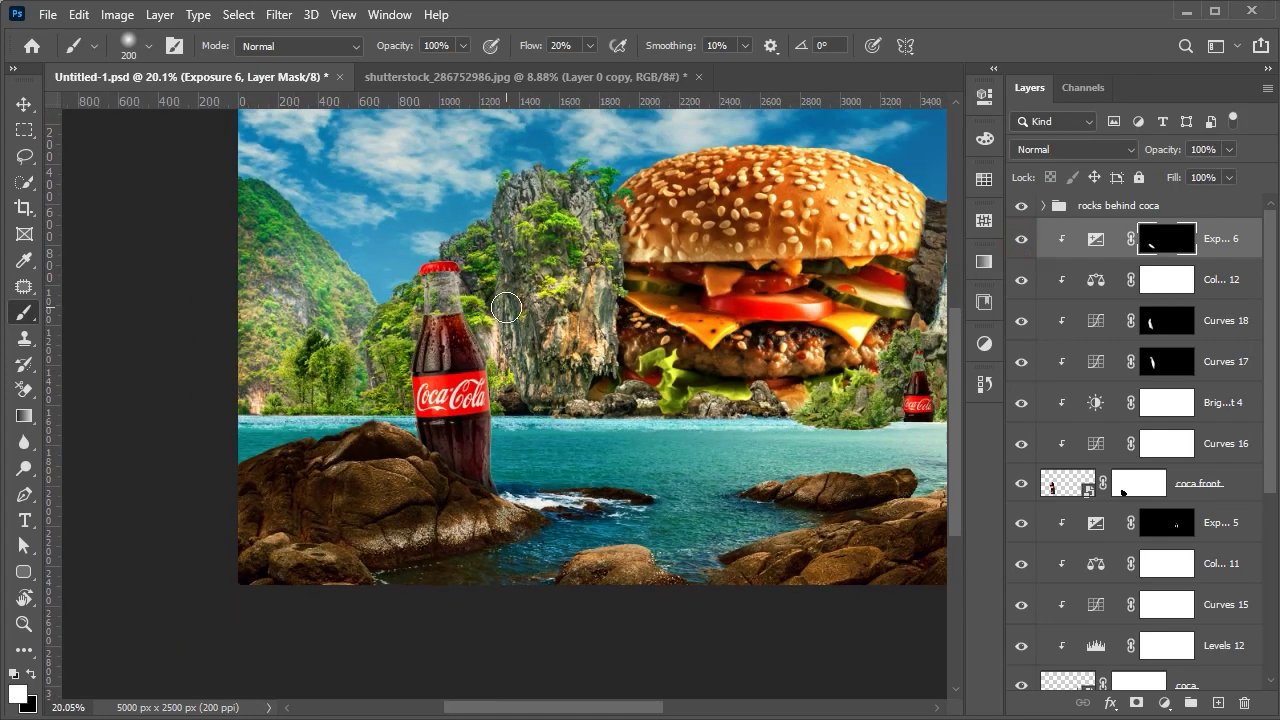
pyautogui.scroll(3, 506, 308)
pyautogui.moveTo(812, 202); pyautogui.dragTo(843, 204)
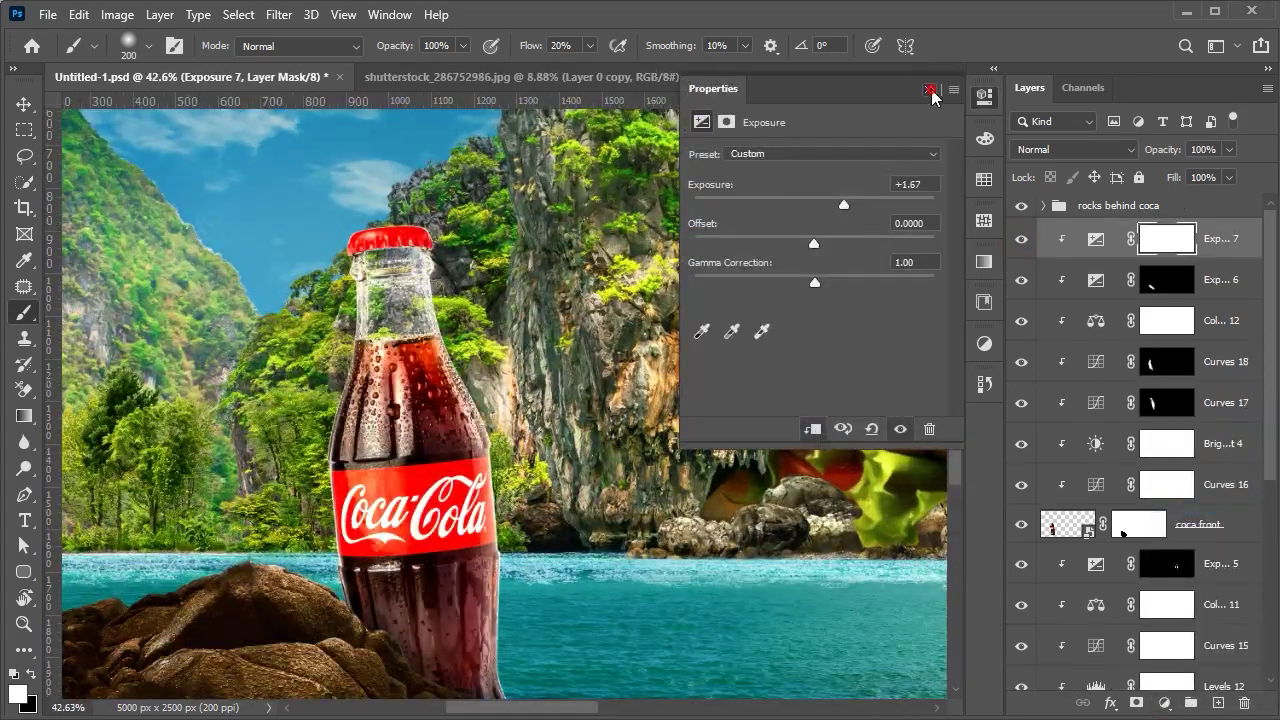
pyautogui.click(931, 91)
pyautogui.hotkey('ctrl', 'i')
pyautogui.scroll(2, 457, 214)
pyautogui.scroll(2, 457, 214)
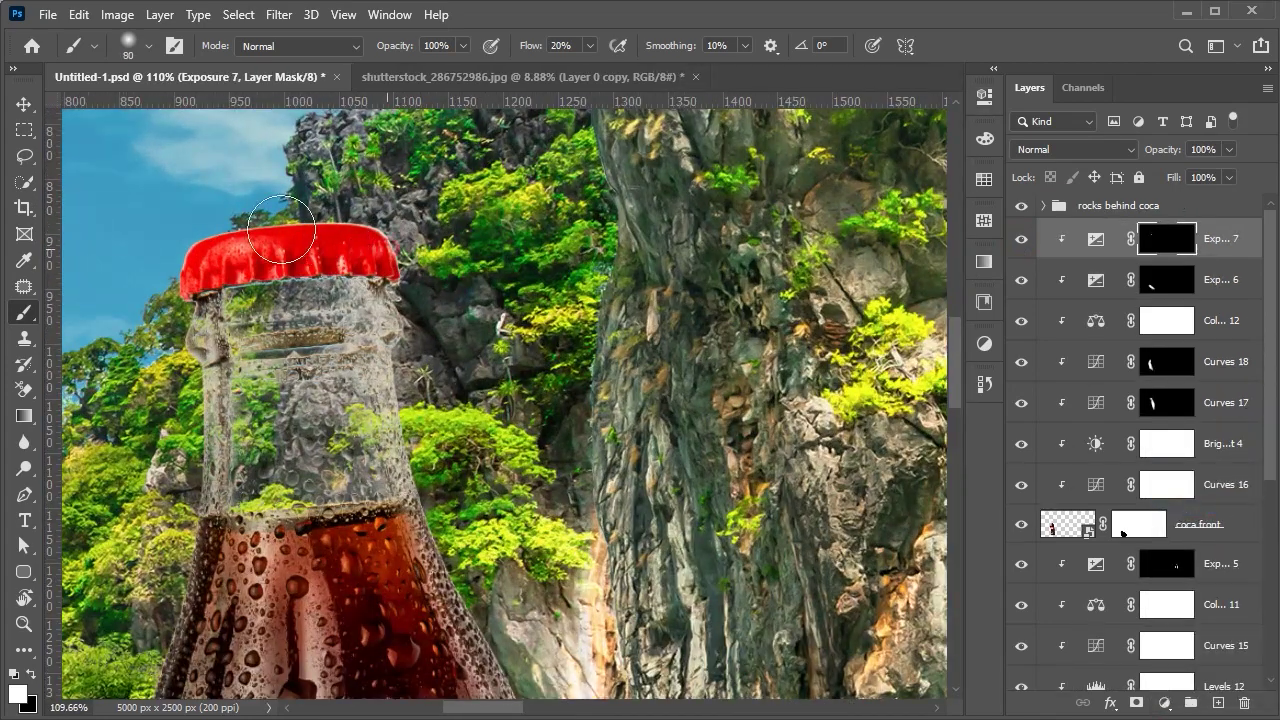
# - Add a Levels 13 layer with black input 73 and an inverted mask
pyautogui.click(1164, 703)
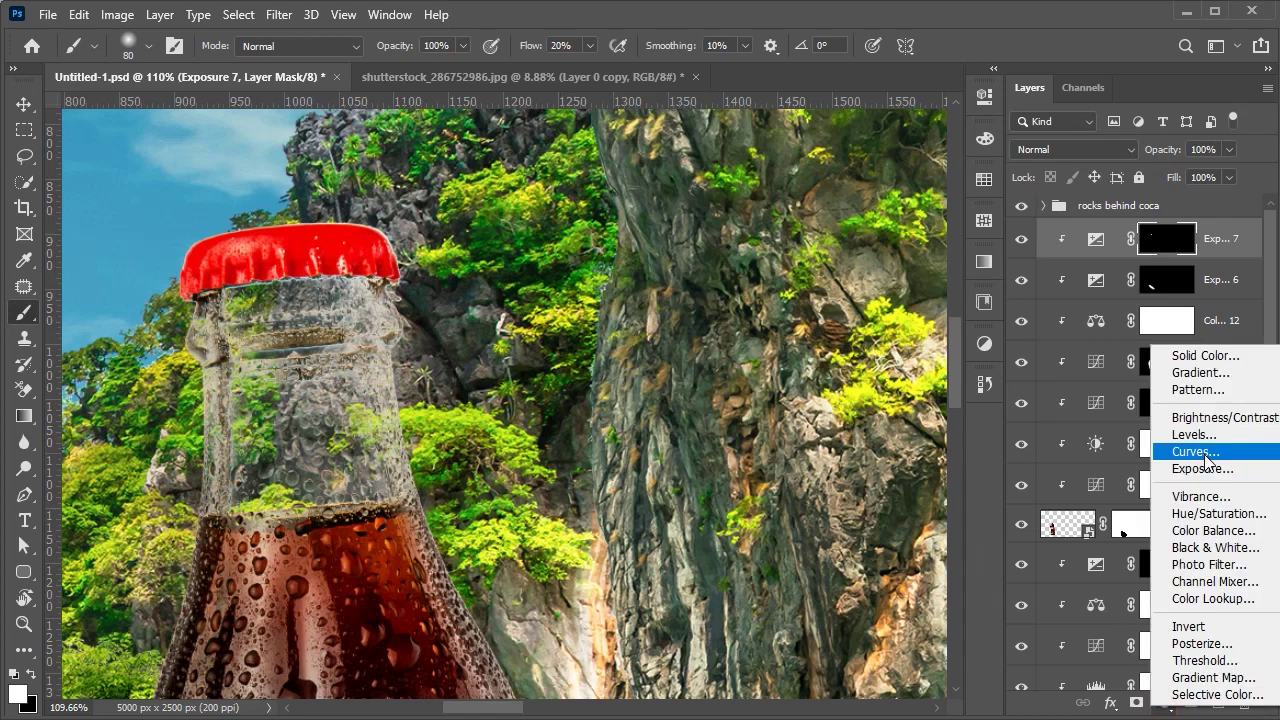
pyautogui.click(1178, 434)
pyautogui.moveTo(721, 299); pyautogui.dragTo(783, 299)
pyautogui.click(929, 90)
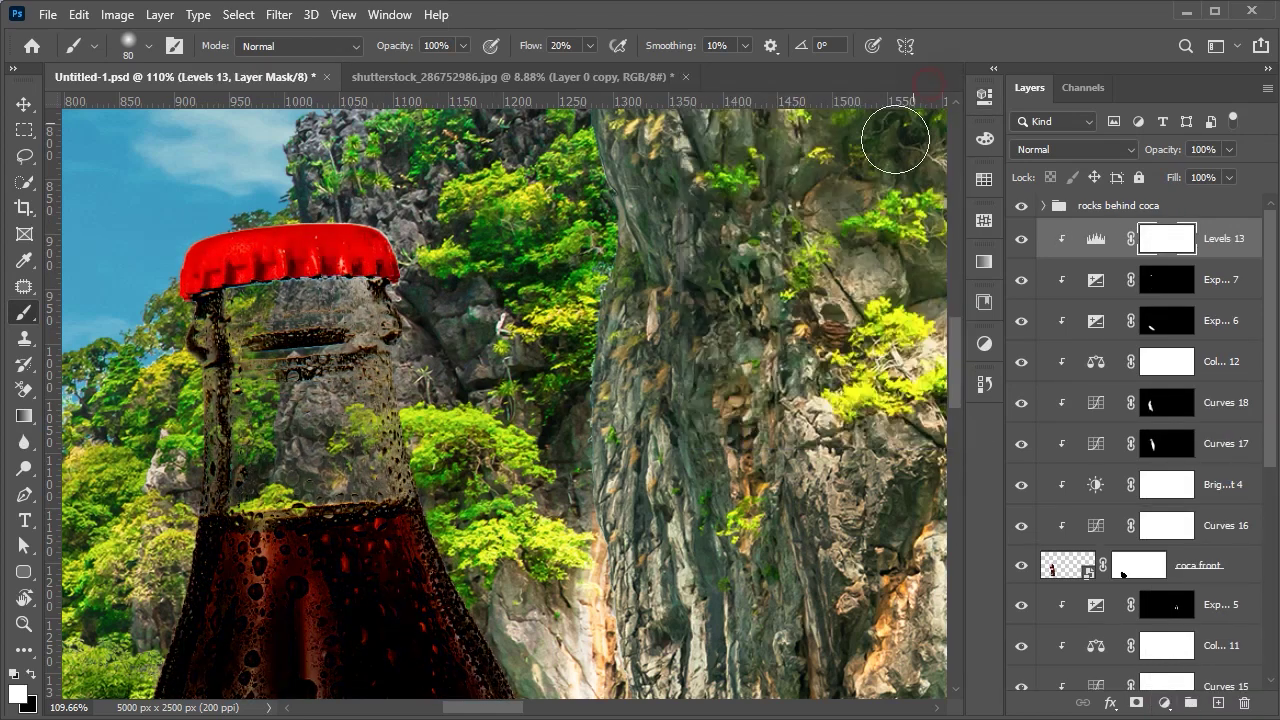
pyautogui.hotkey('ctrl', 'i')
pyautogui.scroll(-1, 329, 300)
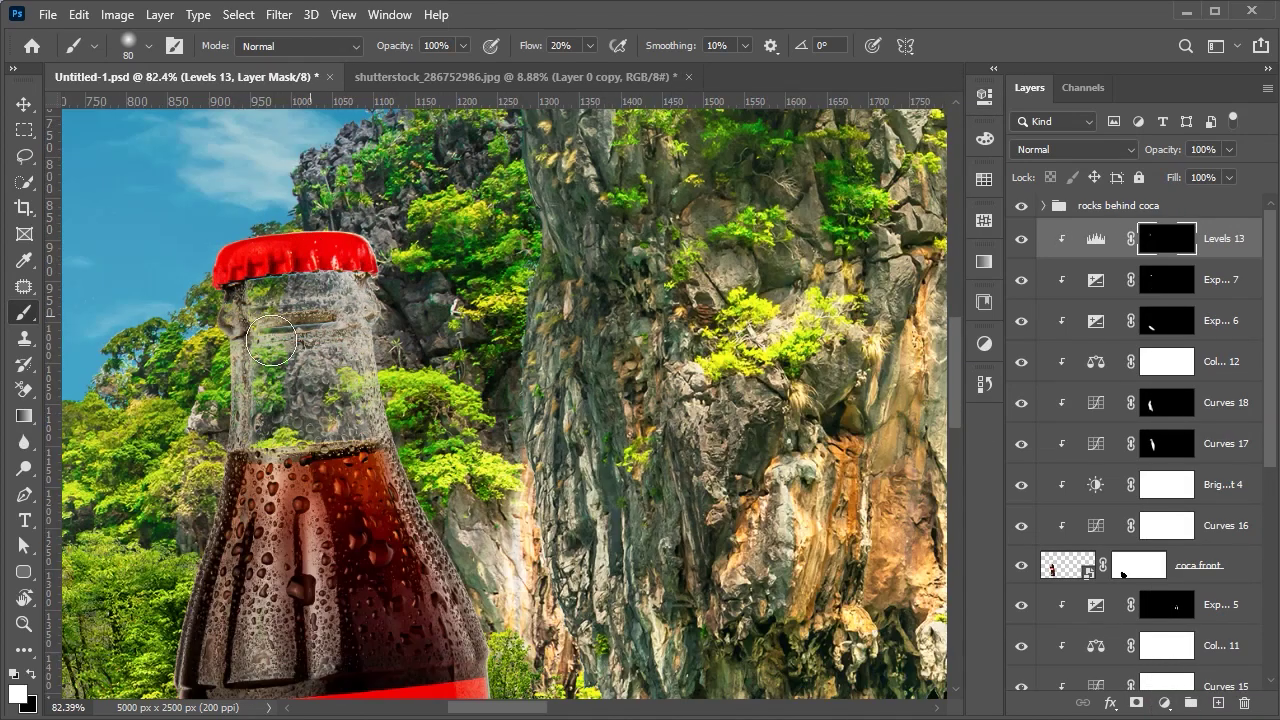
pyautogui.scroll(-2, 343, 269)
pyautogui.scroll(-2, 343, 269)
pyautogui.scroll(-1, 343, 269)
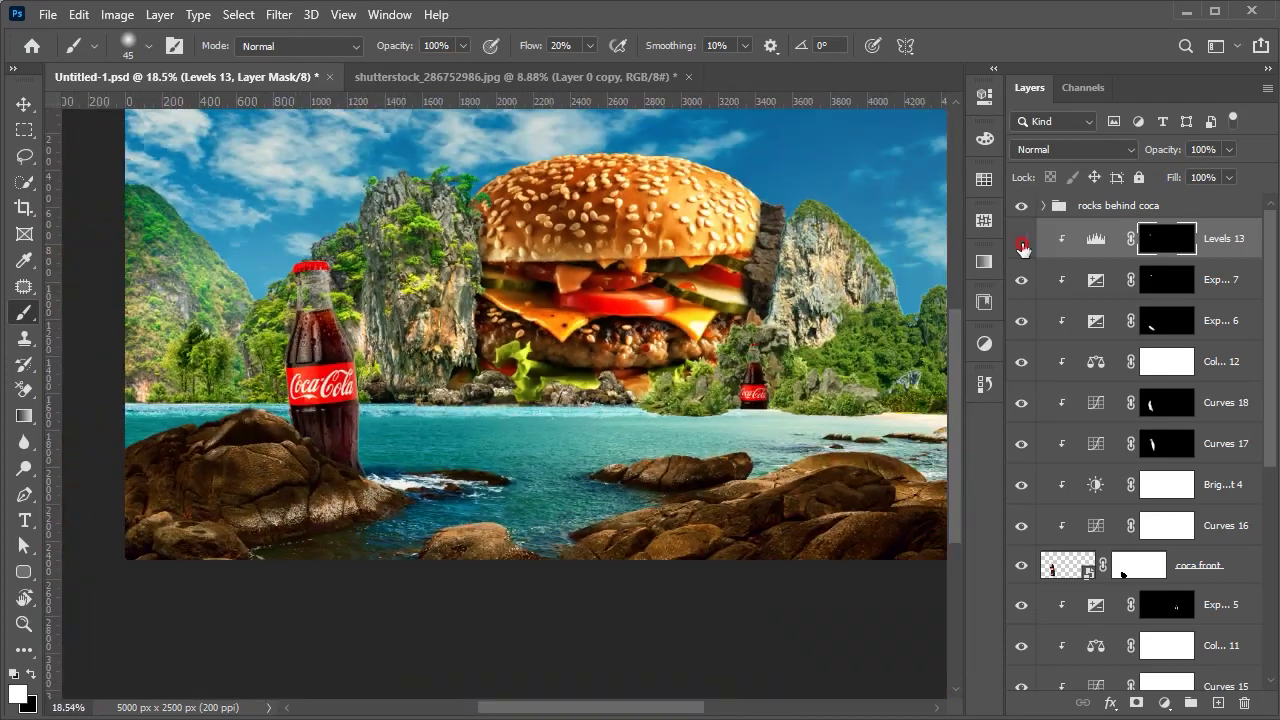
pyautogui.press('v')
pyautogui.click(449, 623)
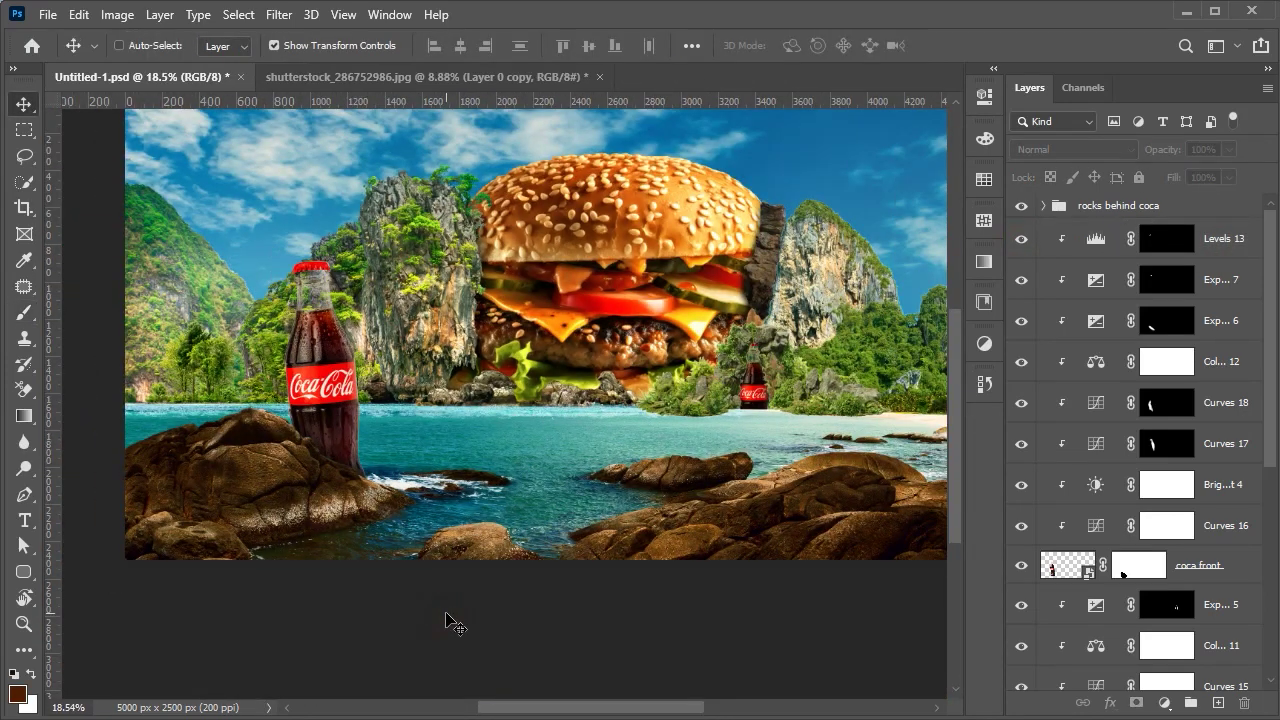
# - Group the bottle layers and move the coca front layer out of the new group
pyautogui.hotkey('ctrl', '0')
pyautogui.scroll(-2, 1232, 400)
pyautogui.scroll(2, 1178, 290)
pyautogui.hotkey('ctrl', 'g')
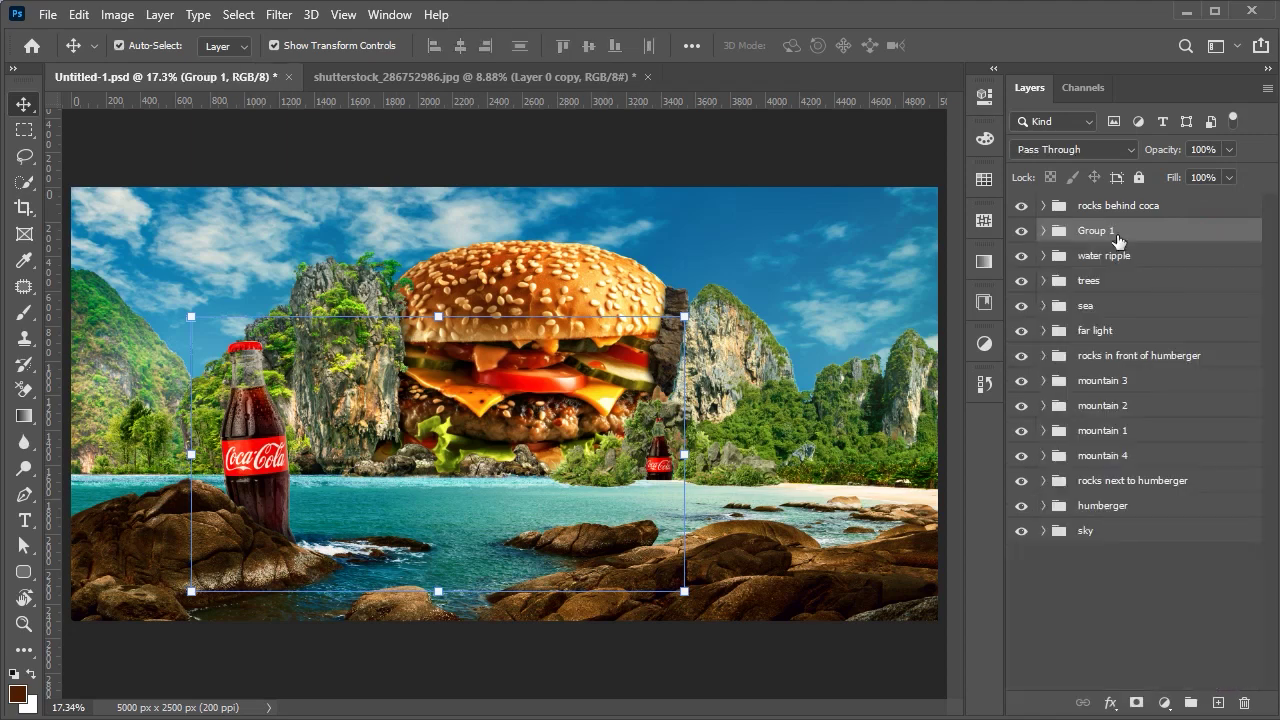
pyautogui.write('cocas')
pyautogui.click(710, 655)
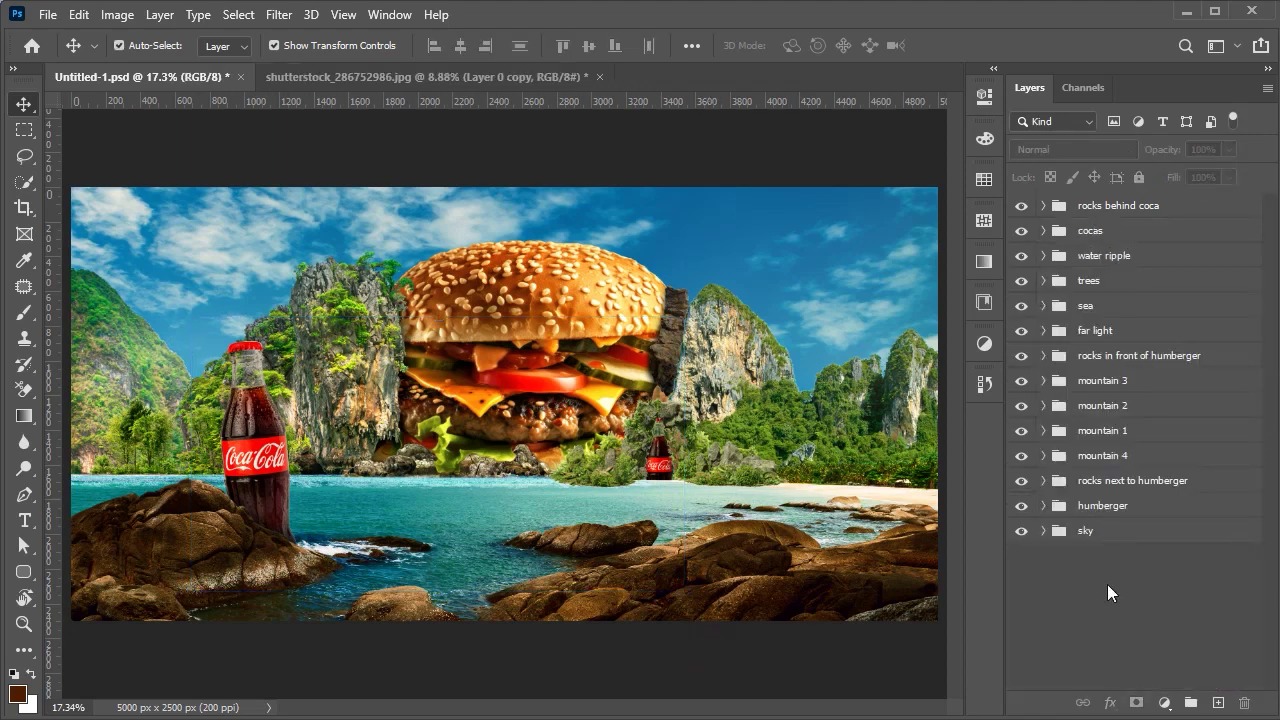
pyautogui.click(1043, 230)
pyautogui.click(1021, 590)
pyautogui.moveTo(1150, 592); pyautogui.dragTo(1130, 220)
pyautogui.click(1043, 597)
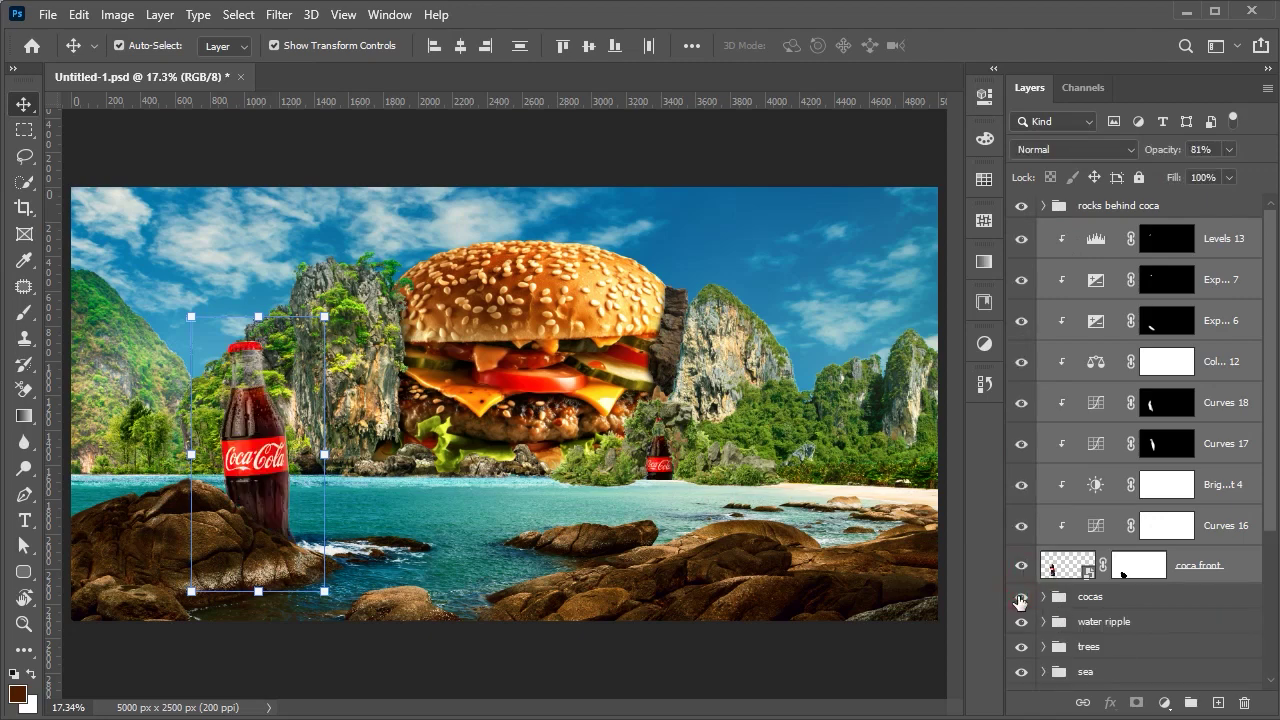
# - Rename the bottle group 'coca 1' and put coca front in its own group, 'coca 2'
pyautogui.click(1090, 597)
pyautogui.doubleClick(1150, 597)
pyautogui.click(1258, 82)
pyautogui.doubleClick(1095, 597)
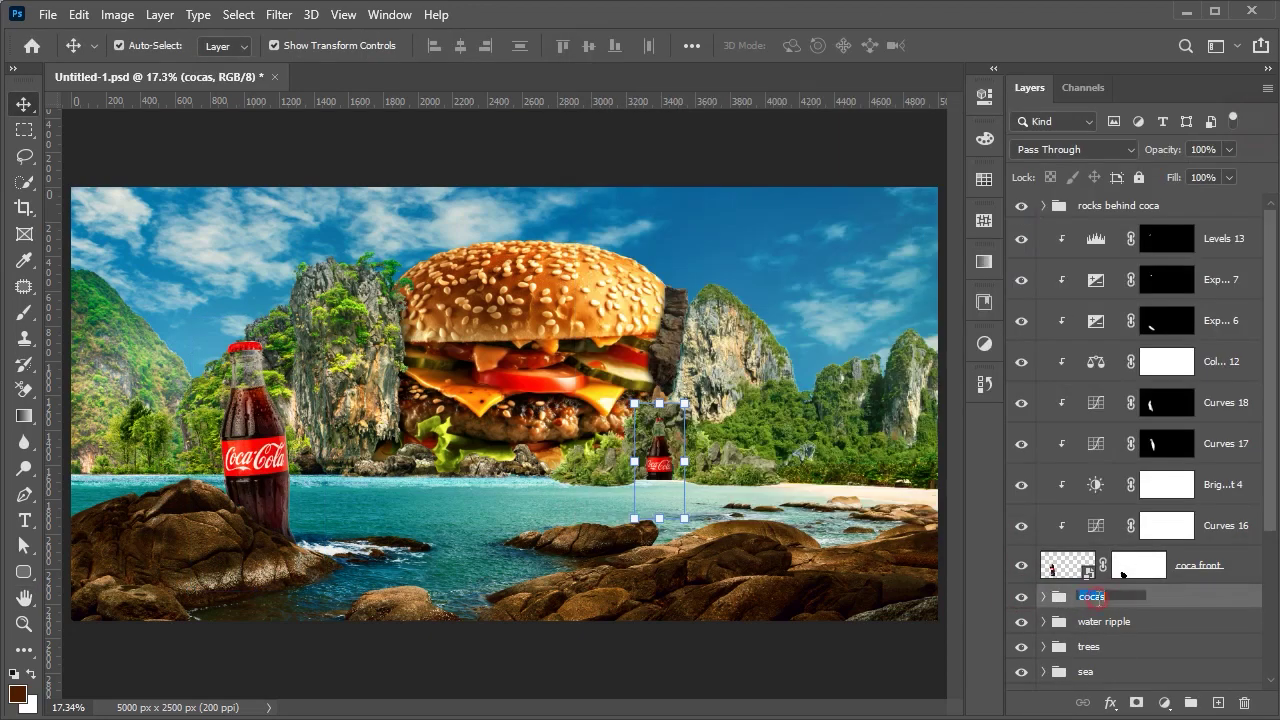
pyautogui.click(1150, 566)
pyautogui.hotkey('ctrl', 'g')
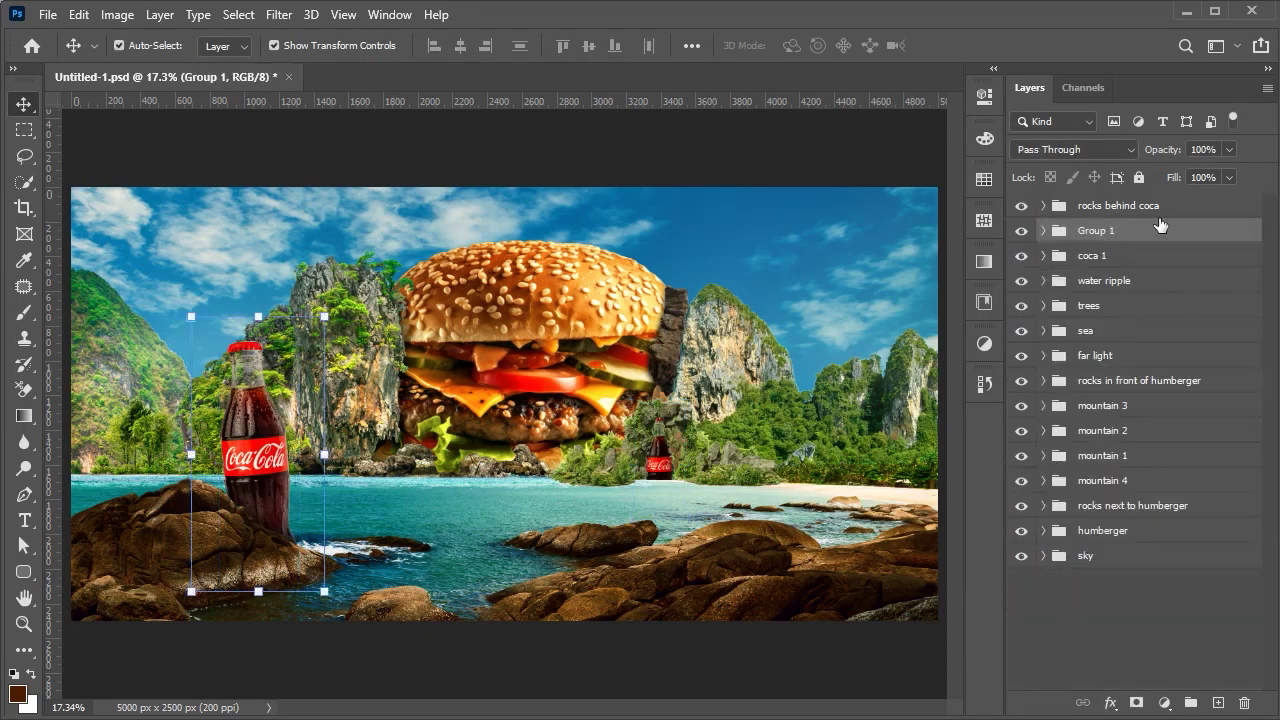
# - Duplicate the humberger, both rocks, mountain 1–3, trees and coca 1 groups
pyautogui.click(1077, 609)
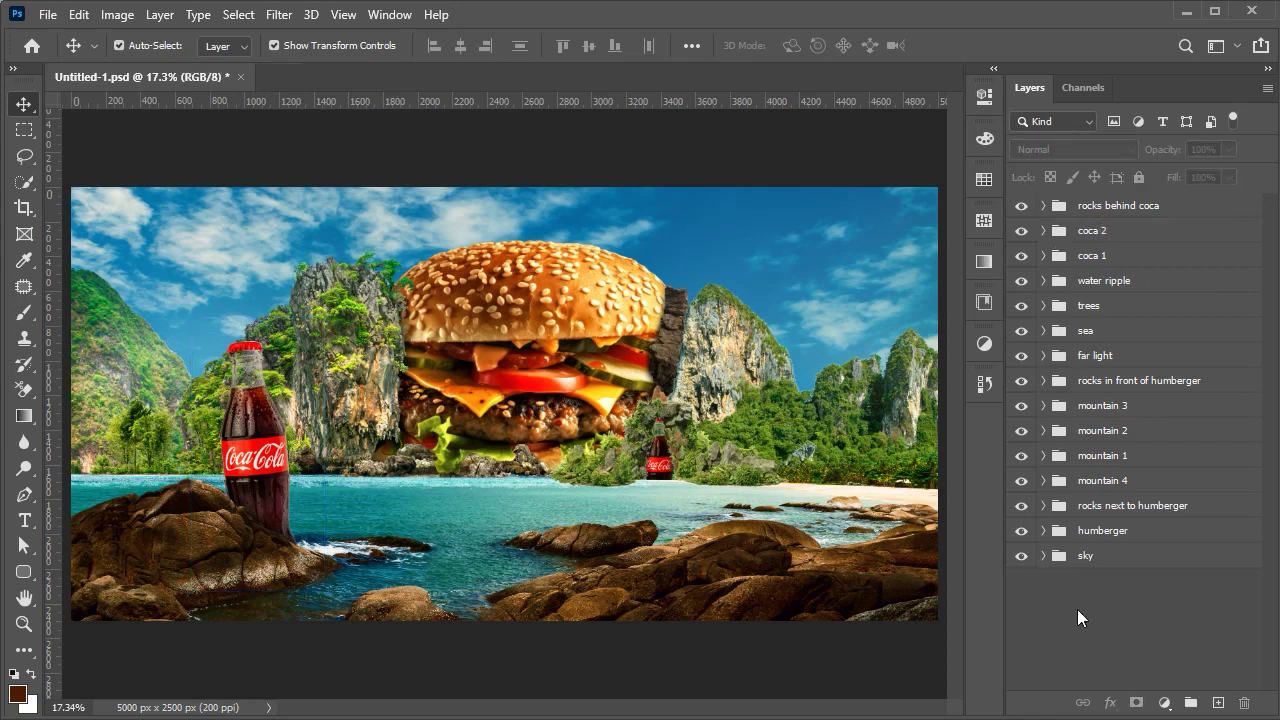
pyautogui.click(1110, 533)
pyautogui.keyDown('ctrl'); pyautogui.click(1115, 508); pyautogui.keyUp('ctrl')
pyautogui.keyDown('ctrl'); pyautogui.click(1124, 456); pyautogui.keyUp('ctrl')
pyautogui.keyDown('ctrl'); pyautogui.click(1120, 431); pyautogui.keyUp('ctrl')
pyautogui.keyDown('ctrl'); pyautogui.click(1118, 406); pyautogui.keyUp('ctrl')
pyautogui.keyDown('ctrl'); pyautogui.click(1118, 381); pyautogui.keyUp('ctrl')
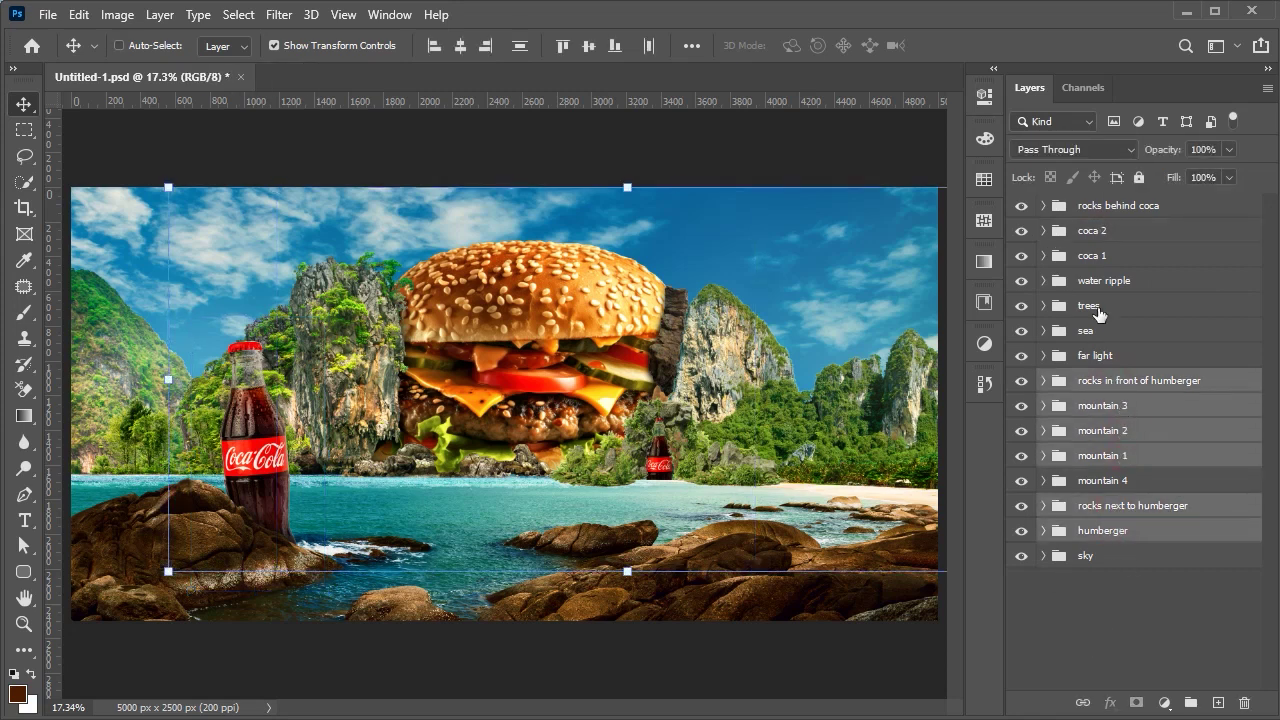
pyautogui.keyDown('ctrl'); pyautogui.click(1100, 306); pyautogui.keyUp('ctrl')
pyautogui.keyDown('ctrl'); pyautogui.click(1110, 256); pyautogui.keyUp('ctrl')
pyautogui.hotkey('ctrl', 'j')
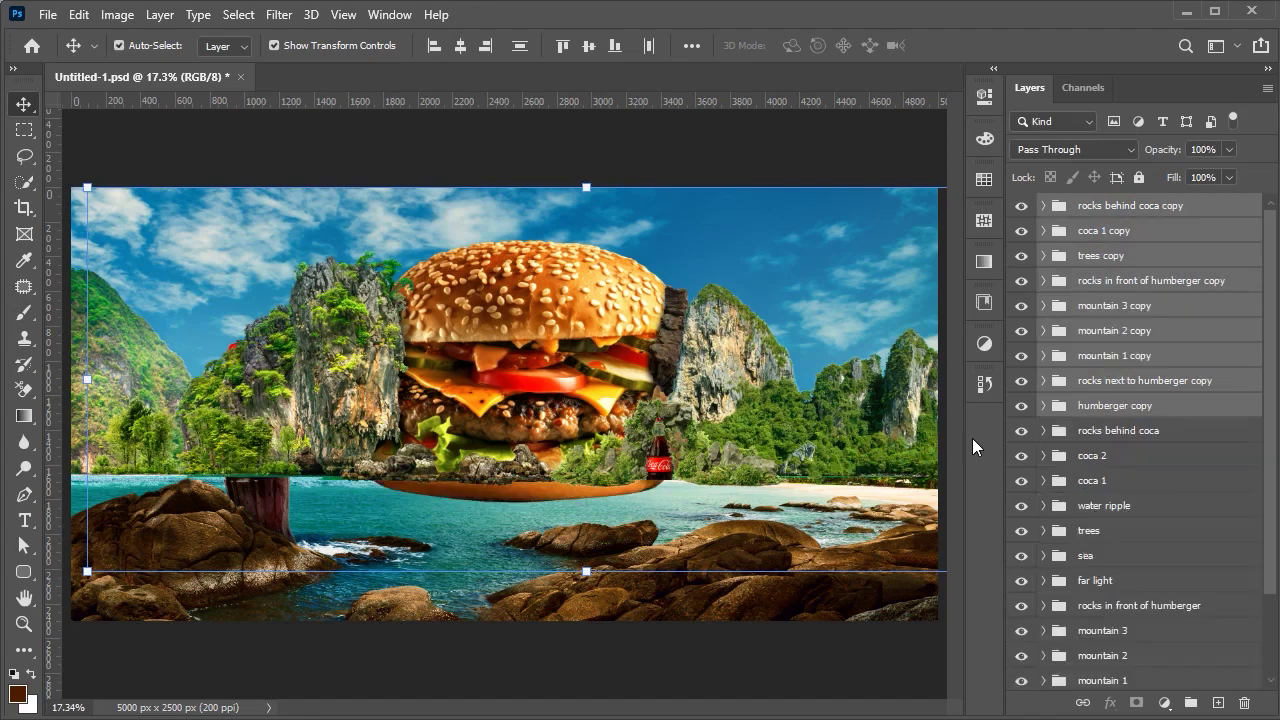
# - Merge the duplicated groups into one layer and convert it to a smart object
pyautogui.hotkey('ctrl', 'e')
pyautogui.rightClick(1133, 212)
pyautogui.click(943, 276)
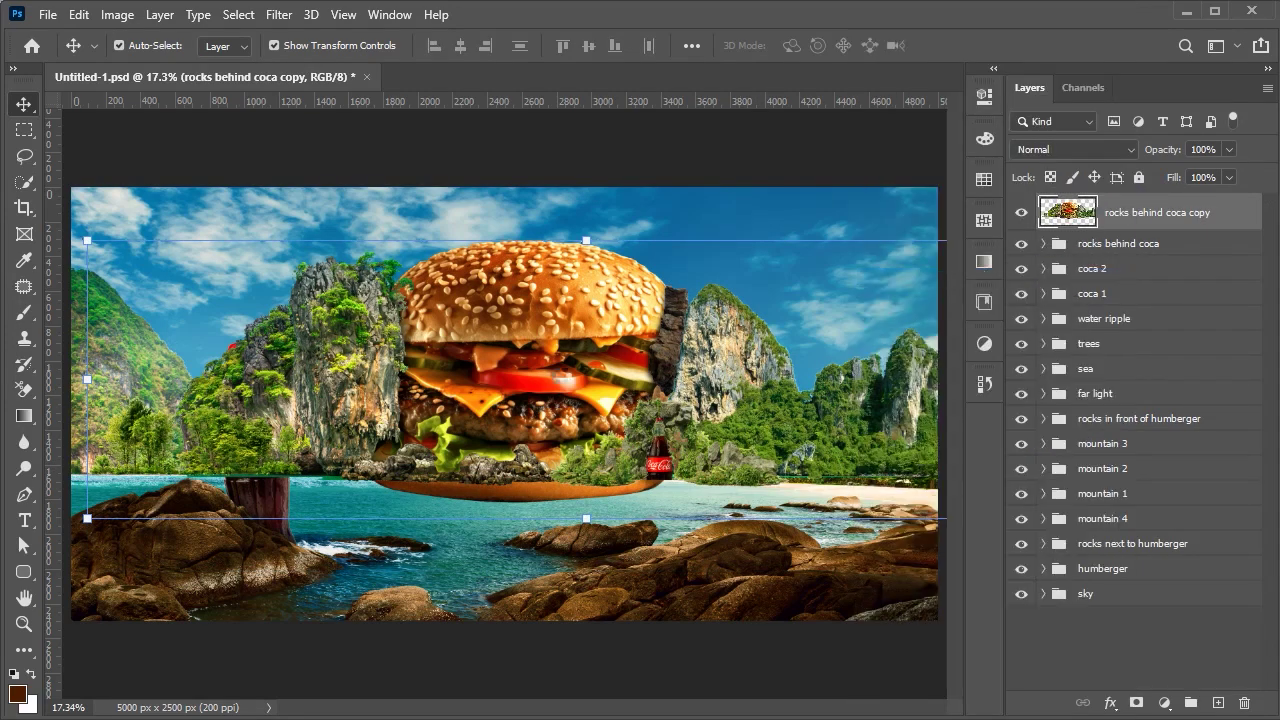
# - Trace a pen path along the rocks' lower edge and turn it into a selection
pyautogui.scroll(3, 492, 490)
pyautogui.press('p')
pyautogui.scroll(4, 394, 486)
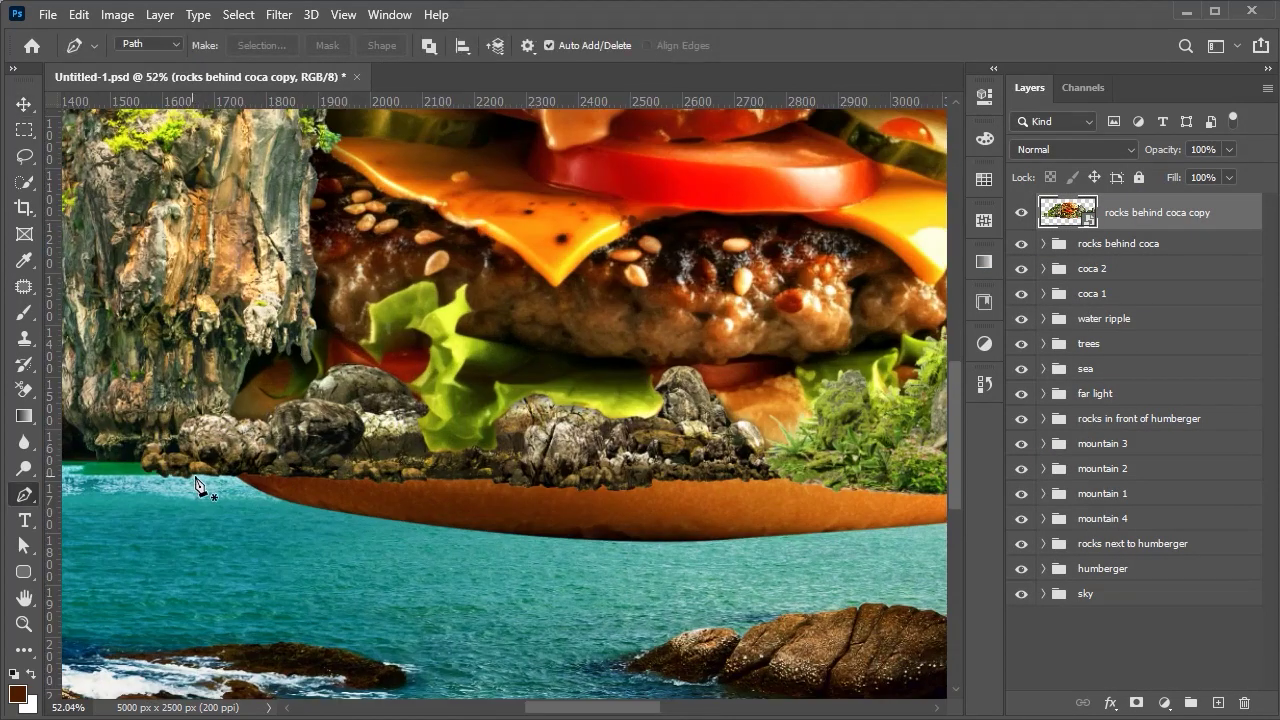
pyautogui.moveTo(481, 470); pyautogui.dragTo(200, 500)
pyautogui.click(866, 534)
pyautogui.moveTo(866, 534); pyautogui.dragTo(493, 621)
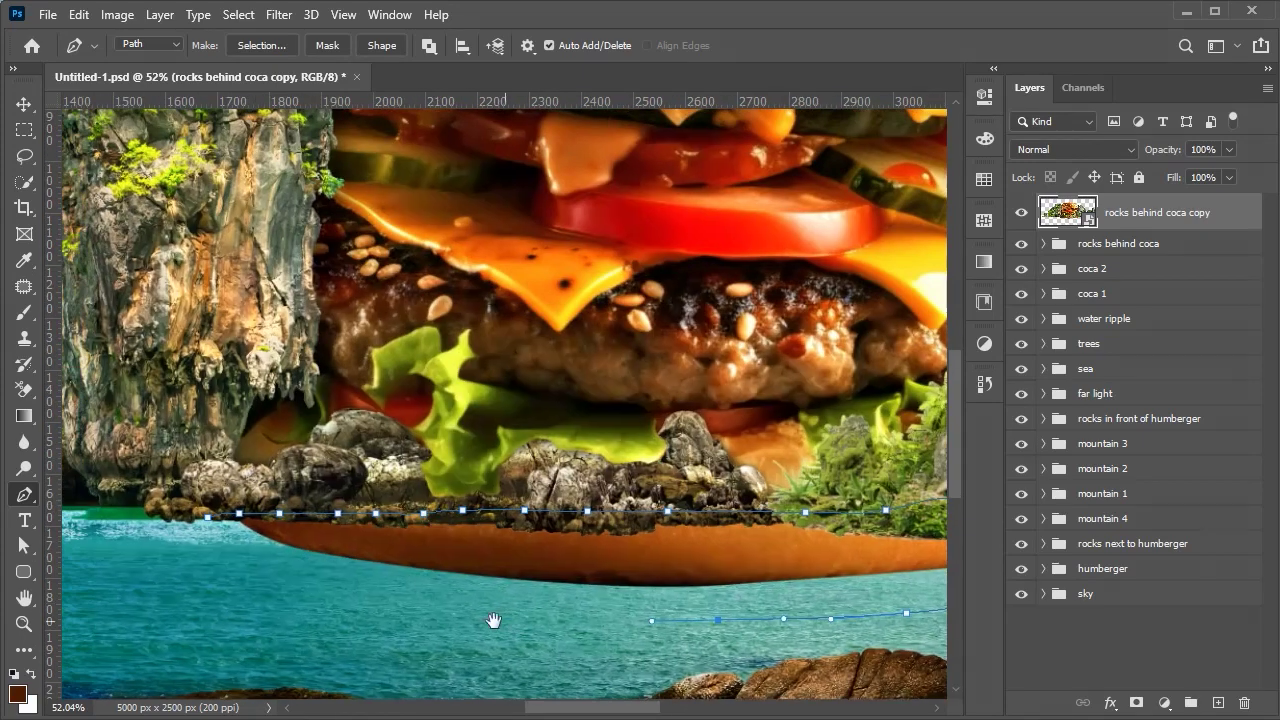
pyautogui.click(288, 46)
pyautogui.write('reflection')
pyautogui.press('Return')
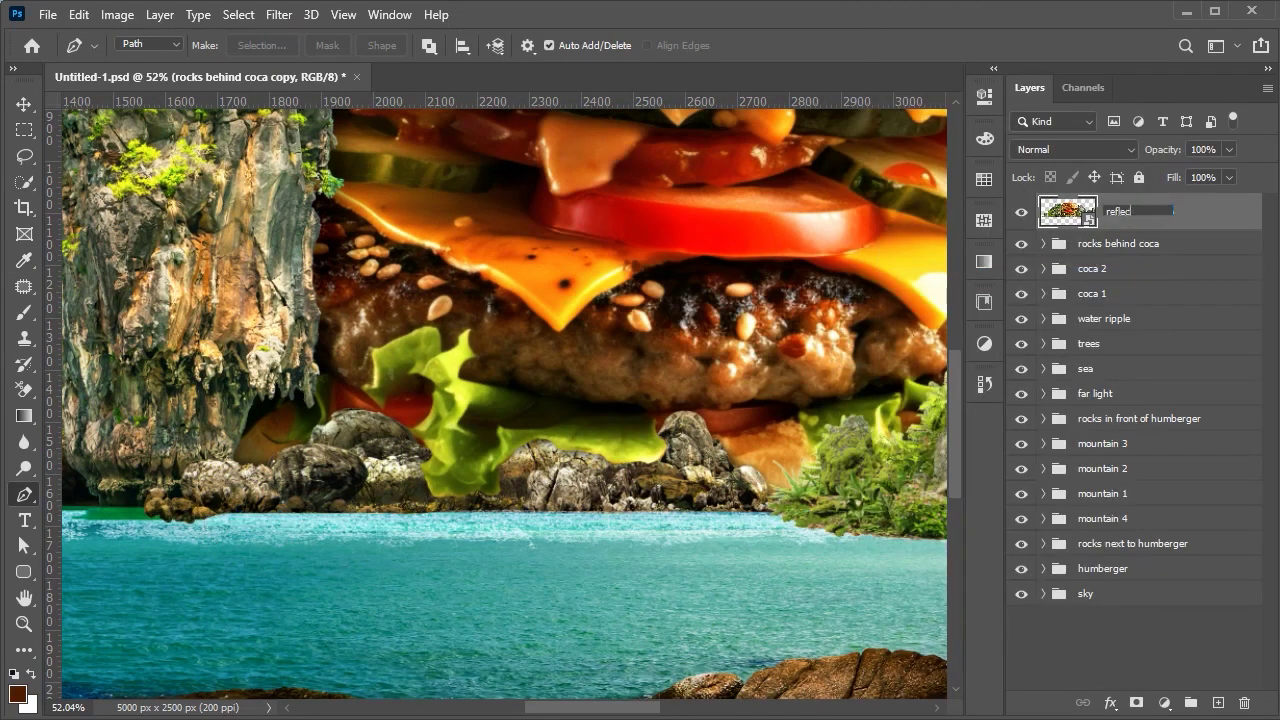
# - Flip the reflection layer vertically and move it down into the water
pyautogui.hotkey('ctrl', '0')
pyautogui.press('v')
pyautogui.hotkey('ctrl', 't')
pyautogui.rightClick(480, 330)
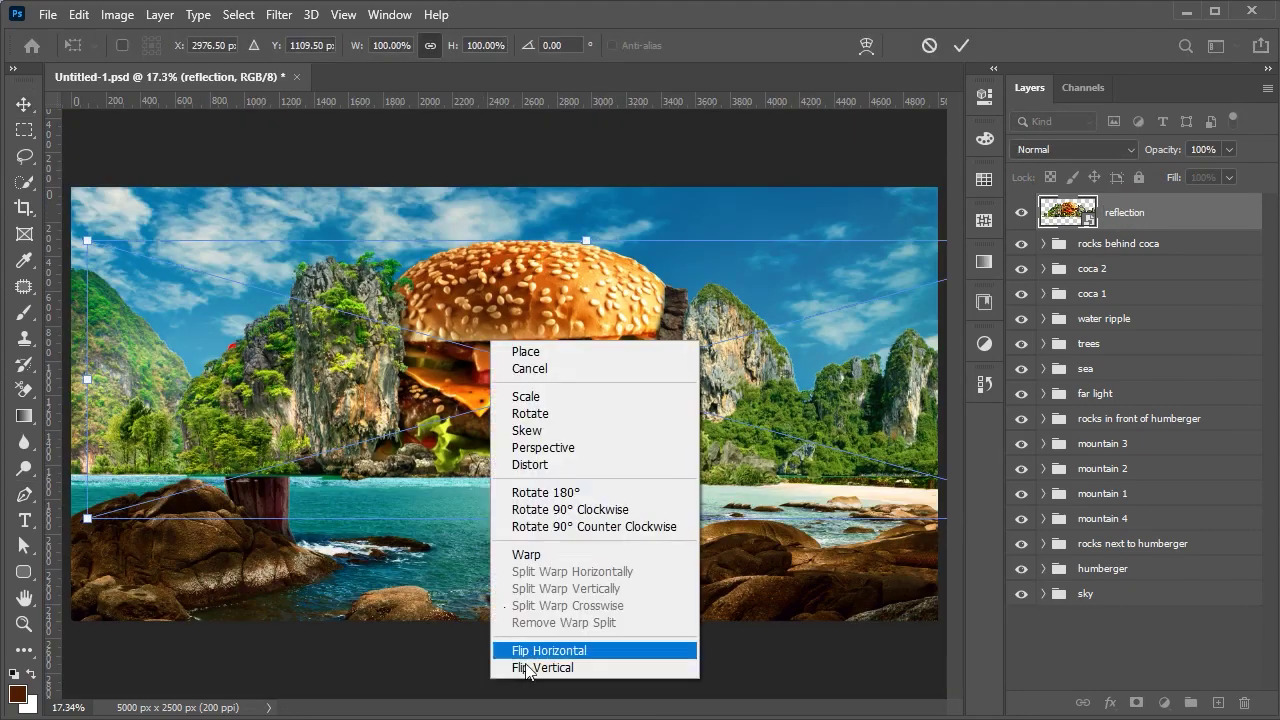
pyautogui.click(525, 666)
pyautogui.moveTo(522, 364); pyautogui.dragTo(513, 553)
# - Squash the reflection's height to about -34% and nudge it into place
pyautogui.hotkey('ctrl', '-')
pyautogui.moveTo(560, 606); pyautogui.dragTo(560, 527)
pyautogui.moveTo(554, 416); pyautogui.dragTo(558, 462)
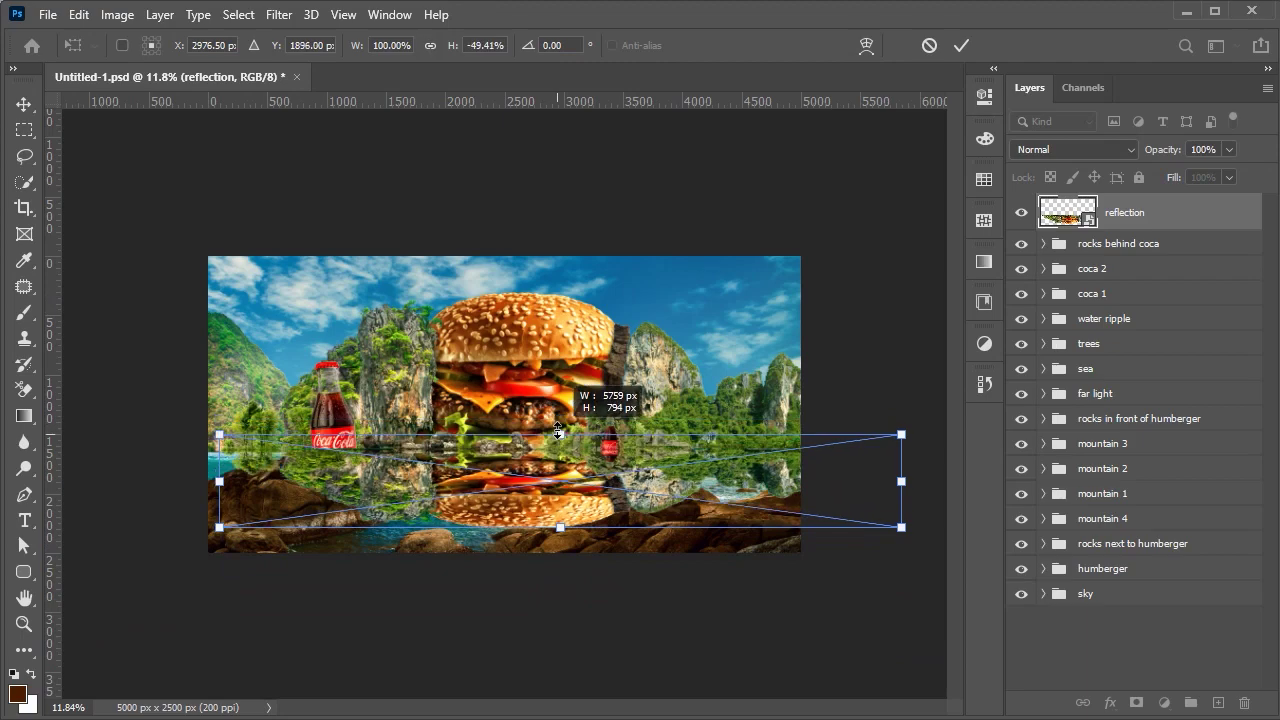
pyautogui.hotkey('ctrl', '+')
pyautogui.scroll(2, 562, 511)
pyautogui.moveTo(562, 511); pyautogui.dragTo(587, 516)
pyautogui.hotkey('ctrl', '-')
pyautogui.hotkey('ctrl', '-')
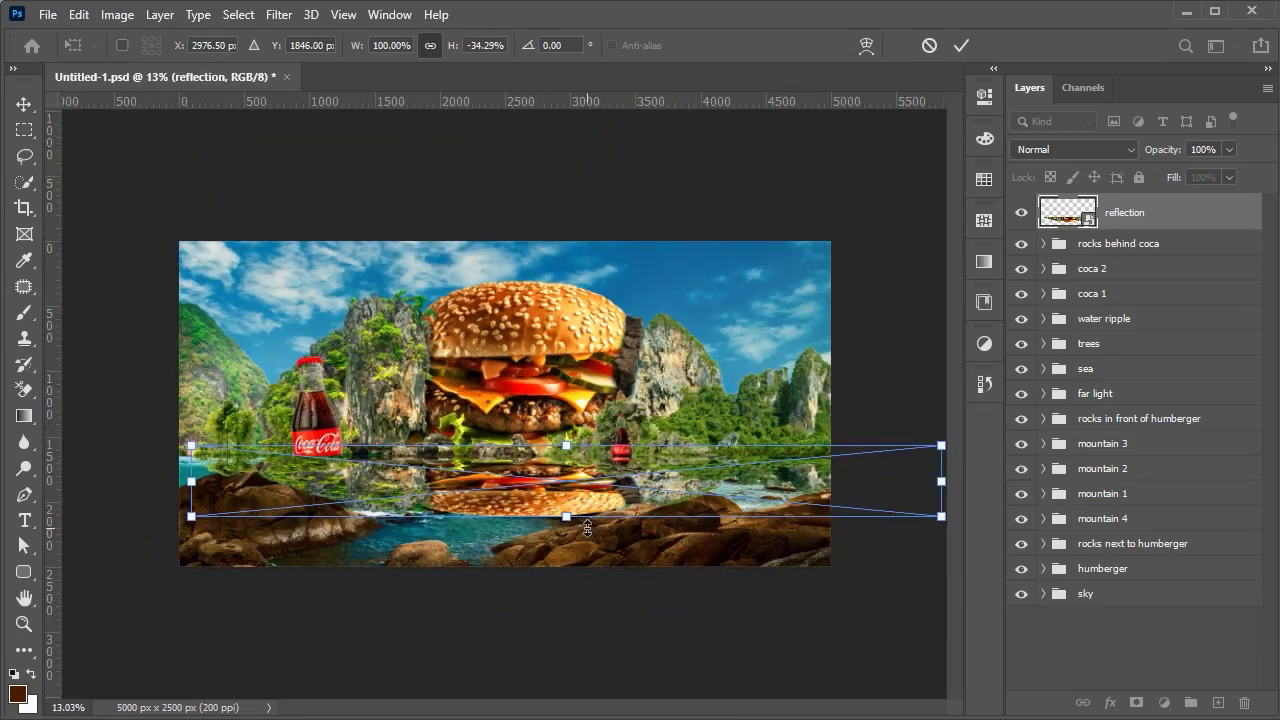
pyautogui.press('Return')
# - Apply a Motion Blur to the reflection, first at 100 and then set to 30 pixels
pyautogui.click(786, 625)
pyautogui.hotkey('ctrl', '0')
pyautogui.click(1155, 217)
pyautogui.click(279, 14)
pyautogui.moveTo(291, 240)
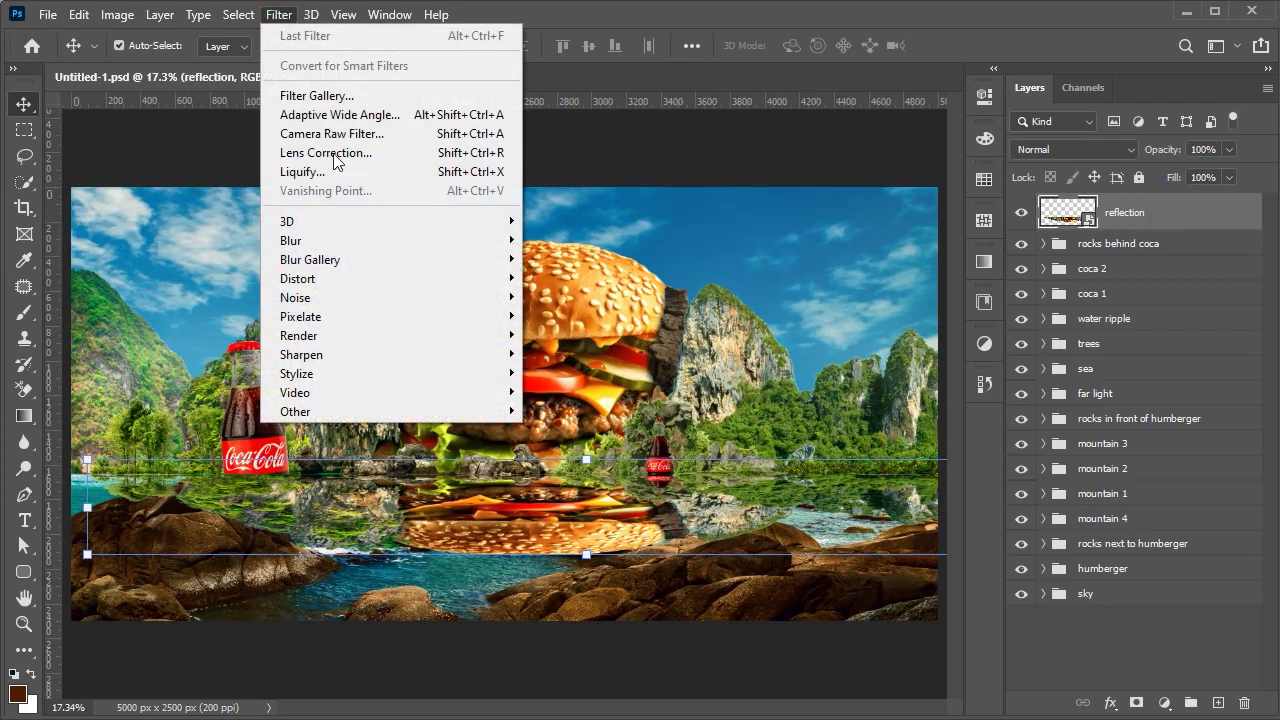
pyautogui.click(600, 362)
pyautogui.write('10')
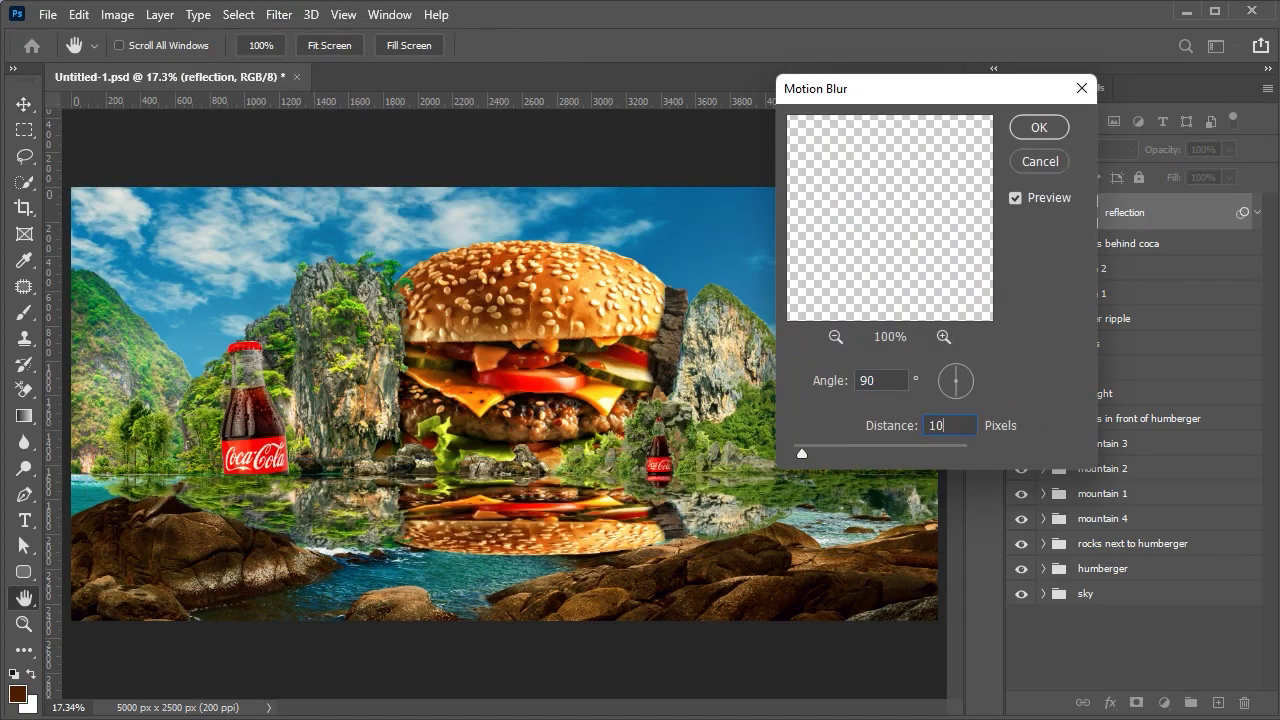
pyautogui.write('0')
pyautogui.click(1036, 127)
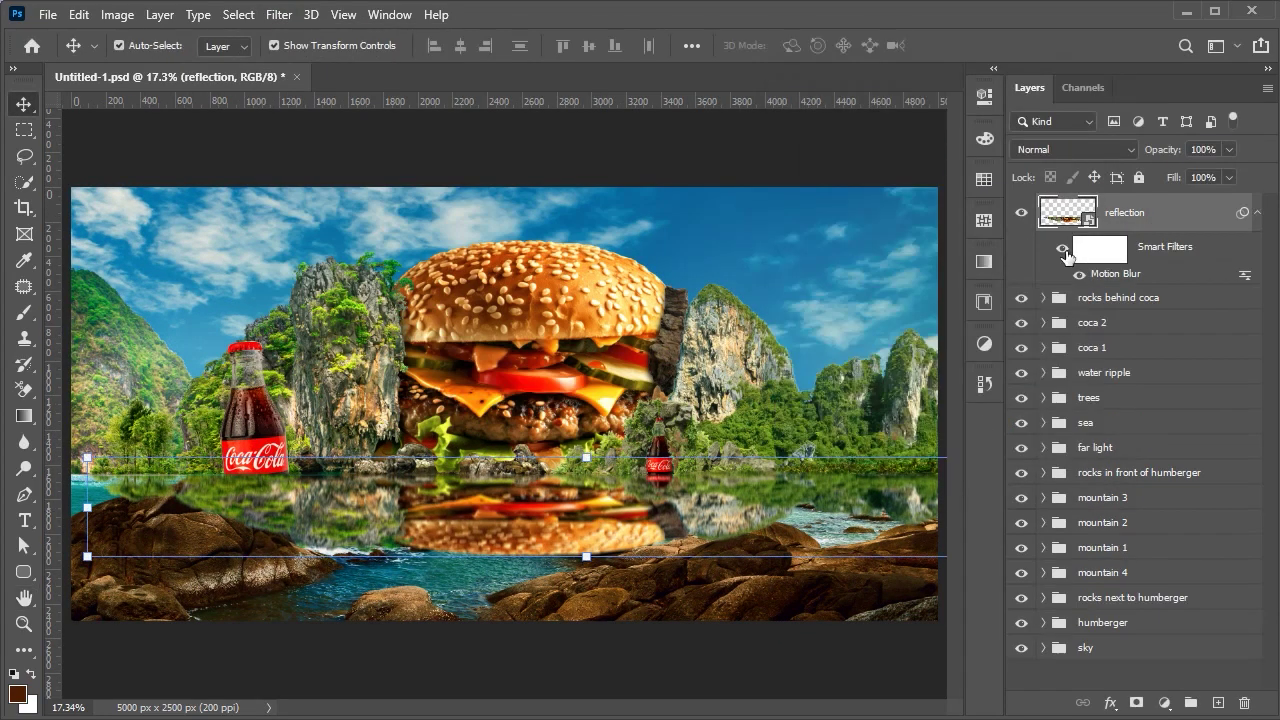
pyautogui.doubleClick(1108, 274)
pyautogui.write('30')
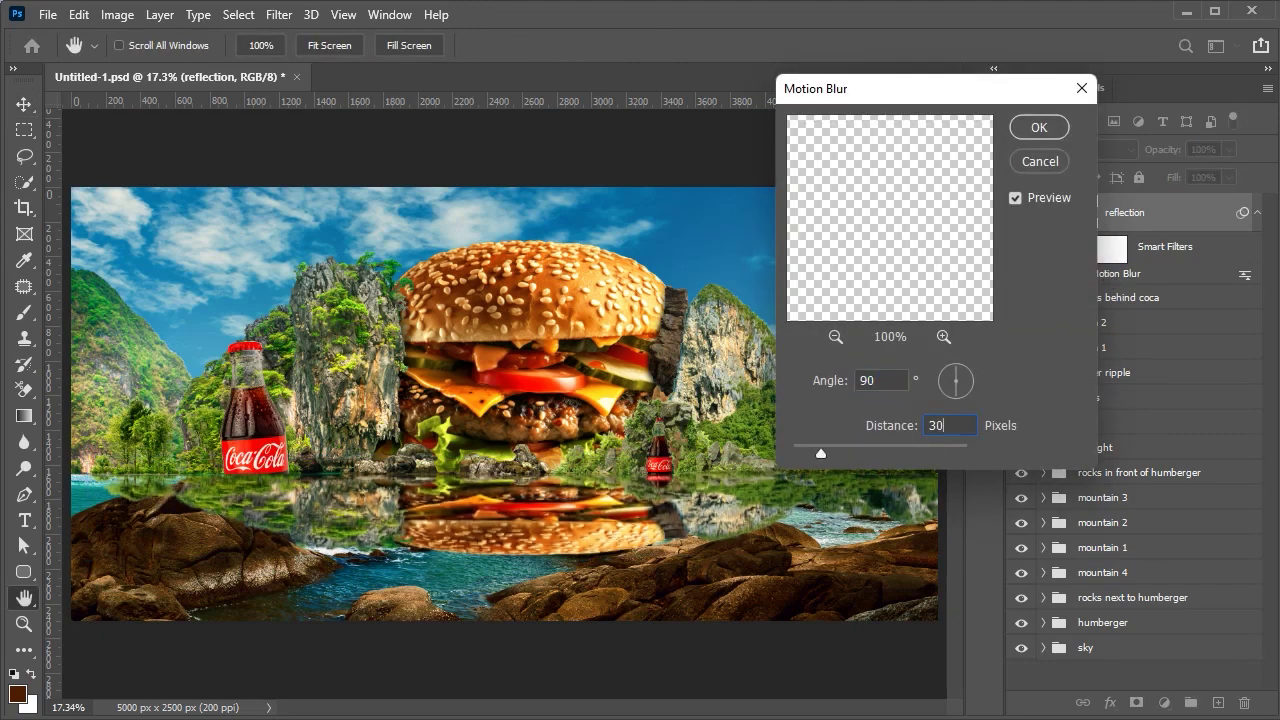
pyautogui.press('Return')
pyautogui.hotkey('ctrl', 'n')
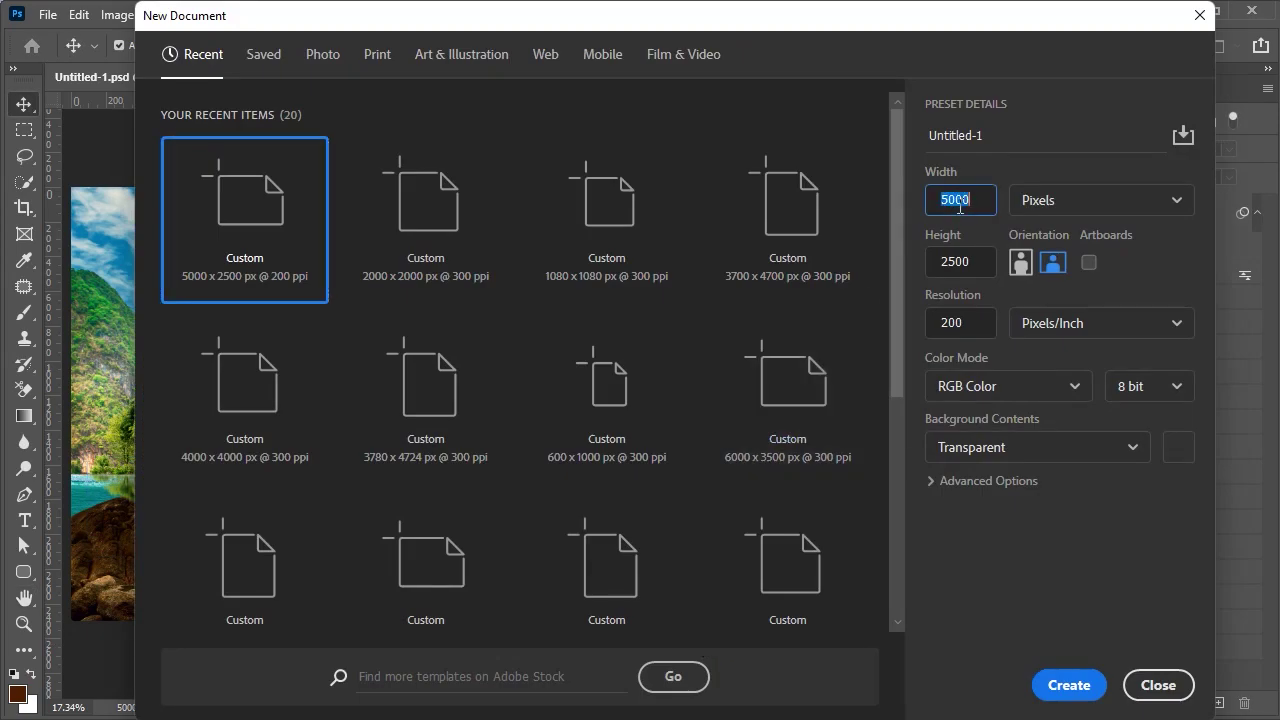
# - Create a 600×1000 black document at 72 resolution and unlock its background layer
pyautogui.write('72')
pyautogui.click(1037, 447)
pyautogui.click(1000, 520)
pyautogui.click(1068, 685)
pyautogui.click(1240, 226)
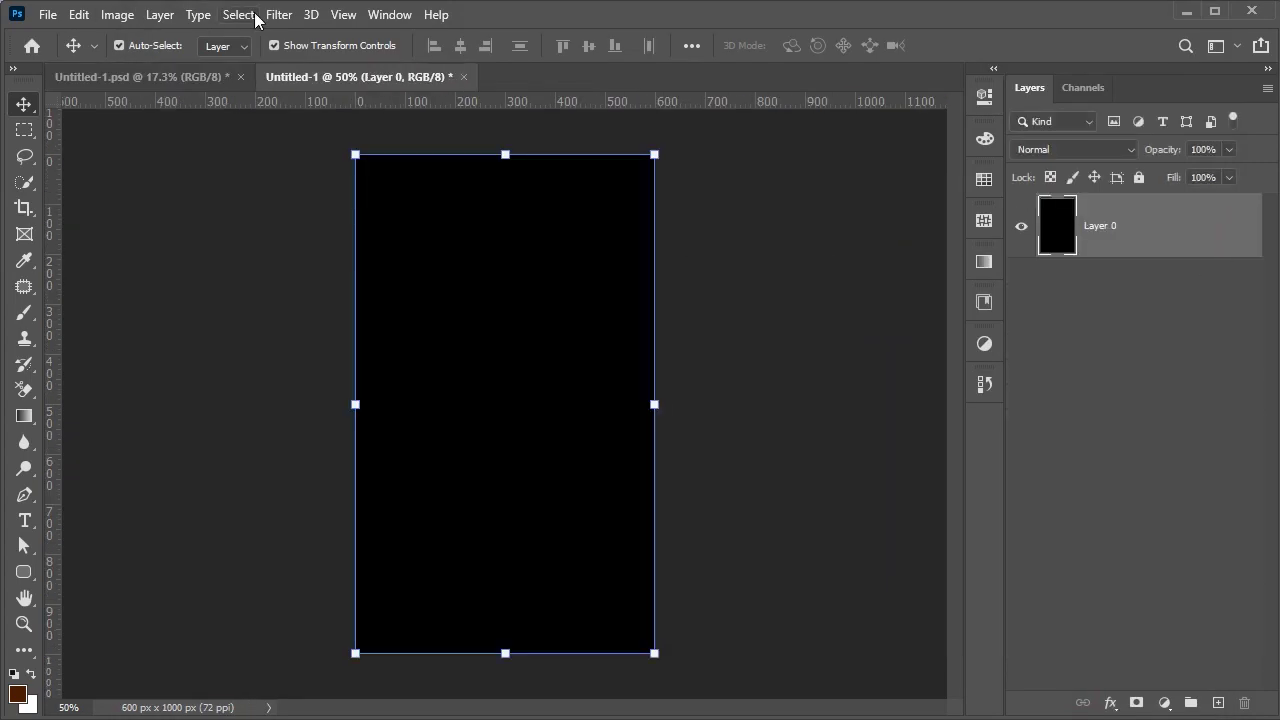
# - Add uniform noise at 400% to the layer
pyautogui.click(279, 14)
pyautogui.click(614, 297)
pyautogui.click(542, 428)
pyautogui.moveTo(566, 383); pyautogui.dragTo(769, 414)
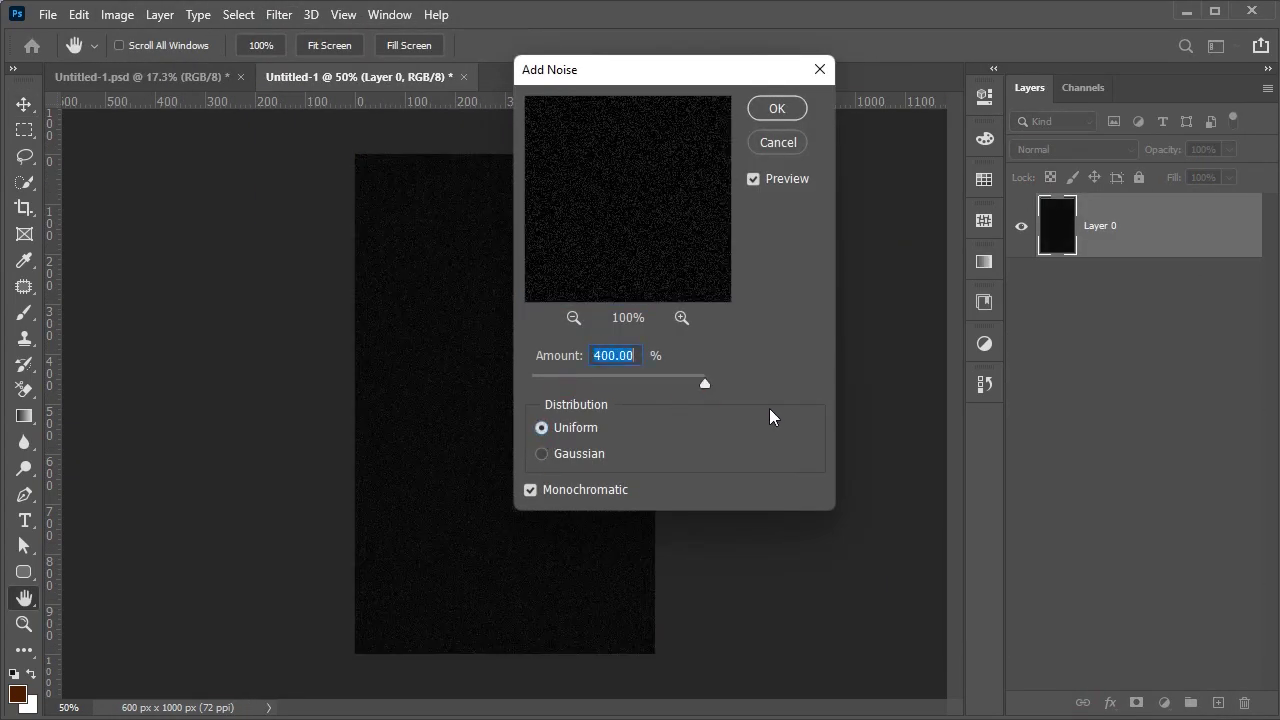
pyautogui.click(777, 108)
# - Apply a slight Gaussian Blur to the noise
pyautogui.click(279, 14)
pyautogui.click(565, 316)
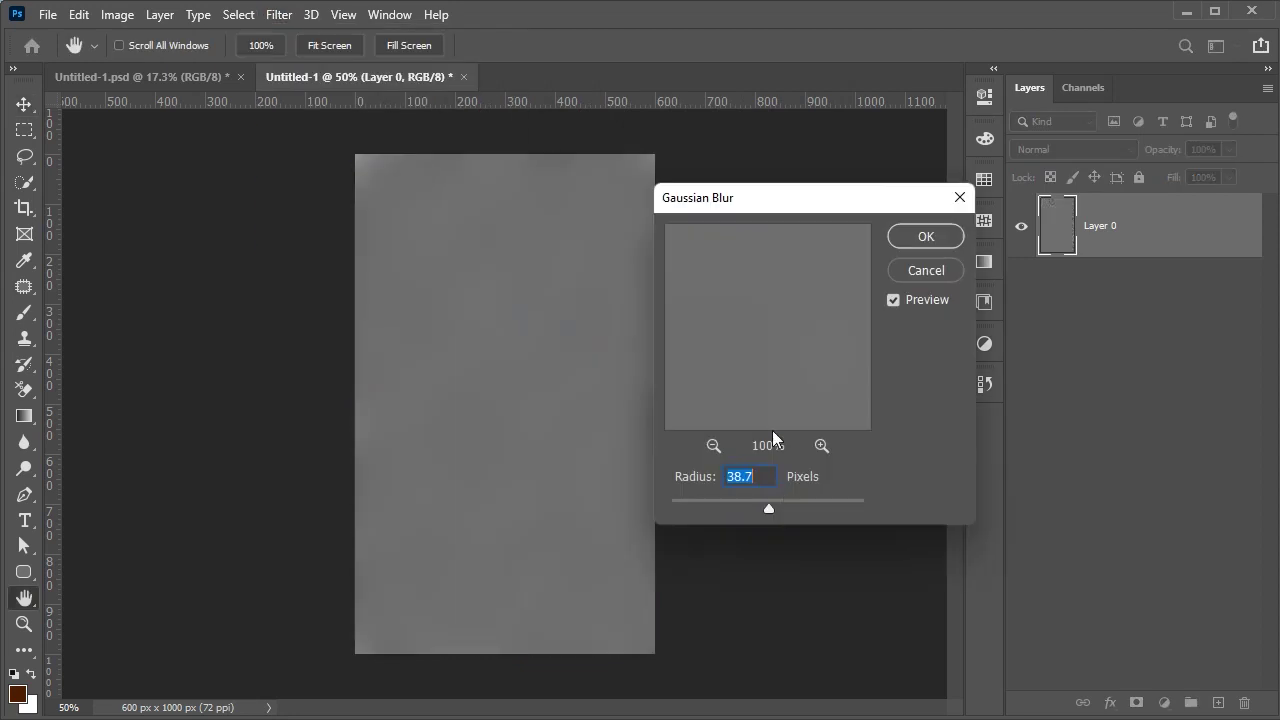
pyautogui.moveTo(698, 512); pyautogui.dragTo(687, 512)
pyautogui.click(925, 236)
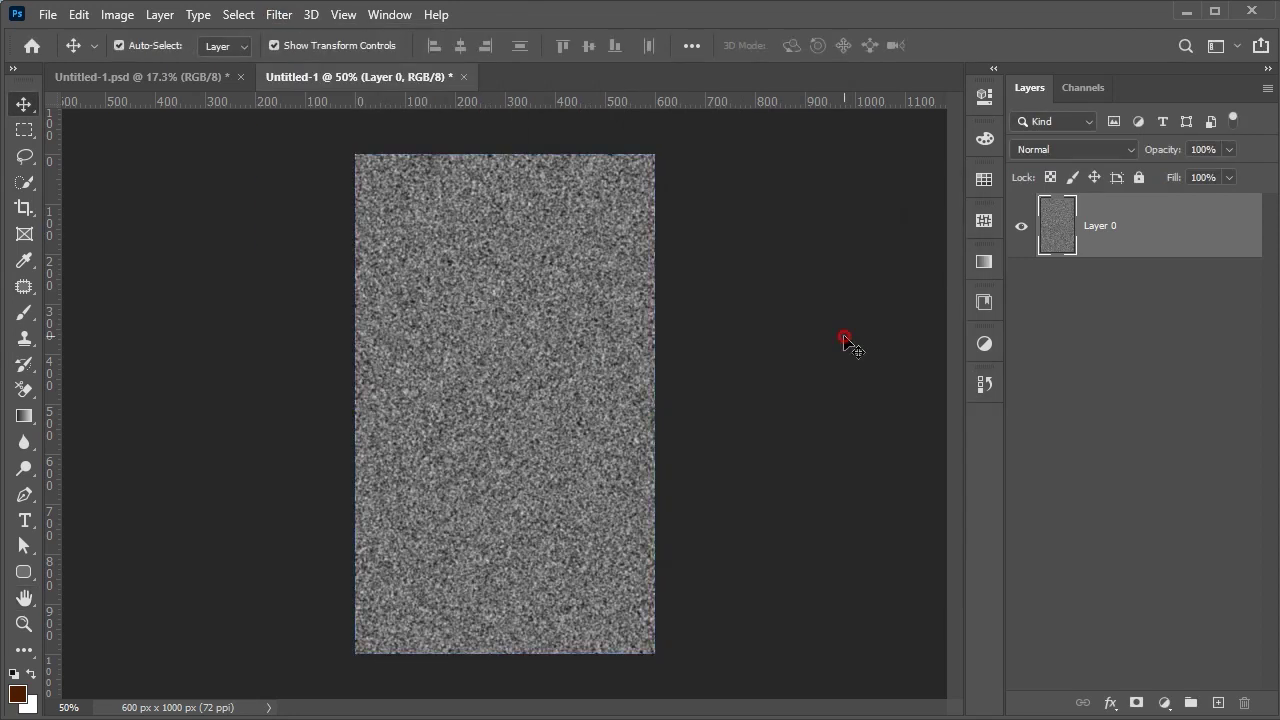
pyautogui.hotkey('ctrl', '0')
# - Emboss the Red channel with a setting of 180
pyautogui.click(1096, 92)
pyautogui.click(1070, 164)
pyautogui.click(280, 16)
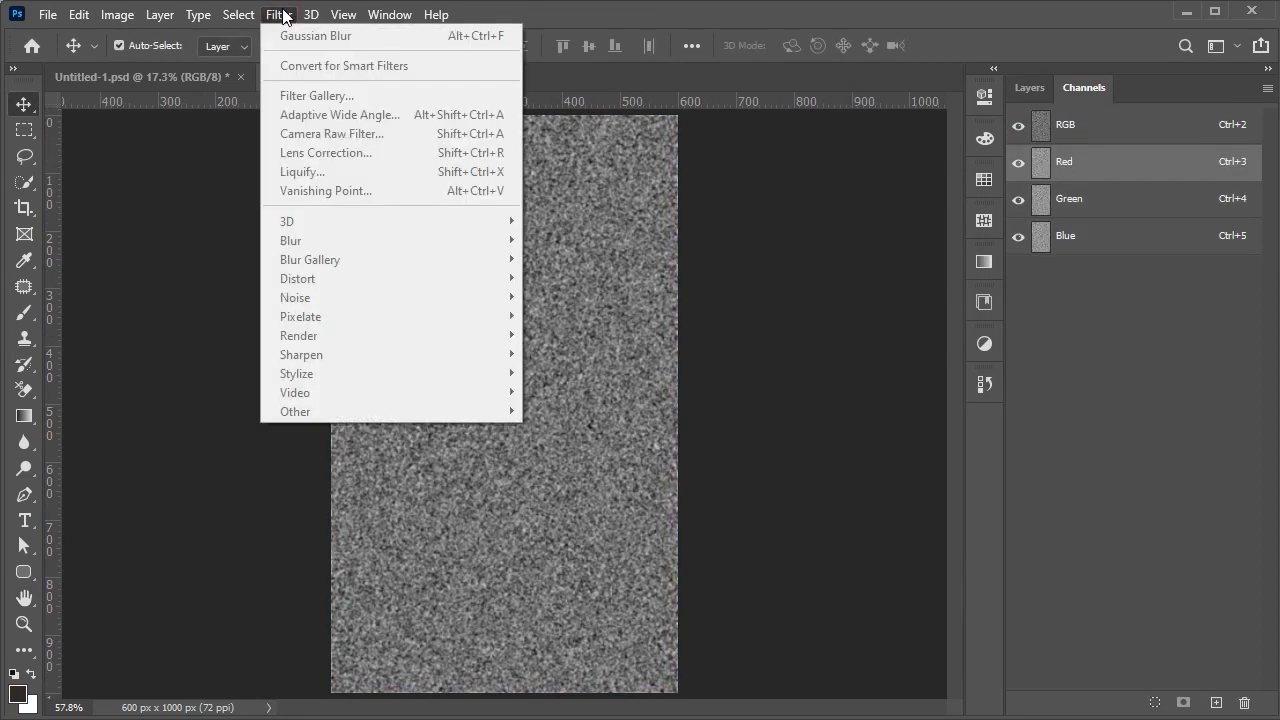
pyautogui.rightClick(1067, 162)
pyautogui.click(279, 16)
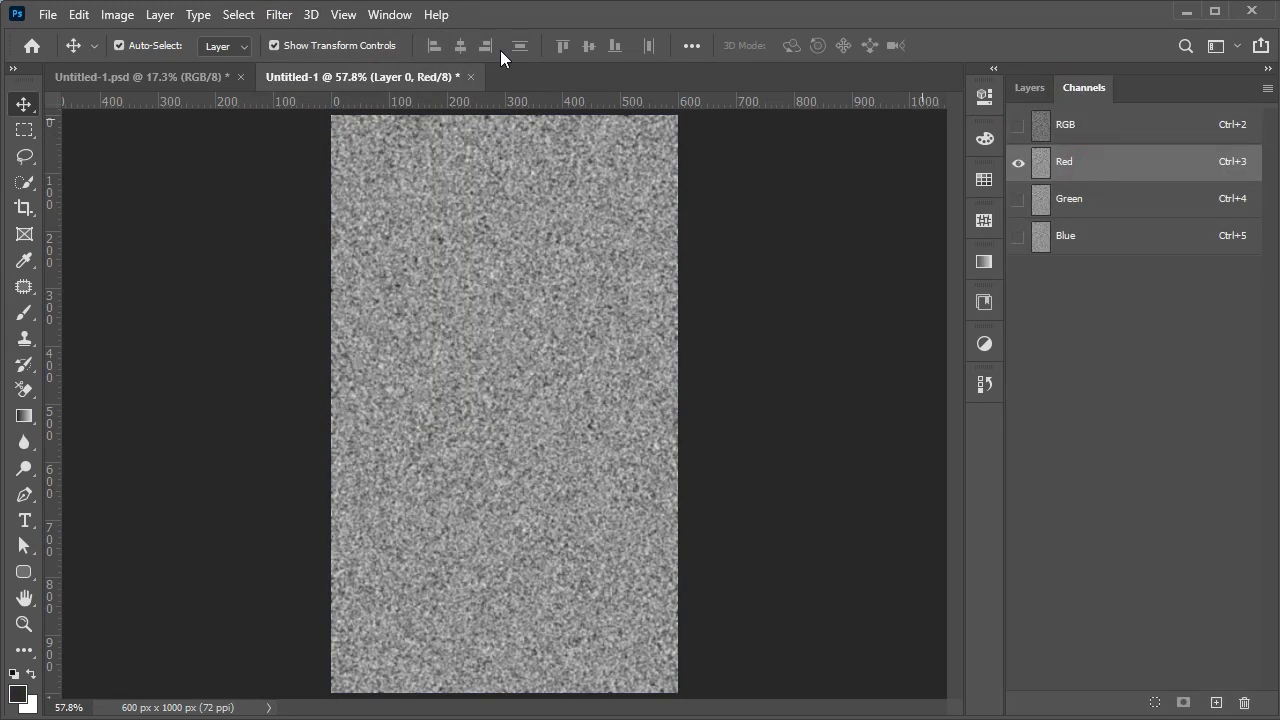
pyautogui.click(600, 394)
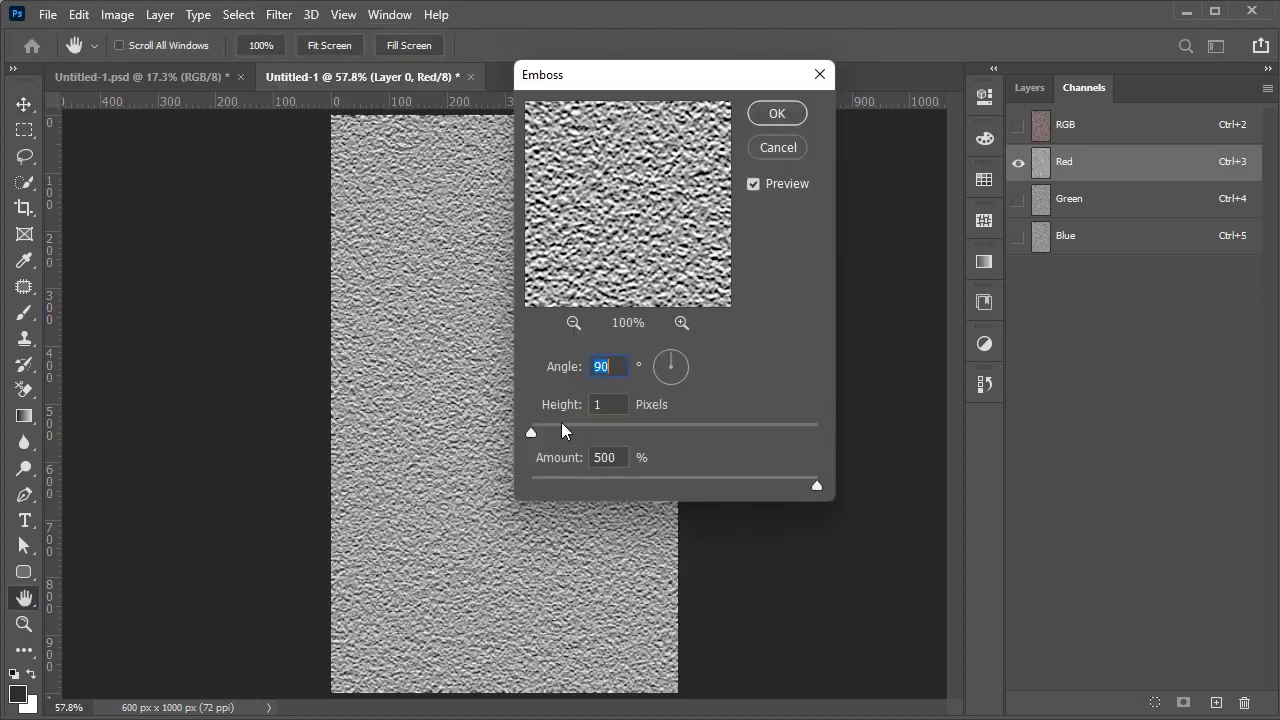
pyautogui.write('180')
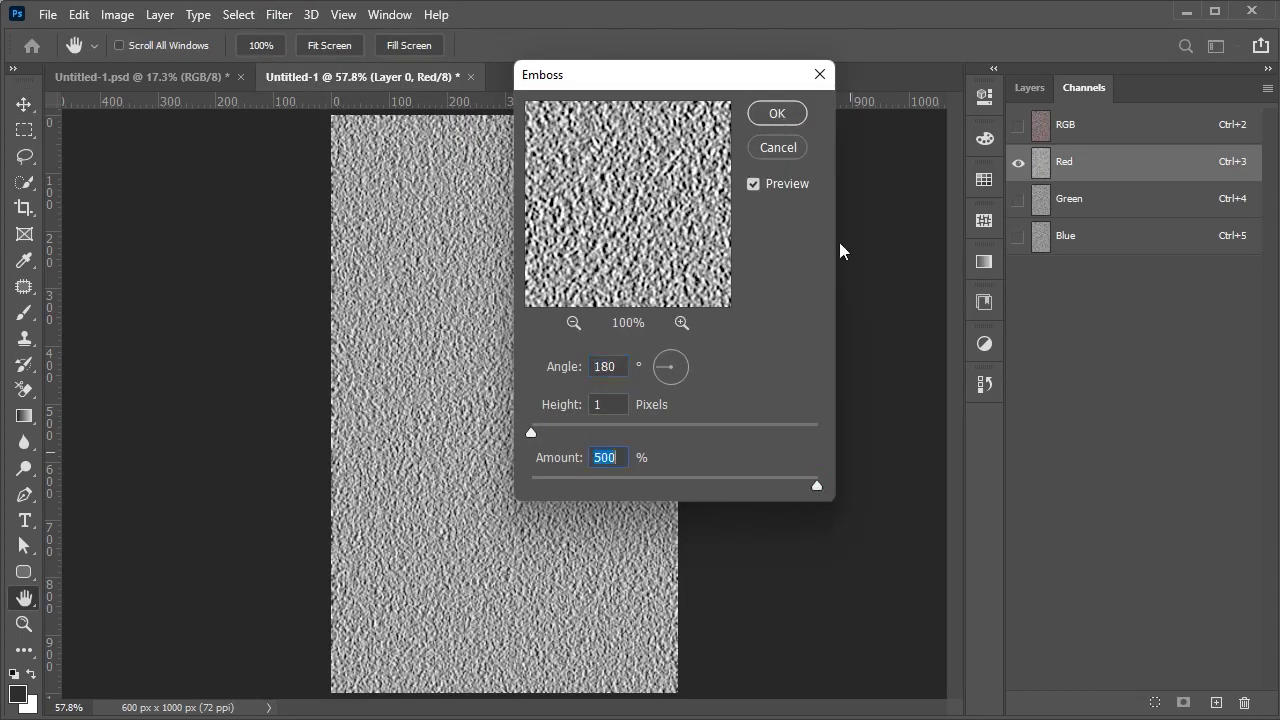
pyautogui.click(777, 113)
# - Emboss the Green channel with a setting of 0, then flatten the texture
pyautogui.click(1018, 124)
pyautogui.click(1069, 198)
pyautogui.click(279, 14)
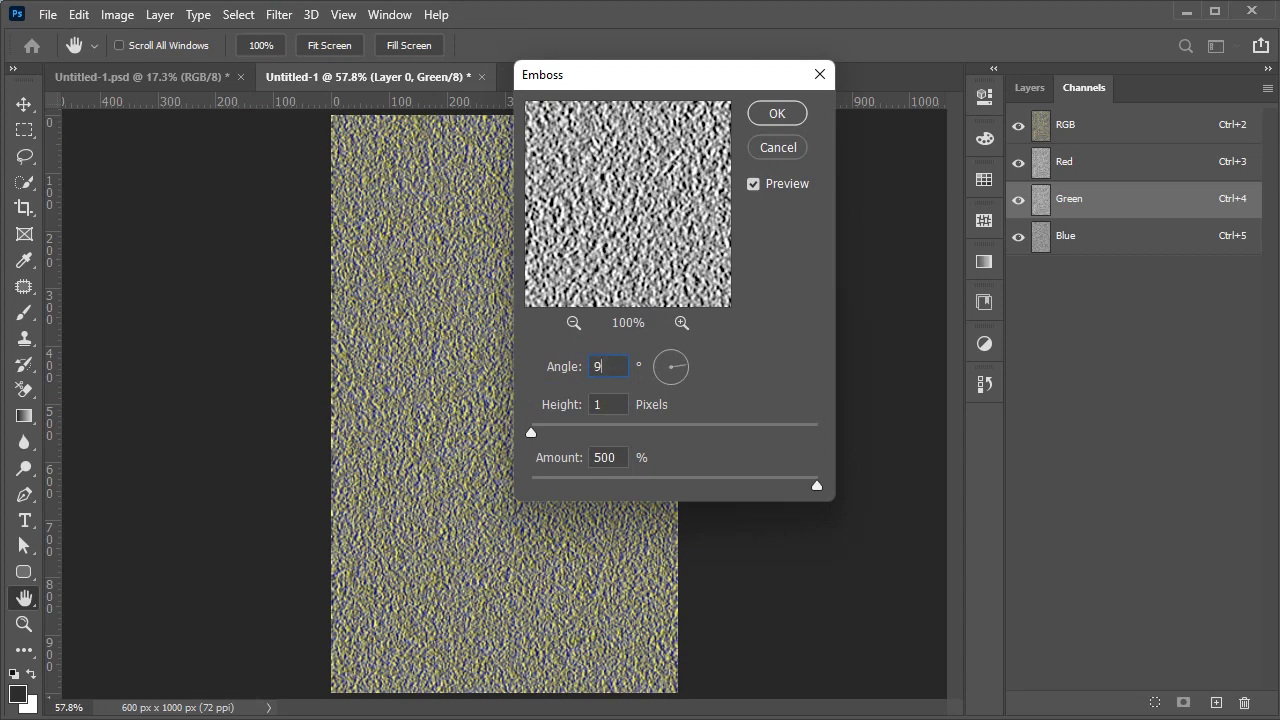
pyautogui.write('0')
pyautogui.click(771, 113)
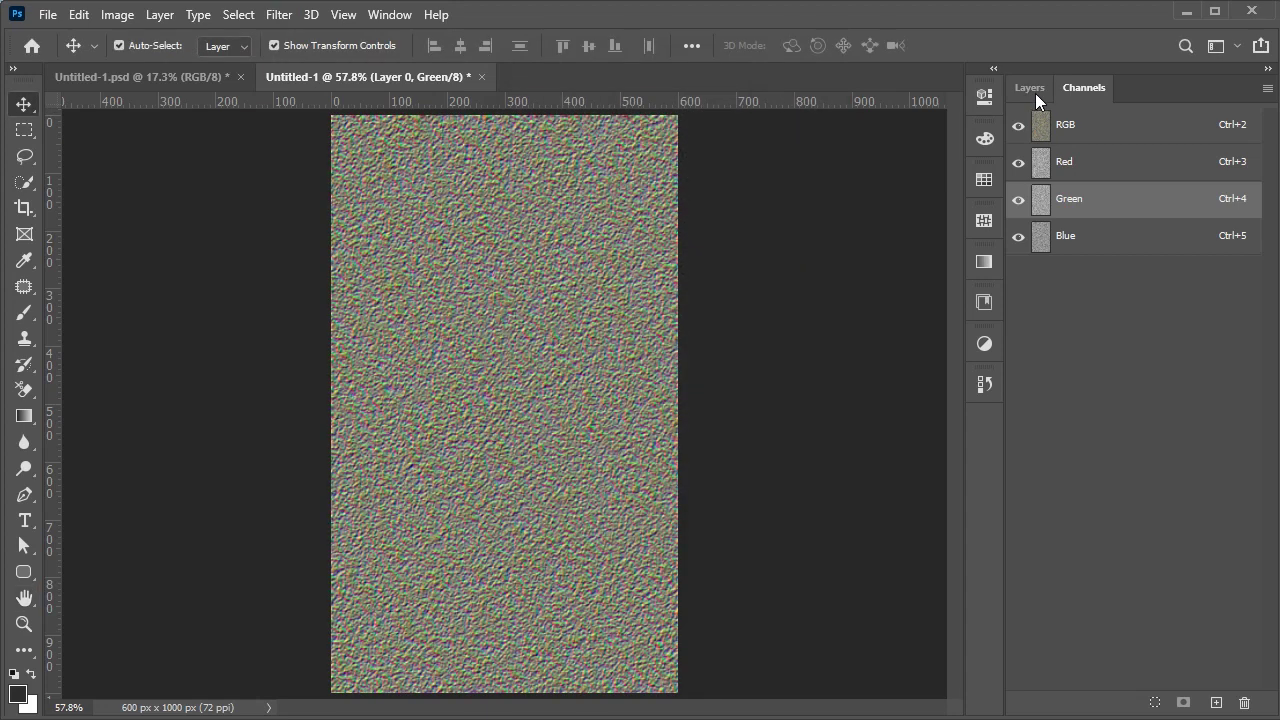
pyautogui.click(1037, 90)
pyautogui.rightClick(1109, 237)
pyautogui.click(1025, 626)
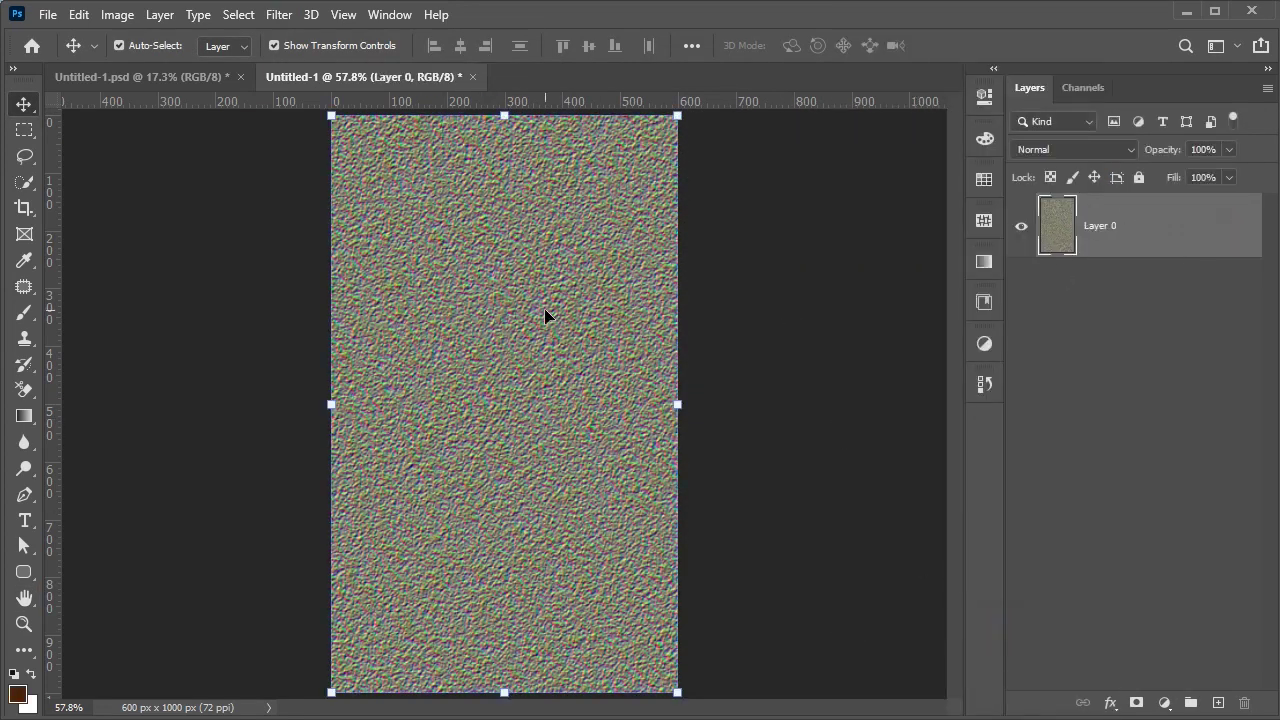
# - Perspective-transform the texture, spreading its bottom corners very wide
pyautogui.hotkey('ctrl', 't')
pyautogui.hotkey('ctrl', '-')
pyautogui.rightClick(492, 356)
pyautogui.click(516, 462)
pyautogui.scroll(-3, 542, 476)
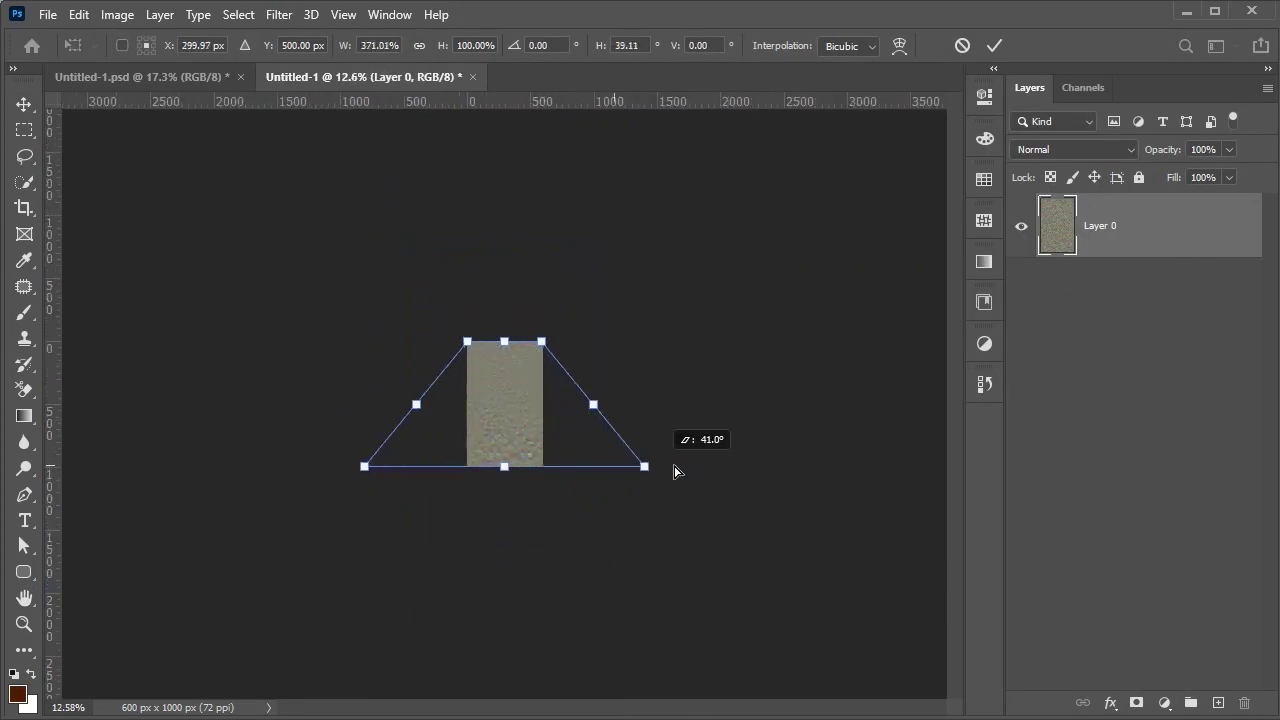
pyautogui.moveTo(674, 471); pyautogui.dragTo(920, 468)
pyautogui.scroll(-3, 637, 447)
pyautogui.moveTo(690, 432); pyautogui.dragTo(890, 434)
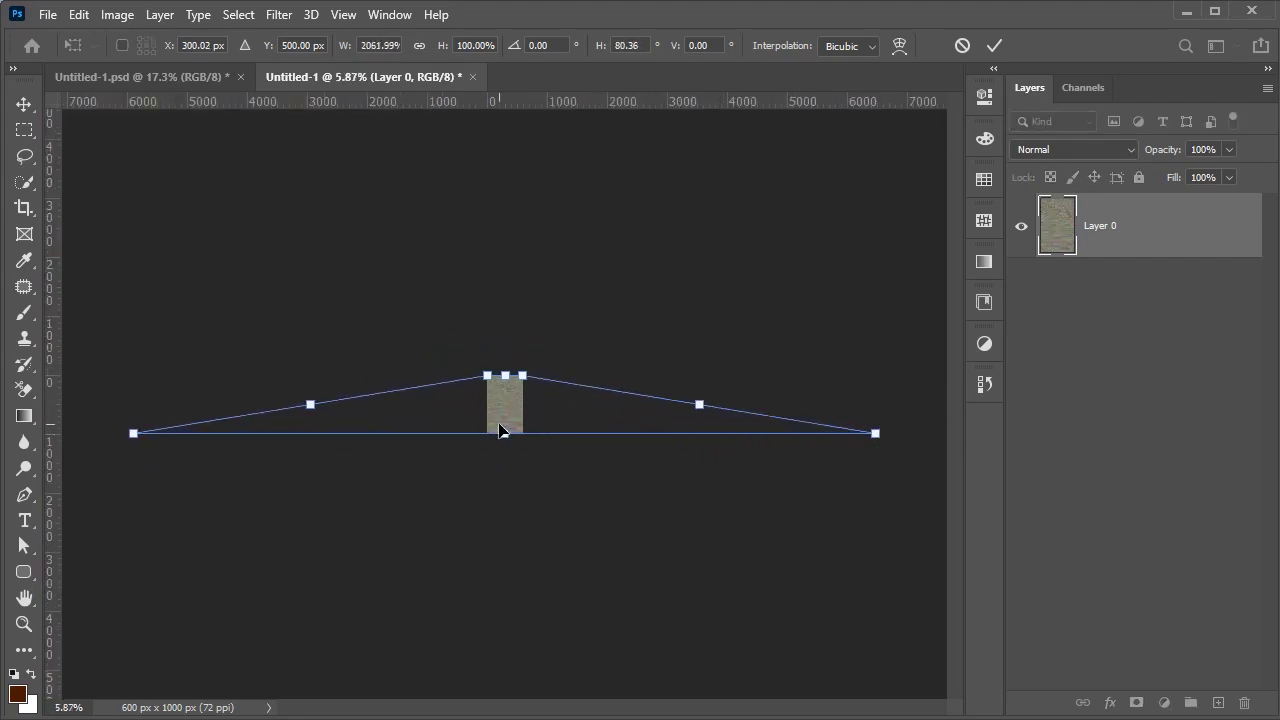
pyautogui.scroll(5, 508, 409)
pyautogui.press('Return')
# - Fit the texture to the window and save it as a new file
pyautogui.scroll(-5, 496, 393)
pyautogui.scroll(6, 577, 434)
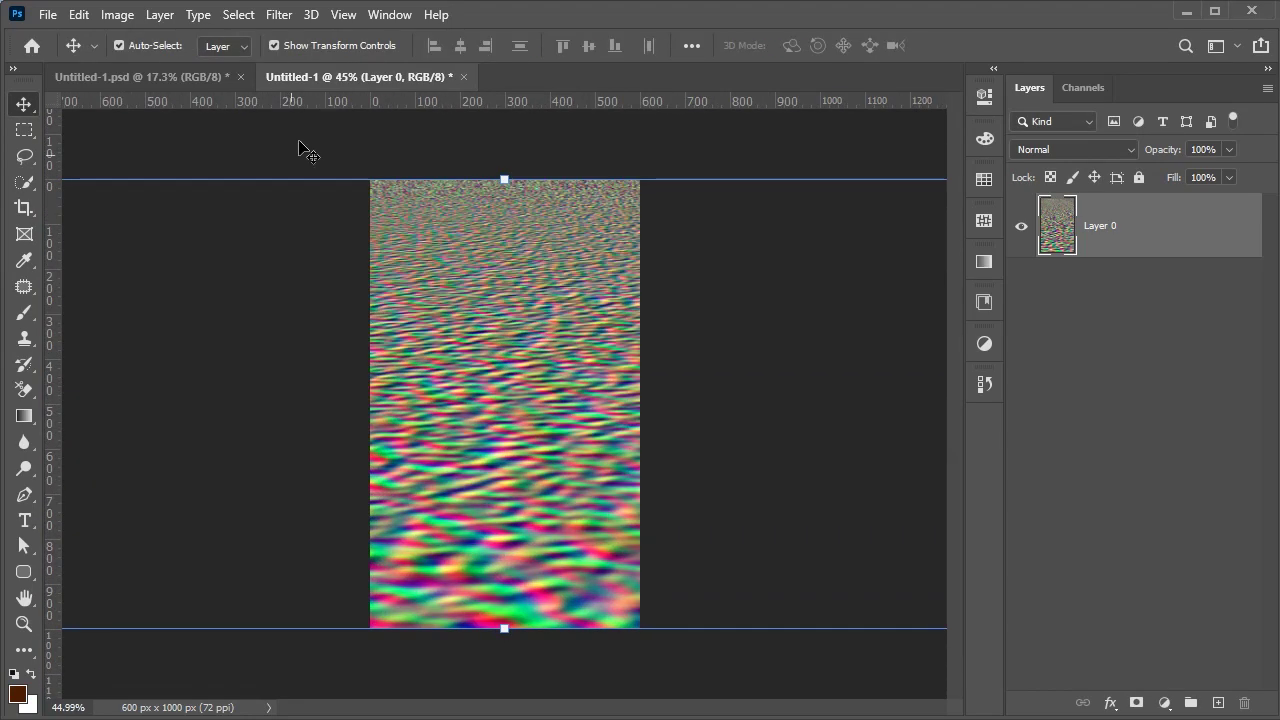
pyautogui.click(298, 141)
pyautogui.hotkey('ctrl', '0')
pyautogui.click(47, 14)
pyautogui.click(60, 257)
# - Save the texture as displace11 and apply it as a Displace map to the reflection
pyautogui.write('displace11')
pyautogui.click(513, 593)
pyautogui.click(150, 76)
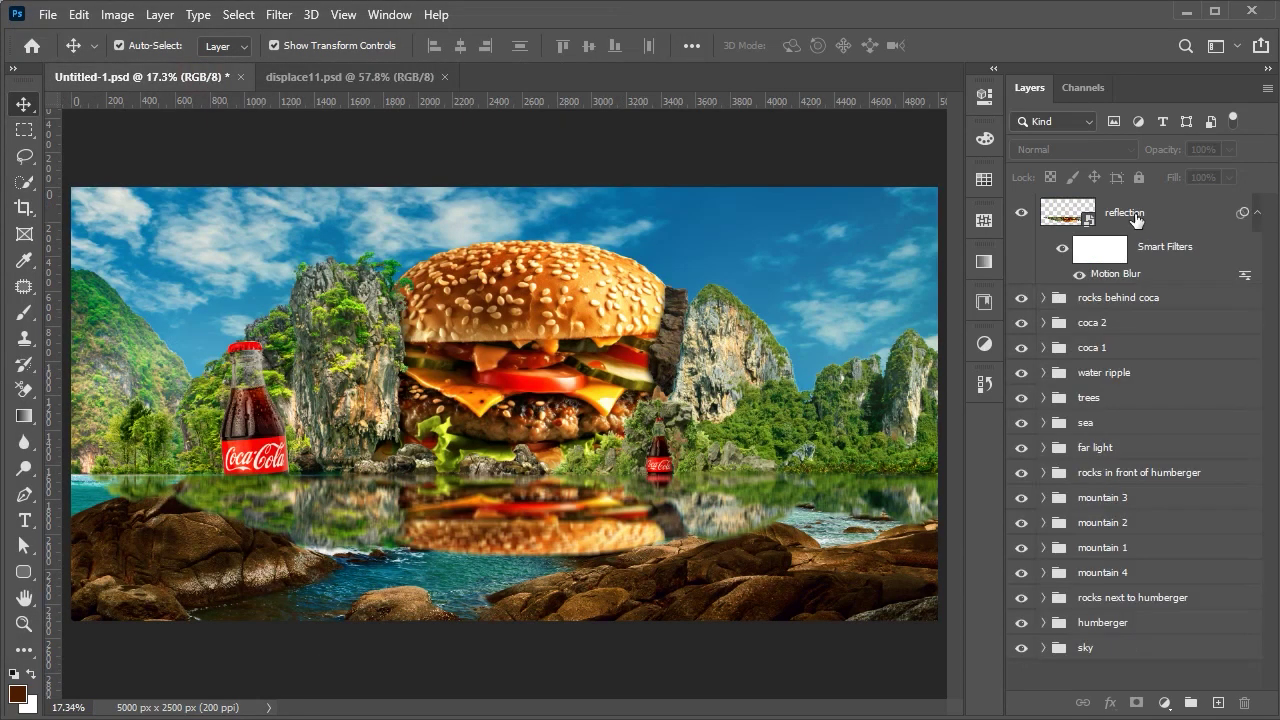
pyautogui.click(1135, 220)
pyautogui.click(279, 14)
pyautogui.click(560, 238)
pyautogui.click(786, 220)
pyautogui.click(480, 175)
pyautogui.click(513, 437)
# - Set the reflection to Overlay blending at 70% opacity
pyautogui.click(1077, 152)
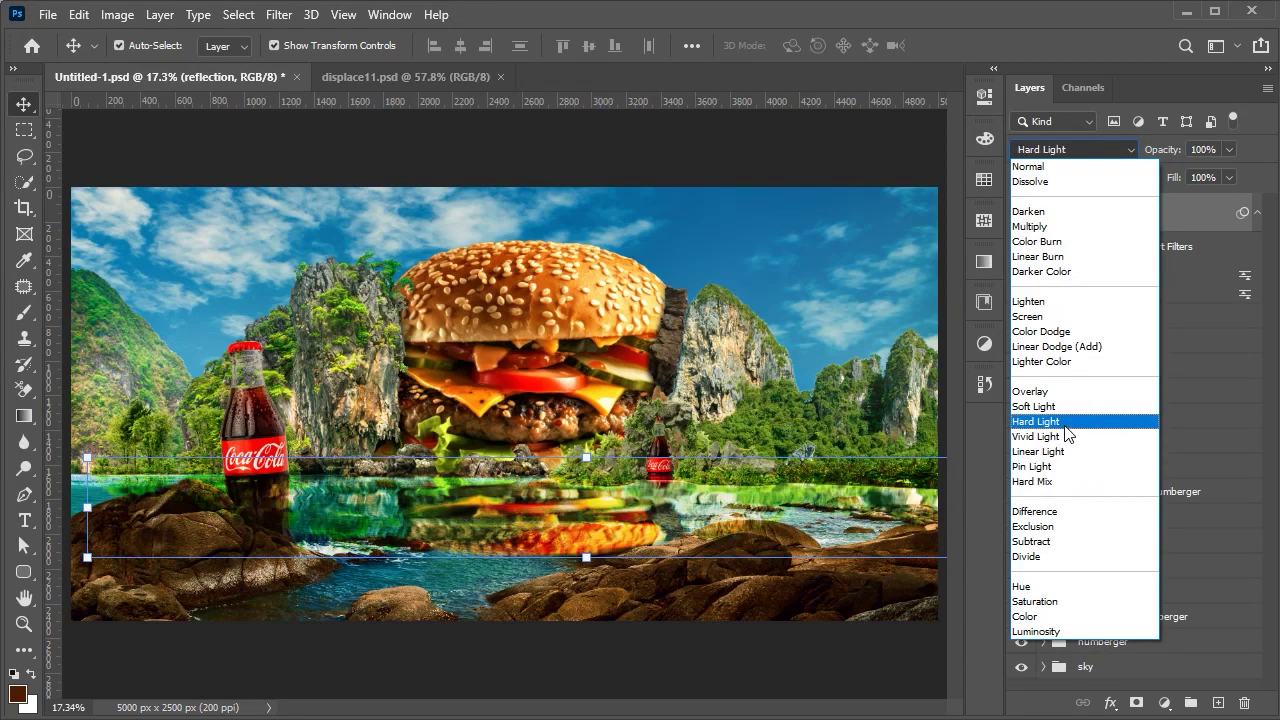
pyautogui.click(1071, 393)
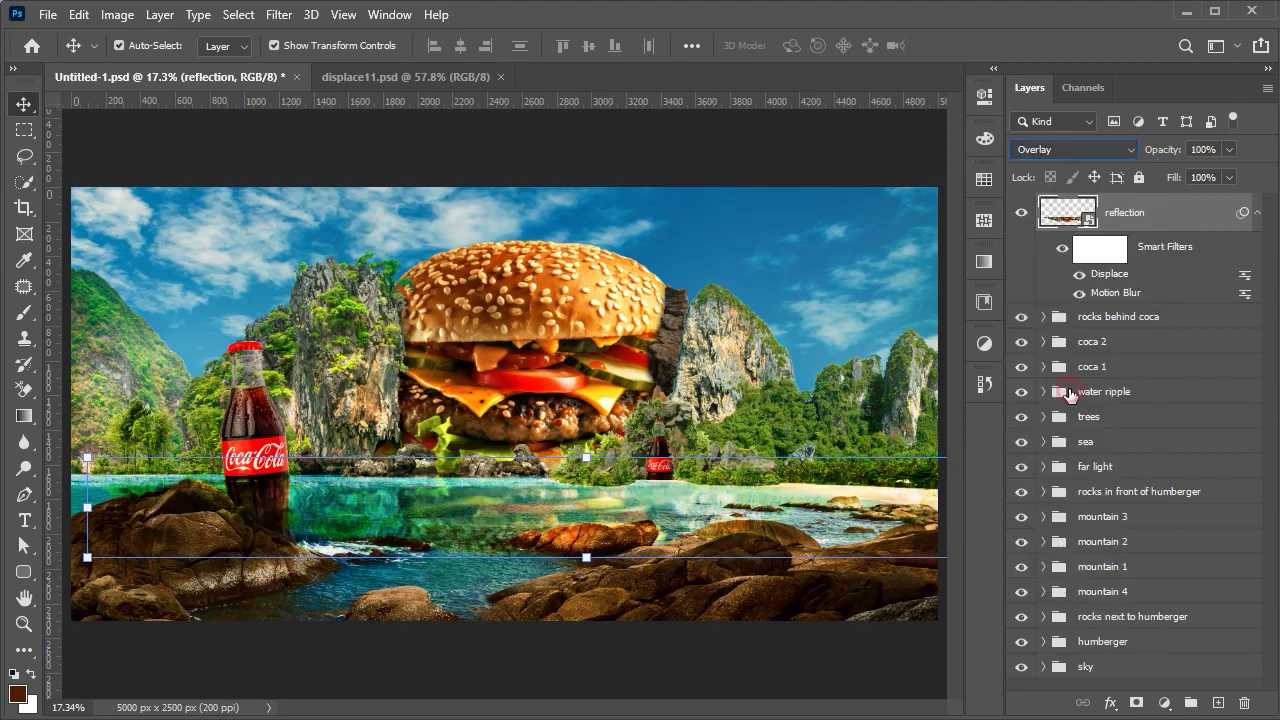
pyautogui.moveTo(1157, 160); pyautogui.dragTo(1136, 160)
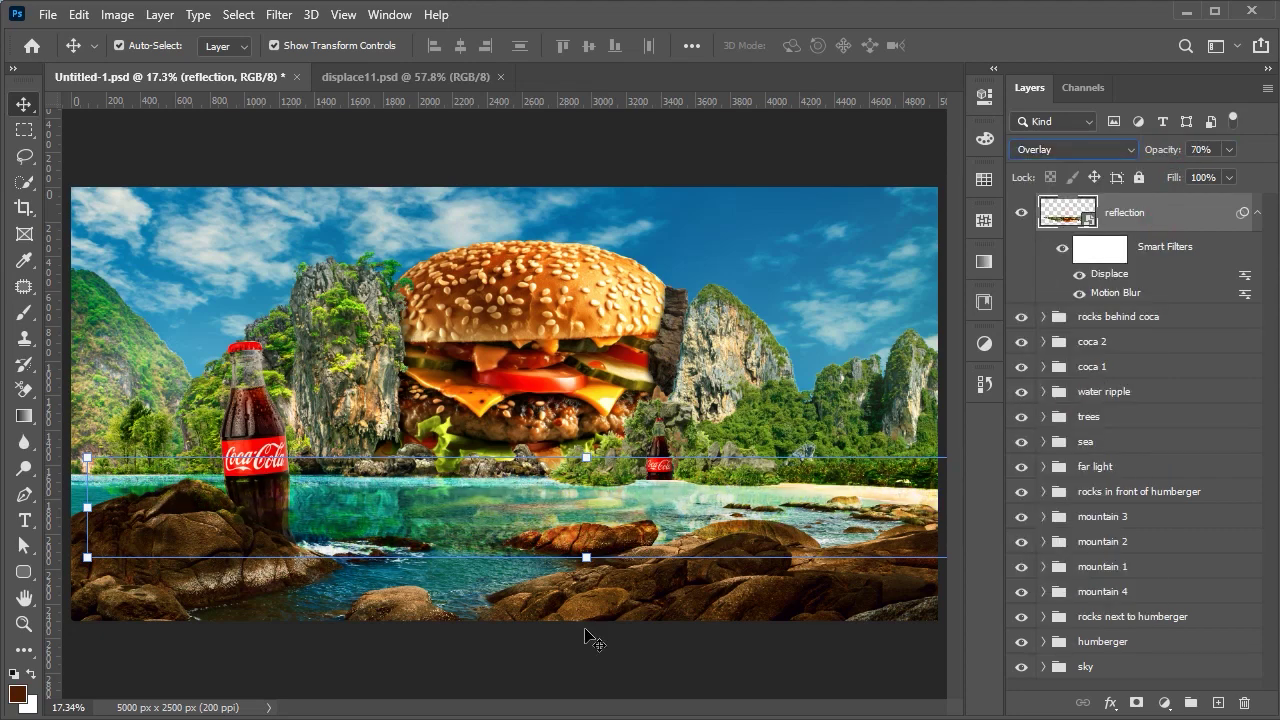
pyautogui.scroll(5, 599, 557)
# - Add a layer mask to the reflection and soften its edges with a brush
pyautogui.click(1136, 703)
pyautogui.press('b')
pyautogui.click(34, 677)
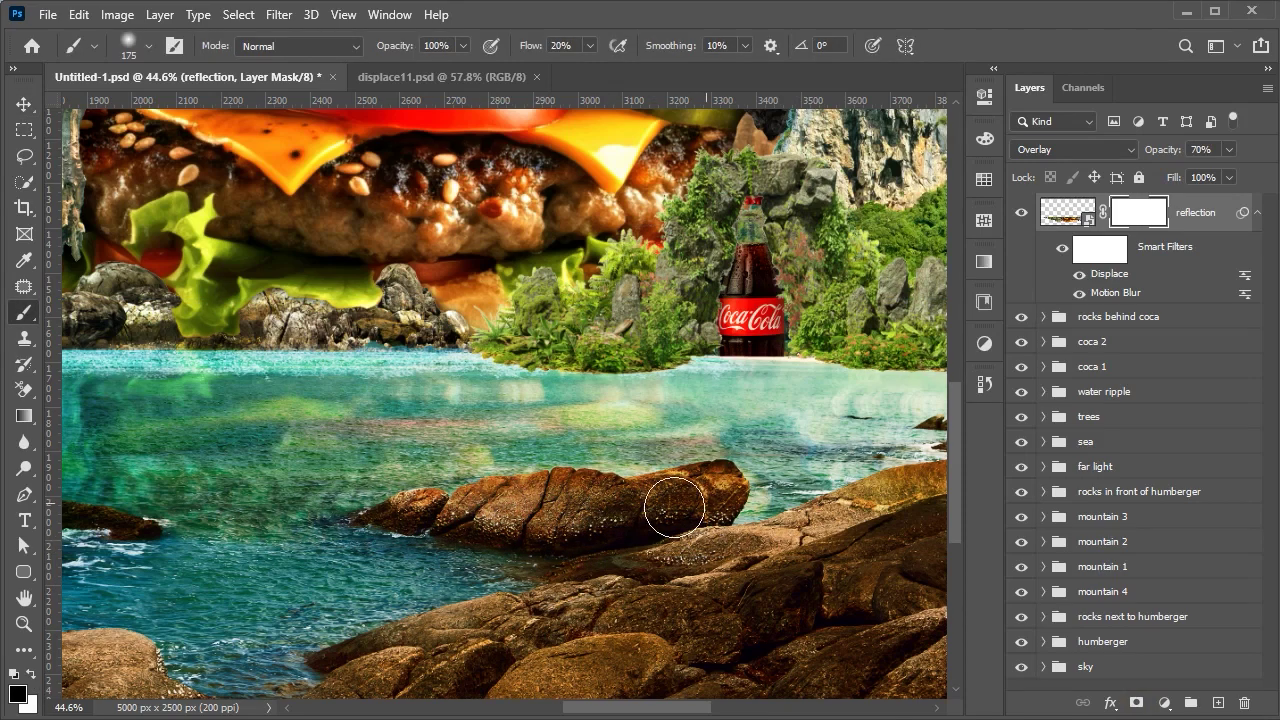
pyautogui.scroll(-2, 600, 580)
pyautogui.scroll(2, 586, 514)
pyautogui.scroll(-2, 463, 588)
pyautogui.hscroll(-5, 463, 588)
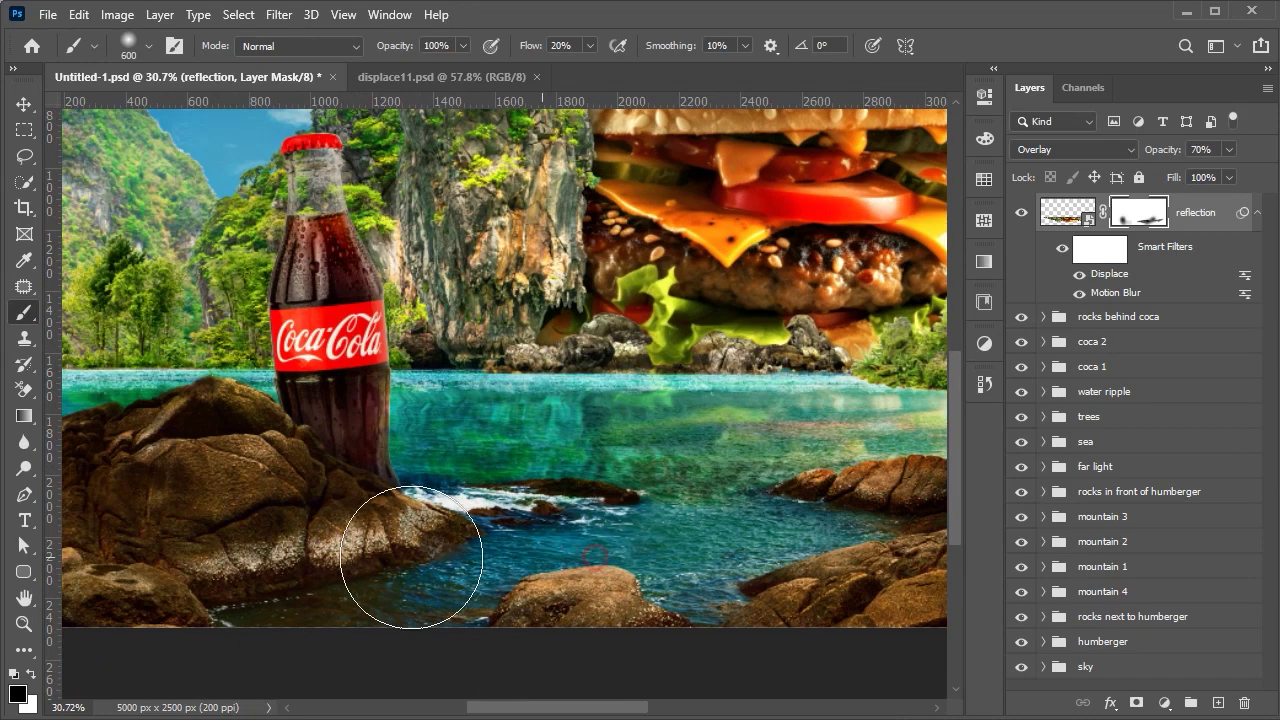
pyautogui.scroll(1, 542, 557)
pyautogui.scroll(1, 557, 571)
pyautogui.scroll(-3, 557, 571)
pyautogui.scroll(2, 533, 576)
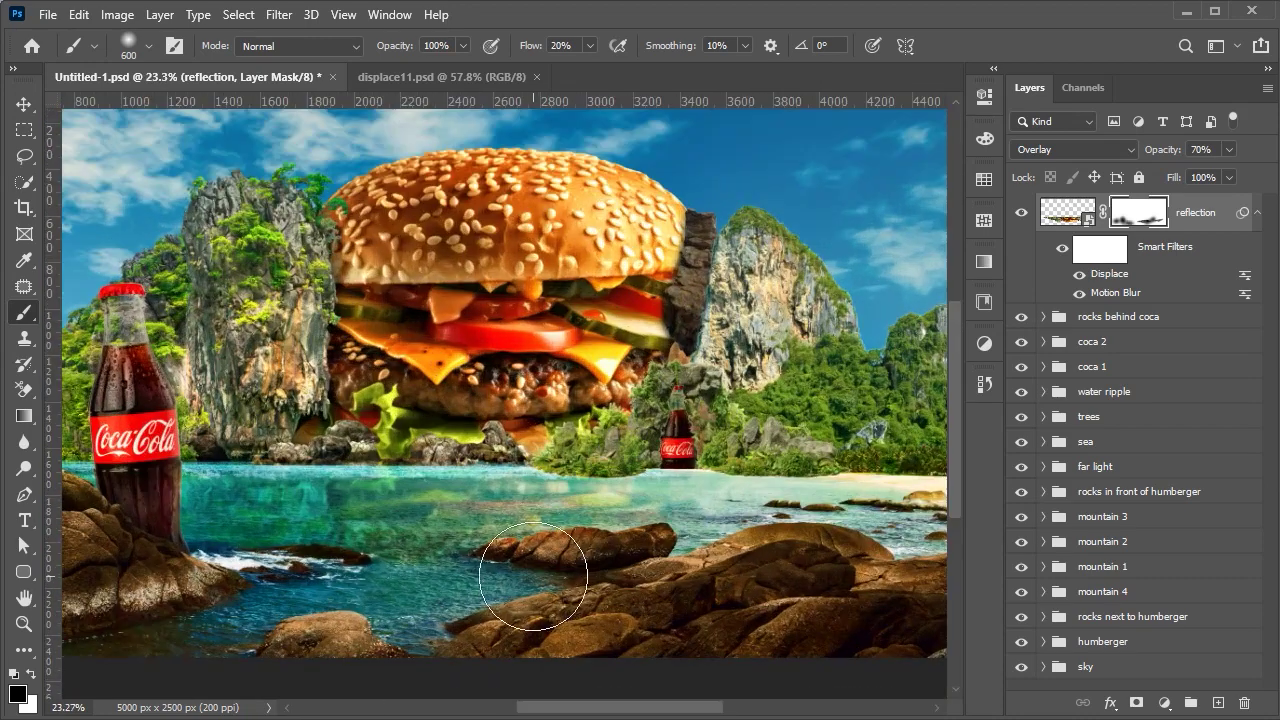
pyautogui.scroll(-3, 603, 566)
# - Put the reflection layer into a group named 'reflection' and collapse it
pyautogui.press('v')
pyautogui.click(1150, 212)
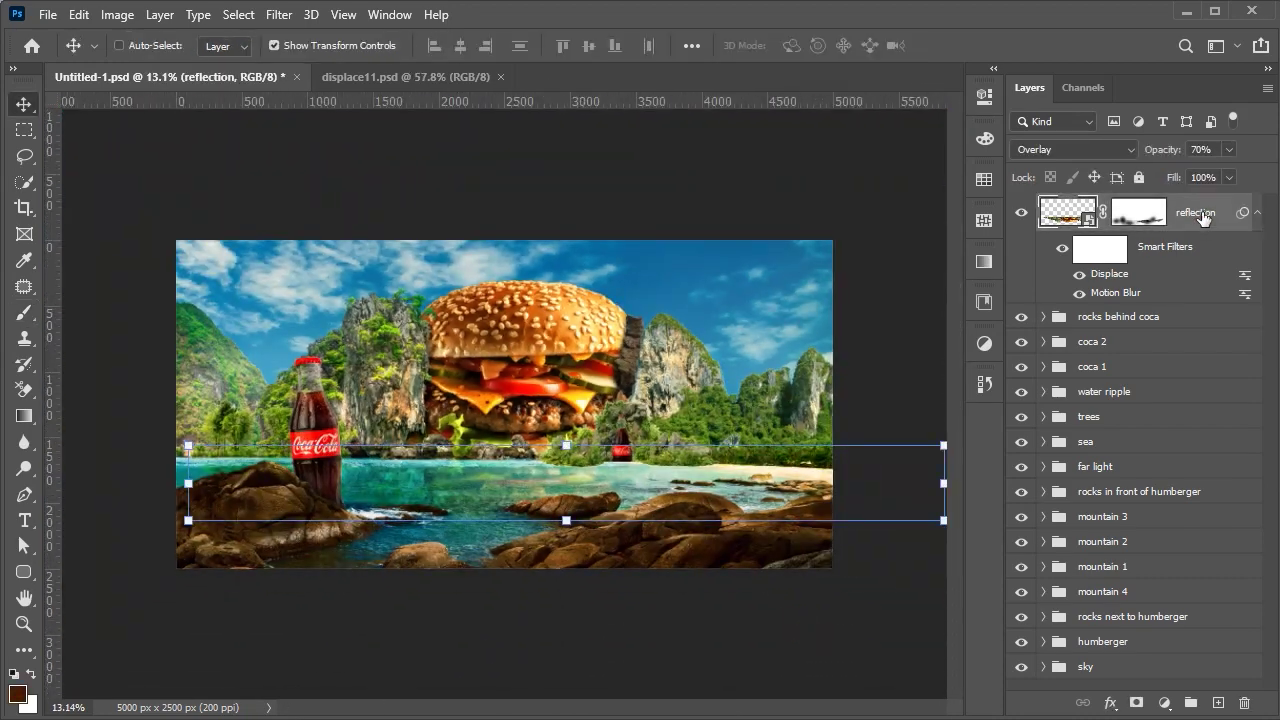
pyautogui.hotkey('ctrl', 'g')
pyautogui.doubleClick(1097, 205)
pyautogui.click(1044, 207)
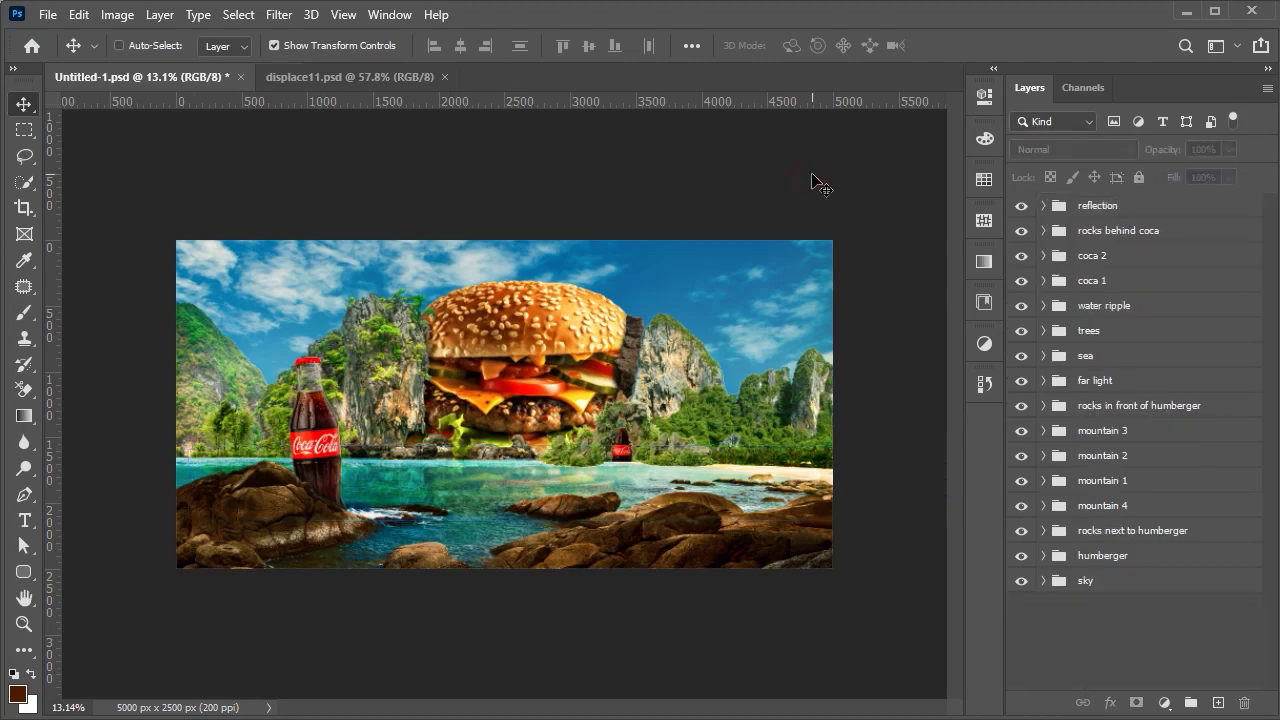
# - Close displace11, open the waterfall photo, and drag it into the burger composite
pyautogui.hotkey('ctrl', '0')
pyautogui.click(500, 76)
pyautogui.hotkey('ctrl', 'o')
pyautogui.doubleClick(463, 271)
pyautogui.click(1237, 229)
pyautogui.moveTo(157, 78); pyautogui.dragTo(549, 368)
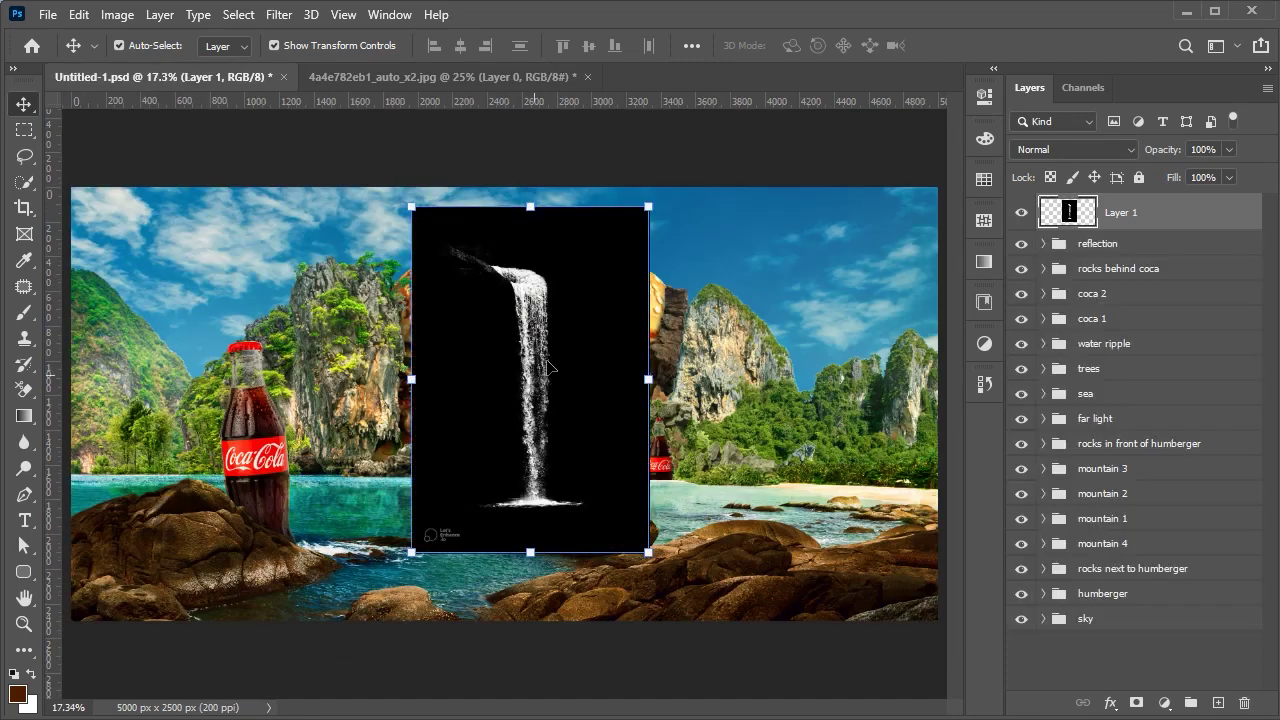
# - Convert the waterfall layer to a Smart Object with Screen blend mode
pyautogui.rightClick(1122, 222)
pyautogui.click(990, 210)
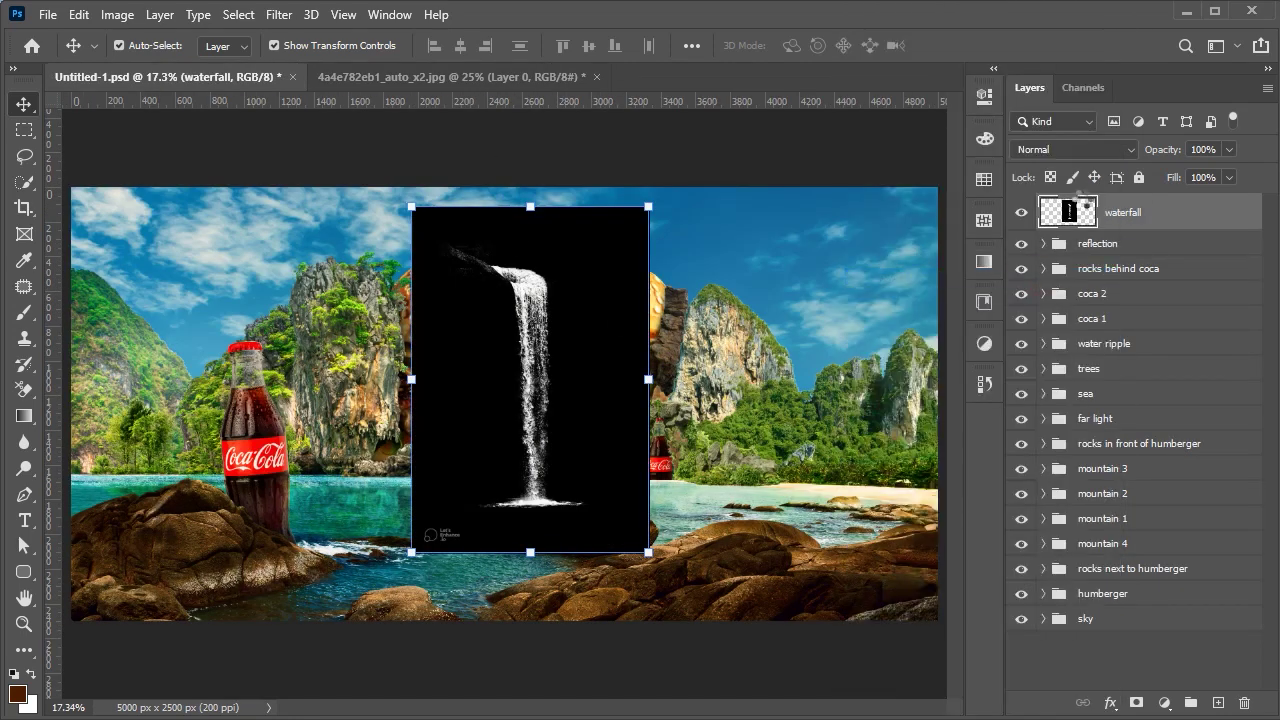
pyautogui.click(1073, 149)
pyautogui.click(1040, 314)
# - Move the waterfall onto the cliff right of the burger and scale it down to the water
pyautogui.moveTo(517, 343); pyautogui.dragTo(660, 345)
pyautogui.scroll(3, 660, 345)
pyautogui.moveTo(743, 360)
pyautogui.mouseDown()
pyautogui.moveTo(752, 373)
pyautogui.moveTo(691, 347)
pyautogui.mouseUp()
pyautogui.hotkey('ctrl', 't')
pyautogui.moveTo(692, 686); pyautogui.dragTo(692, 631)
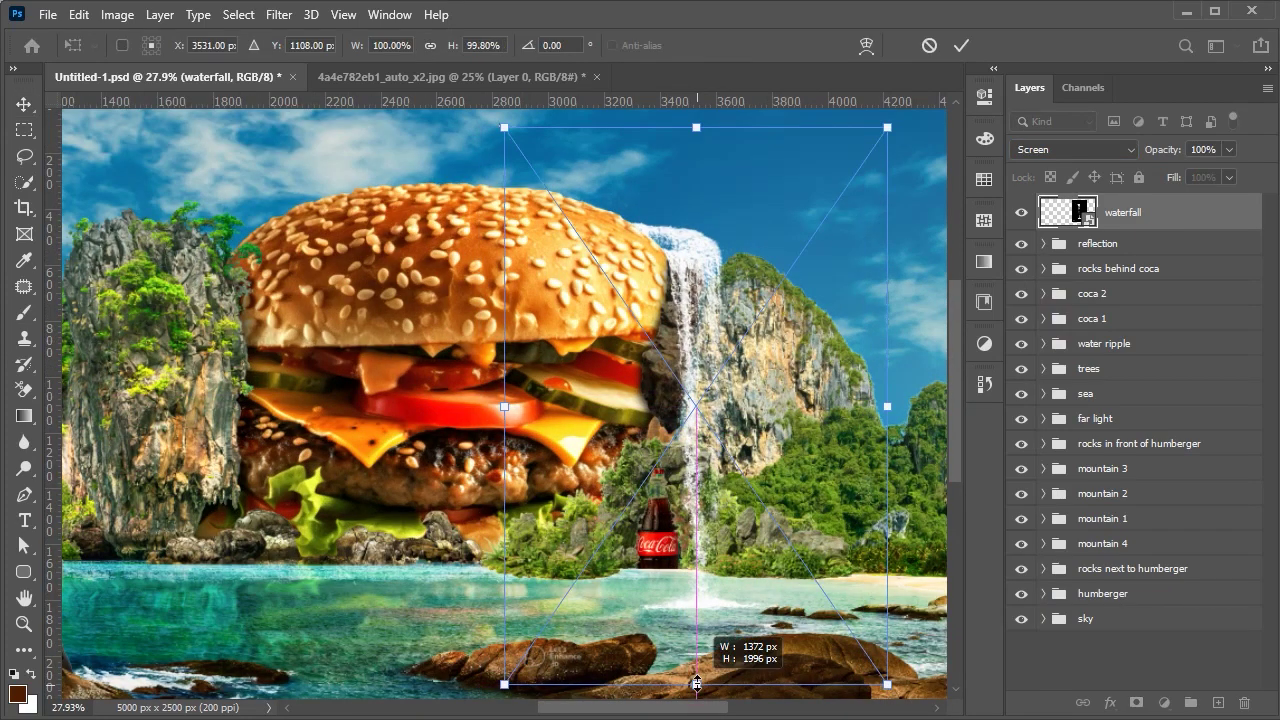
pyautogui.moveTo(714, 426); pyautogui.dragTo(700, 477)
pyautogui.scroll(2, 705, 470)
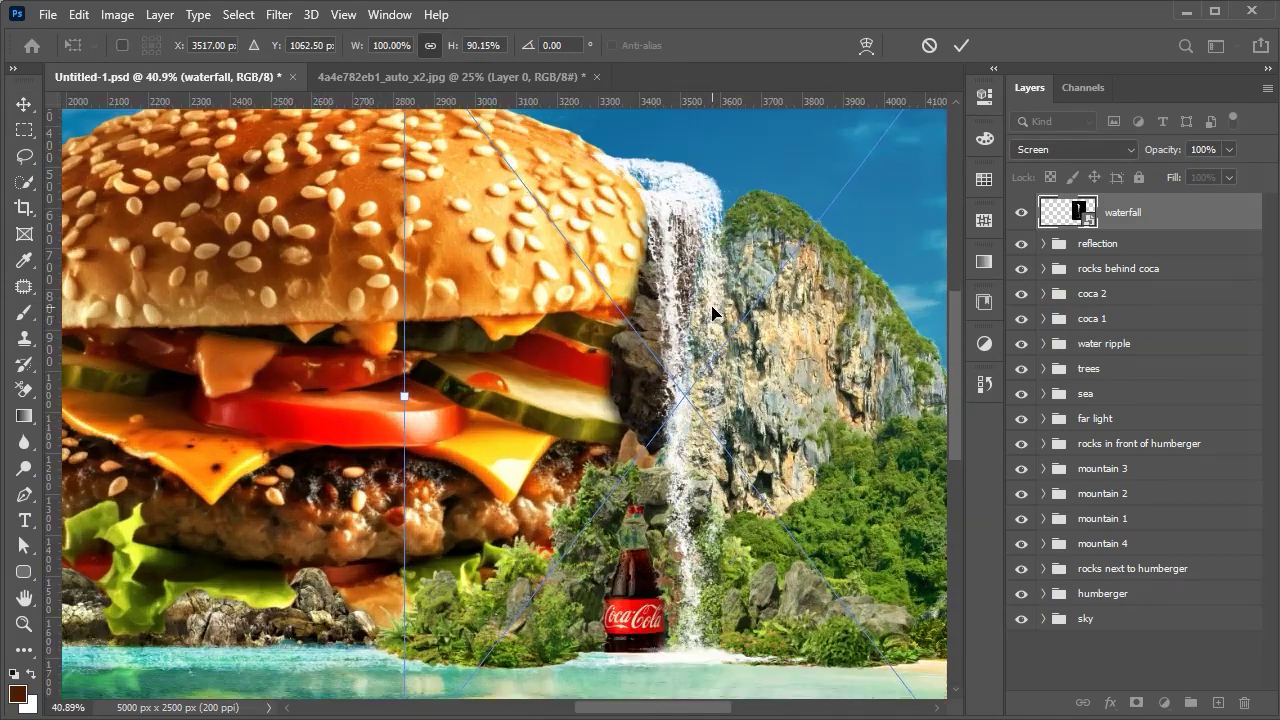
pyautogui.scroll(-2, 709, 306)
pyautogui.moveTo(694, 117); pyautogui.dragTo(697, 137)
pyautogui.press('Return')
pyautogui.scroll(-3, 700, 170)
# - Hide the waterfall layer and duplicate the mountain 2 layer for transforming
pyautogui.click(1020, 212)
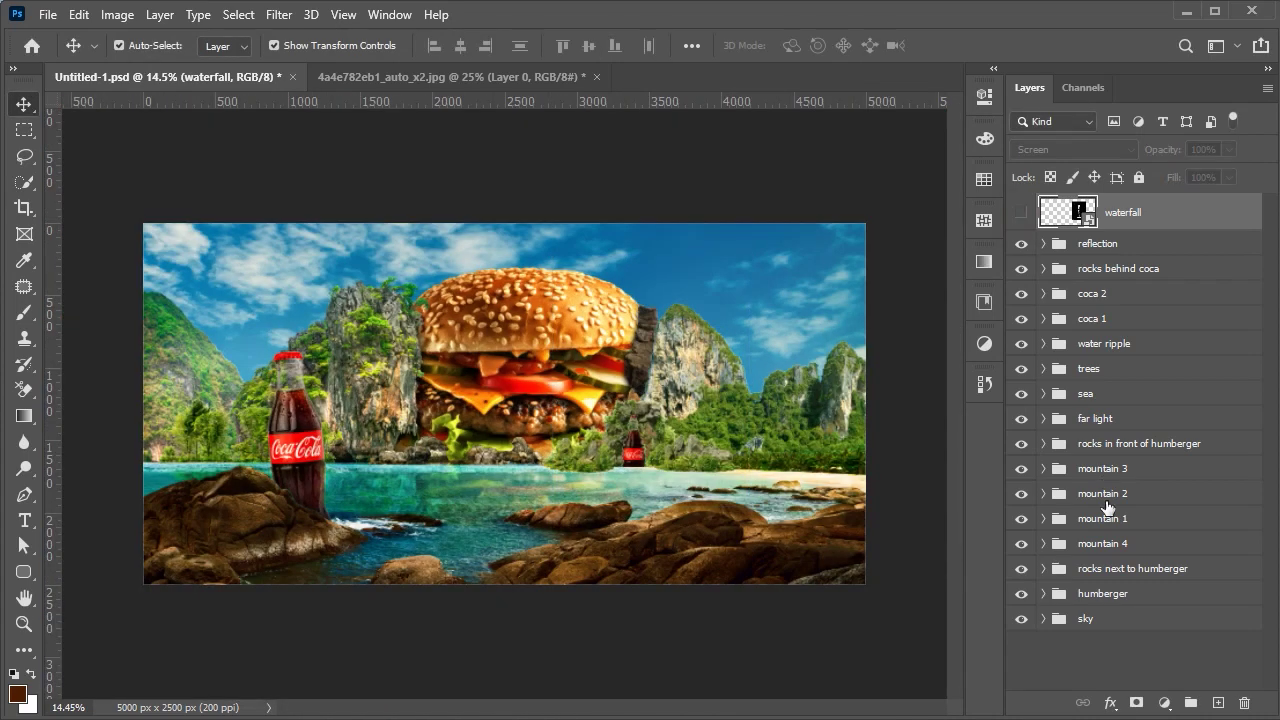
pyautogui.click(1100, 493)
pyautogui.hotkey('ctrl', 'j')
pyautogui.hotkey('ctrl', 't')
# - Try the mountain 2 copy over the burger, then delete it
pyautogui.moveTo(360, 364); pyautogui.dragTo(656, 352)
pyautogui.scroll(3, 656, 352)
pyautogui.scroll(-1, 700, 370)
pyautogui.scroll(-1, 780, 400)
pyautogui.scroll(1, 843, 421)
pyautogui.press('Return')
pyautogui.press('Delete')
pyautogui.hotkey('ctrl', '-')
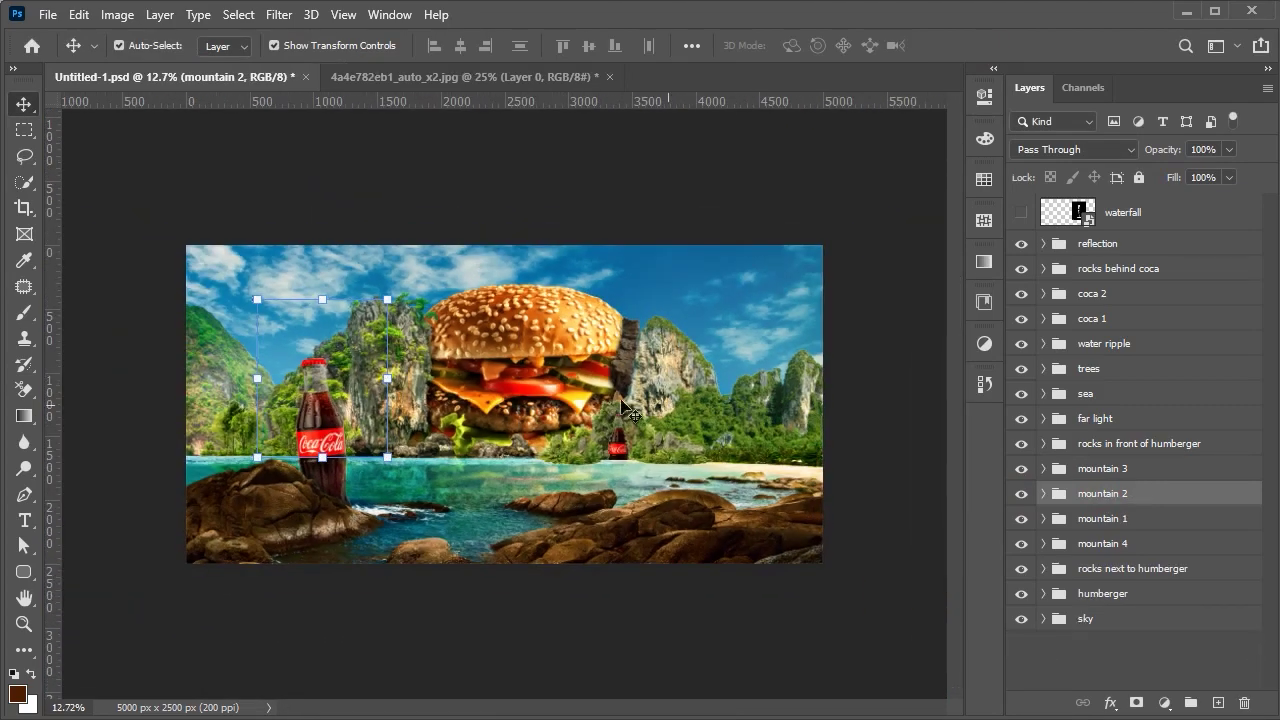
# - Duplicate mountain 4, shift the copy far right, and place it below the humberger layer
pyautogui.click(1112, 545)
pyautogui.hotkey('ctrl', 'j')
pyautogui.hotkey('ctrl', 't')
pyautogui.moveTo(247, 393); pyautogui.dragTo(673, 390)
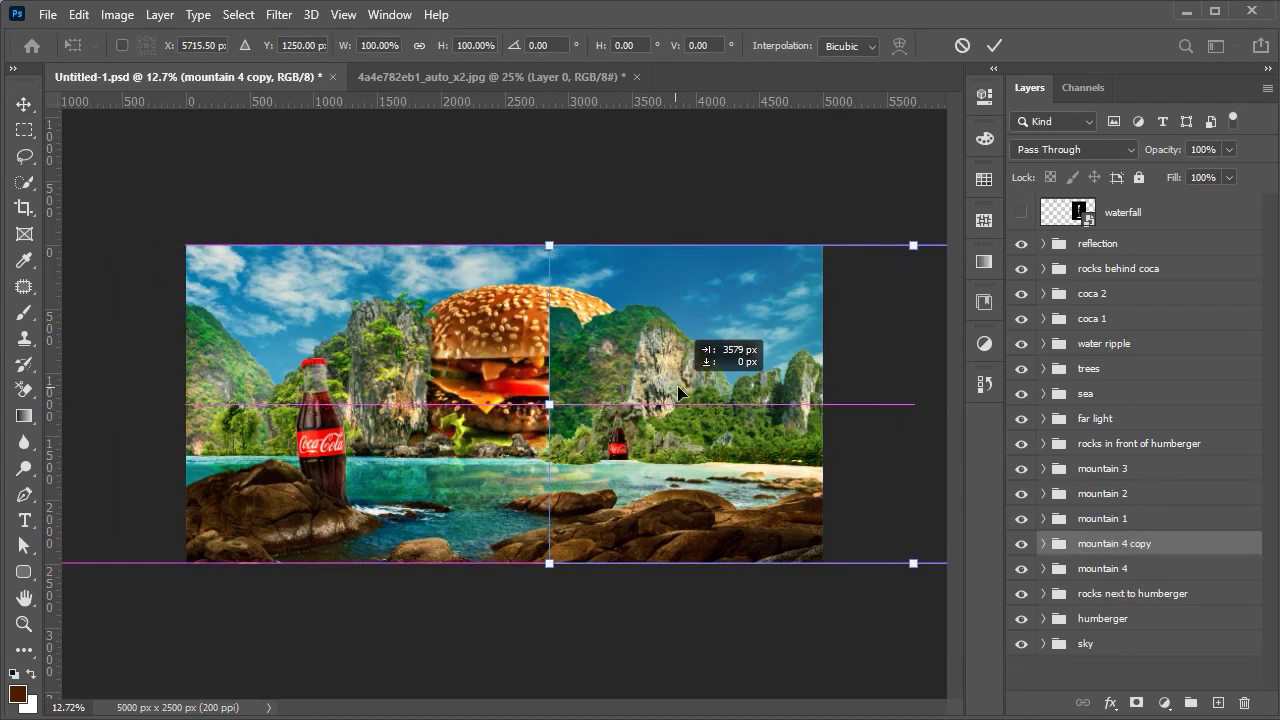
pyautogui.click(994, 45)
pyautogui.moveTo(1114, 543); pyautogui.dragTo(1114, 630)
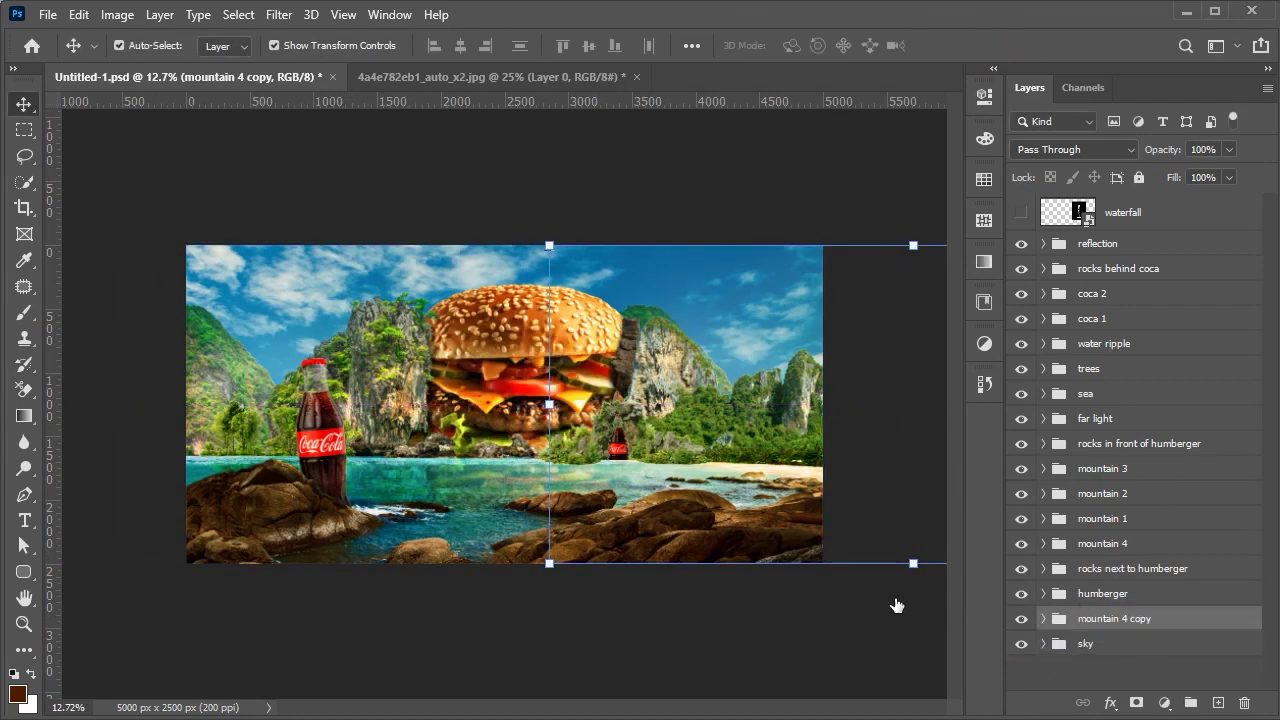
# - Deselect all layers and make the waterfall layer visible again
pyautogui.click(899, 605)
pyautogui.click(1021, 212)
pyautogui.scroll(5, 677, 347)
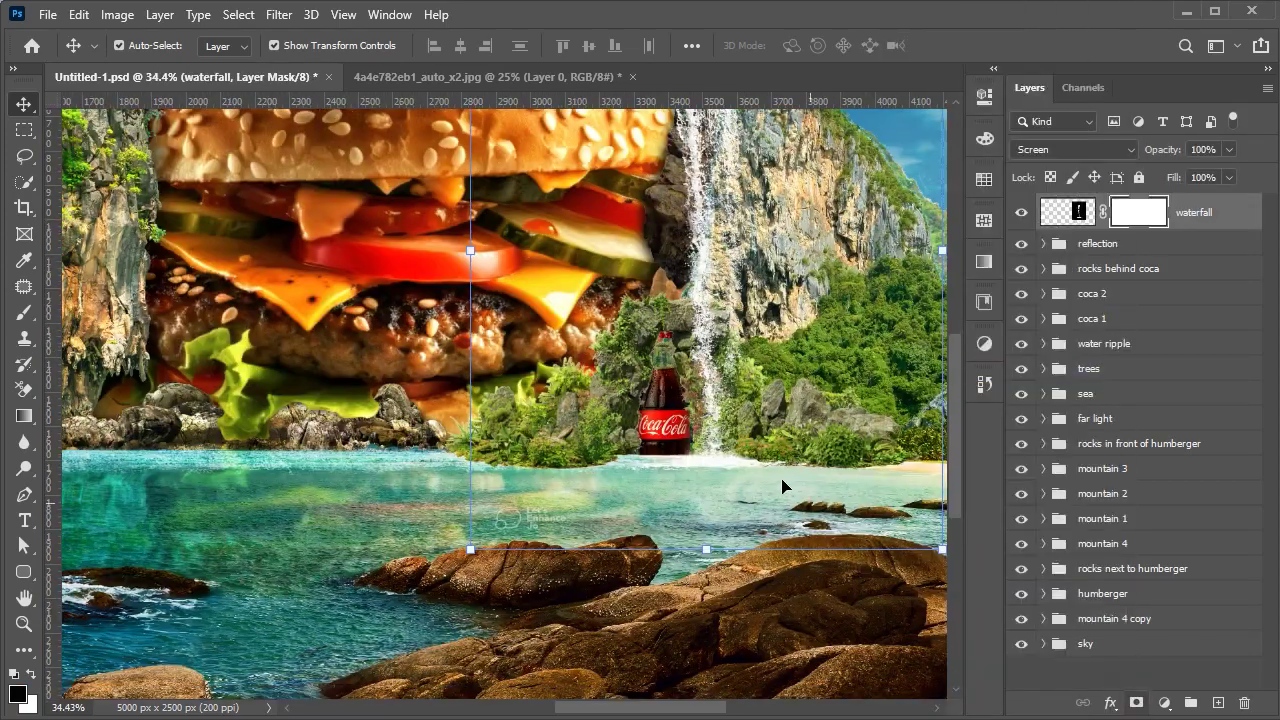
# - Apply the waterfall's layer mask, then shift it slightly left and stretch it taller
pyautogui.press('b')
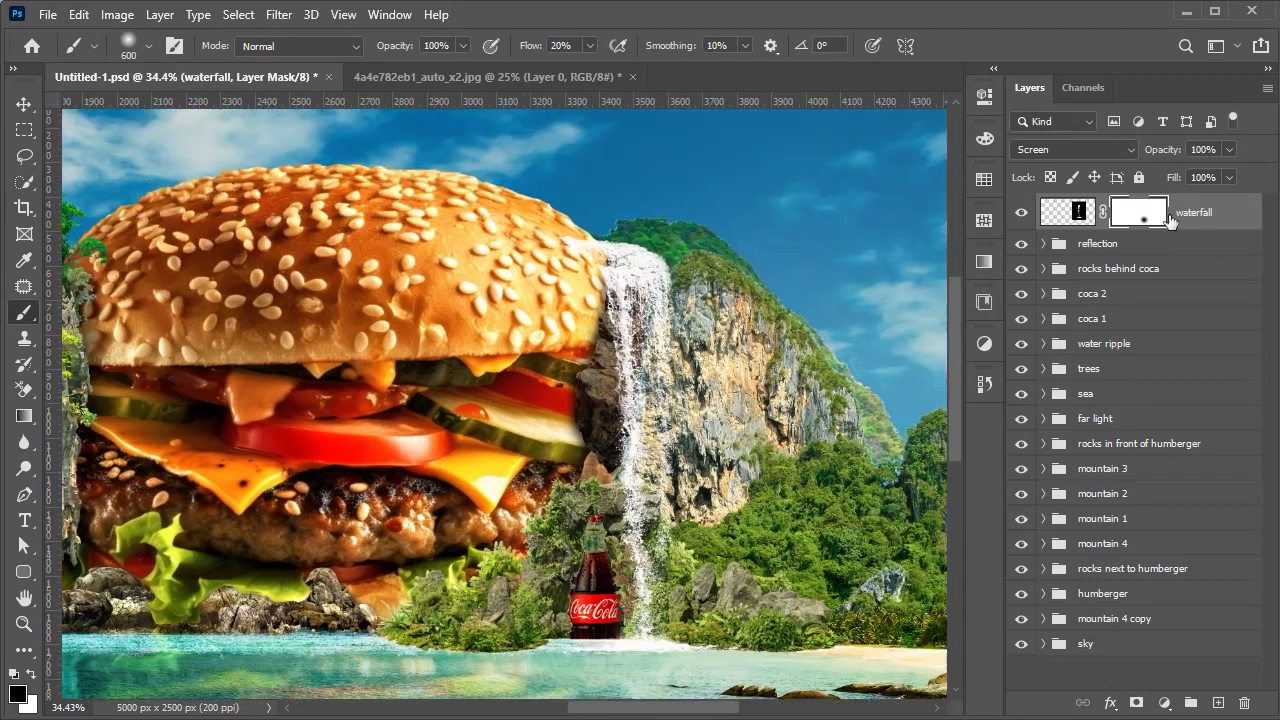
pyautogui.press('v')
pyautogui.rightClick(1138, 212)
pyautogui.click(1200, 271)
pyautogui.moveTo(636, 397); pyautogui.dragTo(617, 337)
pyautogui.moveTo(617, 134); pyautogui.dragTo(617, 110)
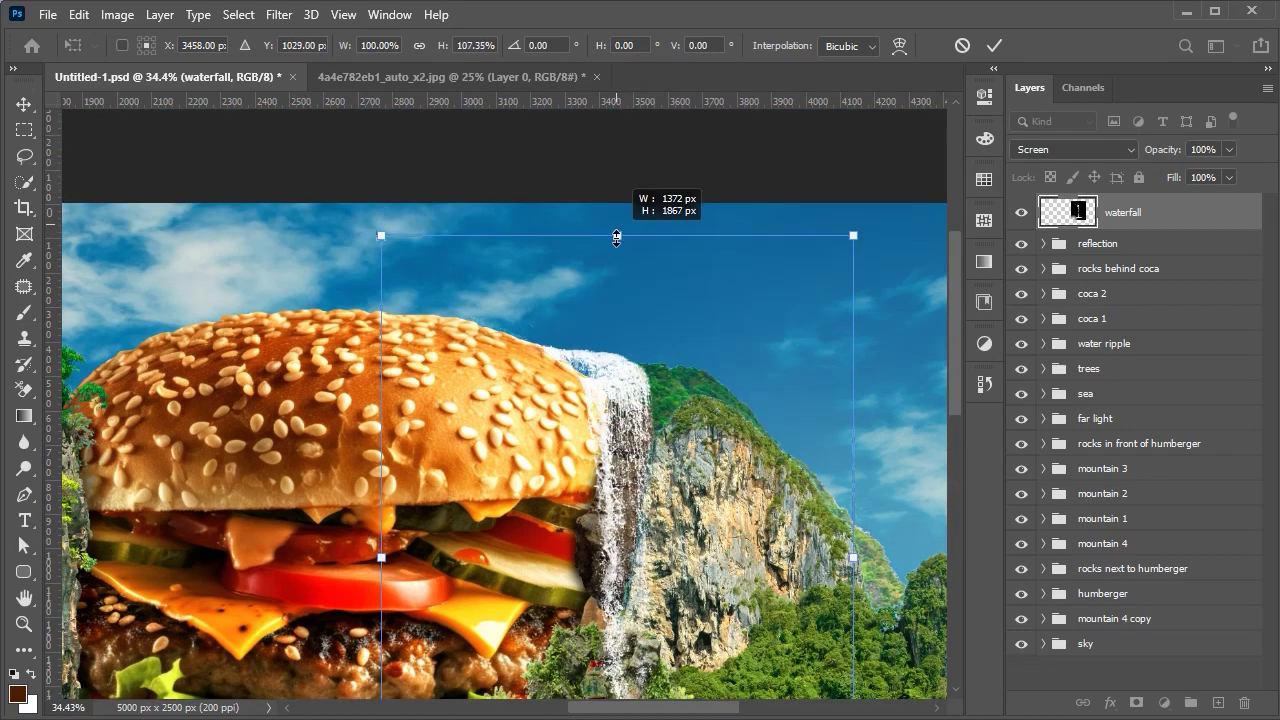
pyautogui.press('Return')
# - Lower the waterfall to 40% opacity and delete the part overlapping the burger using a pen selection
pyautogui.press('4')
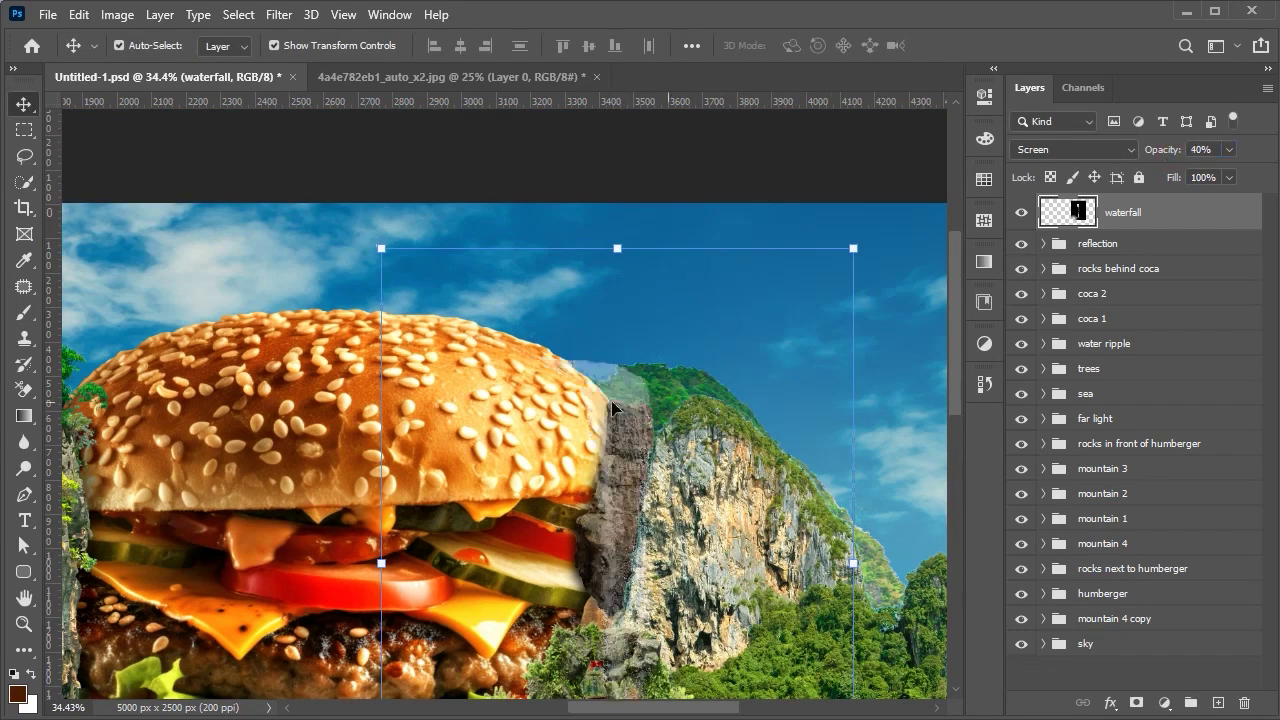
pyautogui.scroll(5, 586, 400)
pyautogui.press('p')
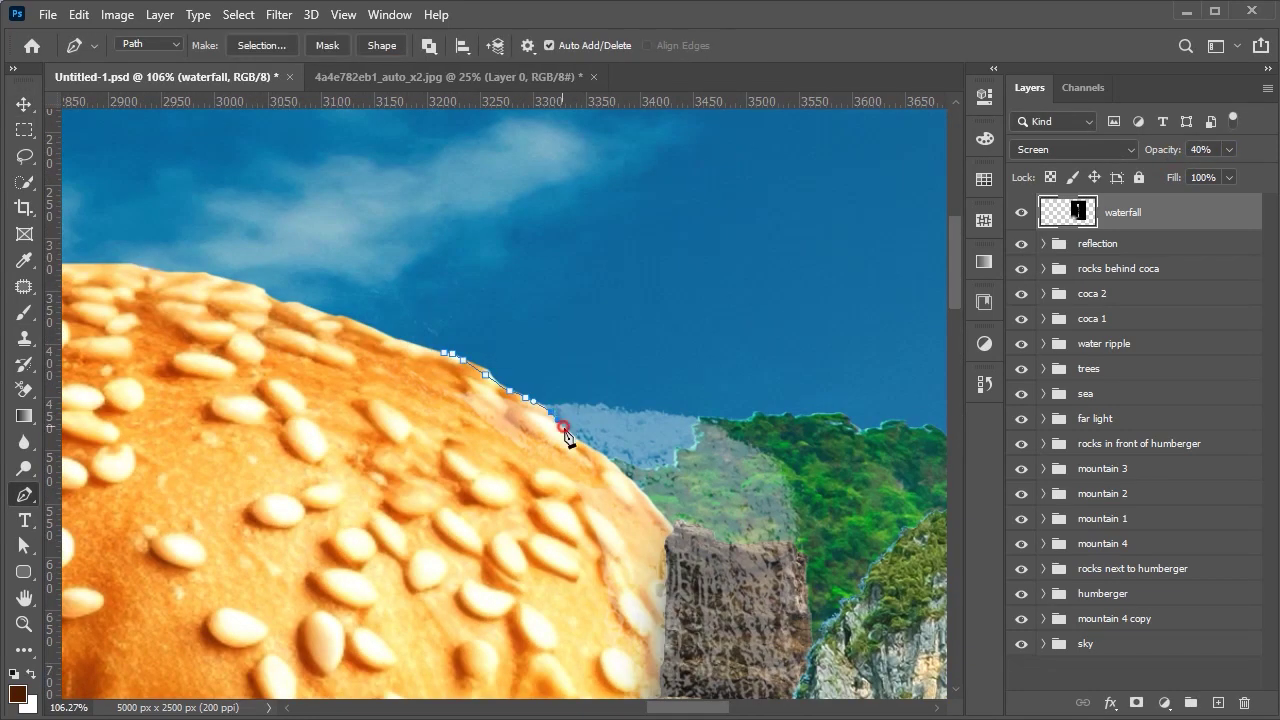
pyautogui.scroll(-3, 611, 403)
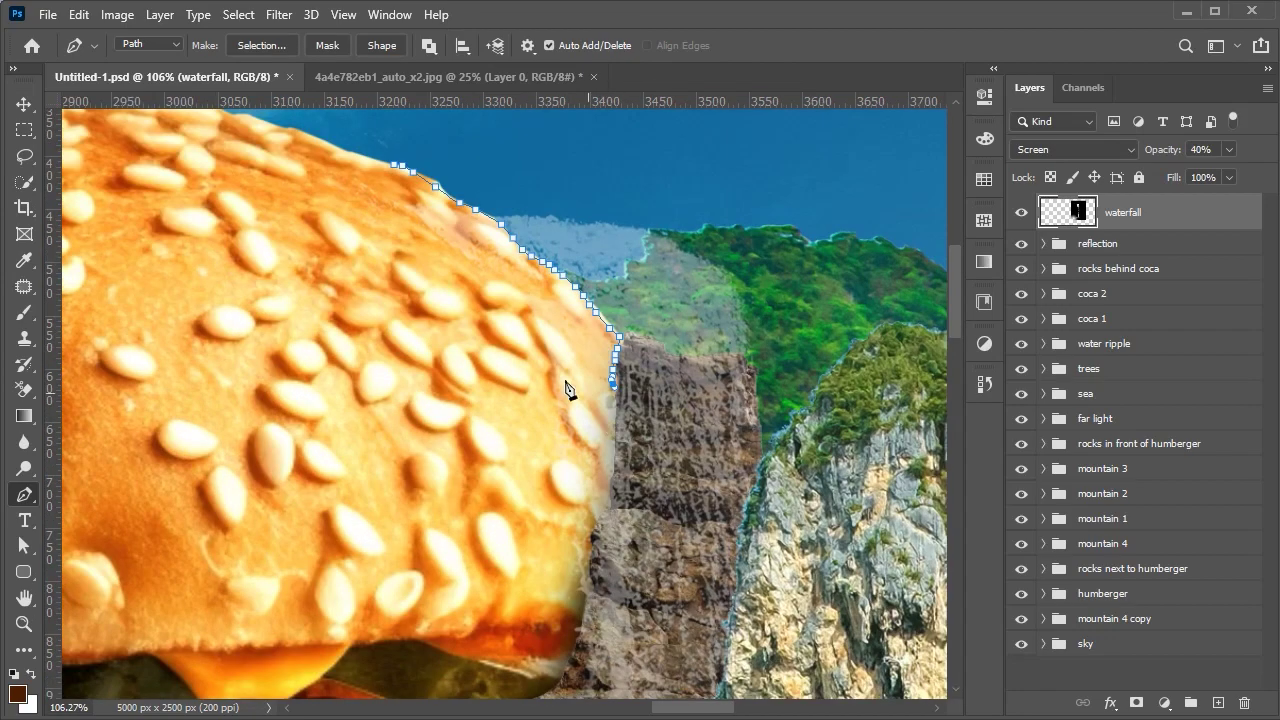
pyautogui.keyDown('alt'); pyautogui.scroll(-1, 533, 408); pyautogui.keyUp('alt')
pyautogui.click(541, 519)
pyautogui.hotkey('ctrl', 'Return')
pyautogui.press('0')
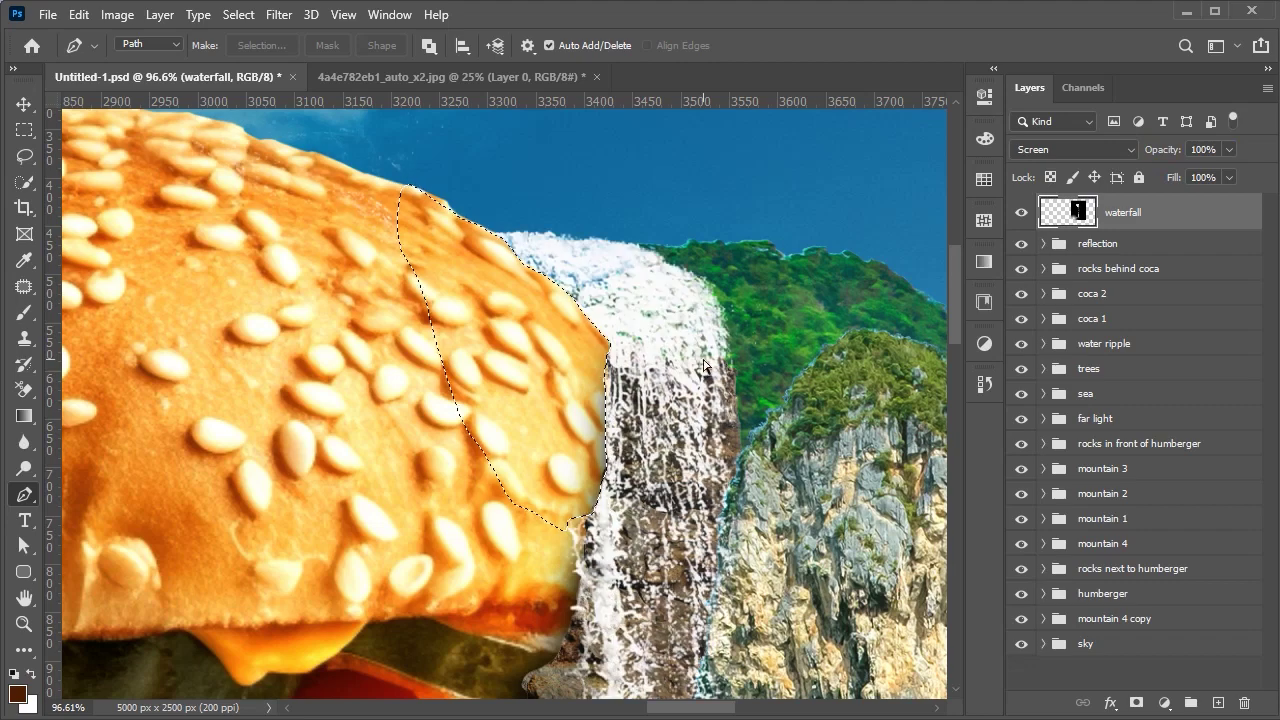
pyautogui.keyDown('alt'); pyautogui.scroll(-10, 704, 366); pyautogui.keyUp('alt')
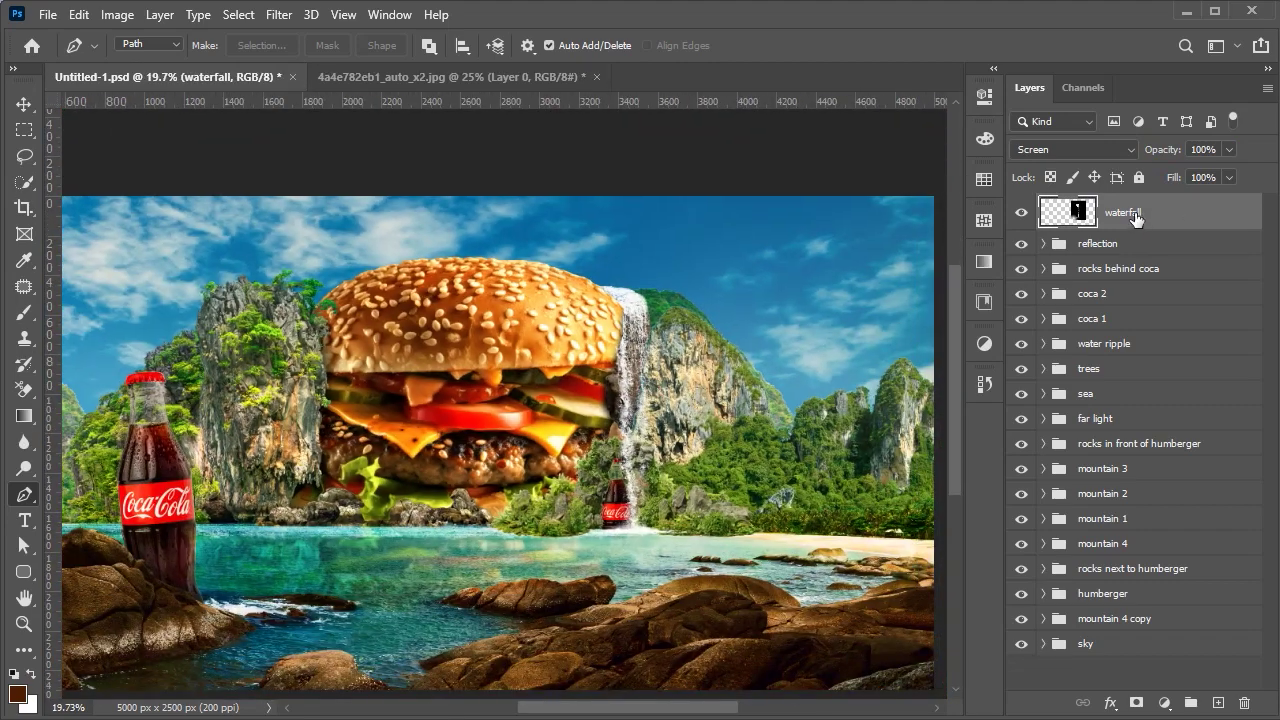
# - Group the waterfall into a group named waterfall and convert the layer to a Smart Object
pyautogui.hotkey('ctrl', 'g')
pyautogui.doubleClick(1100, 205)
pyautogui.write('waterfall')
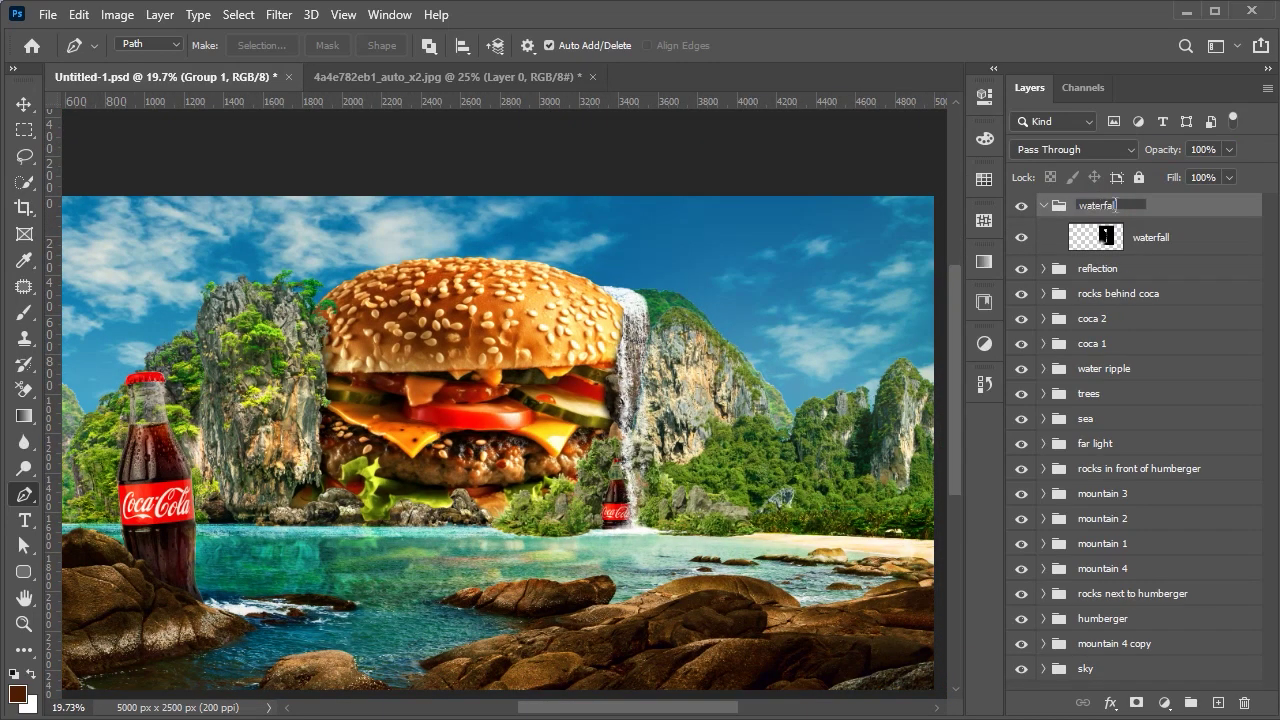
pyautogui.click(1164, 236)
pyautogui.rightClick(1164, 236)
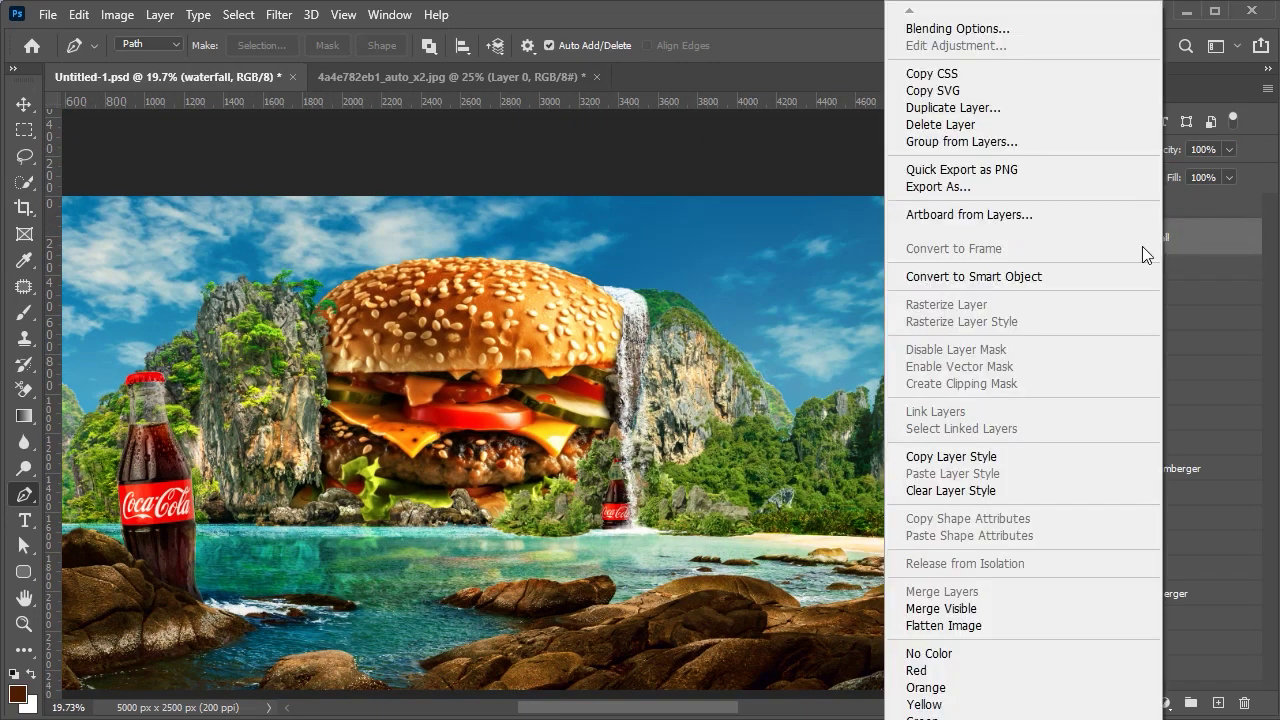
pyautogui.click(1000, 274)
# - Add a Color Balance adjustment to the waterfall and collapse the group
pyautogui.click(1165, 703)
pyautogui.click(1200, 527)
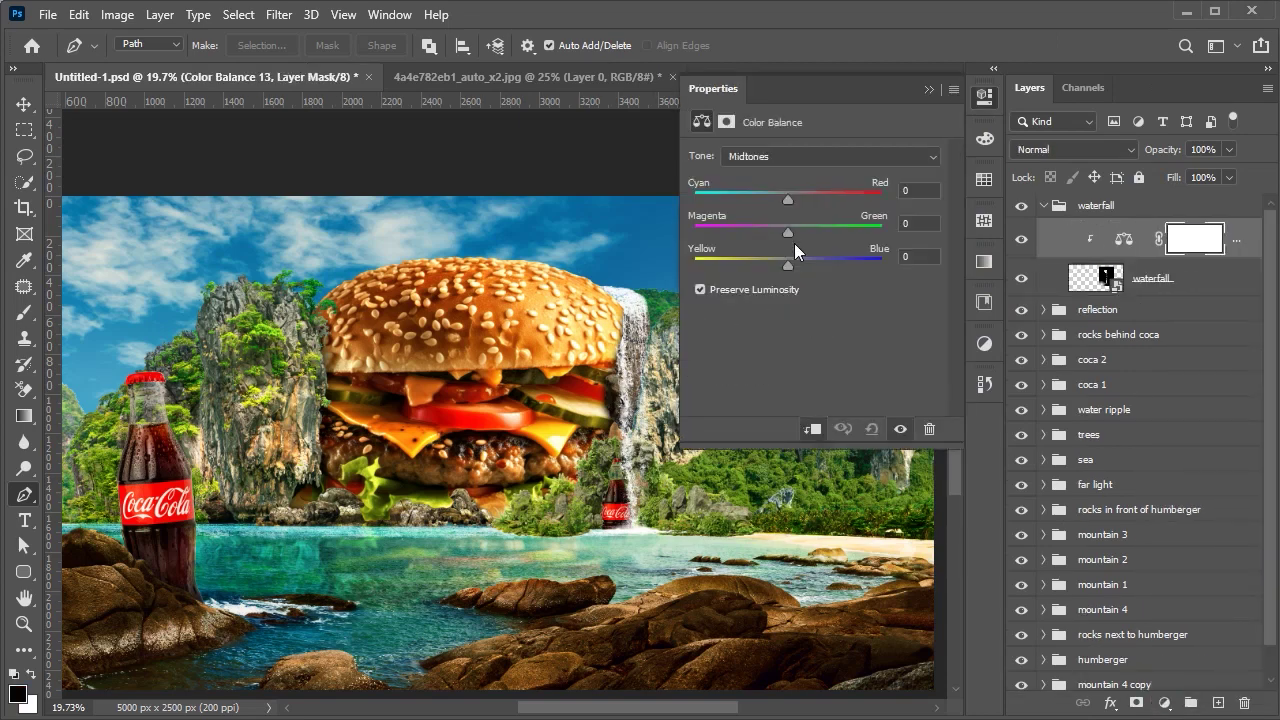
pyautogui.click(1020, 245)
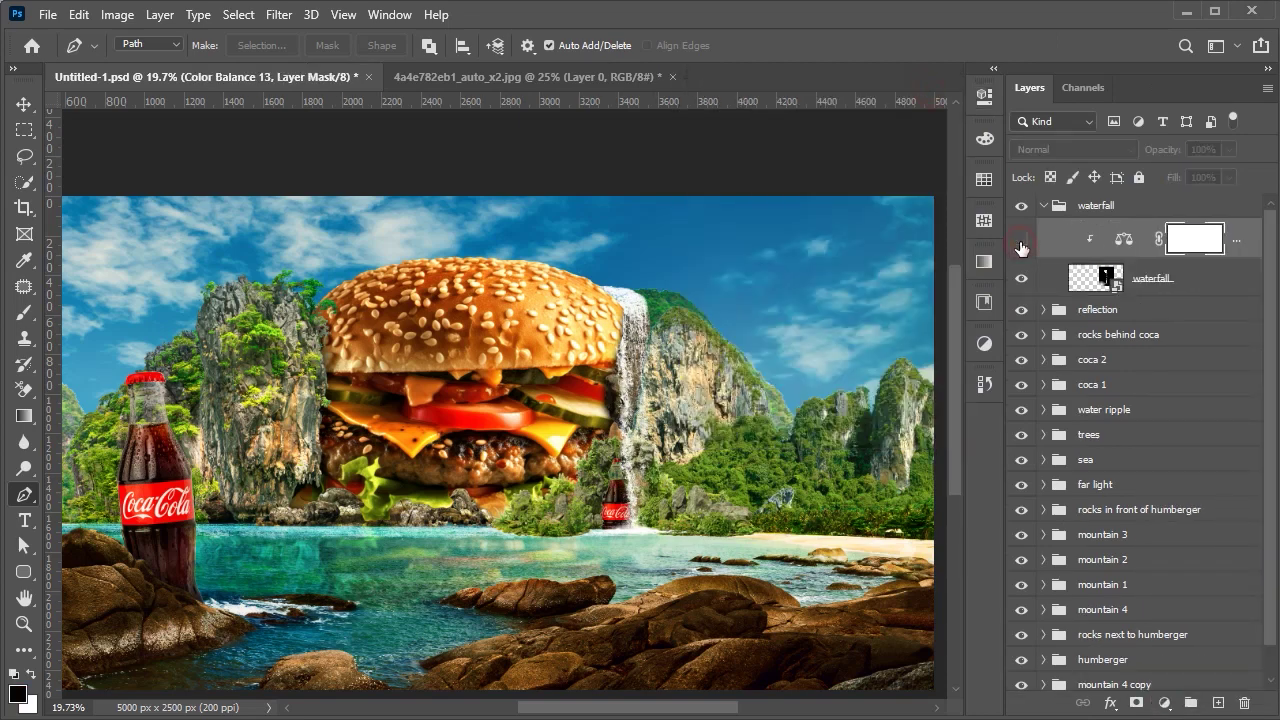
pyautogui.click(1043, 207)
pyautogui.press('v')
# - Close the second document unsaved, open the photographer photo, and duplicate its layer, hiding the original
pyautogui.click(672, 76)
pyautogui.click(693, 295)
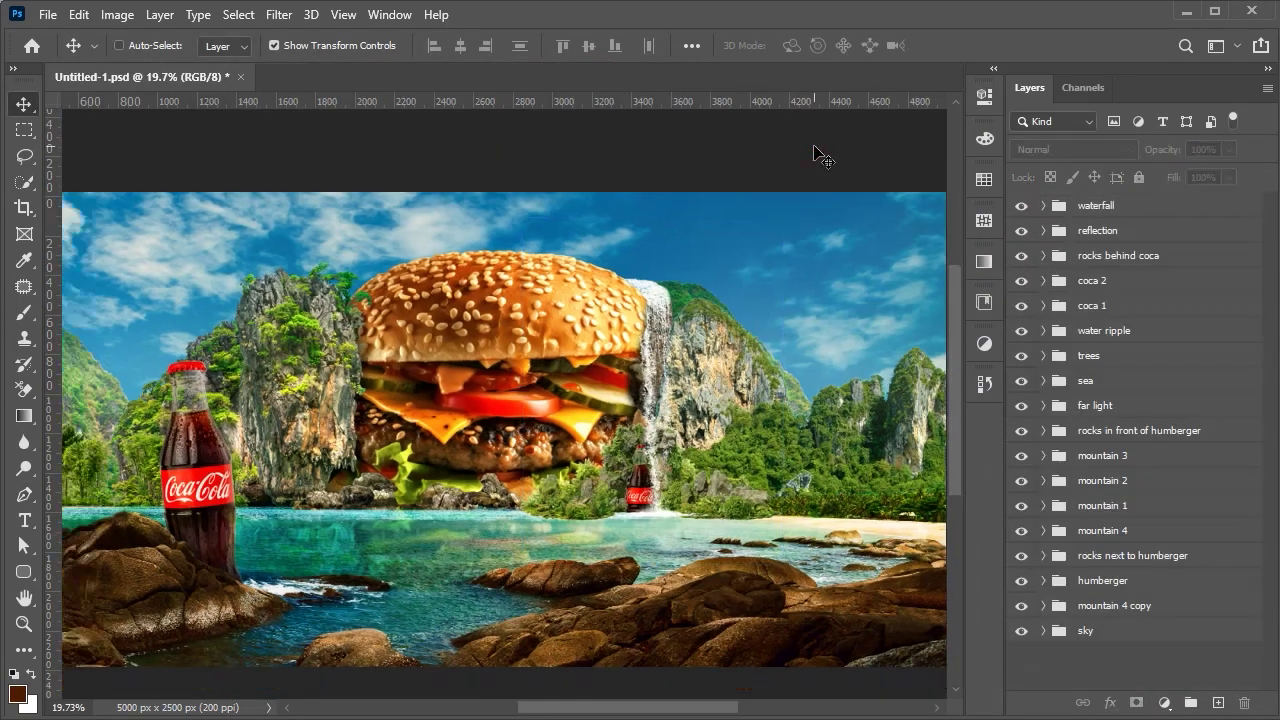
pyautogui.hotkey('alt', 'Tab')
pyautogui.doubleClick(1038, 397)
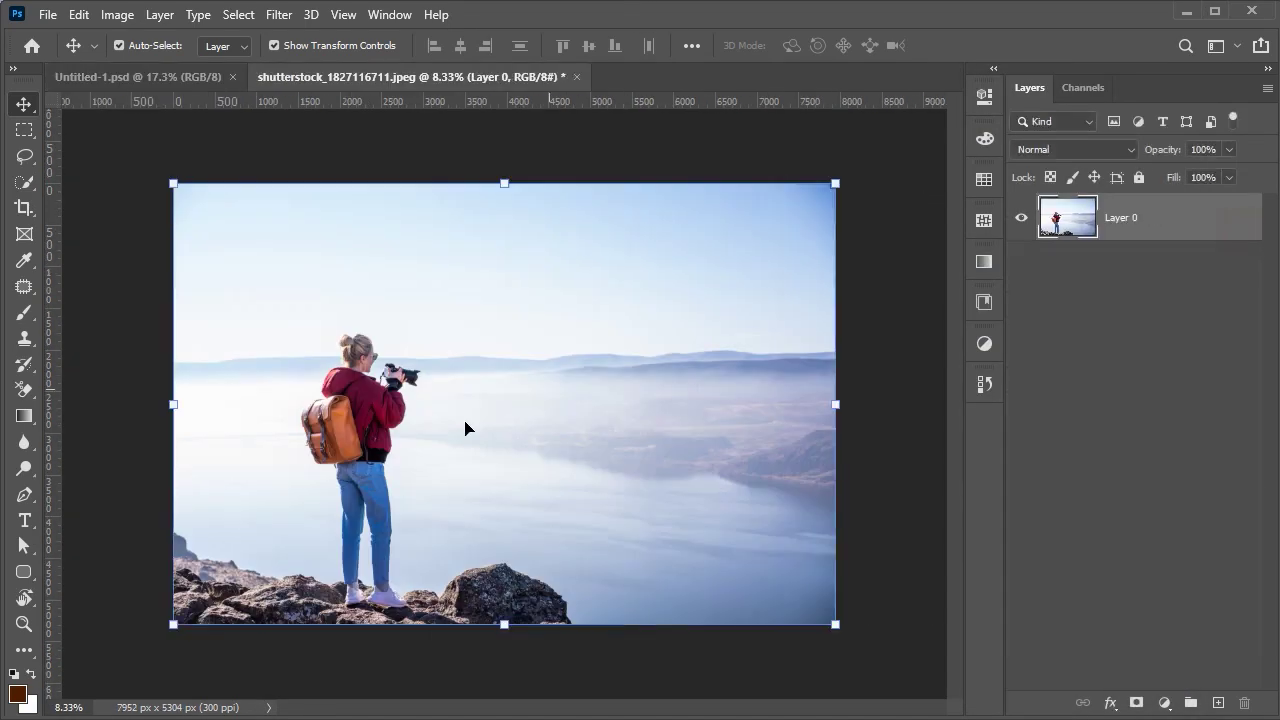
pyautogui.hotkey('ctrl', 'j')
pyautogui.click(1021, 265)
pyautogui.scroll(3, 366, 531)
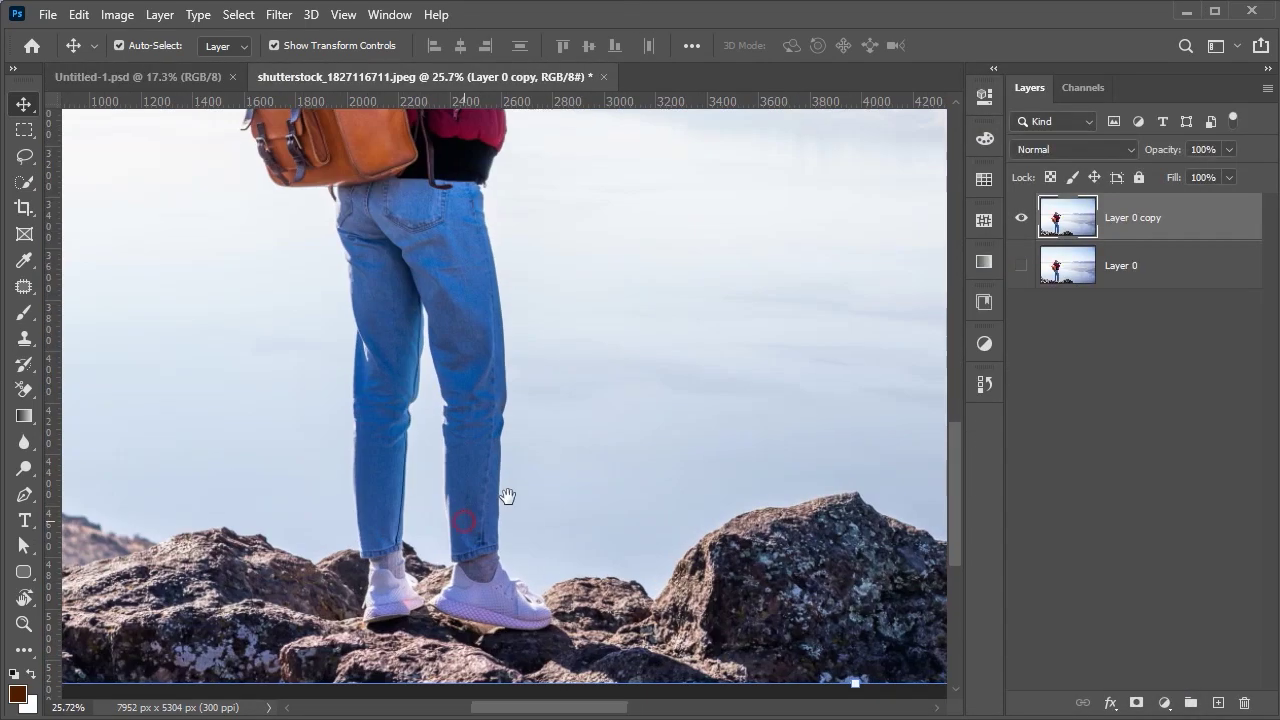
# - Start a pen path where the bag meets the red jacket, tracing the bag top and shoulder
pyautogui.scroll(3, 490, 450)
pyautogui.press('p')
pyautogui.scroll(6, 446, 303)
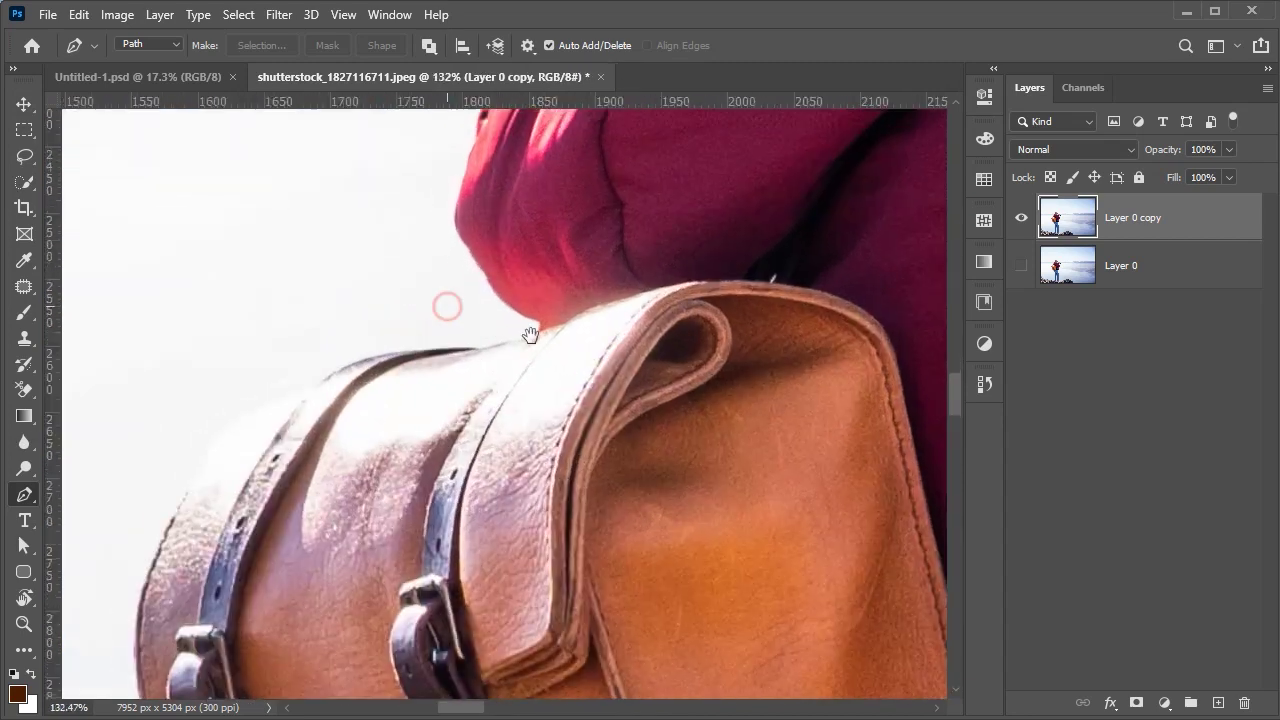
pyautogui.click(717, 345)
pyautogui.moveTo(630, 368); pyautogui.dragTo(542, 388)
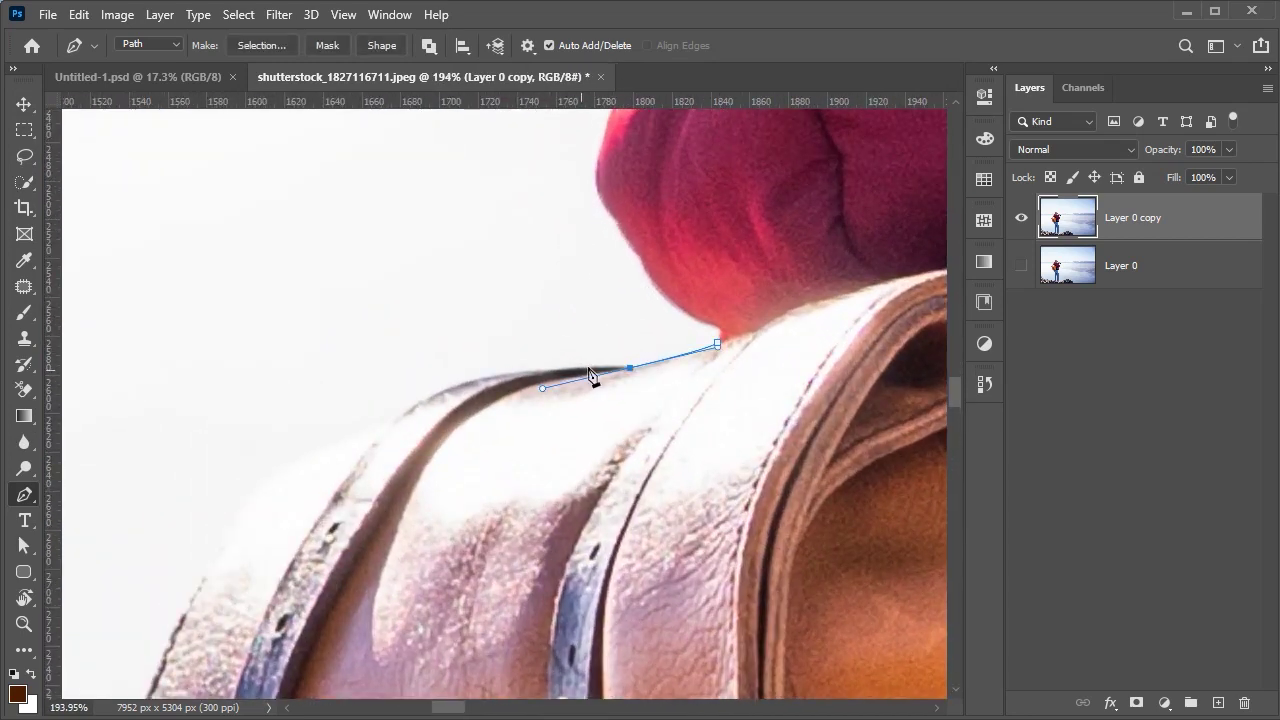
pyautogui.click(413, 406)
pyautogui.moveTo(388, 432); pyautogui.dragTo(526, 415)
pyautogui.moveTo(429, 442); pyautogui.dragTo(405, 463)
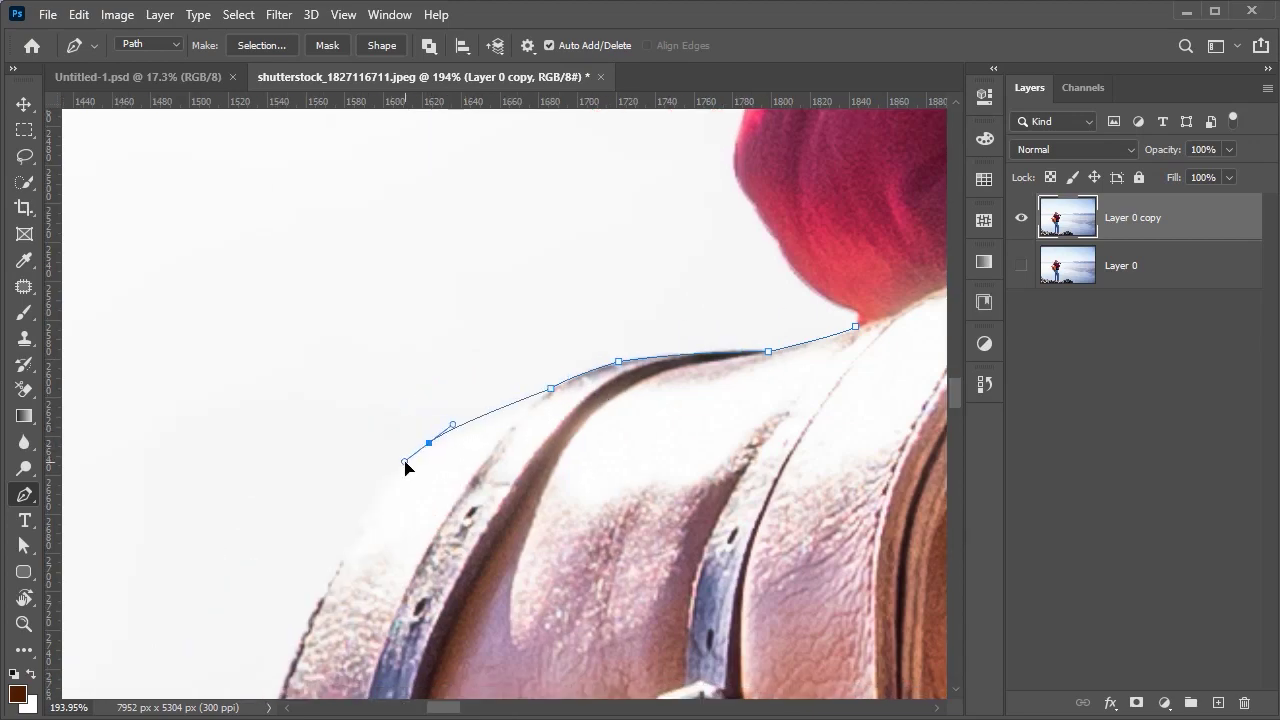
pyautogui.scroll(-3, 400, 490)
# - Continue the path down the bag's side around the strap end toward the jeans
pyautogui.moveTo(450, 502); pyautogui.dragTo(425, 565)
pyautogui.scroll(-5, 425, 565)
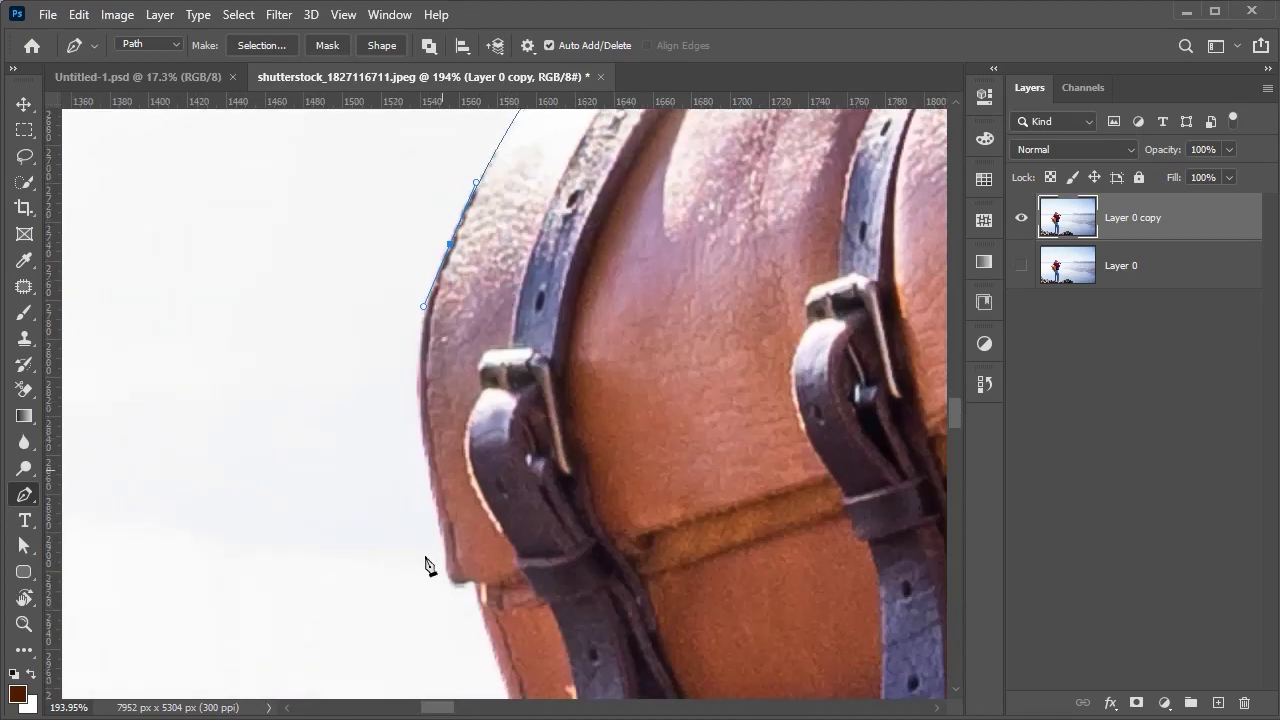
pyautogui.moveTo(432, 495); pyautogui.dragTo(444, 502)
pyautogui.scroll(-5, 444, 500)
pyautogui.moveTo(436, 398); pyautogui.dragTo(440, 428)
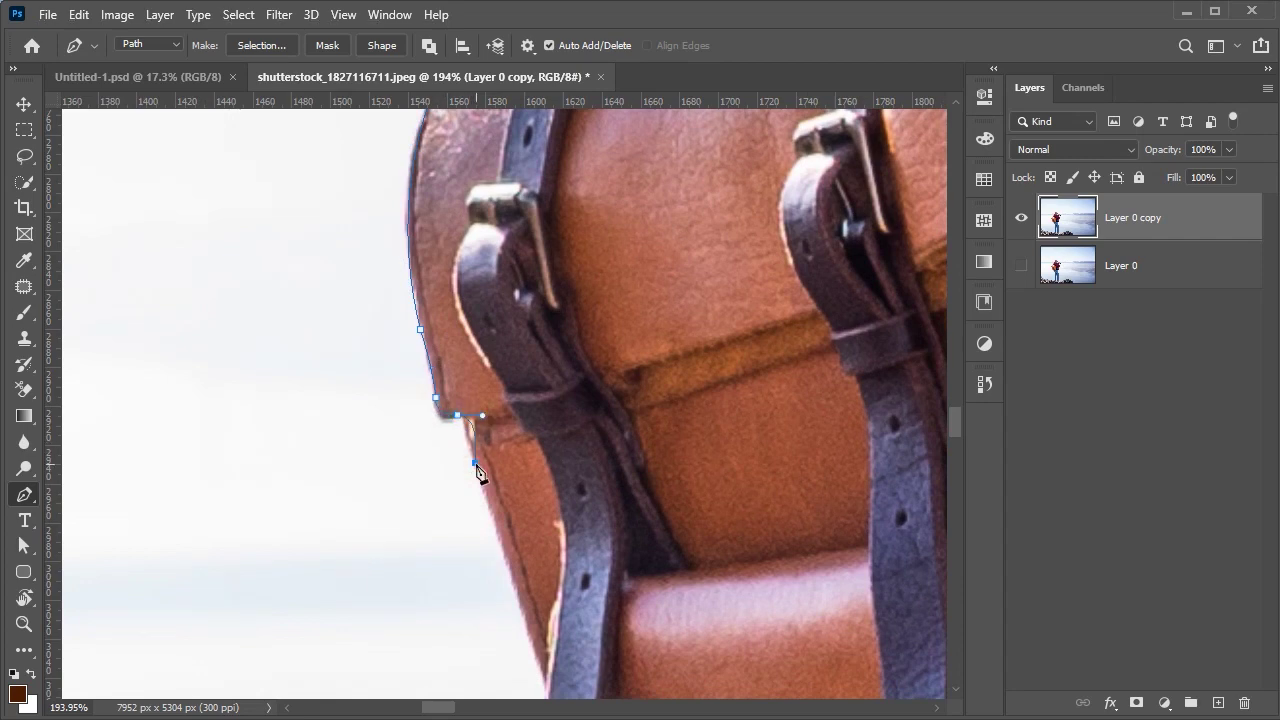
pyautogui.scroll(-5, 482, 460)
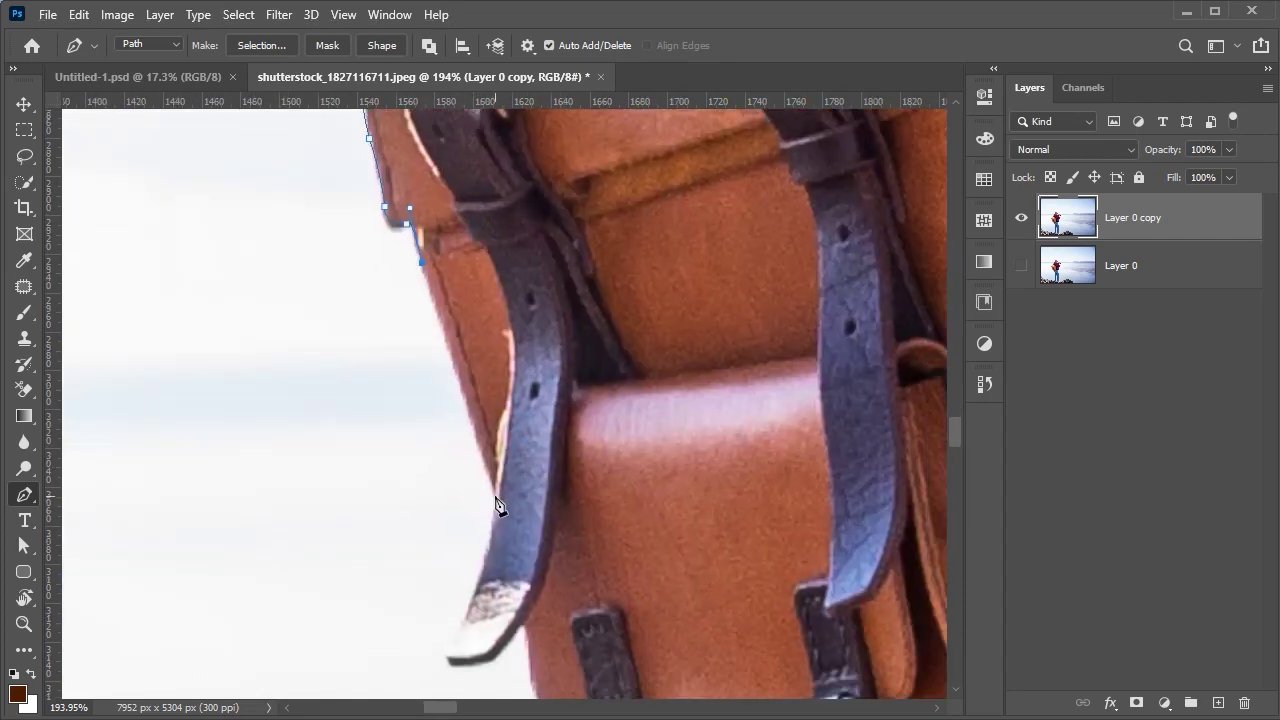
pyautogui.scroll(-4, 498, 502)
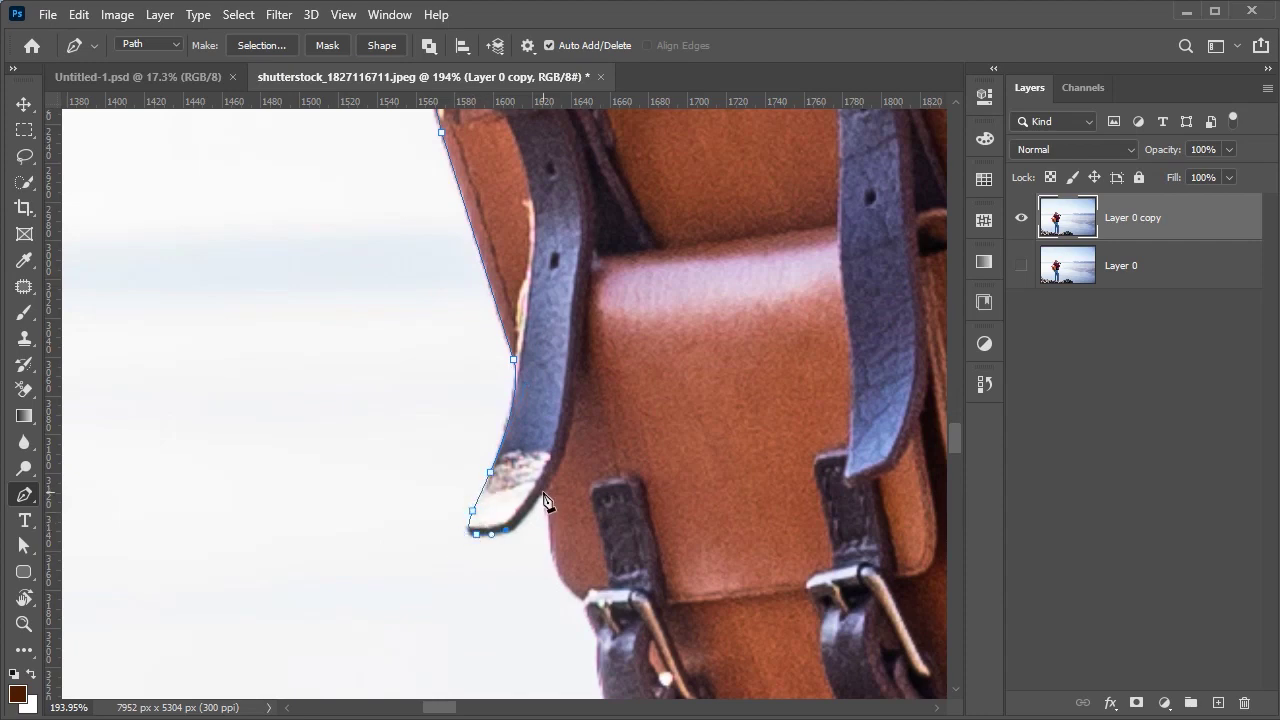
pyautogui.scroll(-4, 553, 491)
pyautogui.moveTo(516, 415); pyautogui.dragTo(526, 449)
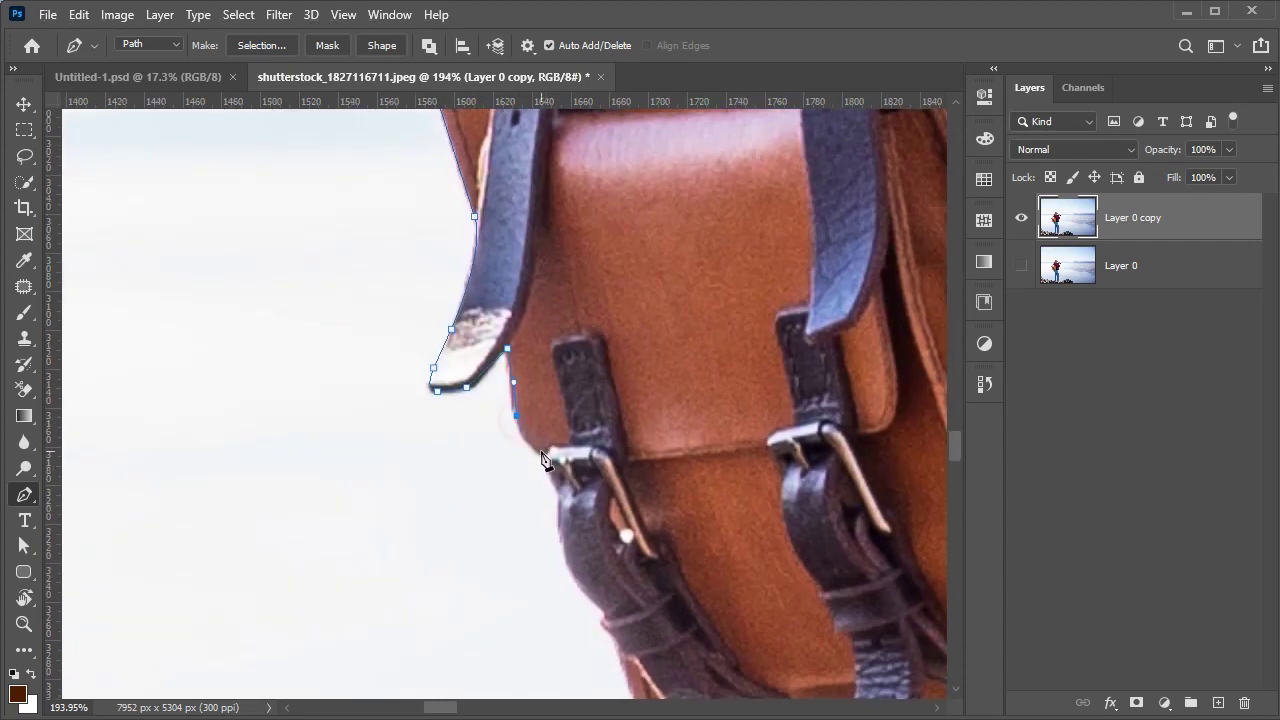
pyautogui.scroll(-4, 545, 462)
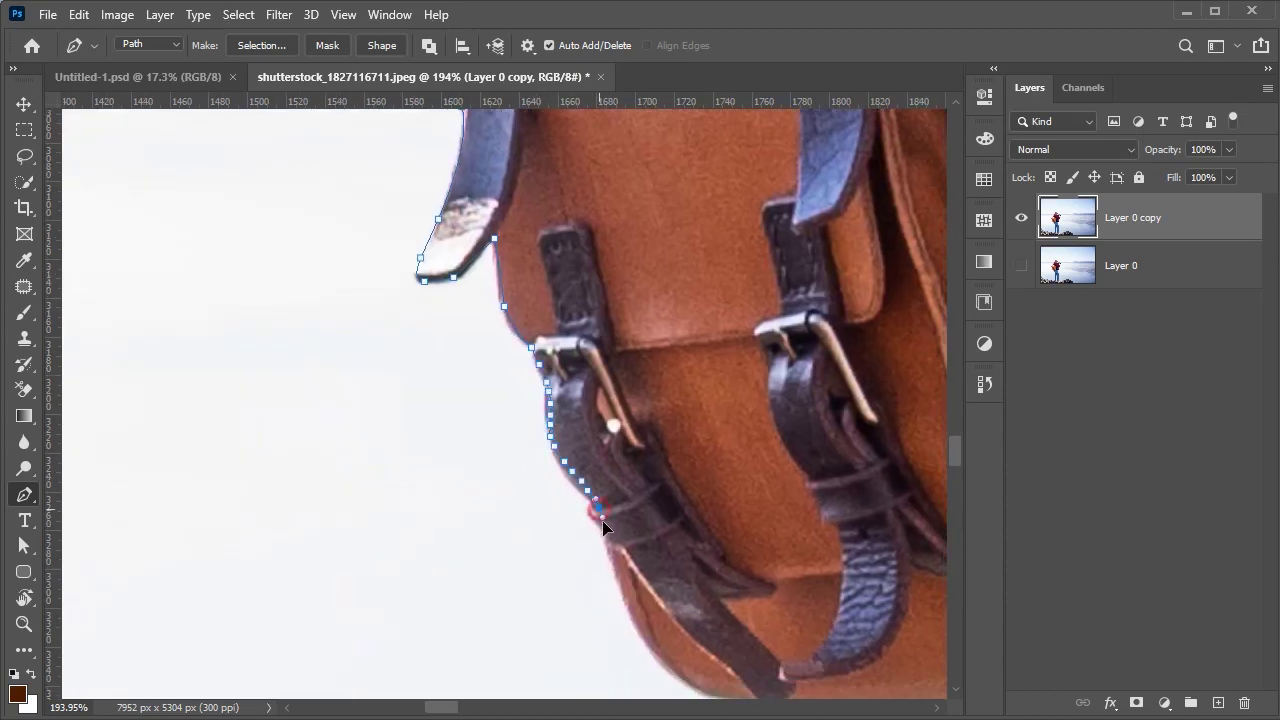
pyautogui.moveTo(657, 623)
pyautogui.mouseDown()
pyautogui.moveTo(547, 485)
pyautogui.moveTo(657, 480)
pyautogui.mouseUp()
pyautogui.hscroll(5, 626, 496)
pyautogui.scroll(-1, 666, 366)
pyautogui.scroll(2, 666, 366)
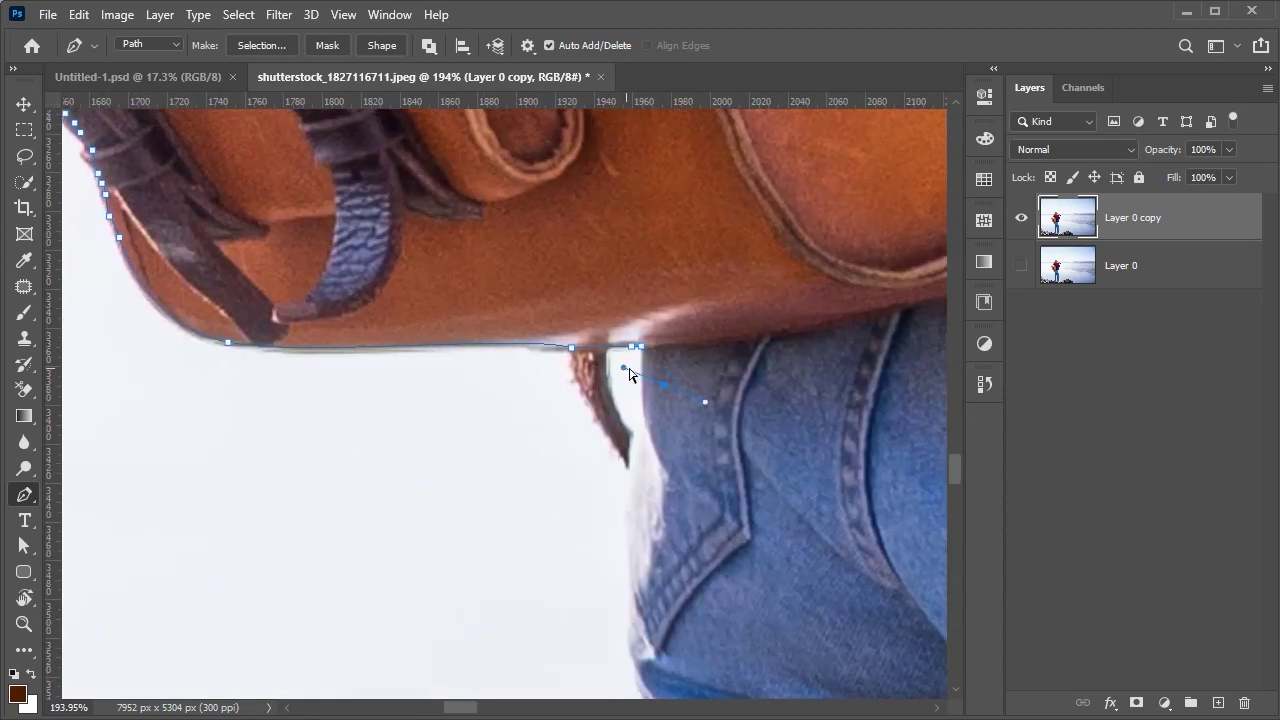
# - Extend the pen path with anchors and a curve down the first jeans edge
pyautogui.scroll(1, 623, 366)
pyautogui.scroll(-3, 518, 610)
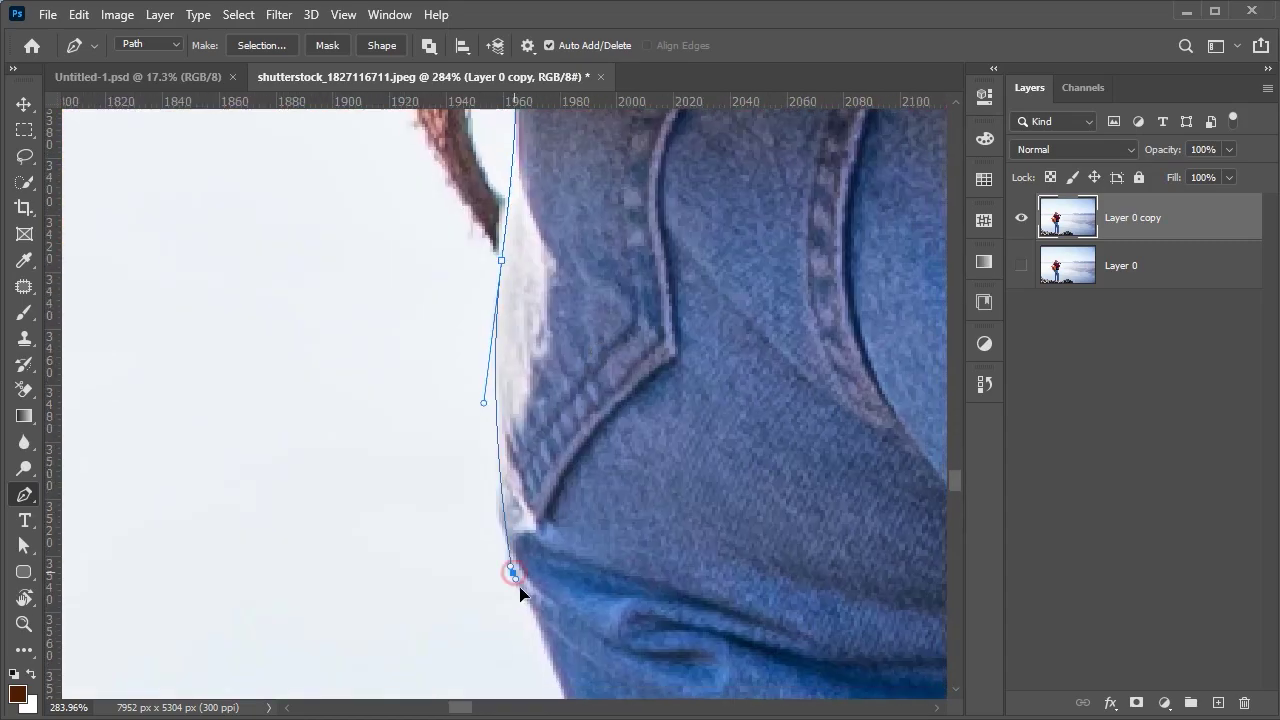
pyautogui.click(513, 588)
pyautogui.scroll(-3, 520, 480)
pyautogui.moveTo(569, 522); pyautogui.dragTo(591, 557)
pyautogui.scroll(-3, 605, 527)
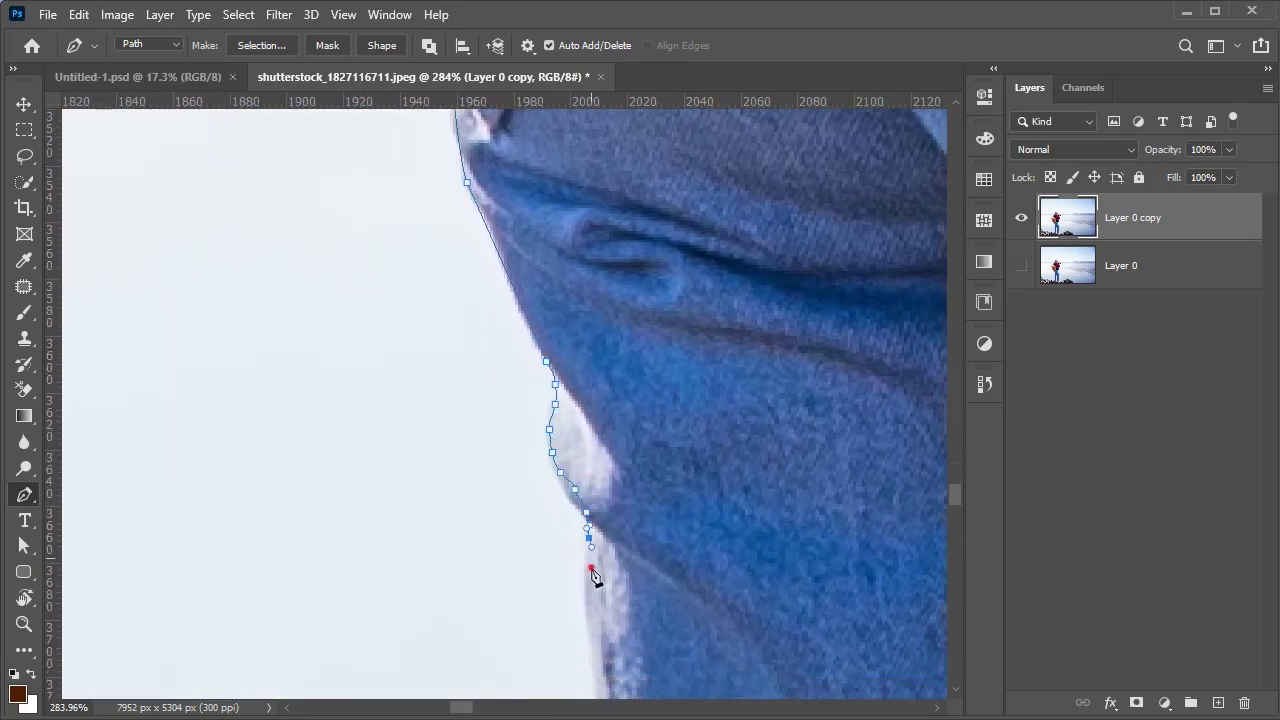
pyautogui.scroll(-2, 594, 334)
pyautogui.click(597, 415)
pyautogui.click(611, 531)
pyautogui.click(616, 601)
pyautogui.scroll(-5, 619, 620)
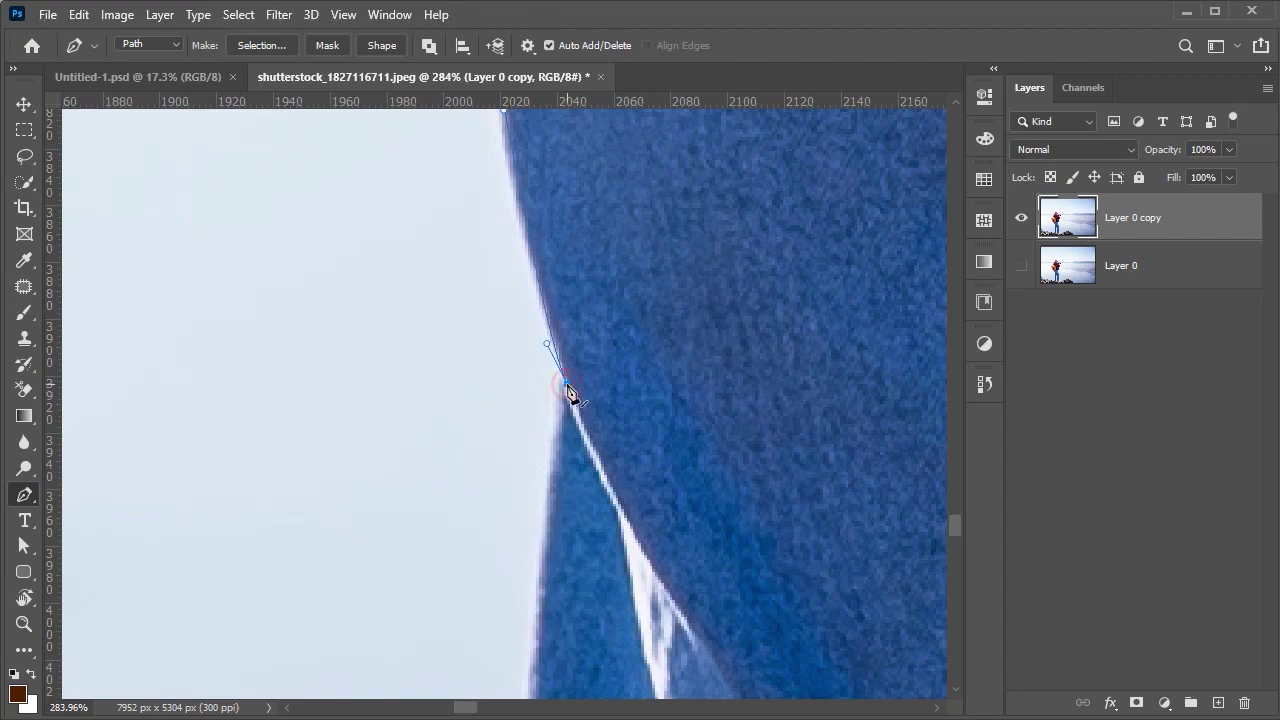
pyautogui.scroll(-2, 567, 390)
pyautogui.scroll(-3, 486, 600)
# - Continue the path down the lower jeans to the hem
pyautogui.click(497, 353)
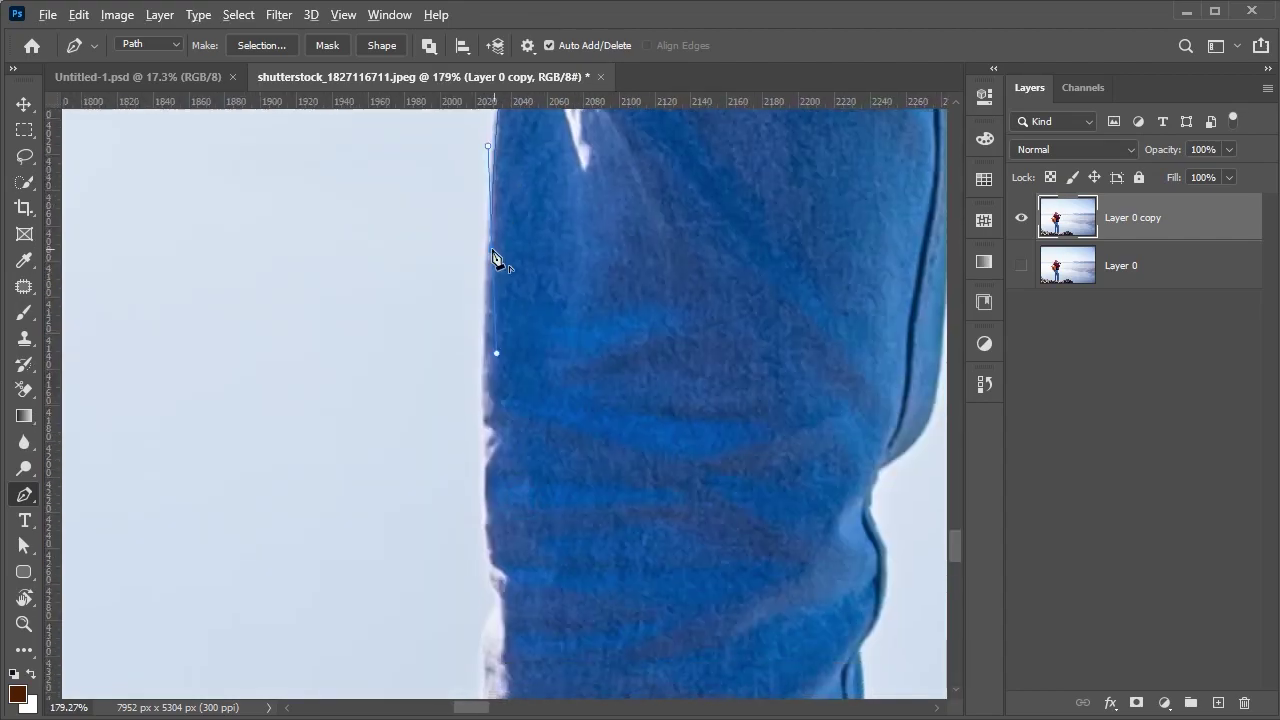
pyautogui.scroll(-3, 492, 463)
pyautogui.scroll(-2, 509, 200)
pyautogui.moveTo(492, 443); pyautogui.dragTo(470, 170)
pyautogui.moveTo(478, 370)
pyautogui.mouseDown()
pyautogui.moveTo(498, 460)
pyautogui.moveTo(470, 210)
pyautogui.mouseUp()
pyautogui.click(498, 513)
pyautogui.click(508, 573)
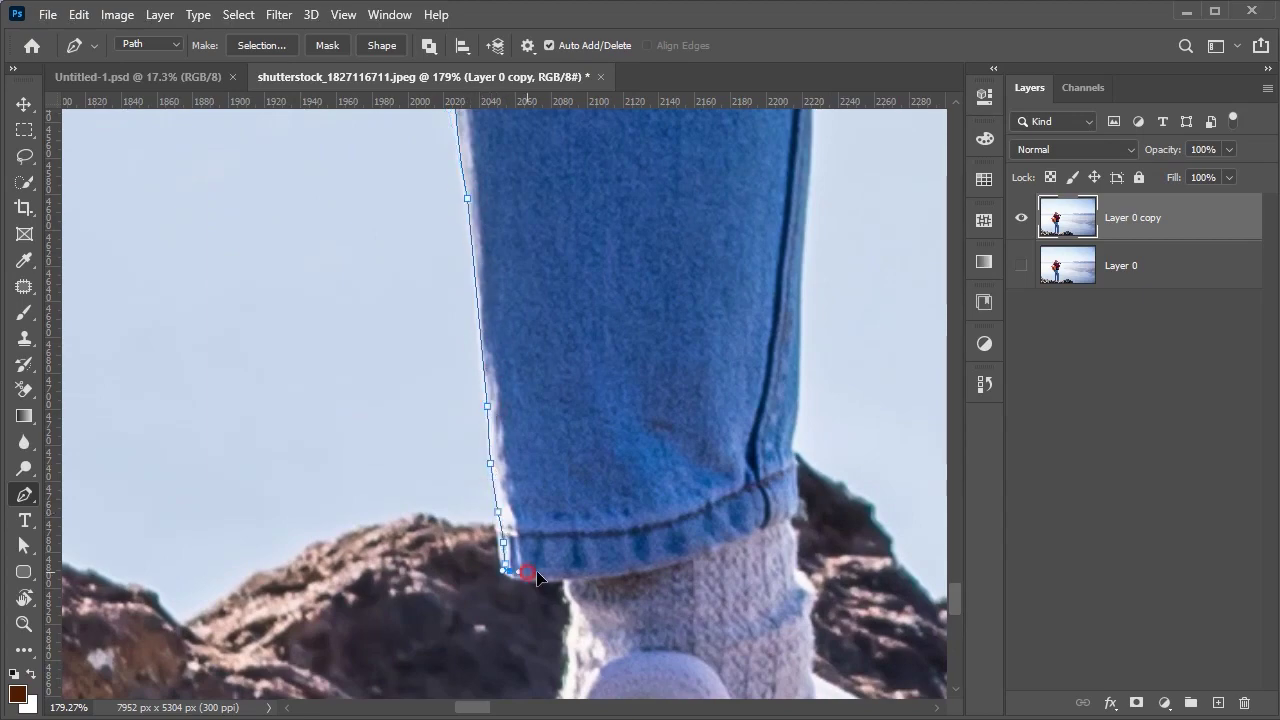
pyautogui.scroll(-5, 523, 571)
# - Trace the sock edge and down the shoe to its bottom-left corner
pyautogui.click(510, 220)
pyautogui.click(506, 315)
pyautogui.click(499, 395)
pyautogui.click(496, 441)
pyautogui.click(479, 476)
pyautogui.click(469, 511)
pyautogui.click(454, 537)
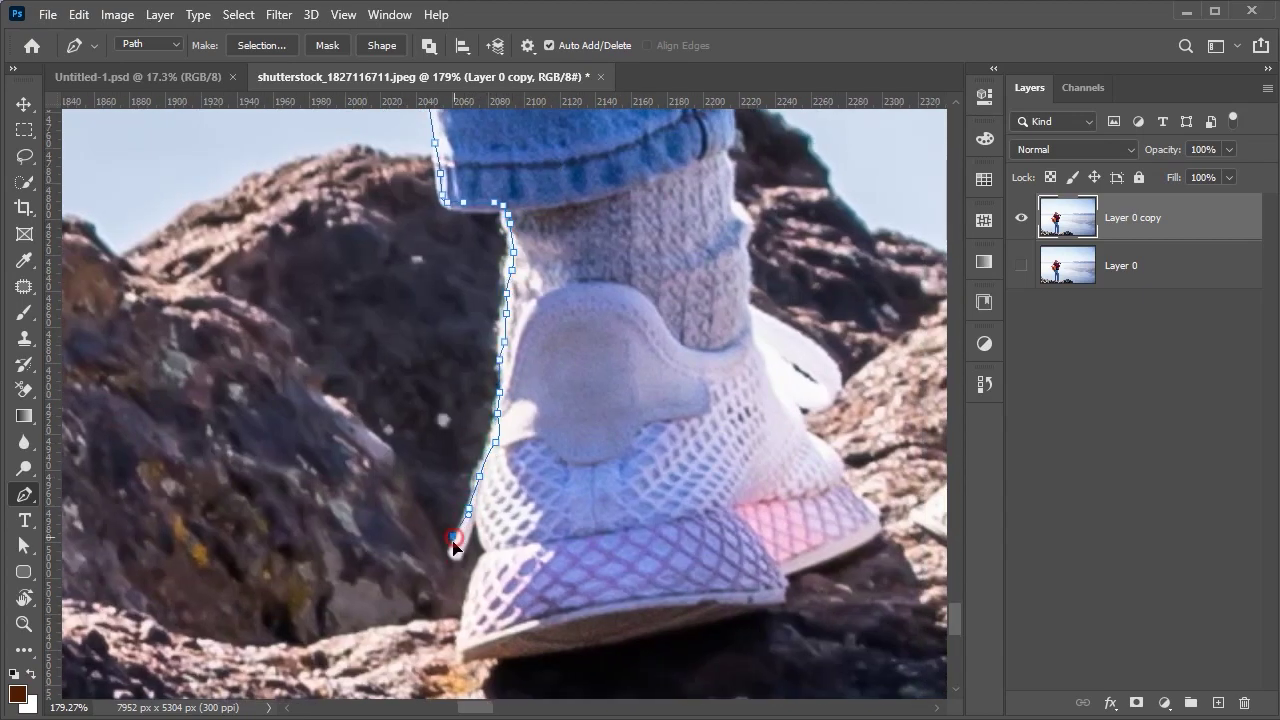
pyautogui.click(468, 633)
# - Curve the path along the sole and back up the shoe's right edge
pyautogui.scroll(4, 470, 640)
pyautogui.moveTo(775, 435); pyautogui.dragTo(855, 405)
pyautogui.scroll(2, 796, 424)
pyautogui.hscroll(5, 796, 424)
pyautogui.click(658, 377)
pyautogui.click(651, 343)
pyautogui.click(631, 313)
pyautogui.click(604, 297)
pyautogui.click(563, 235)
pyautogui.click(501, 177)
# - Trace the ankle, up the sock edge, and curve up the jeans leg
pyautogui.scroll(5, 503, 177)
pyautogui.hscroll(-2, 503, 177)
pyautogui.click(701, 479)
pyautogui.click(515, 327)
pyautogui.moveTo(505, 268); pyautogui.dragTo(508, 443)
pyautogui.click(477, 355)
pyautogui.click(466, 224)
pyautogui.moveTo(466, 223); pyautogui.dragTo(460, 423)
pyautogui.click(462, 196)
# - Outline the inner edge of the leg with a curved anchor
pyautogui.scroll(-3, 462, 155)
pyautogui.scroll(-3, 461, 155)
pyautogui.scroll(5, 476, 460)
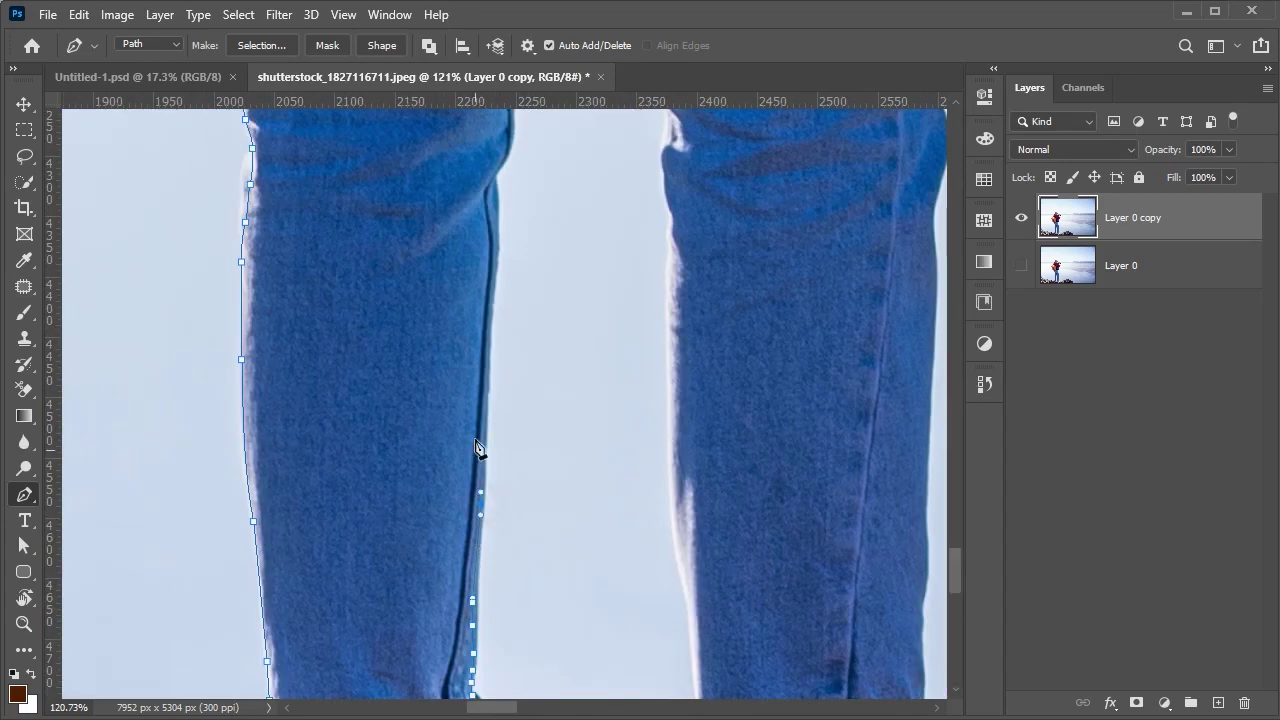
pyautogui.scroll(5, 499, 247)
pyautogui.click(417, 543)
pyautogui.click(477, 374)
pyautogui.moveTo(477, 374)
pyautogui.mouseDown()
pyautogui.moveTo(444, 646)
pyautogui.moveTo(446, 430)
pyautogui.mouseUp()
# - Add anchors down the right leg's inner edge to the jeans cuff
pyautogui.scroll(-1, 453, 507)
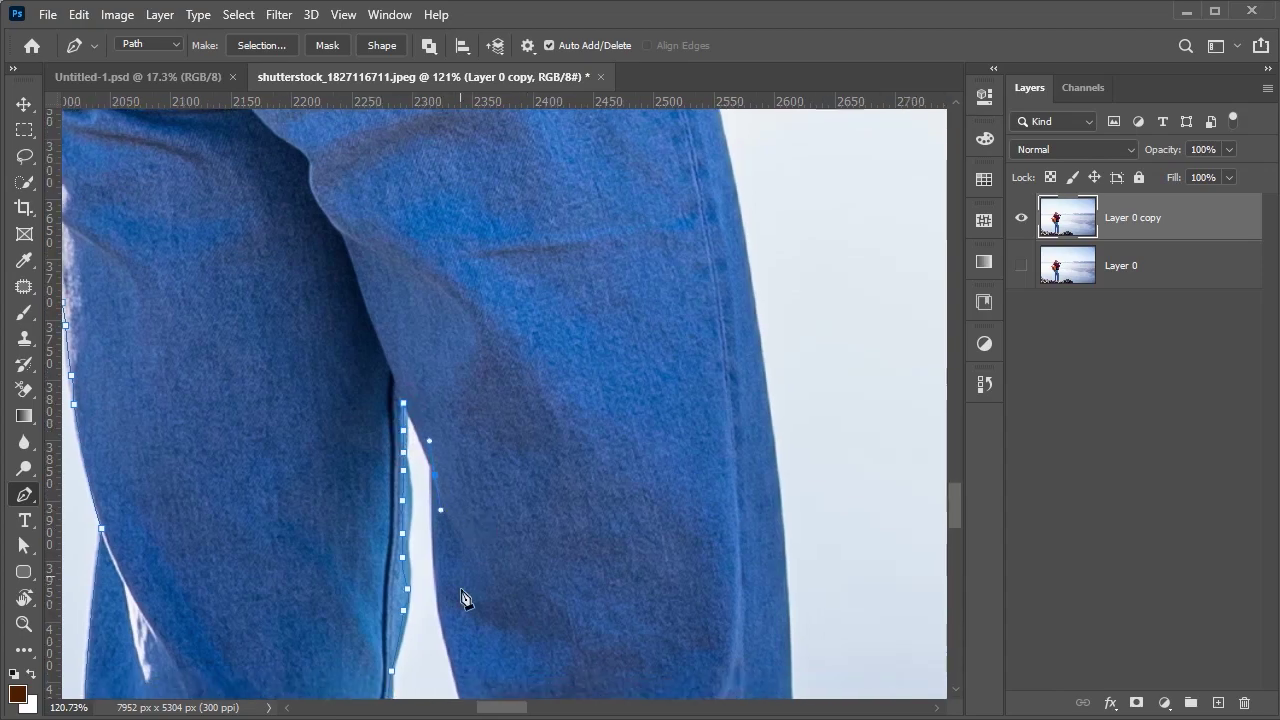
pyautogui.scroll(-2, 446, 541)
pyautogui.moveTo(497, 638); pyautogui.dragTo(500, 558)
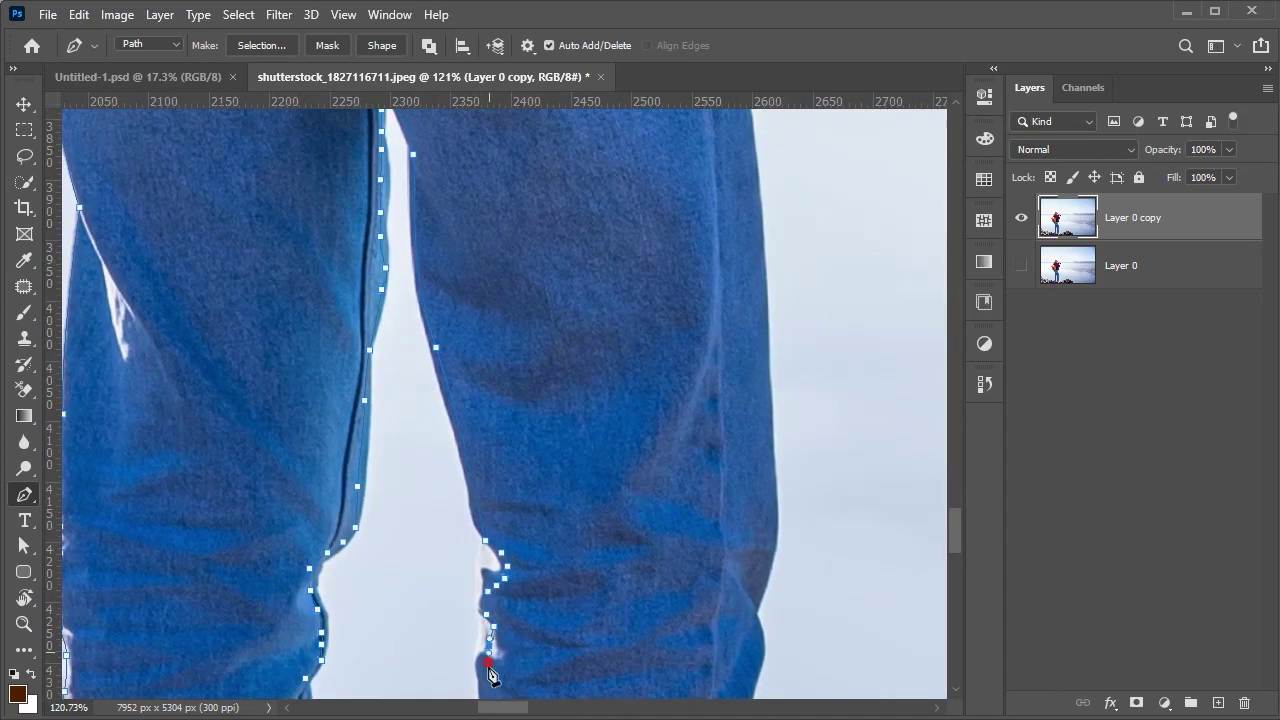
pyautogui.scroll(-7, 489, 652)
pyautogui.scroll(-1, 551, 437)
pyautogui.click(568, 282)
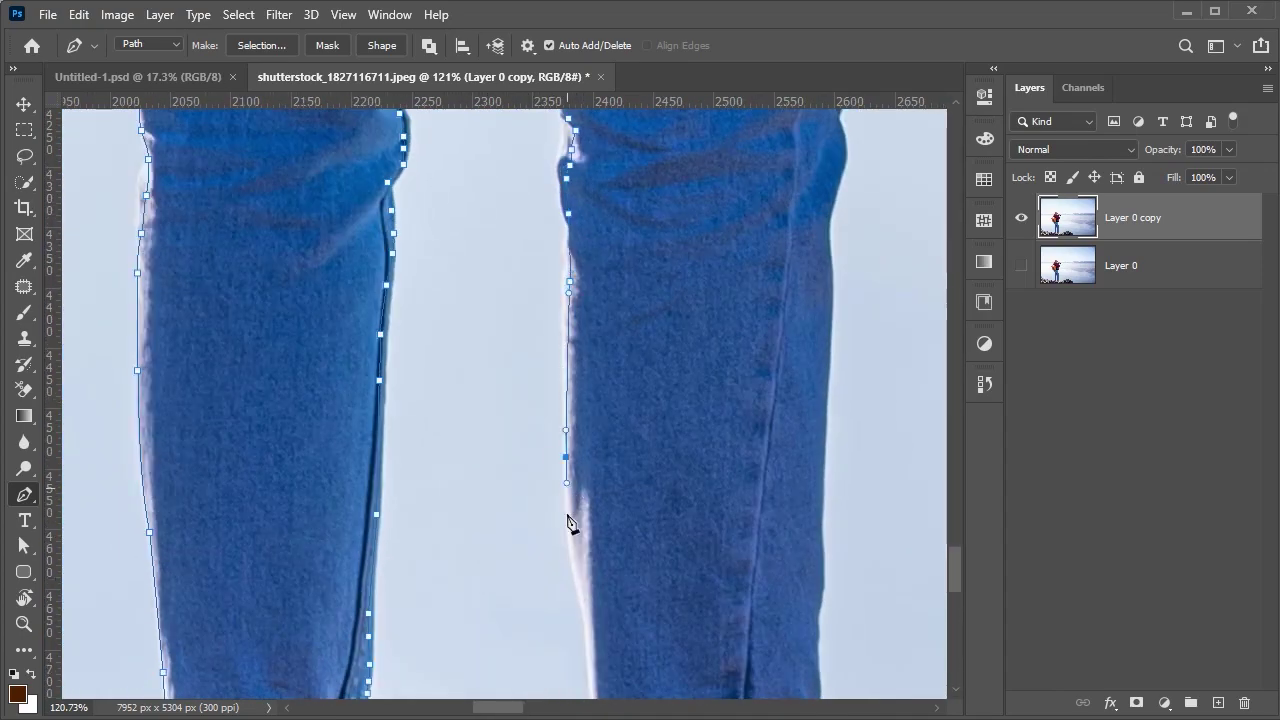
pyautogui.scroll(-5, 583, 577)
pyautogui.click(568, 486)
pyautogui.click(587, 527)
pyautogui.click(583, 574)
# - Trace the right shoe's edge, heel and sole with anchors and a curve
pyautogui.click(569, 633)
pyautogui.click(524, 678)
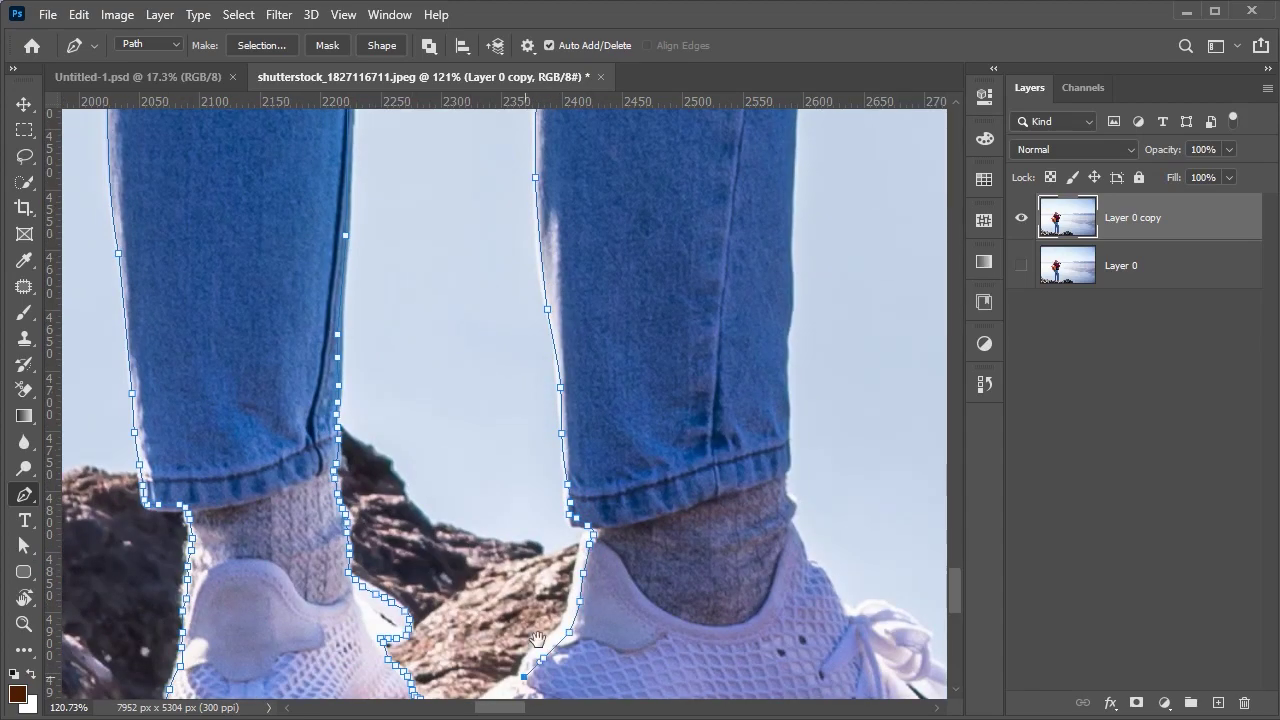
pyautogui.scroll(-3, 527, 684)
pyautogui.click(567, 458)
pyautogui.click(555, 481)
pyautogui.hscroll(2, 555, 481)
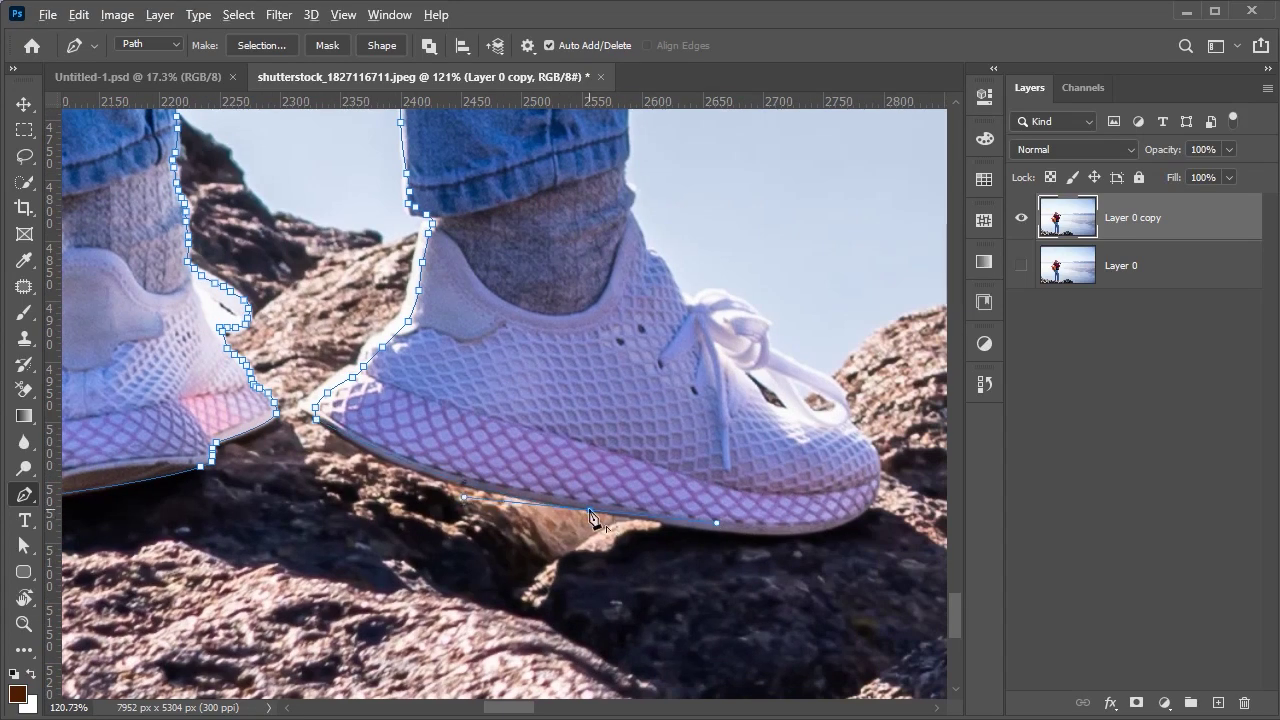
pyautogui.hscroll(2, 600, 515)
pyautogui.moveTo(587, 512); pyautogui.dragTo(618, 515)
# - Curve the path around the toe, up the shoe front, and along the sock
pyautogui.scroll(3, 765, 494)
pyautogui.moveTo(752, 406); pyautogui.dragTo(737, 308)
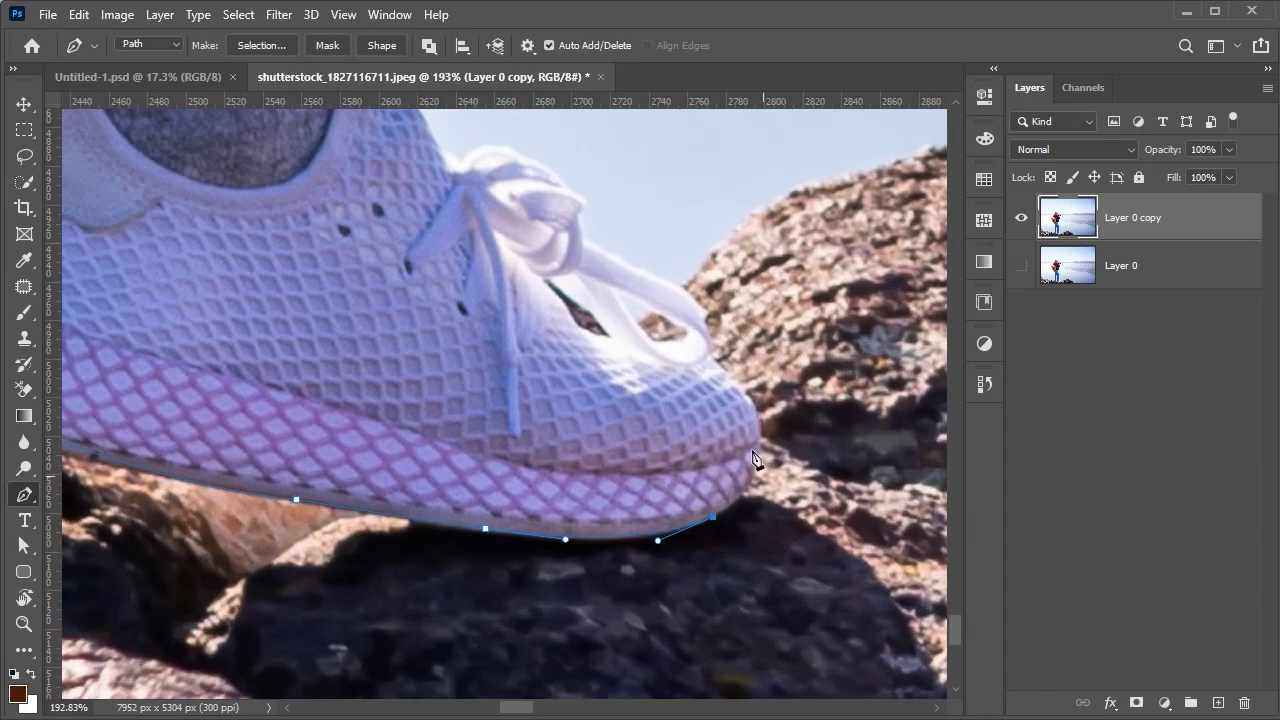
pyautogui.scroll(1, 754, 414)
pyautogui.moveTo(717, 451)
pyautogui.mouseDown()
pyautogui.moveTo(506, 209)
pyautogui.moveTo(354, 145)
pyautogui.mouseUp()
pyautogui.scroll(5, 399, 408)
pyautogui.click(423, 491)
pyautogui.click(384, 420)
pyautogui.click(366, 343)
# - Add an anchor up the outer jeans edge of the right leg
pyautogui.scroll(4, 437, 492)
pyautogui.scroll(-3, 437, 492)
pyautogui.click(431, 277)
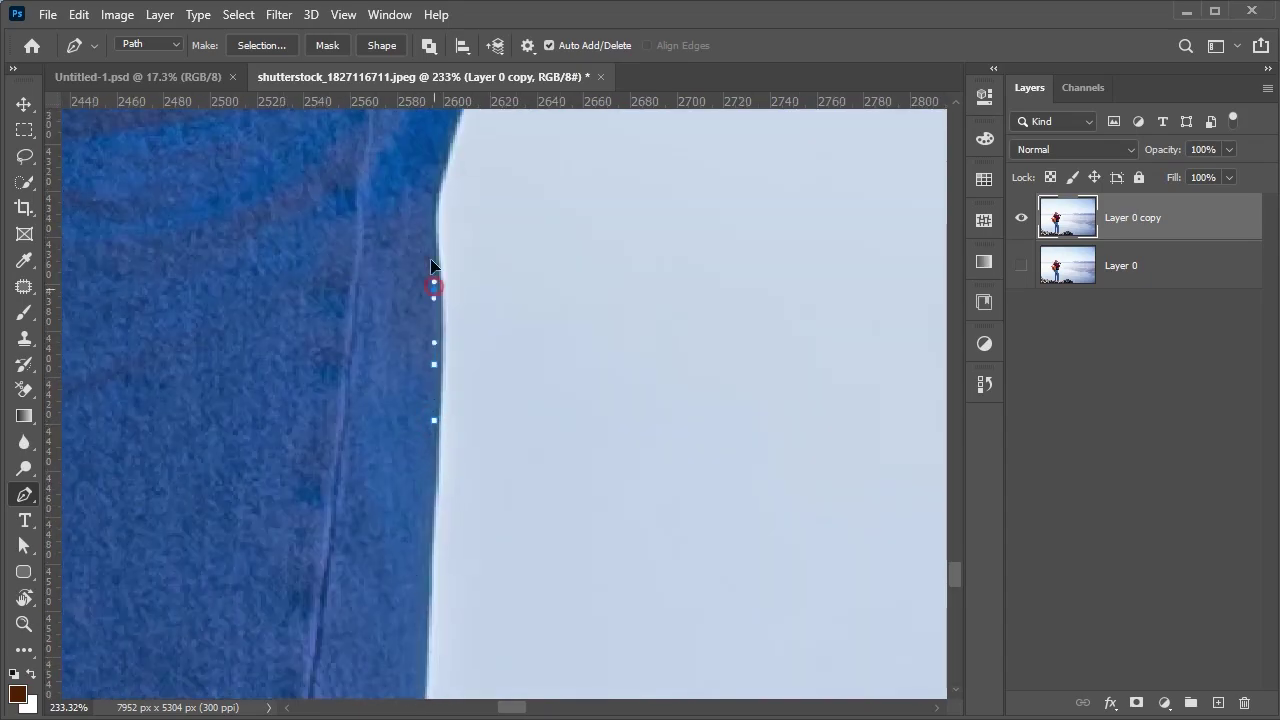
pyautogui.scroll(-3, 431, 277)
pyautogui.scroll(-2, 463, 646)
pyautogui.scroll(-2, 468, 521)
pyautogui.scroll(-3, 478, 212)
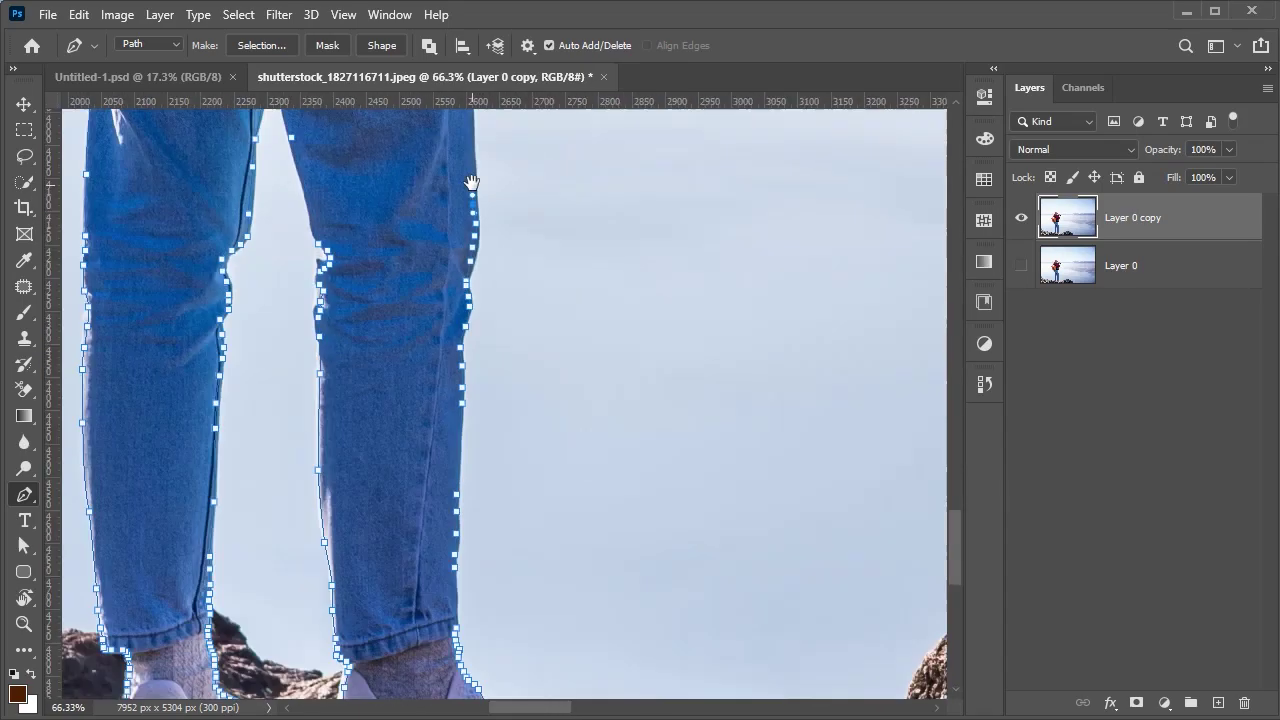
# - Extend the pen path up the outer jeans edge and the red jacket to its shoulder
pyautogui.scroll(1, 450, 285)
pyautogui.scroll(2, 448, 280)
pyautogui.click(439, 355)
pyautogui.scroll(5, 421, 178)
pyautogui.click(457, 428)
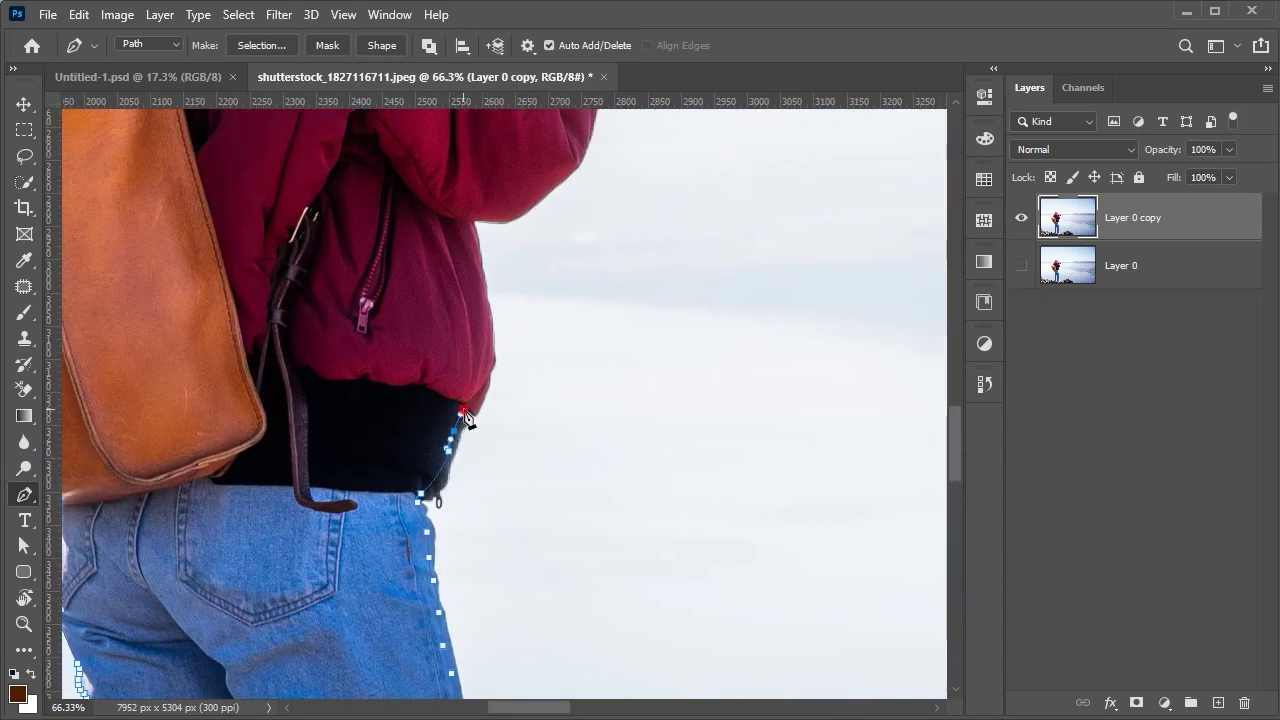
pyautogui.click(499, 359)
pyautogui.scroll(3, 478, 250)
pyautogui.scroll(2, 490, 433)
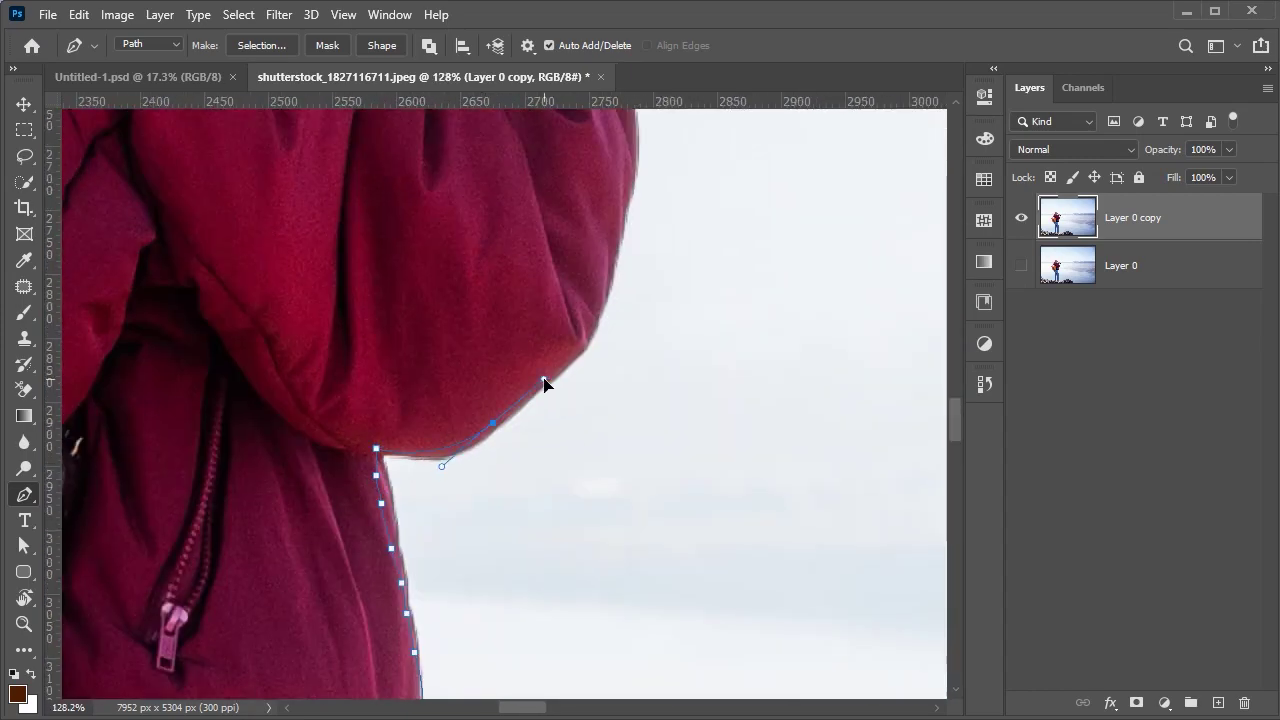
pyautogui.scroll(3, 615, 259)
pyautogui.scroll(1, 605, 477)
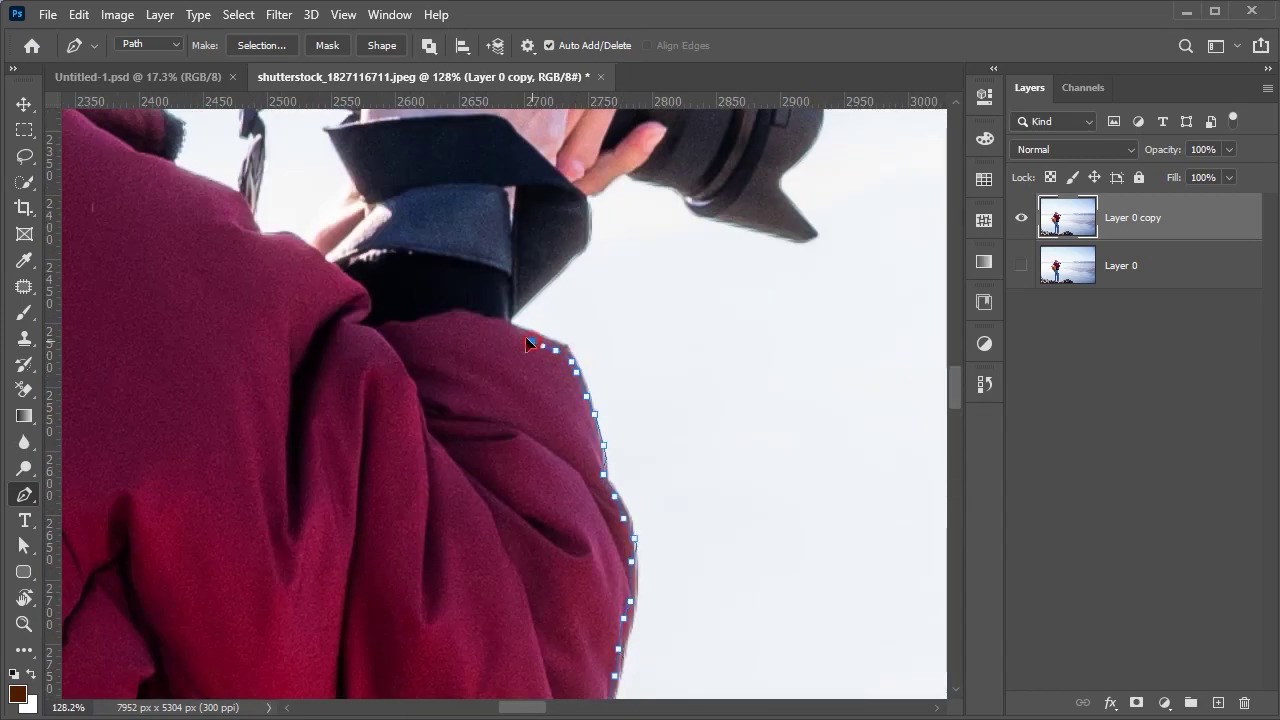
pyautogui.scroll(-2, 525, 336)
pyautogui.scroll(3, 455, 440)
pyautogui.click(445, 456)
# - Trace the hand edge toward the lens, then around the lens hood tip and edge
pyautogui.moveTo(541, 320); pyautogui.dragTo(612, 280)
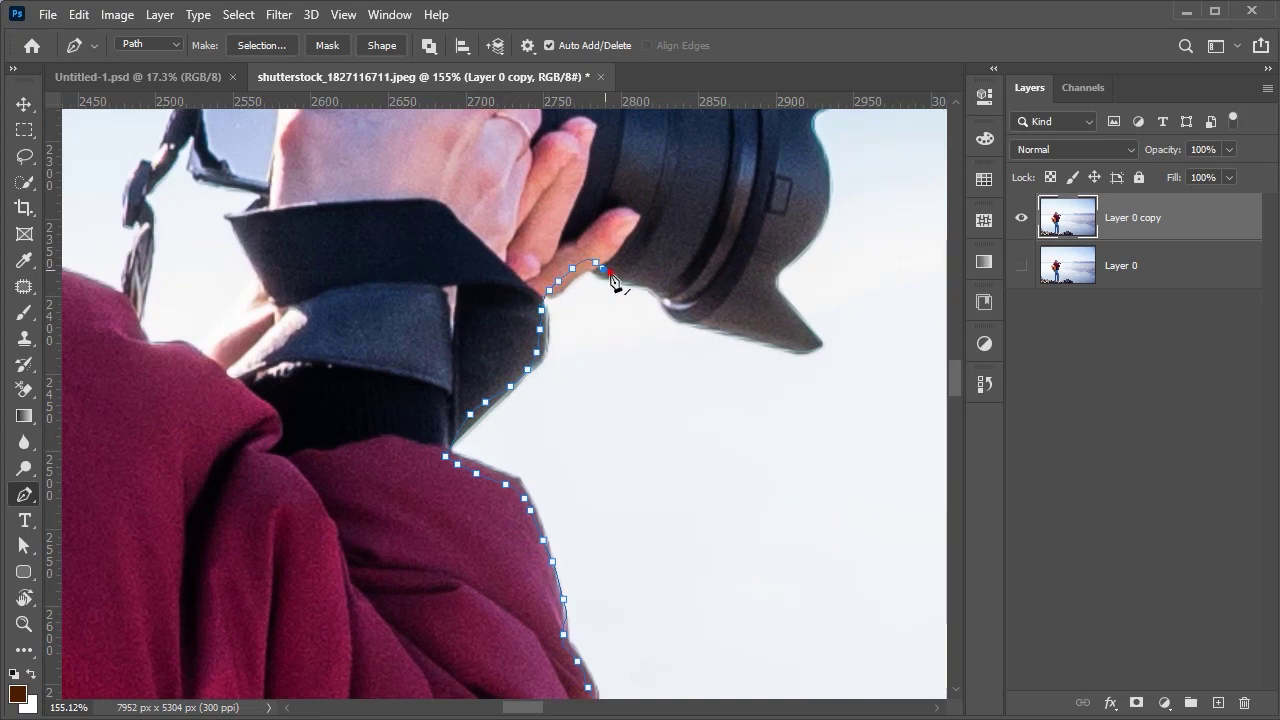
pyautogui.scroll(2, 633, 293)
pyautogui.scroll(2, 630, 290)
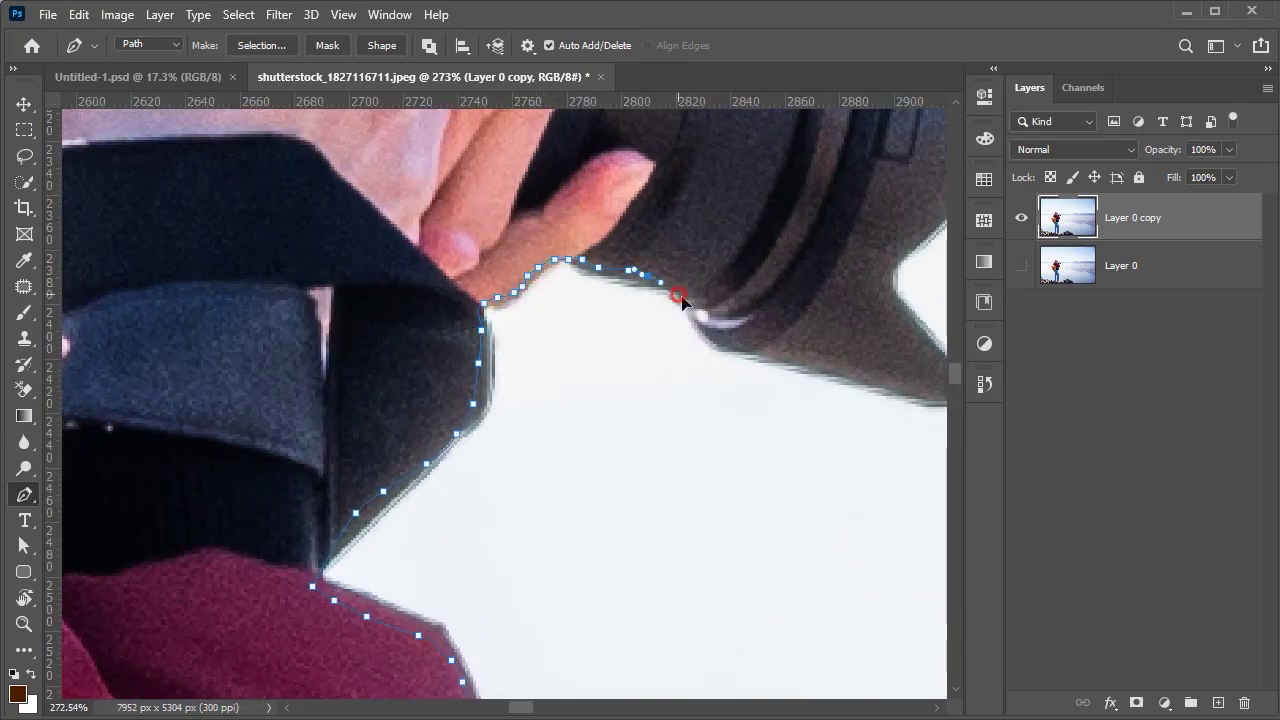
pyautogui.moveTo(805, 393); pyautogui.dragTo(582, 375)
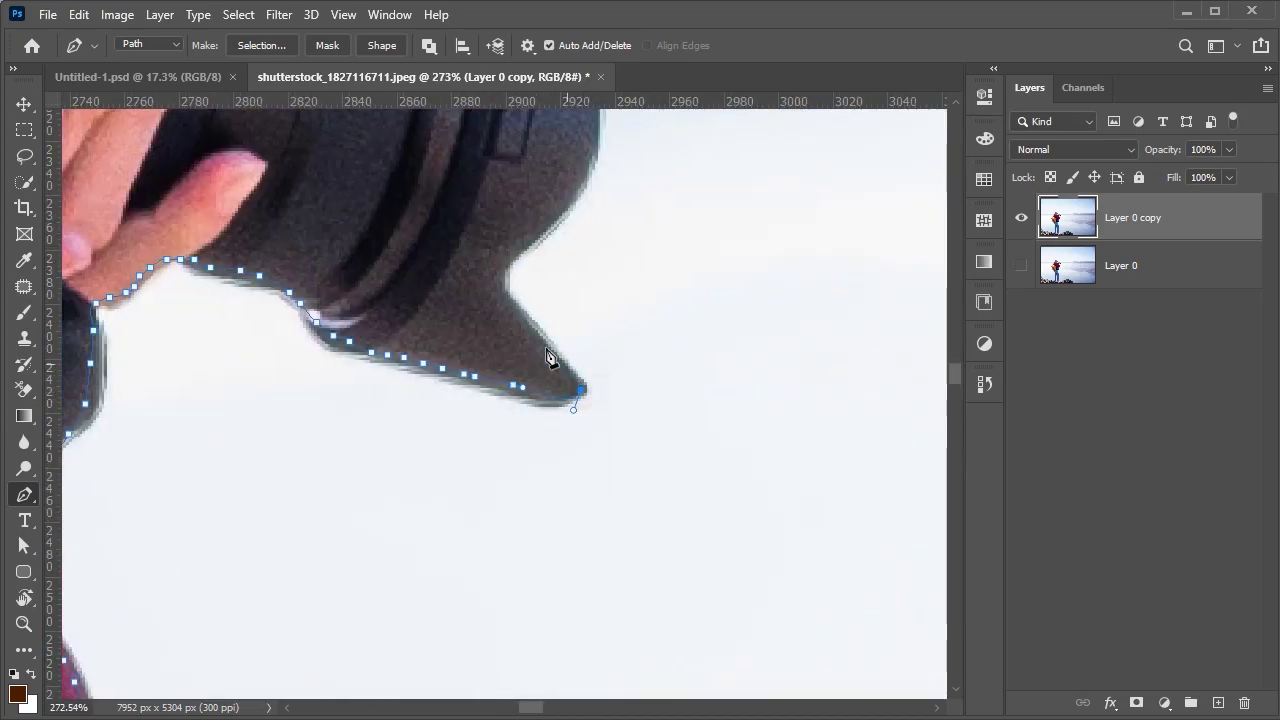
pyautogui.click(487, 281)
pyautogui.scroll(3, 491, 380)
pyautogui.scroll(2, 543, 357)
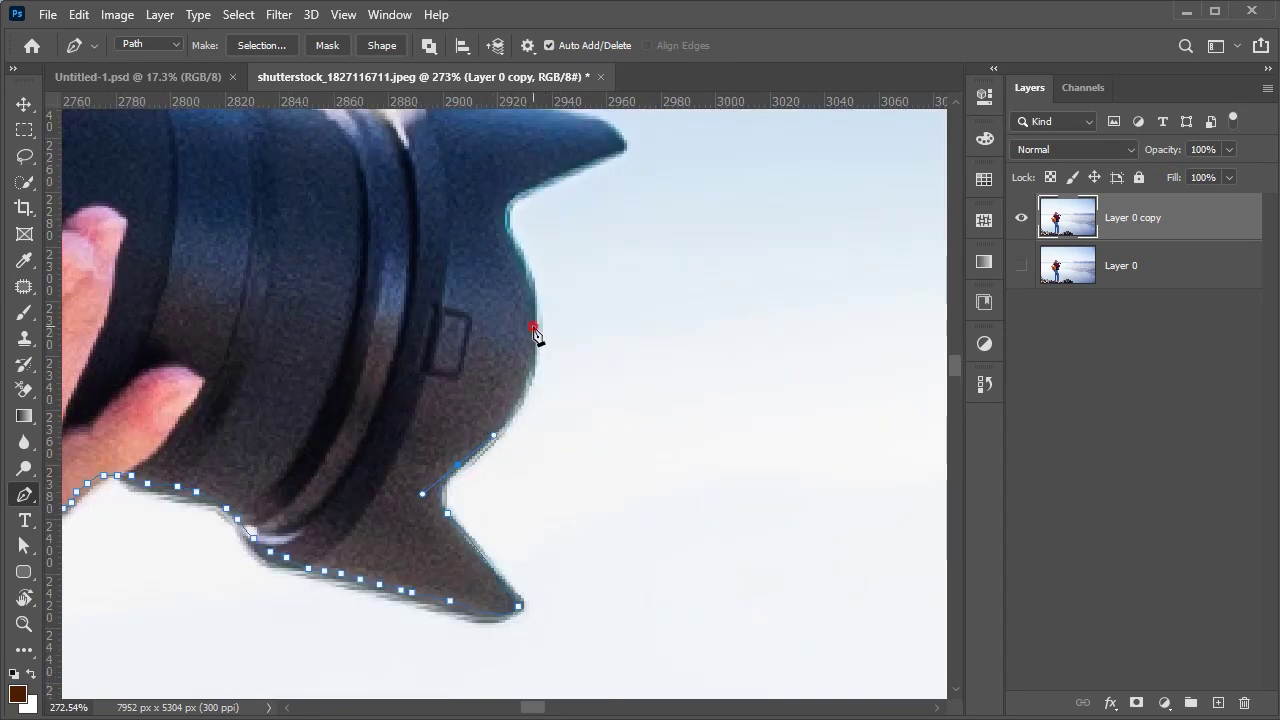
pyautogui.scroll(3, 516, 268)
pyautogui.click(497, 393)
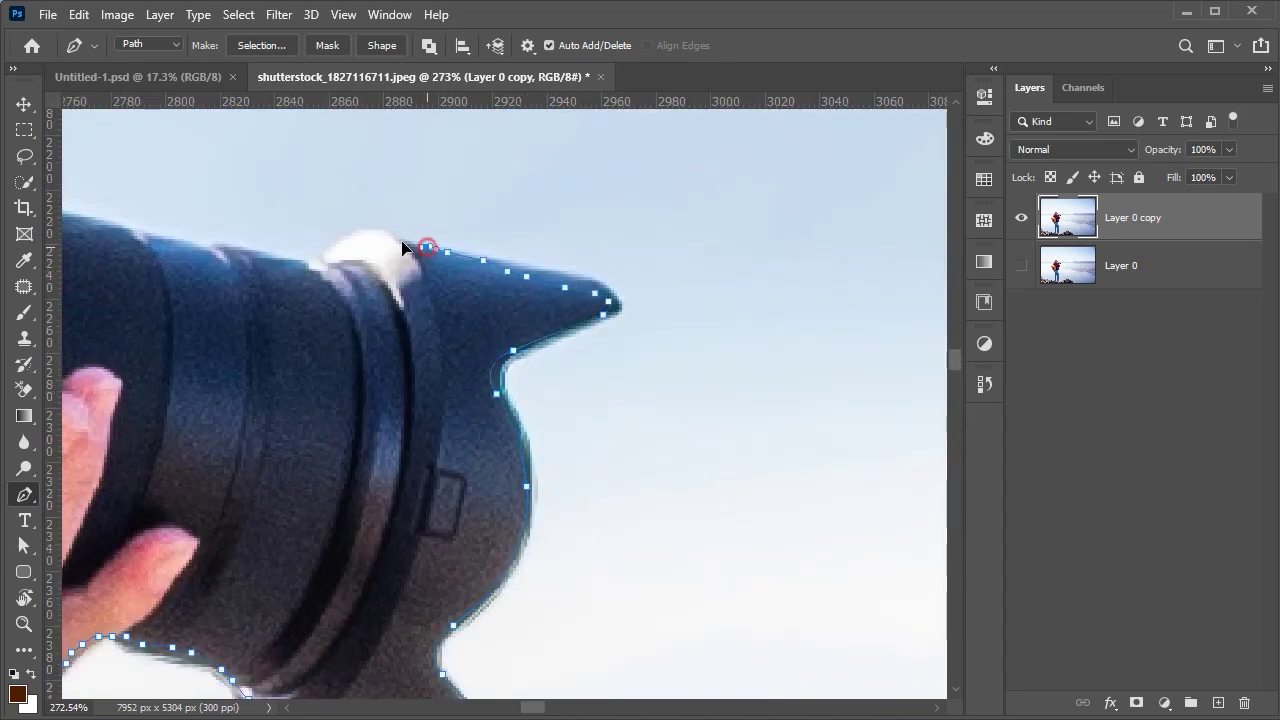
# - Outline the top of the lens, around the thumb tip, to the camera's top edge
pyautogui.click(386, 242)
pyautogui.click(325, 261)
pyautogui.hscroll(-5, 600, 400)
pyautogui.click(425, 317)
pyautogui.scroll(3, 428, 322)
pyautogui.click(433, 403)
pyautogui.click(428, 430)
pyautogui.click(385, 459)
pyautogui.click(339, 462)
pyautogui.click(303, 416)
pyautogui.click(148, 320)
# - Continue the path along the camera's top edge and around the eyepiece
pyautogui.hscroll(-5, 200, 330)
pyautogui.scroll(2, 200, 330)
pyautogui.click(597, 507)
pyautogui.click(541, 495)
pyautogui.scroll(2, 491, 638)
pyautogui.scroll(-3, 491, 638)
pyautogui.click(610, 378)
pyautogui.click(584, 410)
# - Place anchors down the camera strap toward the shoulder
pyautogui.moveTo(556, 496); pyautogui.dragTo(666, 363)
pyautogui.click(646, 377)
pyautogui.click(624, 408)
pyautogui.click(608, 432)
pyautogui.click(597, 457)
pyautogui.click(578, 494)
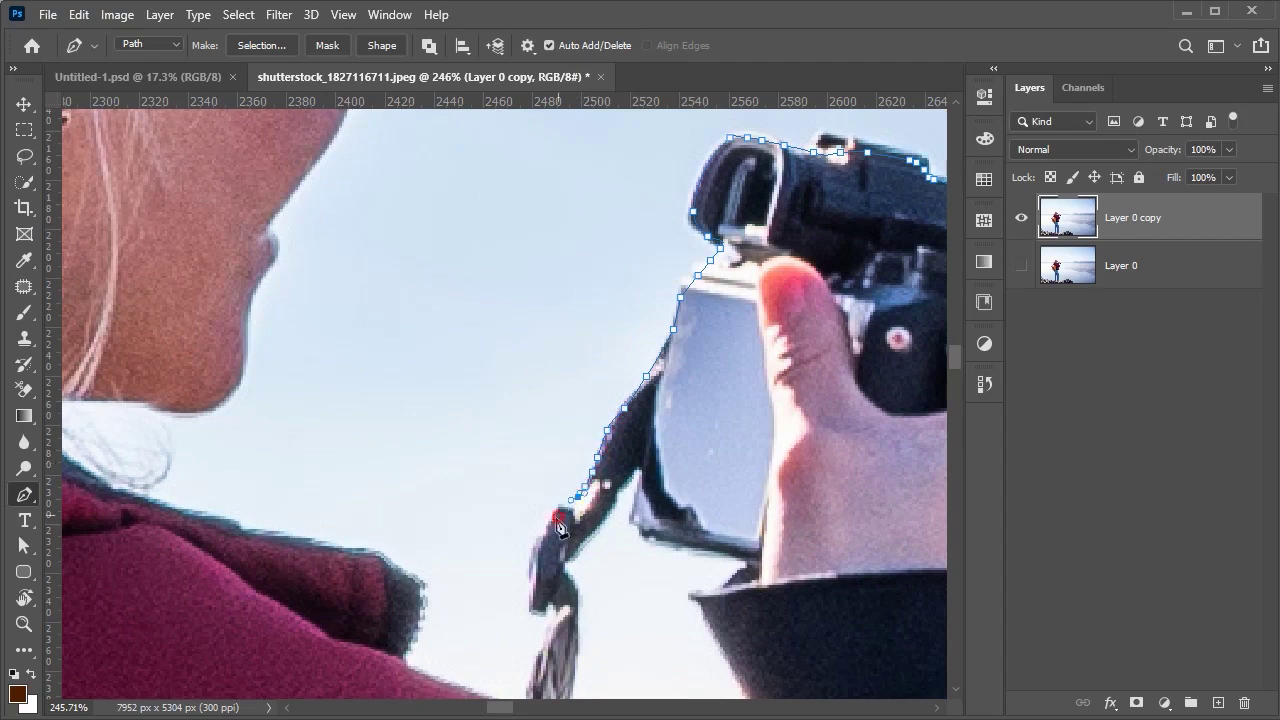
pyautogui.moveTo(523, 655)
pyautogui.mouseDown()
pyautogui.moveTo(549, 425)
pyautogui.moveTo(671, 497)
pyautogui.mouseUp()
pyautogui.click(549, 440)
pyautogui.click(541, 462)
# - Trace the jacket shoulder and collar, curving the path under the chin
pyautogui.click(417, 318)
pyautogui.click(253, 261)
pyautogui.click(172, 213)
pyautogui.click(300, 181)
pyautogui.moveTo(300, 181); pyautogui.dragTo(515, 386)
pyautogui.moveTo(608, 365); pyautogui.dragTo(616, 316)
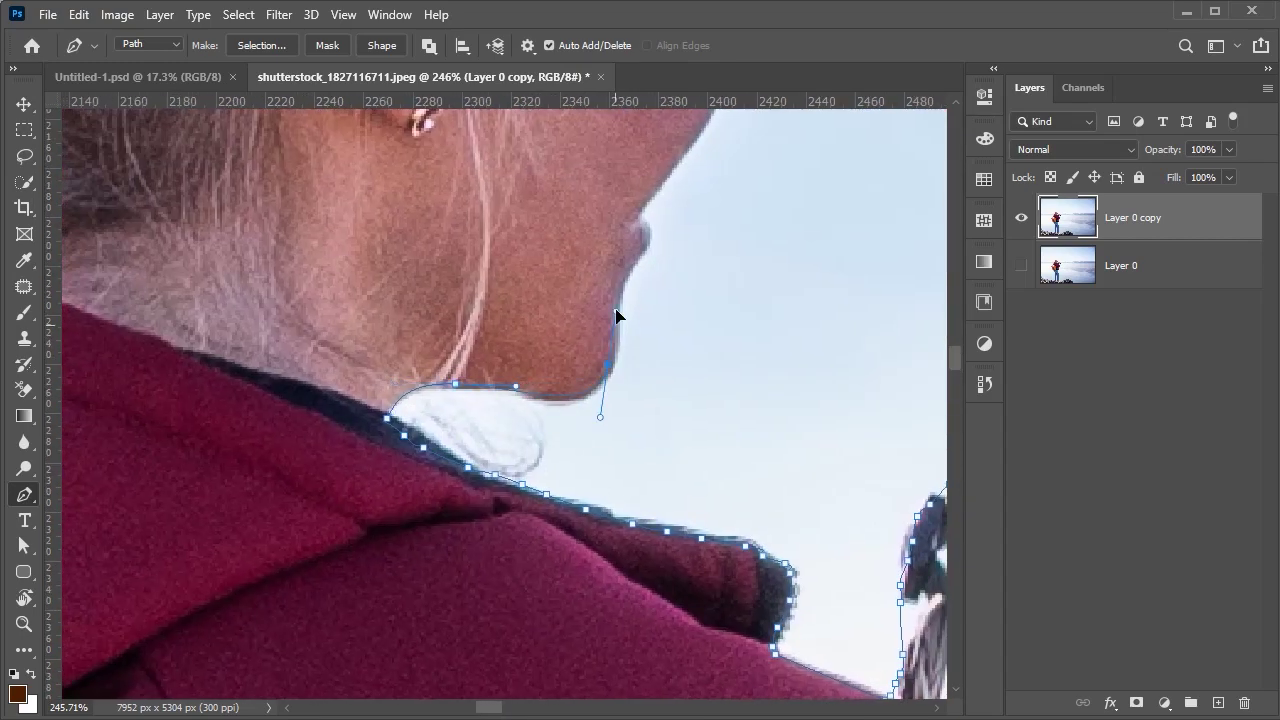
pyautogui.click(616, 316)
# - Carry the path along the jaw and curve it over the sunglasses frame
pyautogui.moveTo(639, 255); pyautogui.dragTo(618, 400)
pyautogui.moveTo(703, 242); pyautogui.dragTo(641, 401)
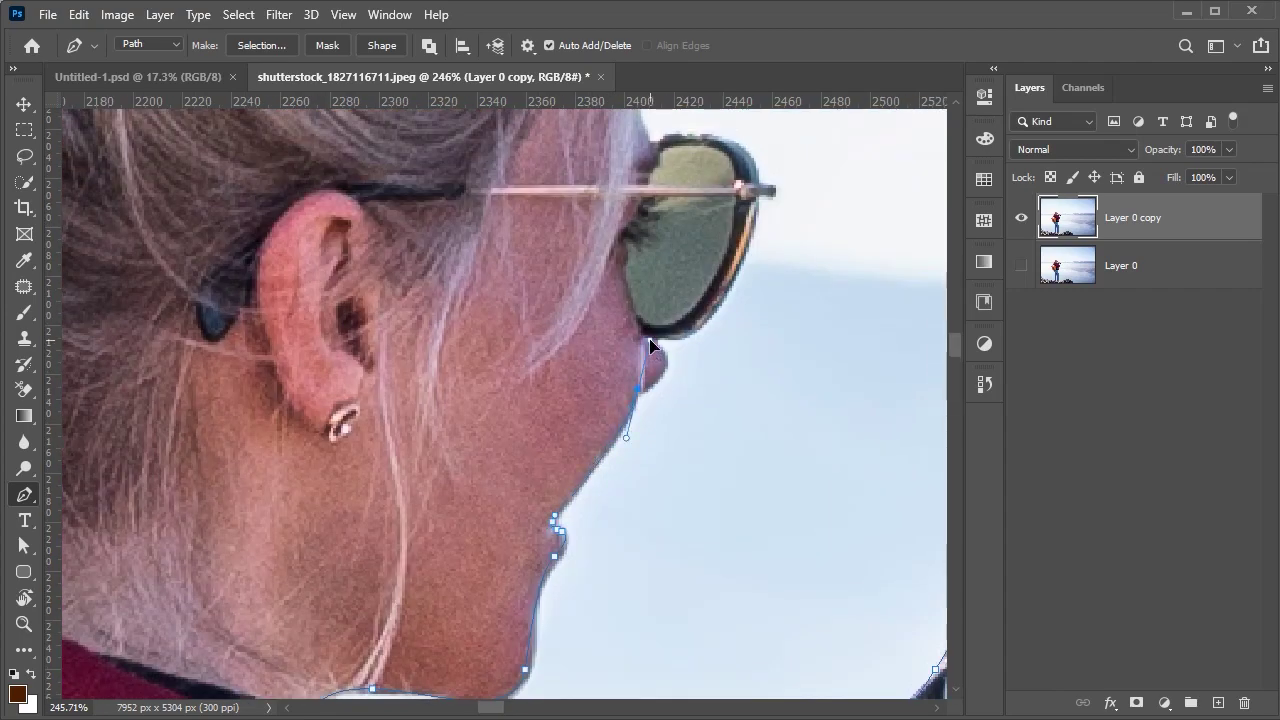
pyautogui.click(656, 352)
pyautogui.moveTo(728, 303); pyautogui.dragTo(636, 463)
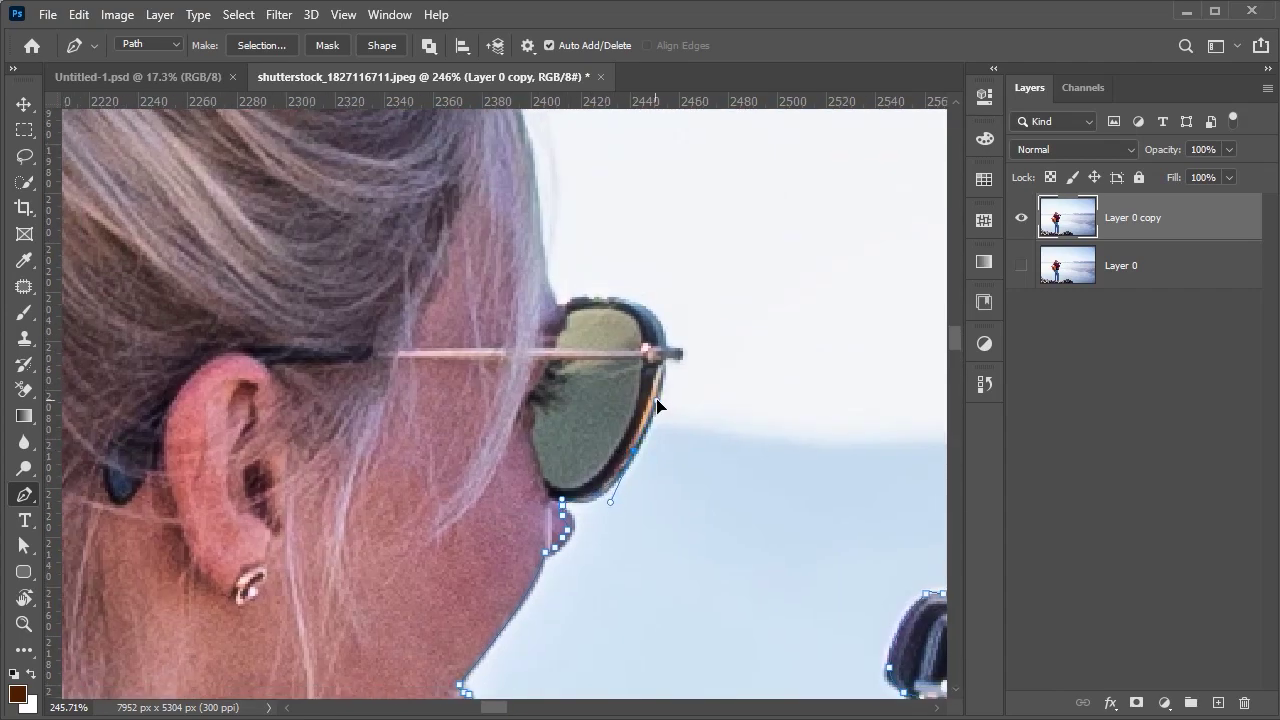
pyautogui.scroll(5, 679, 357)
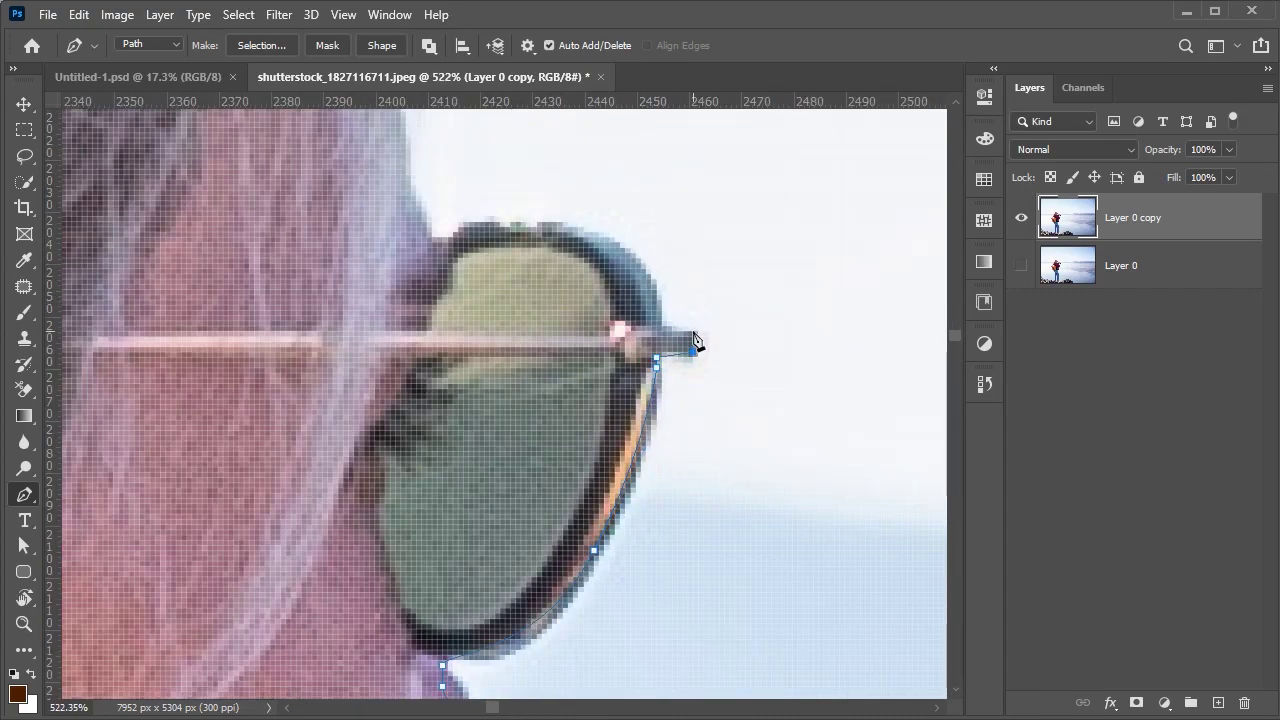
pyautogui.scroll(3, 694, 343)
pyautogui.moveTo(629, 404); pyautogui.dragTo(570, 403)
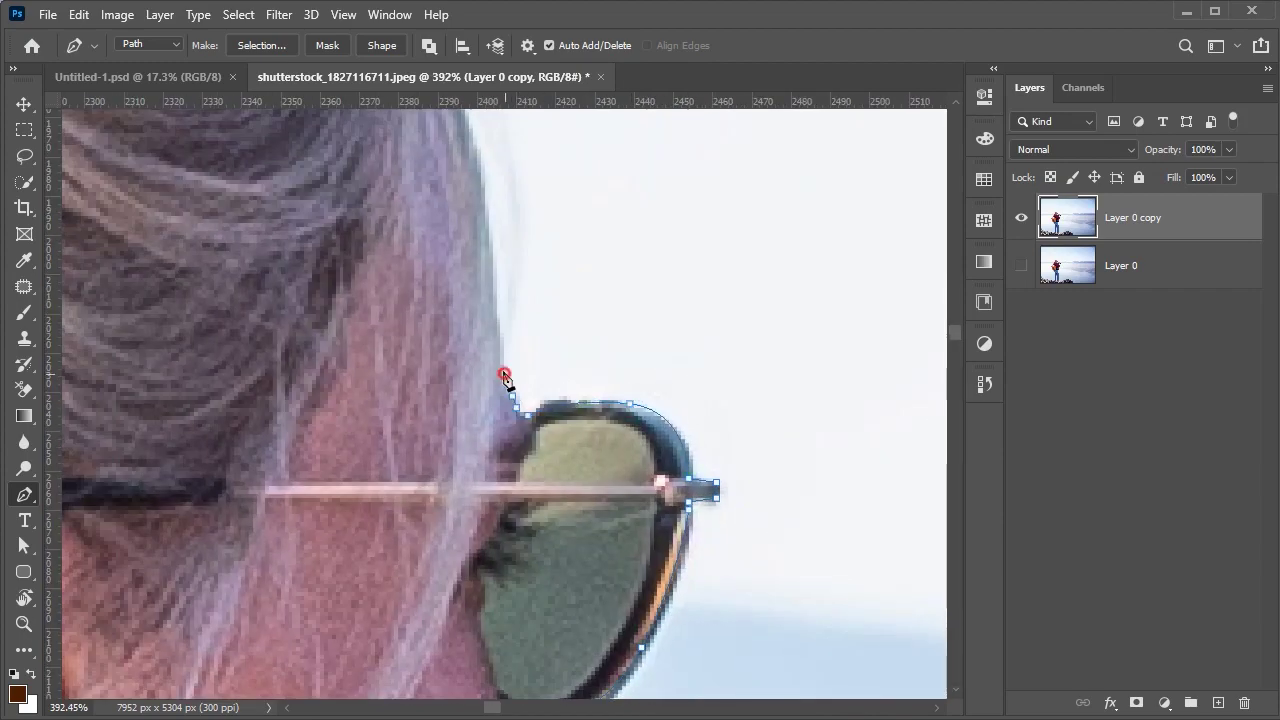
pyautogui.scroll(-2, 504, 376)
pyautogui.scroll(3, 480, 370)
# - Curve the path up the hair, over the top of the bun and down its left side
pyautogui.moveTo(453, 360); pyautogui.dragTo(426, 309)
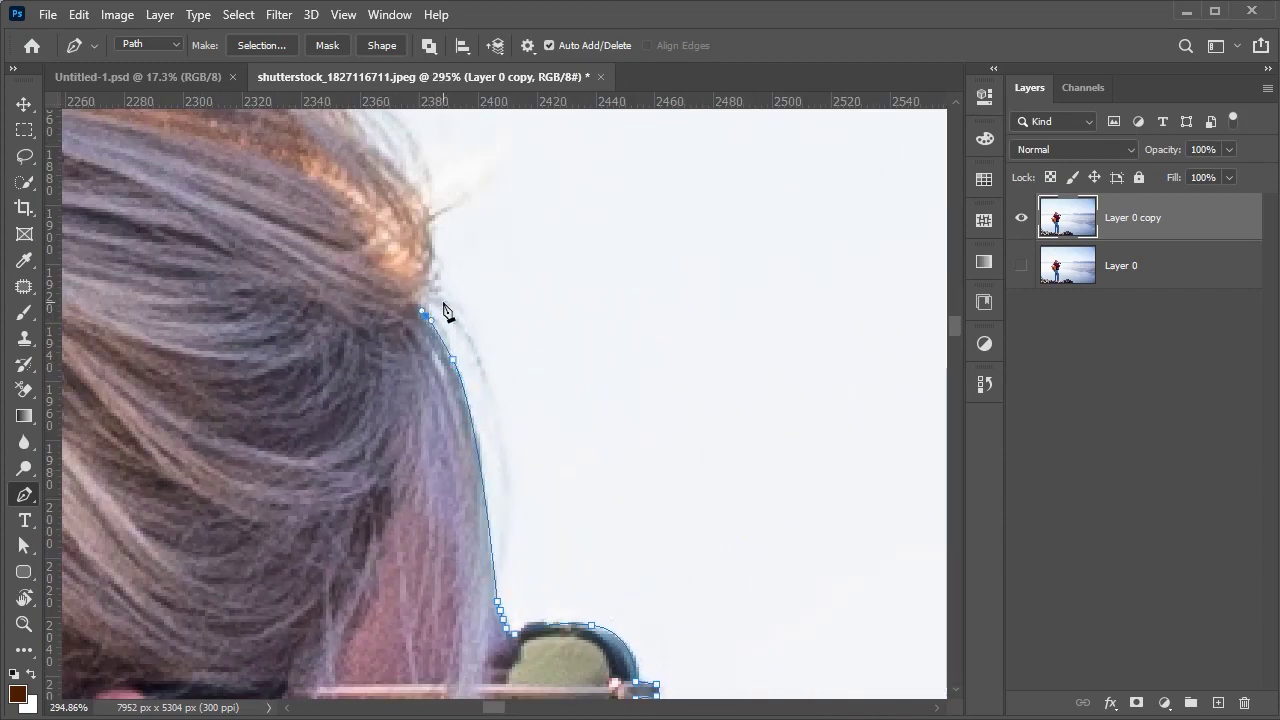
pyautogui.scroll(-5, 446, 312)
pyautogui.moveTo(451, 223); pyautogui.dragTo(486, 314)
pyautogui.click(486, 314)
pyautogui.click(368, 262)
pyautogui.click(253, 286)
pyautogui.moveTo(398, 338); pyautogui.dragTo(370, 333)
pyautogui.click(253, 420)
pyautogui.click(266, 555)
# - Run the path down the back of the neck and over the jacket shoulder
pyautogui.scroll(-2, 320, 400)
pyautogui.click(325, 500)
pyautogui.click(330, 600)
pyautogui.scroll(2, 610, 473)
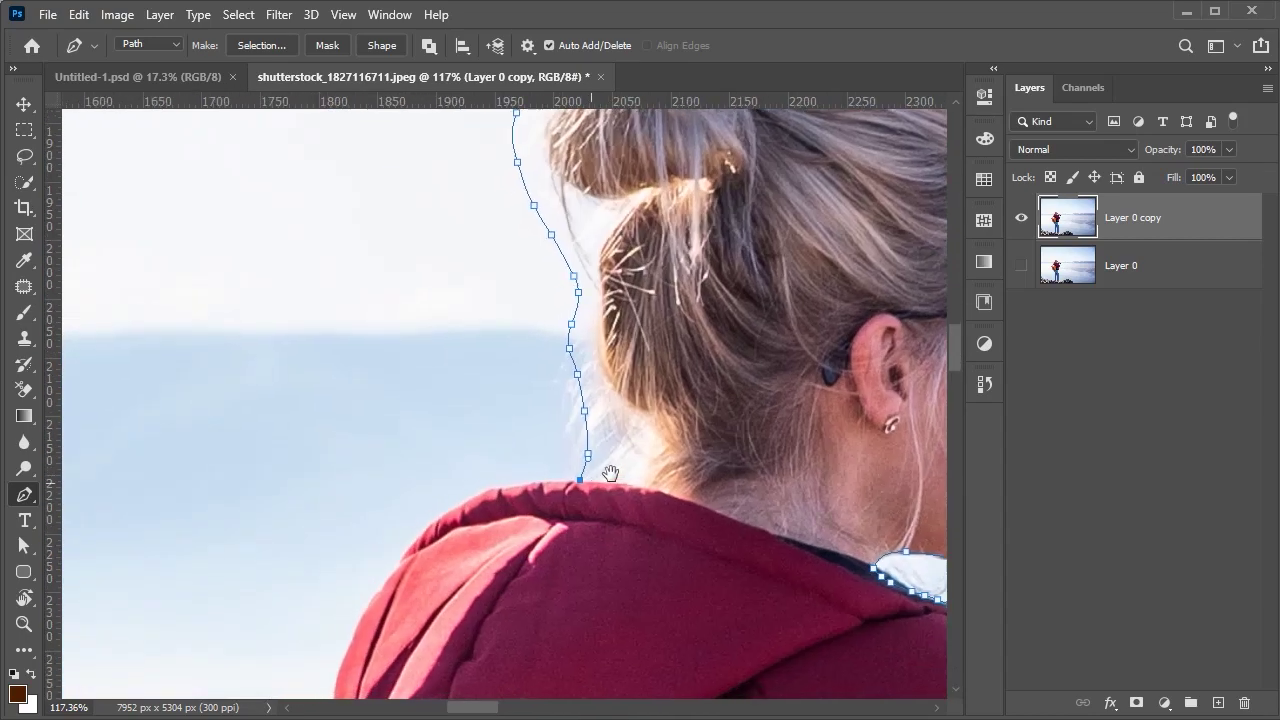
pyautogui.scroll(3, 610, 473)
pyautogui.moveTo(450, 497); pyautogui.dragTo(397, 523)
pyautogui.hscroll(-3, 391, 520)
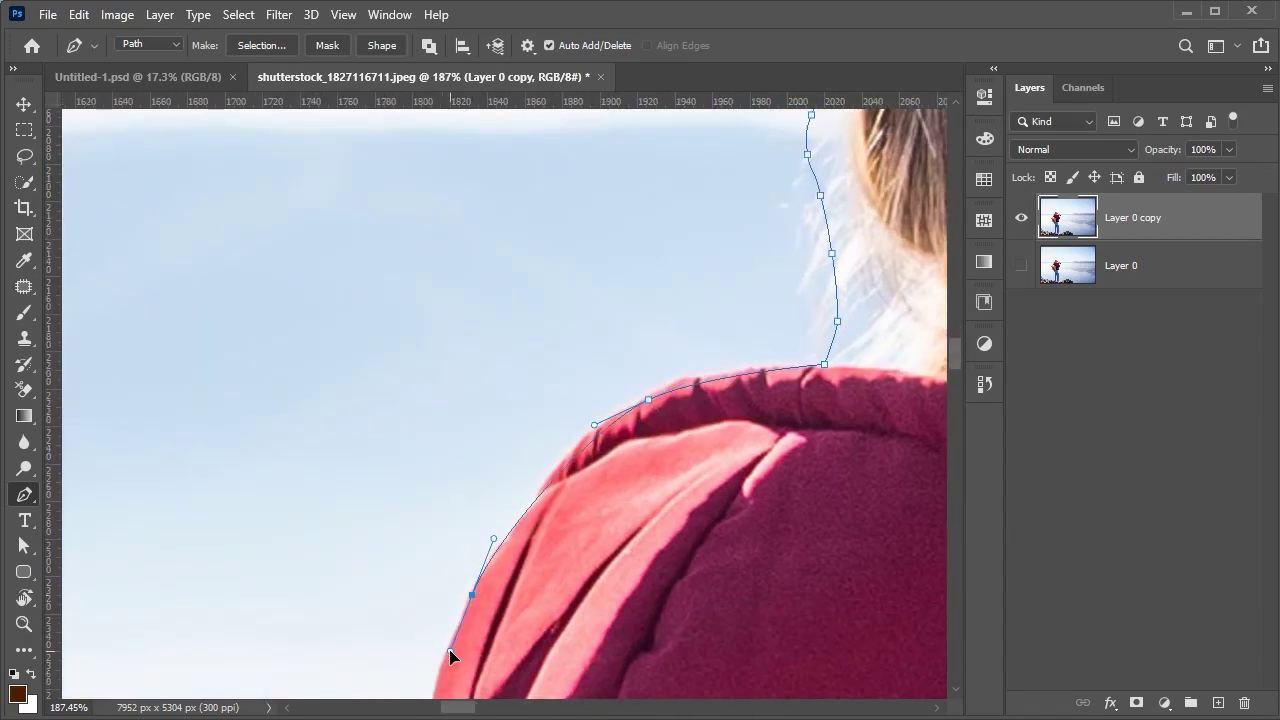
pyautogui.moveTo(449, 651); pyautogui.dragTo(545, 318)
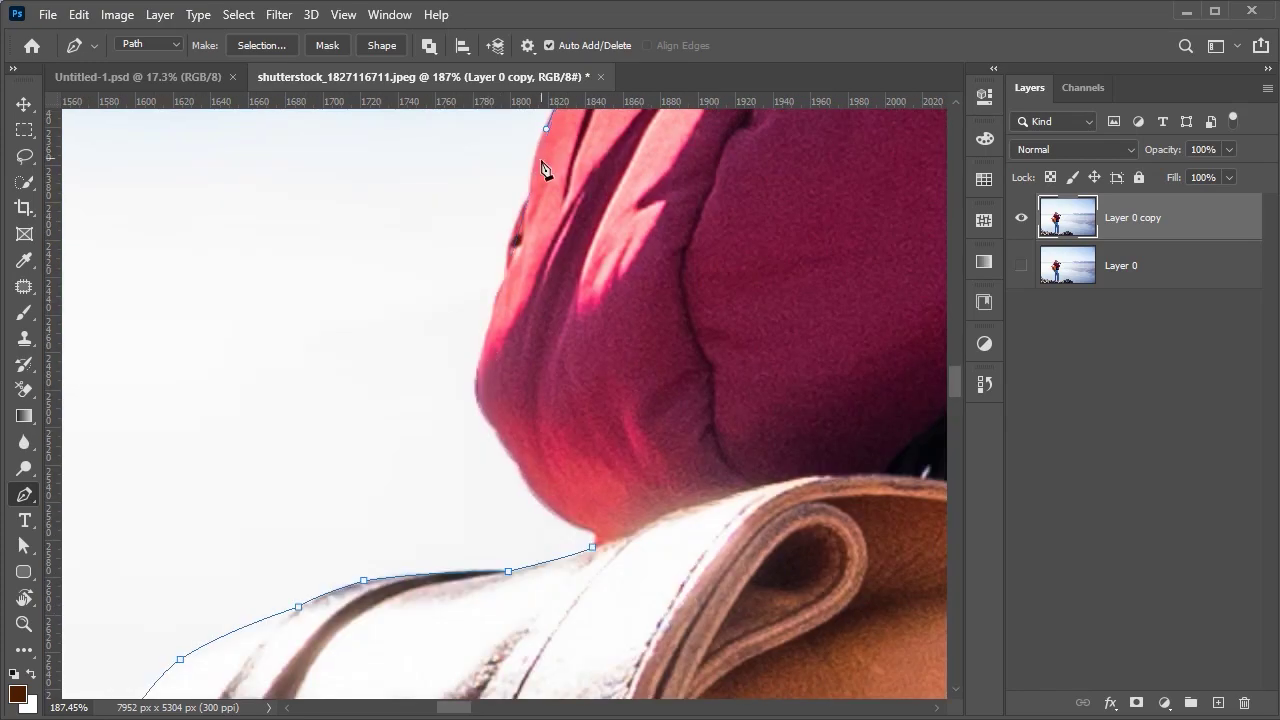
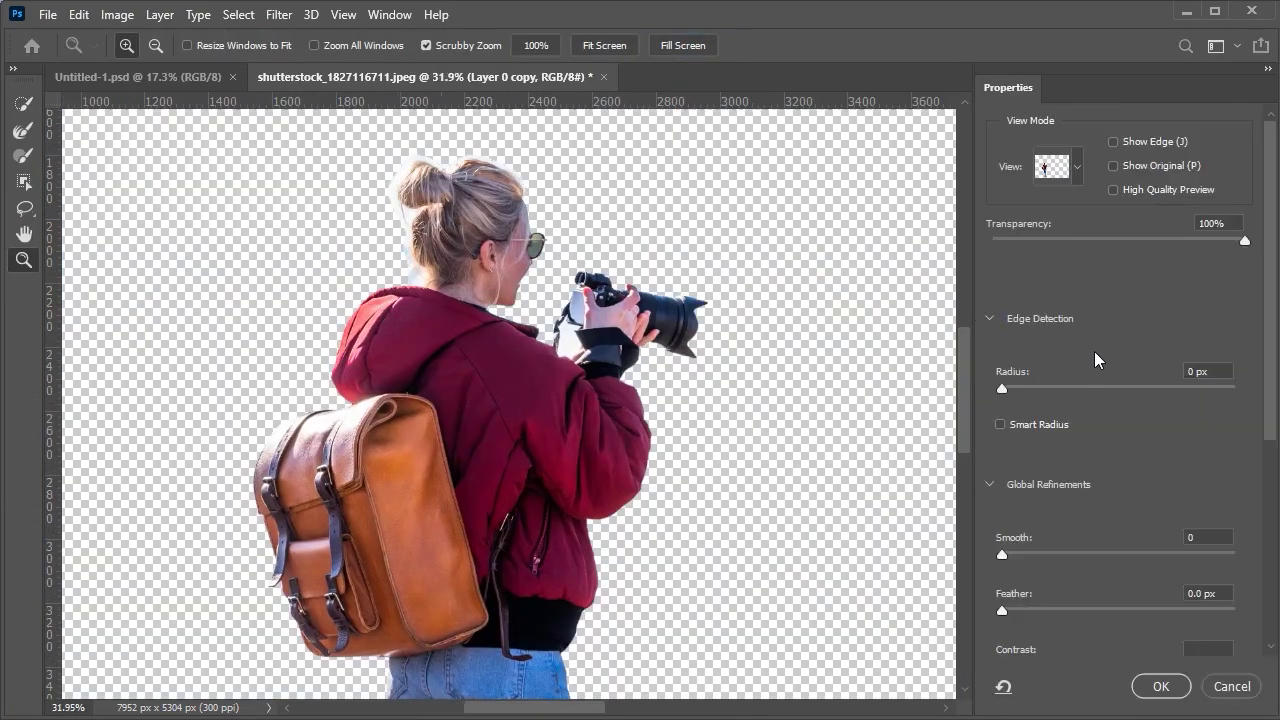
# - Brush the left, top and neck hair edges with the Refine Edge Brush to strip the white halo
pyautogui.scroll(3, 423, 223)
pyautogui.scroll(3, 420, 380)
pyautogui.press('r')
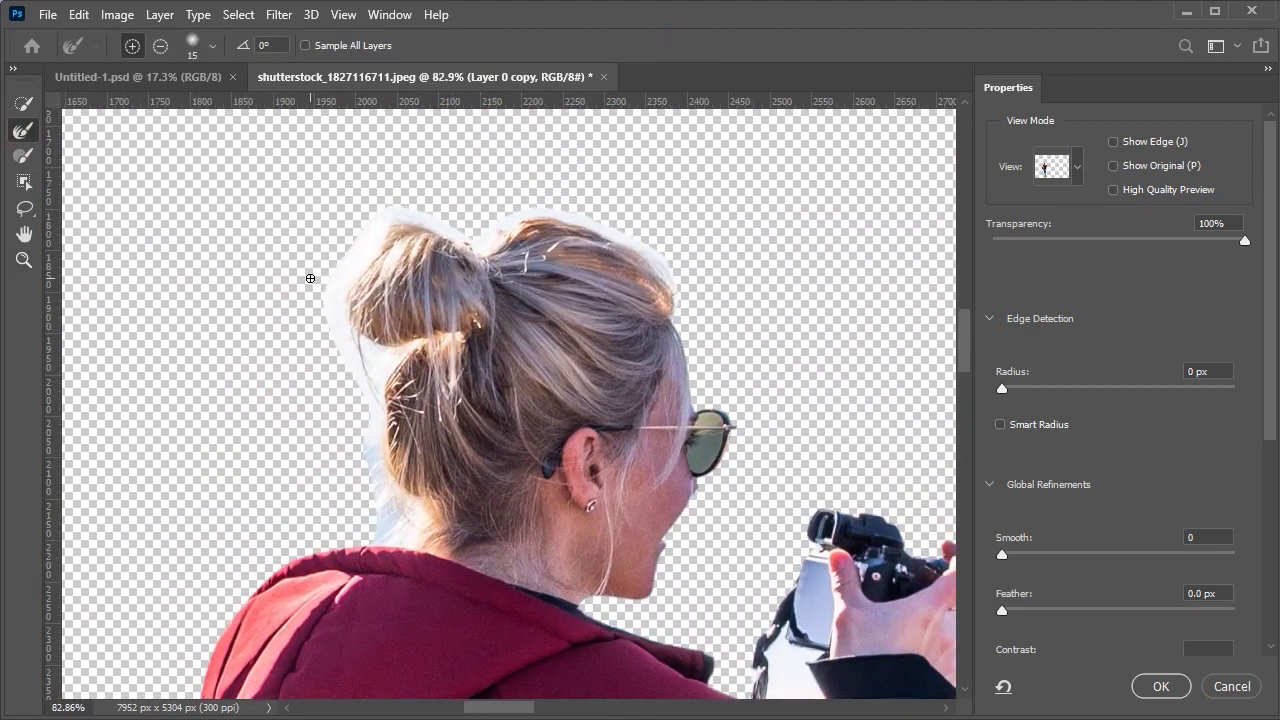
pyautogui.moveTo(323, 340); pyautogui.dragTo(363, 500)
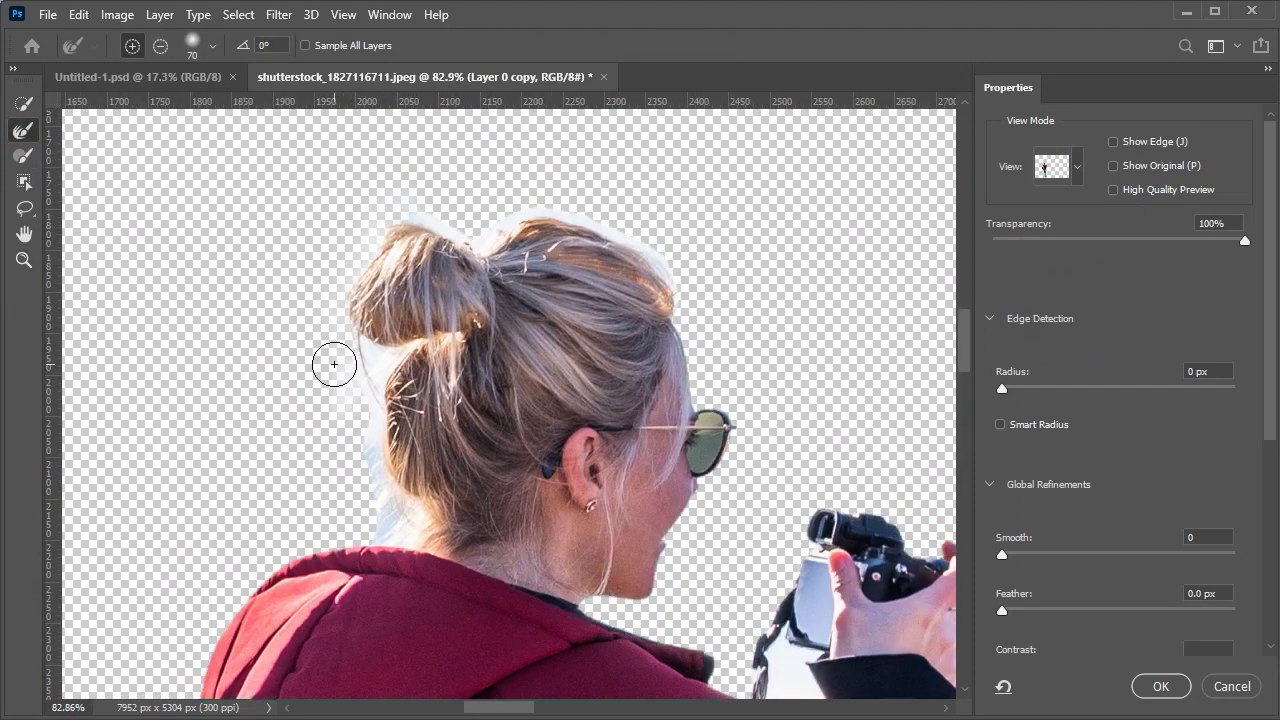
pyautogui.moveTo(708, 249); pyautogui.dragTo(314, 354)
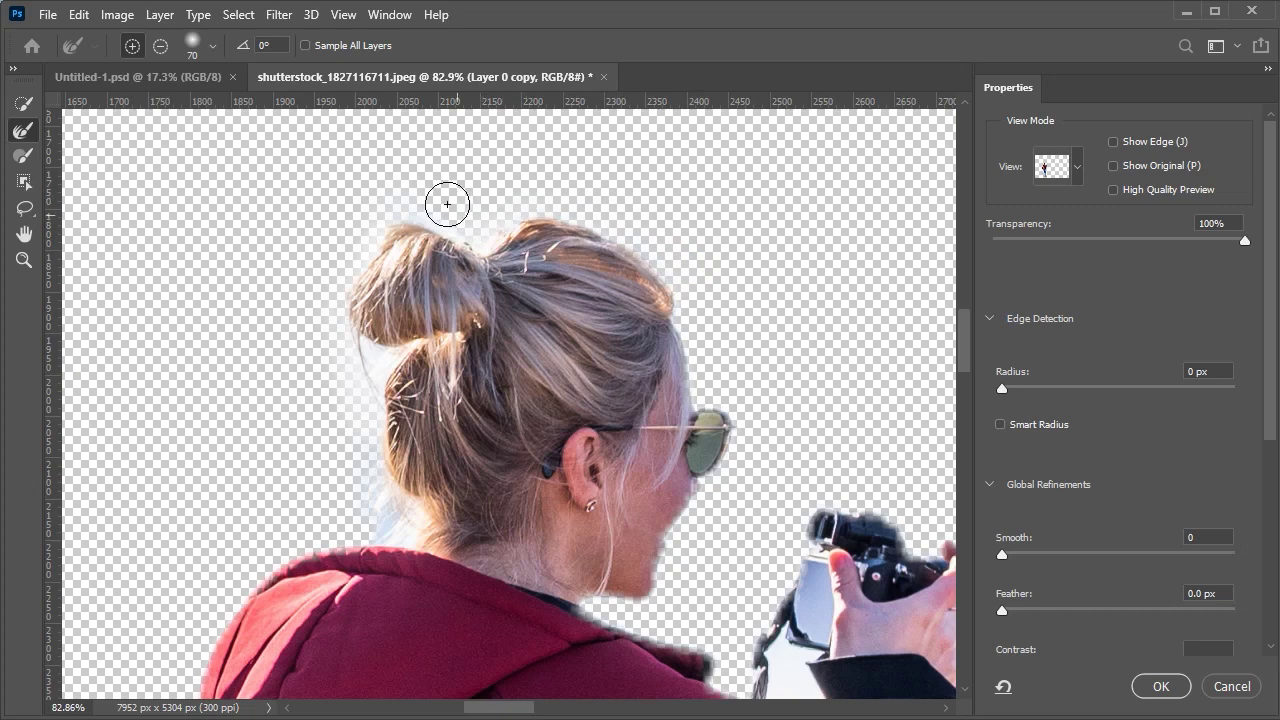
pyautogui.press('[')
pyautogui.press('[')
pyautogui.scroll(1, 371, 367)
pyautogui.scroll(1, 375, 370)
pyautogui.scroll(3, 390, 355)
pyautogui.press('[')
pyautogui.press('[')
pyautogui.press('[')
pyautogui.scroll(-2, 323, 357)
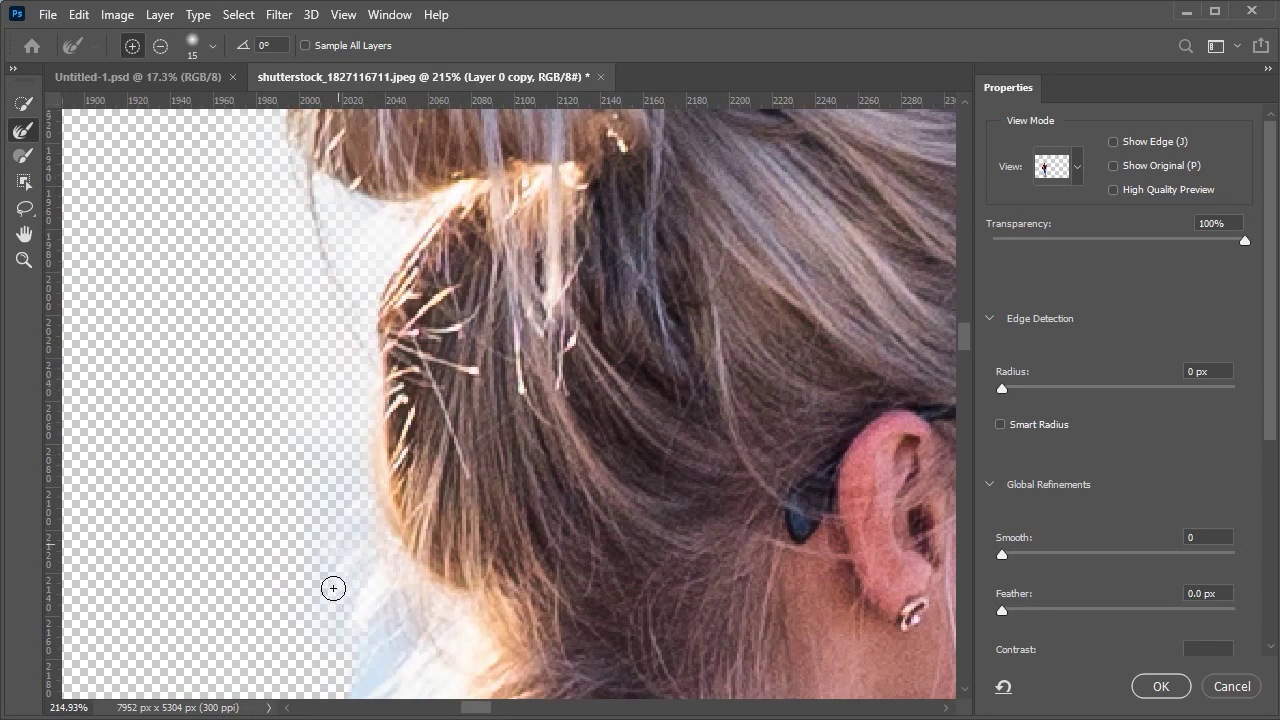
pyautogui.scroll(-2, 452, 338)
pyautogui.moveTo(475, 457)
pyautogui.mouseDown()
pyautogui.moveTo(383, 454)
pyautogui.moveTo(486, 466)
pyautogui.moveTo(420, 454)
pyautogui.mouseUp()
pyautogui.moveTo(397, 154)
pyautogui.mouseDown()
pyautogui.moveTo(480, 391)
pyautogui.moveTo(480, 428)
pyautogui.moveTo(505, 464)
pyautogui.mouseUp()
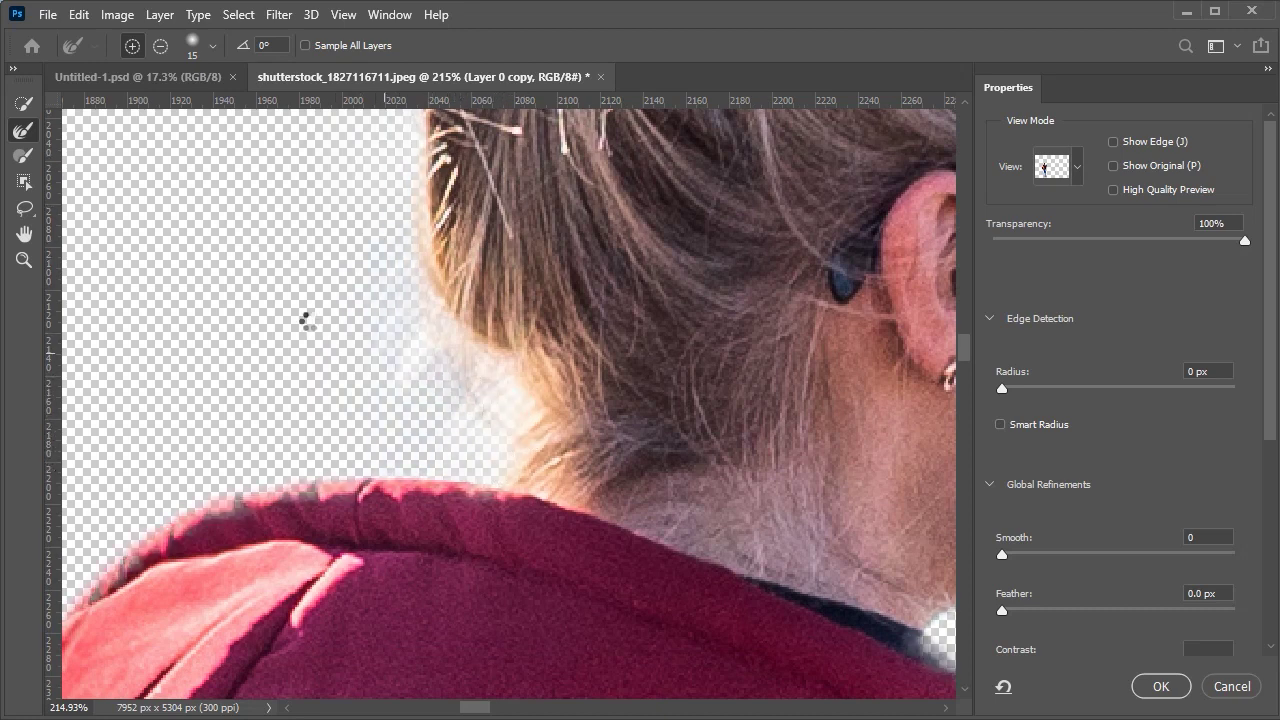
# - Set Smooth 4 and Shift Edge -8%, and output the refined cutout to a New Layer
pyautogui.scroll(-3, 305, 320)
pyautogui.scroll(-5, 340, 294)
pyautogui.scroll(5, 380, 310)
pyautogui.scroll(-7, 397, 323)
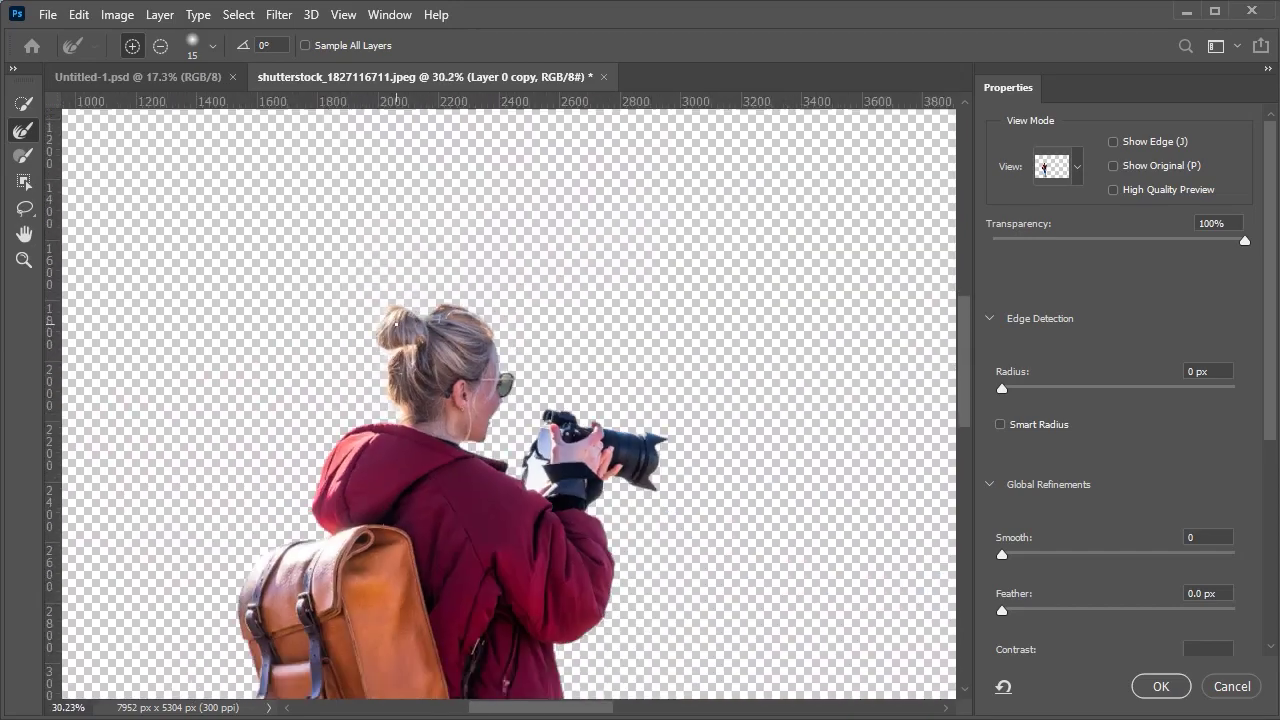
pyautogui.scroll(-3, 397, 323)
pyautogui.scroll(1, 397, 323)
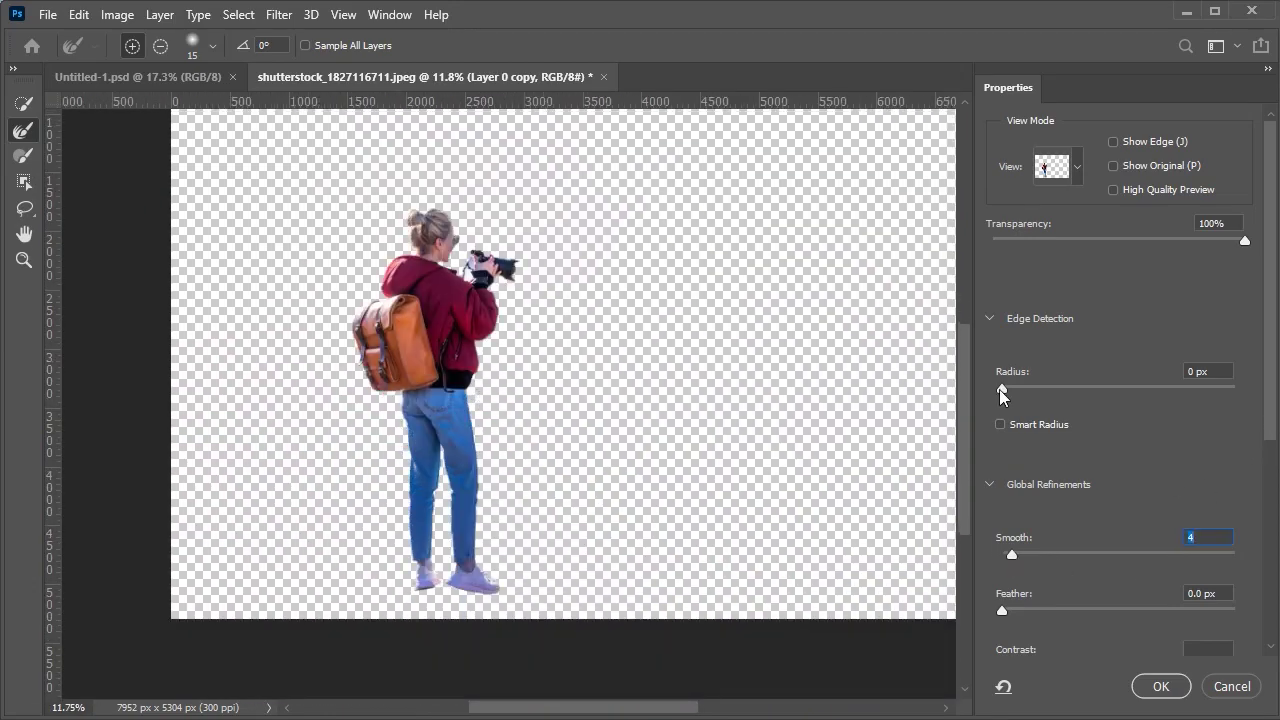
pyautogui.scroll(-5, 1010, 300)
pyautogui.moveTo(1120, 430); pyautogui.dragTo(1109, 430)
pyautogui.scroll(-1, 1143, 645)
pyautogui.click(1137, 596)
pyautogui.click(1137, 646)
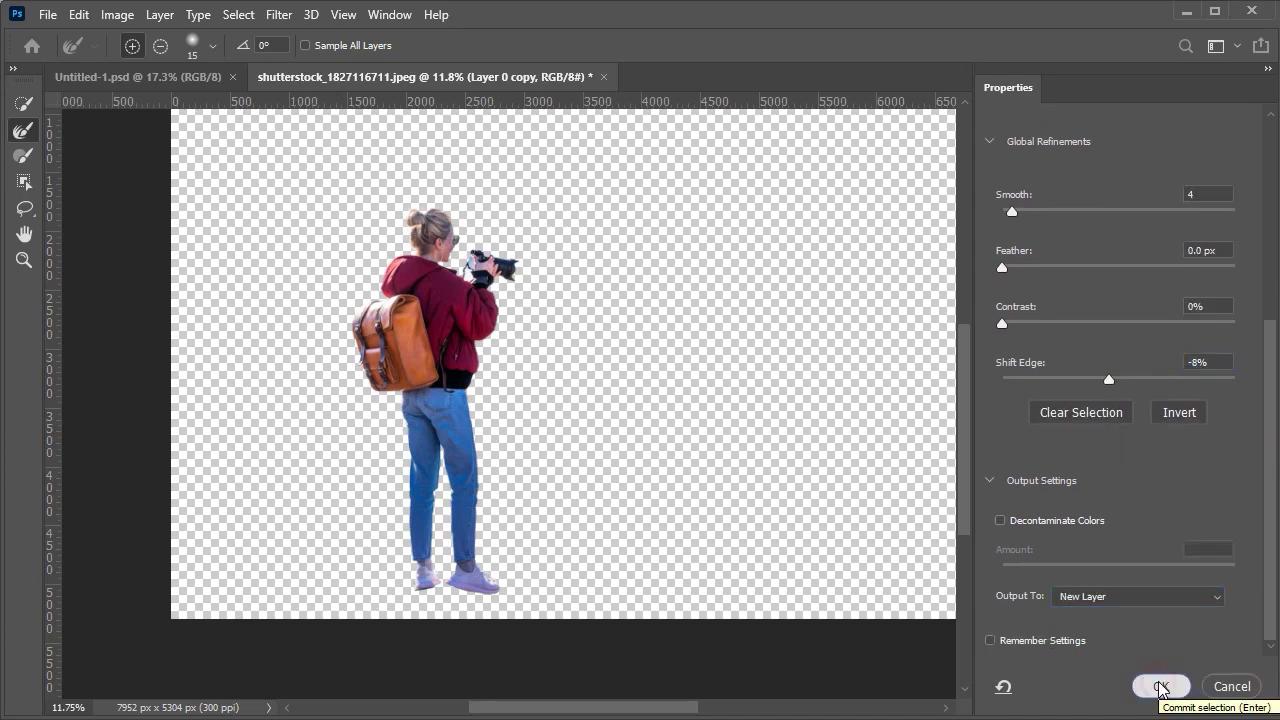
pyautogui.click(1160, 686)
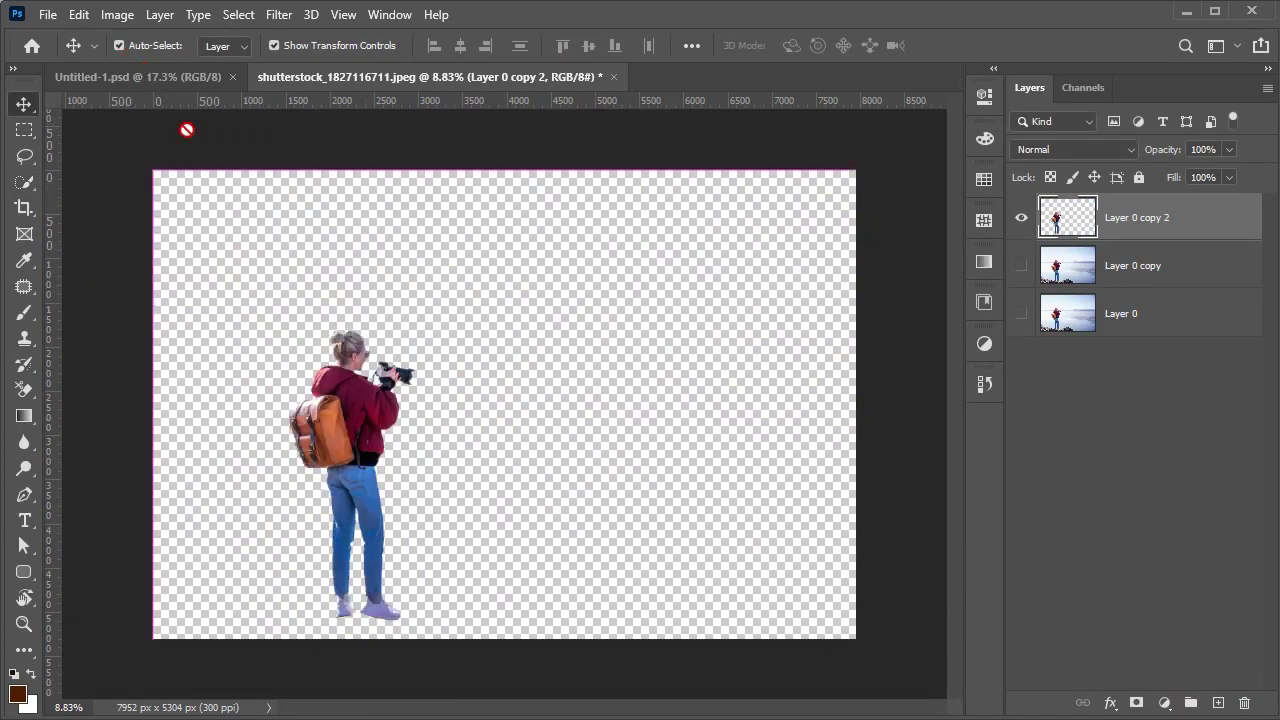
# - Bring the woman into Untitled-1 as a layer named 'photographer' and convert it to a Smart Object
pyautogui.moveTo(484, 315); pyautogui.dragTo(645, 288)
pyautogui.doubleClick(1125, 214)
pyautogui.write('apher')
pyautogui.press('Return')
pyautogui.rightClick(1135, 214)
pyautogui.click(1043, 283)
# - Scale the photographer to about half size, flip her horizontally, and place her on the right-hand rocks
pyautogui.hotkey('ctrl', 't')
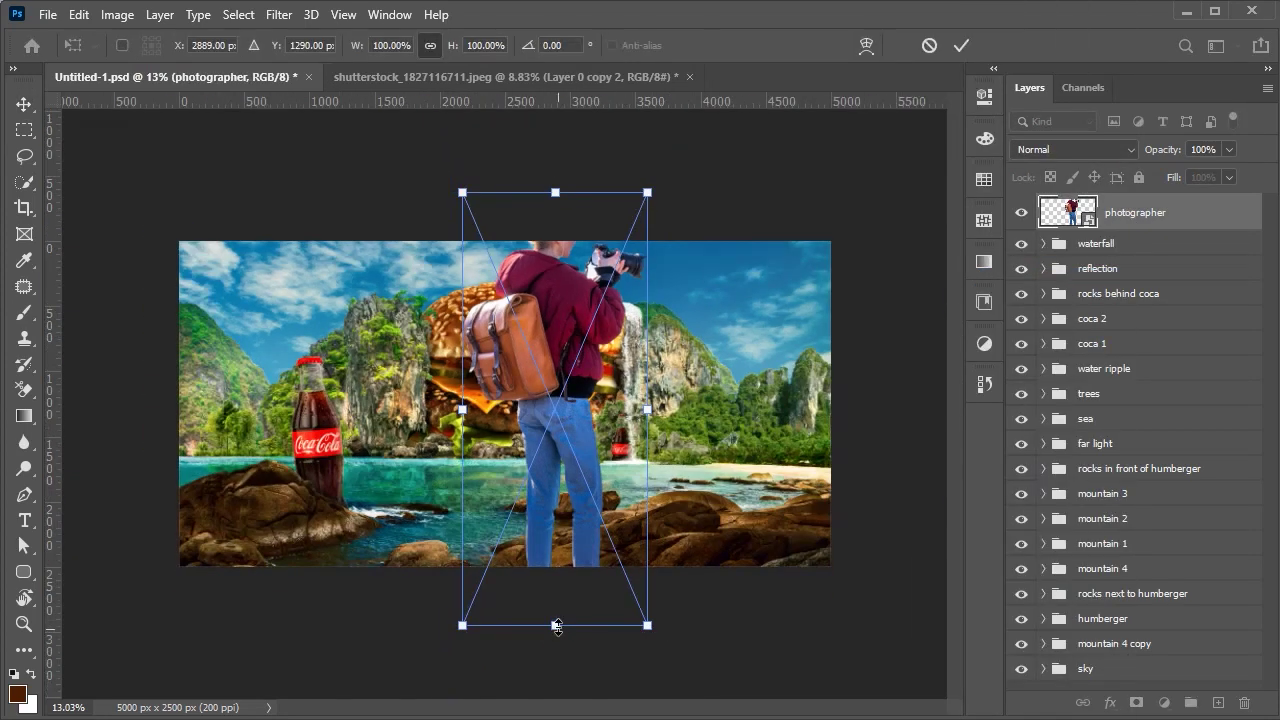
pyautogui.moveTo(571, 697); pyautogui.dragTo(571, 557)
pyautogui.rightClick(556, 436)
pyautogui.click(600, 402)
pyautogui.moveTo(594, 389); pyautogui.dragTo(835, 480)
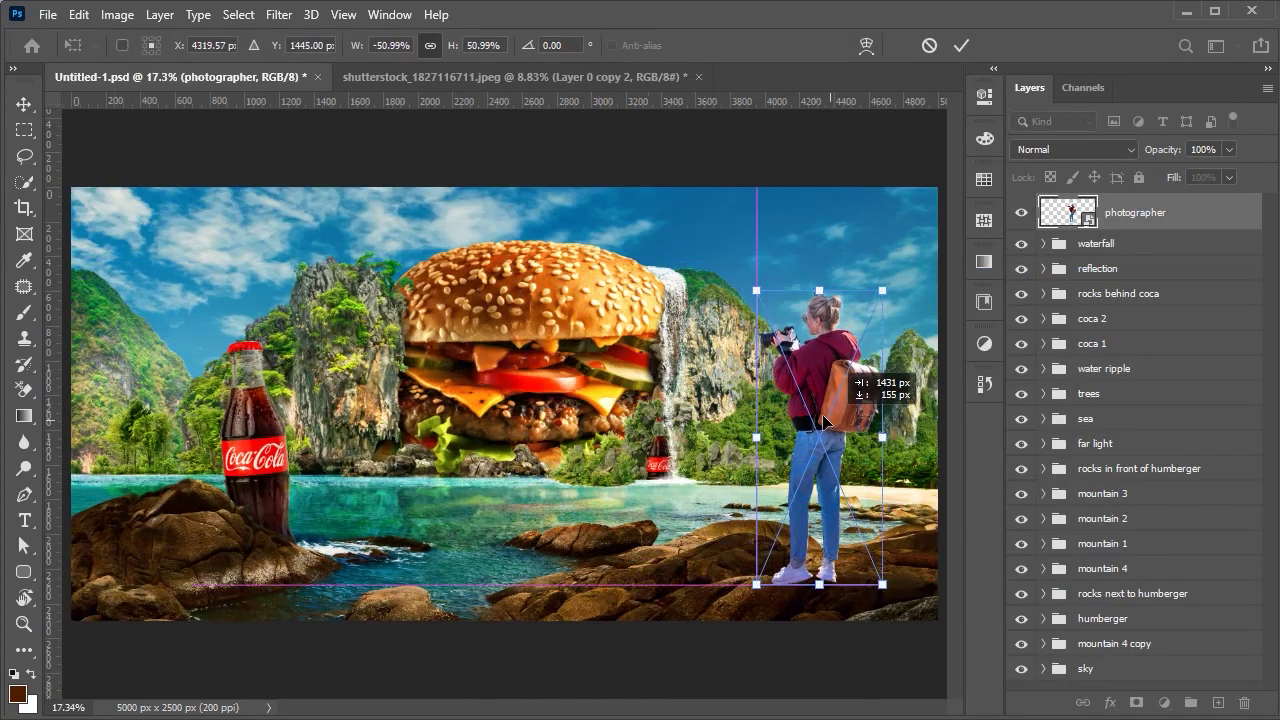
pyautogui.moveTo(806, 578); pyautogui.dragTo(806, 565)
pyautogui.scroll(4, 806, 565)
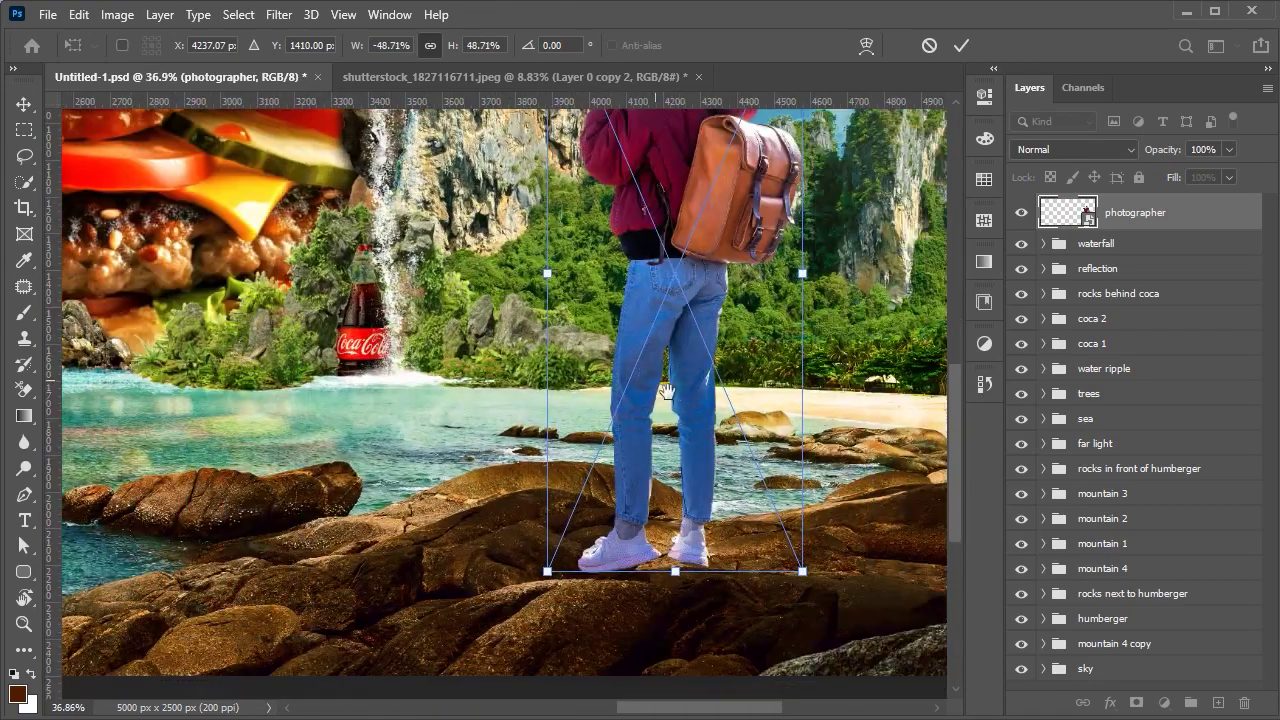
pyautogui.moveTo(700, 440); pyautogui.dragTo(690, 437)
pyautogui.scroll(-5, 690, 437)
pyautogui.press('Return')
# - Close the stock photo without saving and fit the composite in the window
pyautogui.hotkey('ctrl', '0')
pyautogui.click(621, 77)
pyautogui.click(643, 297)
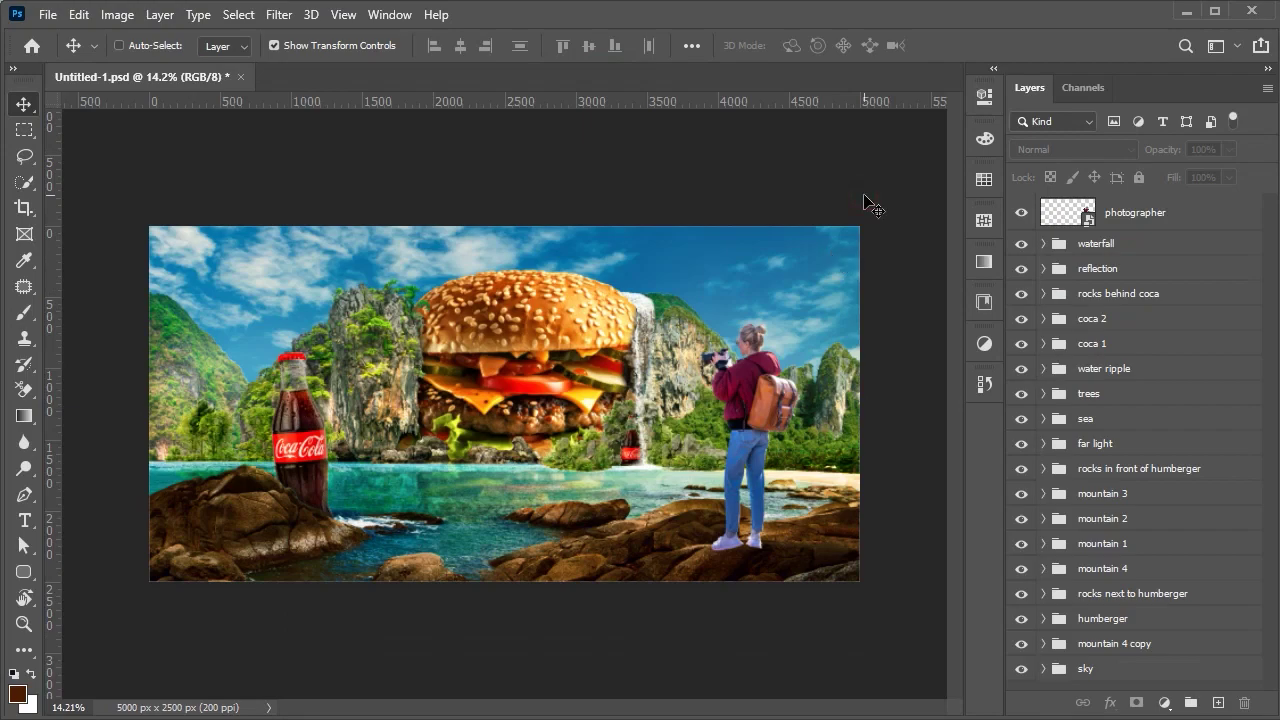
pyautogui.hotkey('ctrl', '0')
pyautogui.scroll(4, 800, 440)
pyautogui.scroll(1, 800, 440)
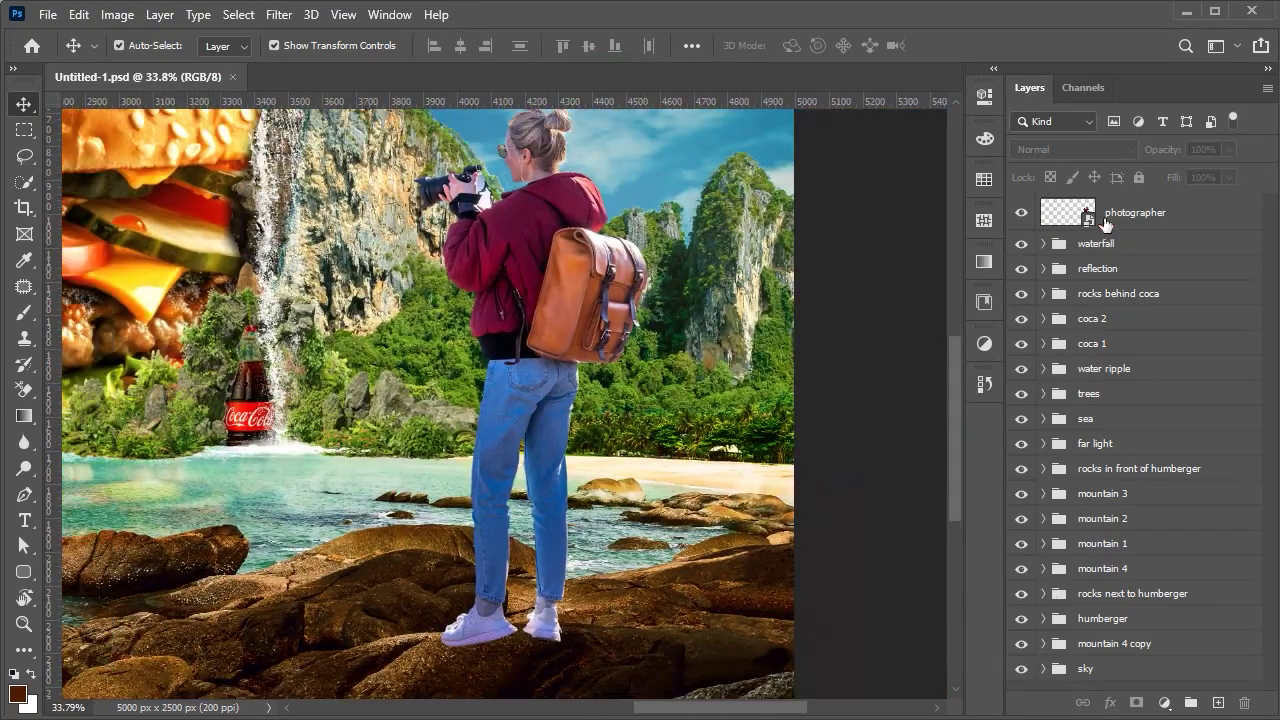
pyautogui.rightClick(1100, 222)
pyautogui.press('Escape')
# - Puppet Warp the photographer's right leg and shoe so the foot sits on the rock
pyautogui.click(78, 14)
pyautogui.click(140, 406)
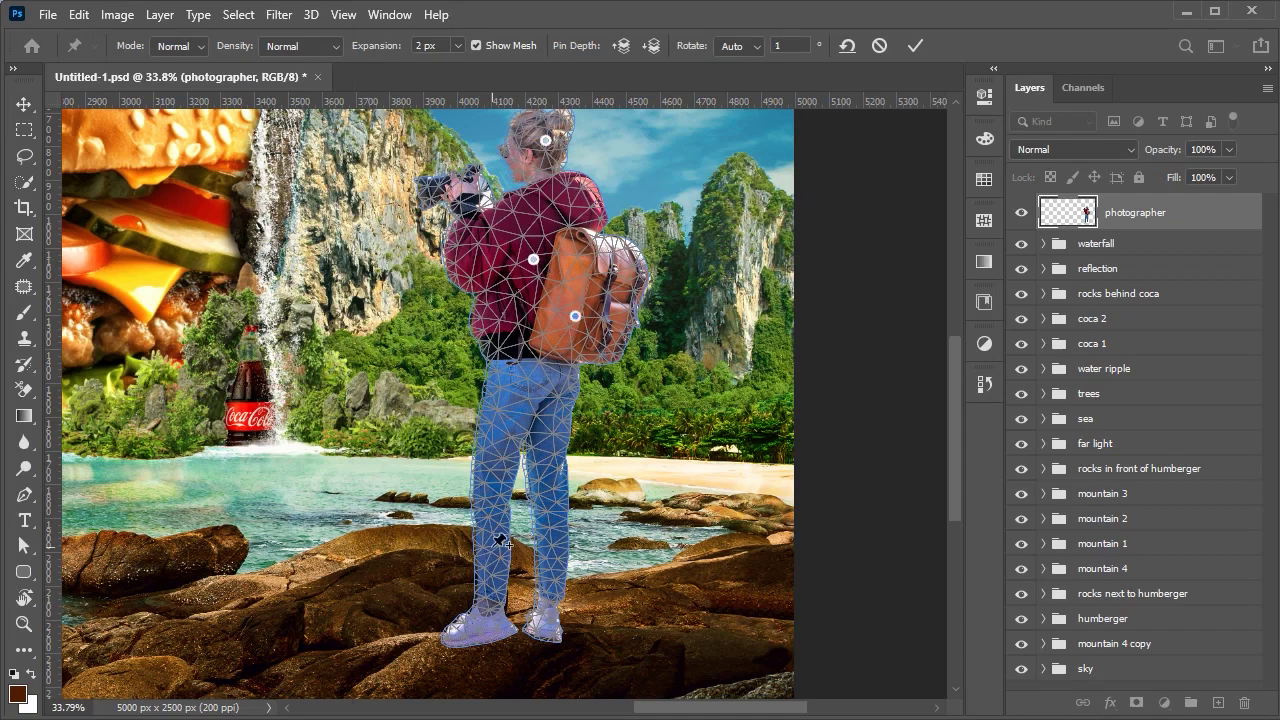
pyautogui.scroll(5, 526, 678)
pyautogui.click(584, 457)
pyautogui.moveTo(584, 457); pyautogui.dragTo(593, 454)
pyautogui.moveTo(597, 536); pyautogui.dragTo(596, 530)
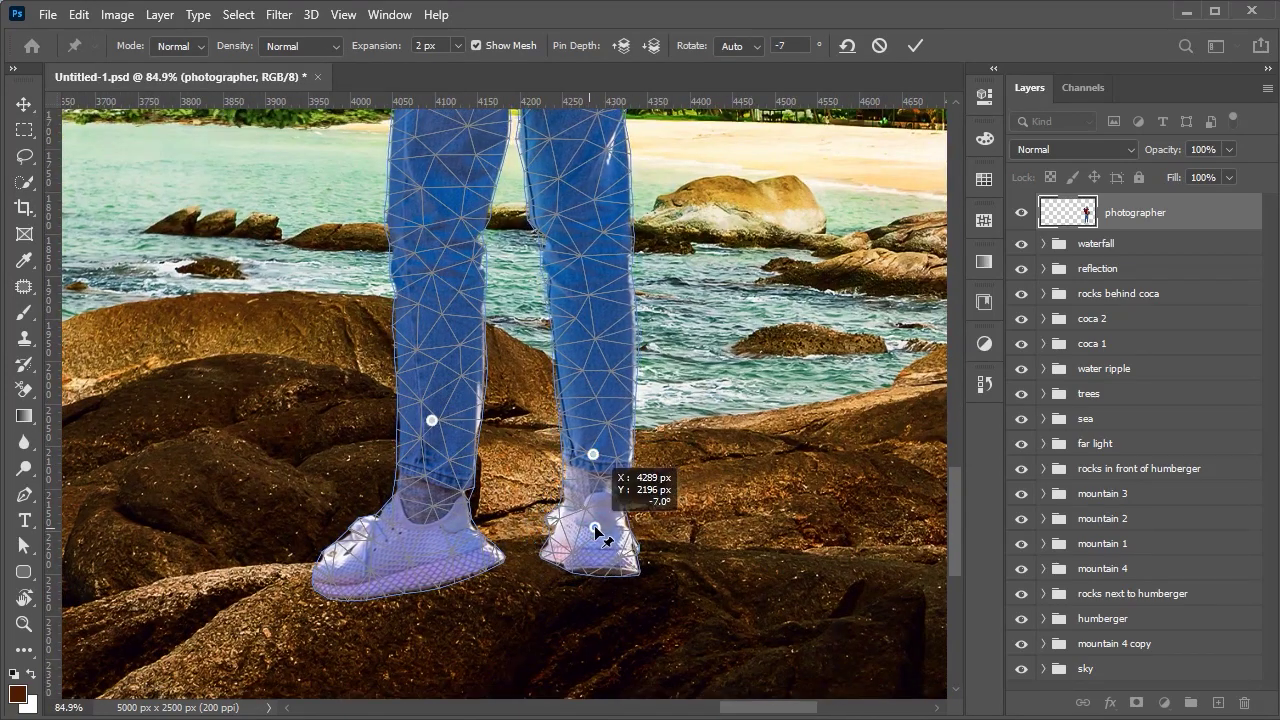
pyautogui.press('Return')
pyautogui.scroll(-4, 855, 205)
pyautogui.scroll(-2, 855, 205)
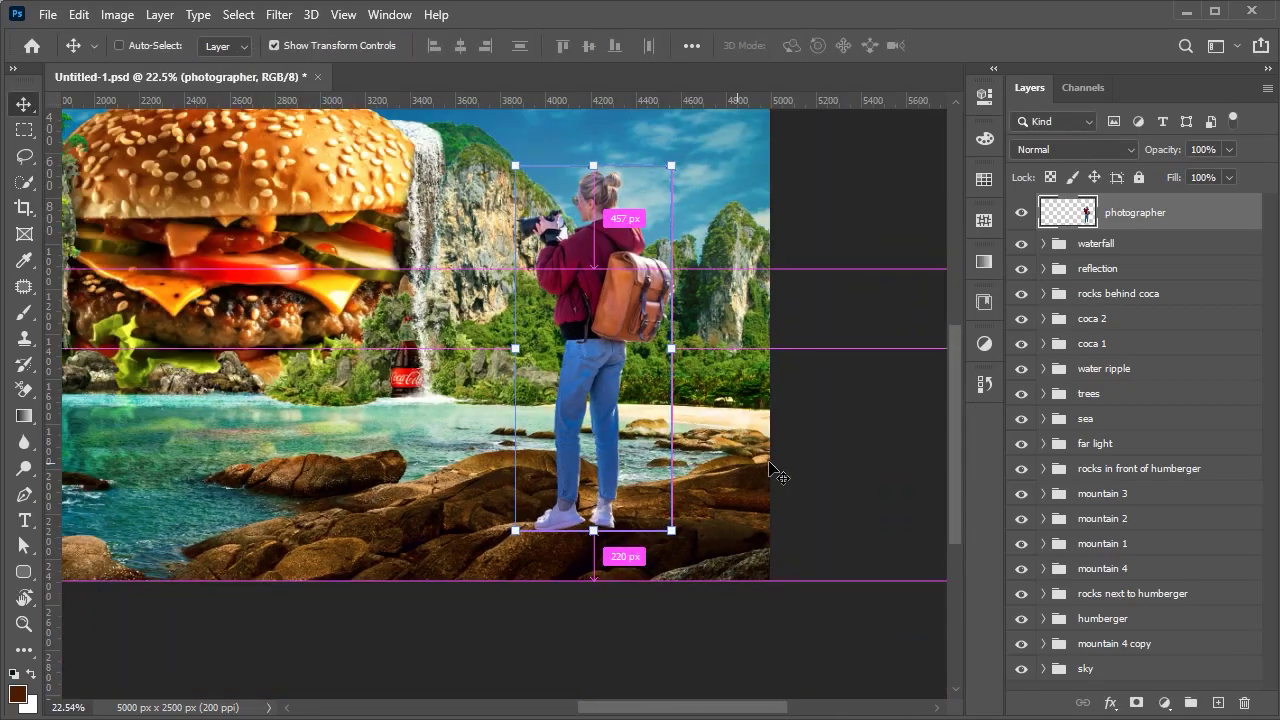
# - Zoom in on the photographer and begin a pen path around the white patch by the camera
pyautogui.click(1100, 215)
pyautogui.hotkey('ctrl', '+')
pyautogui.hotkey('ctrl', '+')
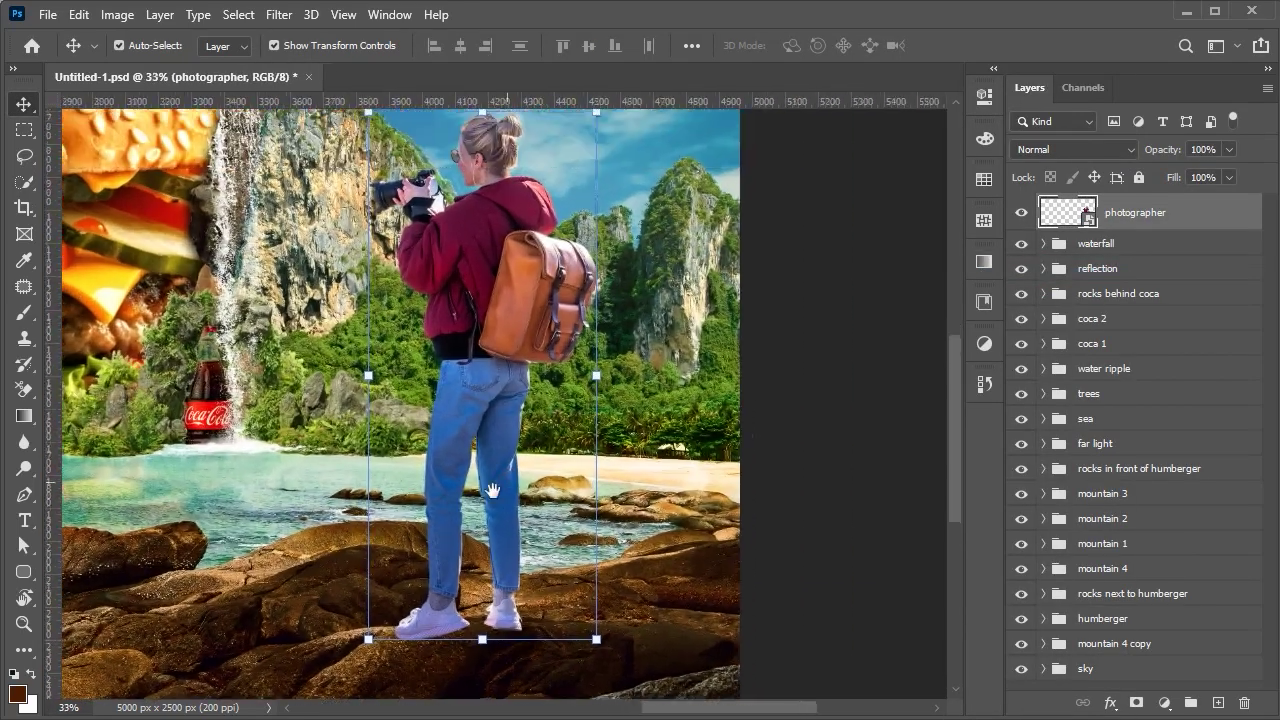
pyautogui.scroll(5, 414, 451)
pyautogui.scroll(3, 457, 349)
pyautogui.press('p')
pyautogui.click(355, 273)
# - Close the pen path, turn it into a selection, and mask out the white patch
pyautogui.click(397, 307)
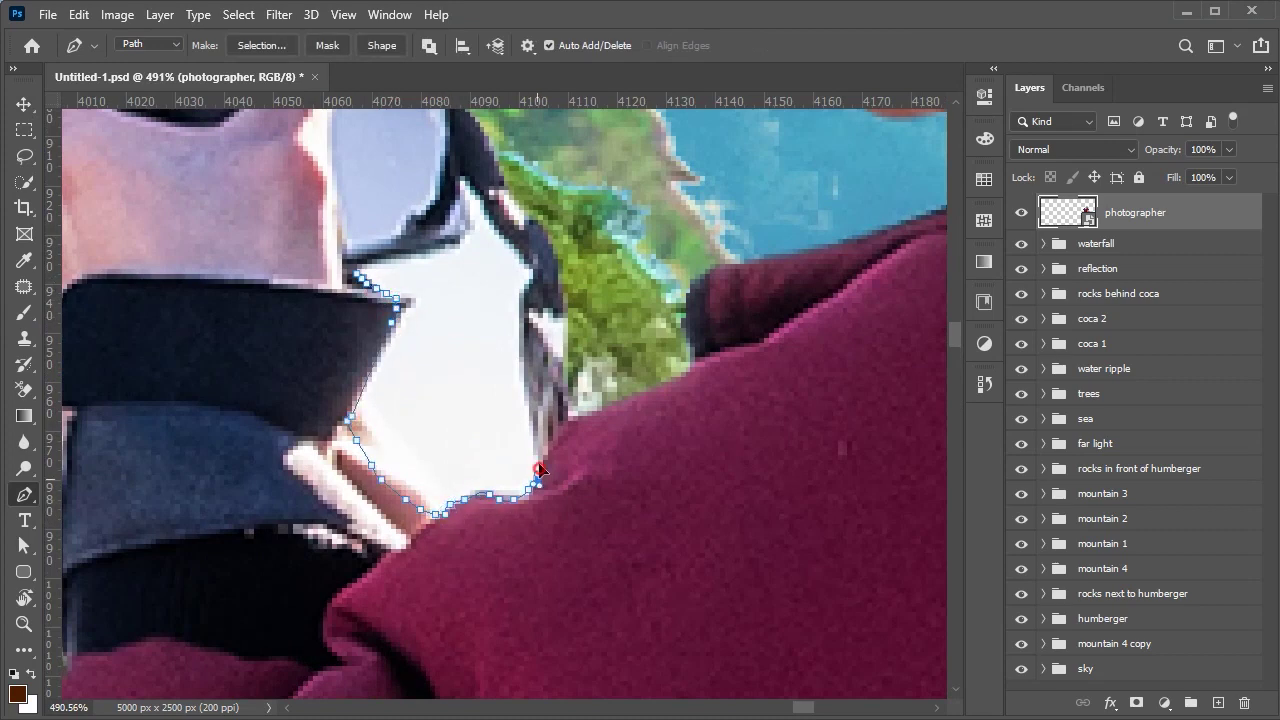
pyautogui.click(261, 45)
pyautogui.click(787, 177)
pyautogui.click(1136, 703)
# - Apply the layer mask permanently to the photographer layer, then group the layer
pyautogui.press('v')
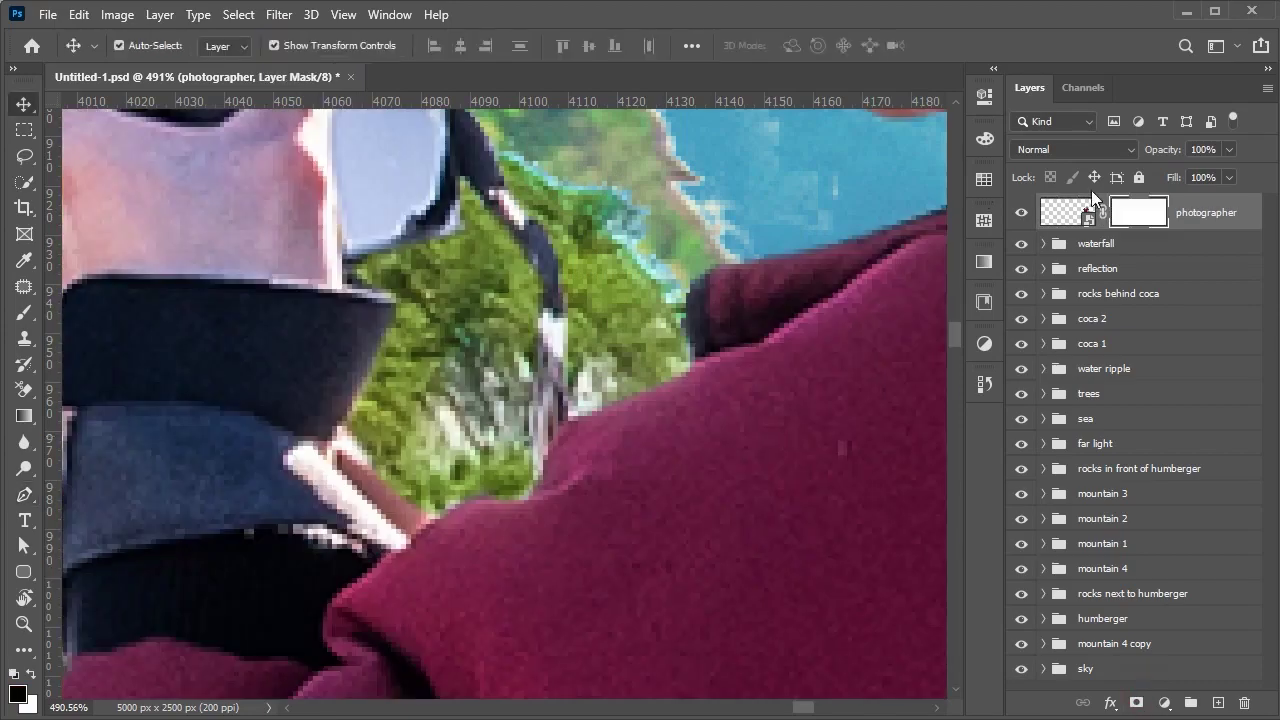
pyautogui.rightClick(1206, 212)
pyautogui.rightClick(1136, 212)
pyautogui.click(1186, 270)
pyautogui.rightClick(1136, 213)
pyautogui.scroll(-2, 740, 327)
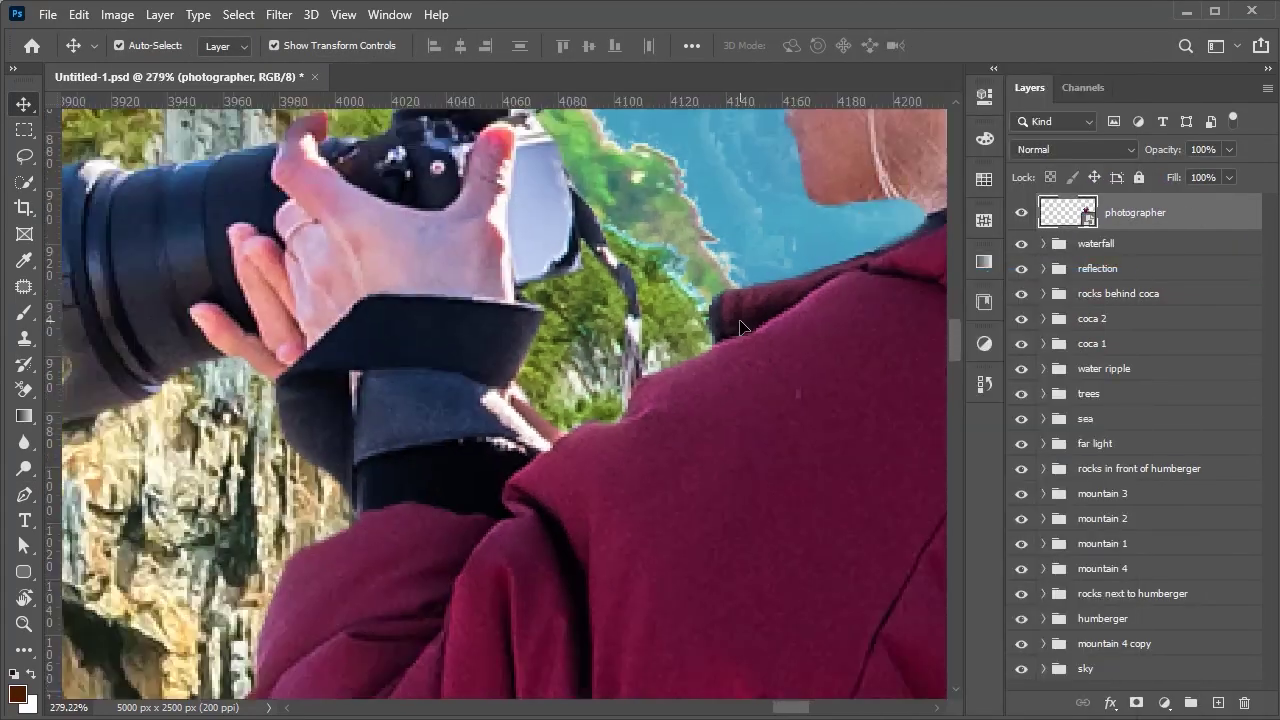
pyautogui.scroll(-7, 740, 327)
pyautogui.scroll(-4, 740, 327)
pyautogui.hotkey('ctrl', 'g')
# - Undo the grouping and add a clipped Levels with midtones 0.81 and a slightly brightening Curves
pyautogui.hotkey('ctrl', 'z')
pyautogui.click(1164, 703)
pyautogui.click(1185, 457)
pyautogui.hotkey('alt', 'ctrl', 'g')
pyautogui.moveTo(829, 300); pyautogui.dragTo(844, 300)
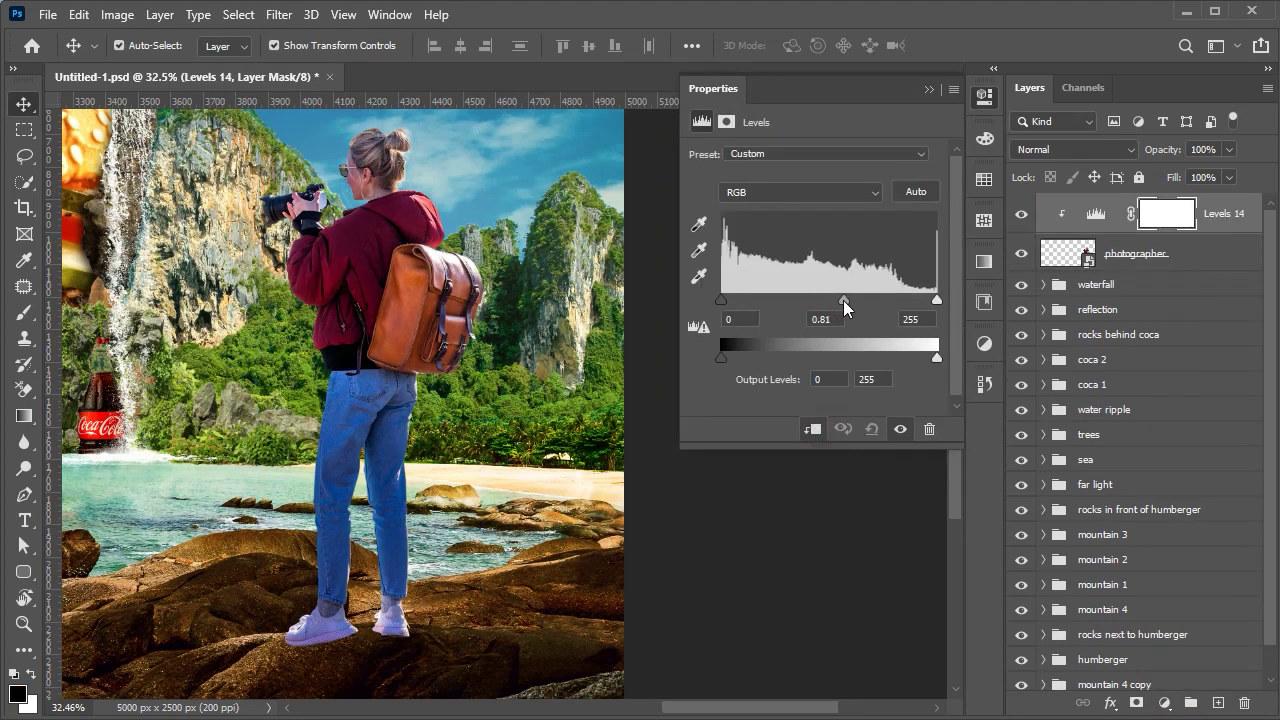
pyautogui.click(1164, 703)
pyautogui.click(1185, 480)
pyautogui.moveTo(835, 305); pyautogui.dragTo(831, 297)
# - Add a Color Balance tinting midtones yellow-green and highlights red +27 with slight green-yellow
pyautogui.click(1164, 703)
pyautogui.click(1190, 531)
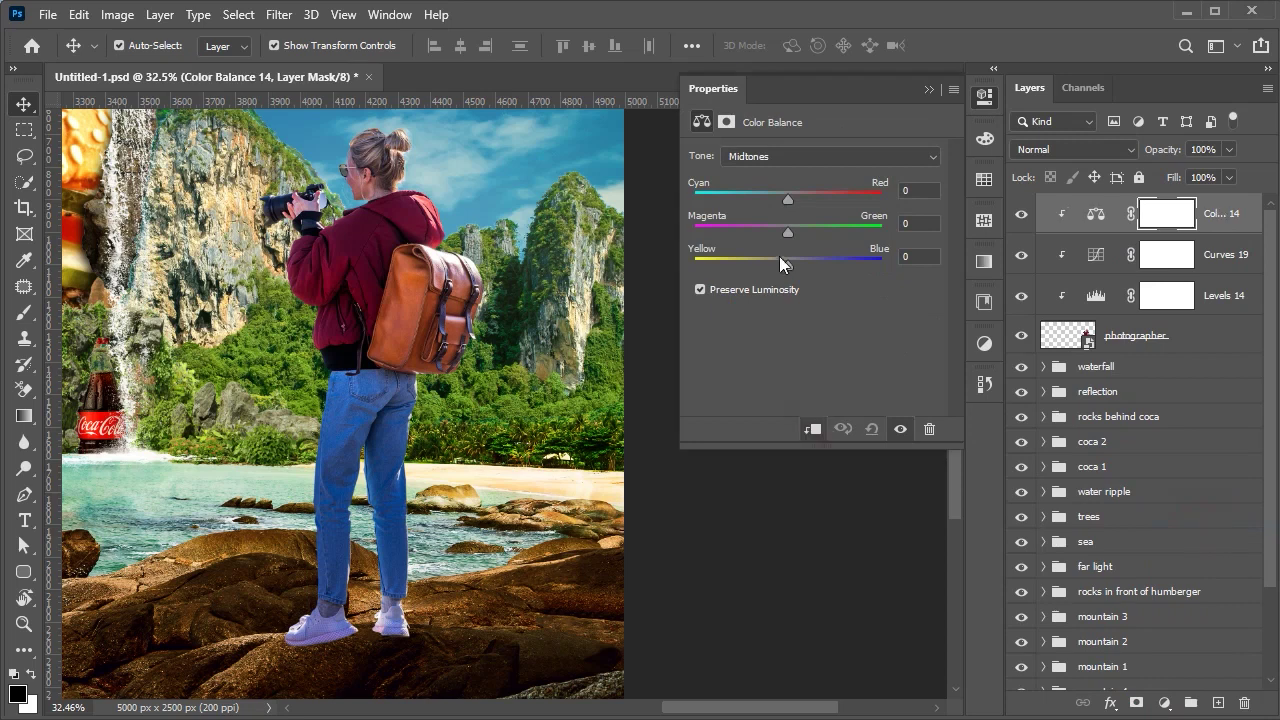
pyautogui.moveTo(784, 266); pyautogui.dragTo(789, 200)
pyautogui.click(830, 156)
pyautogui.click(790, 207)
pyautogui.moveTo(787, 266); pyautogui.dragTo(785, 266)
pyautogui.moveTo(788, 232)
pyautogui.mouseDown()
pyautogui.moveTo(811, 199)
pyautogui.moveTo(796, 202)
pyautogui.moveTo(790, 231)
pyautogui.moveTo(796, 202)
pyautogui.moveTo(784, 202)
pyautogui.mouseUp()
pyautogui.press('Up')
pyautogui.press('Up')
pyautogui.click(927, 89)
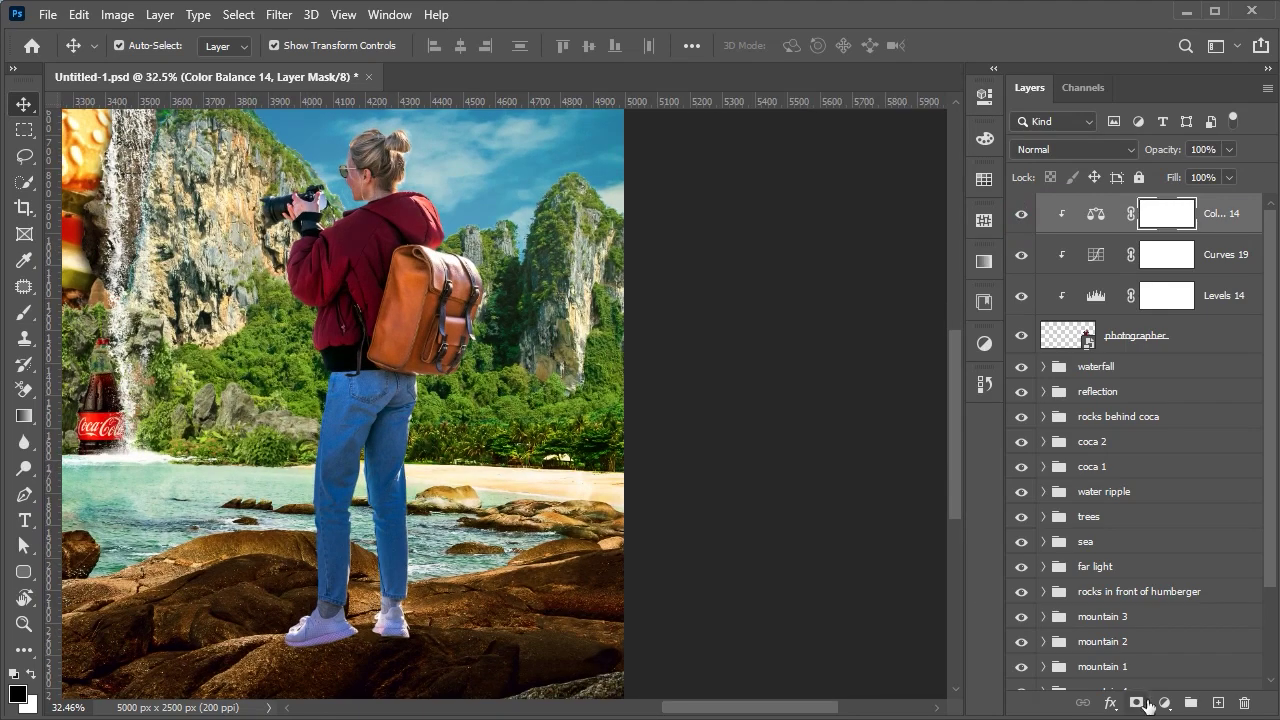
# - Add a darkening Curves 20 layer and invert its mask to hide the effect
pyautogui.click(1163, 703)
pyautogui.click(1186, 449)
pyautogui.moveTo(830, 300); pyautogui.dragTo(837, 306)
pyautogui.click(930, 86)
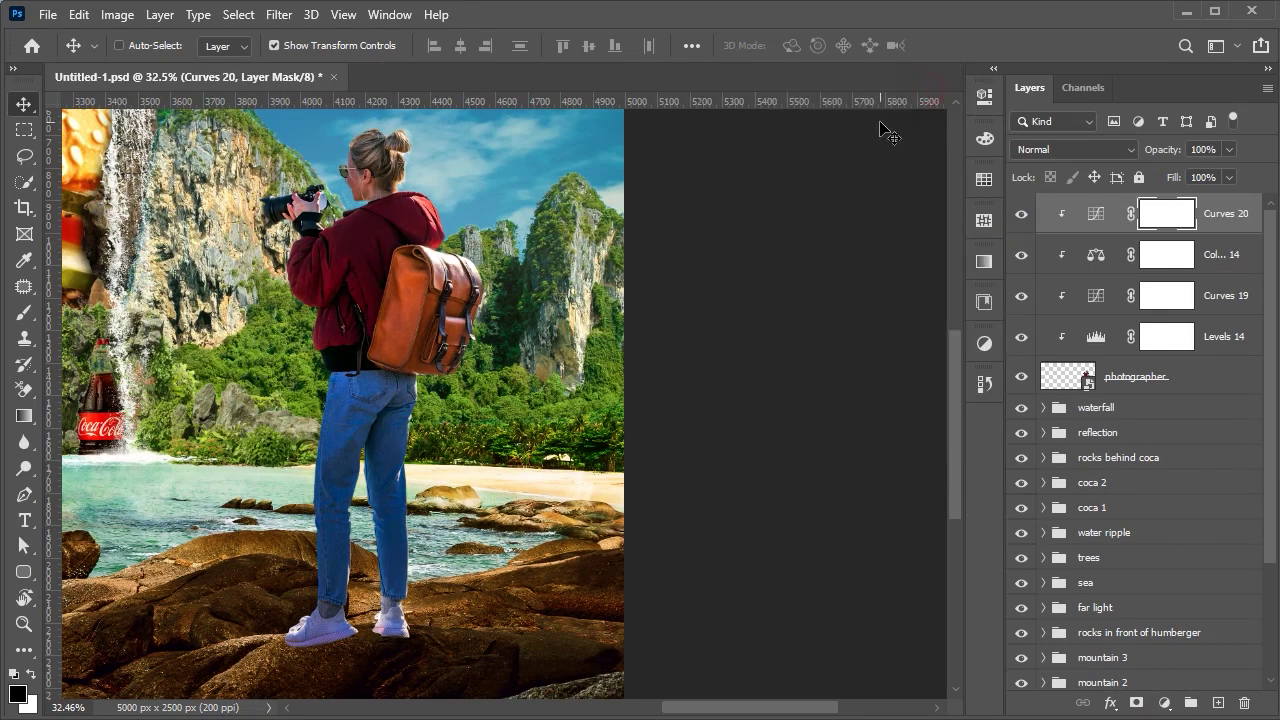
pyautogui.hotkey('ctrl', 'i')
pyautogui.press('b')
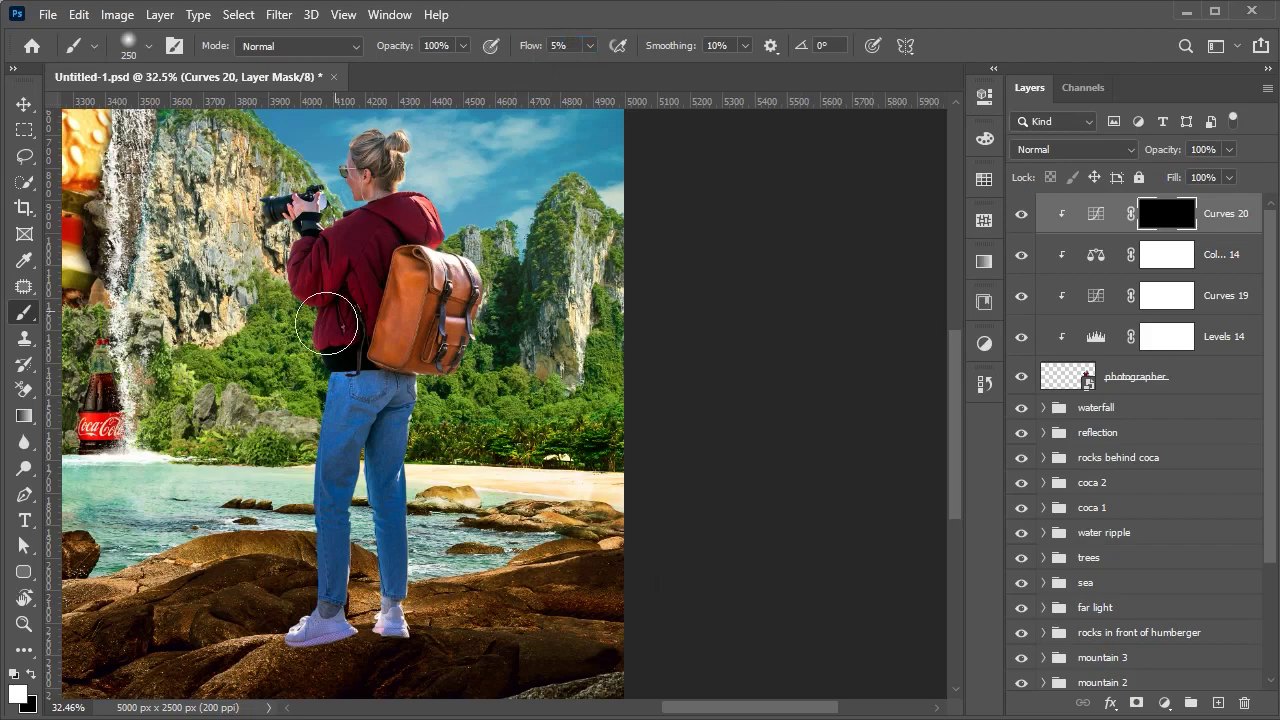
# - Add a brightening Exposure layer for the photographer and invert its mask
pyautogui.scroll(2, 326, 323)
pyautogui.scroll(-3, 365, 500)
pyautogui.scroll(3, 330, 440)
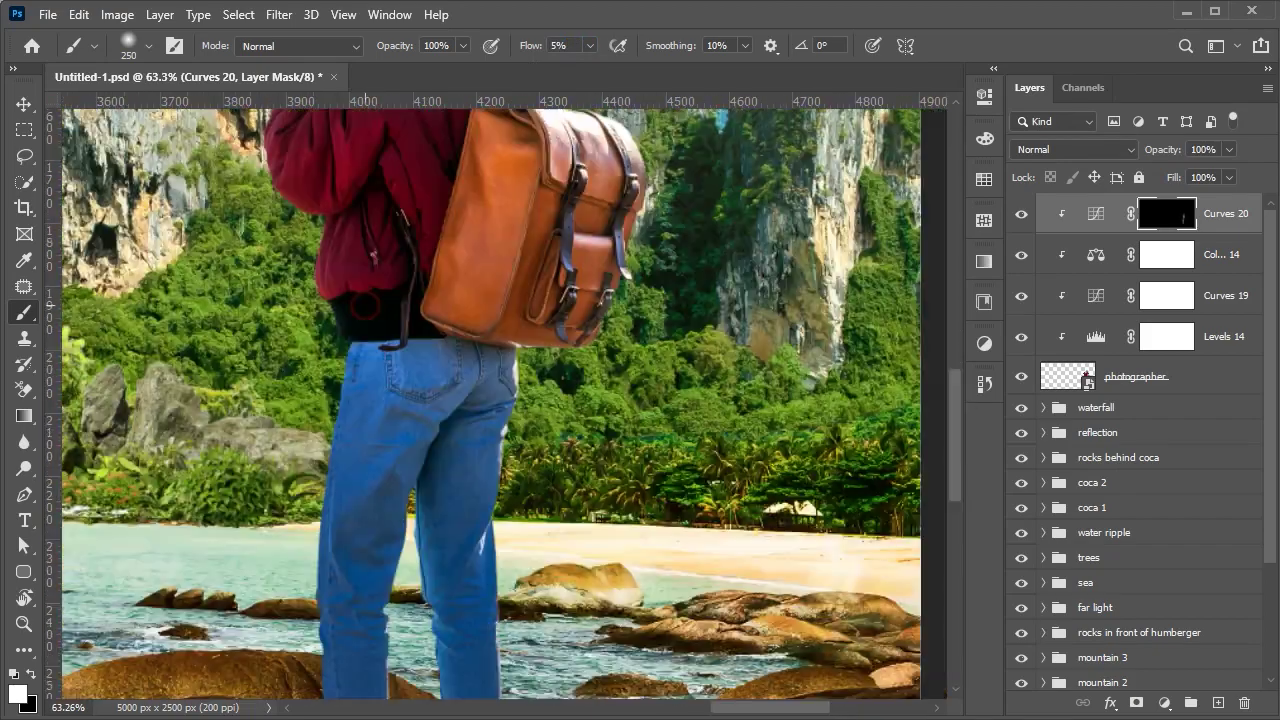
pyautogui.scroll(5, 284, 372)
pyautogui.scroll(-3, 414, 630)
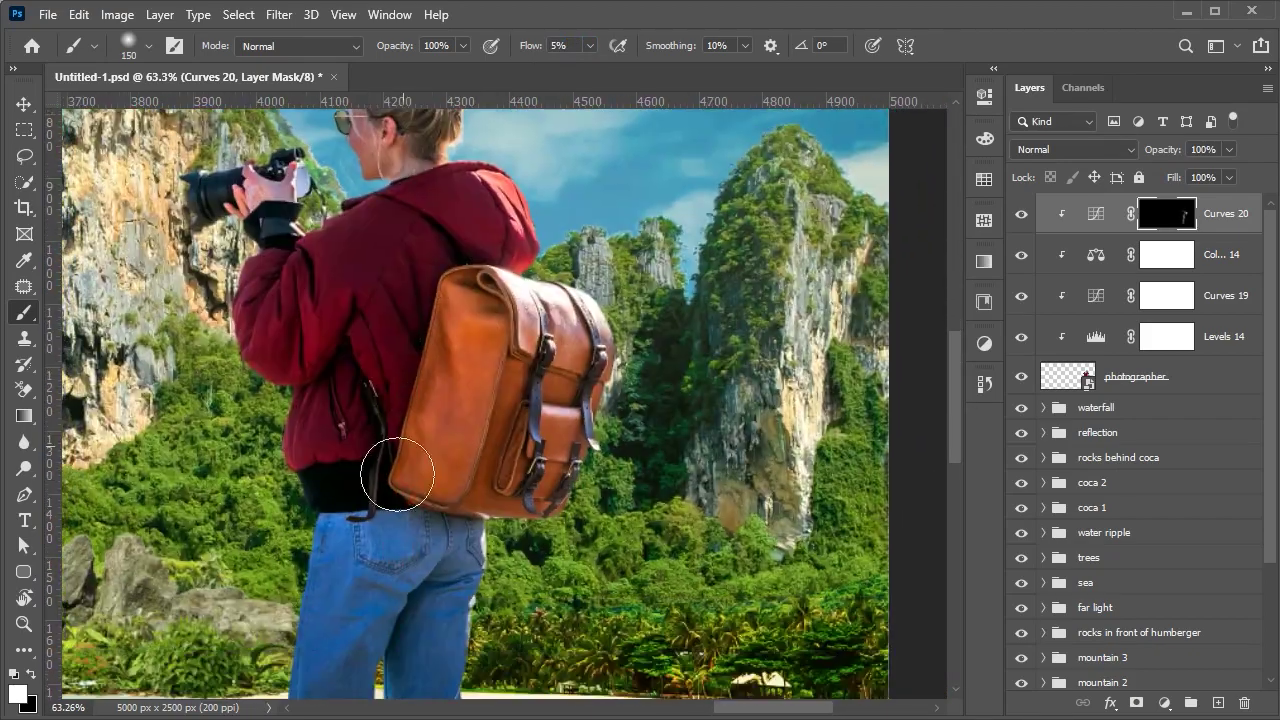
pyautogui.scroll(-1, 386, 457)
pyautogui.scroll(-2, 320, 467)
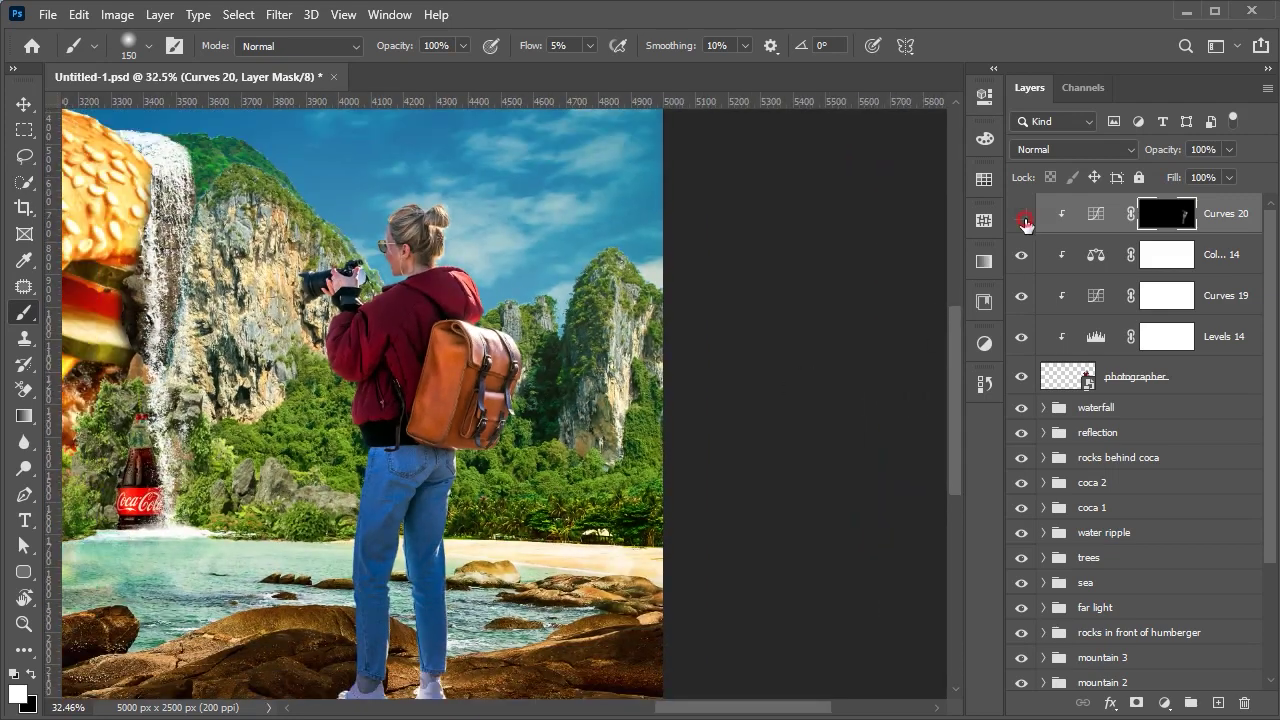
pyautogui.click(1165, 704)
pyautogui.click(1205, 466)
pyautogui.moveTo(811, 205); pyautogui.dragTo(838, 205)
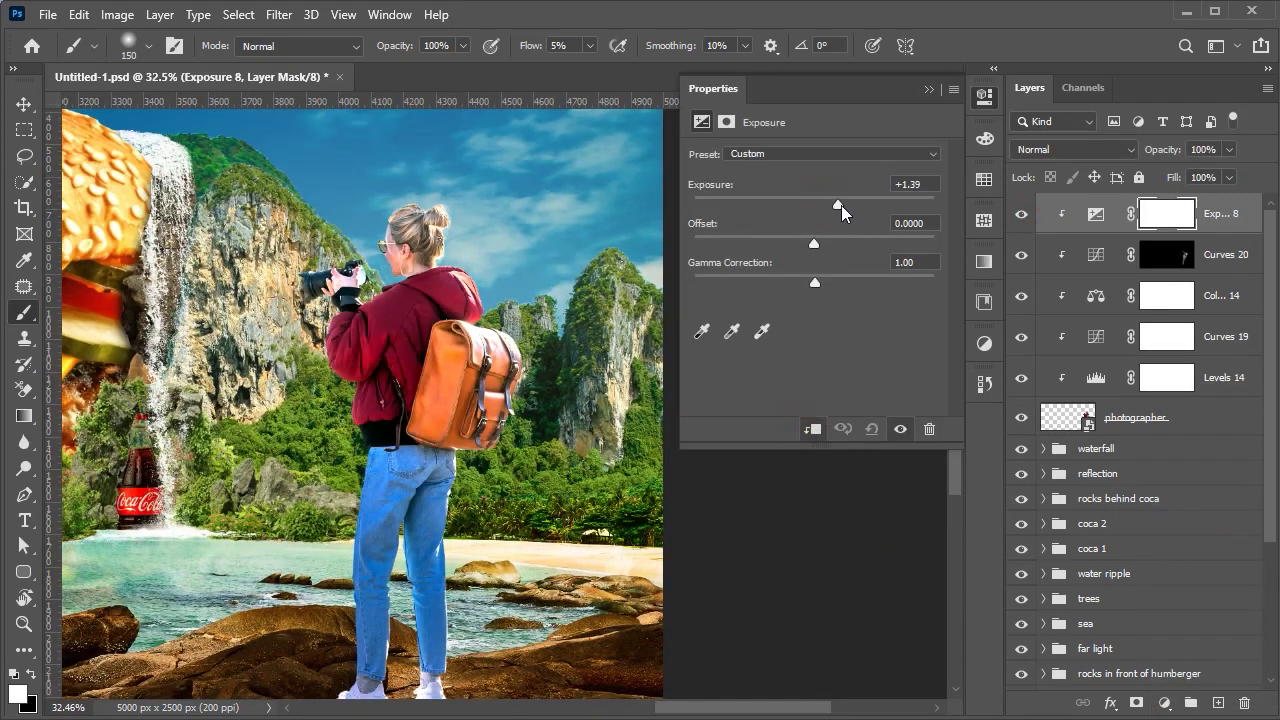
pyautogui.click(928, 90)
pyautogui.hotkey('ctrl', 'i')
# - Pan over the photographer from jacket and backpack down to her jeans and shoes
pyautogui.scroll(1, 543, 257)
pyautogui.scroll(2, 418, 204)
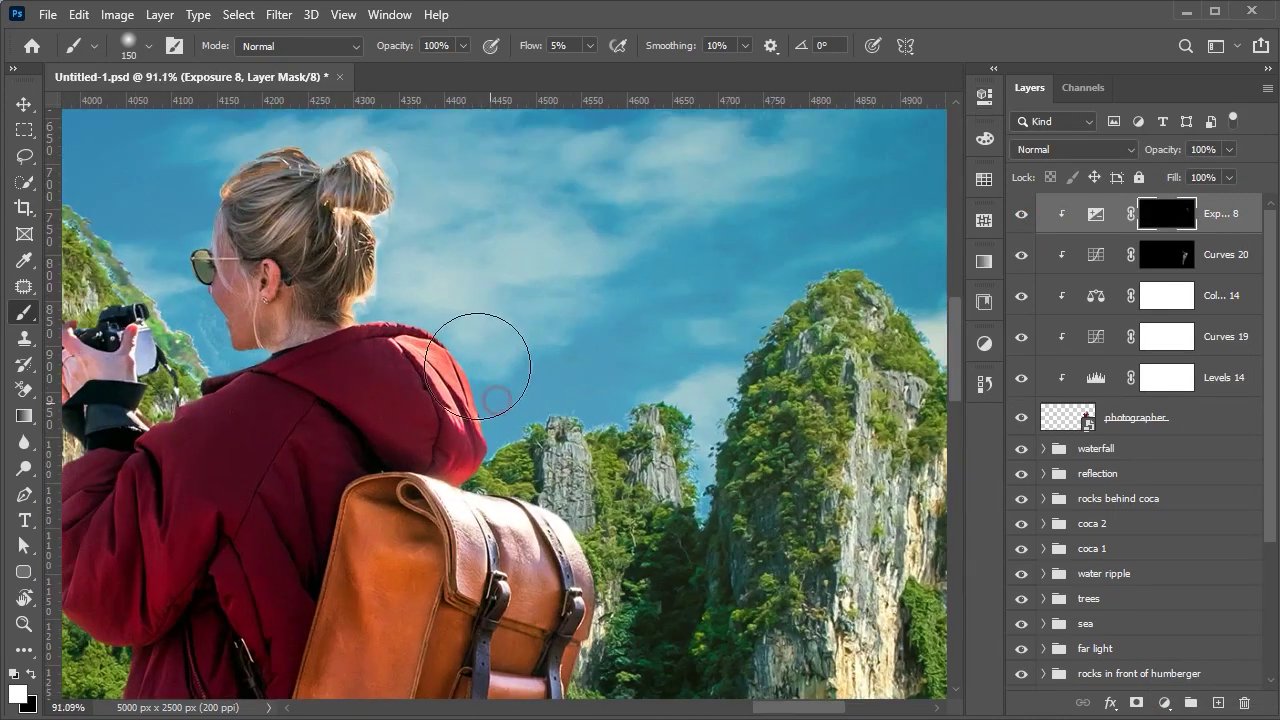
pyautogui.scroll(-2, 560, 560)
pyautogui.scroll(-2, 450, 320)
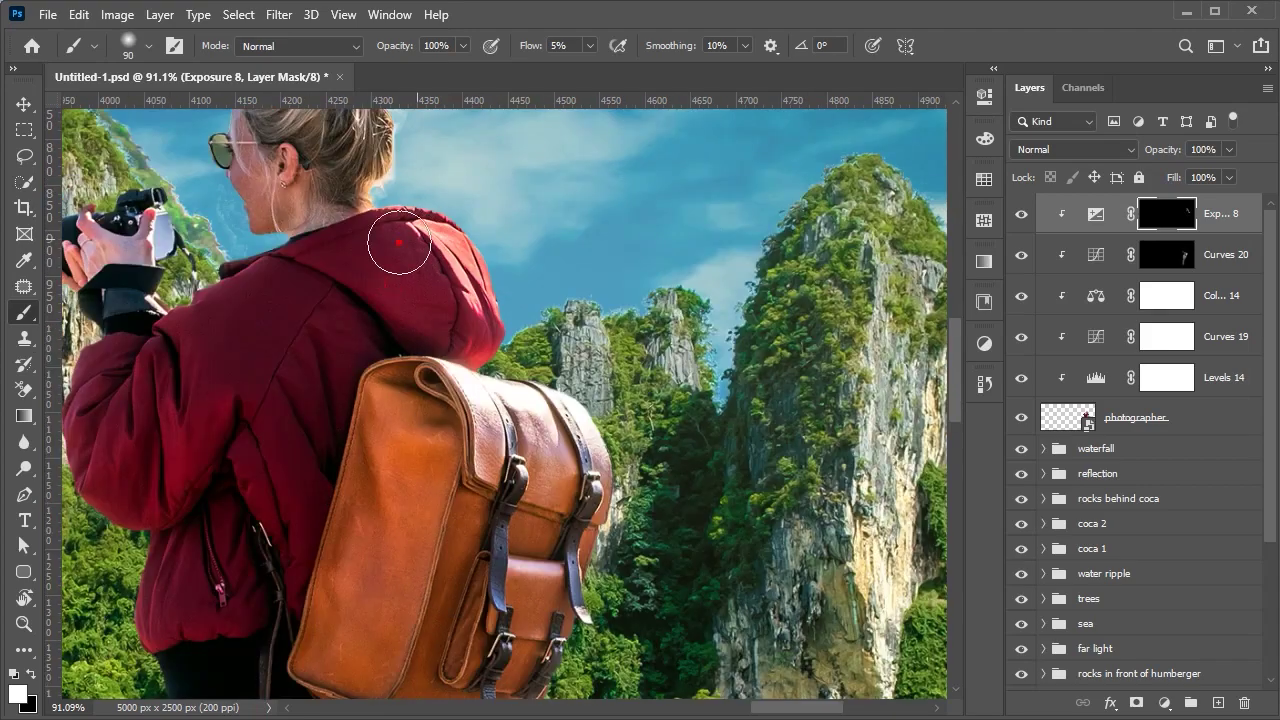
pyautogui.moveTo(543, 488); pyautogui.dragTo(505, 110)
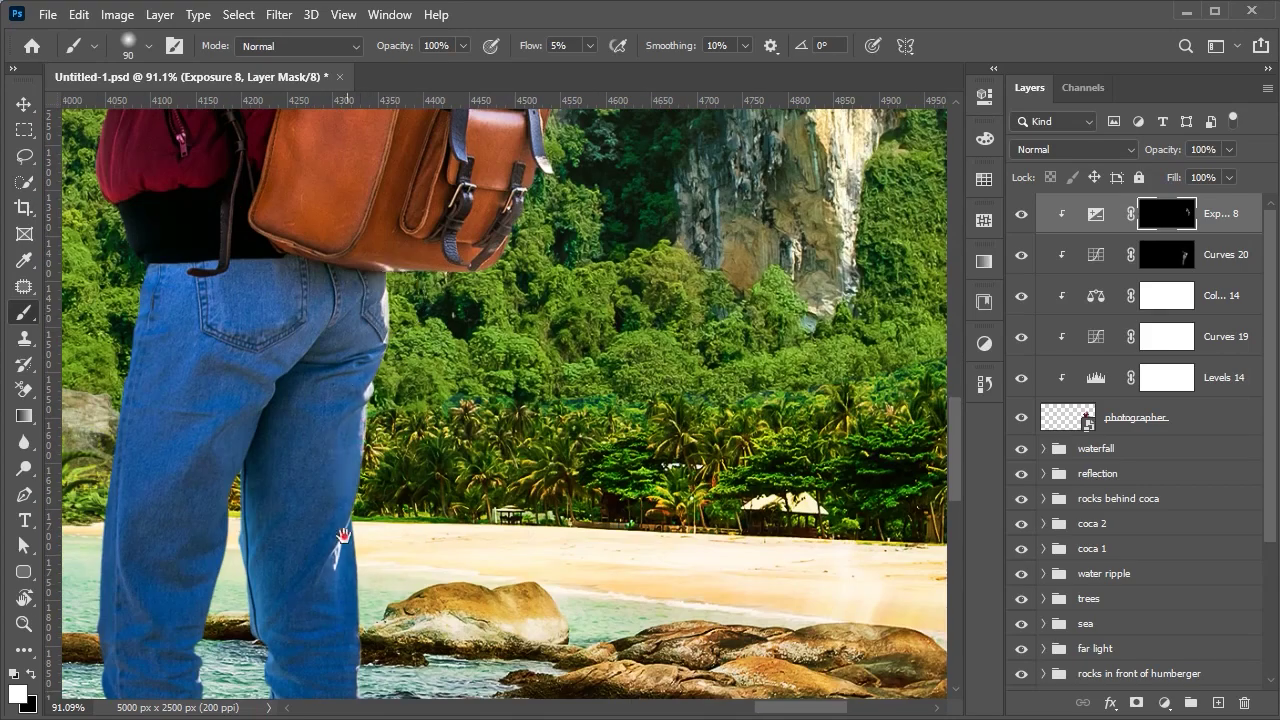
pyautogui.moveTo(346, 594); pyautogui.dragTo(380, 384)
pyautogui.moveTo(420, 657); pyautogui.dragTo(451, 487)
pyautogui.moveTo(260, 605)
pyautogui.mouseDown()
pyautogui.moveTo(294, 366)
pyautogui.moveTo(366, 545)
pyautogui.mouseUp()
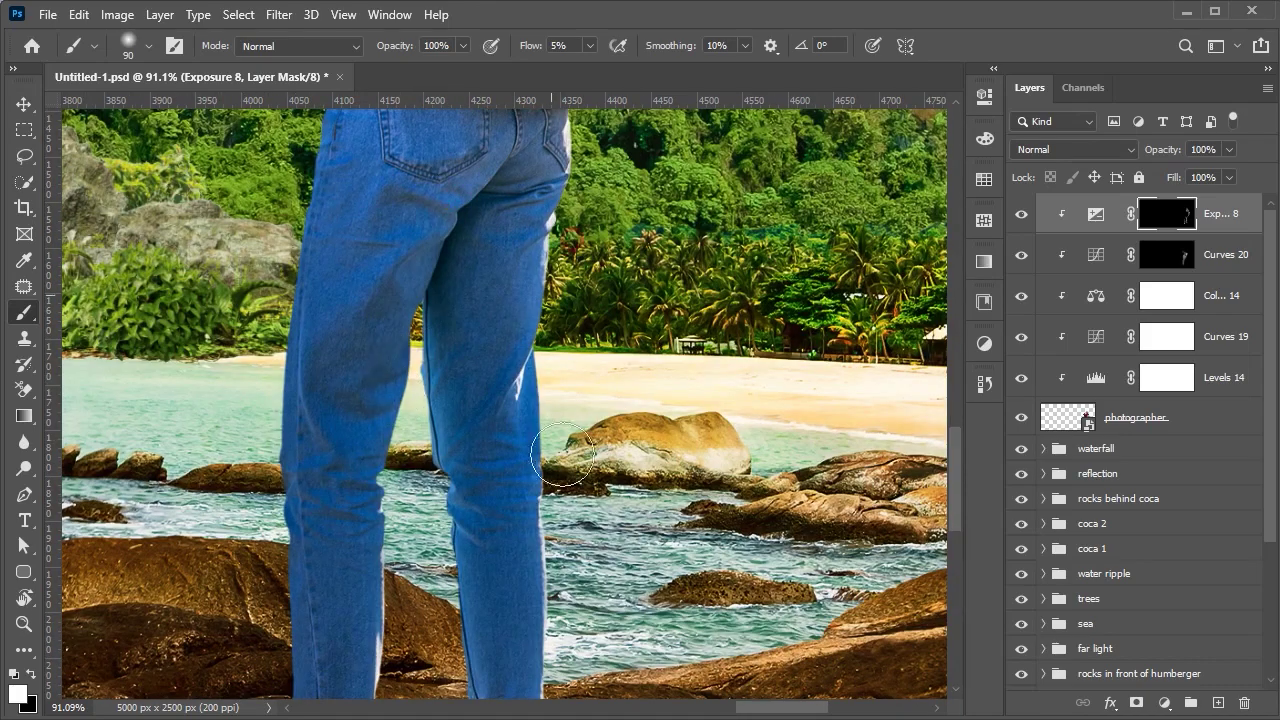
pyautogui.moveTo(572, 138); pyautogui.dragTo(522, 378)
pyautogui.scroll(-5, 690, 363)
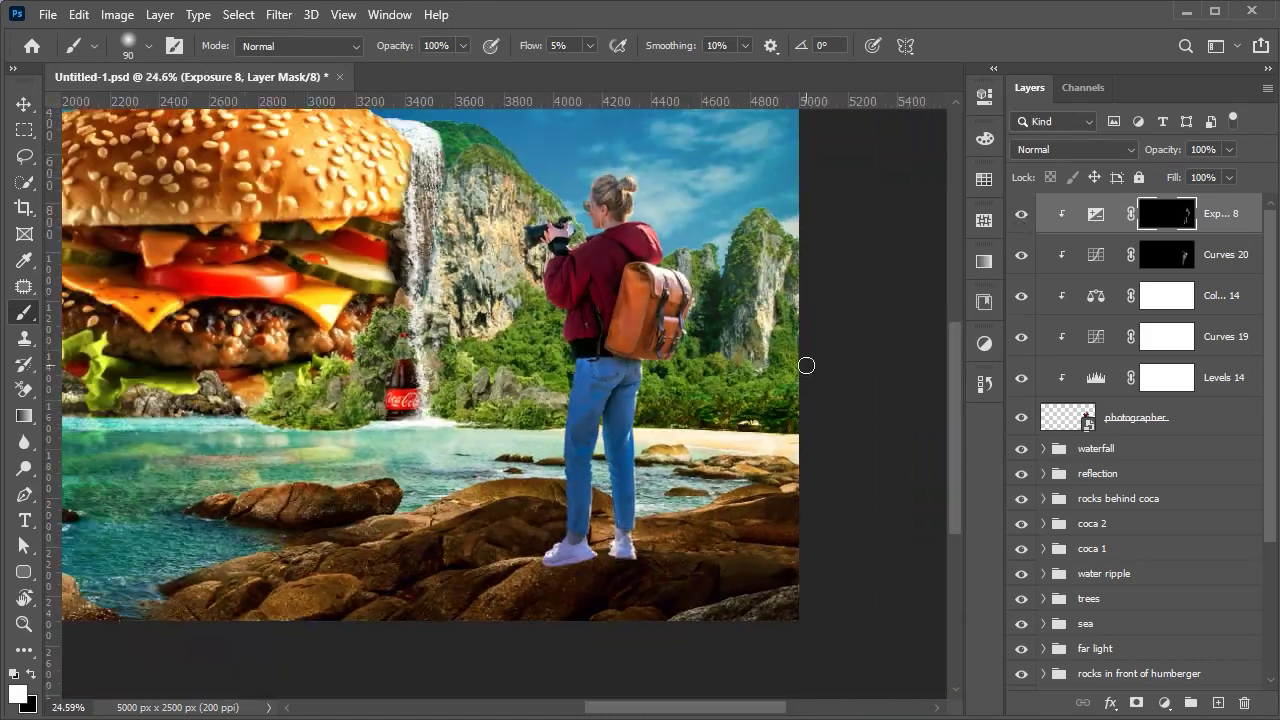
pyautogui.scroll(3, 630, 520)
pyautogui.moveTo(600, 450); pyautogui.dragTo(515, 379)
# - Add a Curves 21 layer pulled down to darken, with an inverted mask for shoe shadows
pyautogui.click(1164, 703)
pyautogui.click(1190, 446)
pyautogui.moveTo(846, 288); pyautogui.dragTo(846, 308)
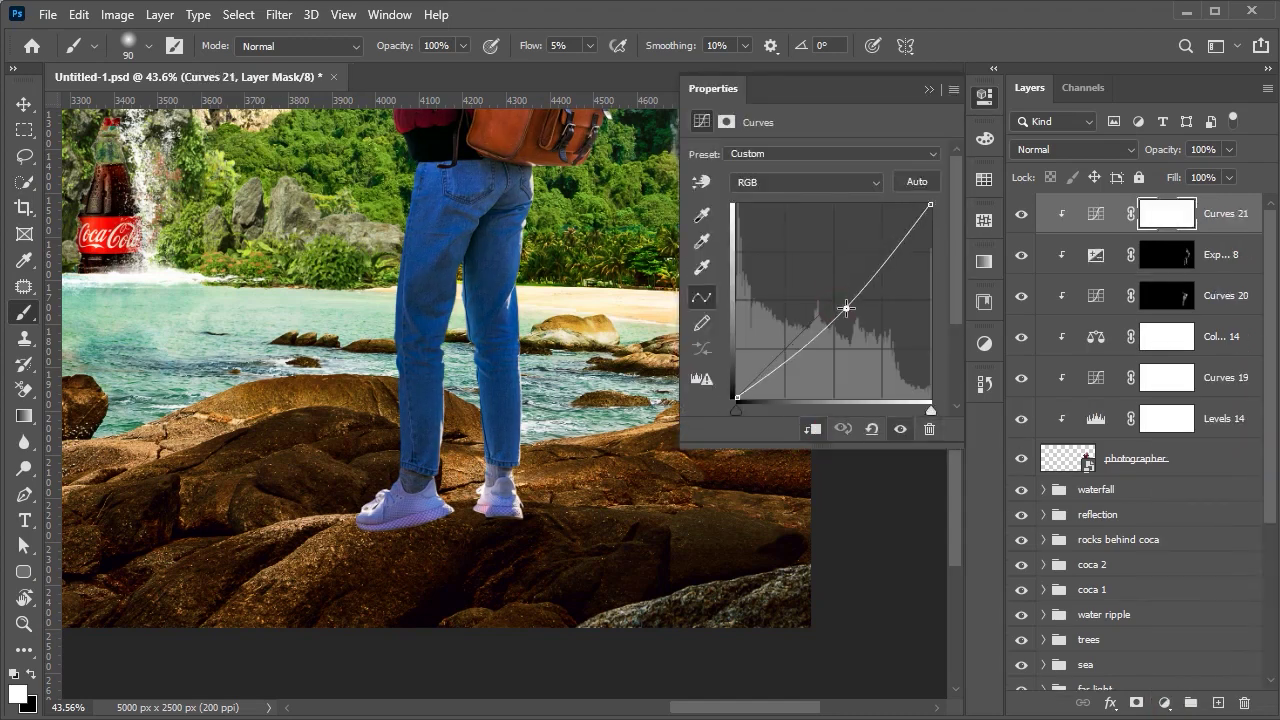
pyautogui.click(928, 89)
pyautogui.hotkey('ctrl', 'i')
pyautogui.keyDown('alt'); pyautogui.scroll(3, 370, 522); pyautogui.keyUp('alt')
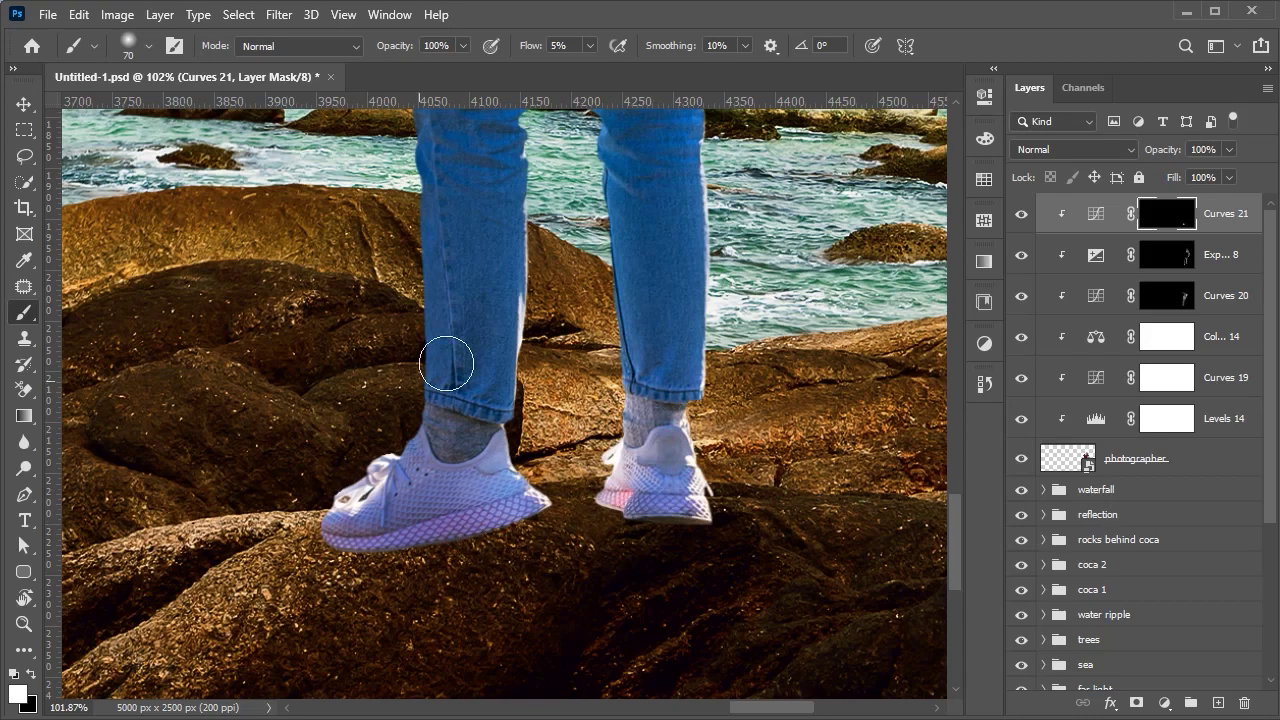
pyautogui.keyDown('alt'); pyautogui.scroll(-3, 636, 437); pyautogui.keyUp('alt')
pyautogui.keyDown('alt'); pyautogui.scroll(1, 562, 265); pyautogui.keyUp('alt')
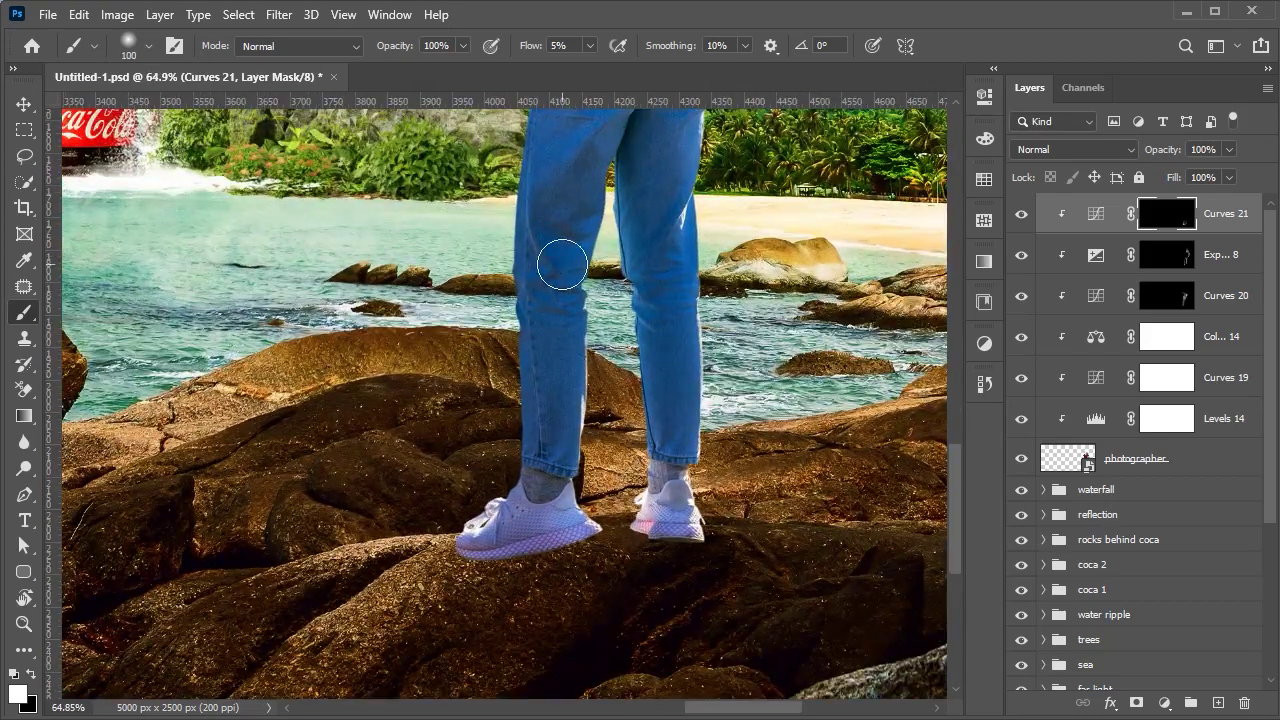
pyautogui.keyDown('alt'); pyautogui.scroll(-2, 657, 478); pyautogui.keyUp('alt')
pyautogui.keyDown('alt'); pyautogui.scroll(-2, 651, 400); pyautogui.keyUp('alt')
pyautogui.keyDown('alt'); pyautogui.scroll(2, 583, 460); pyautogui.keyUp('alt')
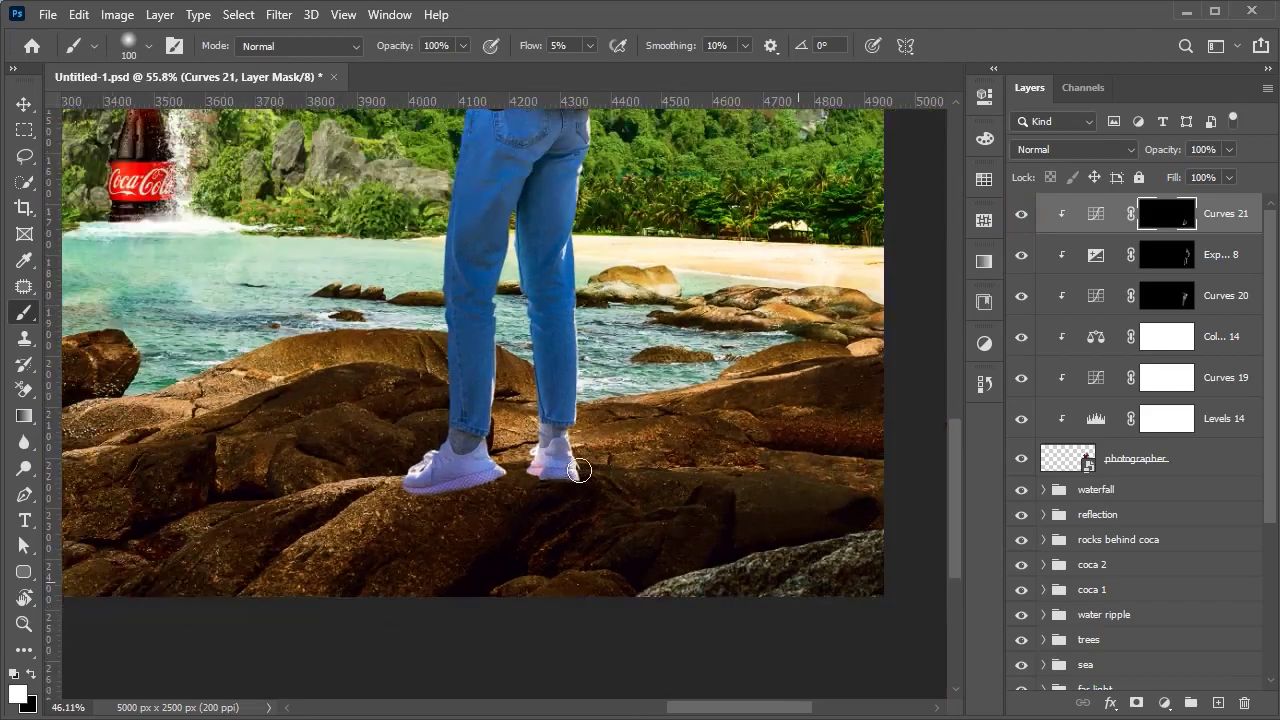
pyautogui.keyDown('alt'); pyautogui.scroll(-1, 583, 460); pyautogui.keyUp('alt')
# - Add a Hue/Saturation 1 layer with Colorize turned on to tint the photographer
pyautogui.click(1163, 710)
pyautogui.click(1120, 518)
pyautogui.click(795, 336)
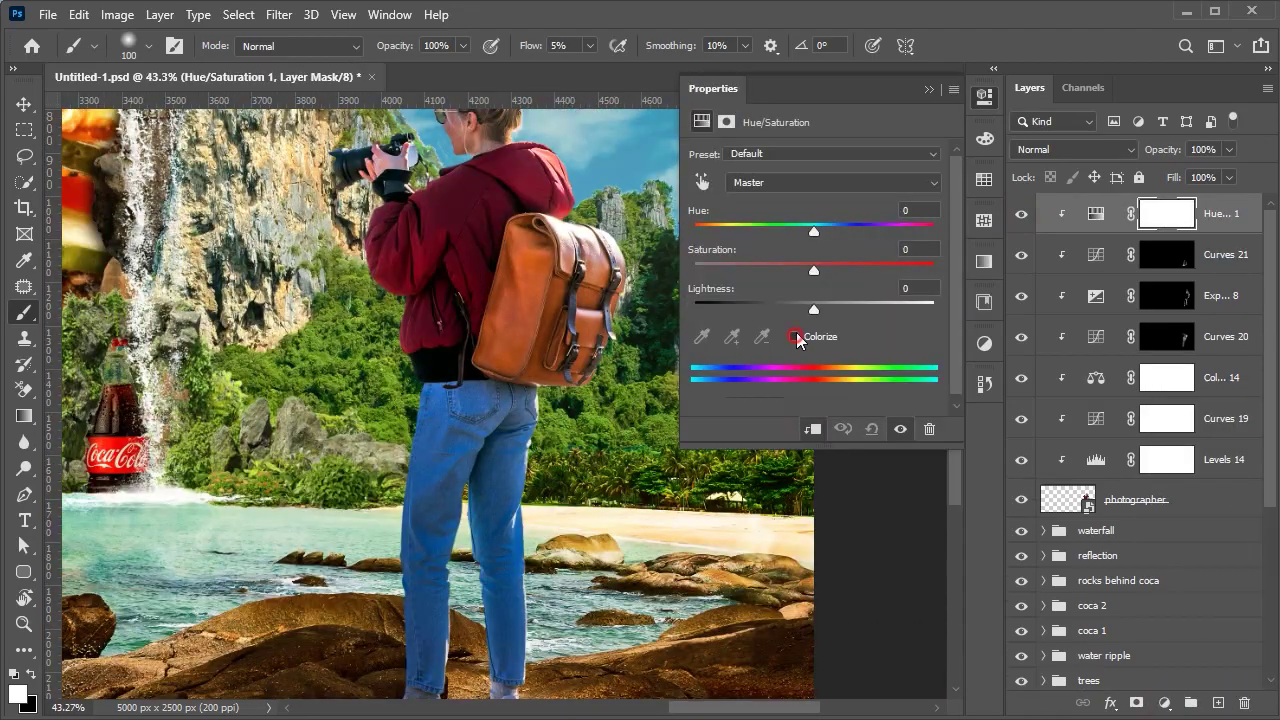
# - Colorize the Hue/Saturation tint to warm orange with Hue 36 and Saturation 93
pyautogui.moveTo(754, 270); pyautogui.dragTo(871, 270)
pyautogui.moveTo(695, 232); pyautogui.dragTo(717, 232)
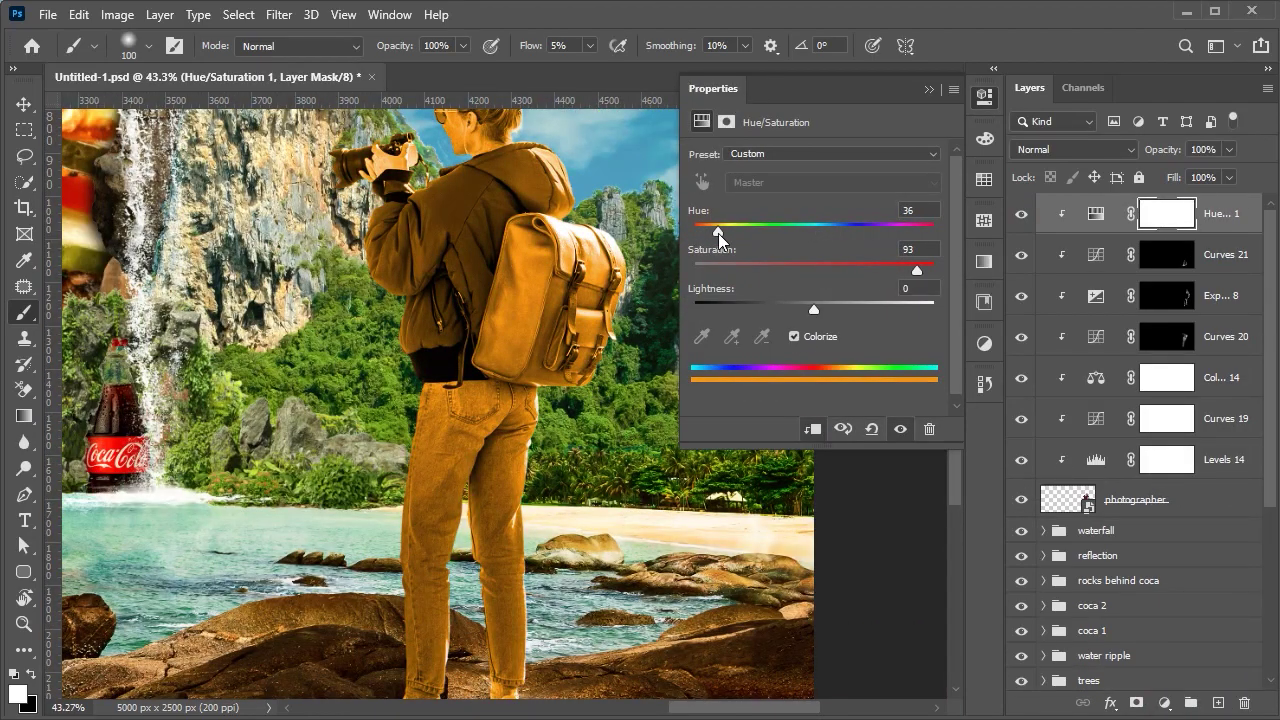
pyautogui.moveTo(813, 309); pyautogui.dragTo(826, 309)
pyautogui.click(984, 97)
# - Invert the tint mask and brush the orange glow onto the photographer's edge
pyautogui.hotkey('ctrl', 'i')
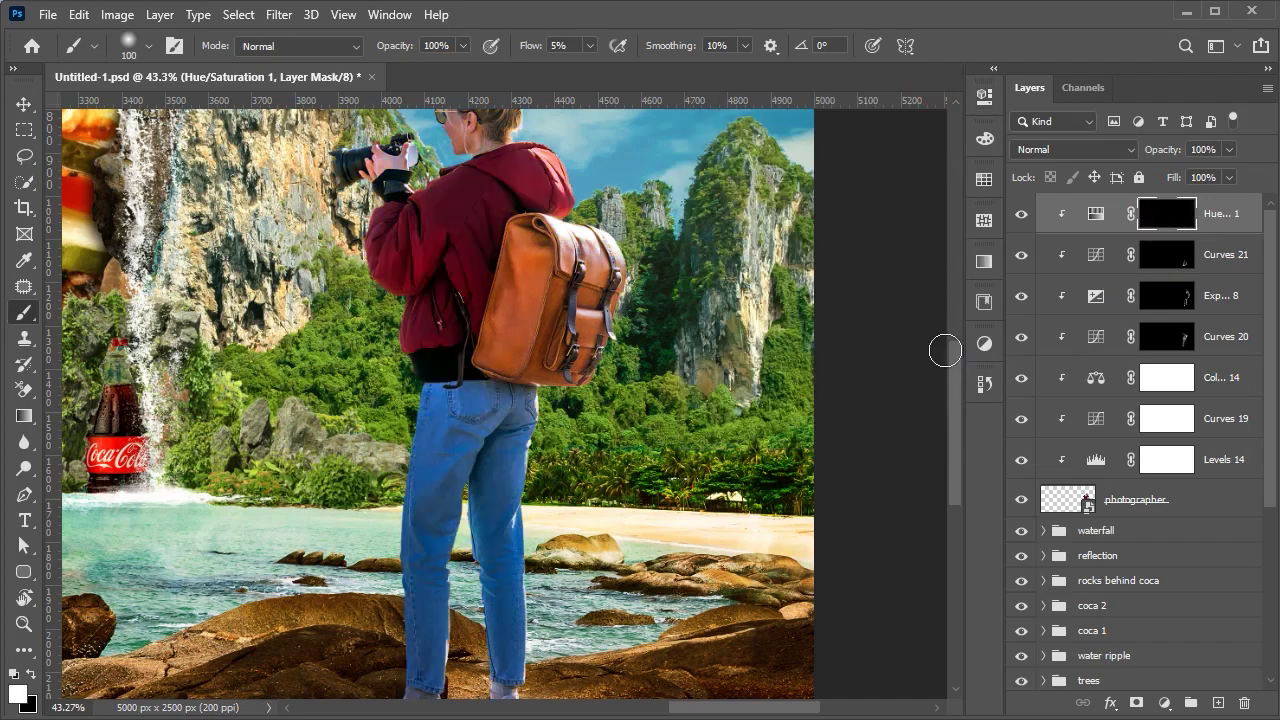
pyautogui.keyDown('alt'); pyautogui.scroll(2, 600, 380); pyautogui.keyUp('alt')
pyautogui.keyDown('alt'); pyautogui.scroll(2, 478, 286); pyautogui.keyUp('alt')
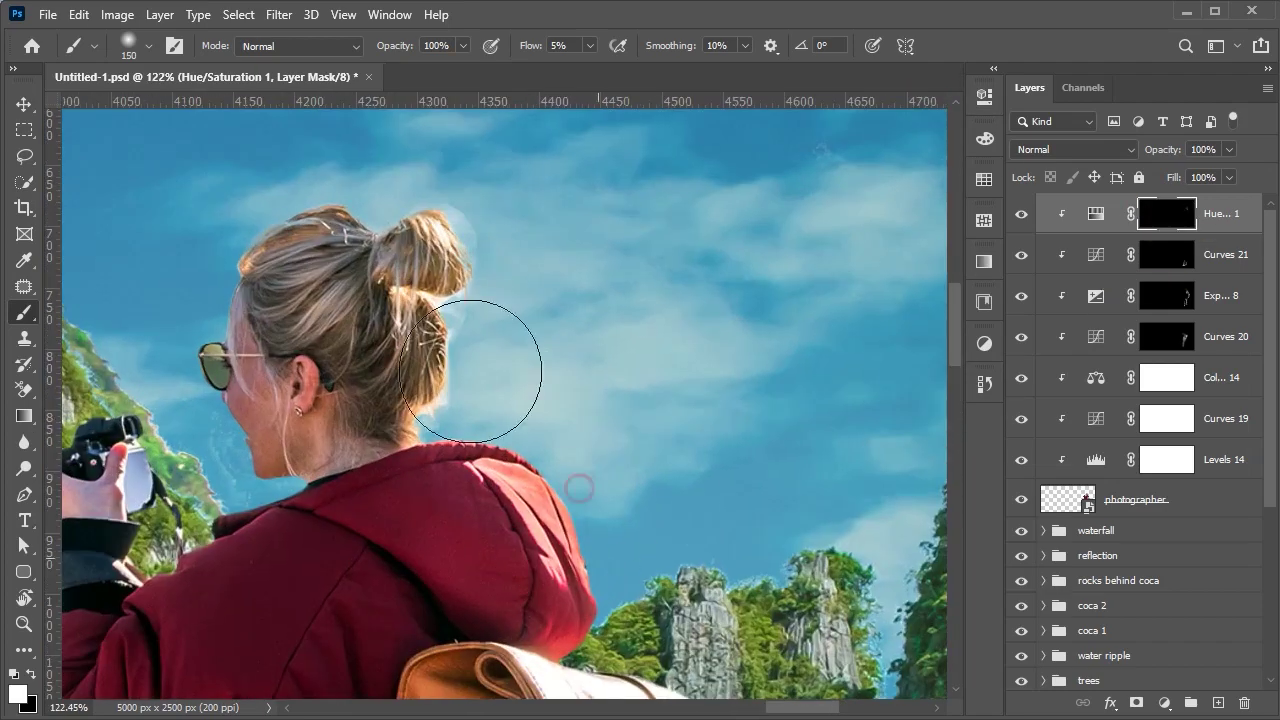
pyautogui.moveTo(571, 486); pyautogui.dragTo(640, 560)
pyautogui.scroll(-1, 480, 277)
pyautogui.keyDown('alt'); pyautogui.scroll(-3, 521, 583); pyautogui.keyUp('alt')
pyautogui.scroll(-5, 521, 583)
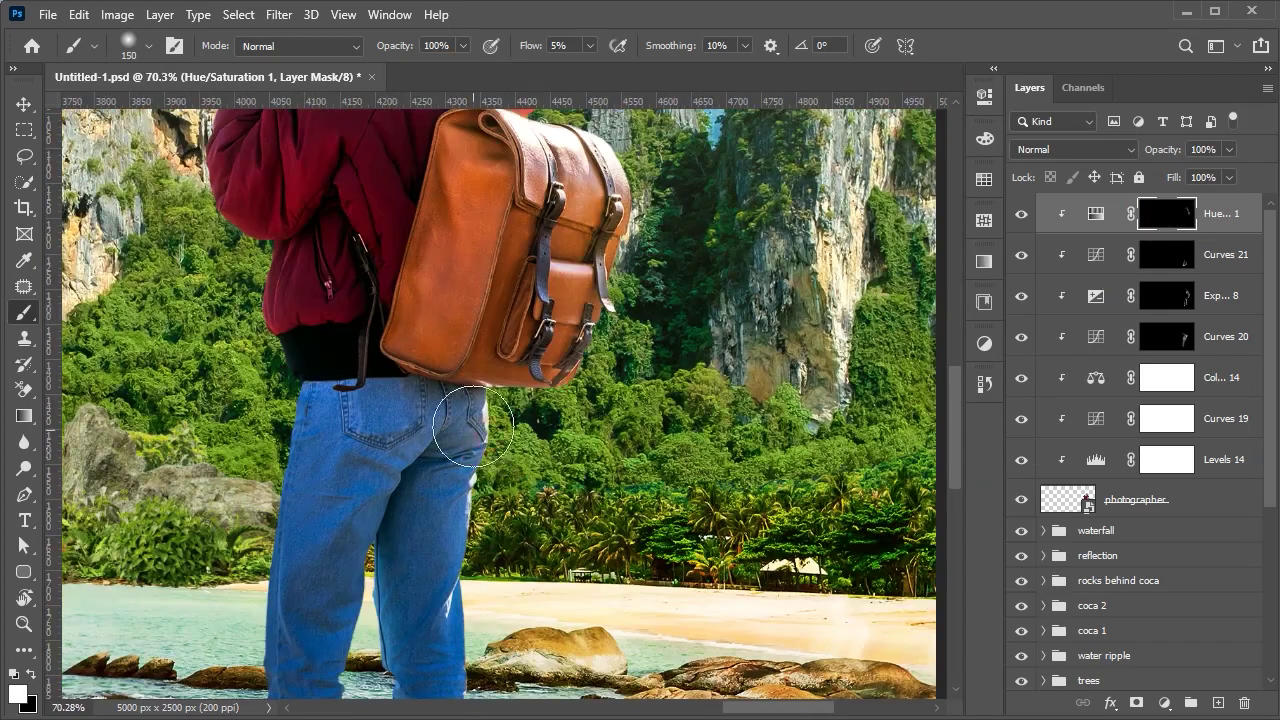
pyautogui.scroll(-3, 500, 523)
pyautogui.scroll(-3, 542, 512)
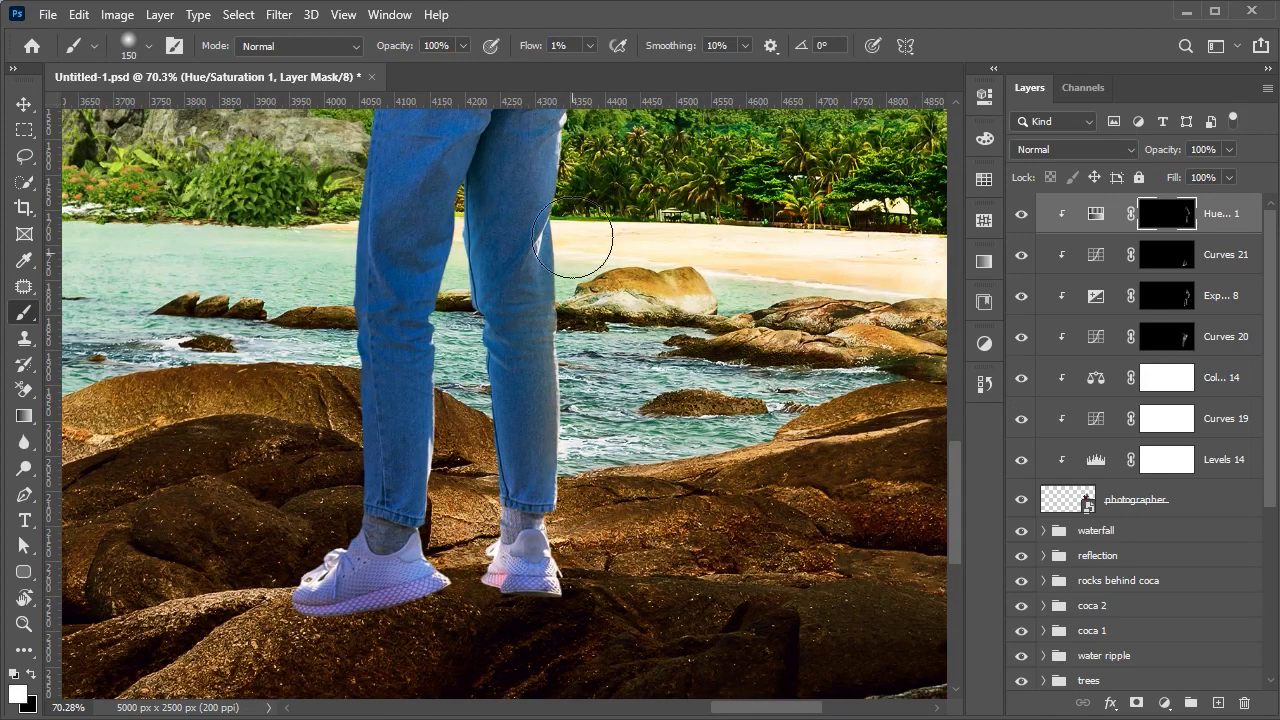
pyautogui.scroll(3, 537, 350)
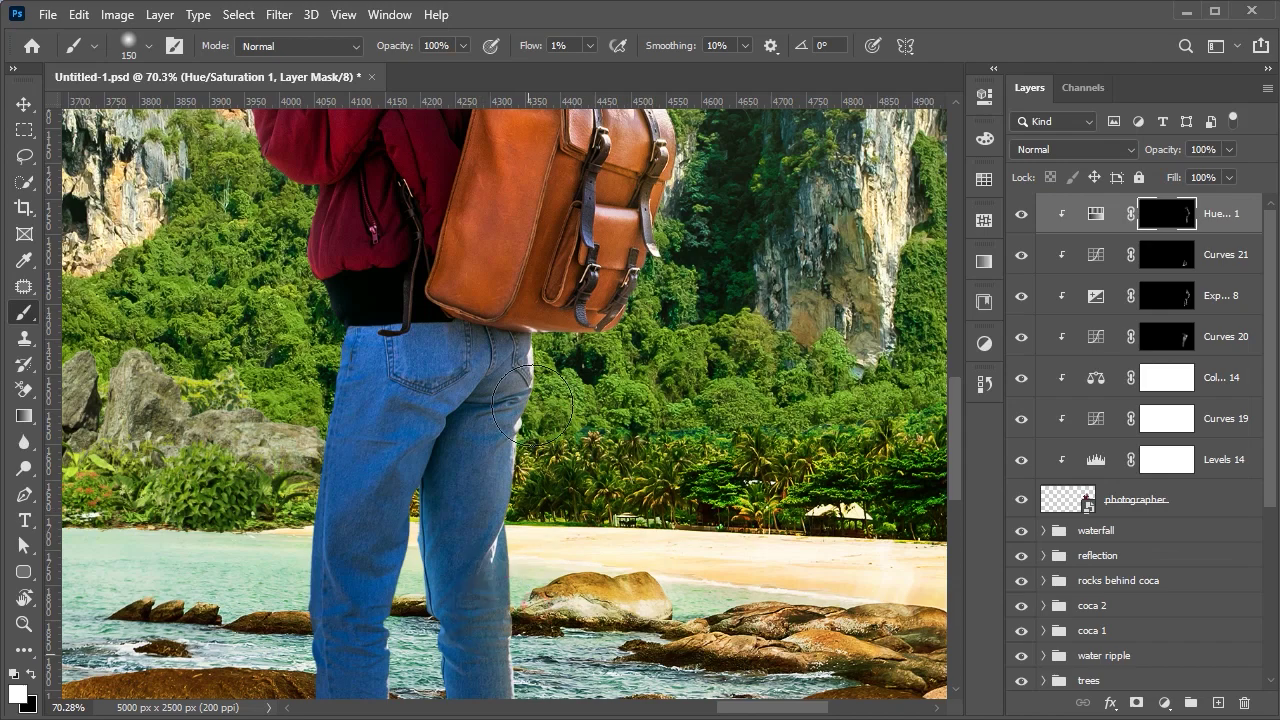
pyautogui.scroll(3, 558, 585)
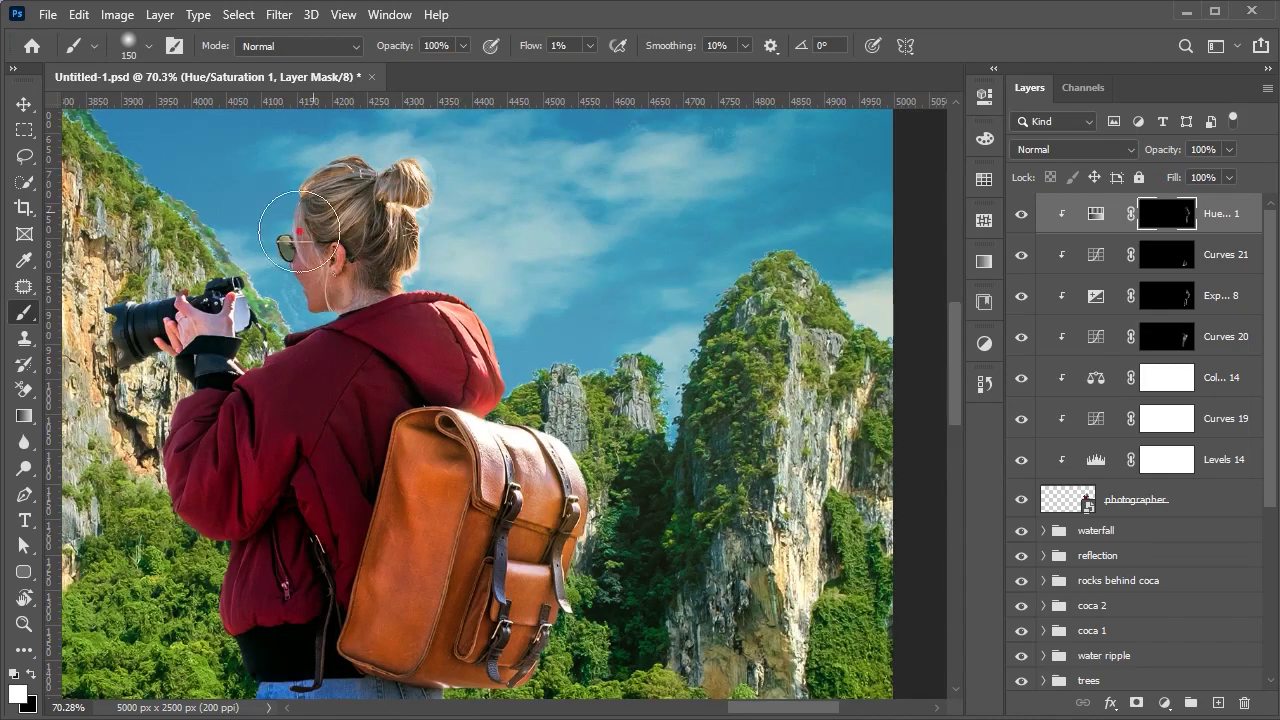
# - Pen-trace the inner jeans between her legs and make it a 0.5 px feathered selection
pyautogui.hotkey('ctrl', '0')
pyautogui.scroll(5, 457, 400)
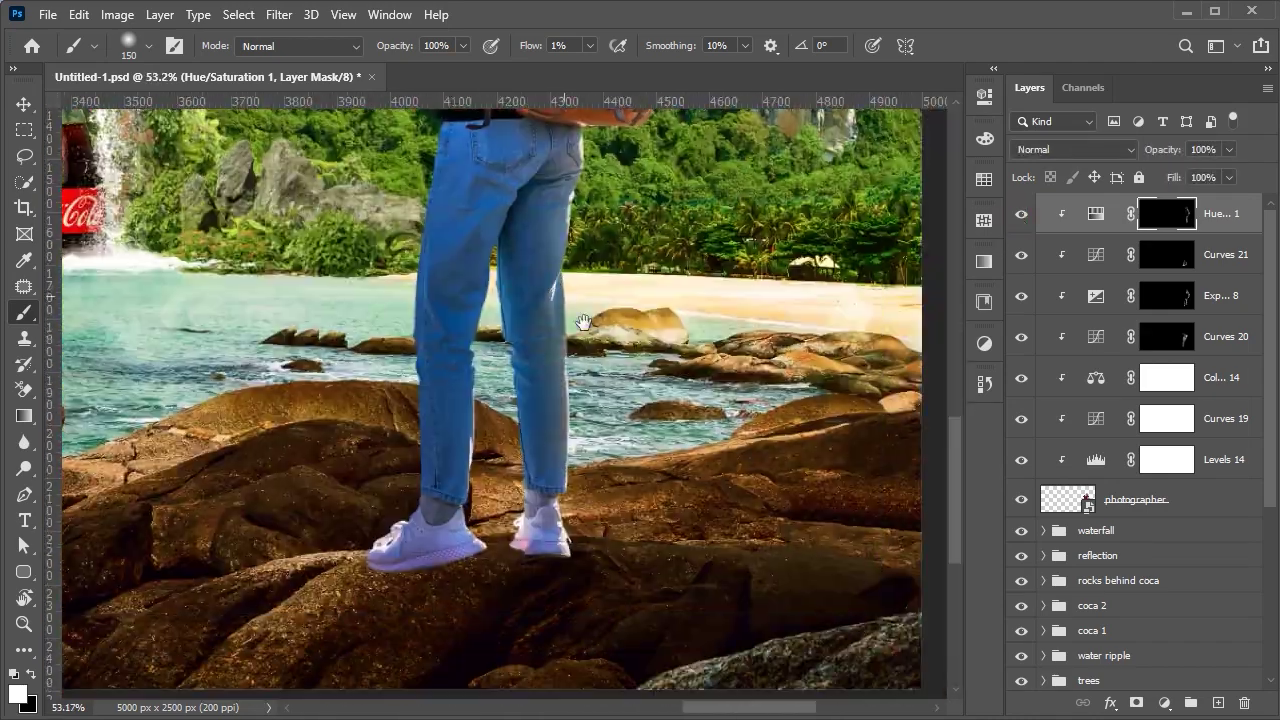
pyautogui.press('p')
pyautogui.scroll(2, 540, 470)
pyautogui.scroll(1, 540, 470)
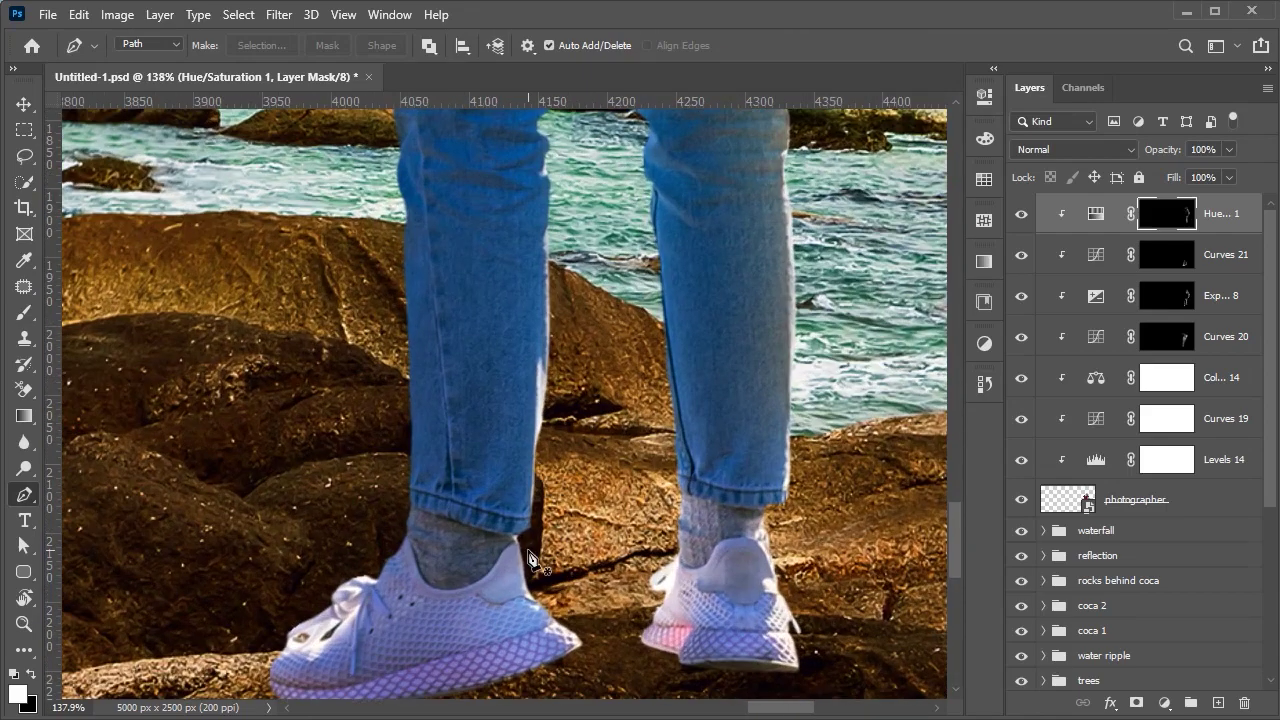
pyautogui.scroll(5, 568, 247)
pyautogui.scroll(2, 580, 452)
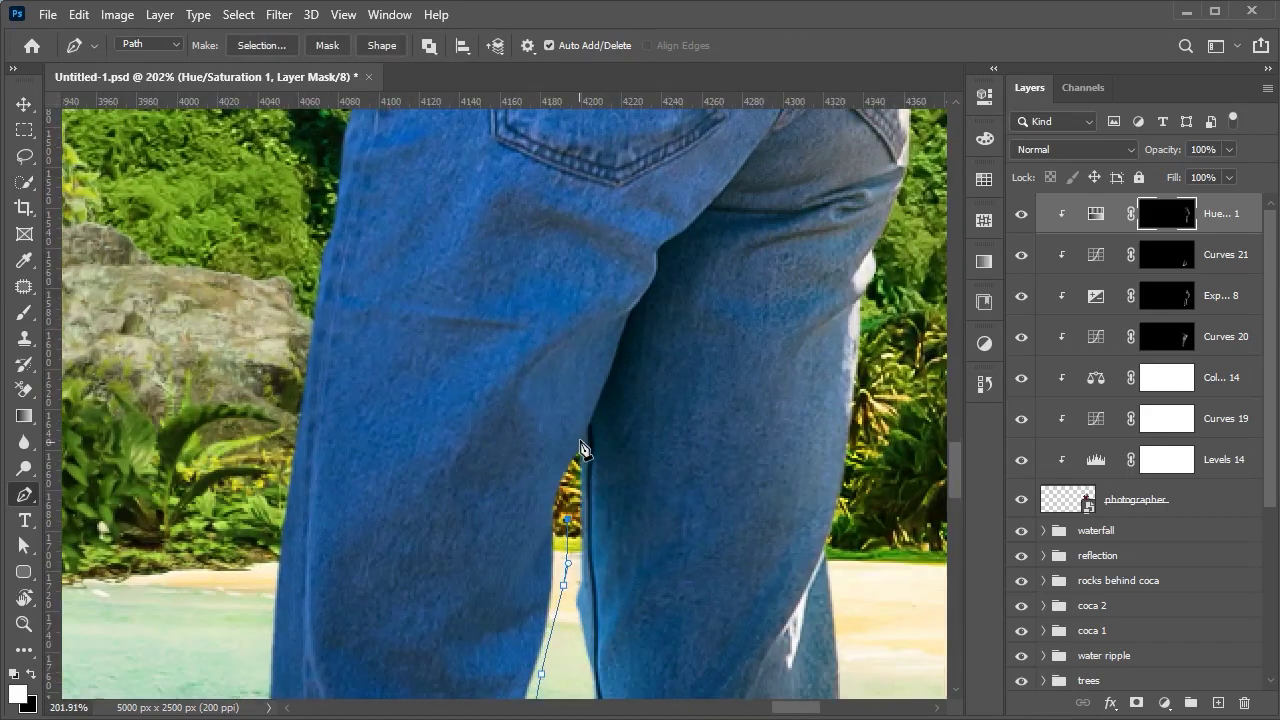
pyautogui.scroll(2, 540, 405)
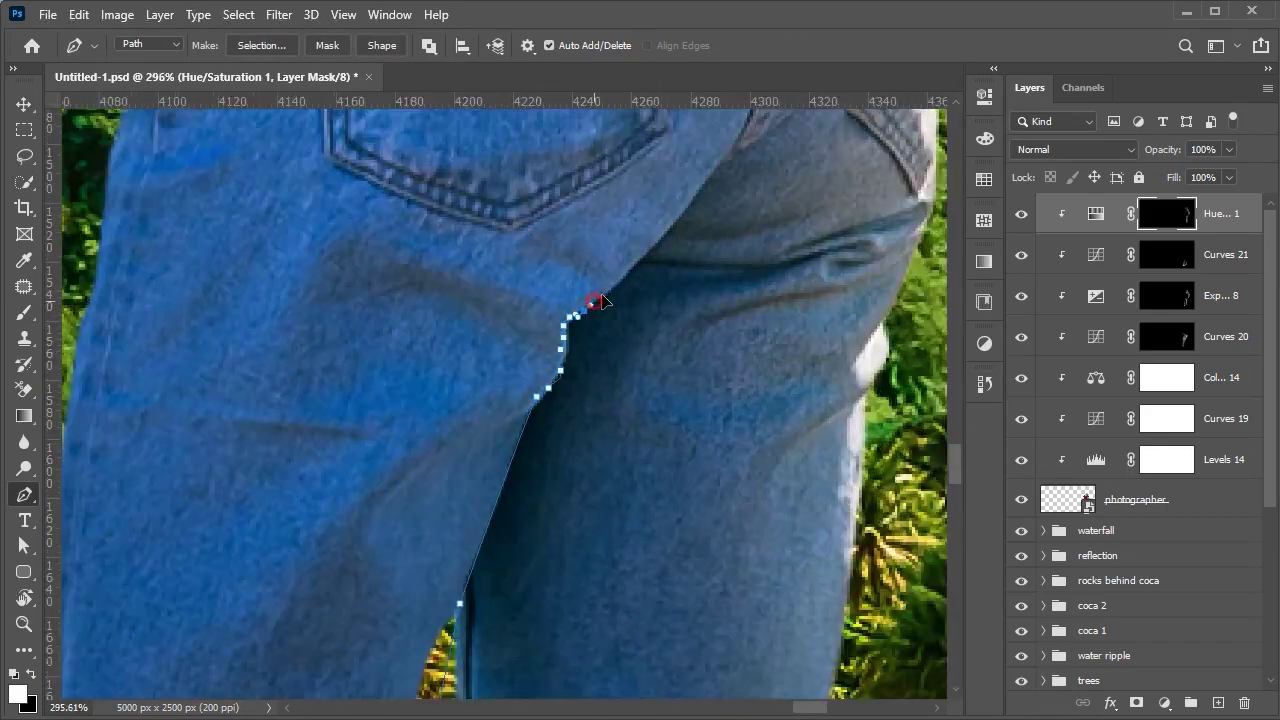
pyautogui.scroll(-3, 646, 346)
pyautogui.scroll(-3, 510, 330)
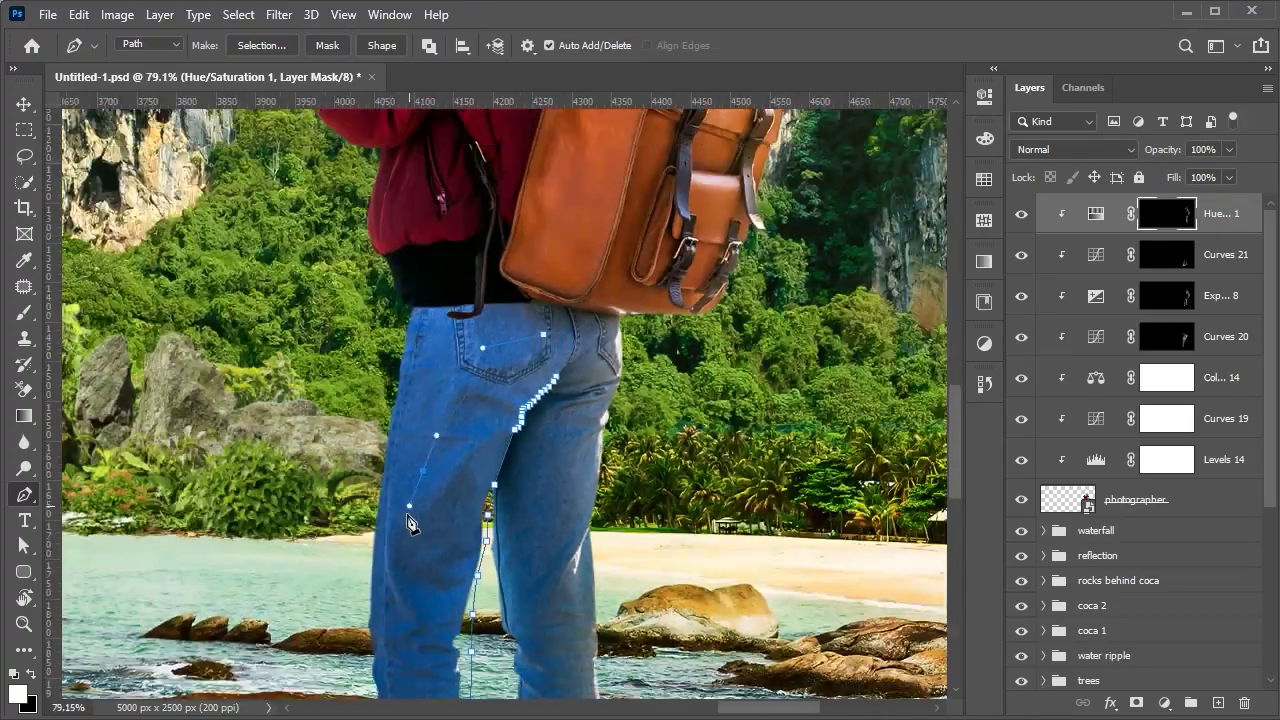
pyautogui.scroll(-5, 460, 470)
pyautogui.scroll(4, 460, 485)
pyautogui.click(261, 45)
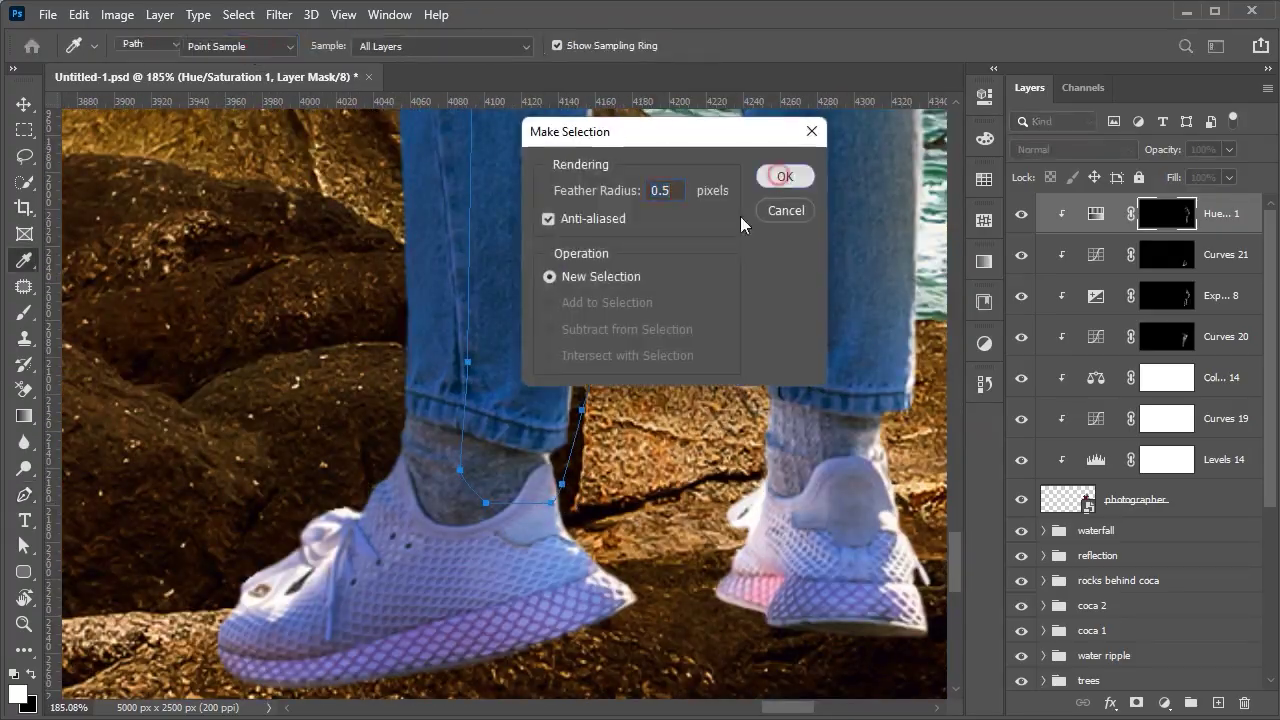
pyautogui.click(783, 174)
pyautogui.scroll(-4, 500, 400)
# - Paint the warm glow inside the inner-leg selection on the mask
pyautogui.press('b')
pyautogui.scroll(1, 520, 380)
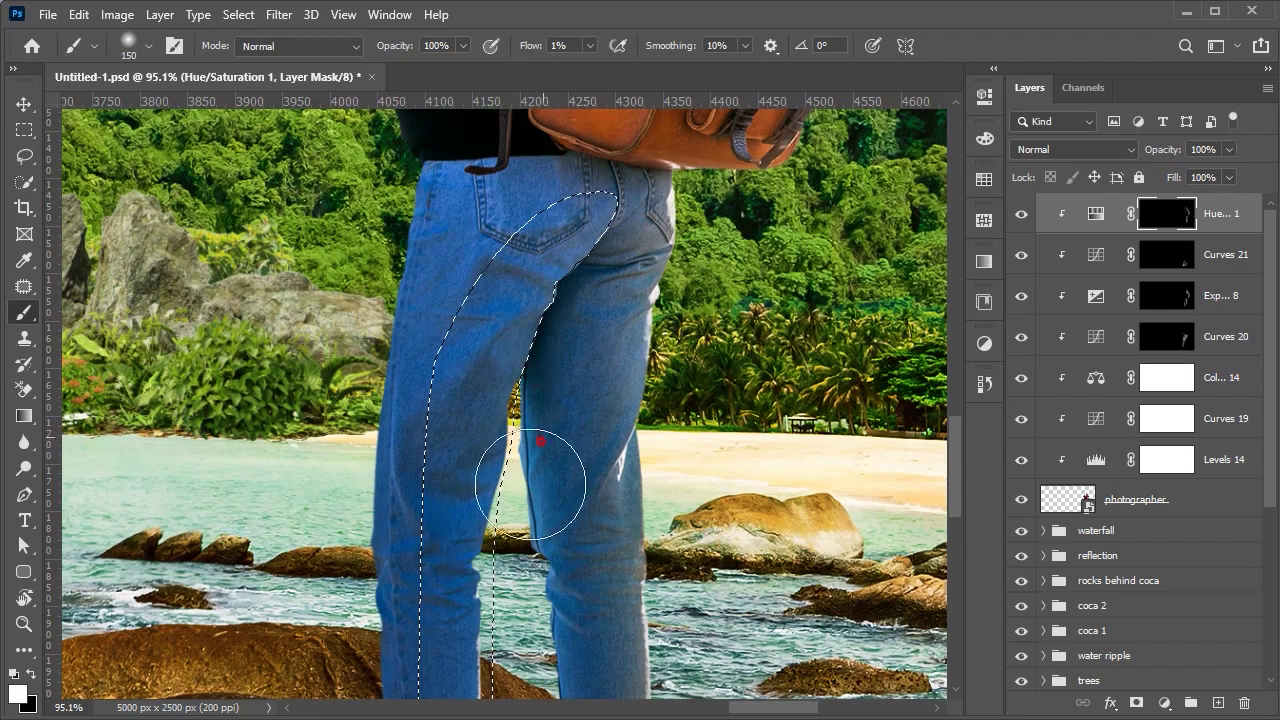
pyautogui.scroll(-2, 545, 370)
pyautogui.scroll(-2, 545, 420)
pyautogui.scroll(2, 550, 460)
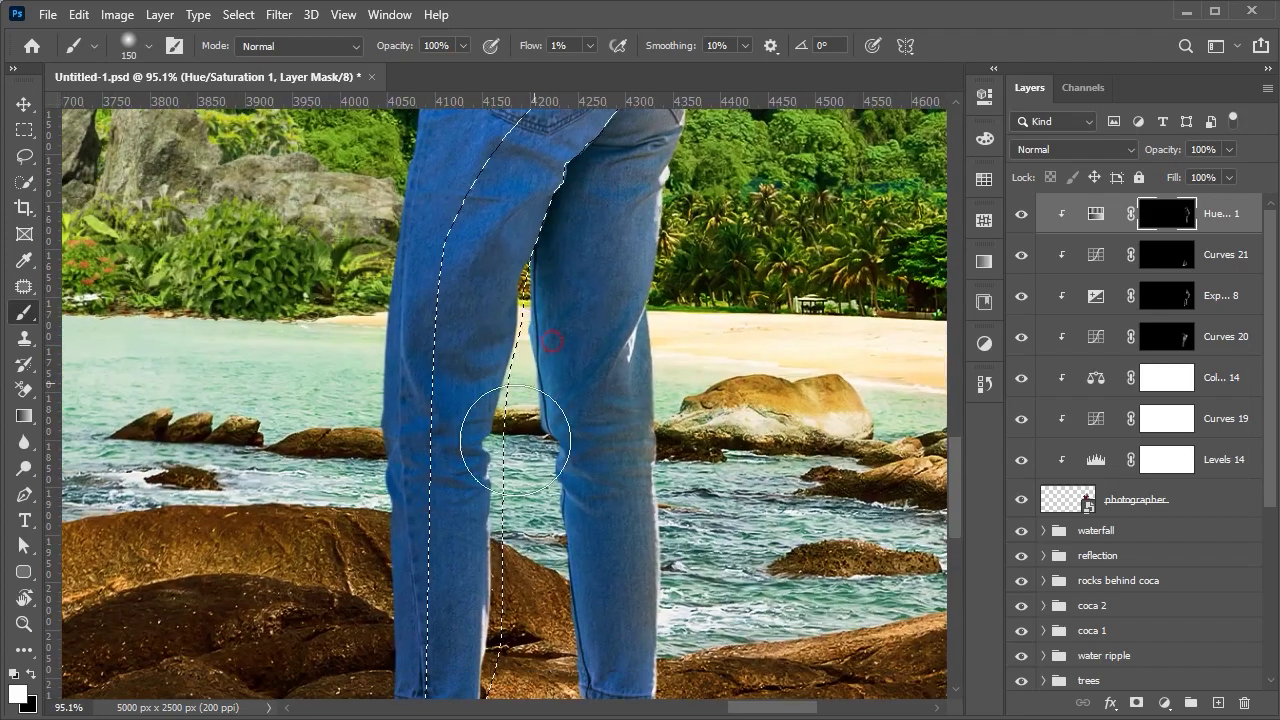
pyautogui.scroll(2, 530, 440)
pyautogui.scroll(2, 506, 410)
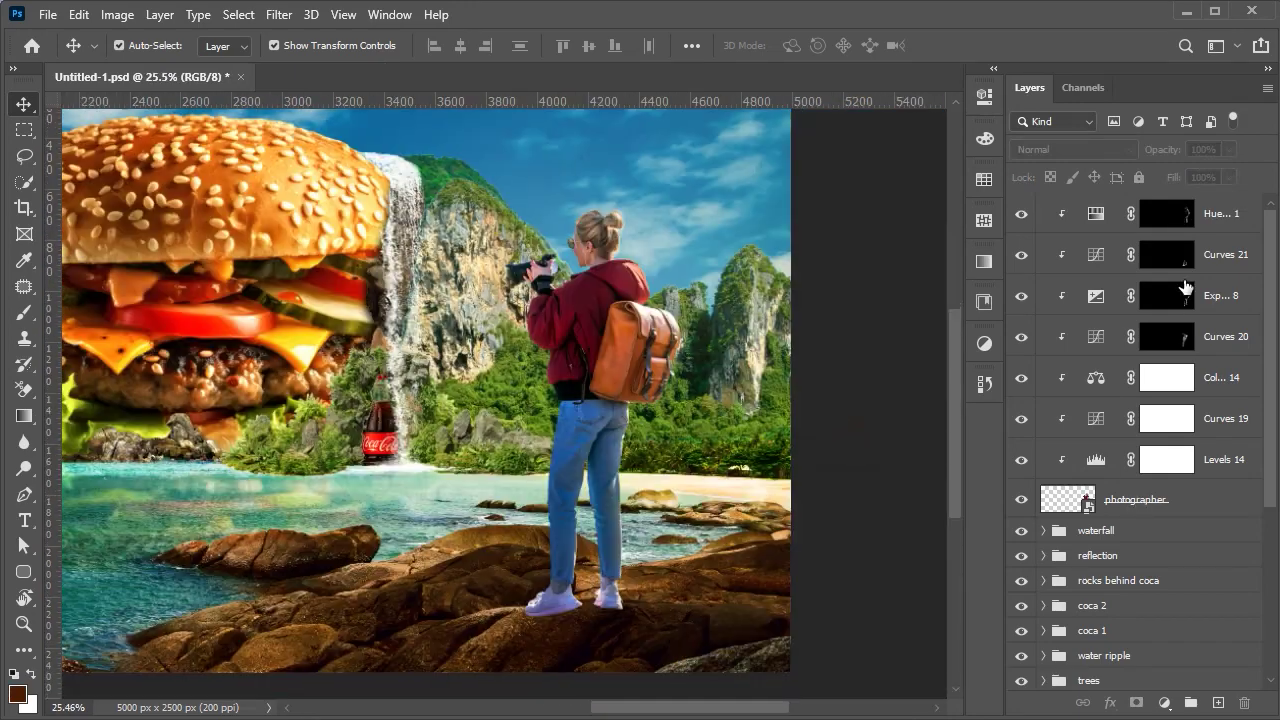
# - Add a Color Lookup above the Hue/Saturation layer and choose the FallColors.look 3DLUT
pyautogui.click(1222, 213)
pyautogui.click(1165, 703)
pyautogui.click(1200, 620)
pyautogui.click(852, 157)
pyautogui.click(850, 243)
pyautogui.click(1021, 215)
pyautogui.click(860, 156)
pyautogui.press('Down')
pyautogui.press('Down')
pyautogui.press('Down')
pyautogui.press('Down')
pyautogui.press('Down')
pyautogui.press('Down')
pyautogui.press('Down')
pyautogui.click(1021, 214)
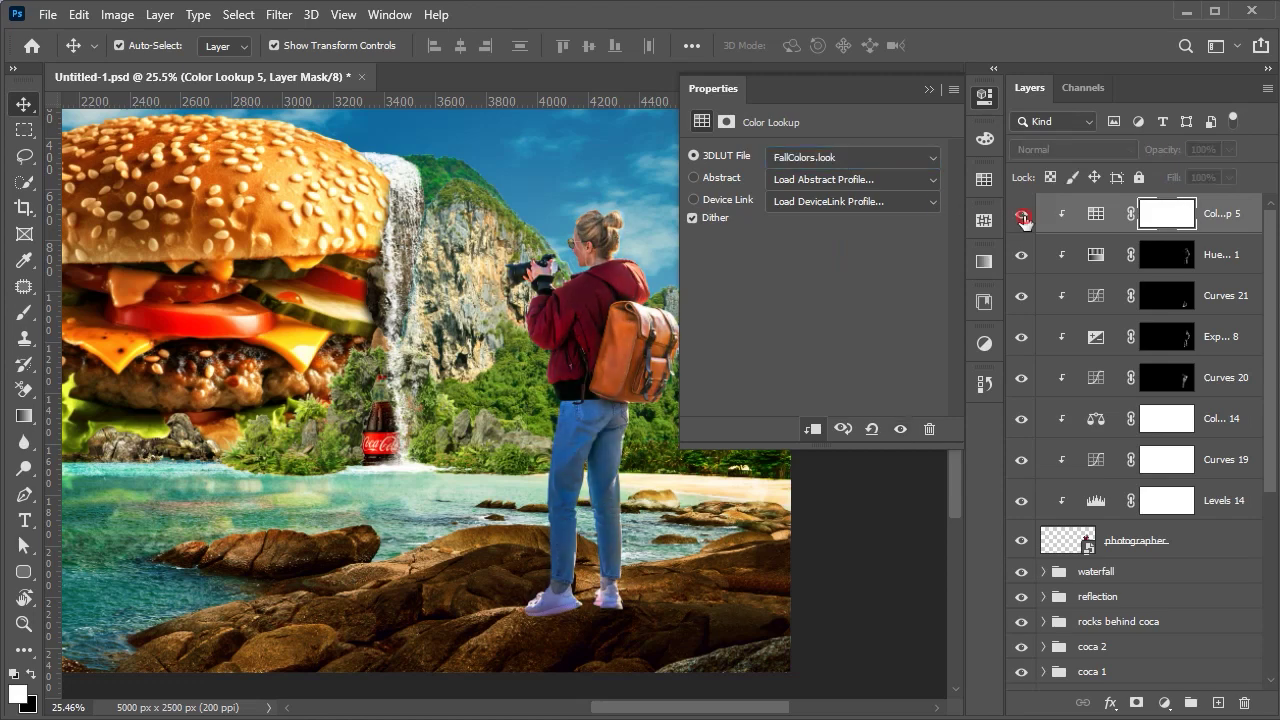
# - Lower the Color Lookup opacity to 41% and close its settings
pyautogui.click(1096, 213)
pyautogui.press('4')
pyautogui.press('1')
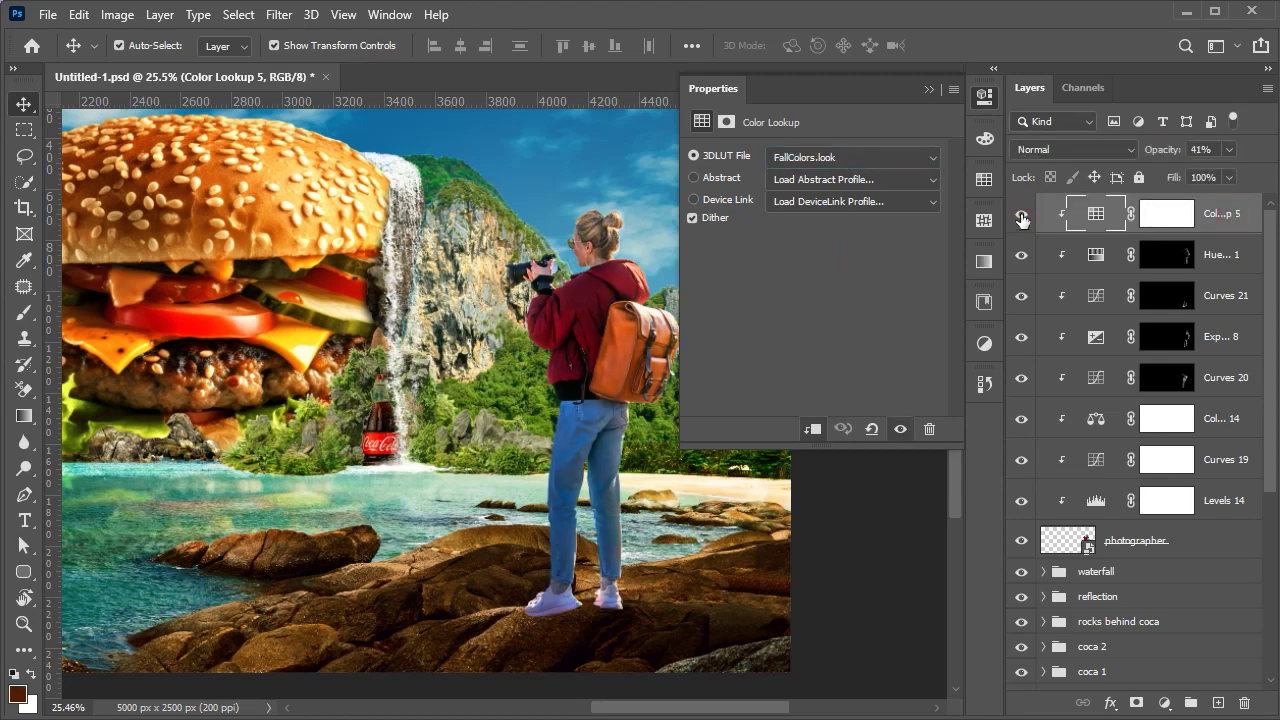
pyautogui.click(1021, 215)
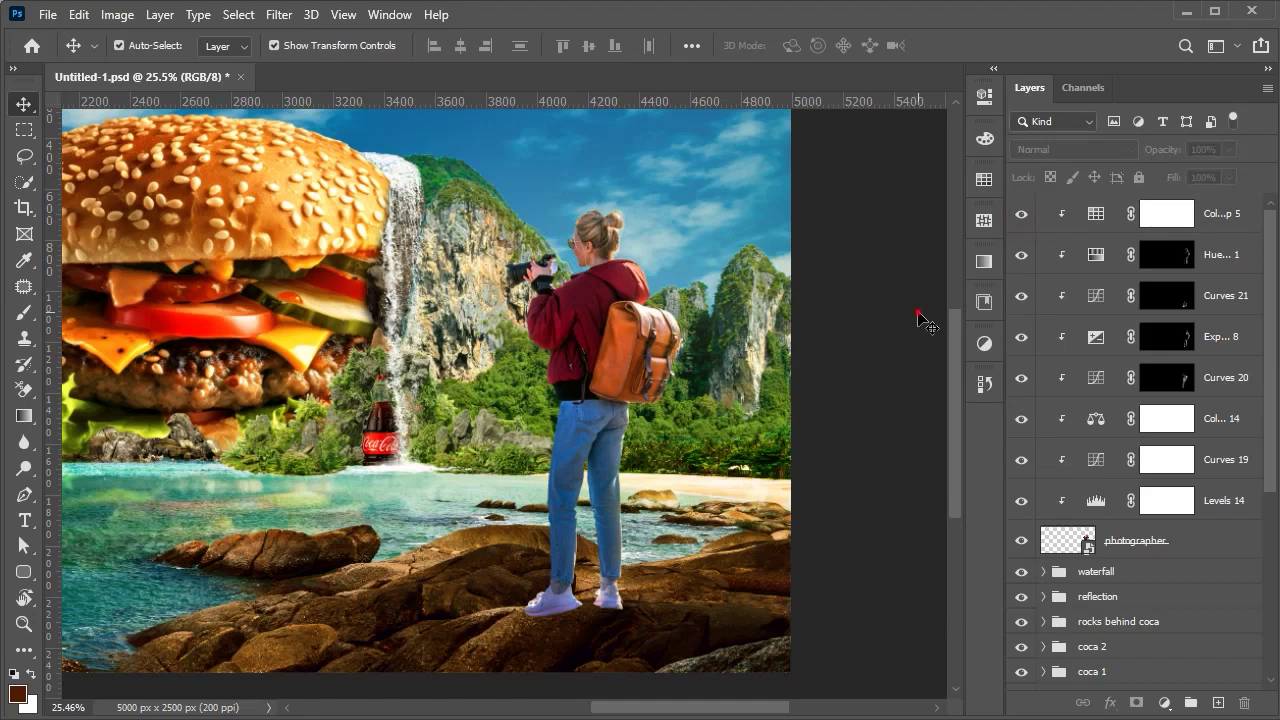
pyautogui.hotkey('ctrl', '0')
pyautogui.scroll(5, 700, 540)
# - Add a new empty layer beneath the photographer and set a soft brush angled at 9°
pyautogui.click(1096, 571)
pyautogui.click(1218, 708)
pyautogui.scroll(3, 560, 500)
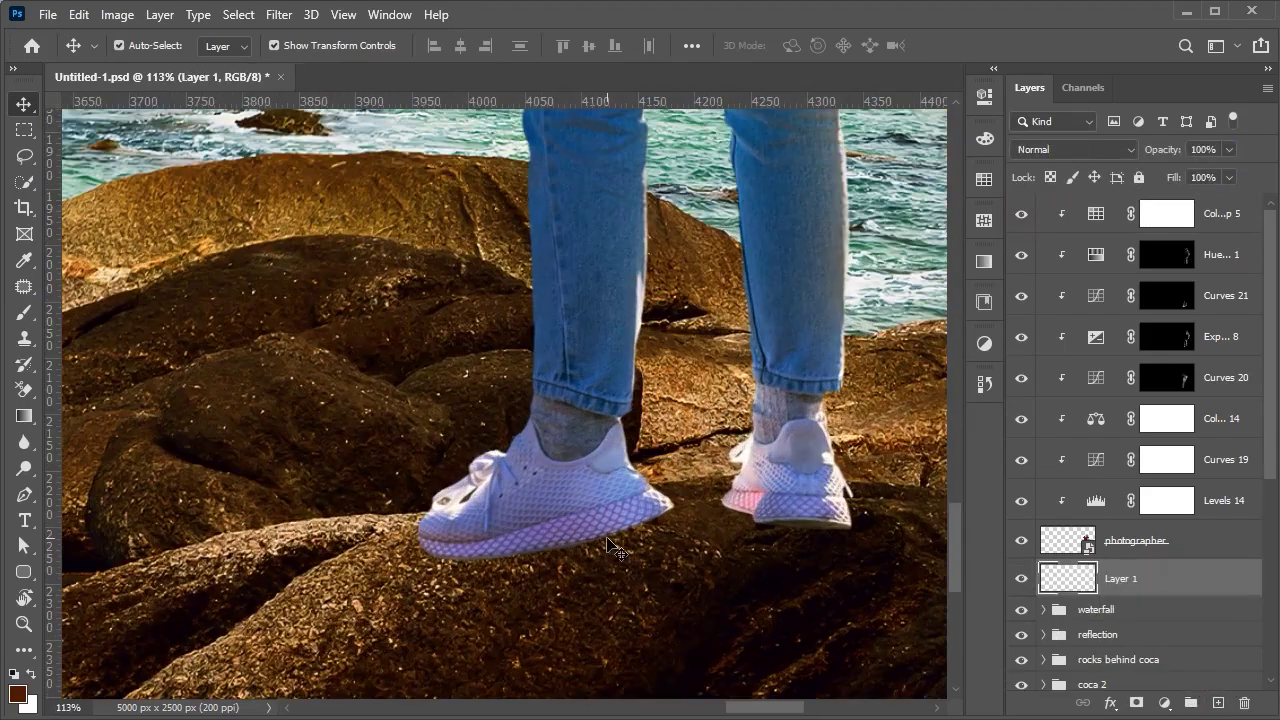
pyautogui.press('b')
pyautogui.rightClick(590, 280)
pyautogui.moveTo(649, 335); pyautogui.dragTo(652, 331)
pyautogui.press('Return')
# - Paint soft black contact shadows under the photographer's shoes
pyautogui.click(17, 693)
pyautogui.click(605, 465)
pyautogui.click(1051, 203)
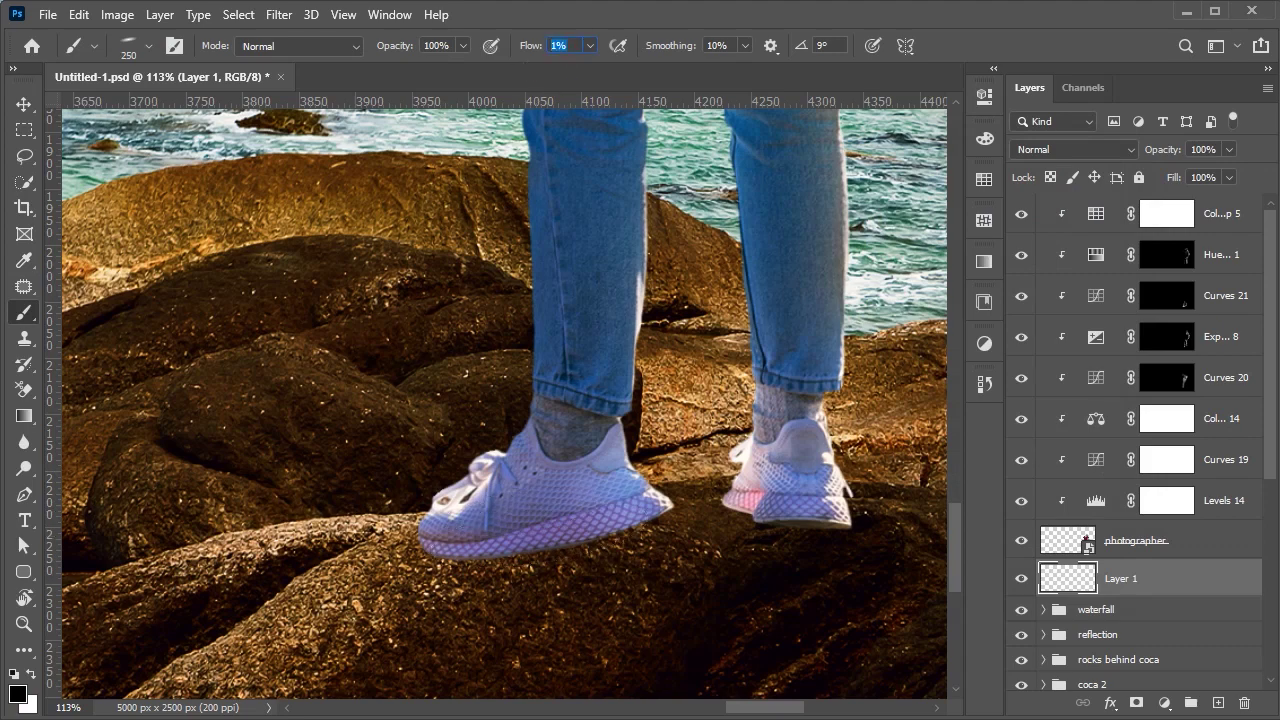
pyautogui.moveTo(546, 546); pyautogui.dragTo(698, 514)
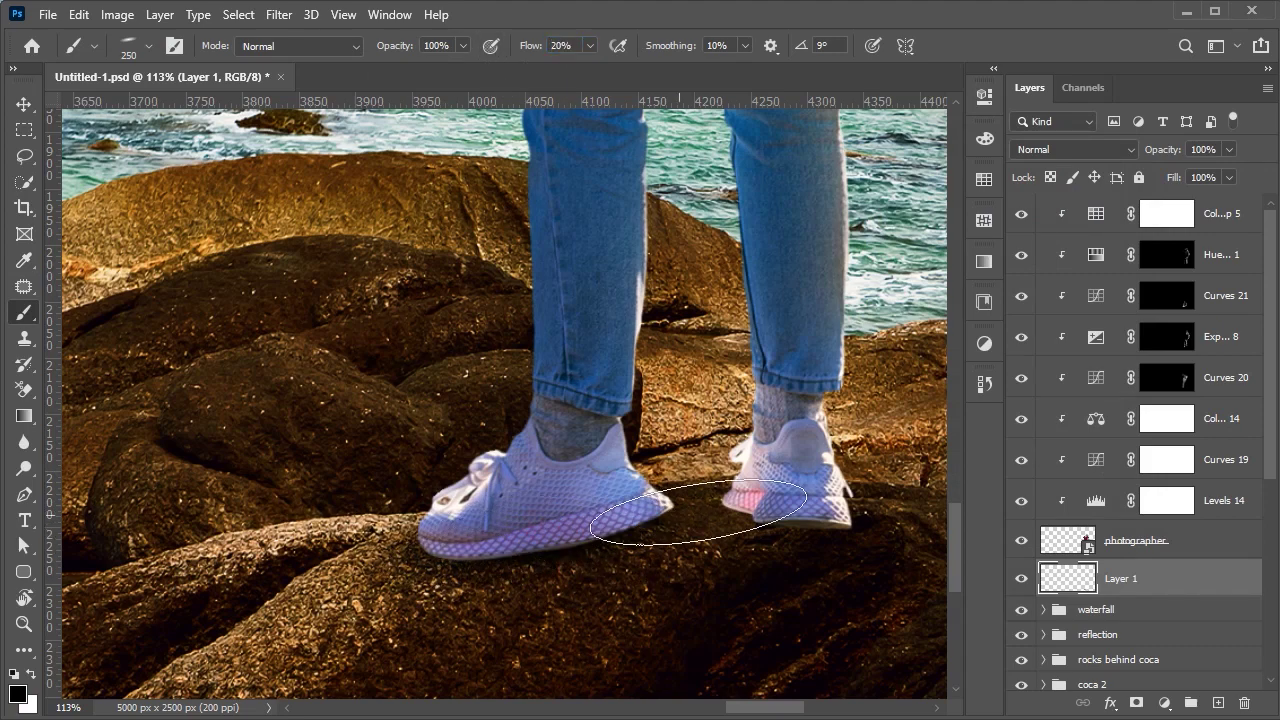
pyautogui.rightClick(814, 321)
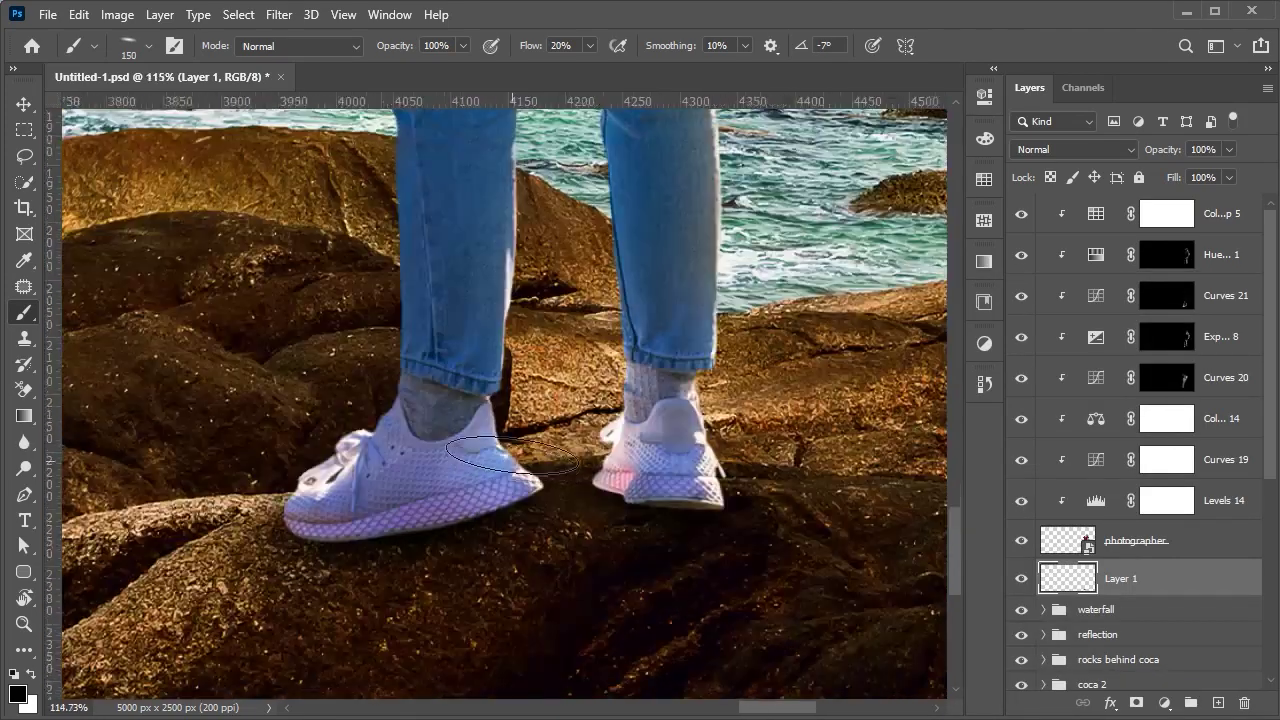
pyautogui.hotkey('ctrl', '0')
# - Duplicate the photographer layer below the original
pyautogui.press('v')
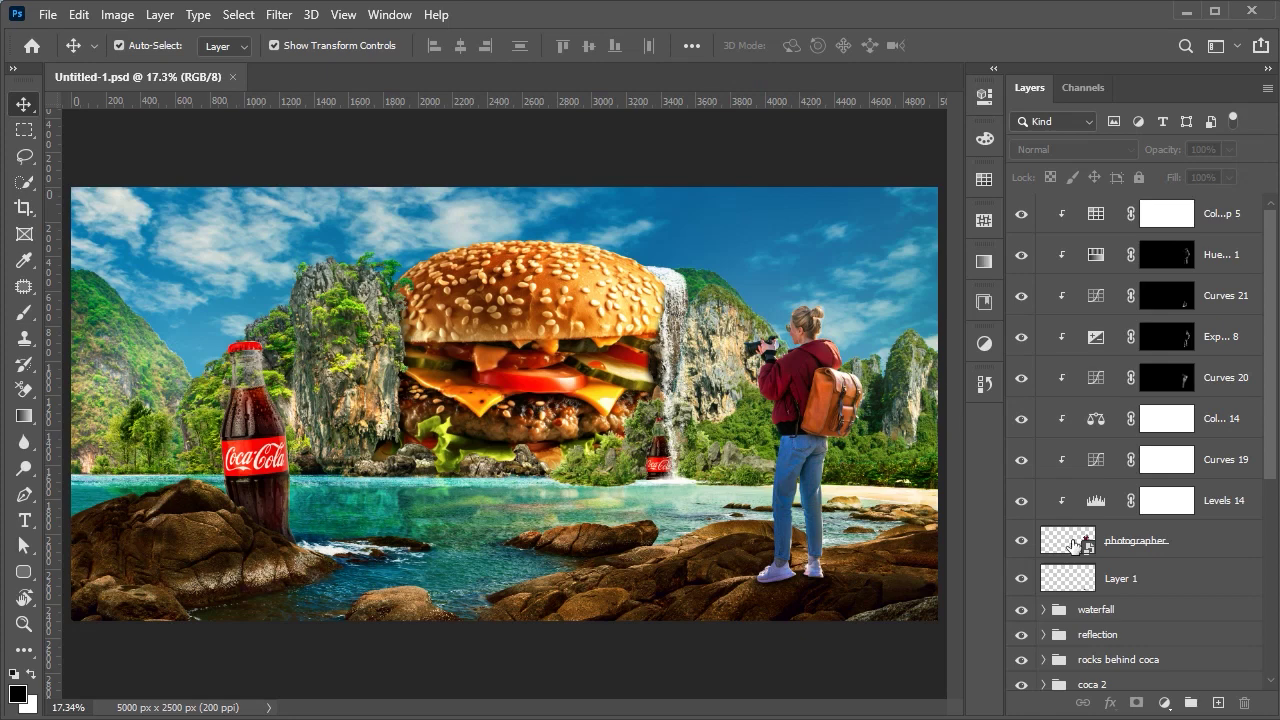
pyautogui.click(1073, 545)
pyautogui.moveTo(1073, 545); pyautogui.dragTo(1090, 575)
pyautogui.rightClick(1150, 578)
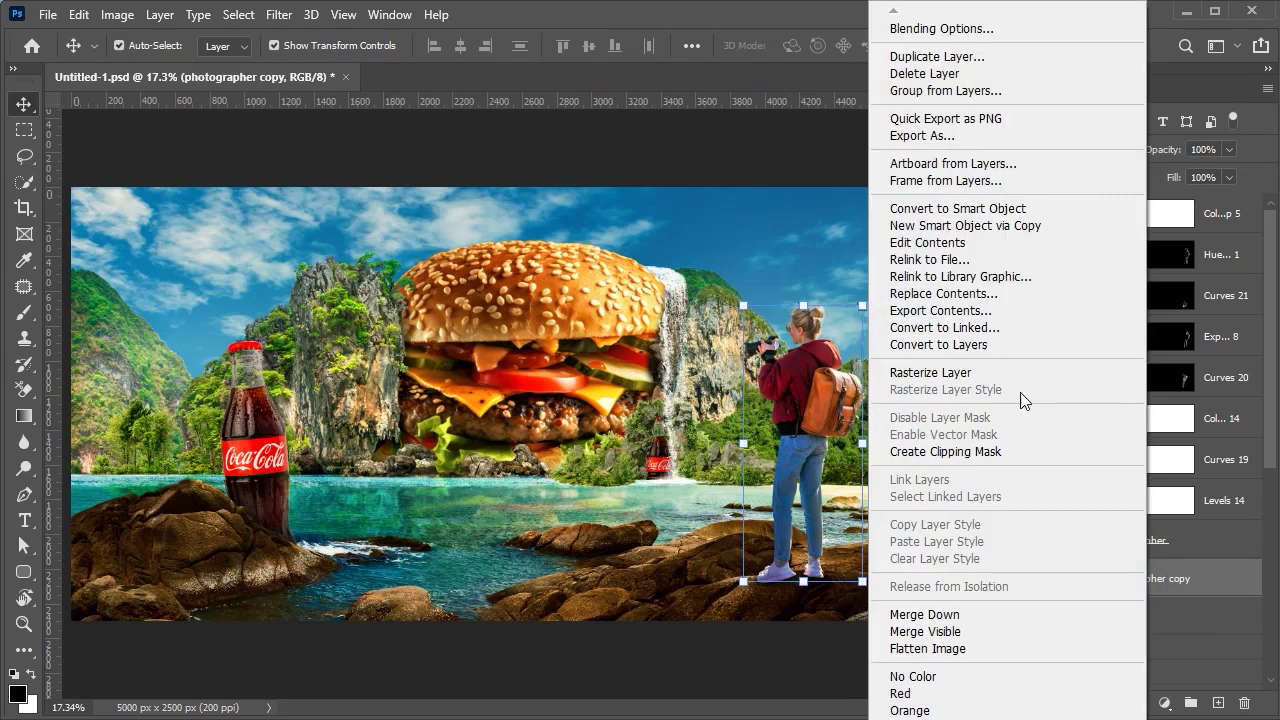
pyautogui.rightClick(1132, 500)
pyautogui.click(1164, 703)
# - Blacken the copy with a clipped Levels adjustment and merge them into one silhouette
pyautogui.click(1172, 436)
pyautogui.click(812, 429)
pyautogui.moveTo(722, 300); pyautogui.dragTo(792, 300)
pyautogui.click(929, 89)
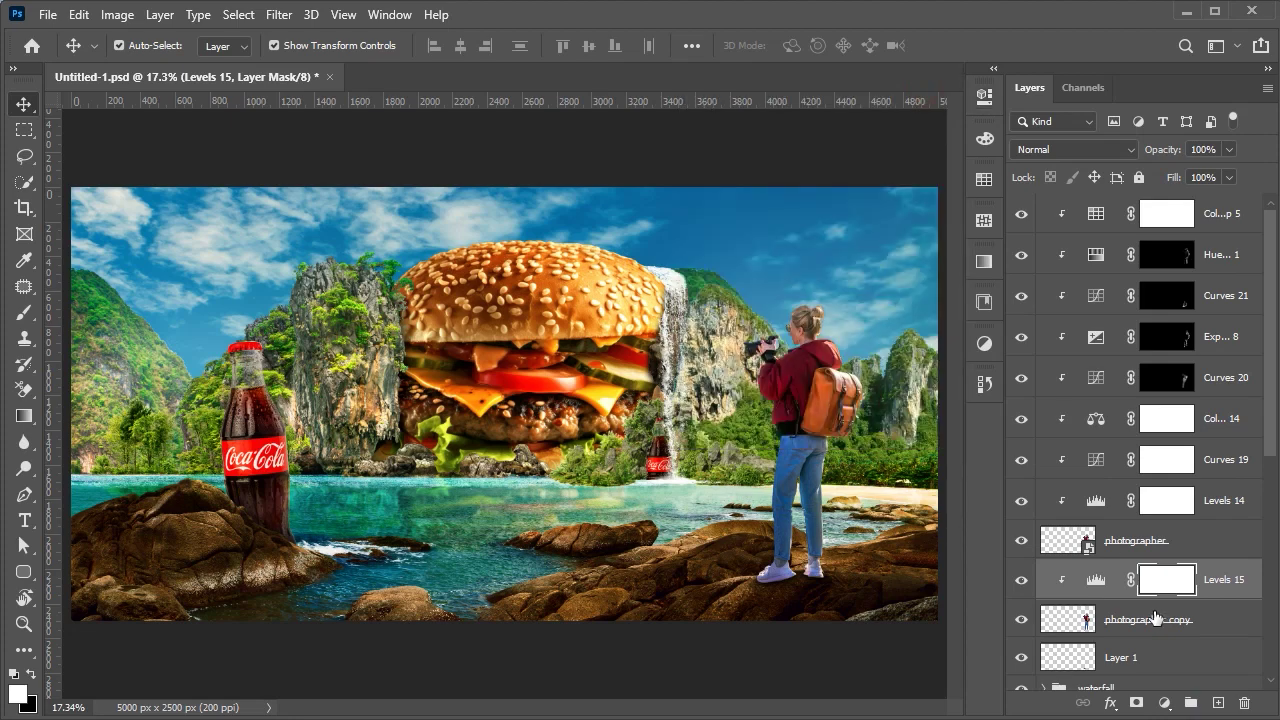
pyautogui.keyDown('shift'); pyautogui.click(1150, 620); pyautogui.keyUp('shift')
pyautogui.hotkey('ctrl', 'e')
# - Reposition the black silhouette under the photographer with Free Transform
pyautogui.hotkey('ctrl', 't')
pyautogui.moveTo(712, 405); pyautogui.dragTo(607, 400)
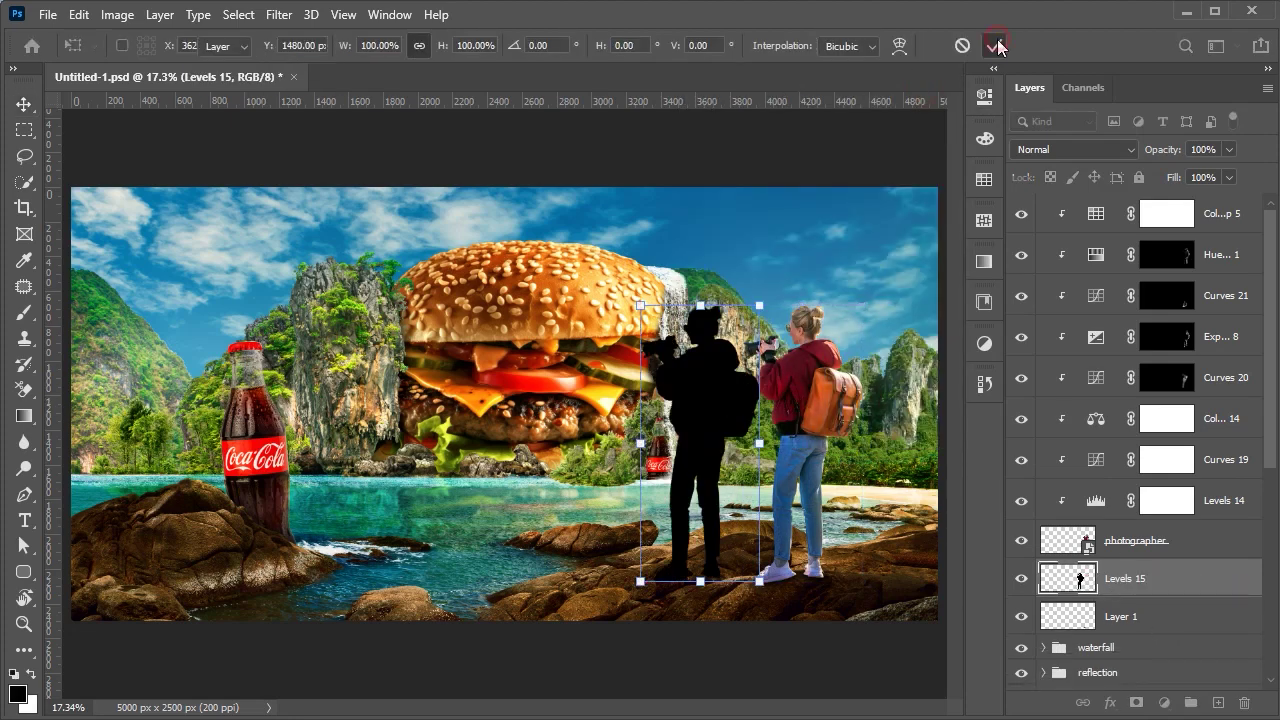
pyautogui.click(994, 45)
pyautogui.scroll(3, 771, 500)
pyautogui.scroll(-2, 745, 400)
pyautogui.moveTo(745, 400); pyautogui.dragTo(745, 355)
# - Distort the silhouette down across the rocks into a cast shadow from her shoes
pyautogui.rightClick(744, 355)
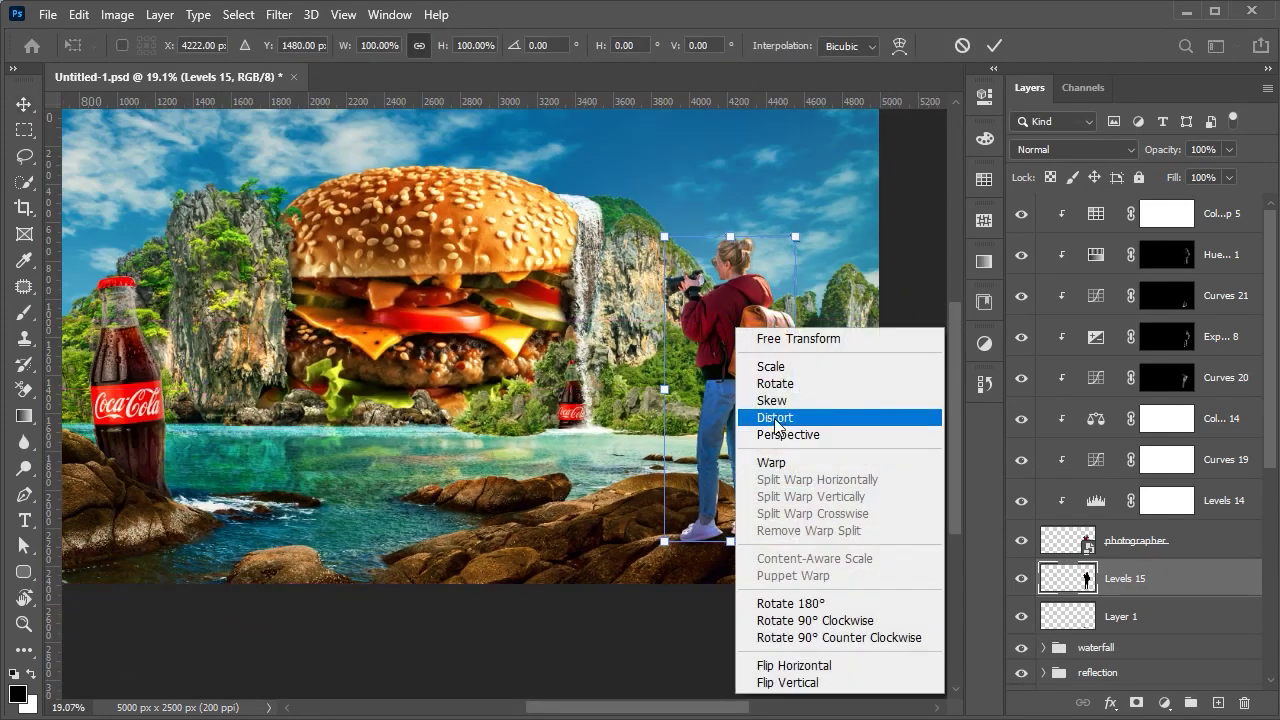
pyautogui.click(760, 414)
pyautogui.moveTo(730, 237); pyautogui.dragTo(426, 661)
pyautogui.scroll(1, 640, 595)
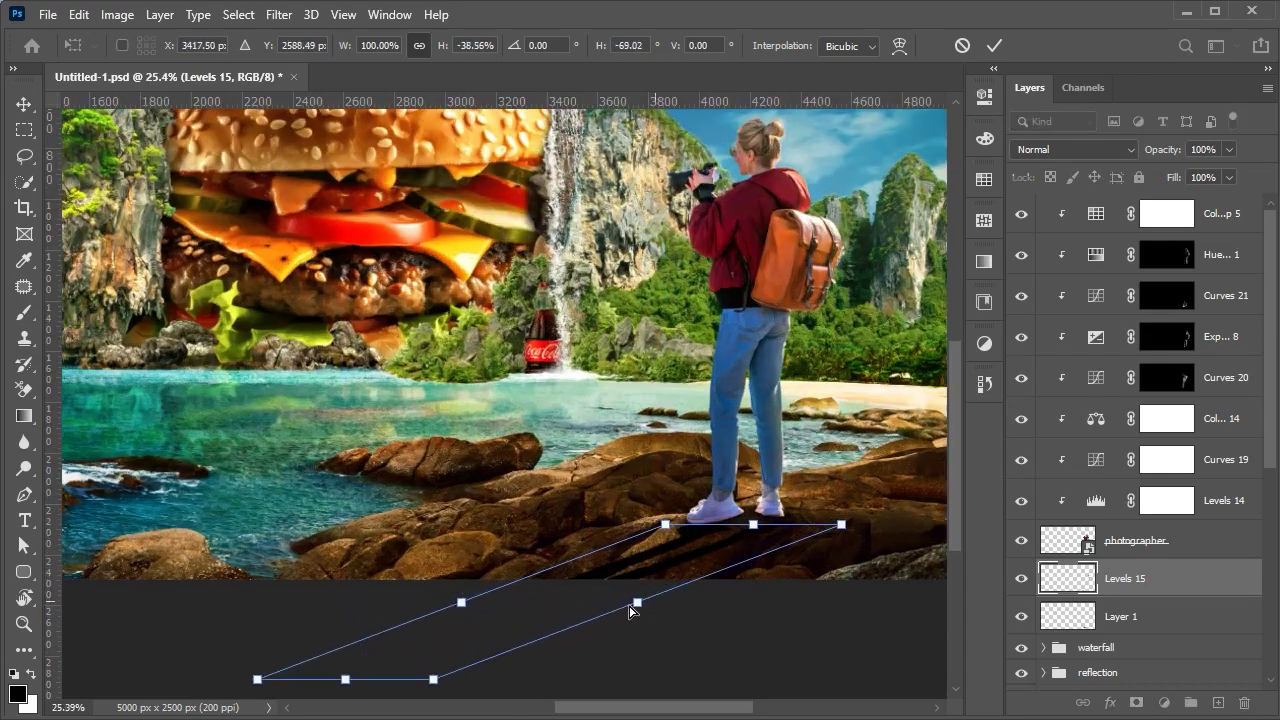
pyautogui.moveTo(657, 606)
pyautogui.mouseDown()
pyautogui.moveTo(700, 535)
pyautogui.moveTo(660, 552)
pyautogui.mouseUp()
pyautogui.scroll(1, 742, 560)
pyautogui.scroll(2, 665, 560)
pyautogui.scroll(-4, 673, 577)
pyautogui.press('Return')
pyautogui.scroll(1, 674, 577)
pyautogui.scroll(3, 674, 577)
# - Open Field Blur from the Blur Gallery and raise the blur on the shadow
pyautogui.click(279, 14)
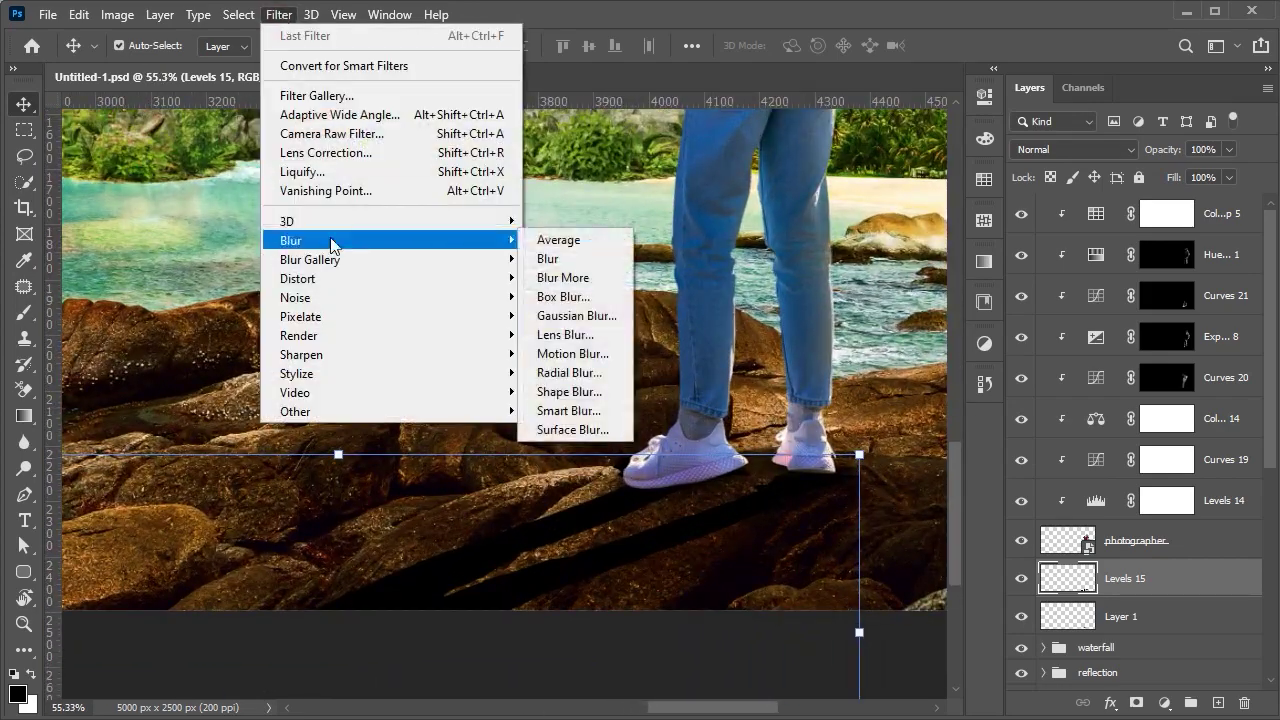
pyautogui.click(550, 259)
pyautogui.scroll(1, 850, 600)
pyautogui.scroll(4, 845, 592)
pyautogui.moveTo(712, 455); pyautogui.dragTo(700, 428)
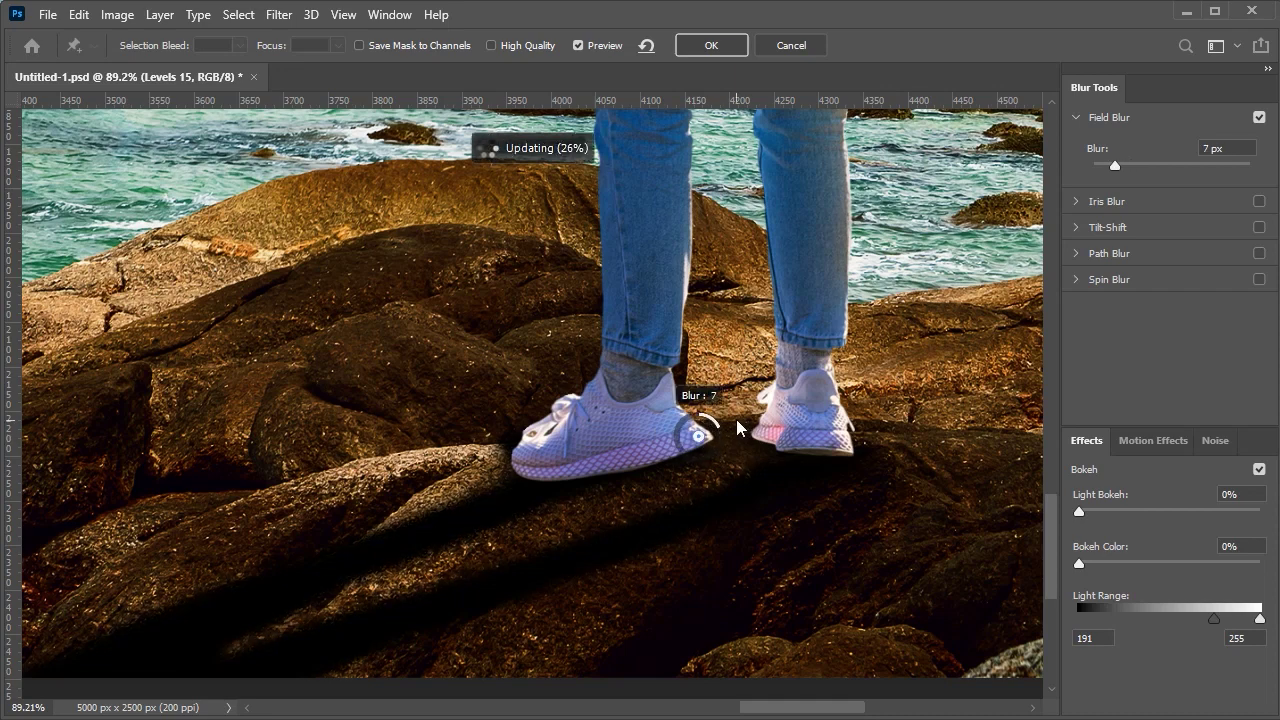
pyautogui.scroll(-2, 543, 531)
# - Pin 7 px blur at both shoes and 18 px at the far end, then apply
pyautogui.click(322, 614)
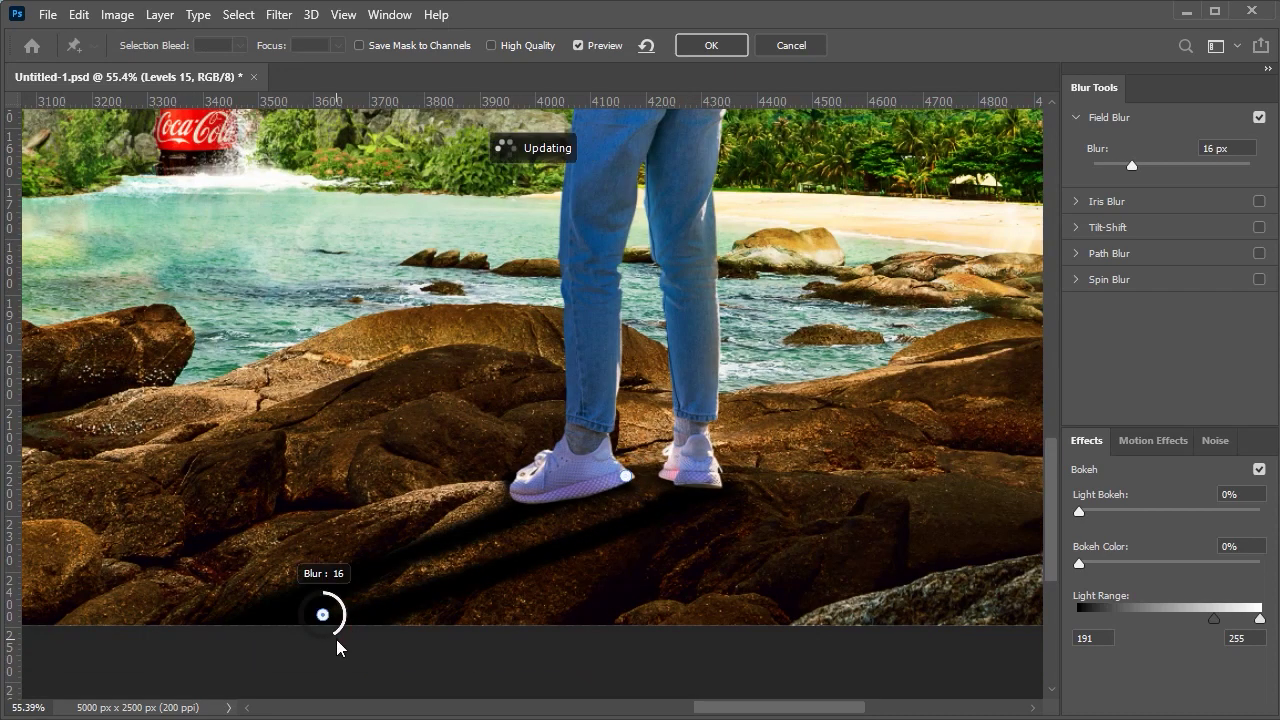
pyautogui.scroll(2, 549, 492)
pyautogui.click(521, 503)
pyautogui.click(796, 485)
pyautogui.scroll(-1, 228, 678)
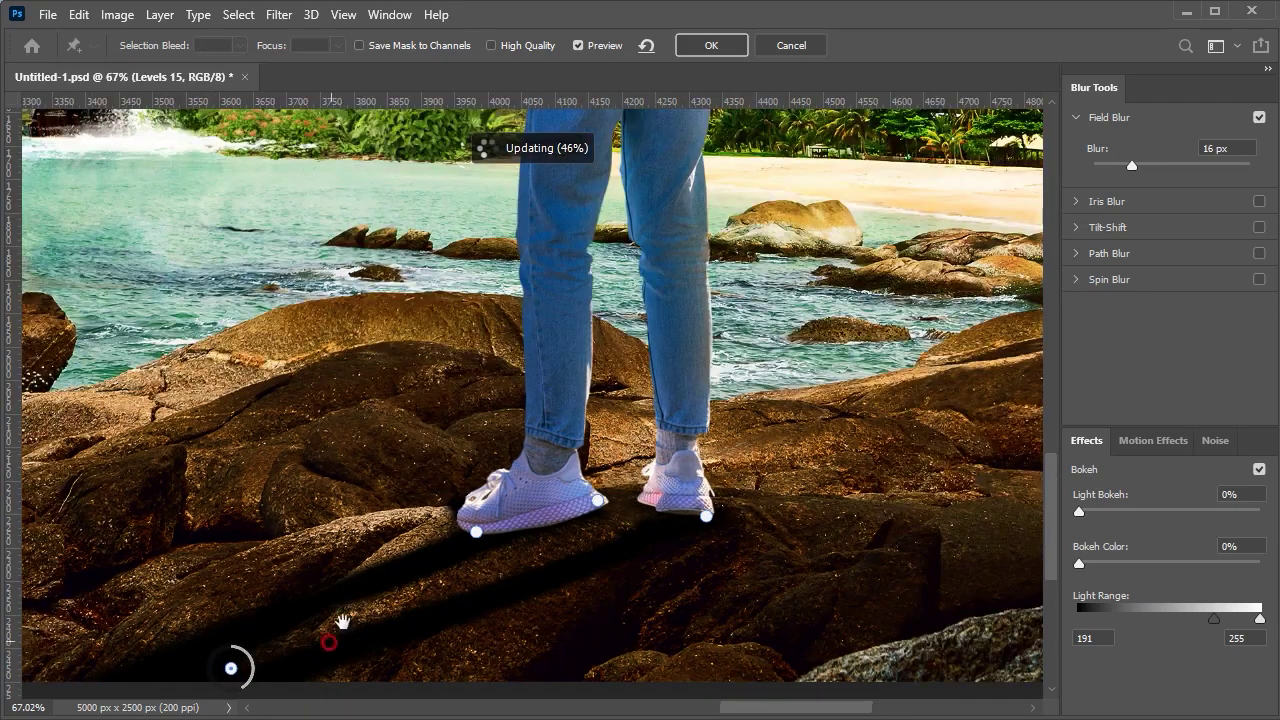
pyautogui.moveTo(229, 672); pyautogui.dragTo(334, 564)
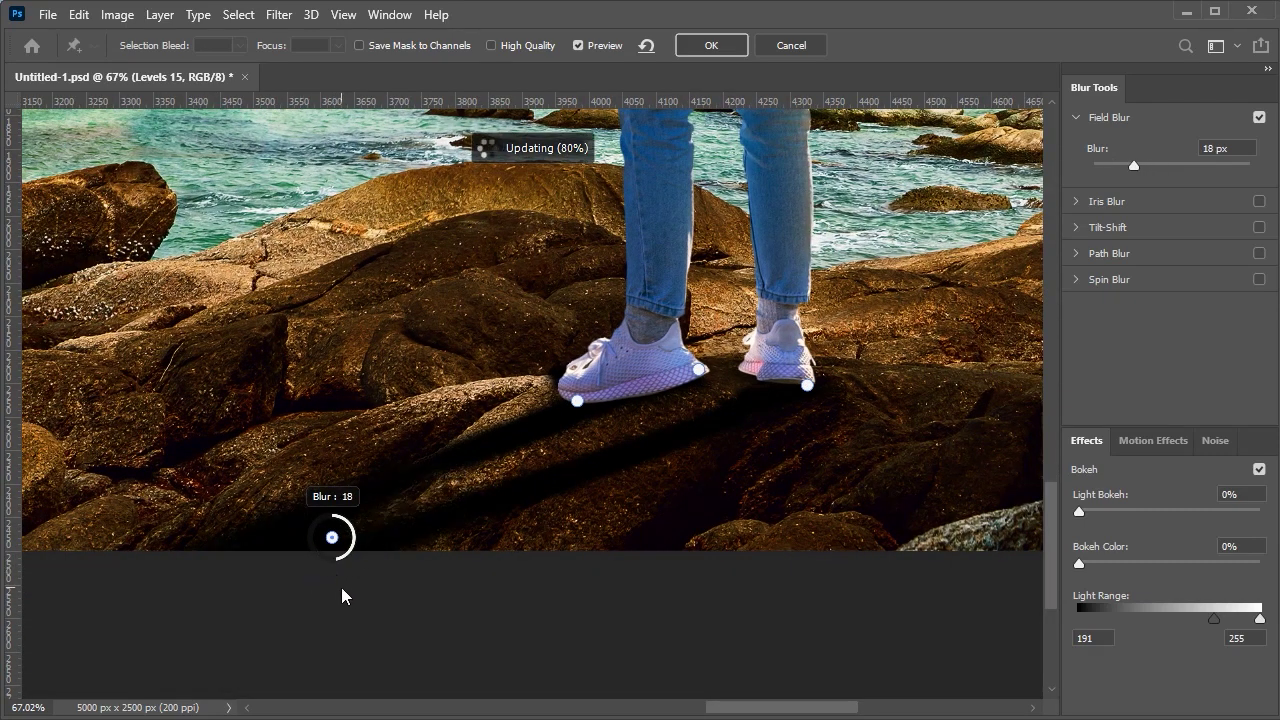
pyautogui.press('Return')
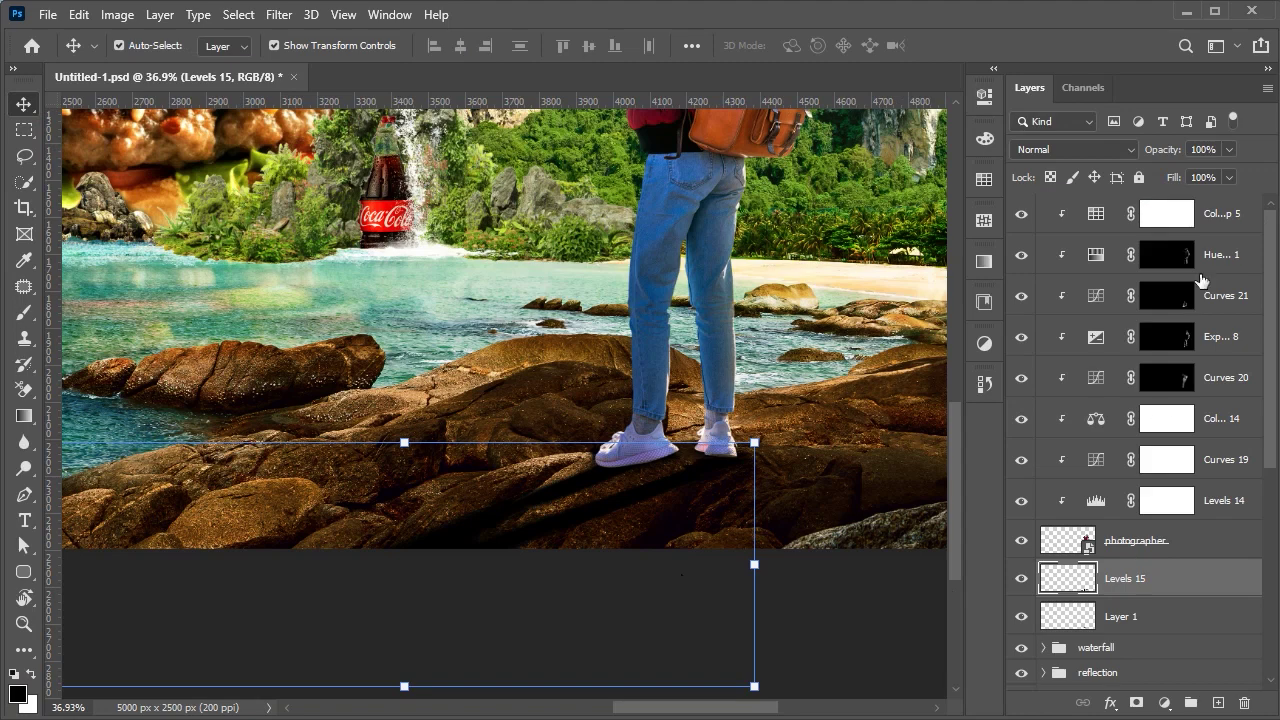
# - Lower the shadow to 66% opacity and duplicate it with a fully hiding mask
pyautogui.moveTo(1162, 150); pyautogui.dragTo(1120, 152)
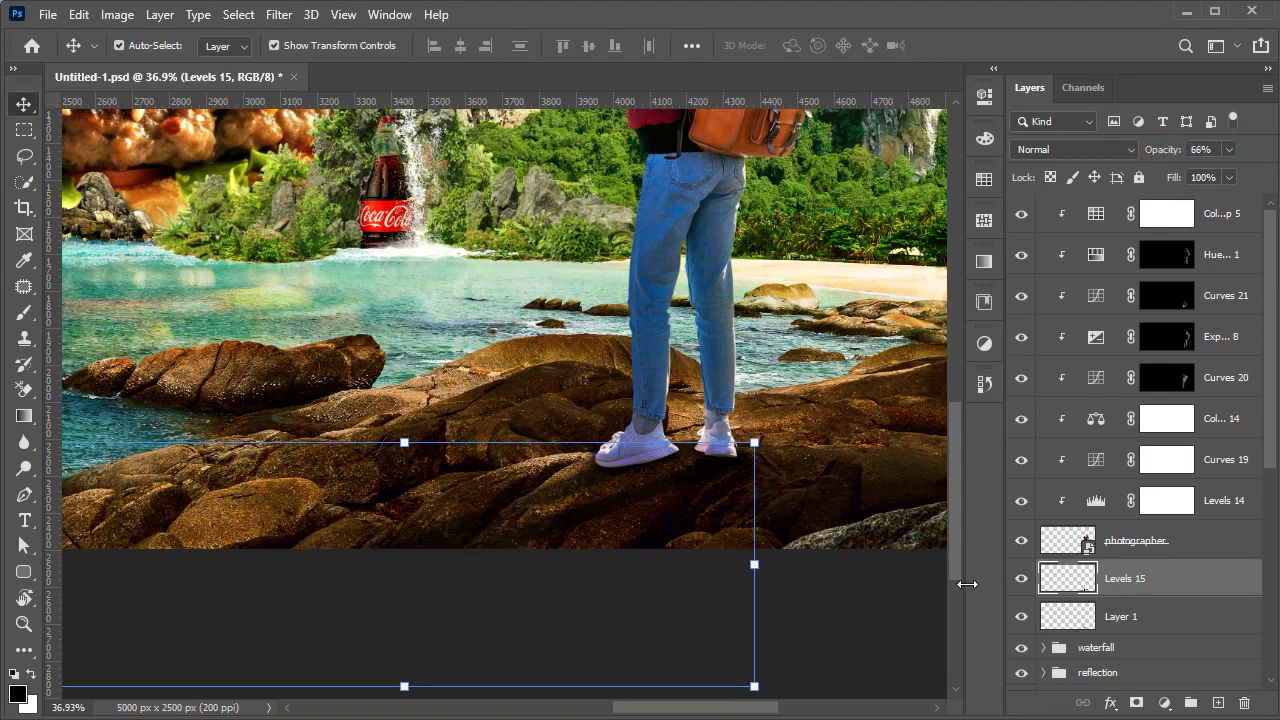
pyautogui.hotkey('ctrl', 'j')
pyautogui.keyDown('alt'); pyautogui.click(1137, 703); pyautogui.keyUp('alt')
# - Brush the shadow back in on the copy's mask, adjusting brush size
pyautogui.press('b')
pyautogui.scroll(1, 712, 425)
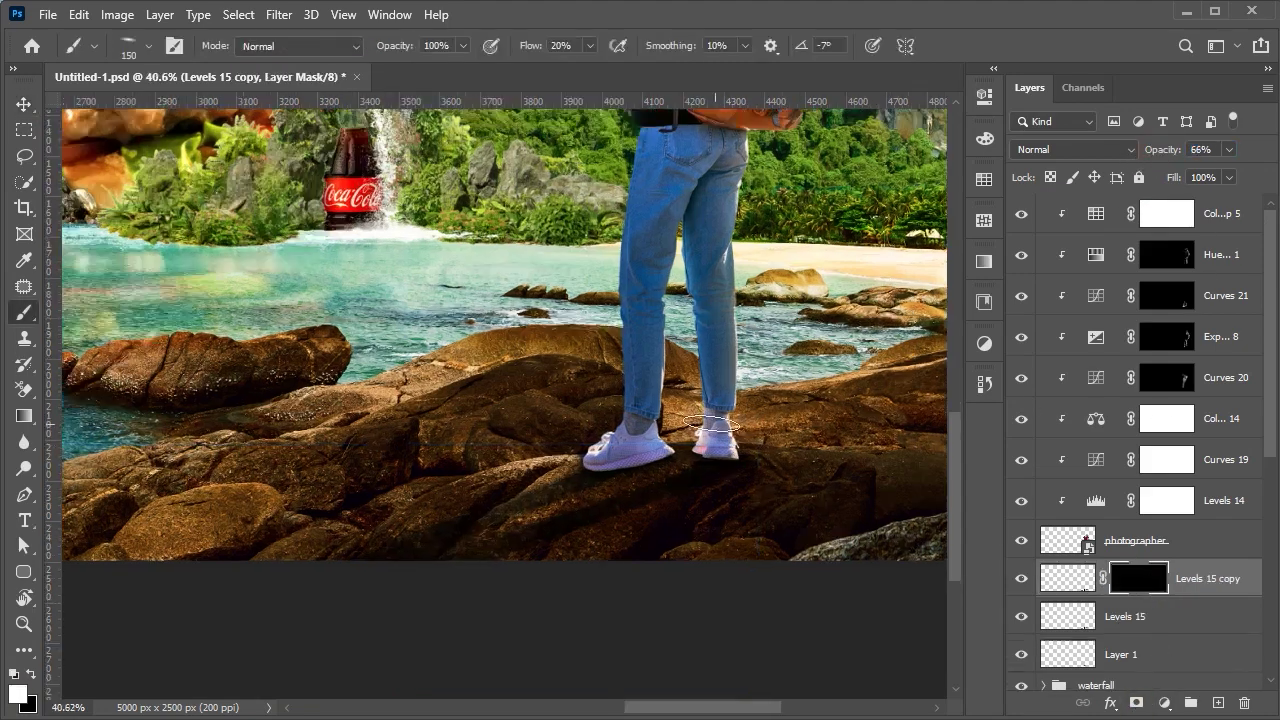
pyautogui.scroll(3, 713, 424)
pyautogui.scroll(-2, 619, 553)
pyautogui.scroll(-2, 434, 582)
pyautogui.press(']')
pyautogui.press(']')
pyautogui.press(']')
pyautogui.press(']')
pyautogui.press(']')
pyautogui.press(']')
pyautogui.press(']')
pyautogui.press(']')
pyautogui.press(']')
pyautogui.press('[')
pyautogui.press('[')
pyautogui.press('[')
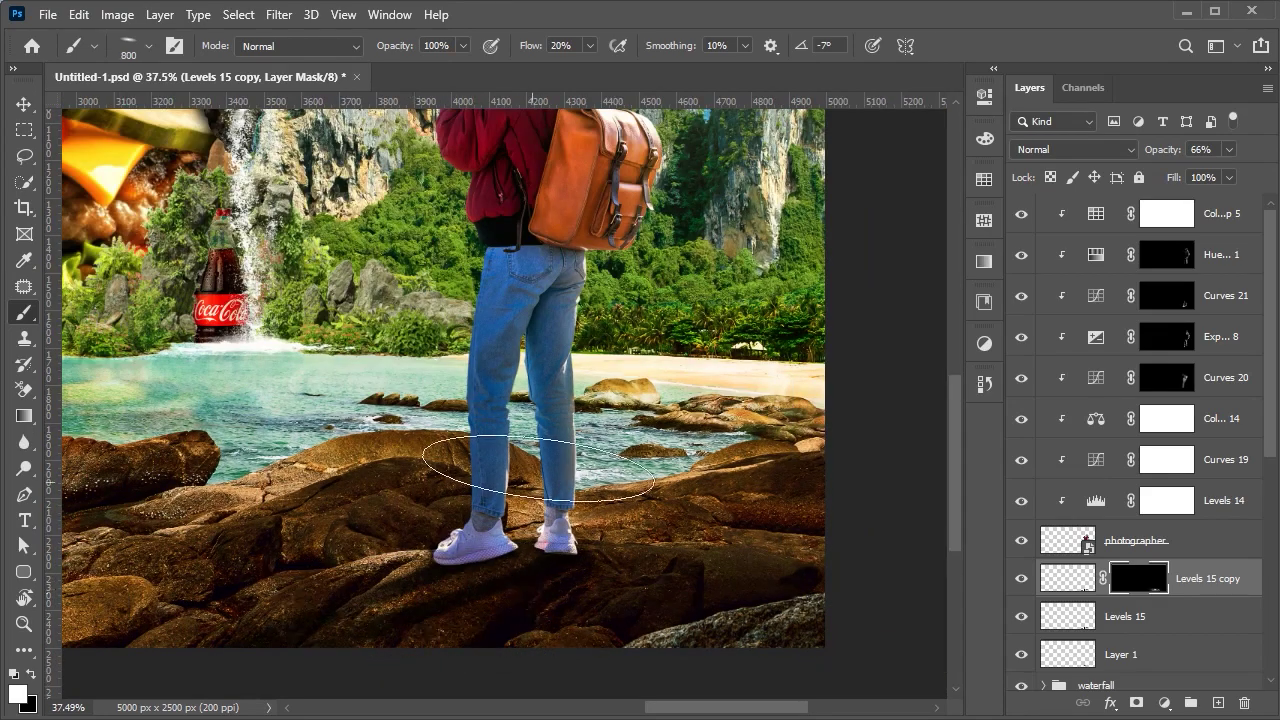
pyautogui.scroll(-1, 486, 457)
pyautogui.scroll(1, 608, 437)
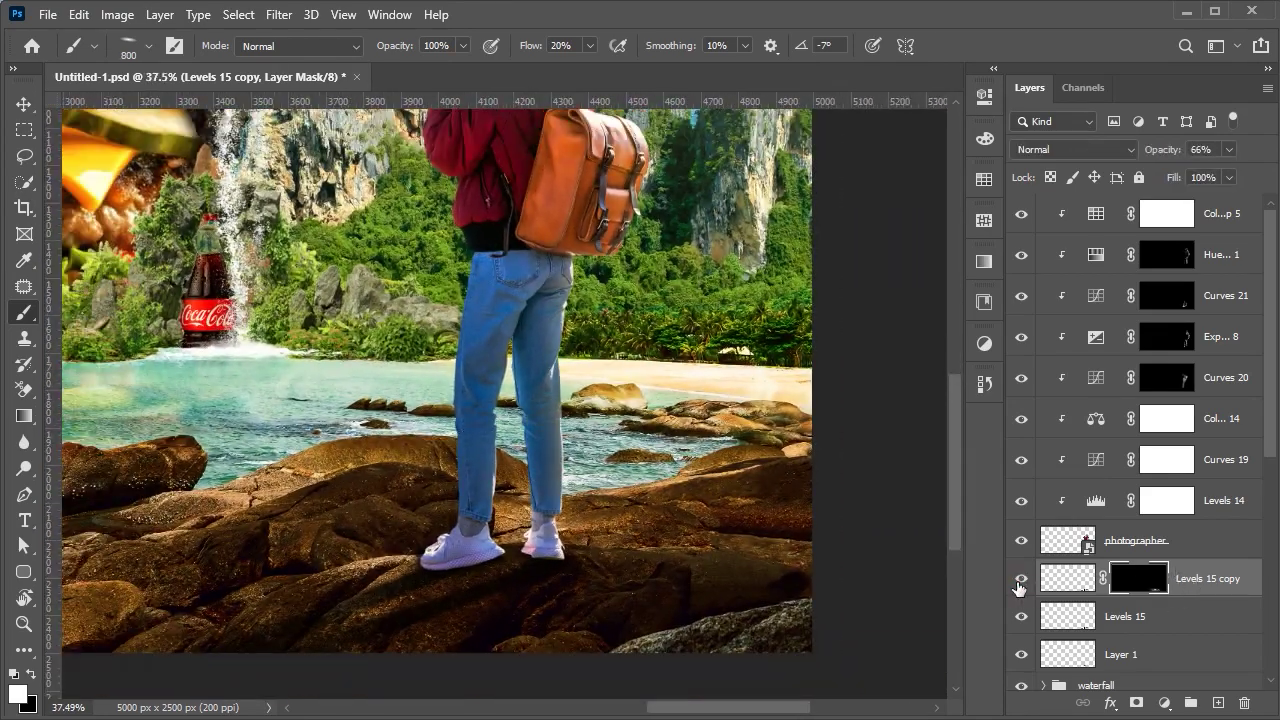
# - Add a mask to the original shadow layer and refine it with a smaller brush
pyautogui.click(1040, 616)
pyautogui.click(1136, 703)
pyautogui.scroll(2, 348, 524)
pyautogui.scroll(2, 348, 524)
pyautogui.press('[')
pyautogui.press('[')
pyautogui.press('[')
pyautogui.scroll(-3, 341, 625)
pyautogui.scroll(-3, 341, 625)
# - Group the photographer's layers into a group named photographer
pyautogui.press('v')
pyautogui.hotkey('ctrl', 'alt', 'a')
pyautogui.hotkey('ctrl', 'g')
pyautogui.click(1095, 206)
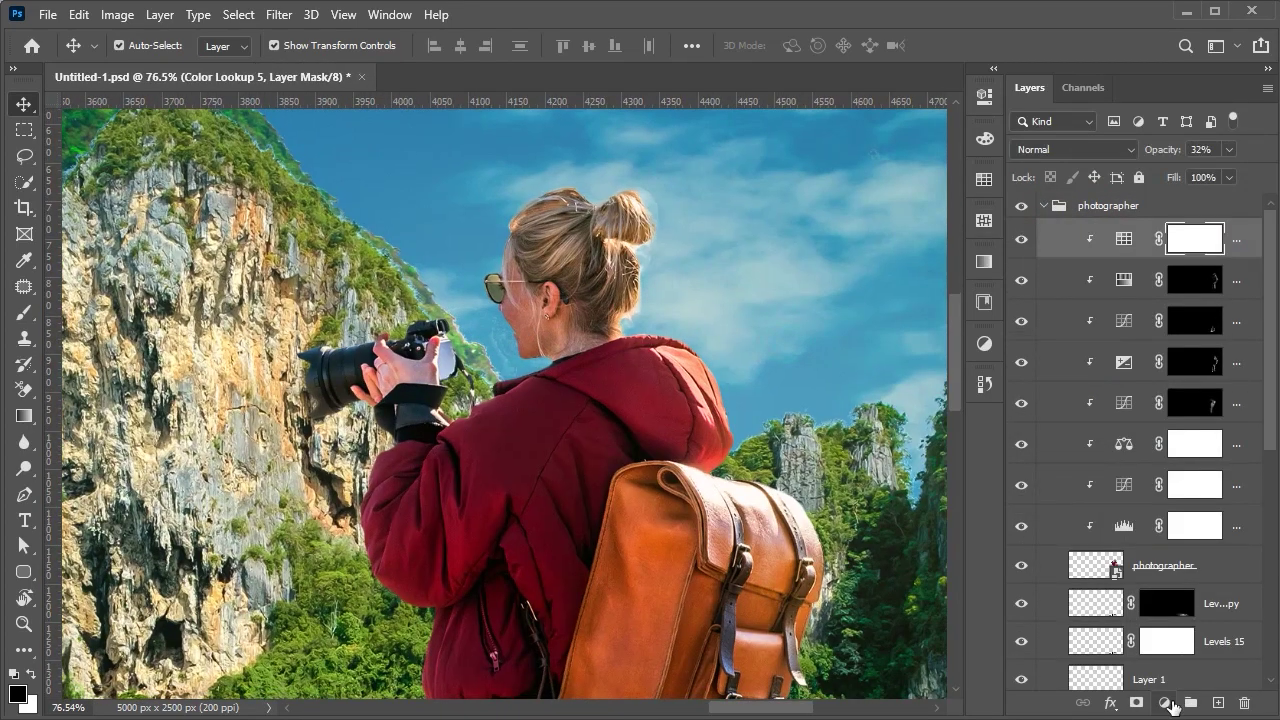
# - Add a midtone-darkening Levels 16 in the photographer group, invert its mask, and ready a white brush
pyautogui.click(1172, 706)
pyautogui.click(1188, 432)
pyautogui.moveTo(829, 300); pyautogui.dragTo(849, 298)
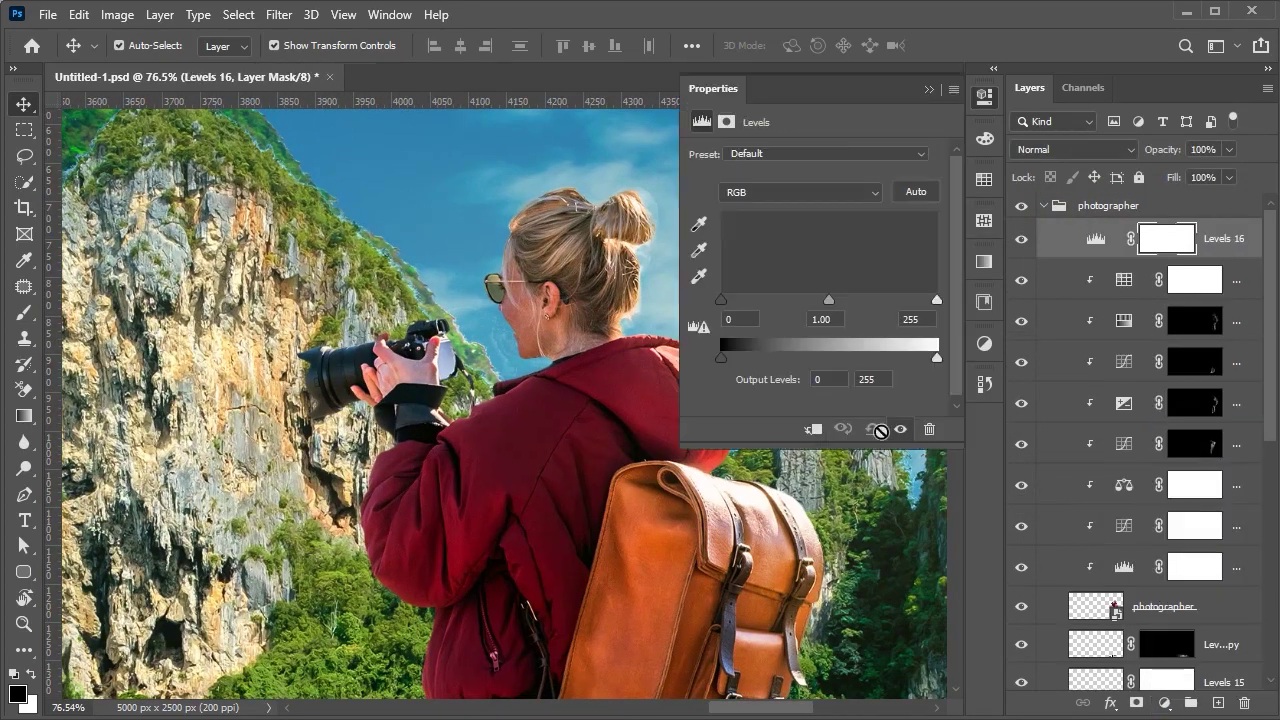
pyautogui.click(1210, 240)
pyautogui.hotkey('ctrl', 'i')
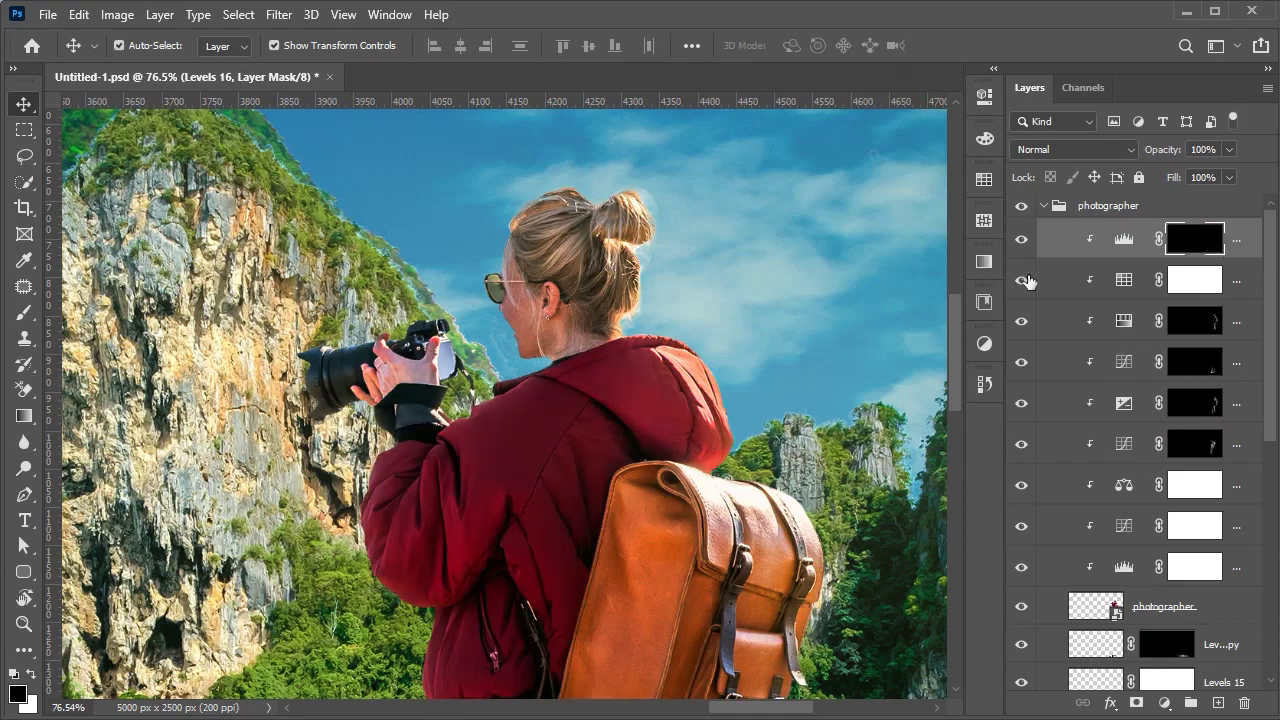
pyautogui.press('b')
pyautogui.scroll(5, 462, 350)
pyautogui.press('x')
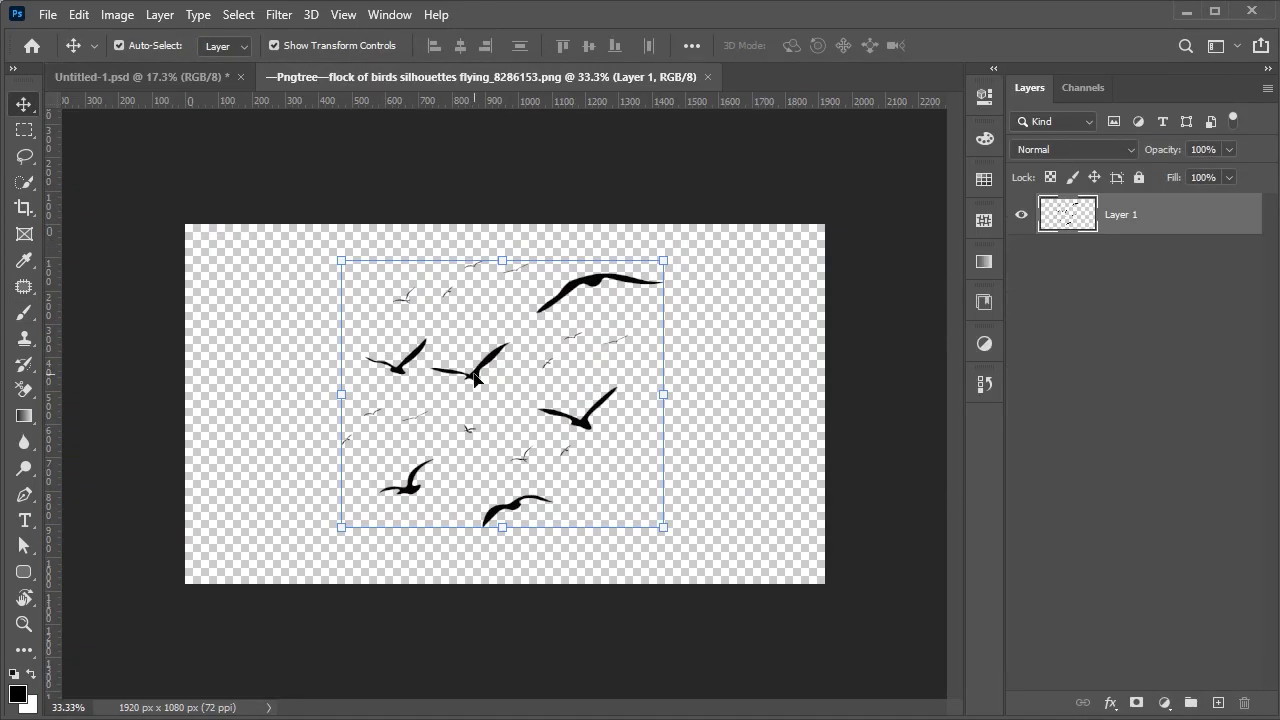
# - Bring the flock in as layer 'birds', halve its size and place it near the waterfall
pyautogui.moveTo(486, 371)
pyautogui.mouseDown()
pyautogui.moveTo(503, 296)
pyautogui.moveTo(651, 284)
pyautogui.mouseUp()
pyautogui.write('birds')
pyautogui.press('Return')
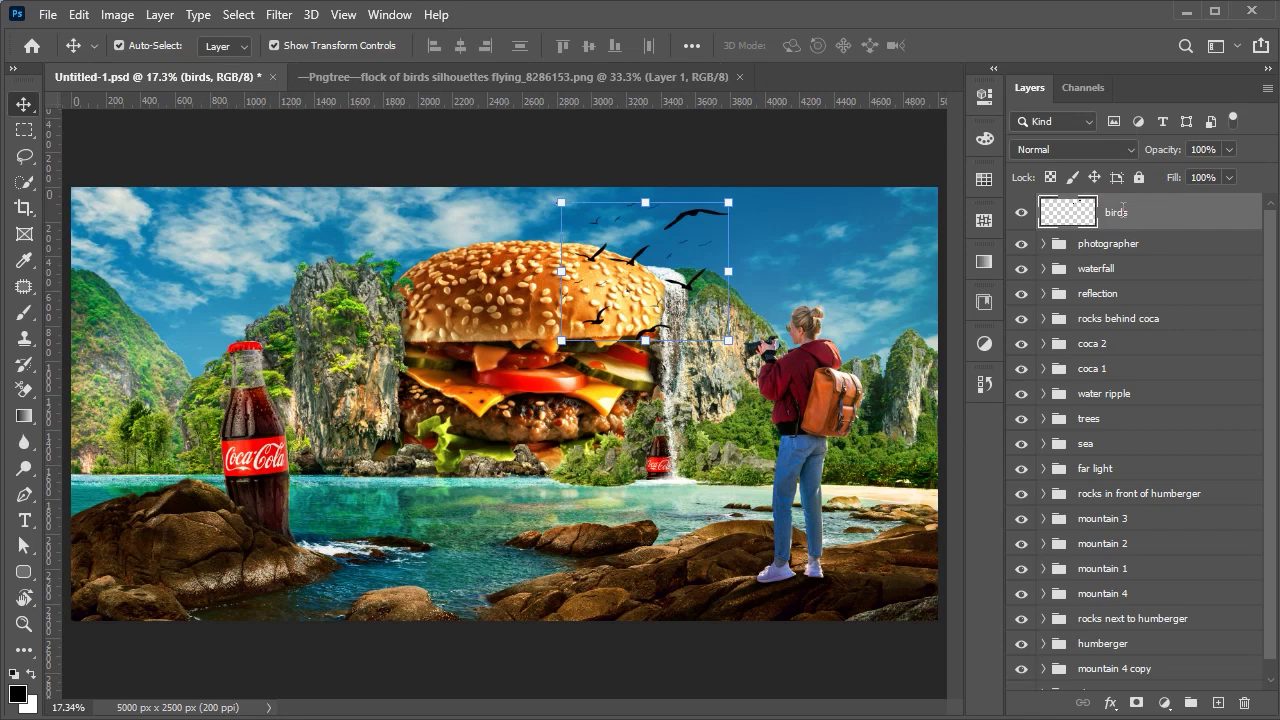
pyautogui.hotkey('ctrl', 't')
pyautogui.moveTo(728, 340); pyautogui.dragTo(680, 300)
pyautogui.scroll(3, 660, 300)
pyautogui.moveTo(530, 350)
pyautogui.mouseDown()
pyautogui.moveTo(671, 313)
pyautogui.moveTo(606, 310)
pyautogui.mouseUp()
pyautogui.moveTo(620, 368); pyautogui.dragTo(608, 357)
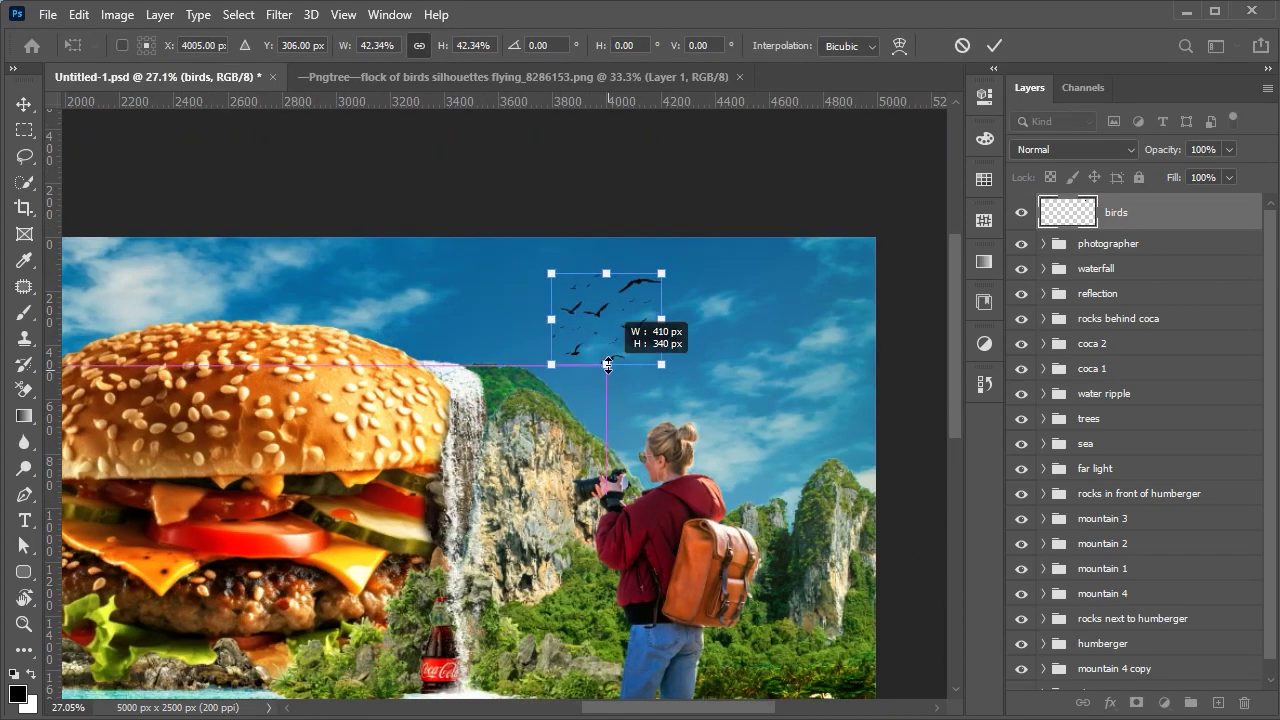
pyautogui.press('Return')
# - Soften the birds with a 2.3 px Gaussian Blur
pyautogui.scroll(3, 608, 357)
pyautogui.click(279, 14)
pyautogui.click(580, 322)
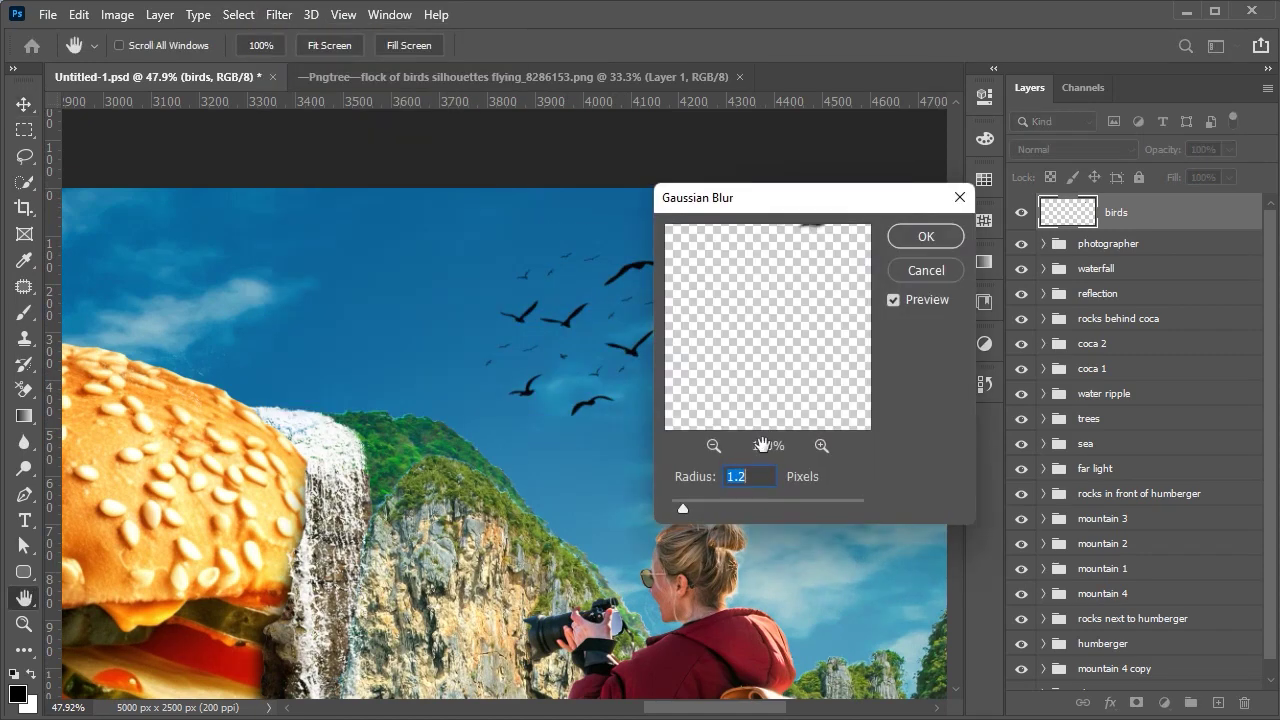
pyautogui.moveTo(695, 505); pyautogui.dragTo(690, 508)
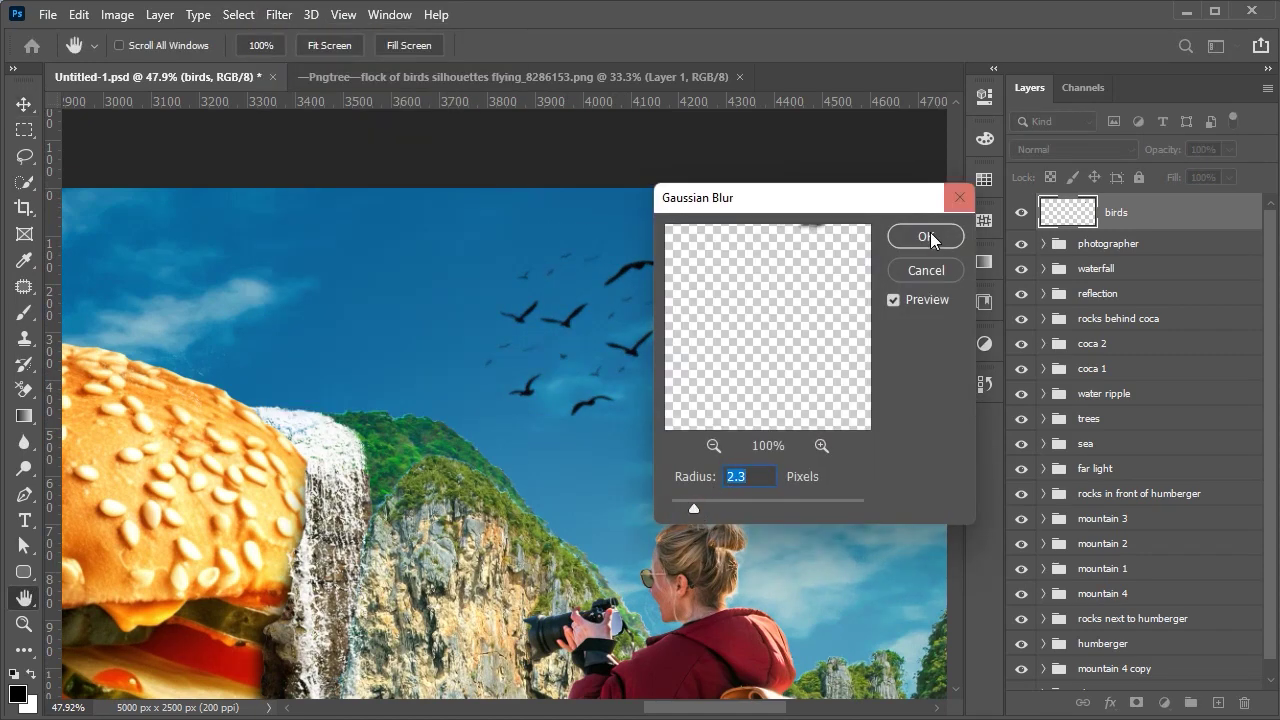
pyautogui.click(926, 236)
# - Move the birds layer down into the sky group
pyautogui.hotkey('ctrl', '0')
pyautogui.moveTo(1115, 212)
pyautogui.mouseDown()
pyautogui.moveTo(1120, 714)
pyautogui.moveTo(1176, 580)
pyautogui.mouseUp()
pyautogui.moveTo(1174, 610); pyautogui.dragTo(1174, 605)
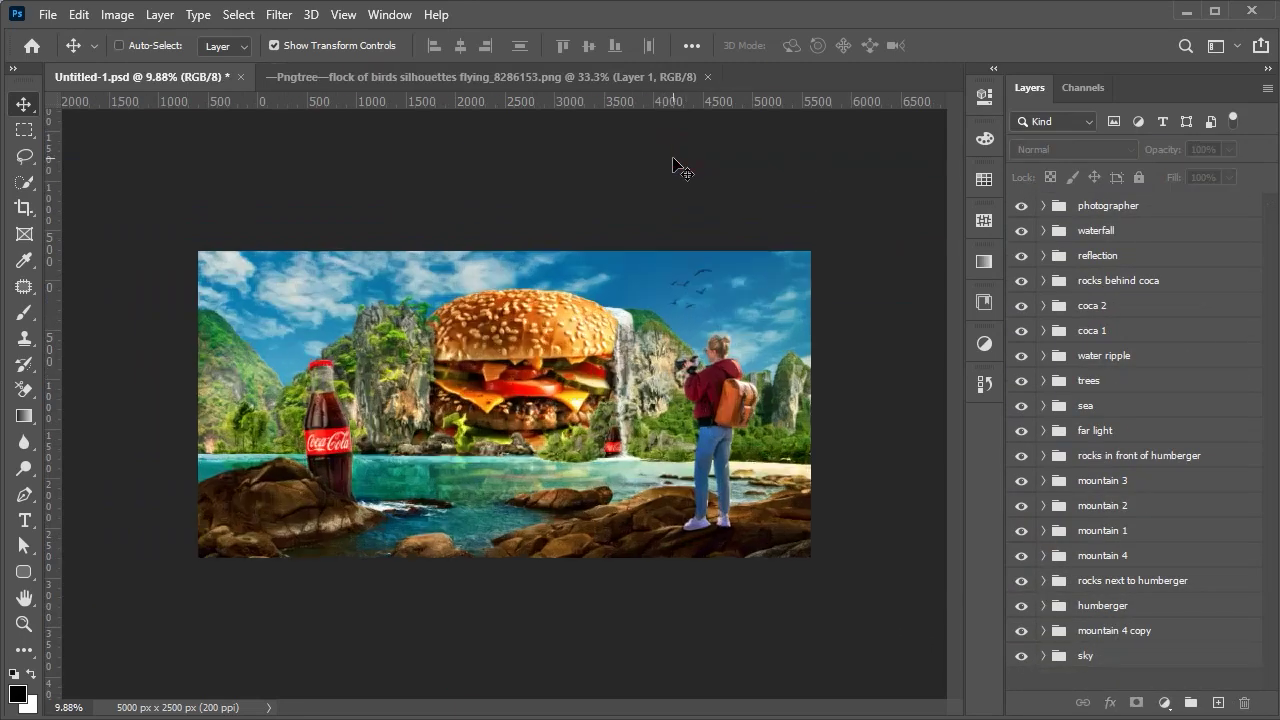
pyautogui.click(700, 78)
# - Close the birds source image and expand the mountain 1 group
pyautogui.click(1100, 555)
pyautogui.click(1100, 530)
pyautogui.click(1043, 530)
pyautogui.scroll(1, 842, 427)
pyautogui.hscroll(2, 842, 427)
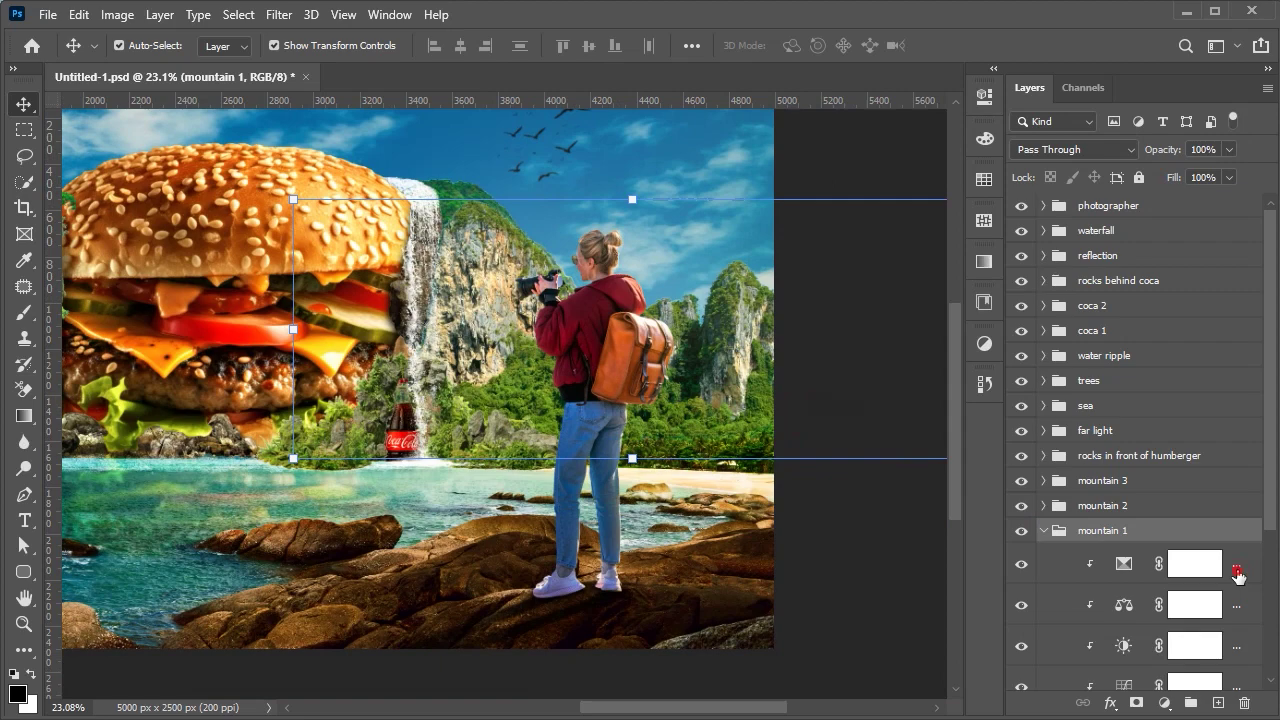
# - Add a Curves adjustment to mountain 1, pulled down to darken it
pyautogui.click(1200, 564)
pyautogui.click(1164, 703)
pyautogui.click(1190, 457)
pyautogui.moveTo(833, 303); pyautogui.dragTo(845, 325)
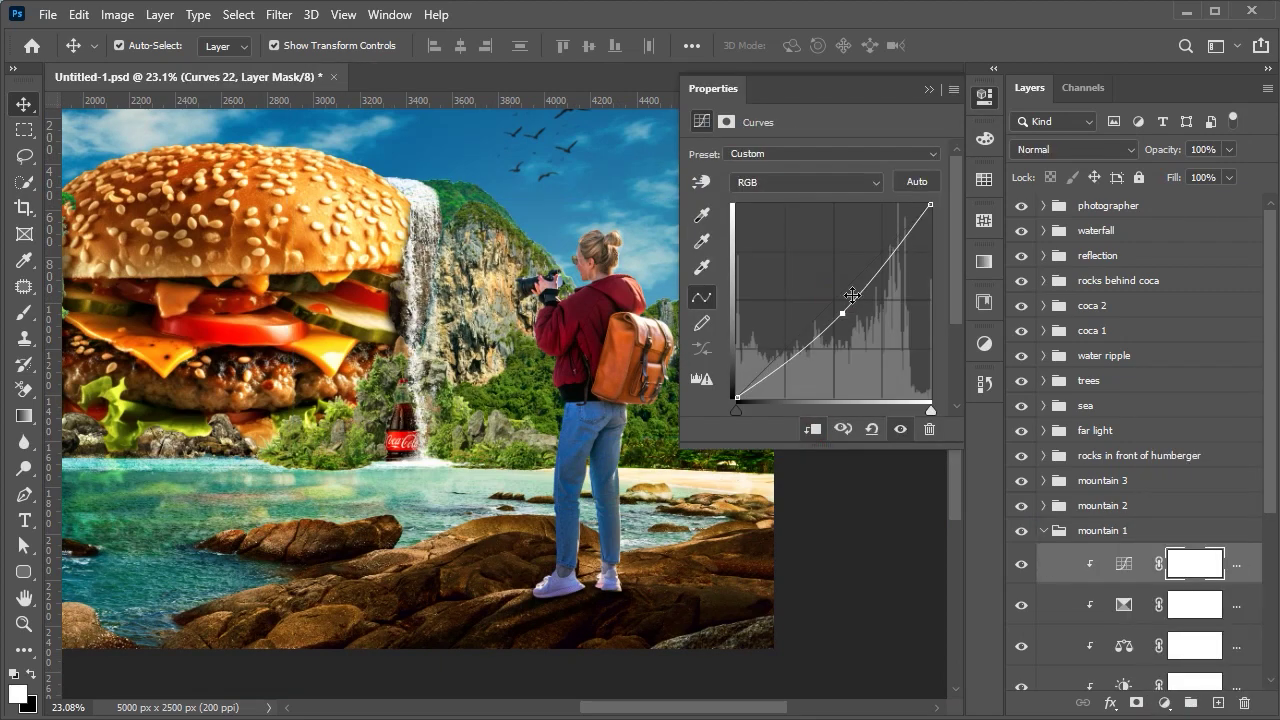
pyautogui.click(928, 89)
# - Invert the mountain 1 curves mask and paint the darkening in with a 300 px brush
pyautogui.hotkey('ctrl', 'i')
pyautogui.press('b')
pyautogui.moveTo(520, 308); pyautogui.dragTo(615, 311)
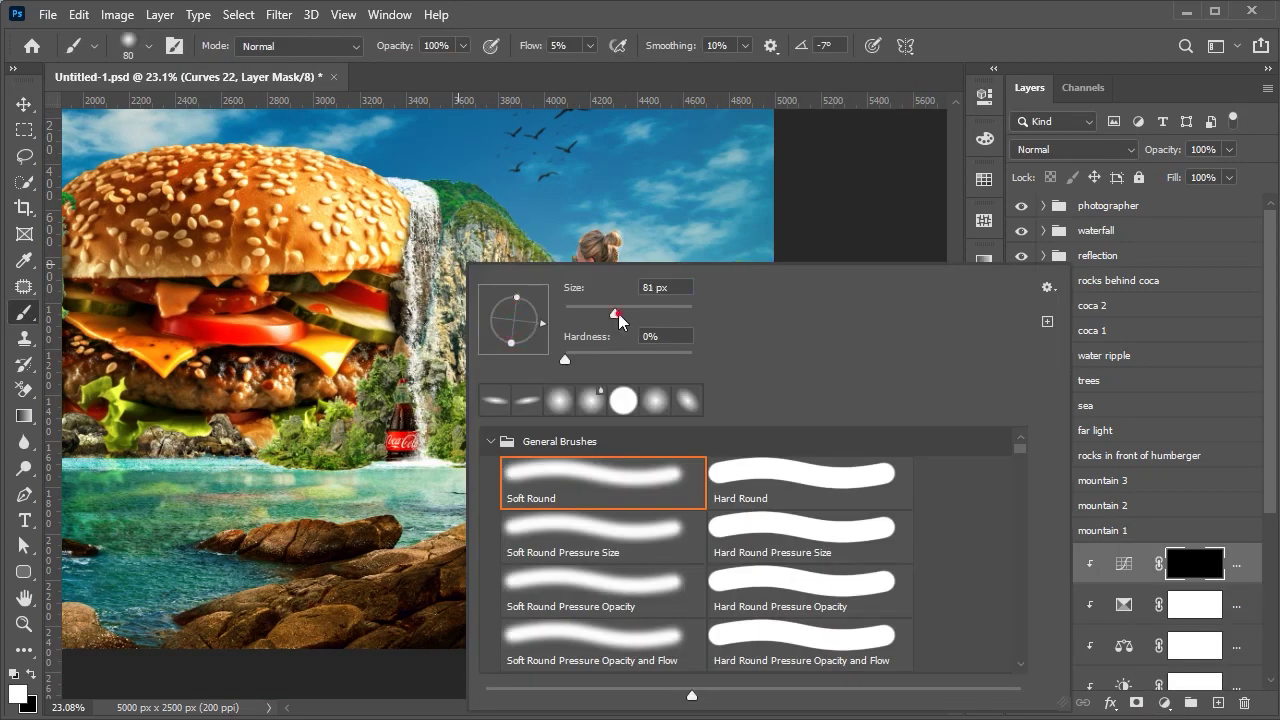
pyautogui.press('Return')
pyautogui.scroll(2, 461, 210)
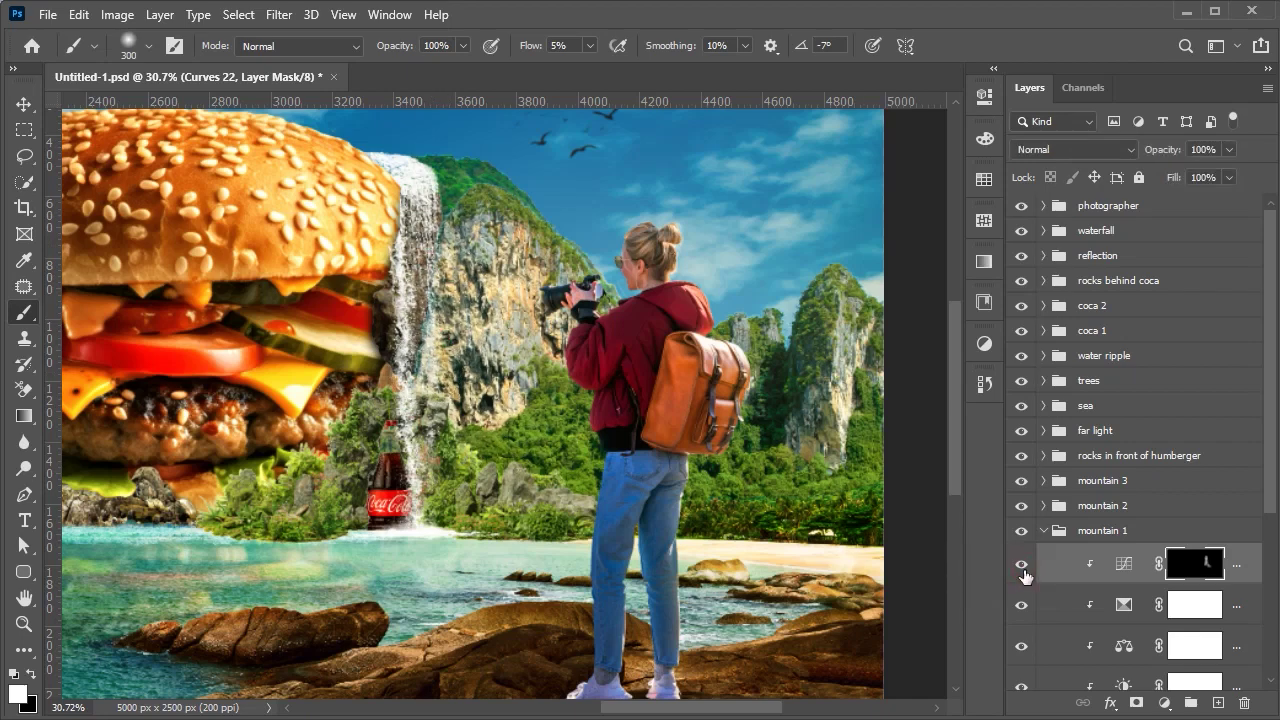
pyautogui.hotkey('ctrl', '0')
pyautogui.click(1044, 530)
# - Add a clipped Curves adjustment to mountain 3, pulled down to darken it
pyautogui.press('v')
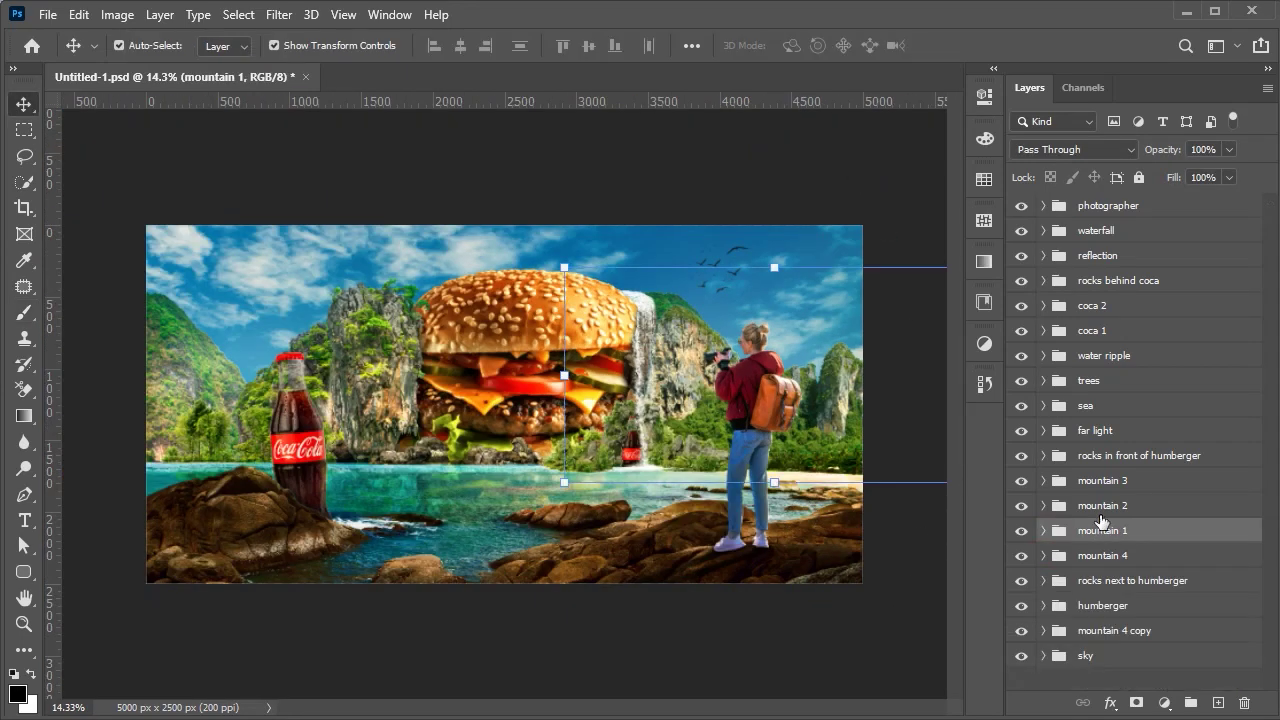
pyautogui.click(1021, 508)
pyautogui.click(1100, 480)
pyautogui.click(1044, 480)
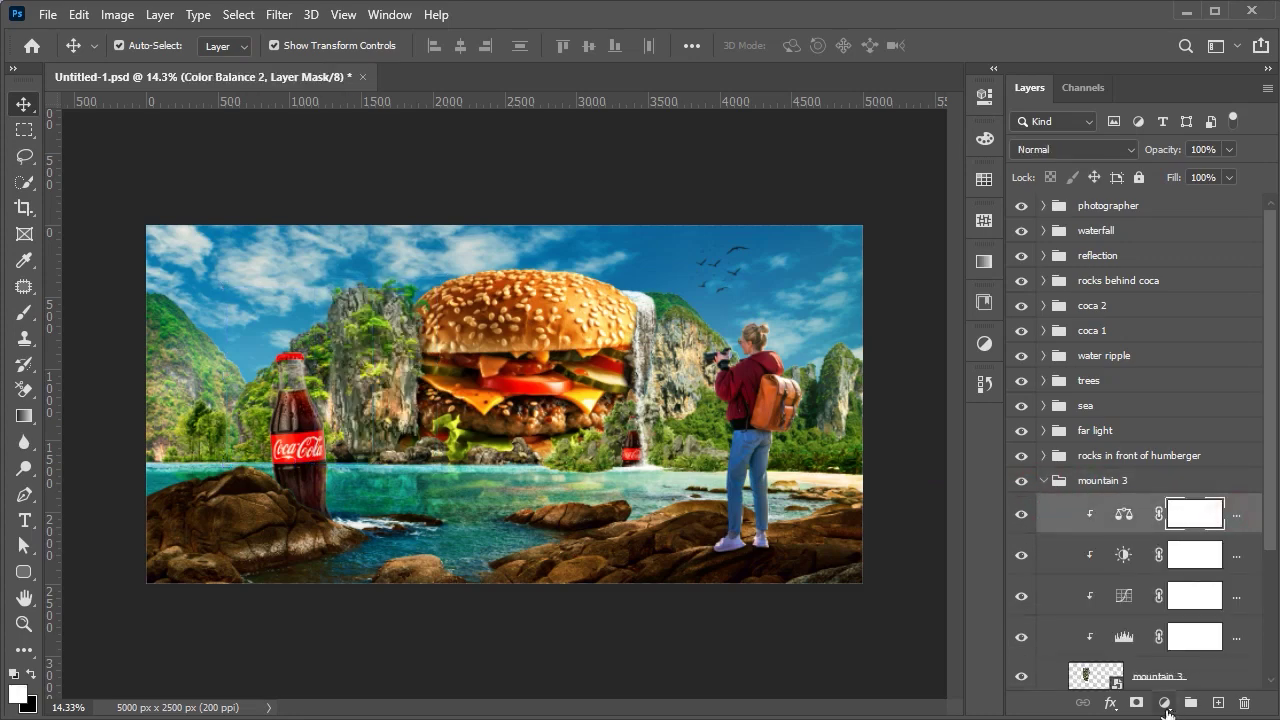
pyautogui.click(1164, 703)
pyautogui.click(1200, 474)
pyautogui.click(813, 428)
pyautogui.moveTo(842, 292); pyautogui.dragTo(842, 310)
pyautogui.click(932, 89)
# - Invert the mountain 3 curves mask and brush the darkening onto the rocks
pyautogui.hotkey('ctrl', 'i')
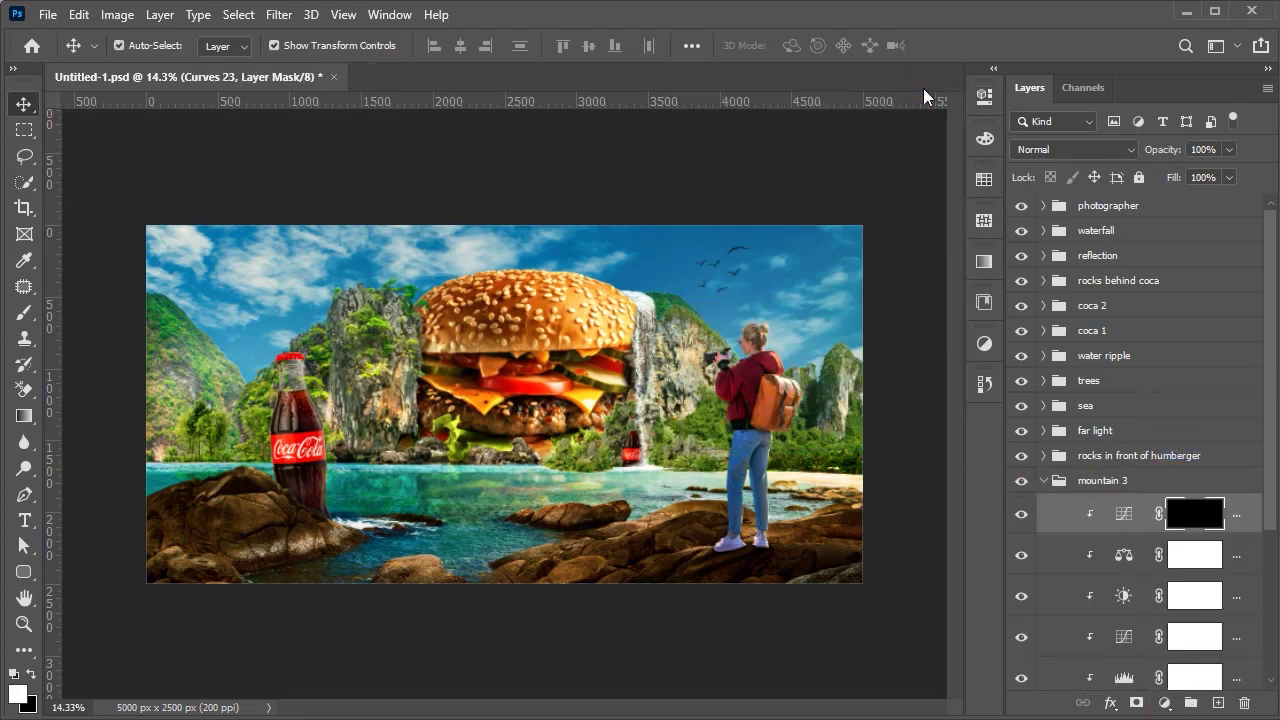
pyautogui.press('b')
pyautogui.scroll(5, 330, 311)
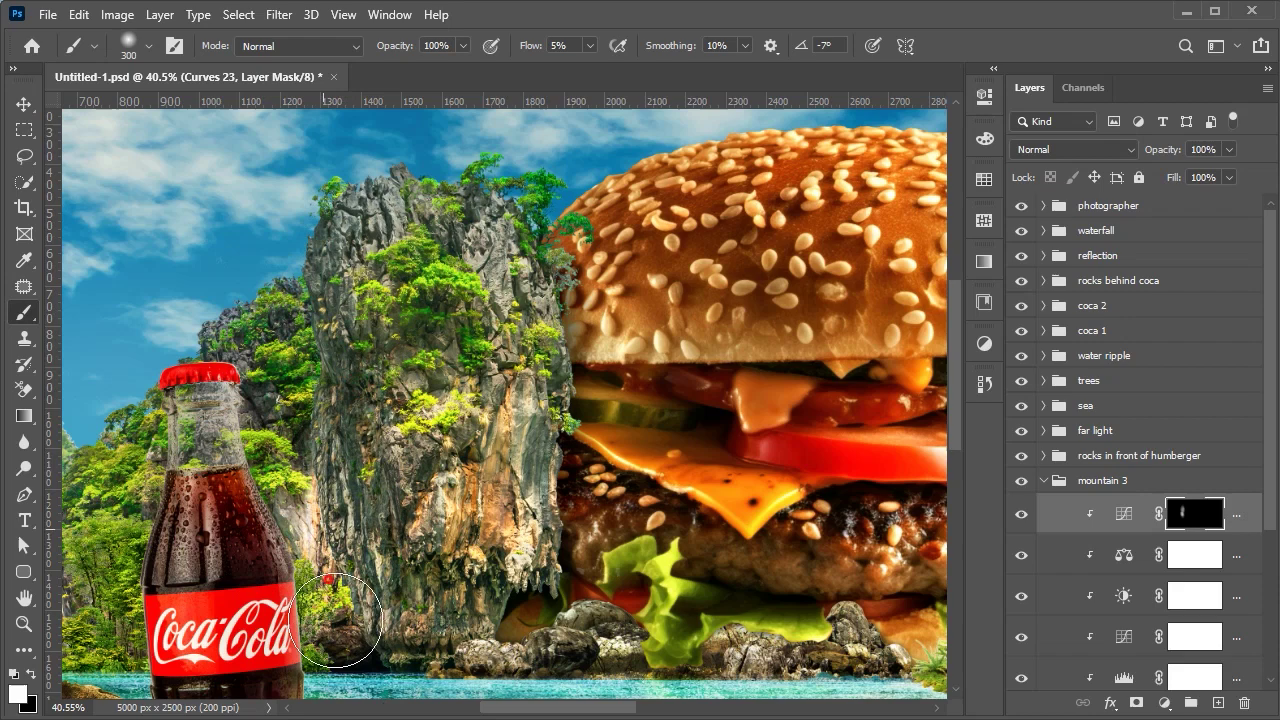
pyautogui.scroll(-5, 564, 330)
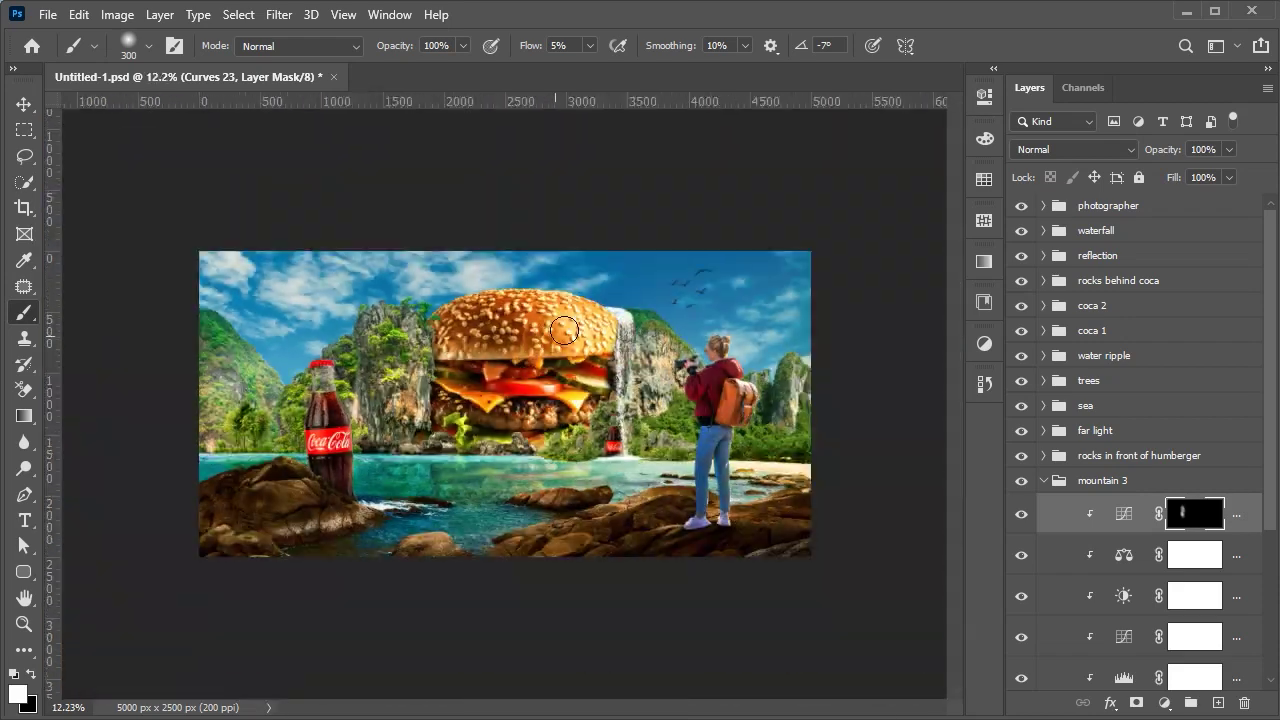
pyautogui.click(1043, 482)
# - Deselect layers, collapse the waterfall group and select the rocks behind coca group
pyautogui.press('v')
pyautogui.click(812, 189)
pyautogui.hotkey('ctrl', '0')
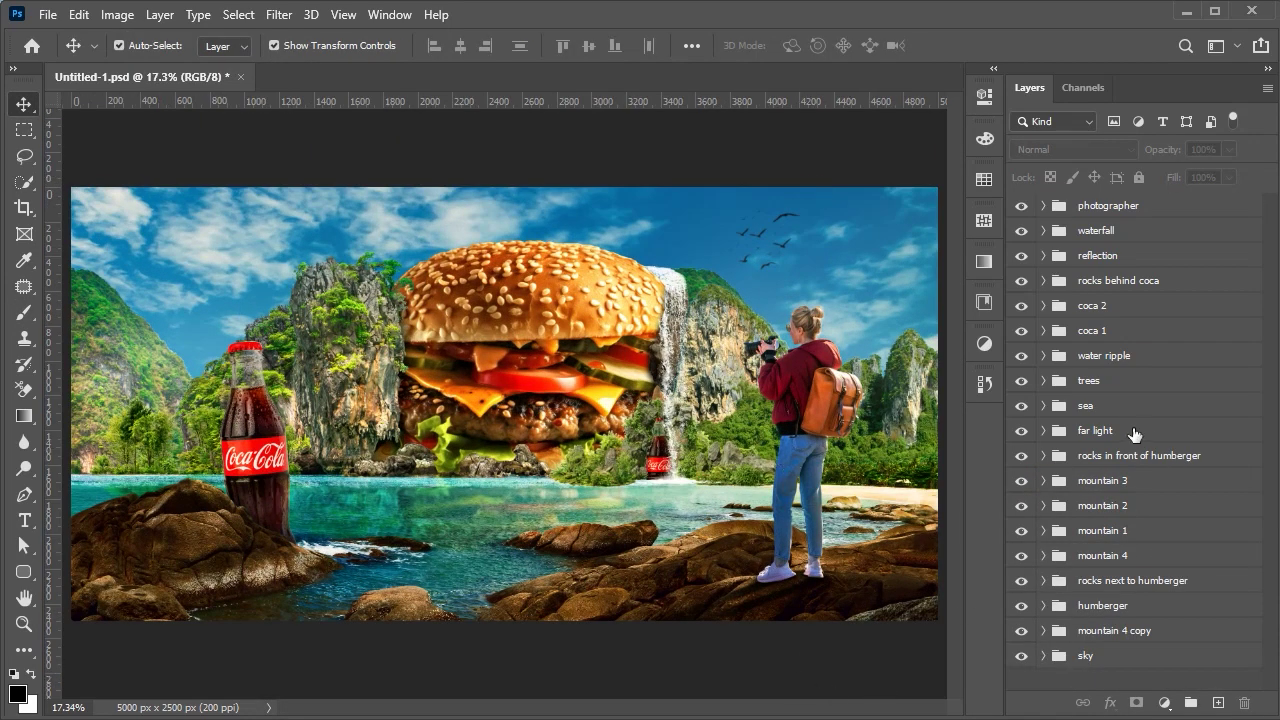
pyautogui.click(615, 460)
pyautogui.click(1043, 234)
pyautogui.click(1118, 280)
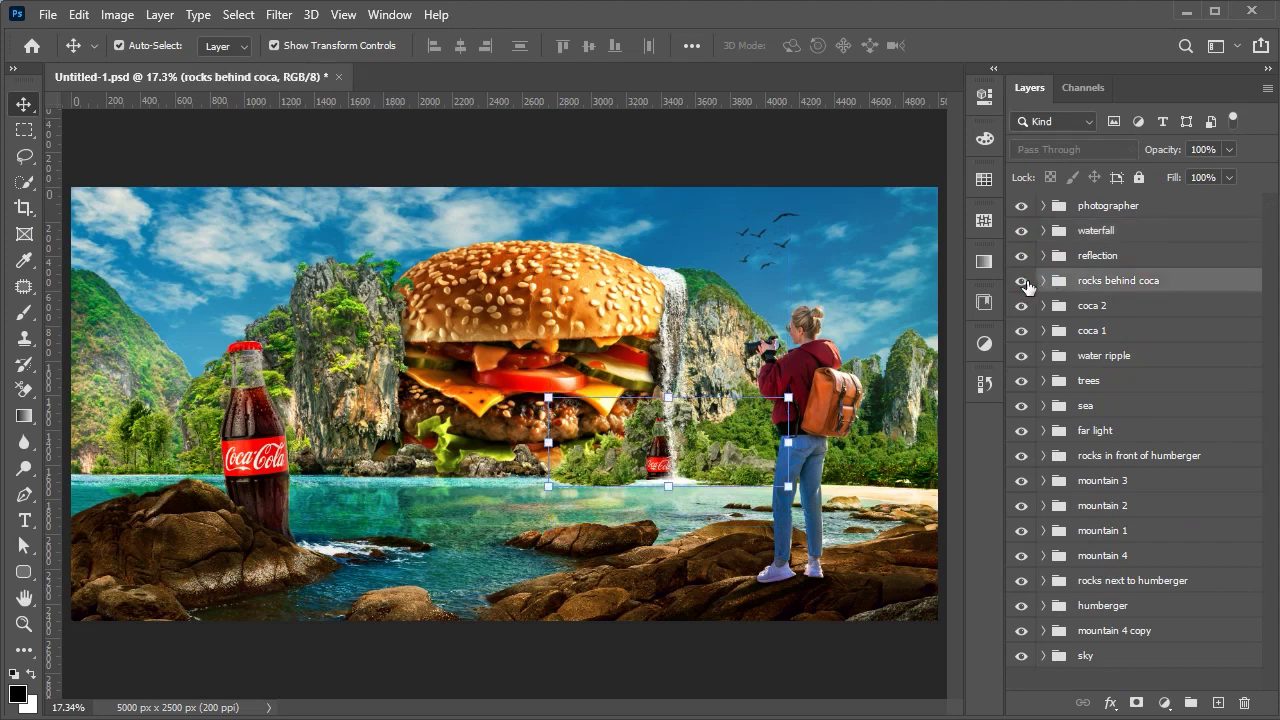
# - Add a Color Balance to the rocks, shifting both midtones and highlights
pyautogui.click(1043, 280)
pyautogui.click(1195, 313)
pyautogui.scroll(3, 520, 517)
pyautogui.click(1164, 703)
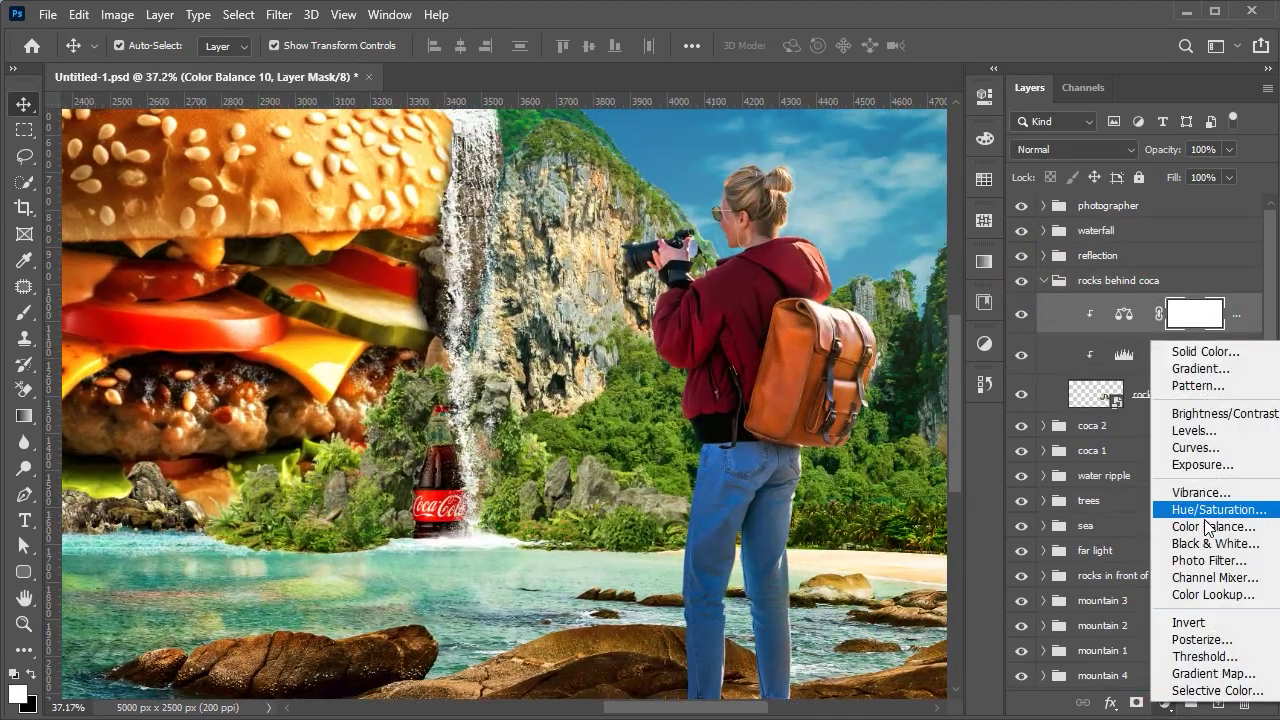
pyautogui.click(1207, 526)
pyautogui.moveTo(801, 233); pyautogui.dragTo(793, 201)
pyautogui.click(792, 156)
pyautogui.click(792, 204)
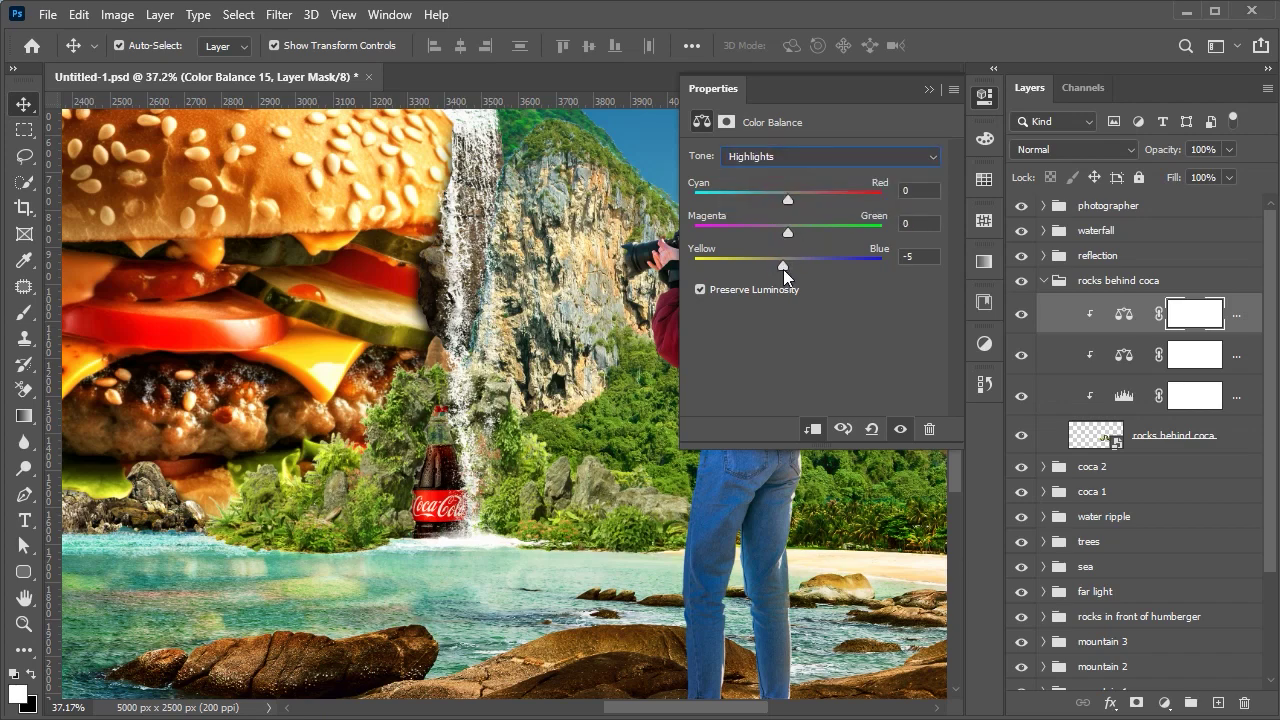
pyautogui.moveTo(795, 235); pyautogui.dragTo(810, 198)
pyautogui.click(929, 89)
# - Add a Selective Color adjustment to the rocks with Neutrals Black at +8
pyautogui.click(984, 343)
pyautogui.click(857, 503)
pyautogui.click(823, 175)
pyautogui.click(800, 301)
pyautogui.moveTo(814, 336); pyautogui.dragTo(824, 336)
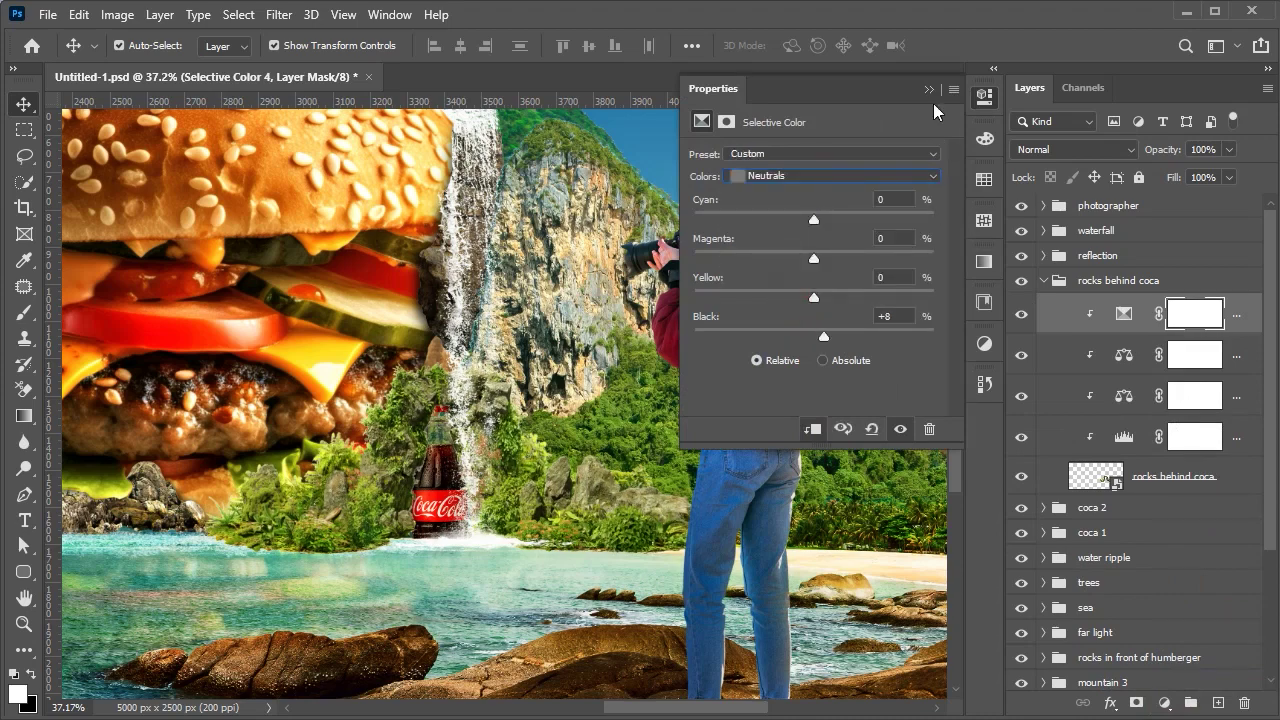
pyautogui.click(929, 89)
# - Open the water splash photo and drag it into the composite
pyautogui.scroll(-5, 745, 490)
pyautogui.click(1044, 280)
pyautogui.hotkey('ctrl', '0')
pyautogui.hotkey('alt', 'Tab')
pyautogui.doubleClick(692, 290)
pyautogui.moveTo(600, 330)
pyautogui.mouseDown()
pyautogui.moveTo(155, 88)
pyautogui.moveTo(459, 400)
pyautogui.mouseUp()
pyautogui.click(1073, 149)
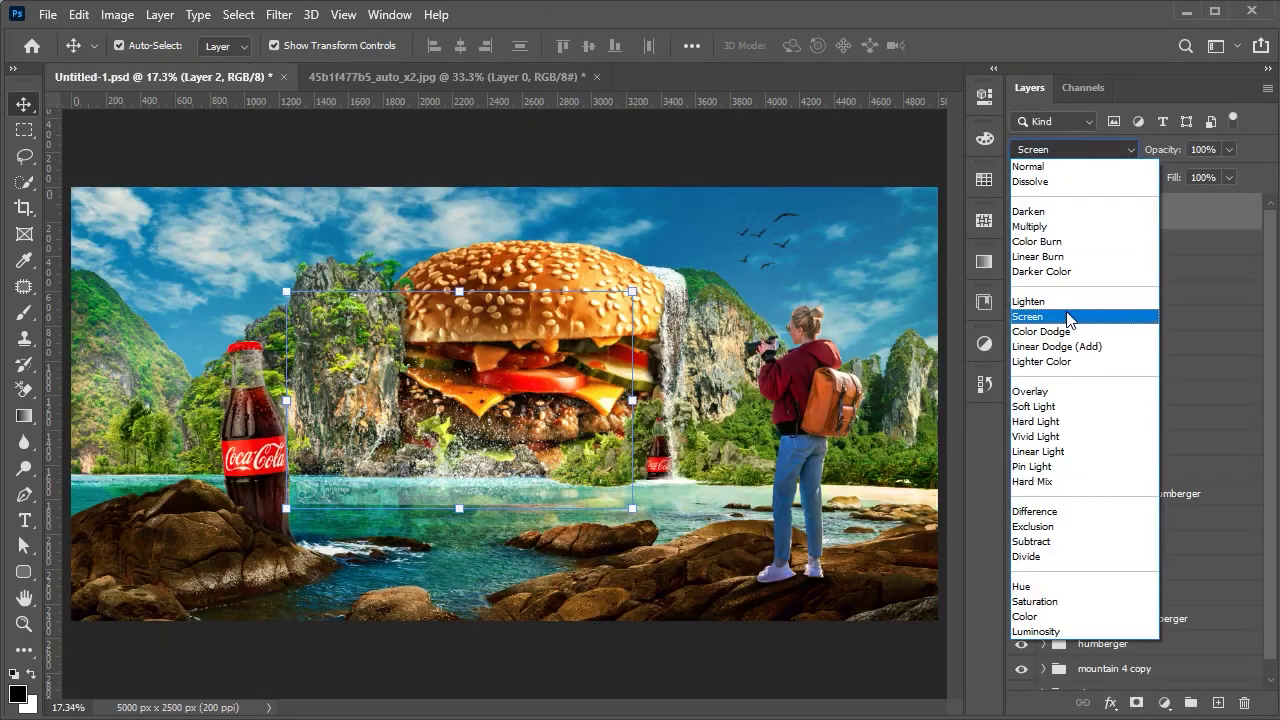
# - Blend the splash with Linear Dodge (Add) and move it into the coca 2 group
pyautogui.click(1016, 346)
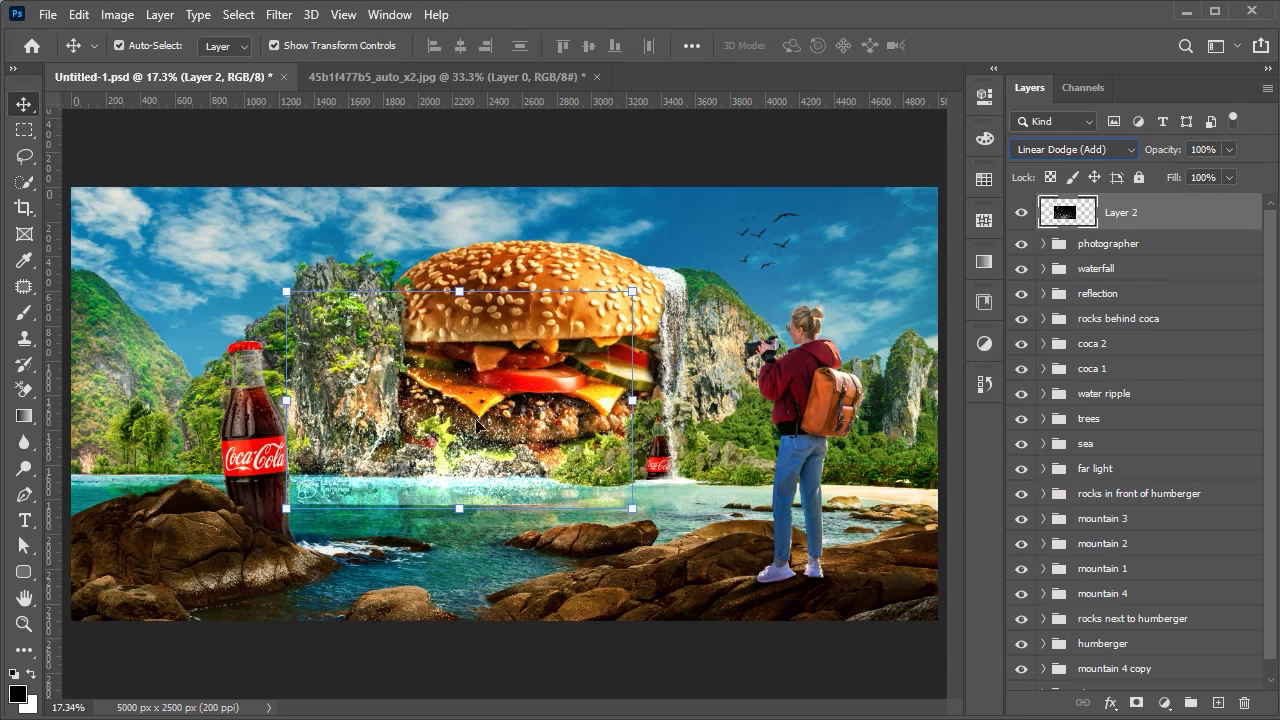
pyautogui.click(1090, 344)
pyautogui.click(1040, 343)
pyautogui.moveTo(1110, 212); pyautogui.dragTo(1110, 355)
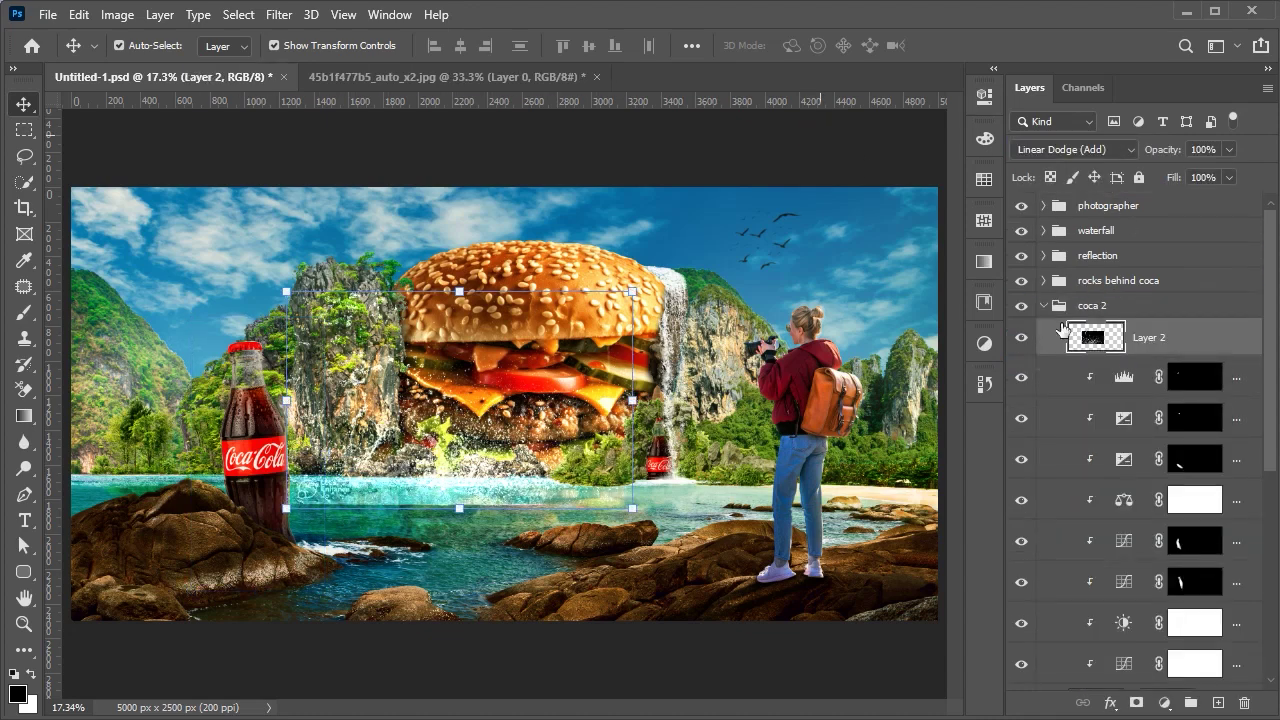
pyautogui.click(1042, 305)
# - Place and rotate the splash at the bottle's base with 47% opacity
pyautogui.scroll(2, 606, 425)
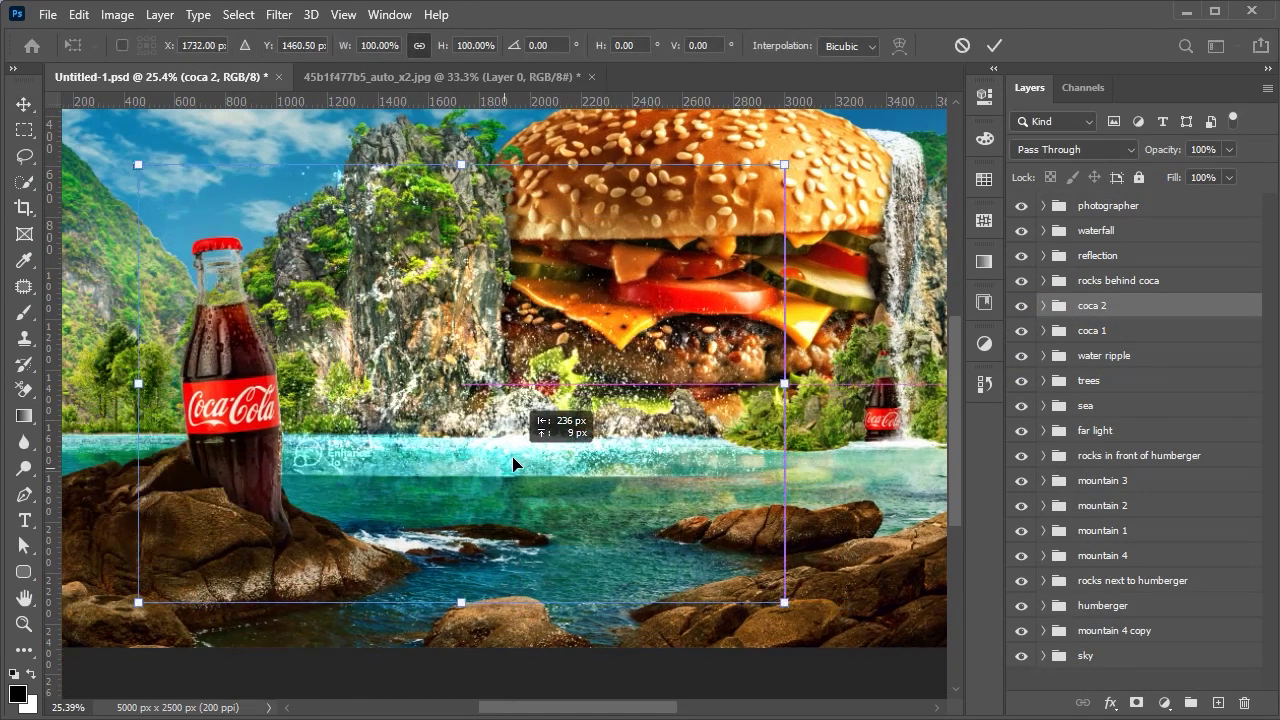
pyautogui.click(1043, 305)
pyautogui.click(1093, 340)
pyautogui.moveTo(500, 400); pyautogui.dragTo(360, 440)
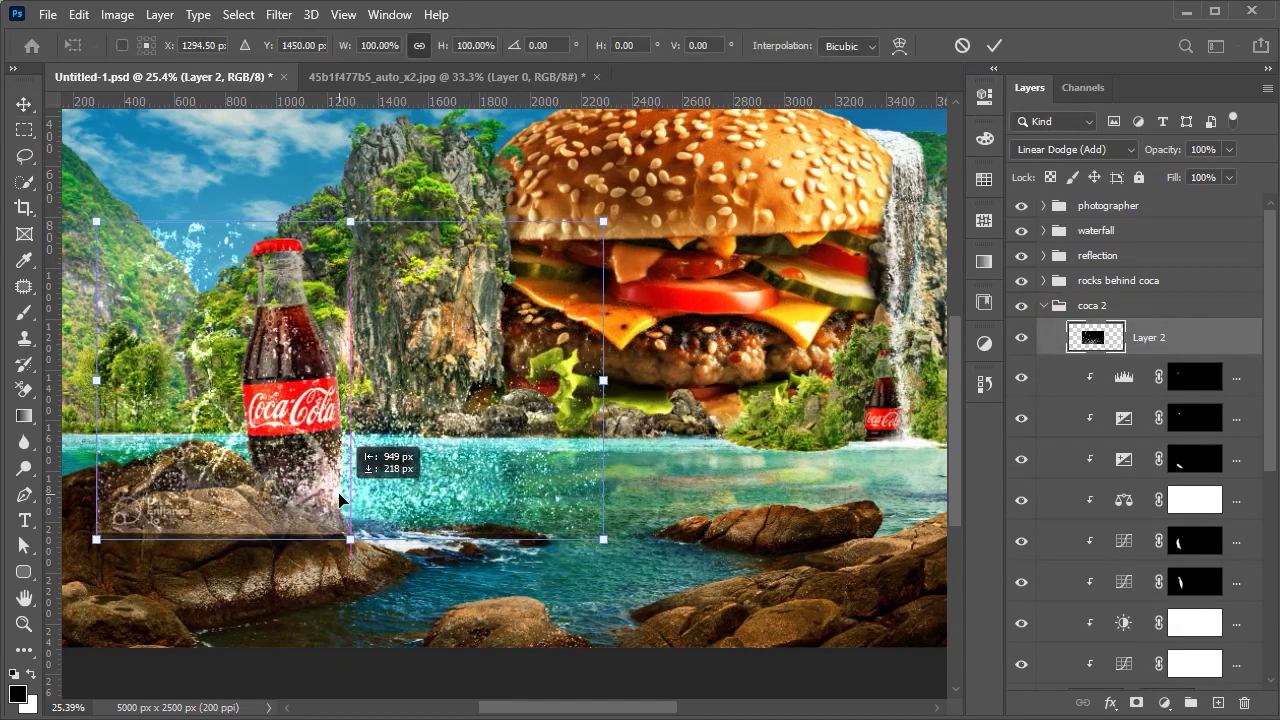
pyautogui.moveTo(630, 205)
pyautogui.mouseDown()
pyautogui.moveTo(655, 280)
pyautogui.moveTo(430, 450)
pyautogui.mouseUp()
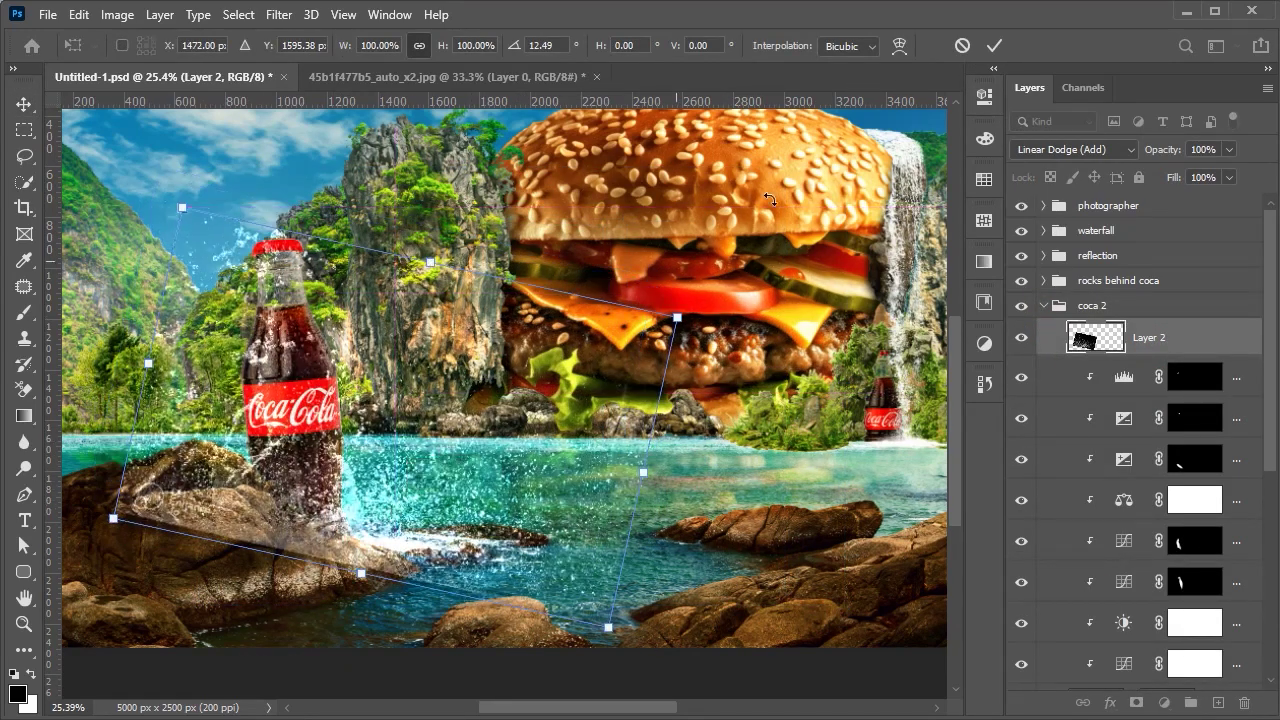
pyautogui.press('Return')
pyautogui.scroll(1, 283, 545)
pyautogui.scroll(4, 280, 540)
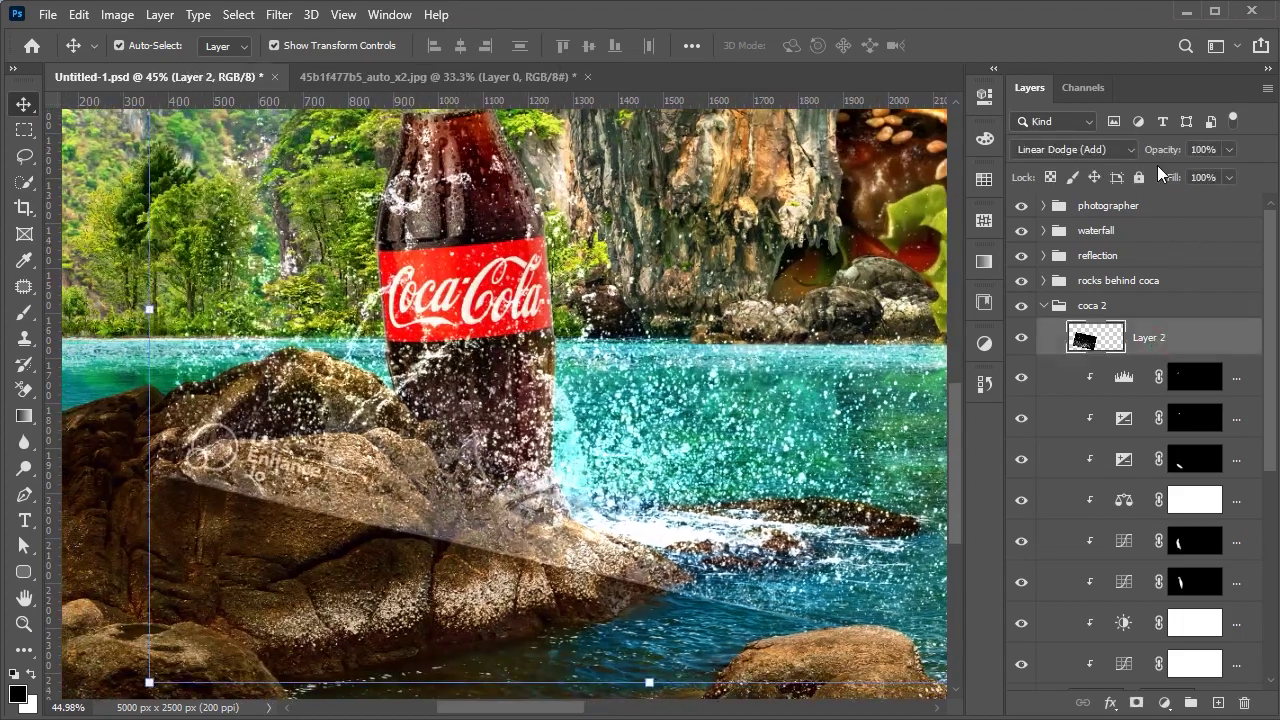
pyautogui.moveTo(1130, 163); pyautogui.dragTo(1105, 163)
pyautogui.scroll(2, 290, 375)
# - Trace the rock edge with a pen path and mask the splash off the rock
pyautogui.press('p')
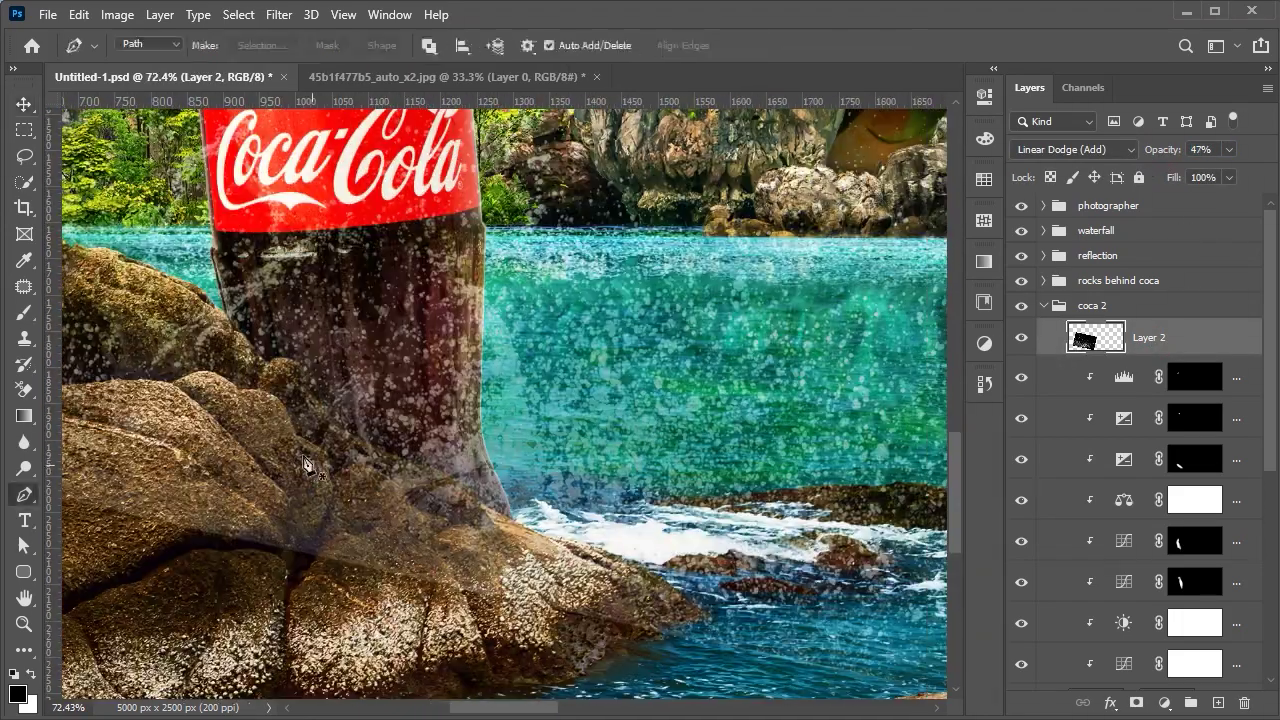
pyautogui.scroll(2, 290, 375)
pyautogui.scroll(1, 290, 375)
pyautogui.moveTo(268, 364); pyautogui.dragTo(293, 397)
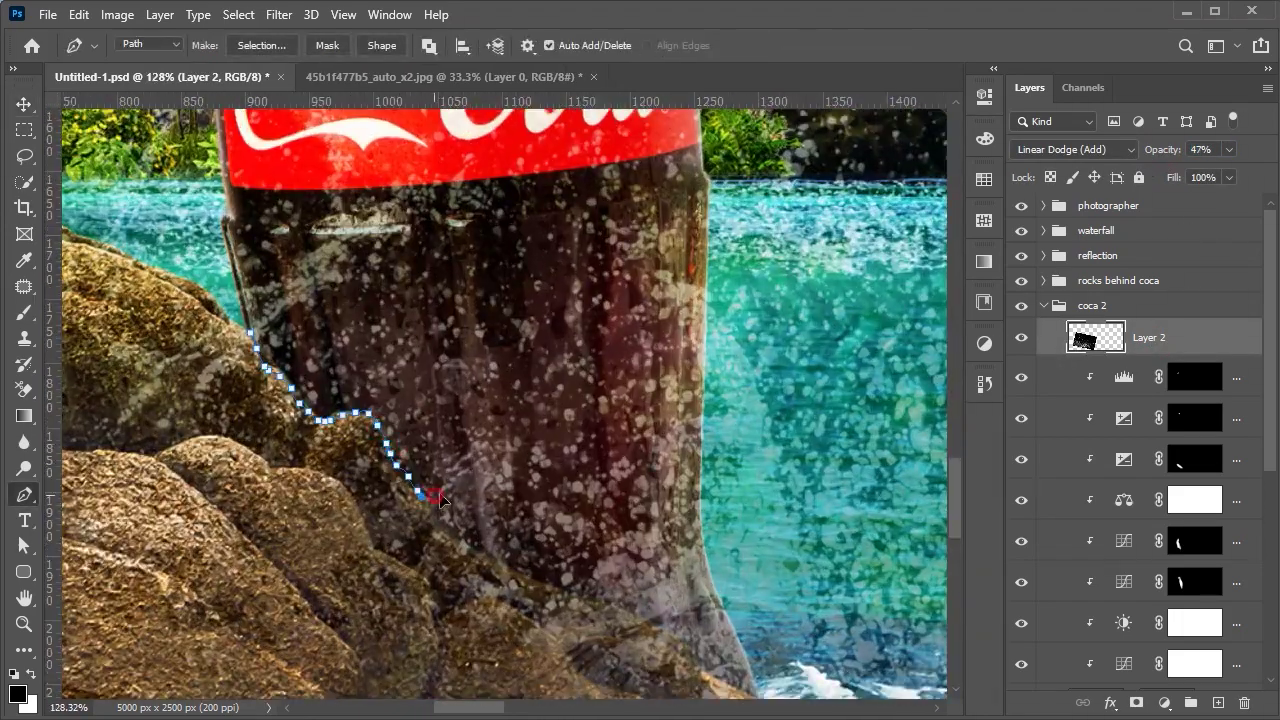
pyautogui.scroll(3, 631, 625)
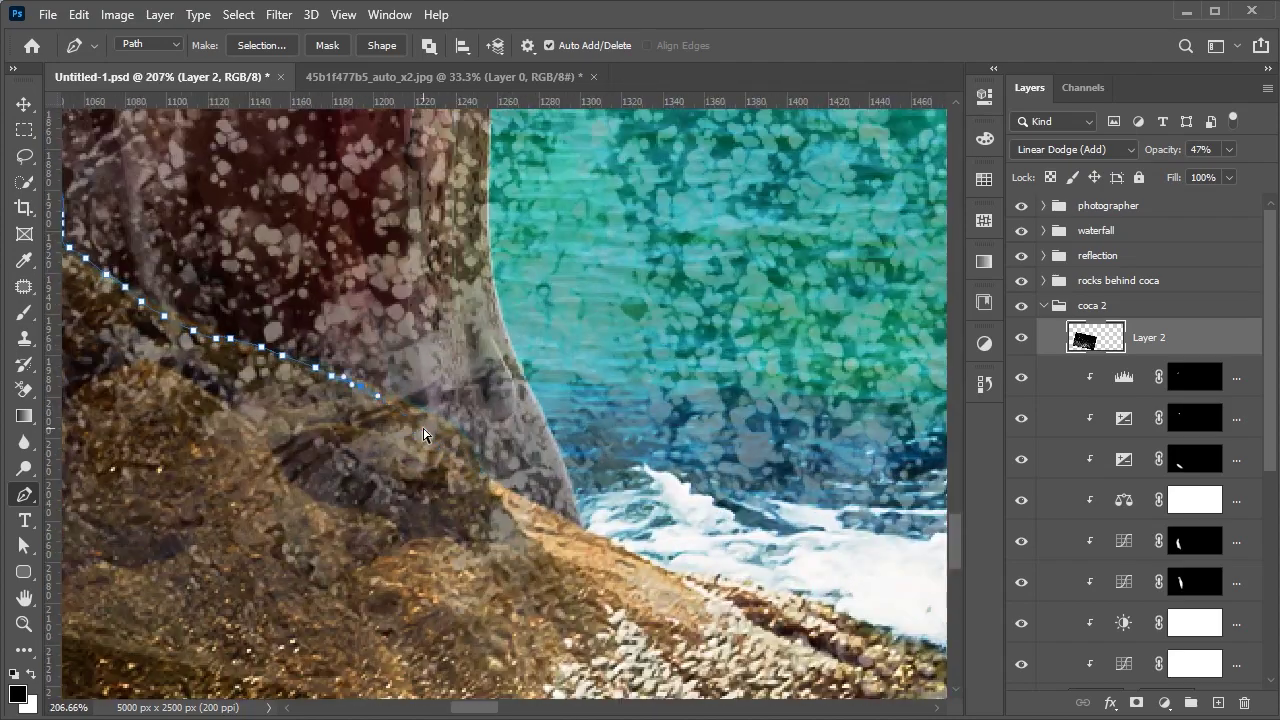
pyautogui.scroll(-6, 590, 537)
pyautogui.scroll(-3, 632, 568)
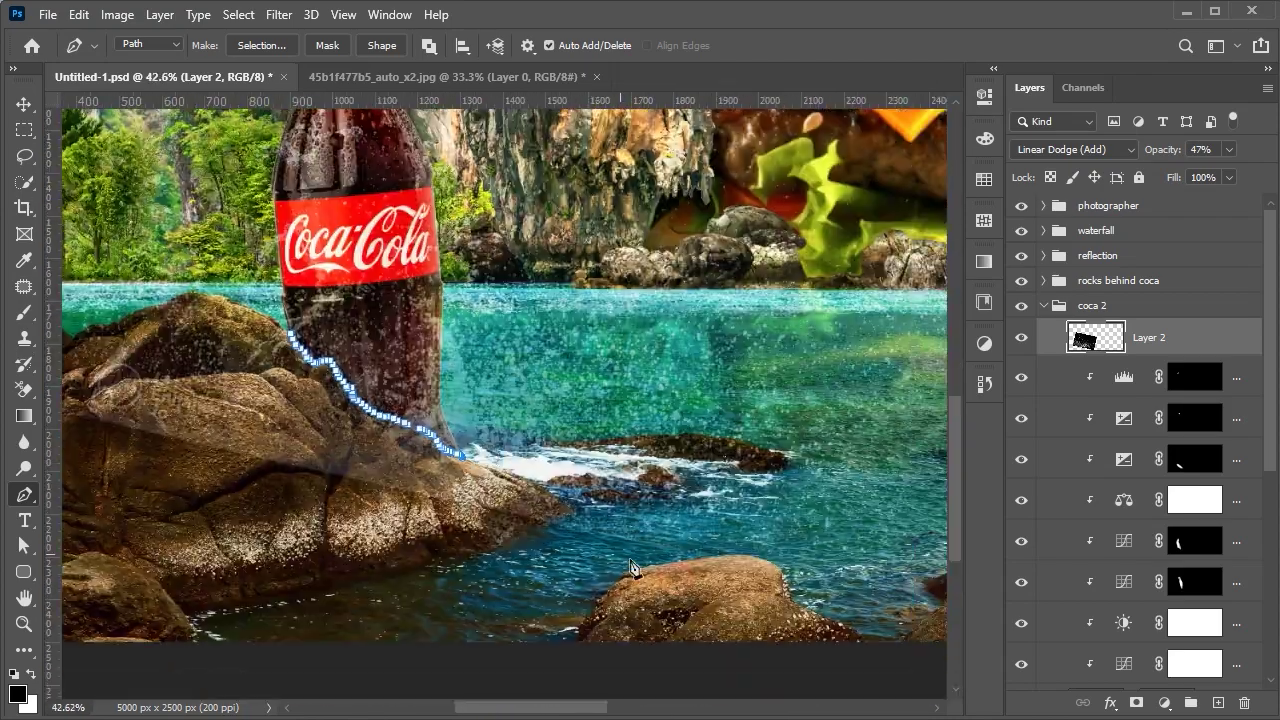
pyautogui.scroll(5, 272, 296)
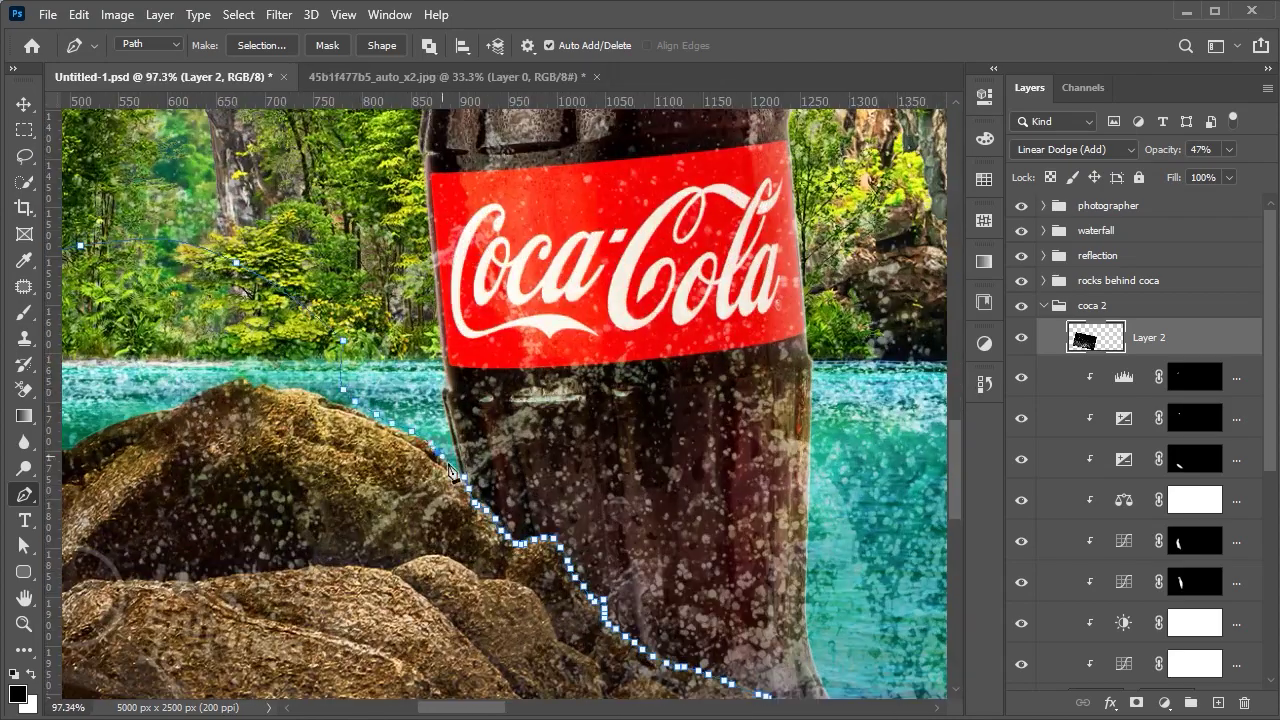
pyautogui.click(268, 45)
pyautogui.press('Return')
pyautogui.click(1136, 703)
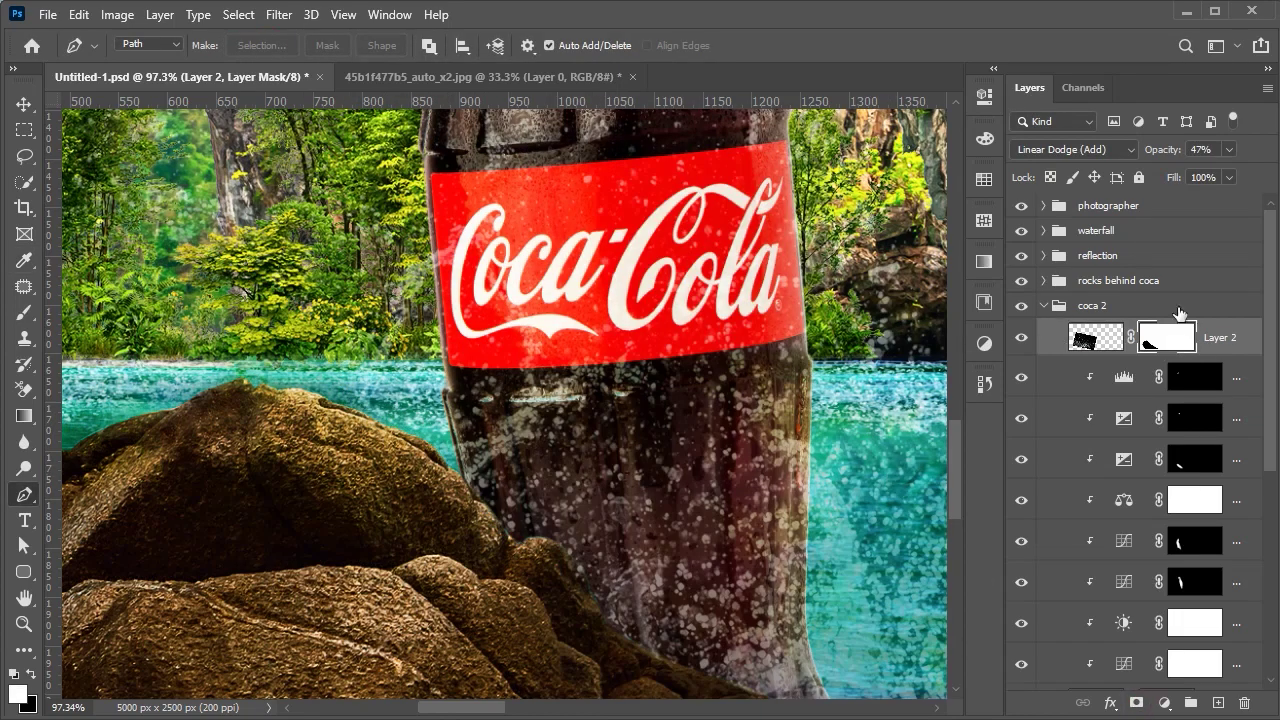
pyautogui.scroll(-5, 880, 285)
pyautogui.scroll(-4, 880, 285)
# - Deselect Layer 2, close the extra source image and collapse the coca 2 group
pyautogui.press('v')
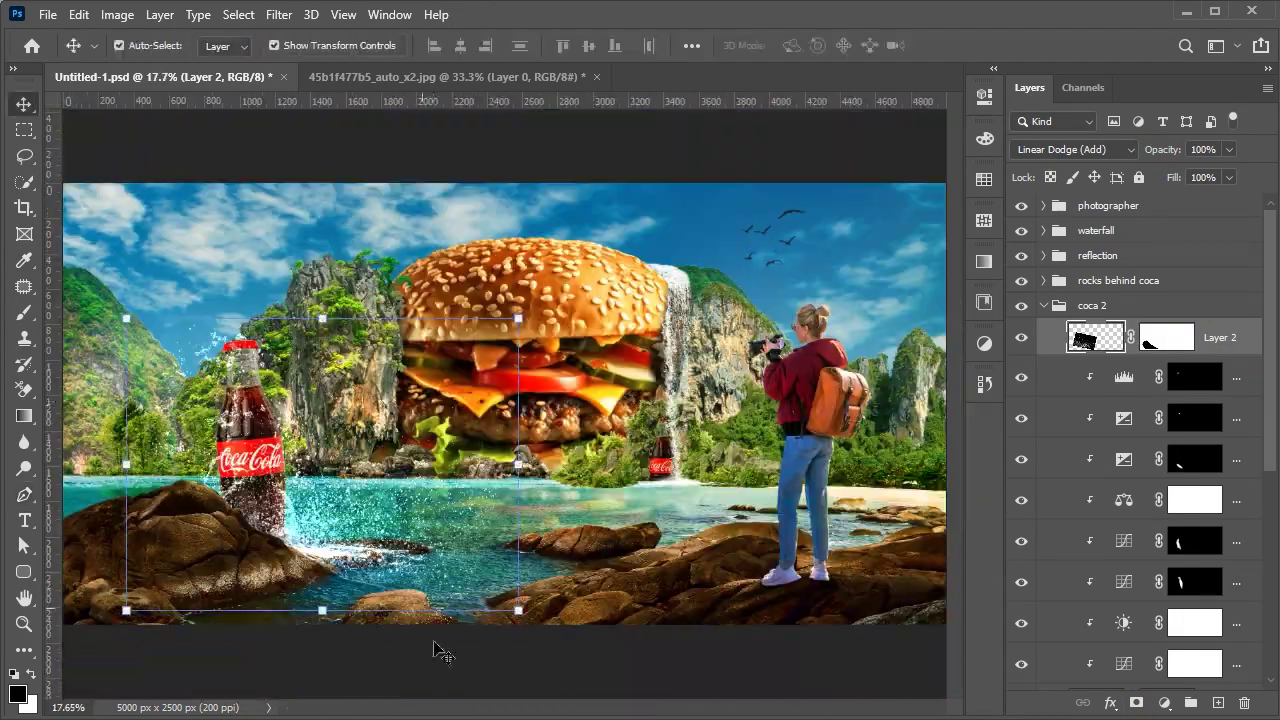
pyautogui.click(878, 280)
pyautogui.hotkey('ctrl', '0')
pyautogui.click(553, 76)
pyautogui.click(629, 289)
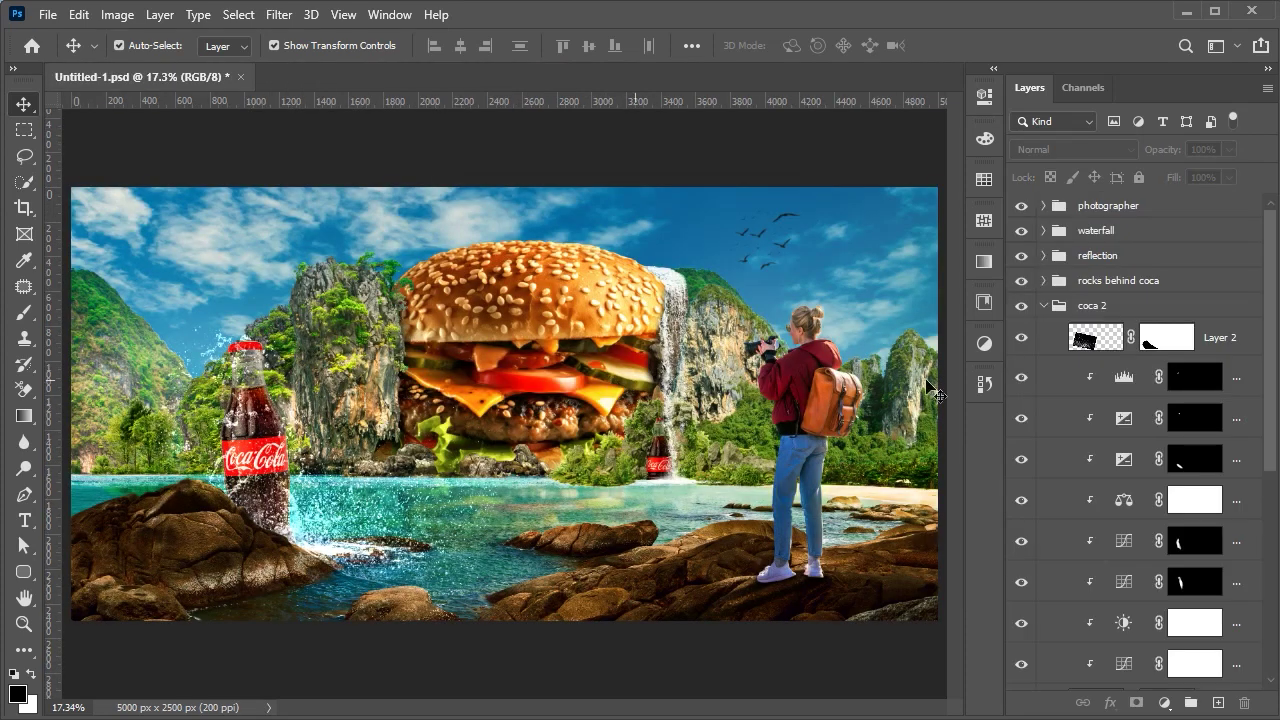
pyautogui.click(1045, 308)
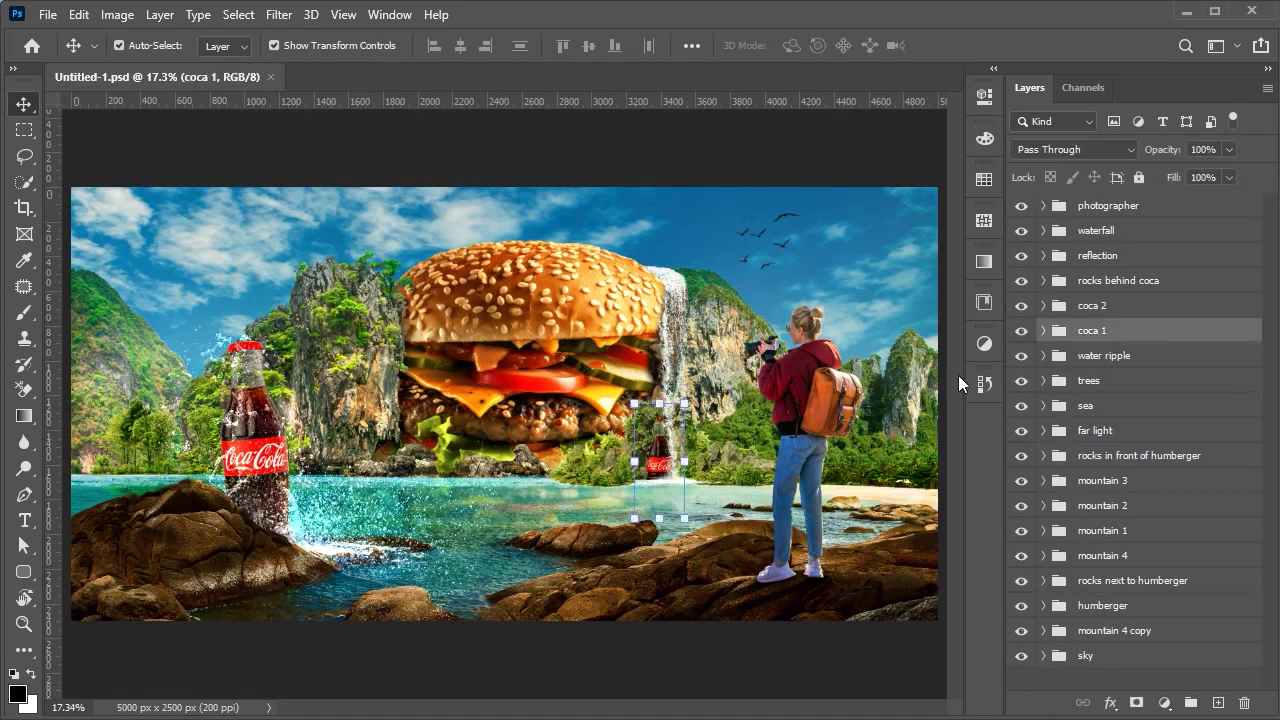
# - Turn on the small bottle layer by the waterfall inside coca 1
pyautogui.click(1043, 330)
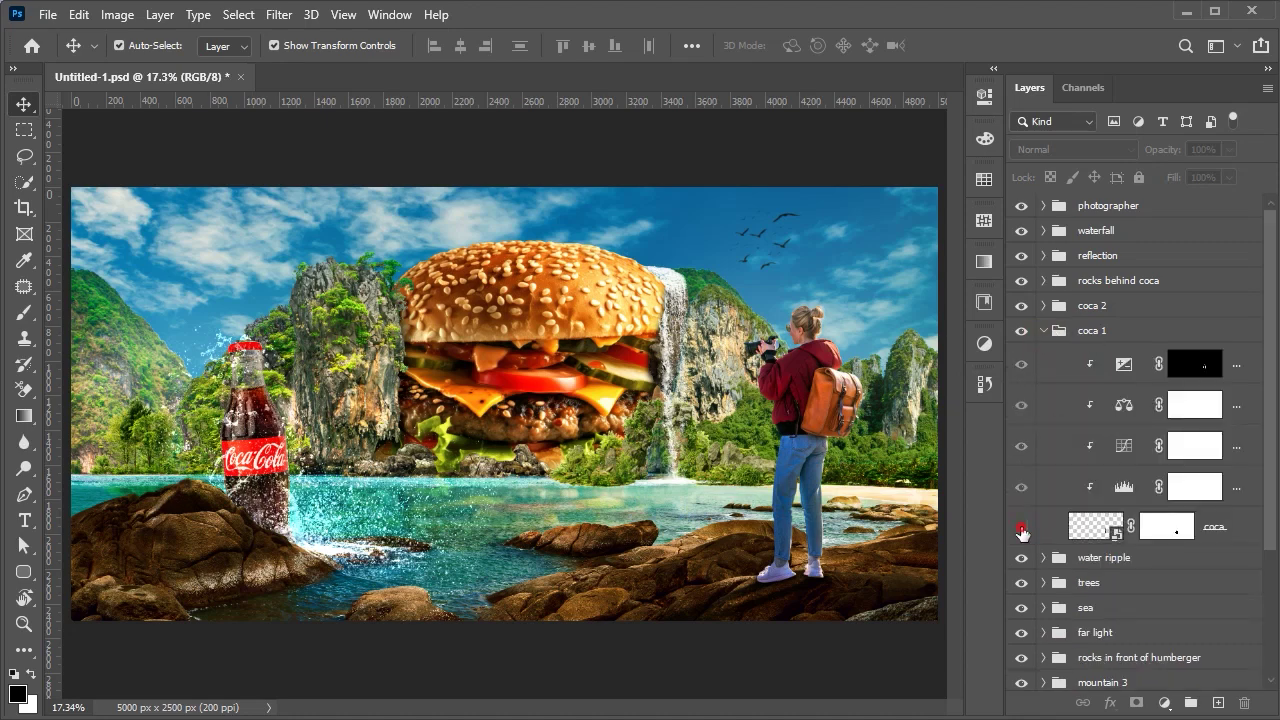
pyautogui.click(1022, 533)
pyautogui.click(1043, 330)
pyautogui.click(1043, 305)
pyautogui.hotkey('alt', 'Tab')
pyautogui.click(593, 40)
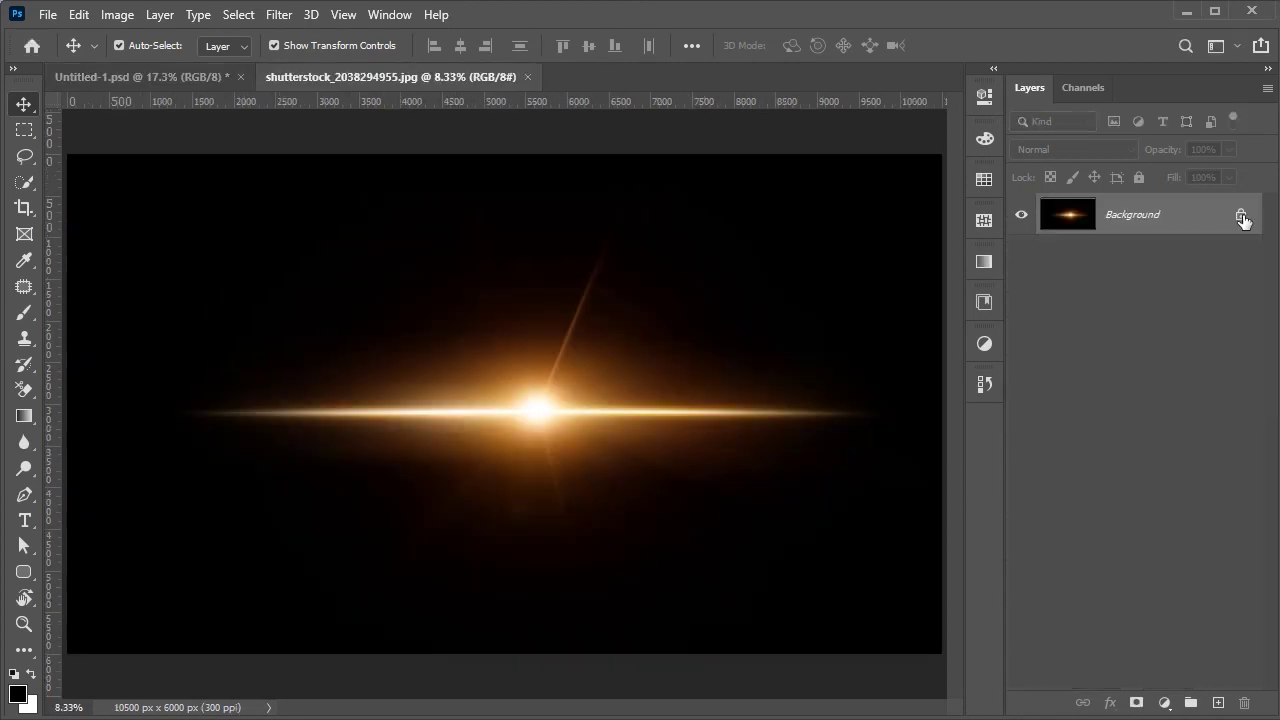
# - Bring the lens flare image in as a new Screen-blended layer
pyautogui.click(1246, 214)
pyautogui.moveTo(429, 331); pyautogui.dragTo(538, 423)
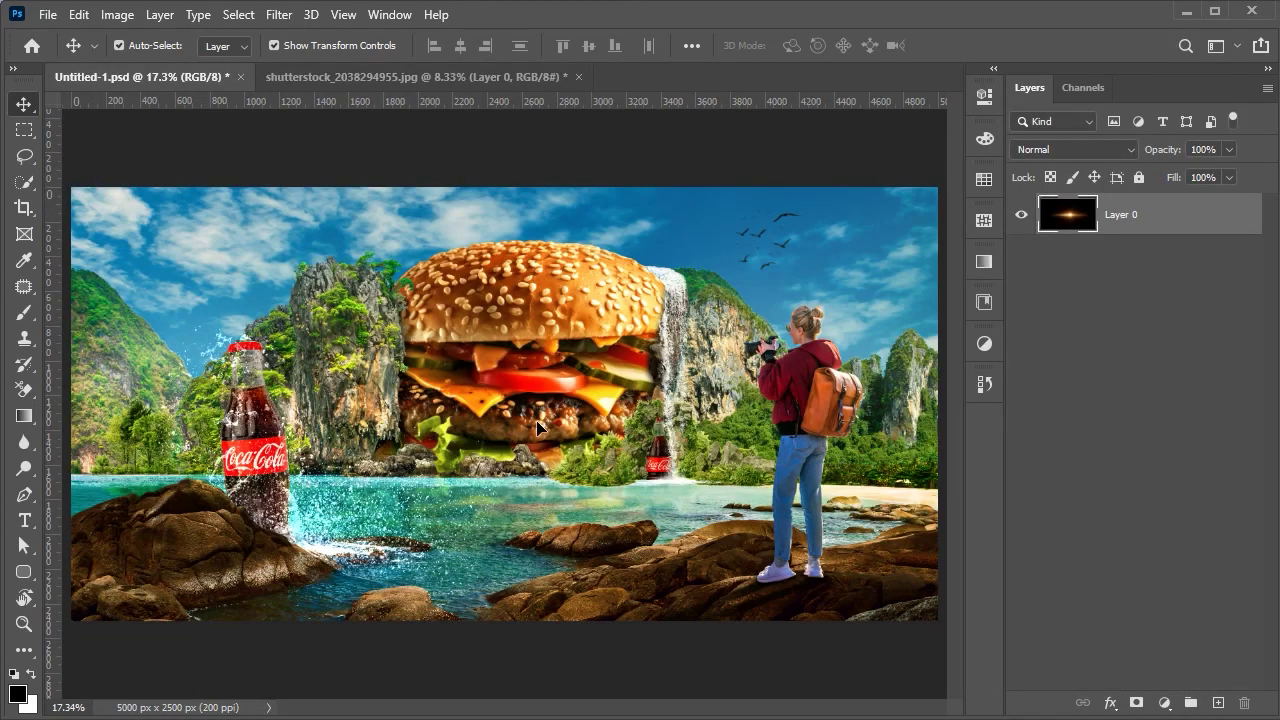
pyautogui.moveTo(593, 358); pyautogui.dragTo(1130, 215)
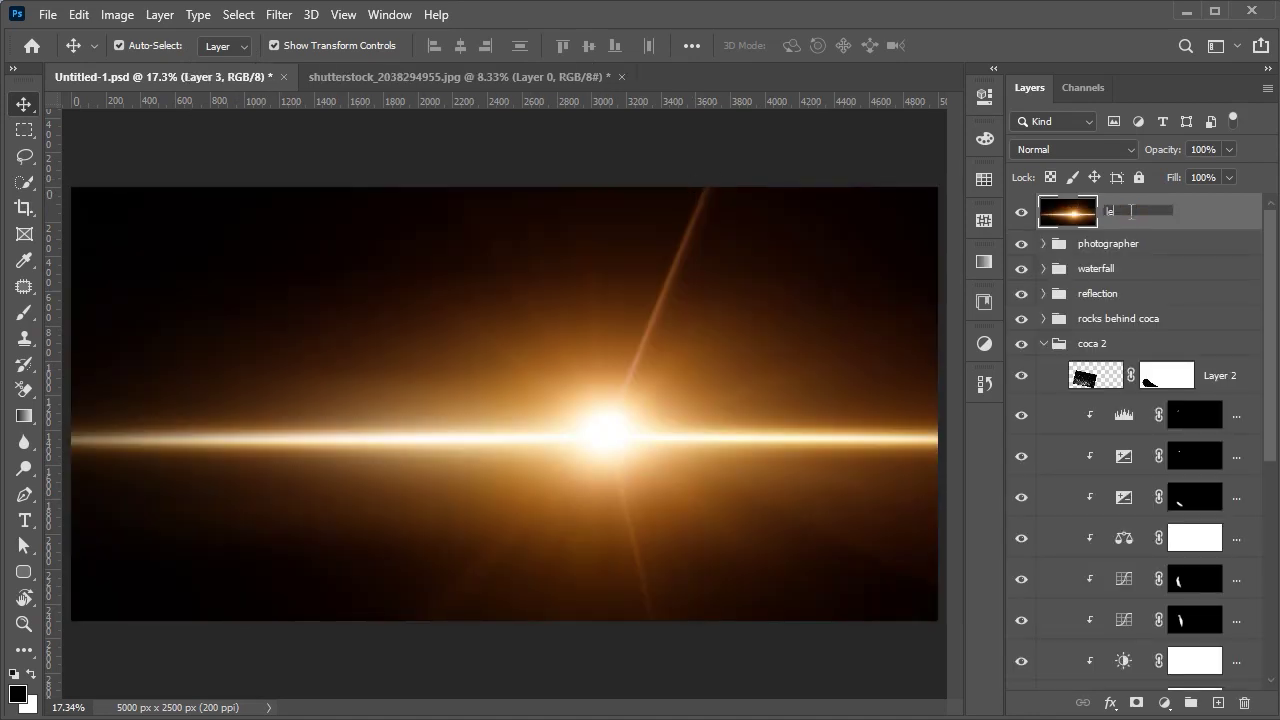
pyautogui.click(1069, 150)
pyautogui.click(1060, 320)
# - Shrink and rotate the flare so it angles along the Coca-Cola bottle's edge
pyautogui.hotkey('ctrl', 't')
pyautogui.hotkey('ctrl', '0')
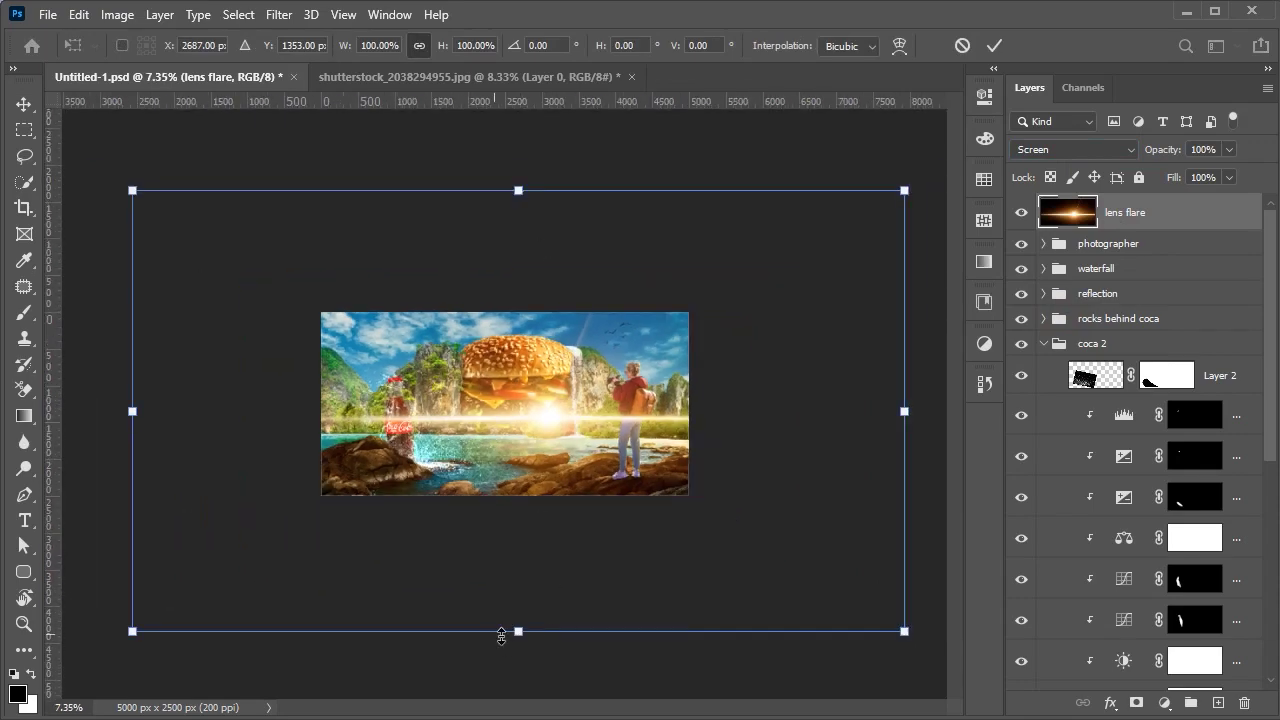
pyautogui.moveTo(517, 631); pyautogui.dragTo(520, 470)
pyautogui.hotkey('ctrl', '0')
pyautogui.moveTo(600, 400); pyautogui.dragTo(380, 420)
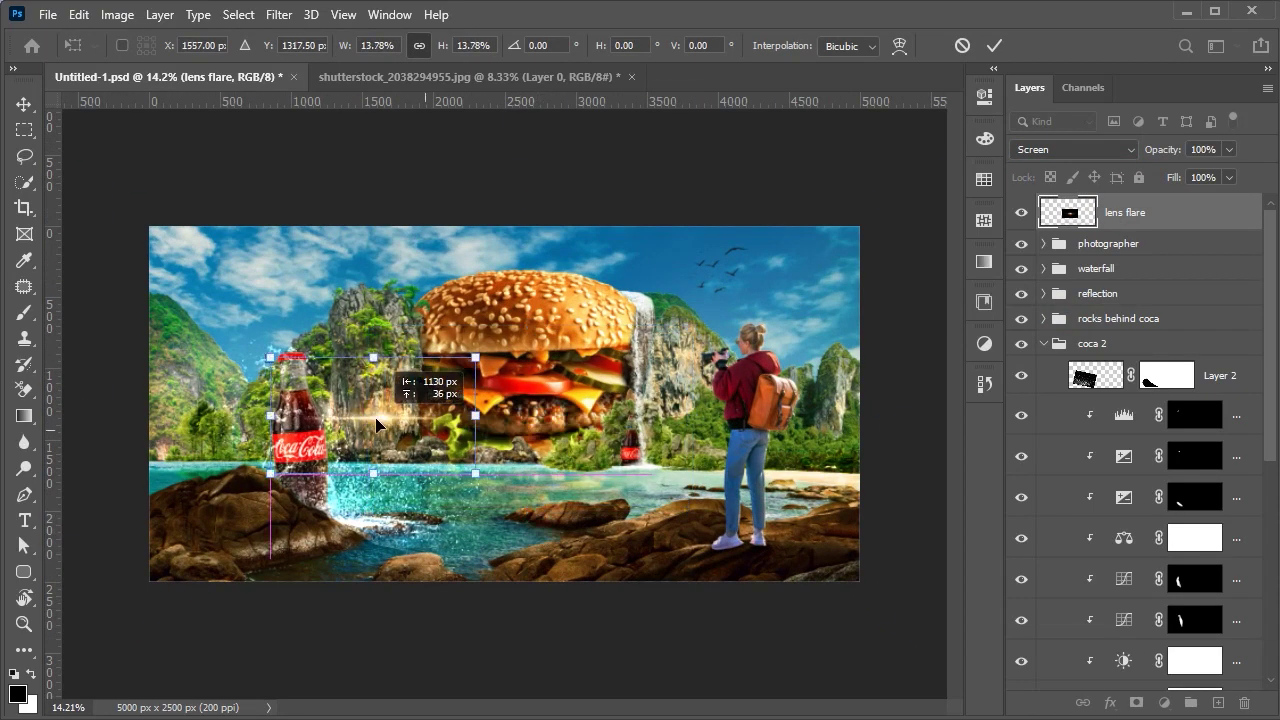
pyautogui.moveTo(440, 520); pyautogui.dragTo(320, 470)
pyautogui.keyDown('alt'); pyautogui.scroll(3, 383, 491); pyautogui.keyUp('alt')
pyautogui.moveTo(310, 390); pyautogui.dragTo(290, 370)
pyautogui.moveTo(350, 210); pyautogui.dragTo(270, 400)
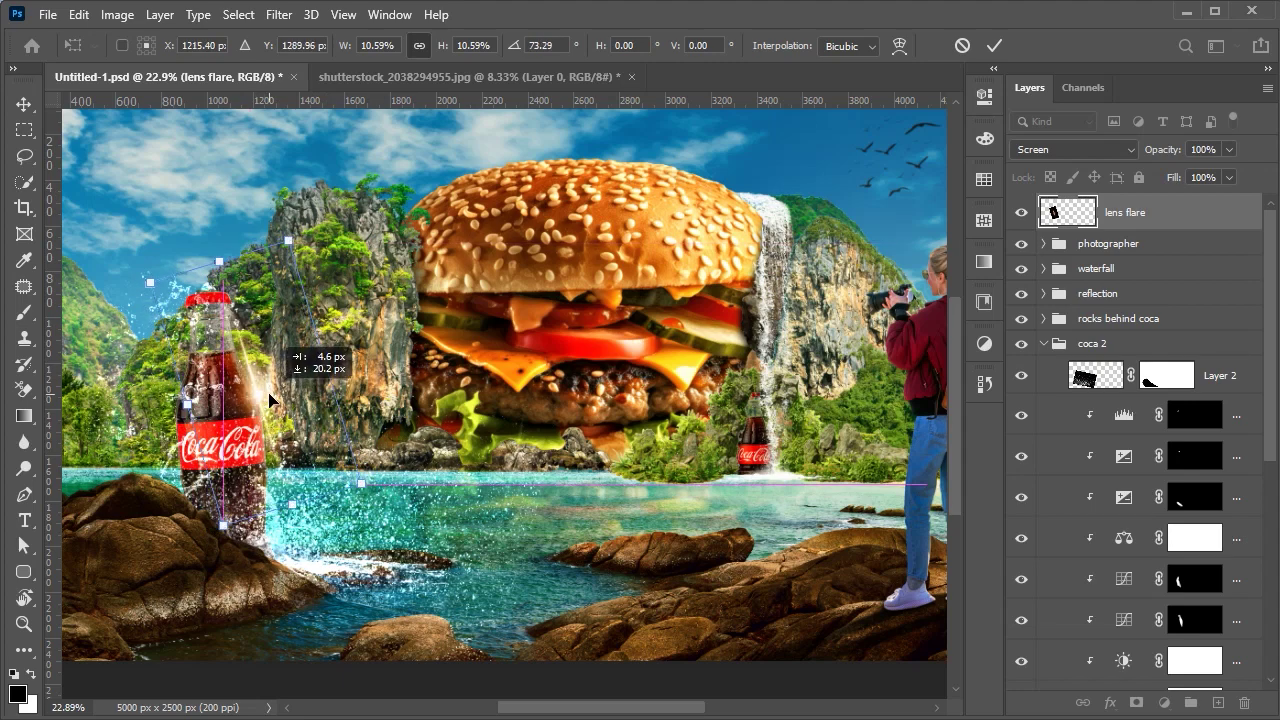
pyautogui.press('Return')
pyautogui.hotkey('ctrl', '0')
# - Move the lens flare into coca 2, close its source image and collapse the groups
pyautogui.moveTo(1125, 212); pyautogui.dragTo(1120, 360)
pyautogui.click(560, 77)
pyautogui.click(1090, 305)
pyautogui.keyDown('ctrl'); pyautogui.click(1044, 305); pyautogui.keyUp('ctrl')
pyautogui.hotkey('ctrl', '0')
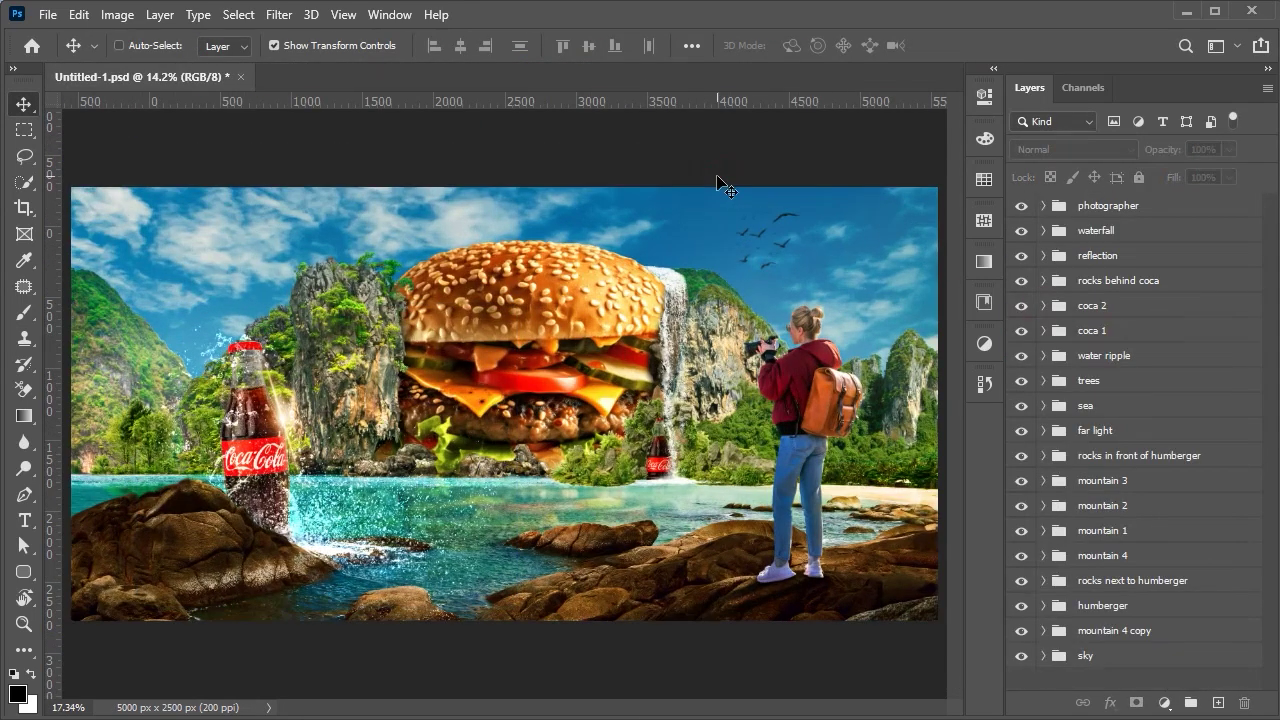
# - Add a yellow Solid Color fill above the photographer group, invert its mask, and paint glow with a soft brush
pyautogui.click(1099, 357)
pyautogui.click(1112, 428)
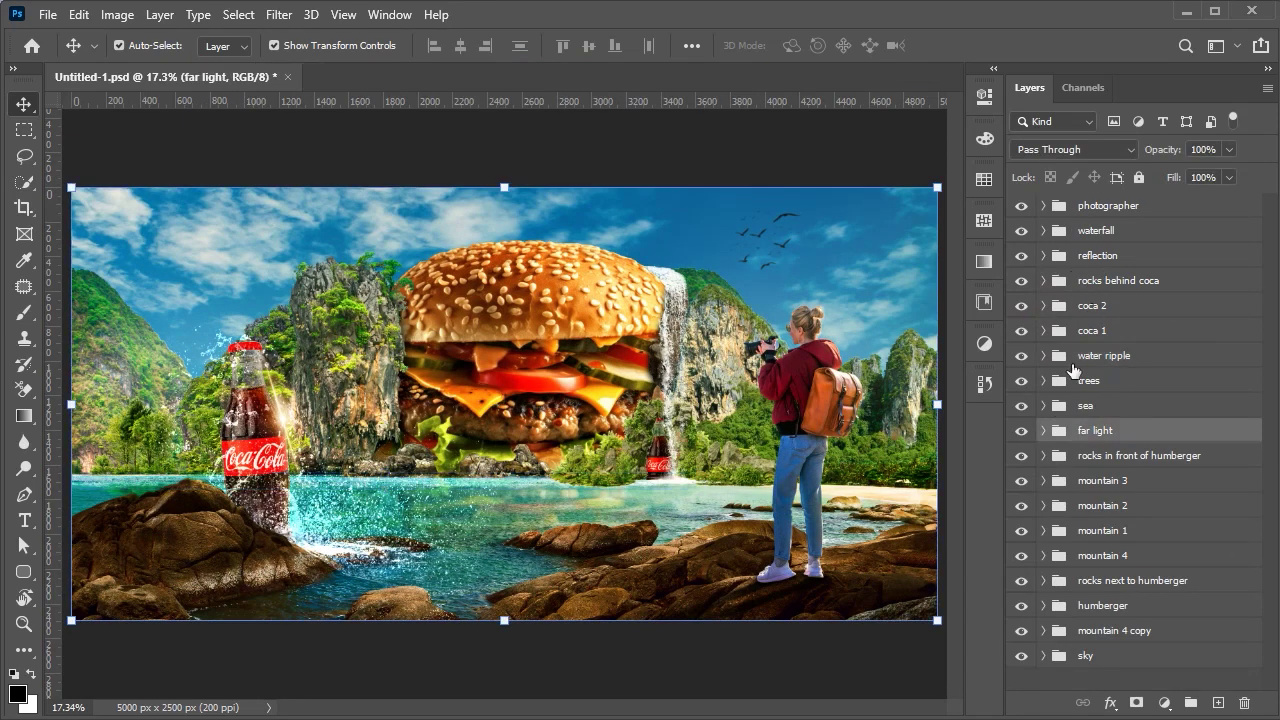
pyautogui.click(1104, 210)
pyautogui.click(1165, 703)
pyautogui.click(1200, 352)
pyautogui.write('ffe400')
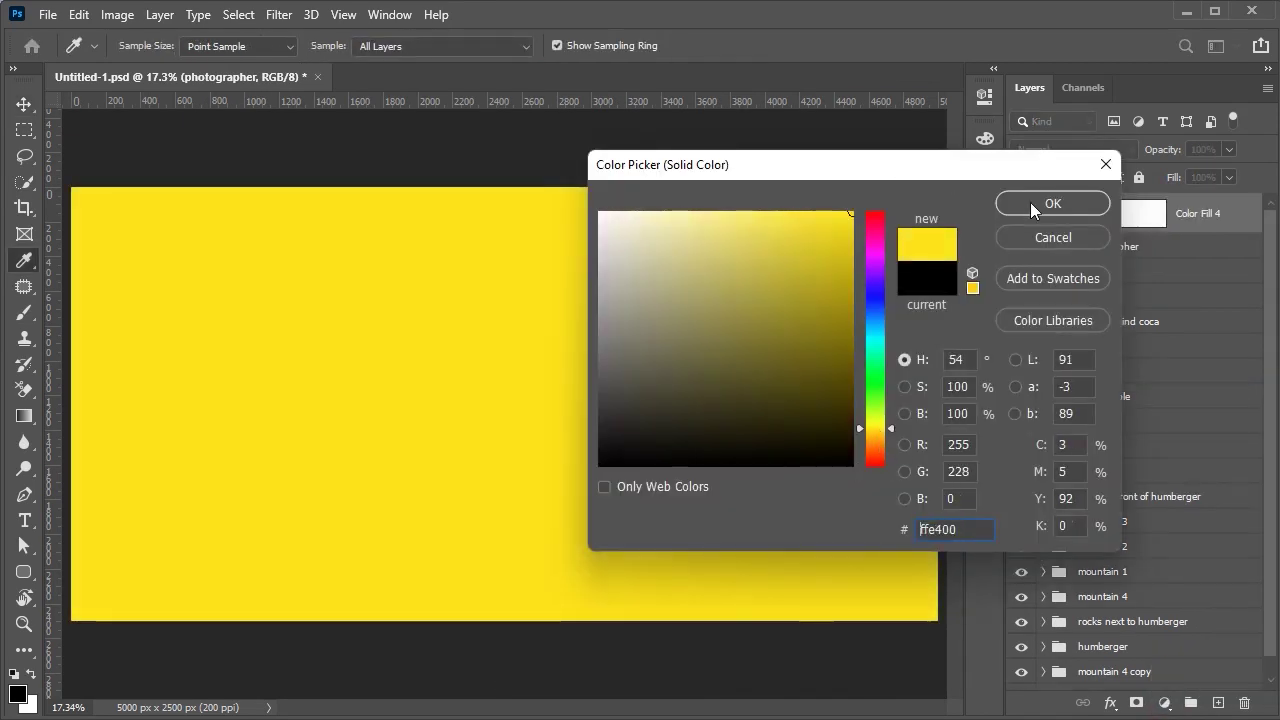
pyautogui.click(1035, 201)
pyautogui.rightClick(1143, 215)
pyautogui.press('Escape')
pyautogui.hotkey('ctrl', 'i')
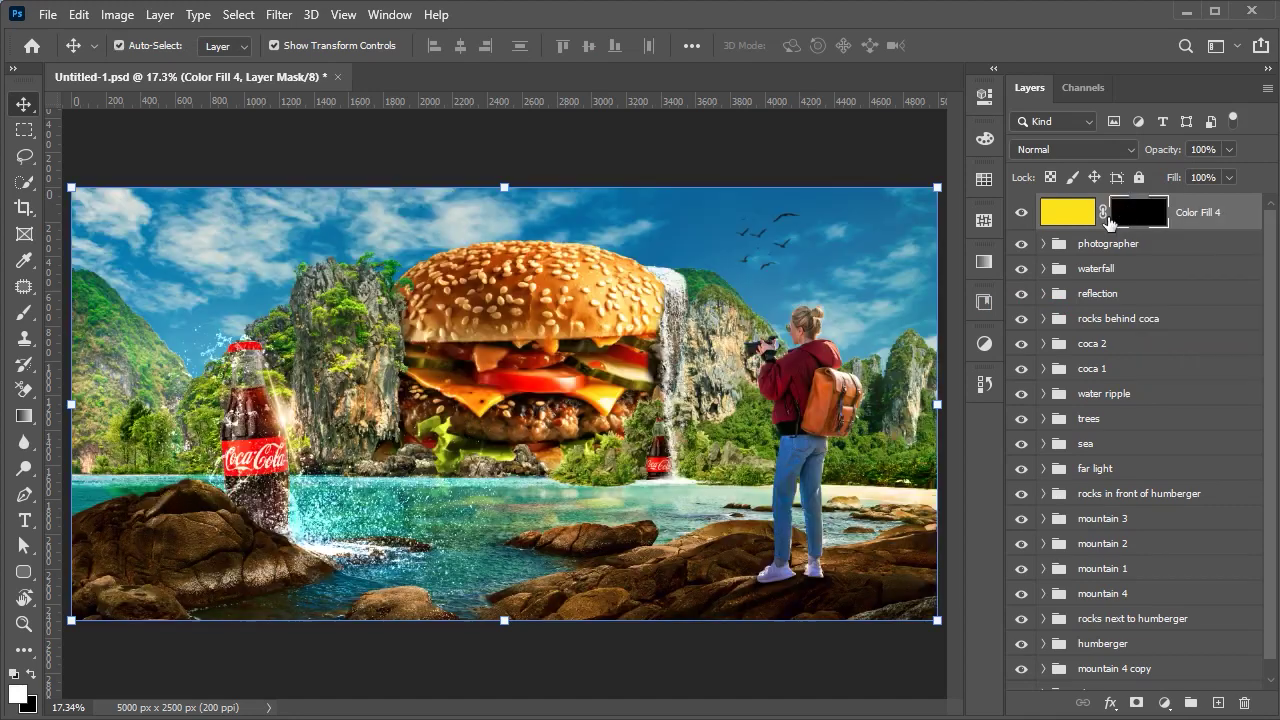
pyautogui.write('b2')
pyautogui.hotkey('ctrl', '-')
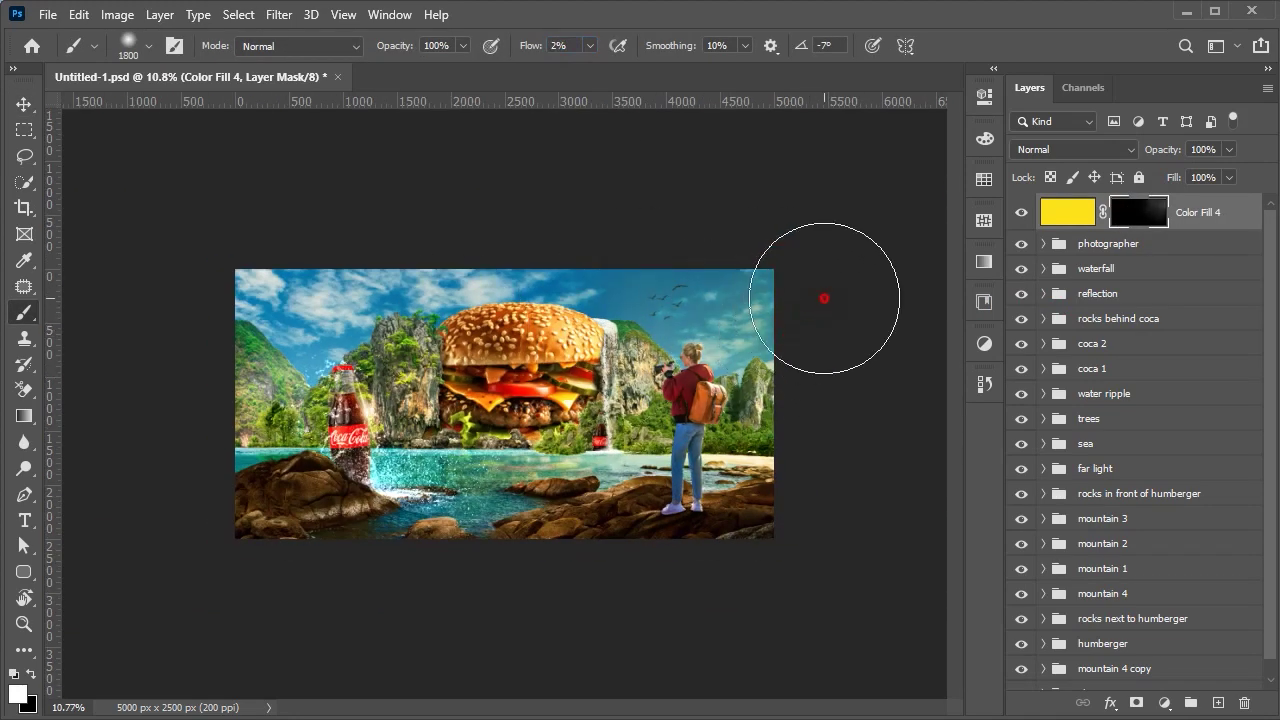
# - Add a white Solid Color fill and group both fills as 'far light'
pyautogui.click(1164, 703)
pyautogui.click(1072, 344)
pyautogui.press('Return')
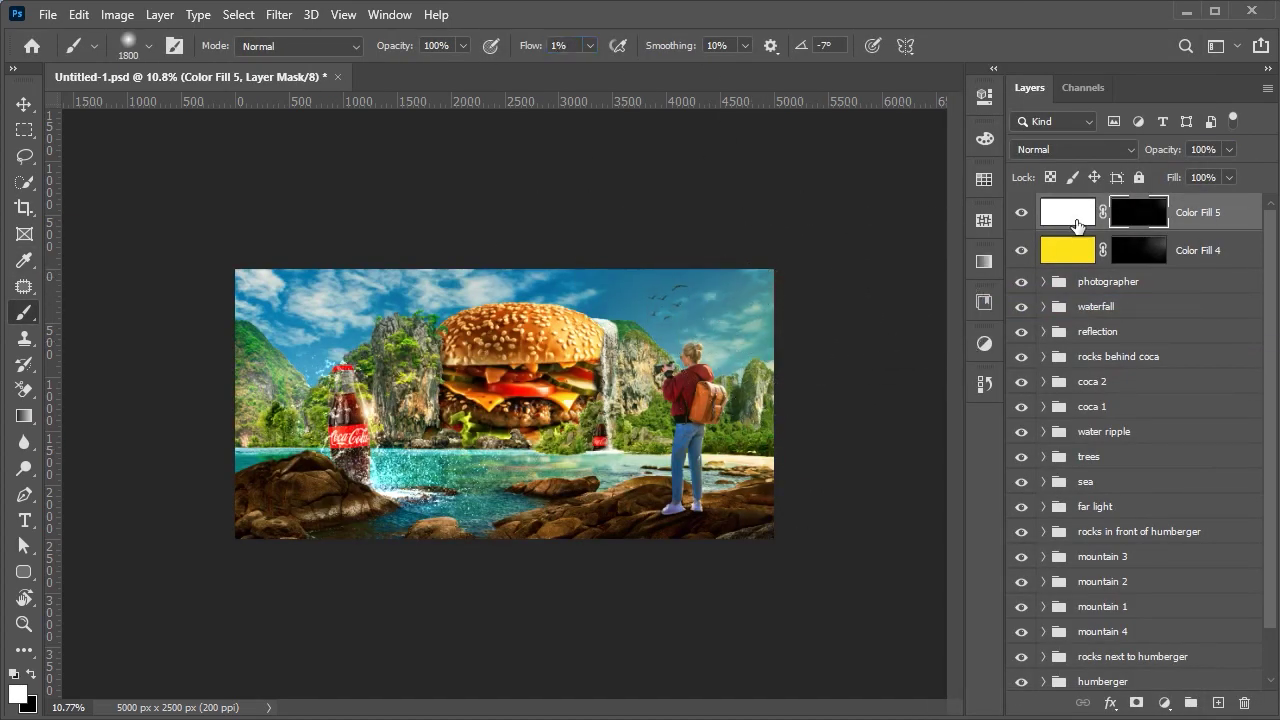
pyautogui.keyDown('shift'); pyautogui.click(1200, 250); pyautogui.keyUp('shift')
pyautogui.hotkey('ctrl', 'g')
pyautogui.doubleClick(1108, 207)
pyautogui.write('ht')
pyautogui.press('Return')
# - Fit the composite on screen and stamp all visible layers into a new top layer
pyautogui.press('v')
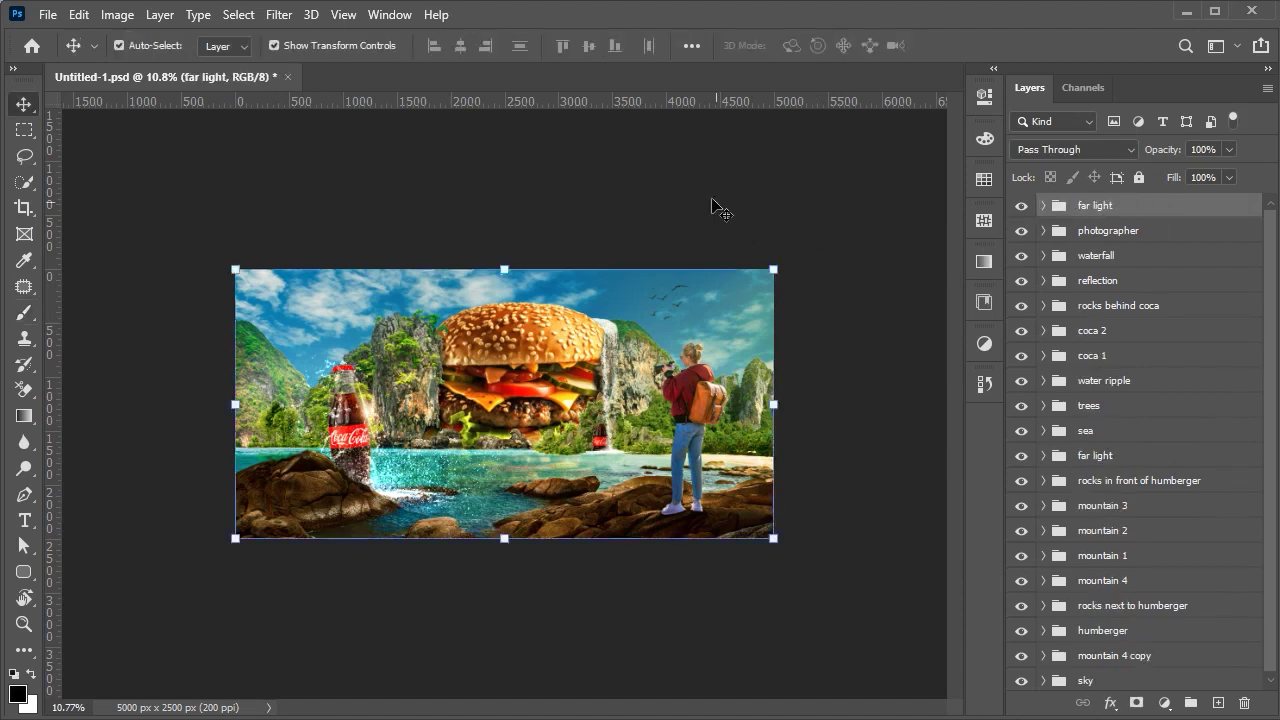
pyautogui.hotkey('ctrl', '0')
pyautogui.hotkey('ctrl', 'shift', 'alt', 'e')
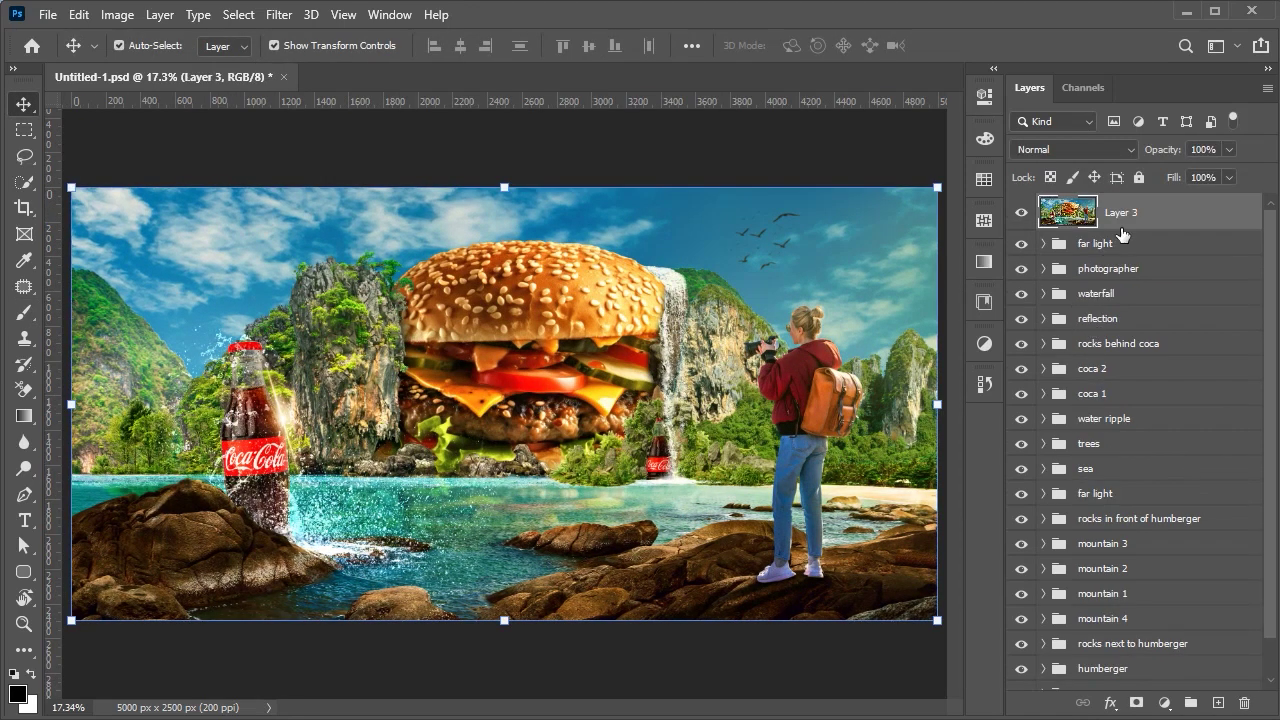
# - Name the stamped layer 'final render' and convert it to a Smart Object
pyautogui.write('er')
pyautogui.press('Return')
pyautogui.rightClick(1135, 215)
pyautogui.press('Escape')
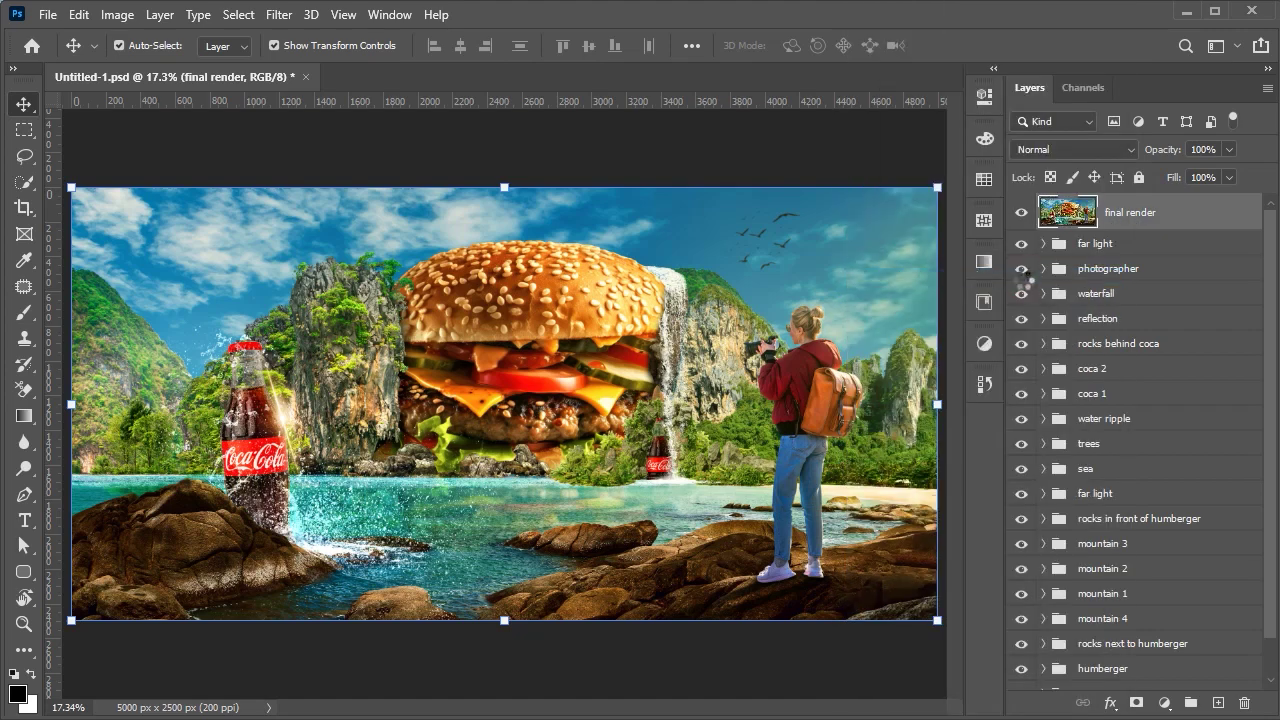
# - Grade final render in Camera Raw: exposure +0.15, Blacks +7, plus Color Mixer and Effects tweaks
pyautogui.click(279, 14)
pyautogui.click(380, 126)
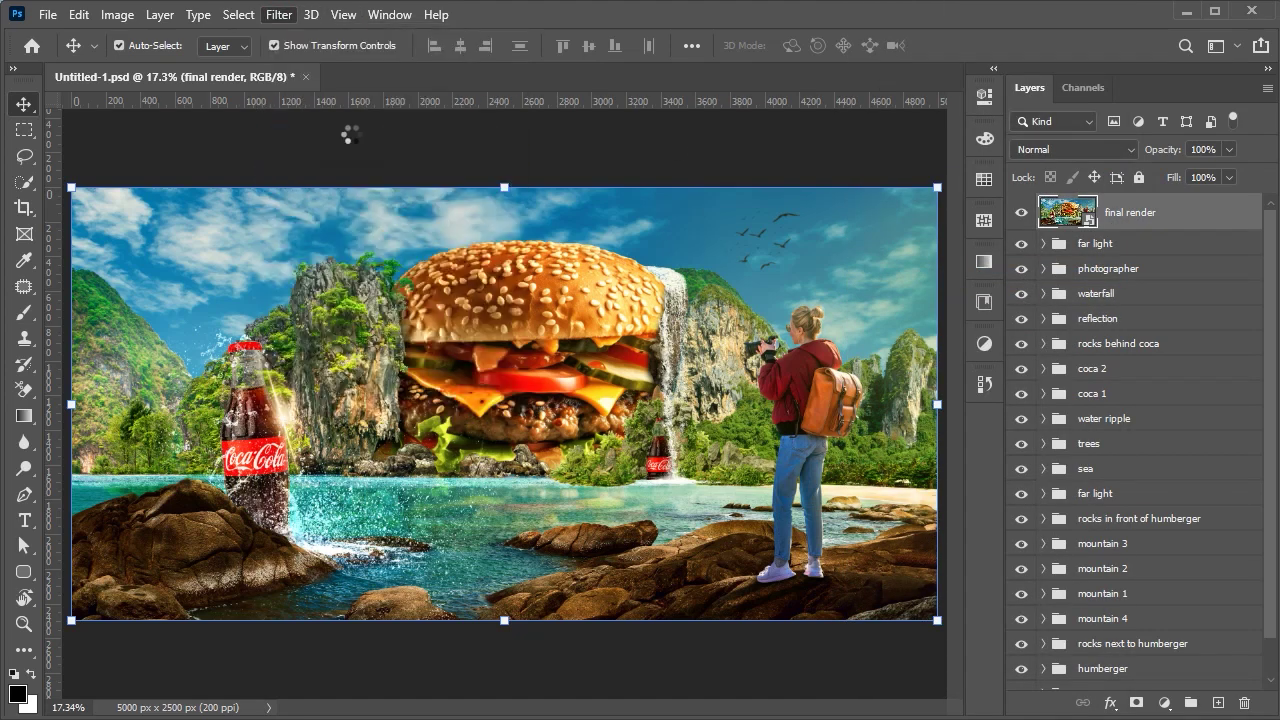
pyautogui.click(993, 308)
pyautogui.moveTo(1094, 386)
pyautogui.mouseDown()
pyautogui.moveTo(1100, 446)
pyautogui.moveTo(1073, 477)
pyautogui.moveTo(1069, 514)
pyautogui.moveTo(1046, 509)
pyautogui.moveTo(1105, 538)
pyautogui.mouseUp()
pyautogui.click(1101, 588)
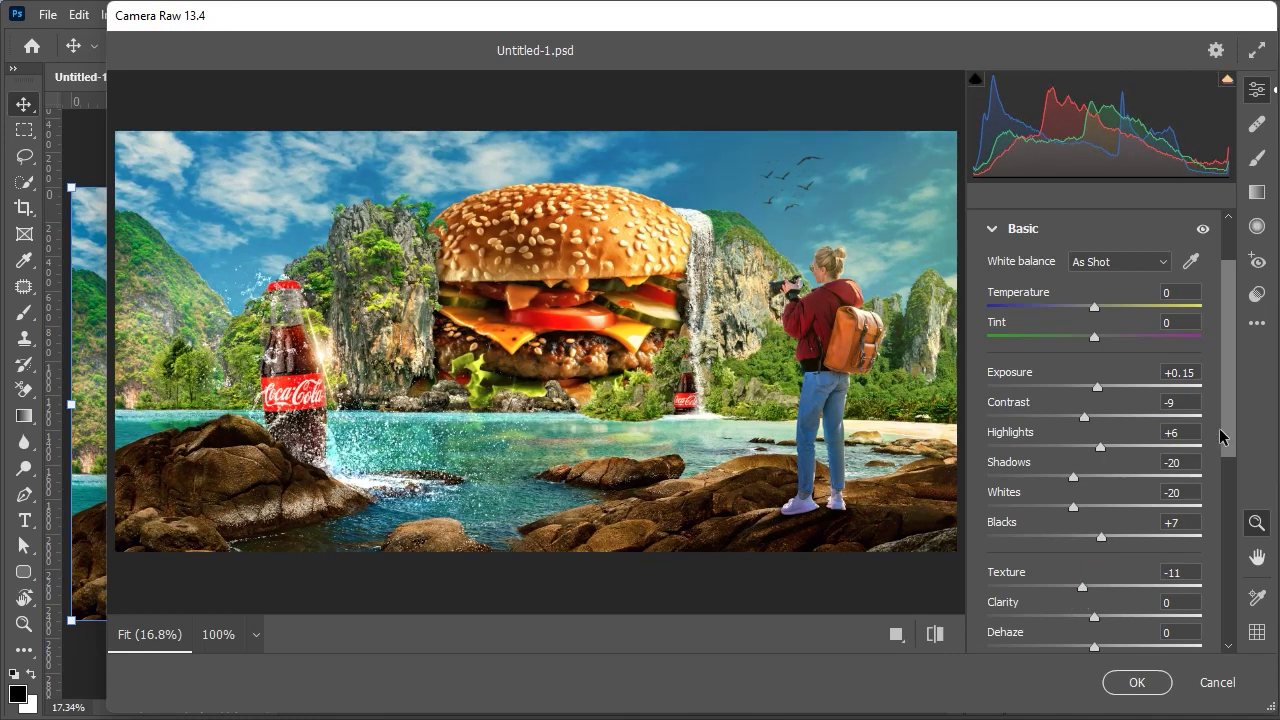
pyautogui.scroll(-5, 1219, 436)
pyautogui.moveTo(1094, 420); pyautogui.dragTo(1096, 434)
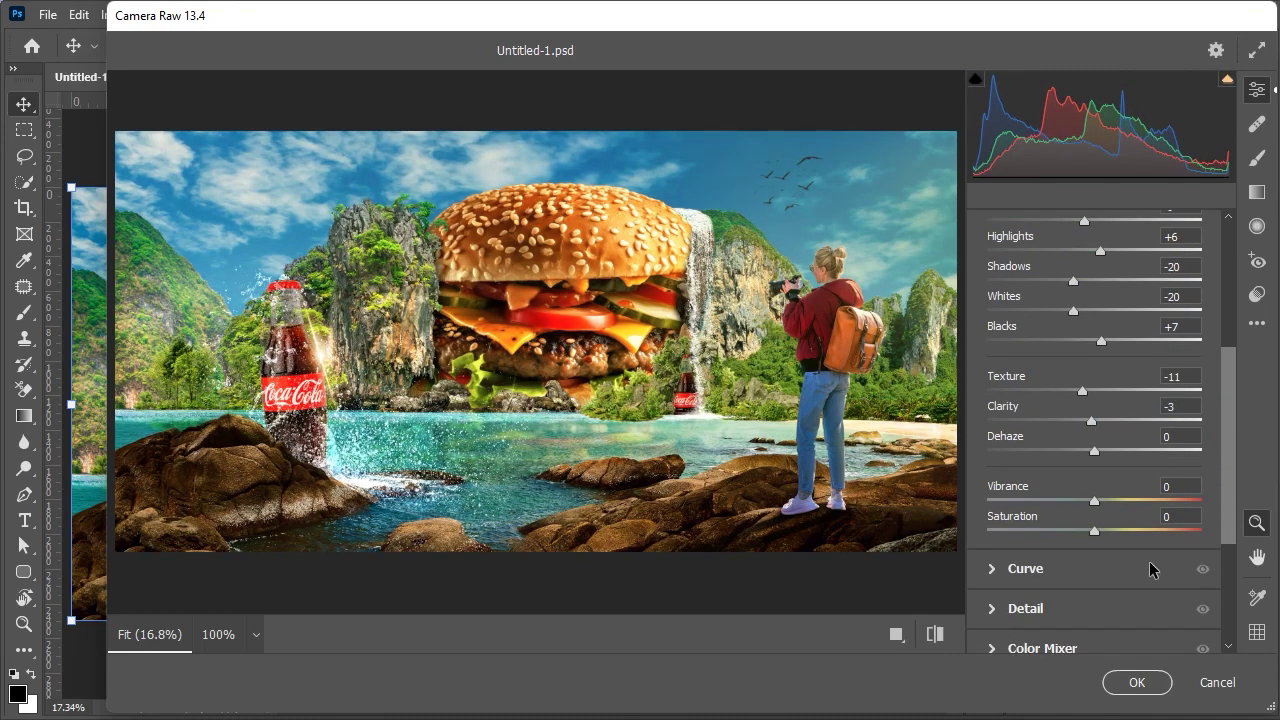
pyautogui.scroll(-5, 1022, 620)
pyautogui.click(1030, 457)
pyautogui.scroll(-4, 1214, 575)
pyautogui.click(1022, 591)
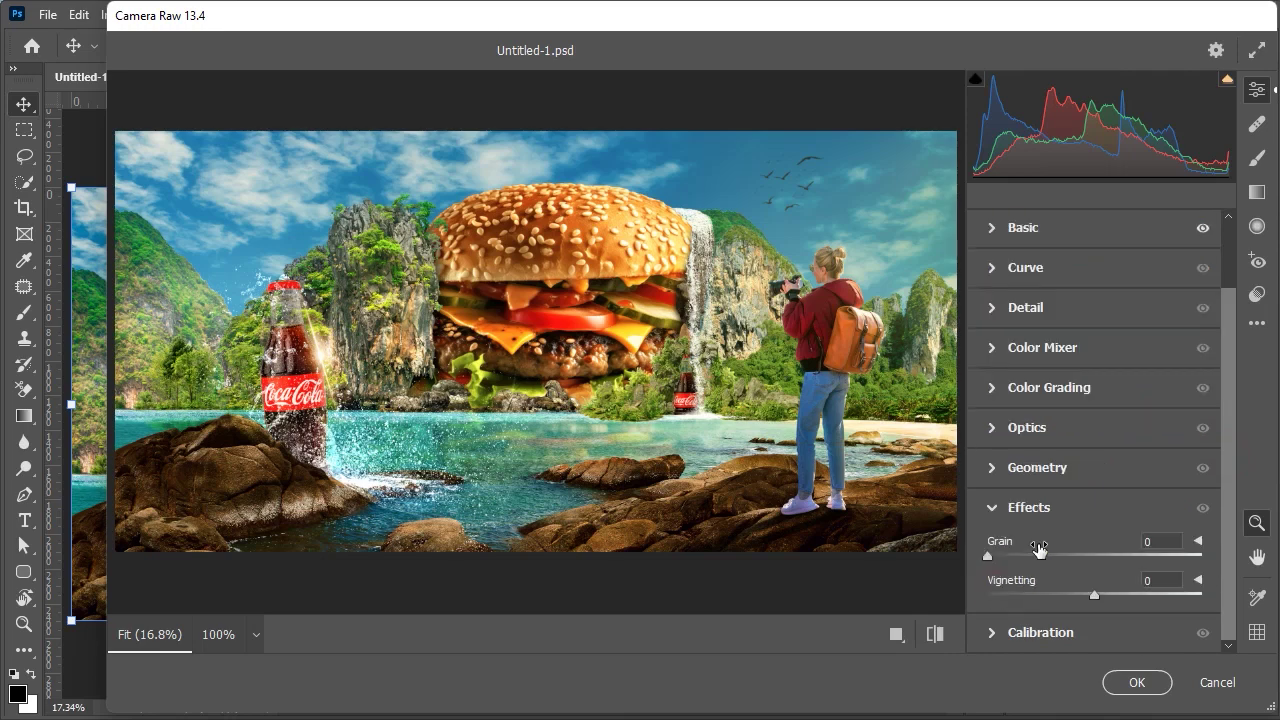
pyautogui.click(1160, 684)
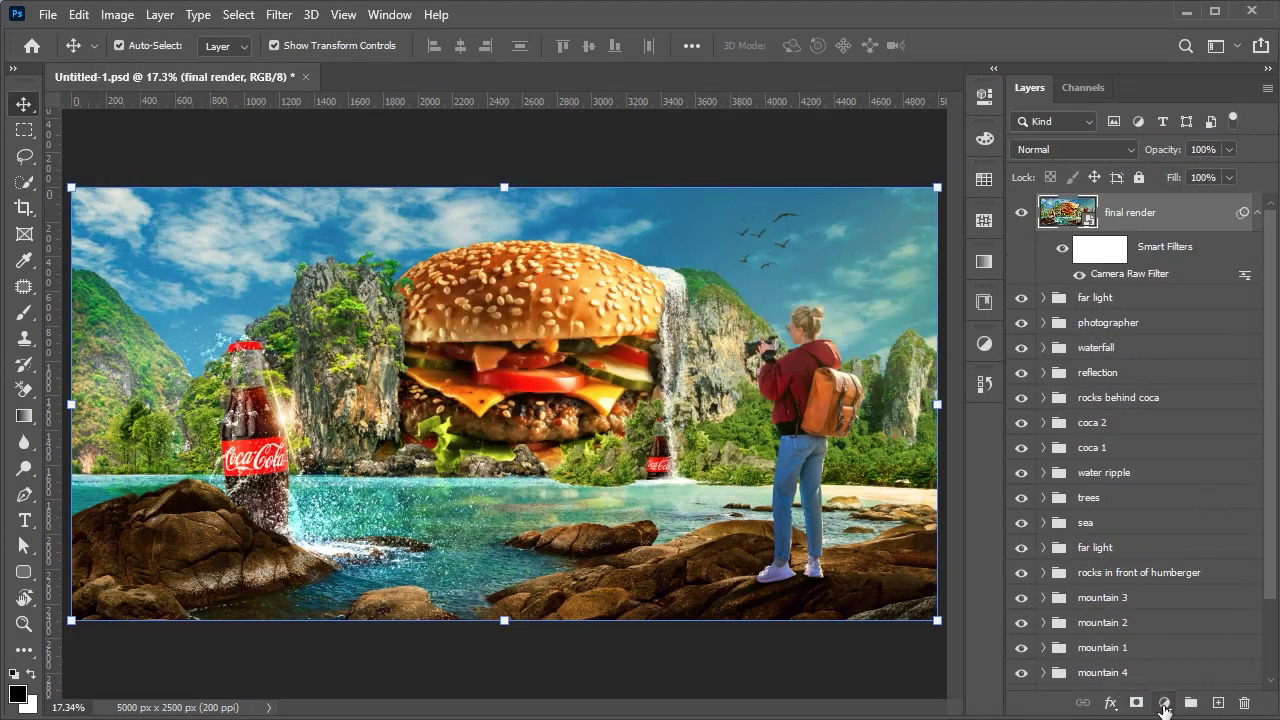
# - Add a Color Lookup clipped to final render, set to Fuji ETERNA at 19% opacity
pyautogui.click(1163, 704)
pyautogui.click(1200, 575)
pyautogui.click(812, 156)
pyautogui.click(790, 209)
pyautogui.press('Down')
pyautogui.press('Down')
pyautogui.press('Down')
pyautogui.press('Down')
pyautogui.press('Down')
pyautogui.press('Down')
pyautogui.press('Down')
pyautogui.press('Down')
pyautogui.press('Down')
pyautogui.press('Down')
pyautogui.press('Down')
pyautogui.press('Down')
pyautogui.press('Down')
pyautogui.click(1096, 213)
pyautogui.moveTo(1183, 150)
pyautogui.mouseDown()
pyautogui.moveTo(1114, 152)
pyautogui.moveTo(1160, 152)
pyautogui.mouseUp()
pyautogui.click(1021, 213)
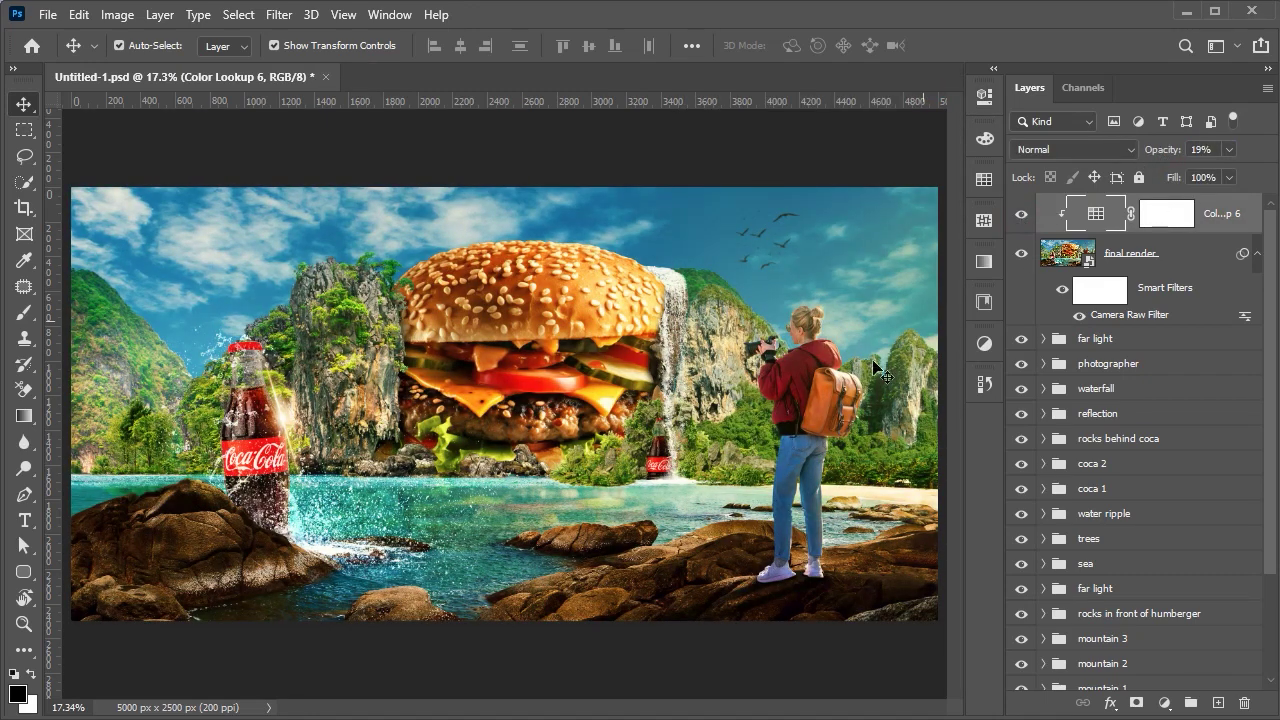
pyautogui.click(730, 667)
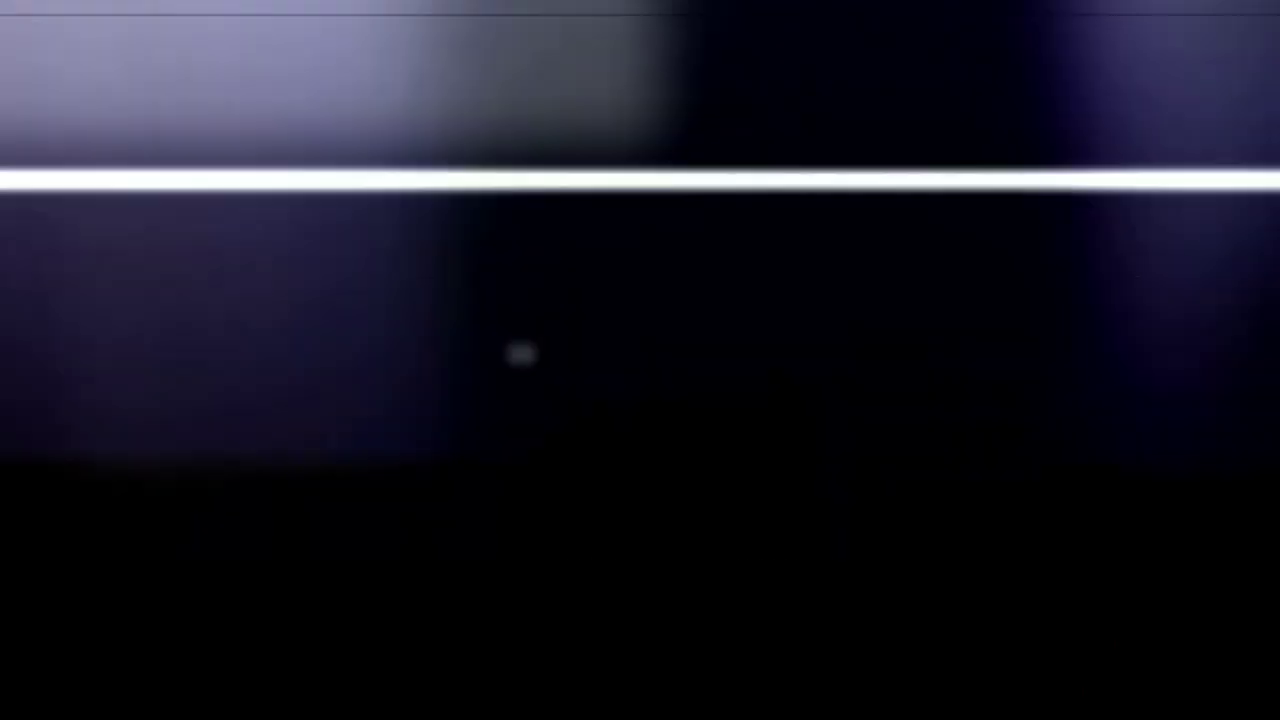